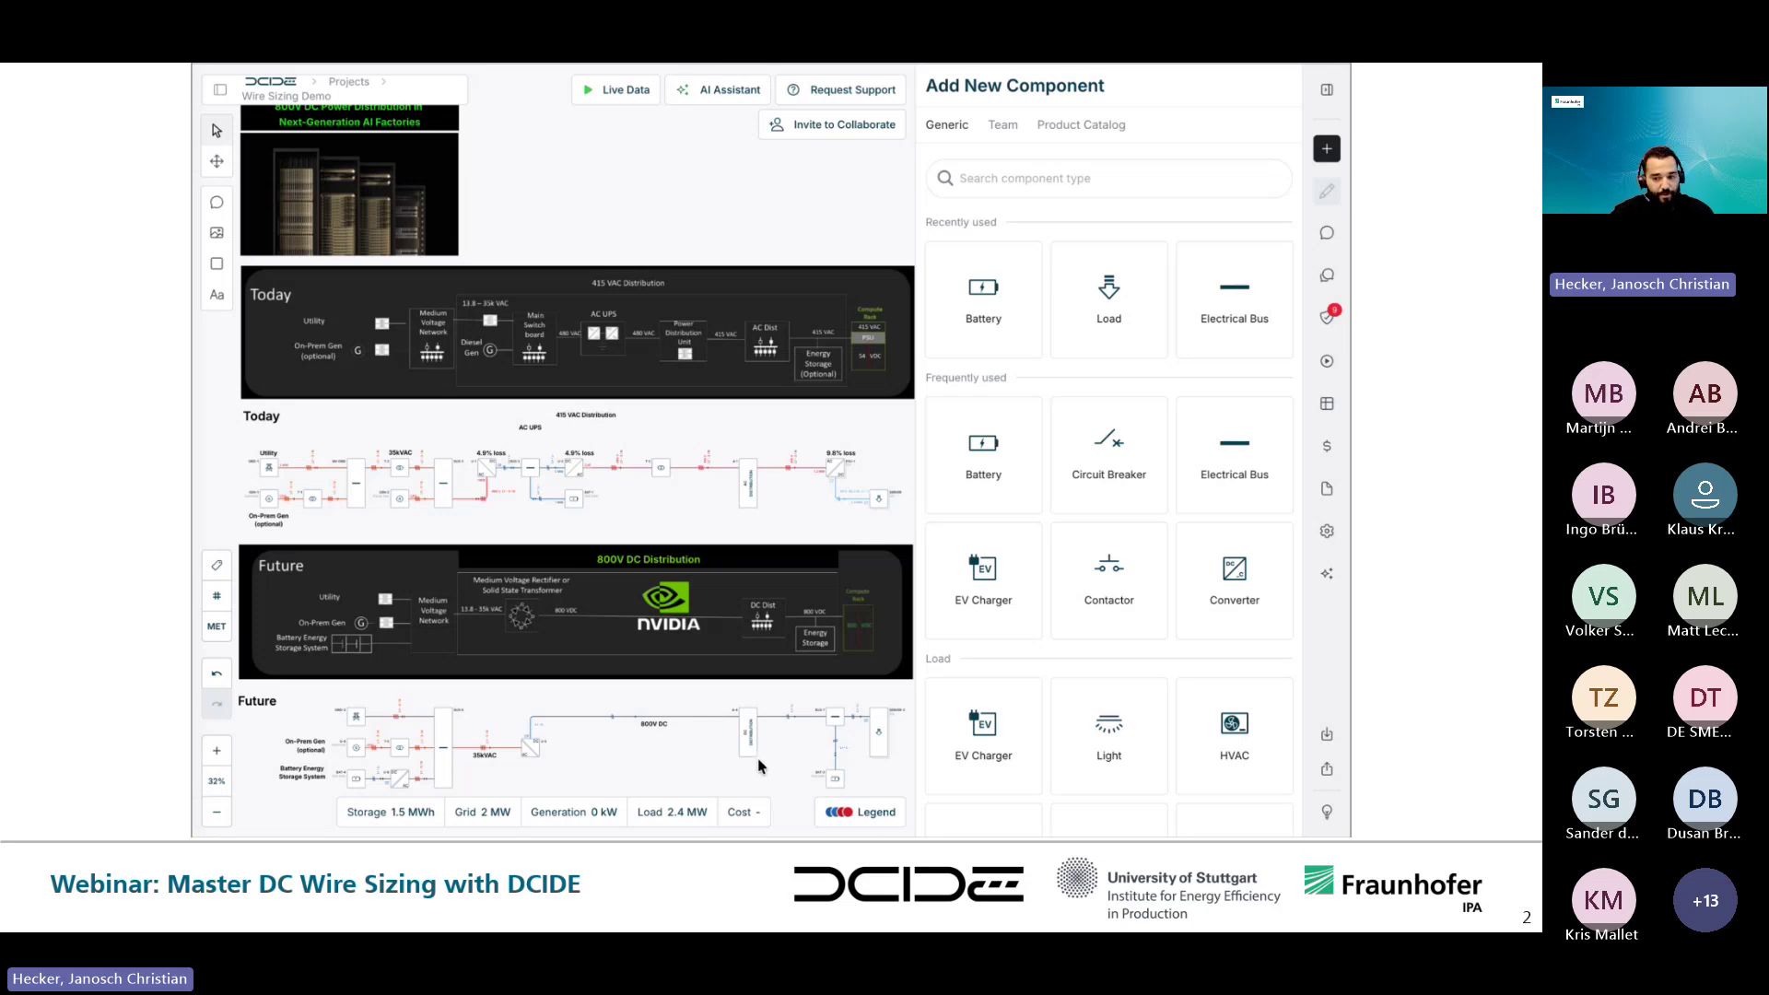
- Place a new bus BUS-8 below BAT-3, with battery BAT-5 beneath it
{"action": "scroll", "coordinate": [758, 766], "scroll_direction": "up", "scroll_amount": 5}
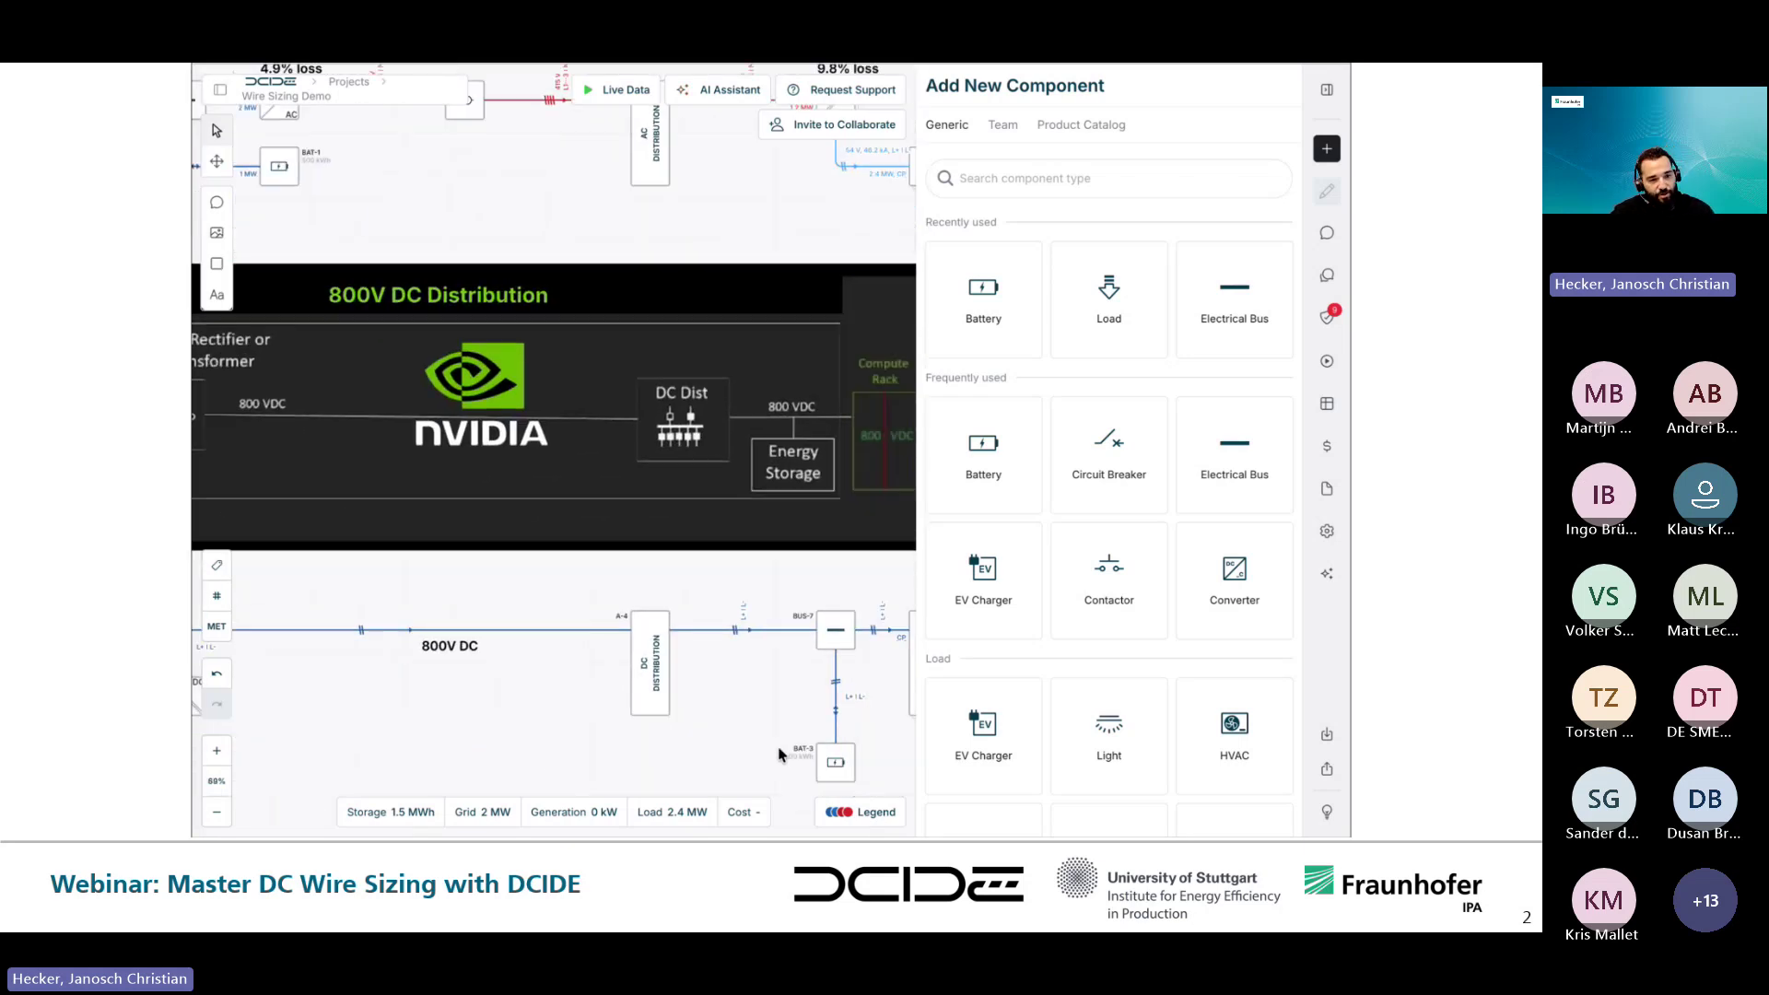
{"action": "scroll", "coordinate": [781, 756], "scroll_direction": "right", "scroll_amount": 2}
{"action": "scroll", "coordinate": [779, 755], "scroll_direction": "up", "scroll_amount": 4}
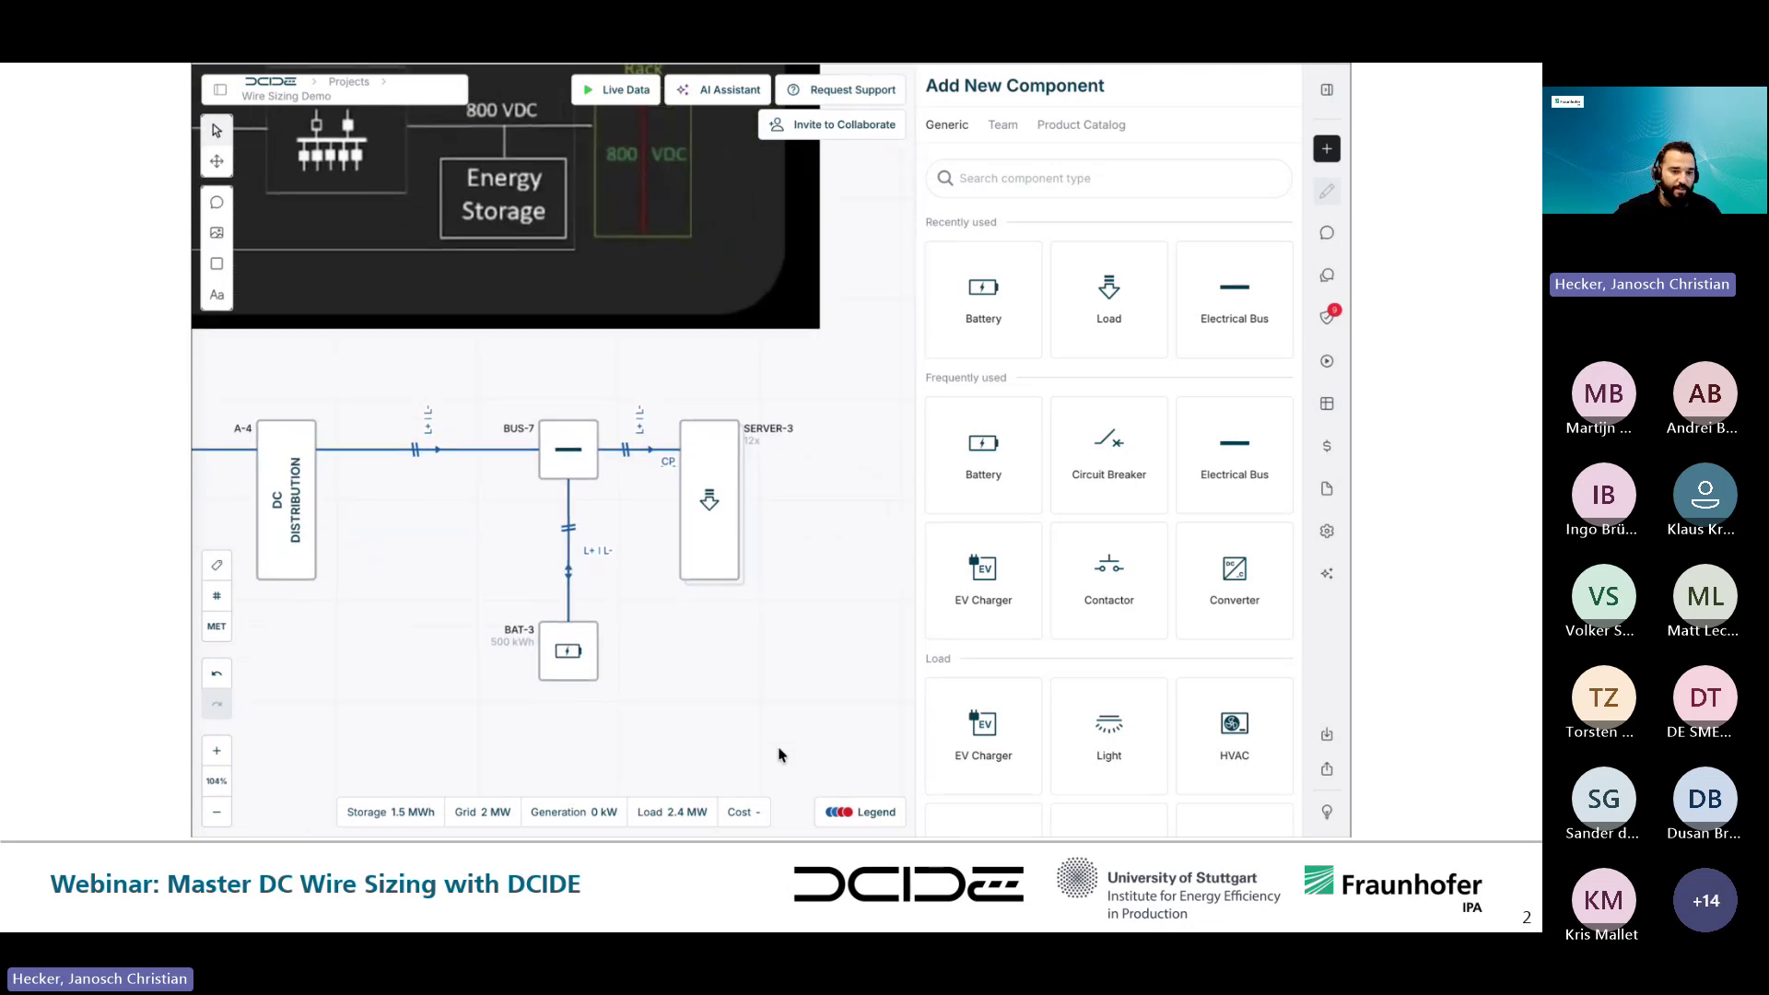
{"action": "scroll", "coordinate": [778, 755], "scroll_direction": "left", "scroll_amount": 10}
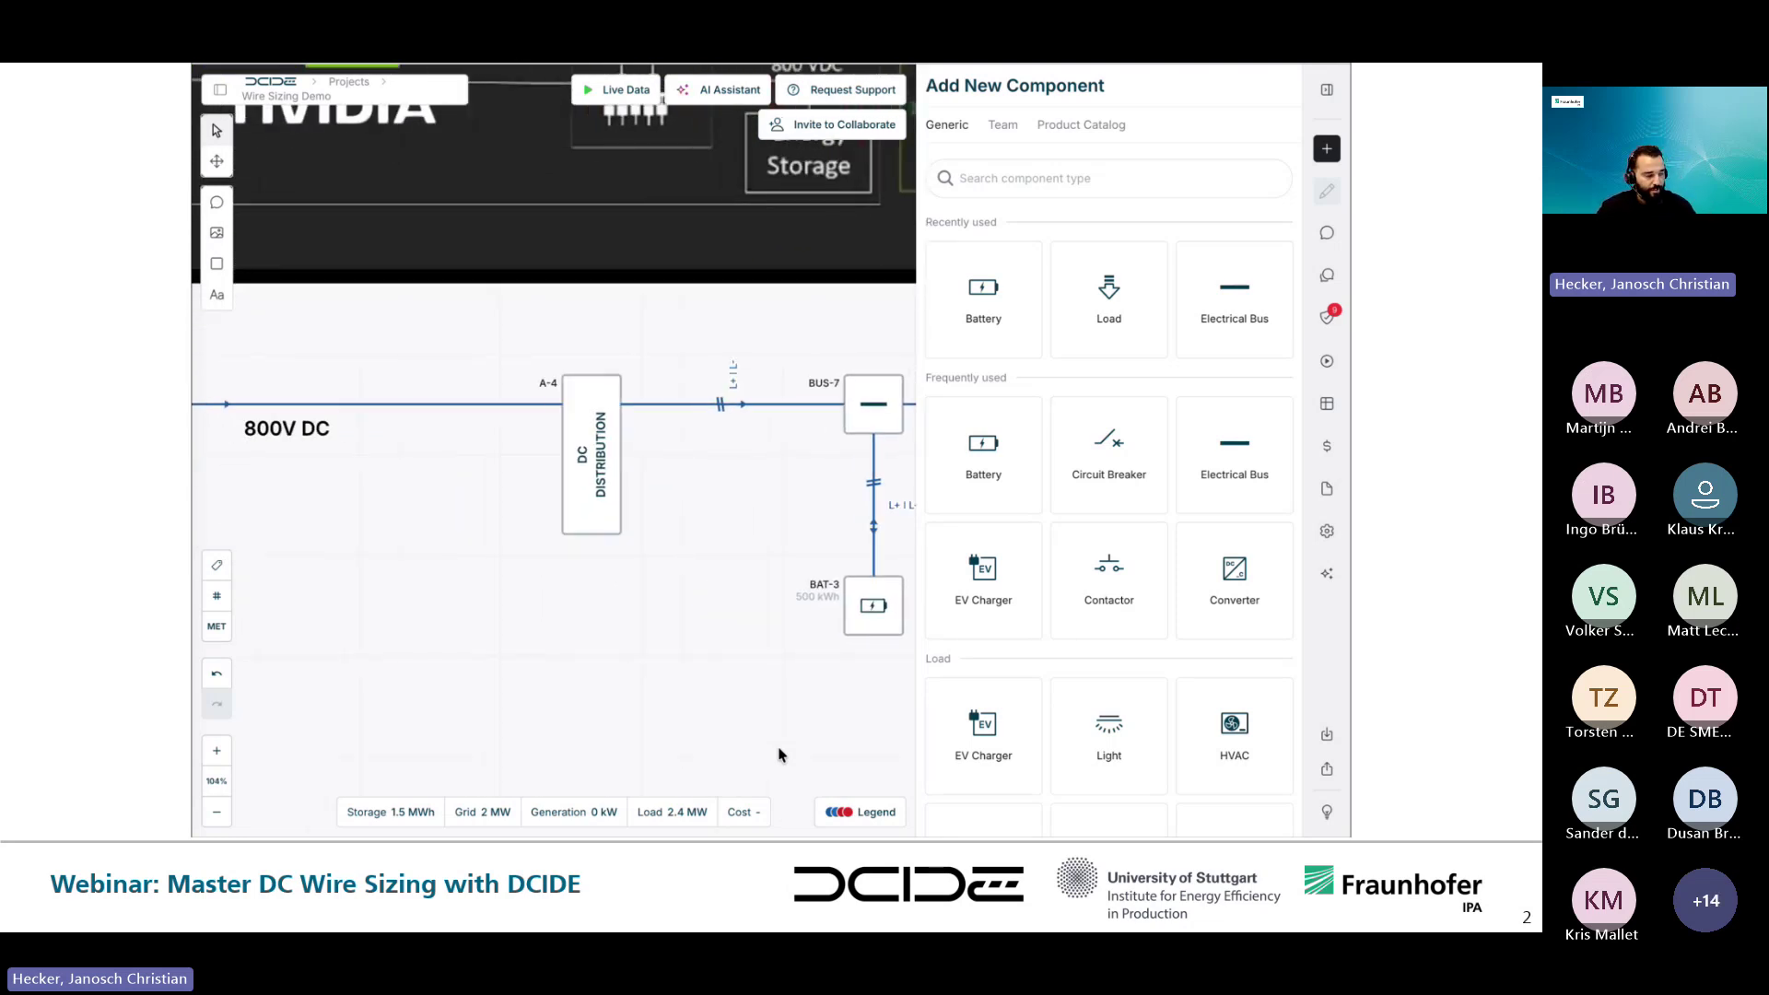
{"action": "scroll", "coordinate": [779, 754], "scroll_direction": "left", "scroll_amount": 9}
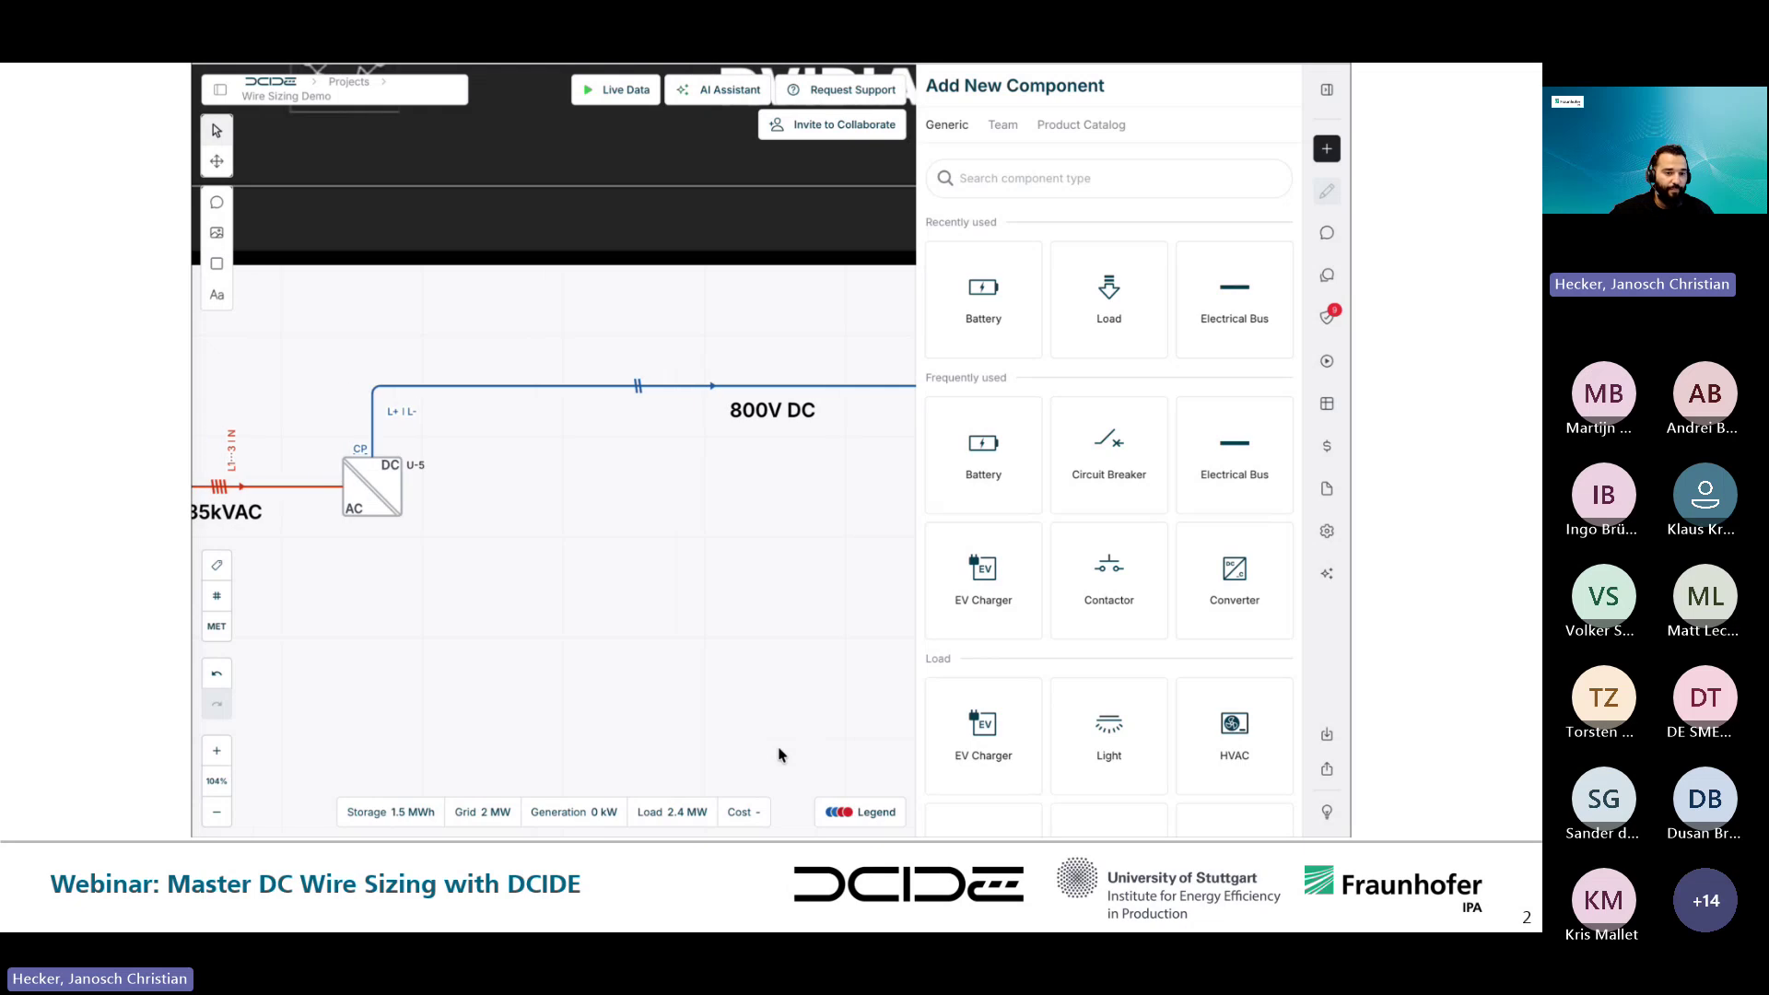
{"action": "scroll", "coordinate": [779, 755], "scroll_direction": "left", "scroll_amount": 4}
{"action": "scroll", "coordinate": [779, 754], "scroll_direction": "left", "scroll_amount": 8}
{"action": "scroll", "coordinate": [779, 755], "scroll_direction": "left", "scroll_amount": 5}
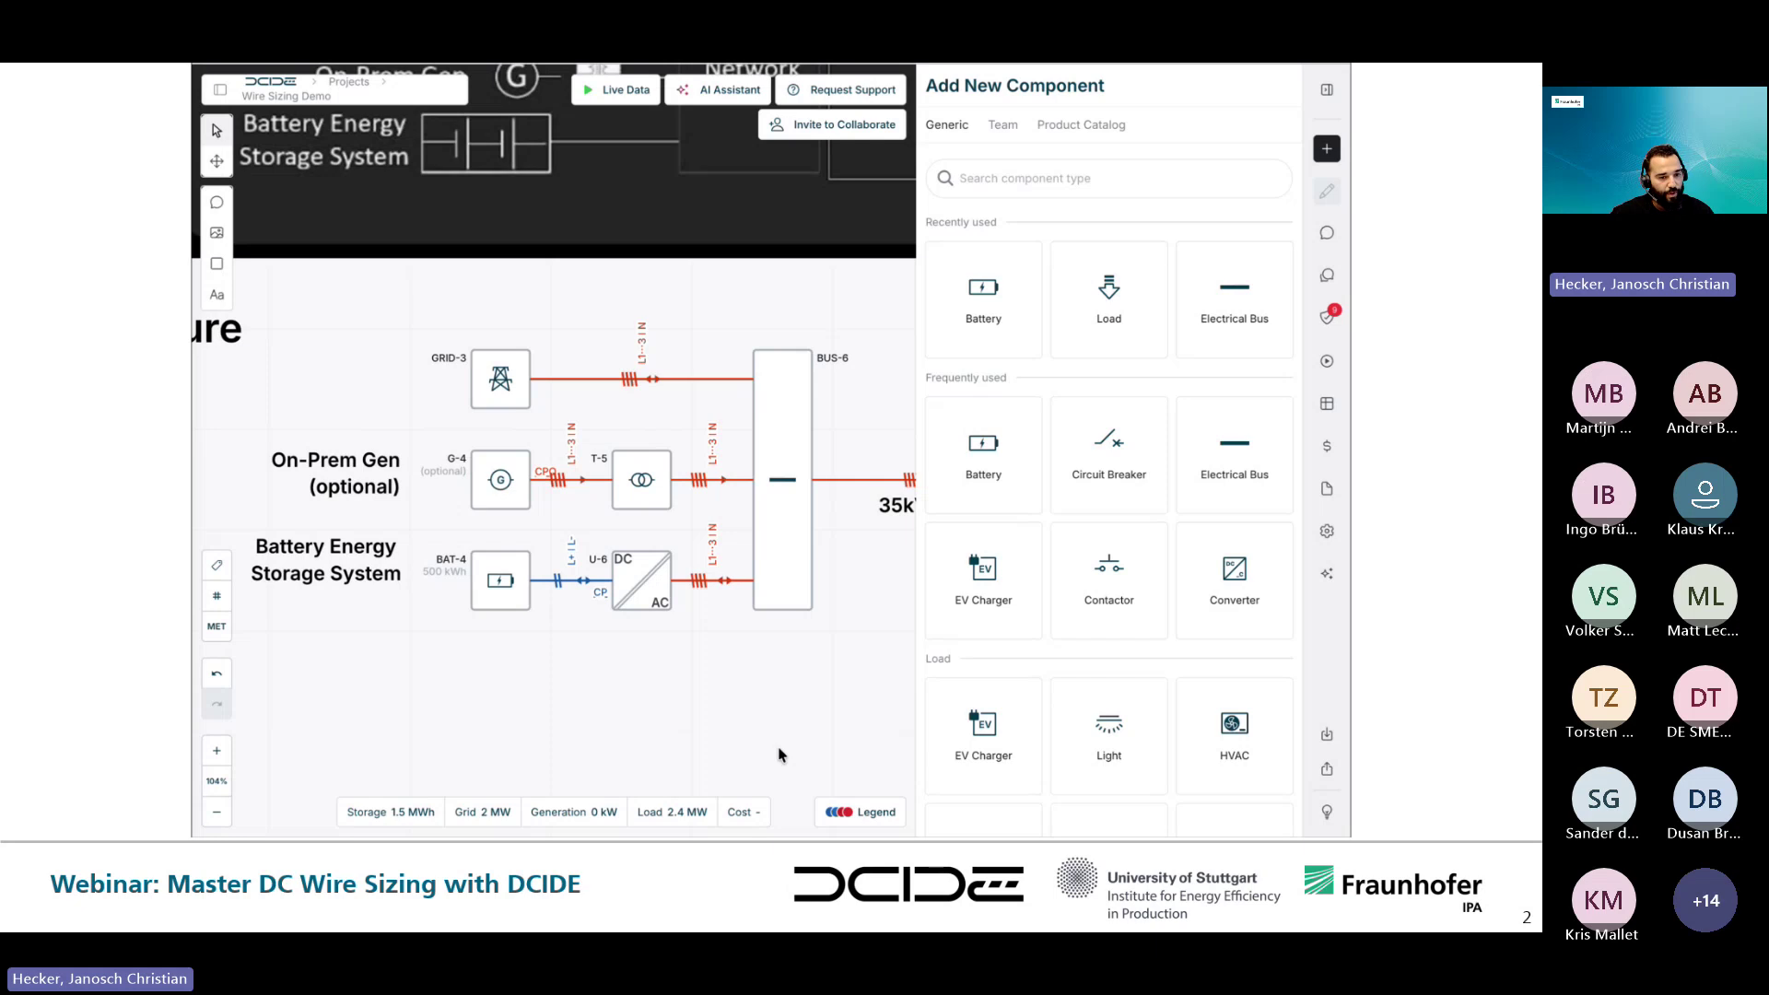
{"action": "scroll", "coordinate": [778, 754], "scroll_direction": "left", "scroll_amount": 2}
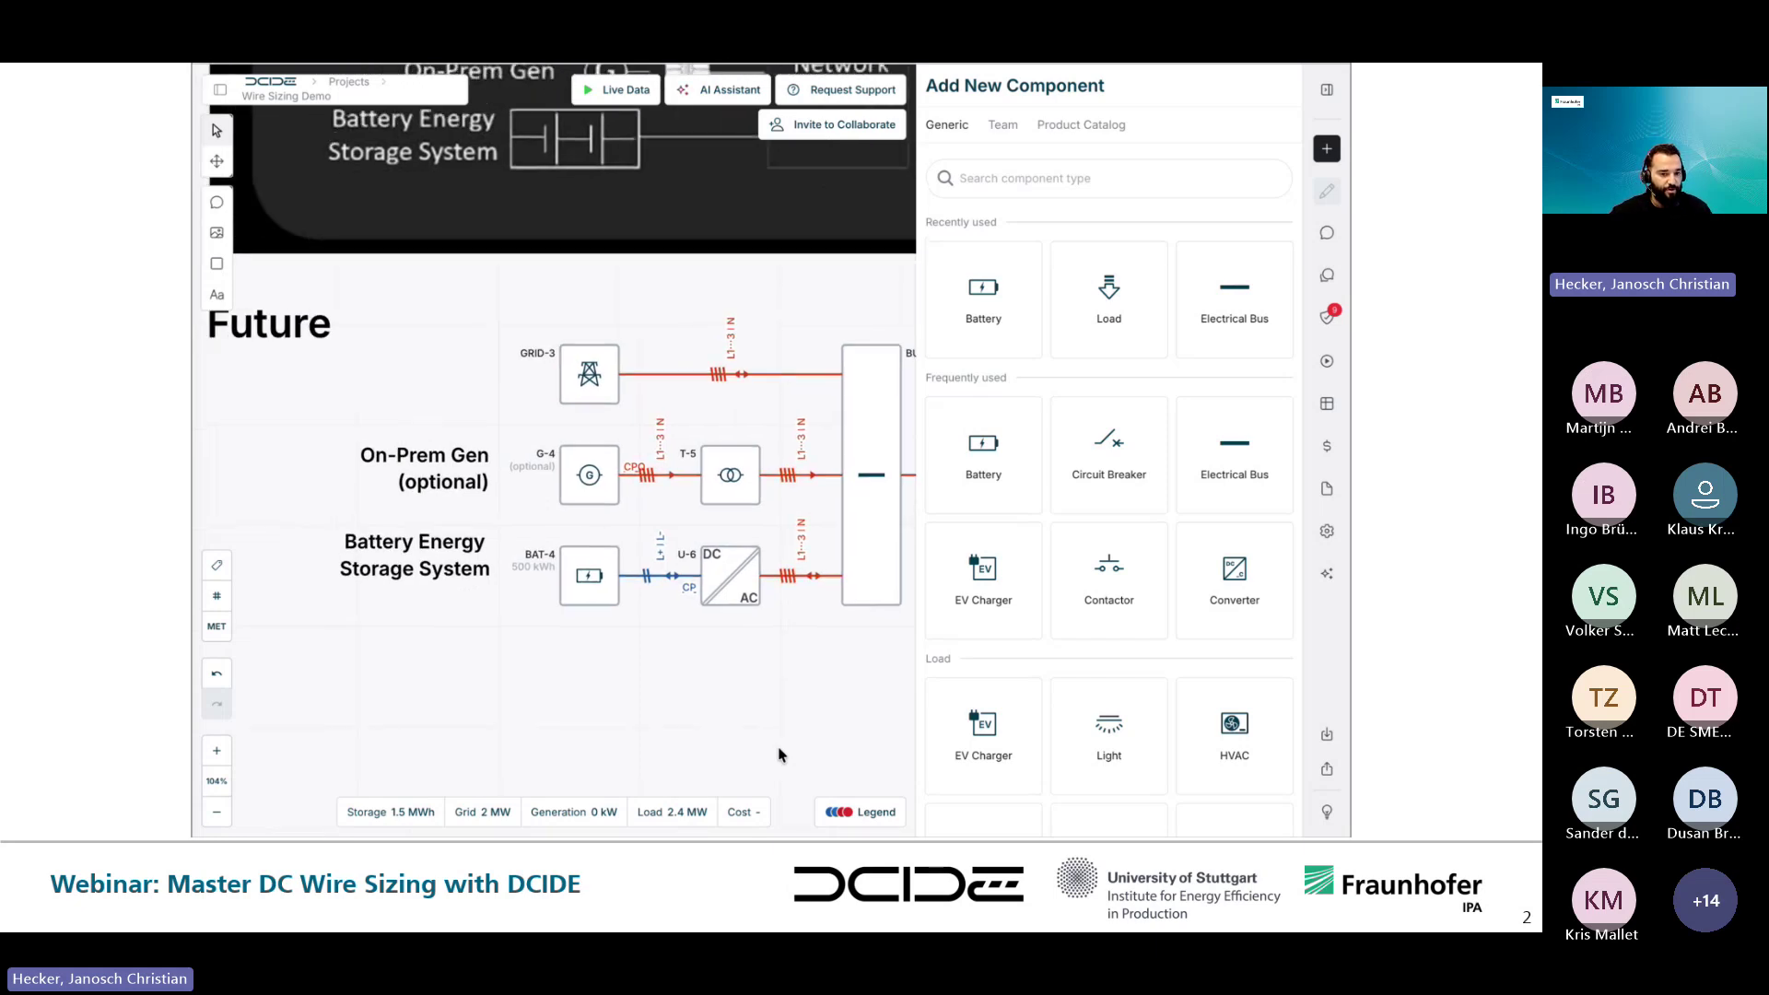
{"action": "scroll", "coordinate": [778, 755], "scroll_direction": "right", "scroll_amount": 16}
{"action": "scroll", "coordinate": [778, 754], "scroll_direction": "right", "scroll_amount": 14}
{"action": "scroll", "coordinate": [779, 755], "scroll_direction": "right", "scroll_amount": 4}
{"action": "scroll", "coordinate": [779, 754], "scroll_direction": "left", "scroll_amount": 1}
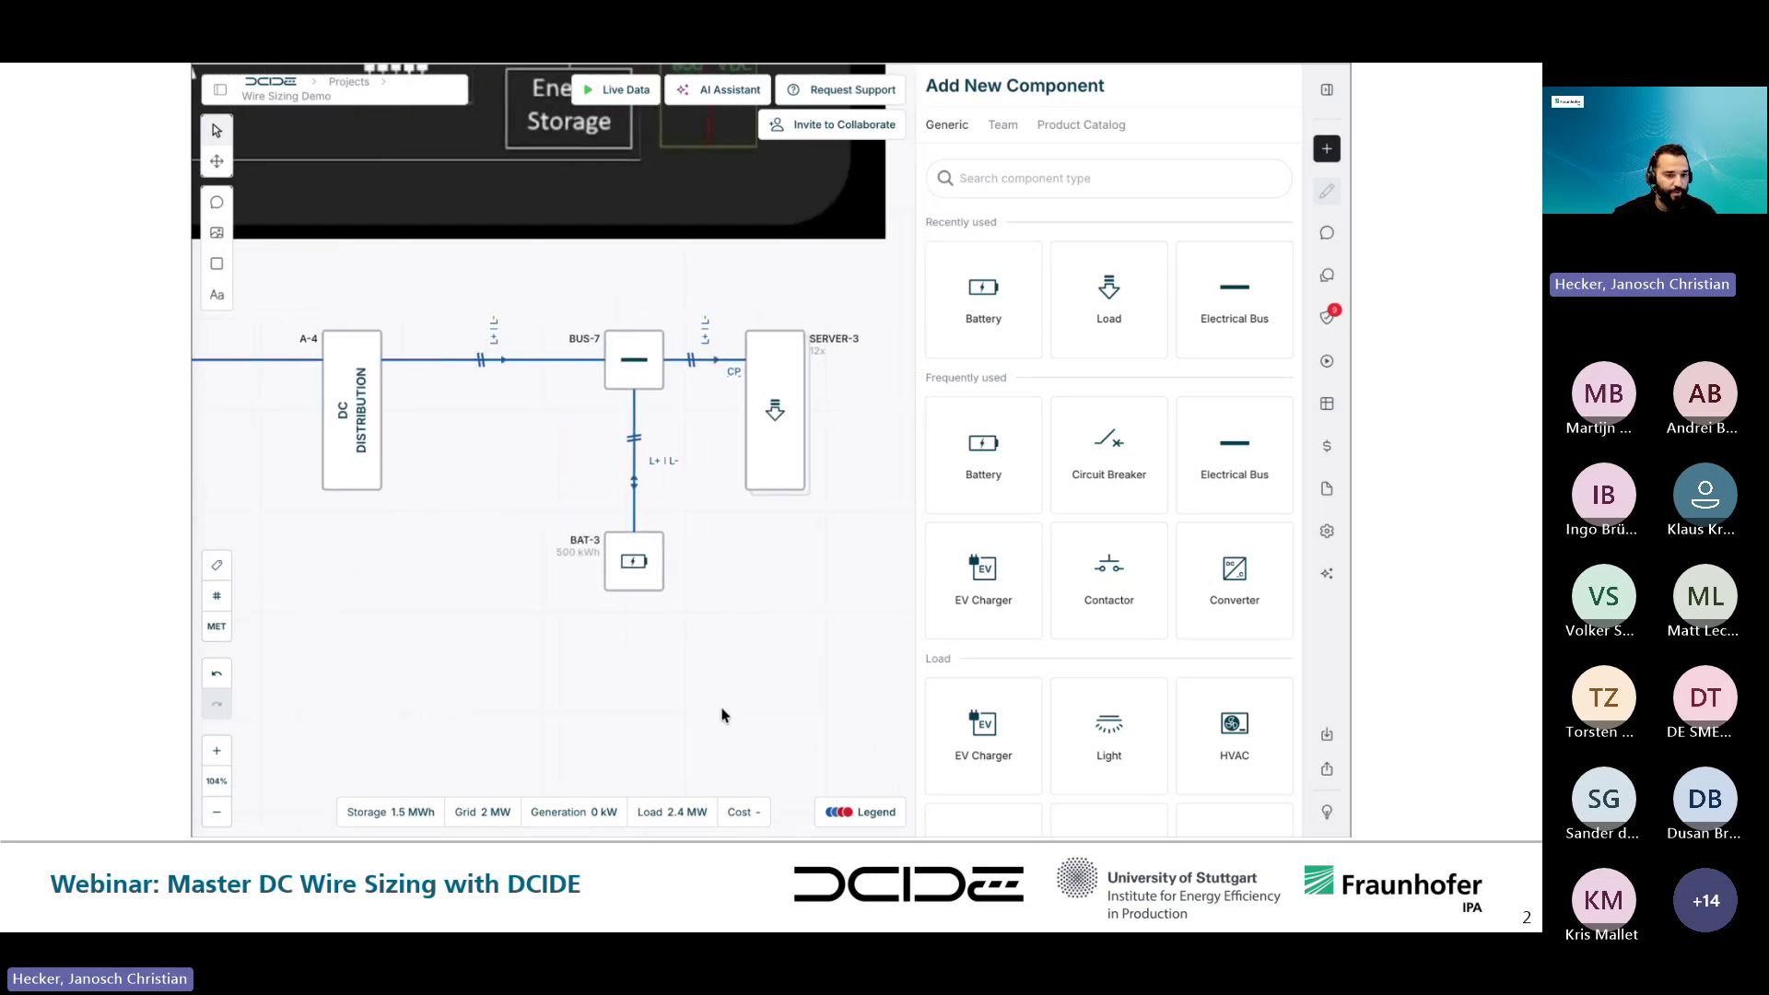
{"action": "left_click_drag", "start_coordinate": [1258, 451], "coordinate": [497, 644]}
{"action": "mouse_move", "coordinate": [1120, 302]}
{"action": "left_mouse_down"}
{"action": "mouse_move", "coordinate": [876, 533]}
{"action": "mouse_move", "coordinate": [515, 766]}
{"action": "mouse_move", "coordinate": [494, 703]}
{"action": "left_mouse_up"}
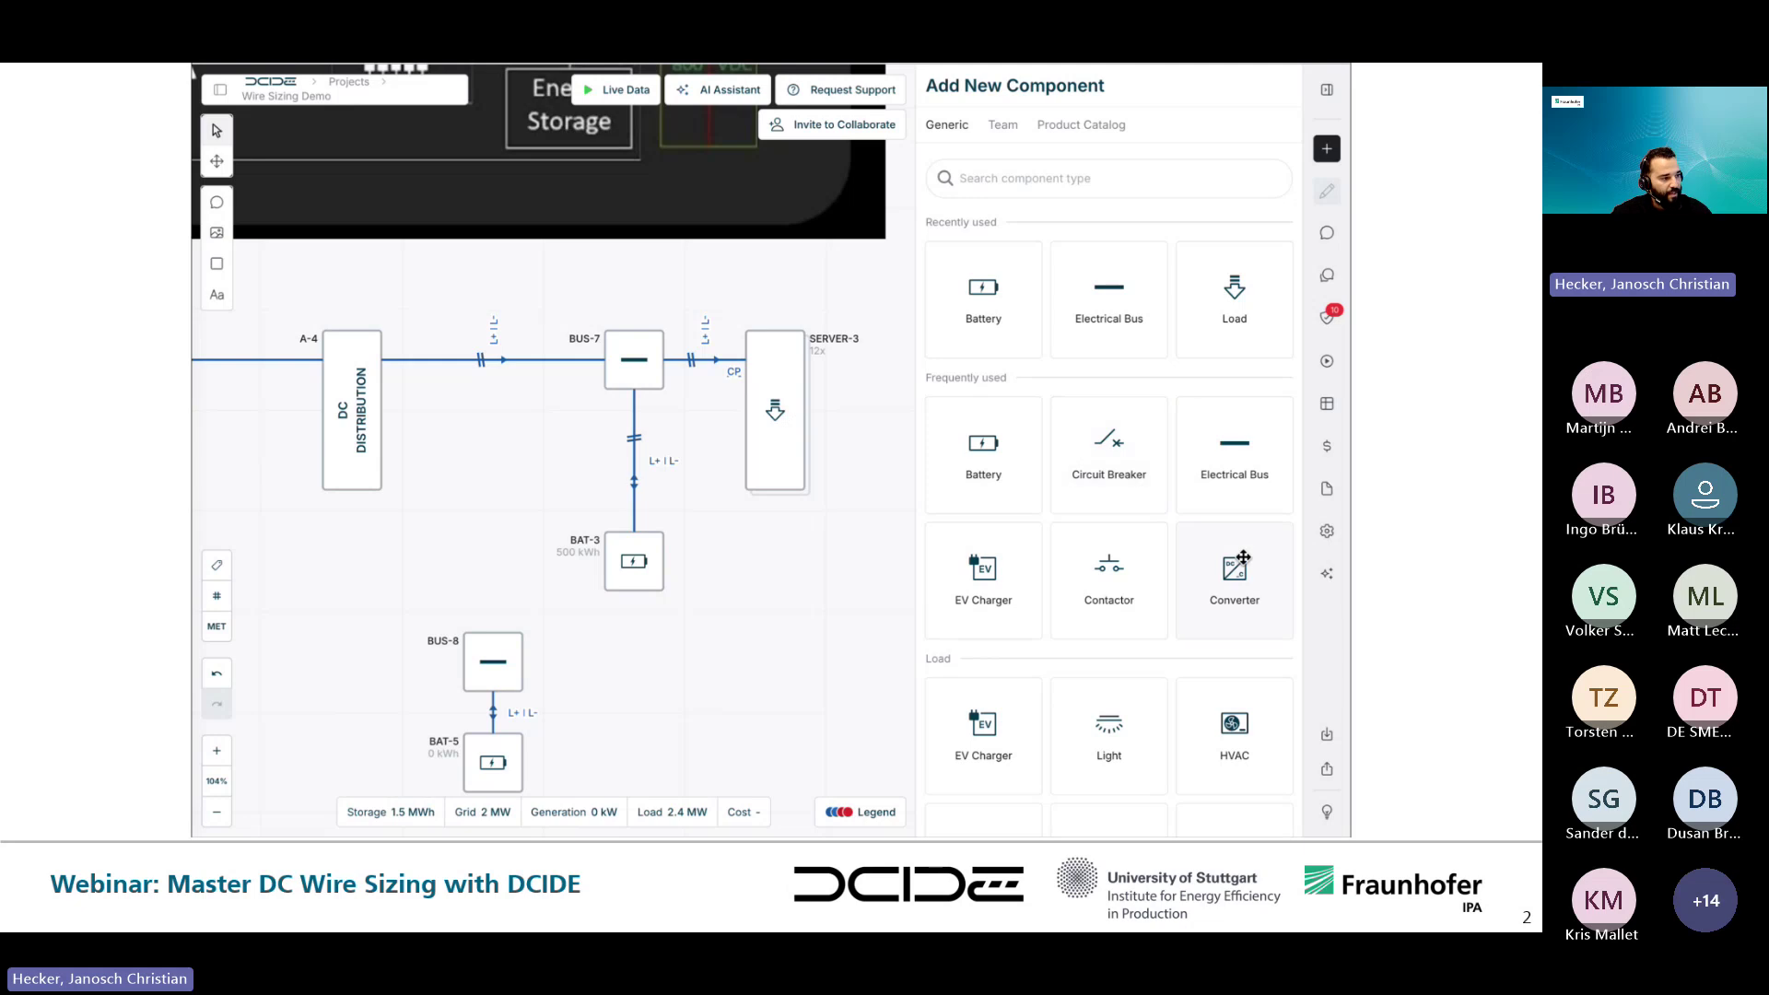
- Add a load wired to BUS-8, stretch it taller and rename it SERVER-4
{"action": "scroll", "coordinate": [1122, 525], "scroll_direction": "down", "scroll_amount": 3}
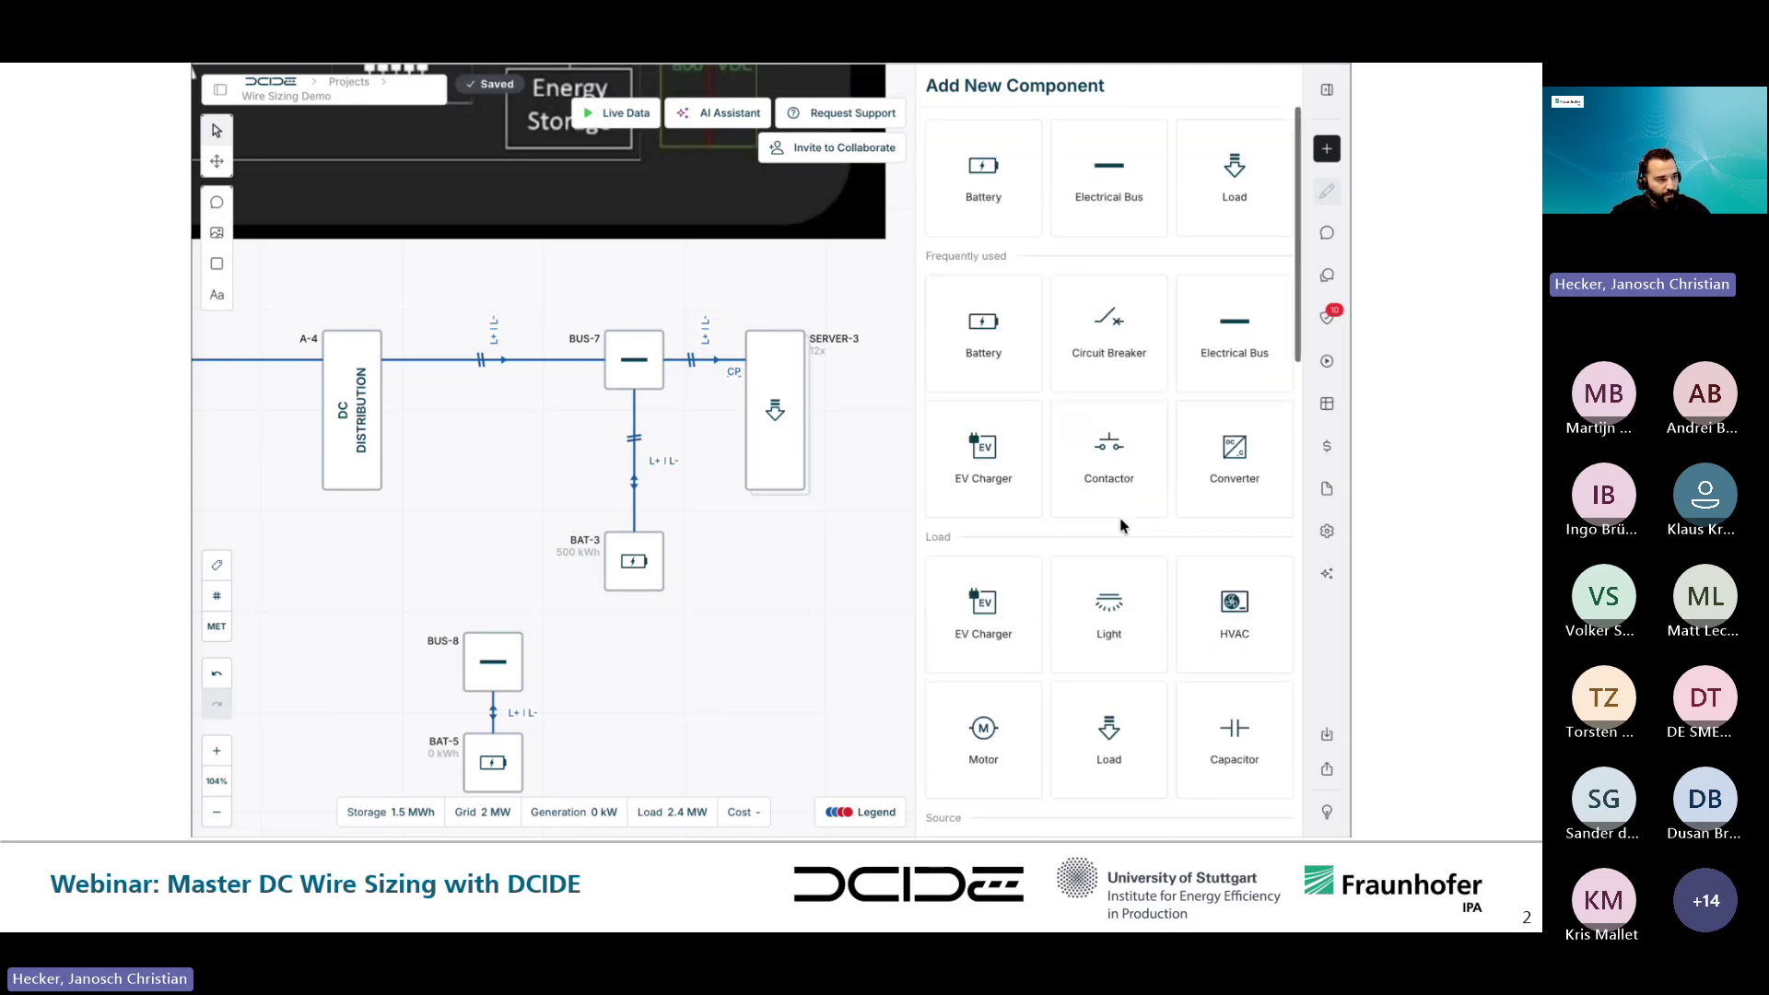
{"action": "left_click_drag", "start_coordinate": [1257, 146], "coordinate": [634, 661]}
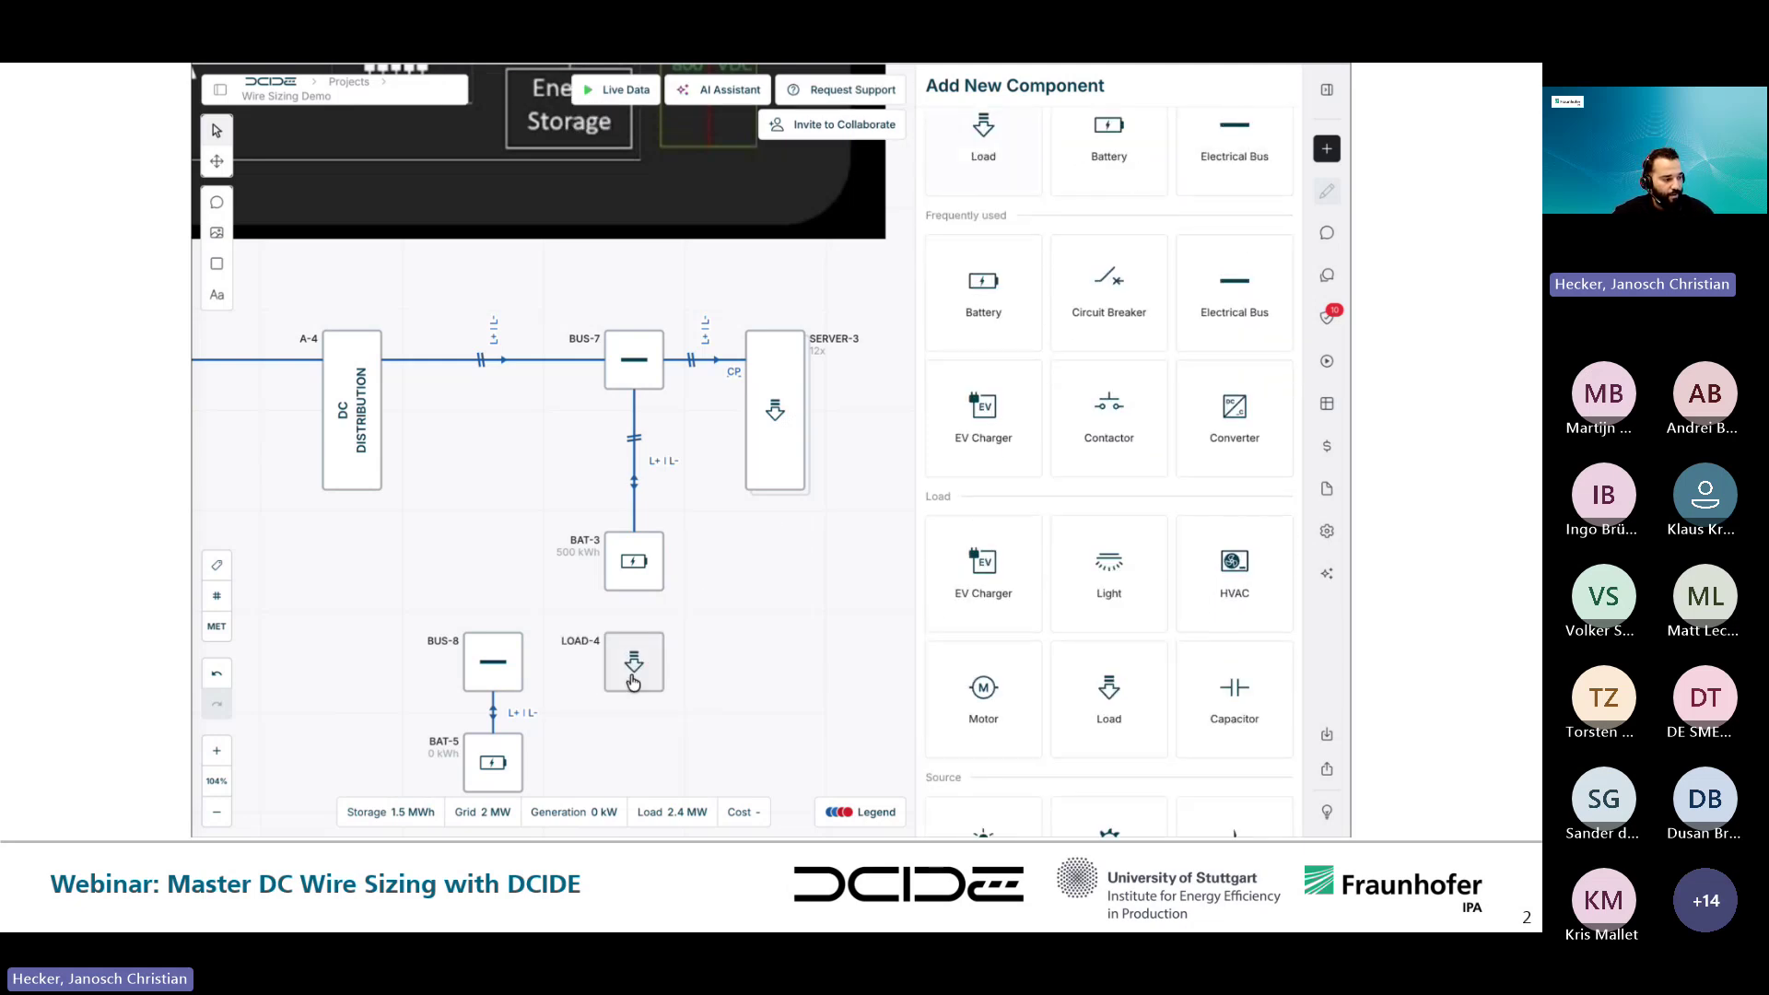
{"action": "mouse_move", "coordinate": [523, 661]}
{"action": "left_mouse_down"}
{"action": "mouse_move", "coordinate": [645, 670]}
{"action": "mouse_move", "coordinate": [653, 788]}
{"action": "left_mouse_up"}
{"action": "left_click", "coordinate": [647, 670]}
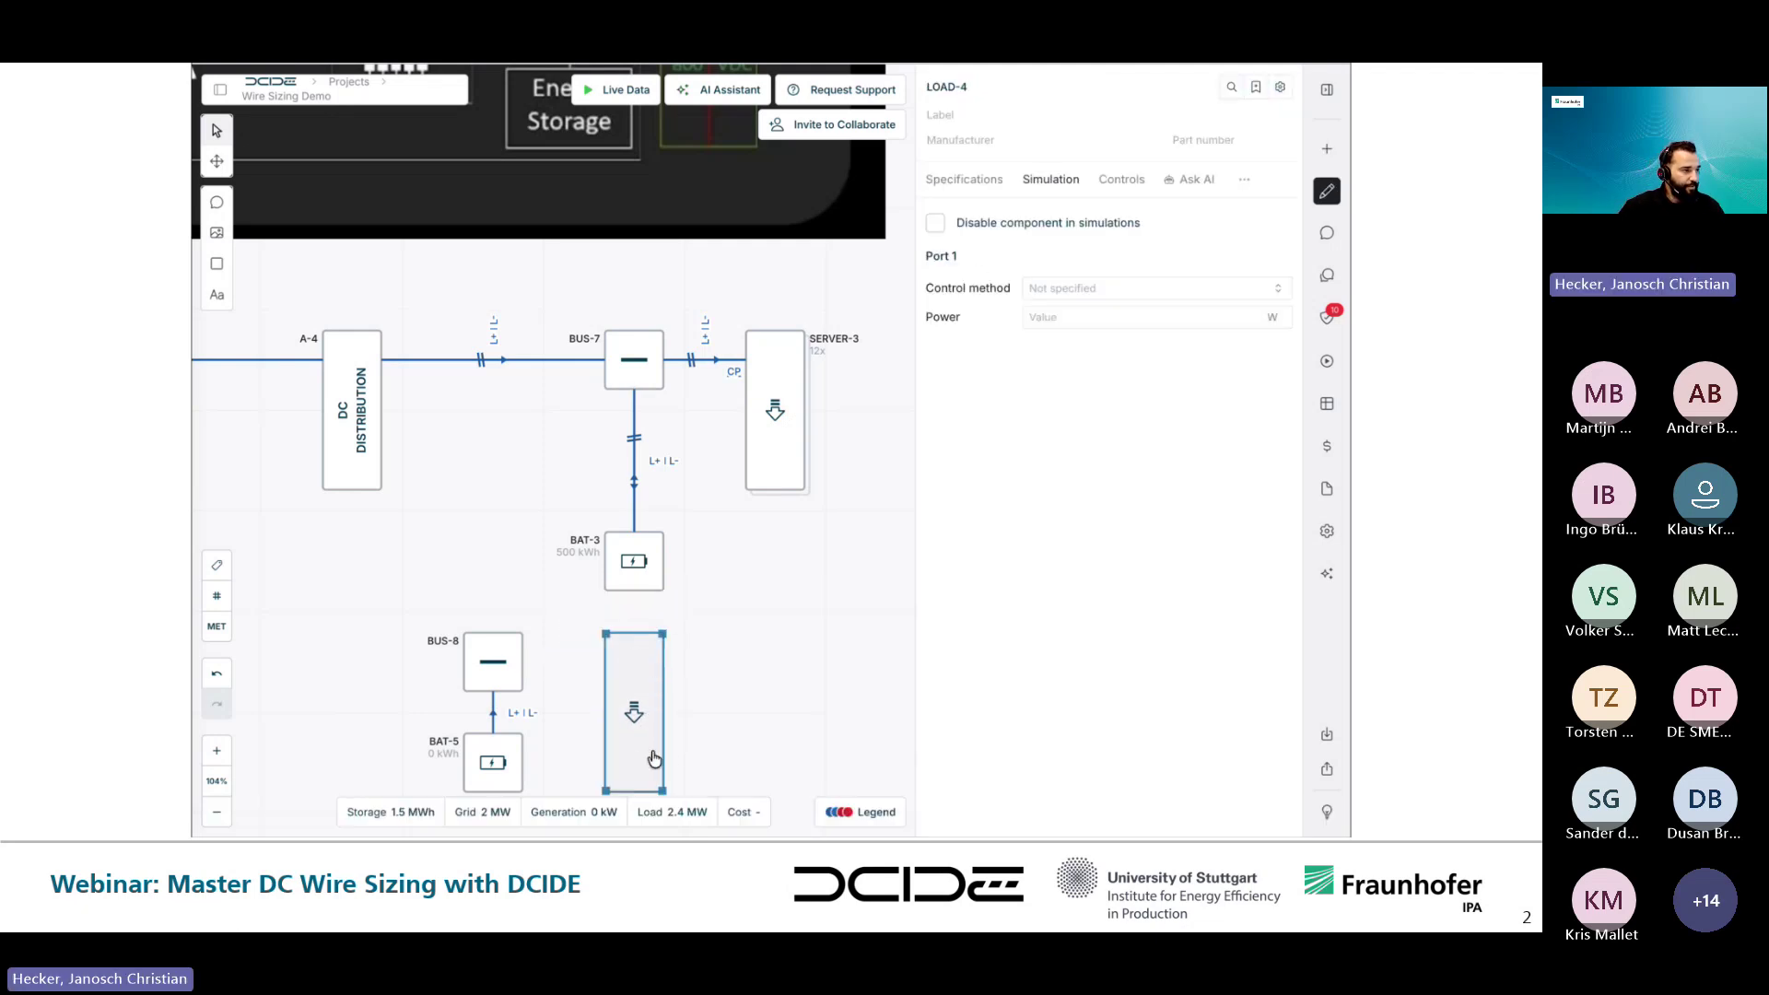
{"action": "left_click", "coordinate": [634, 714]}
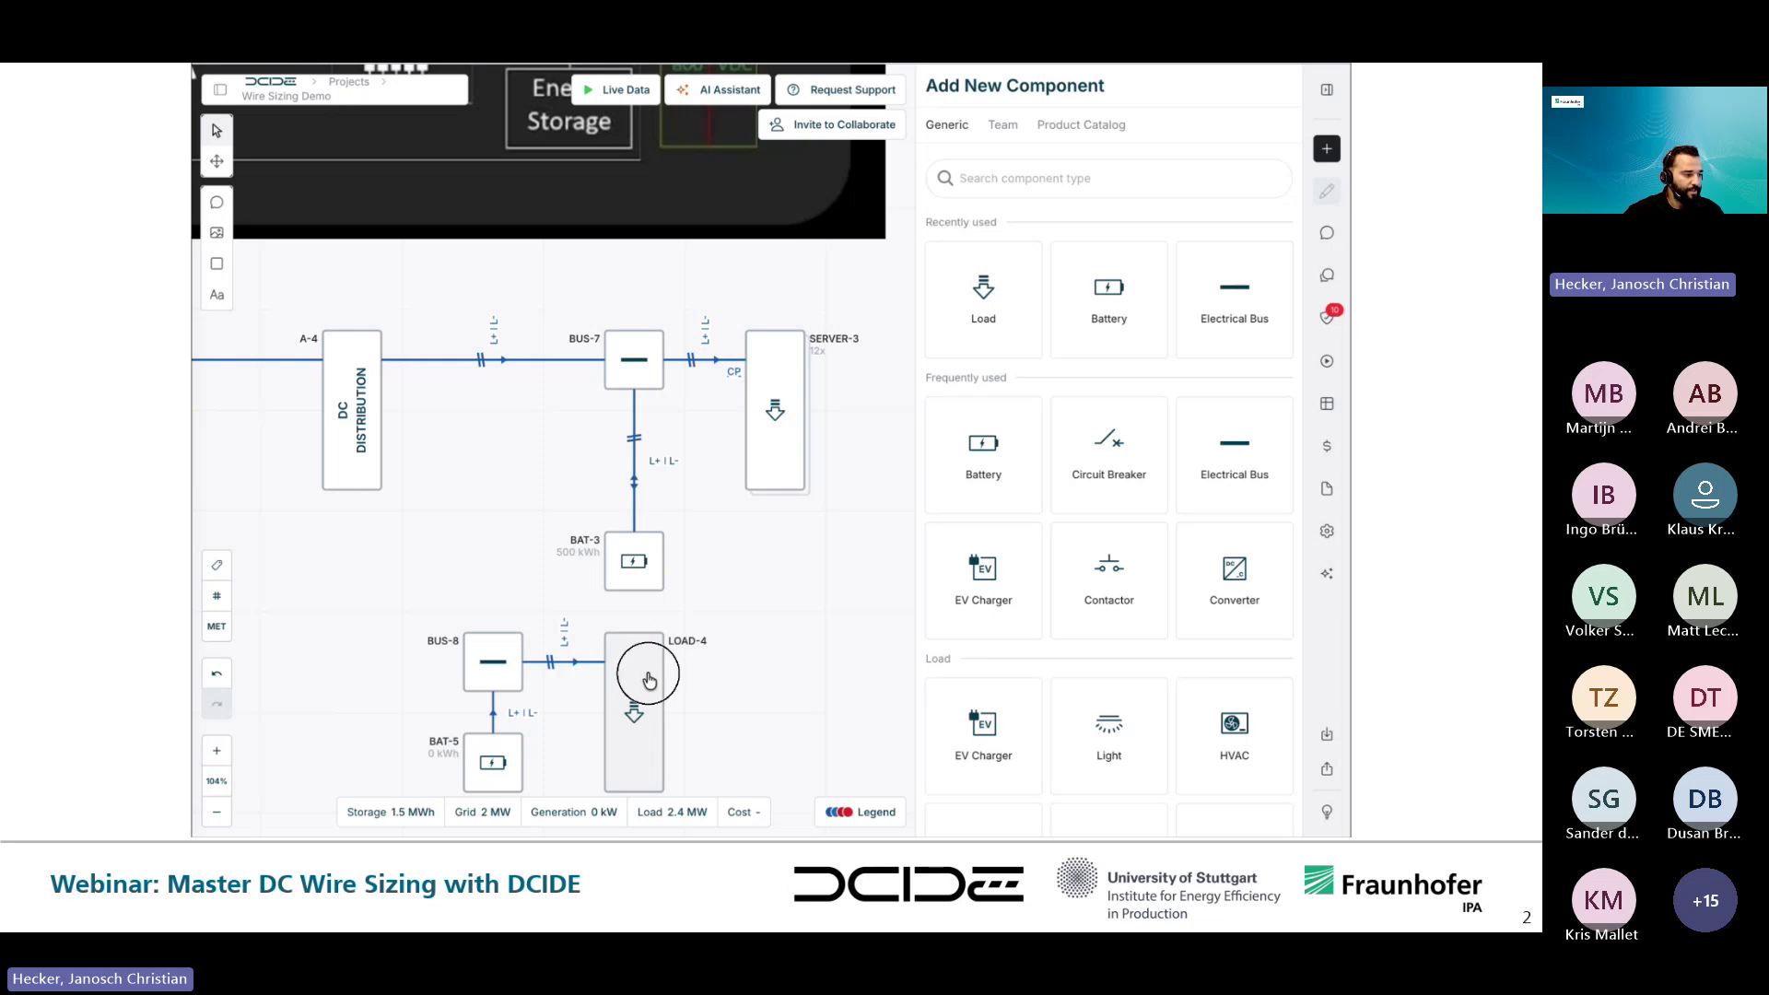
{"action": "double_click", "coordinate": [953, 87]}
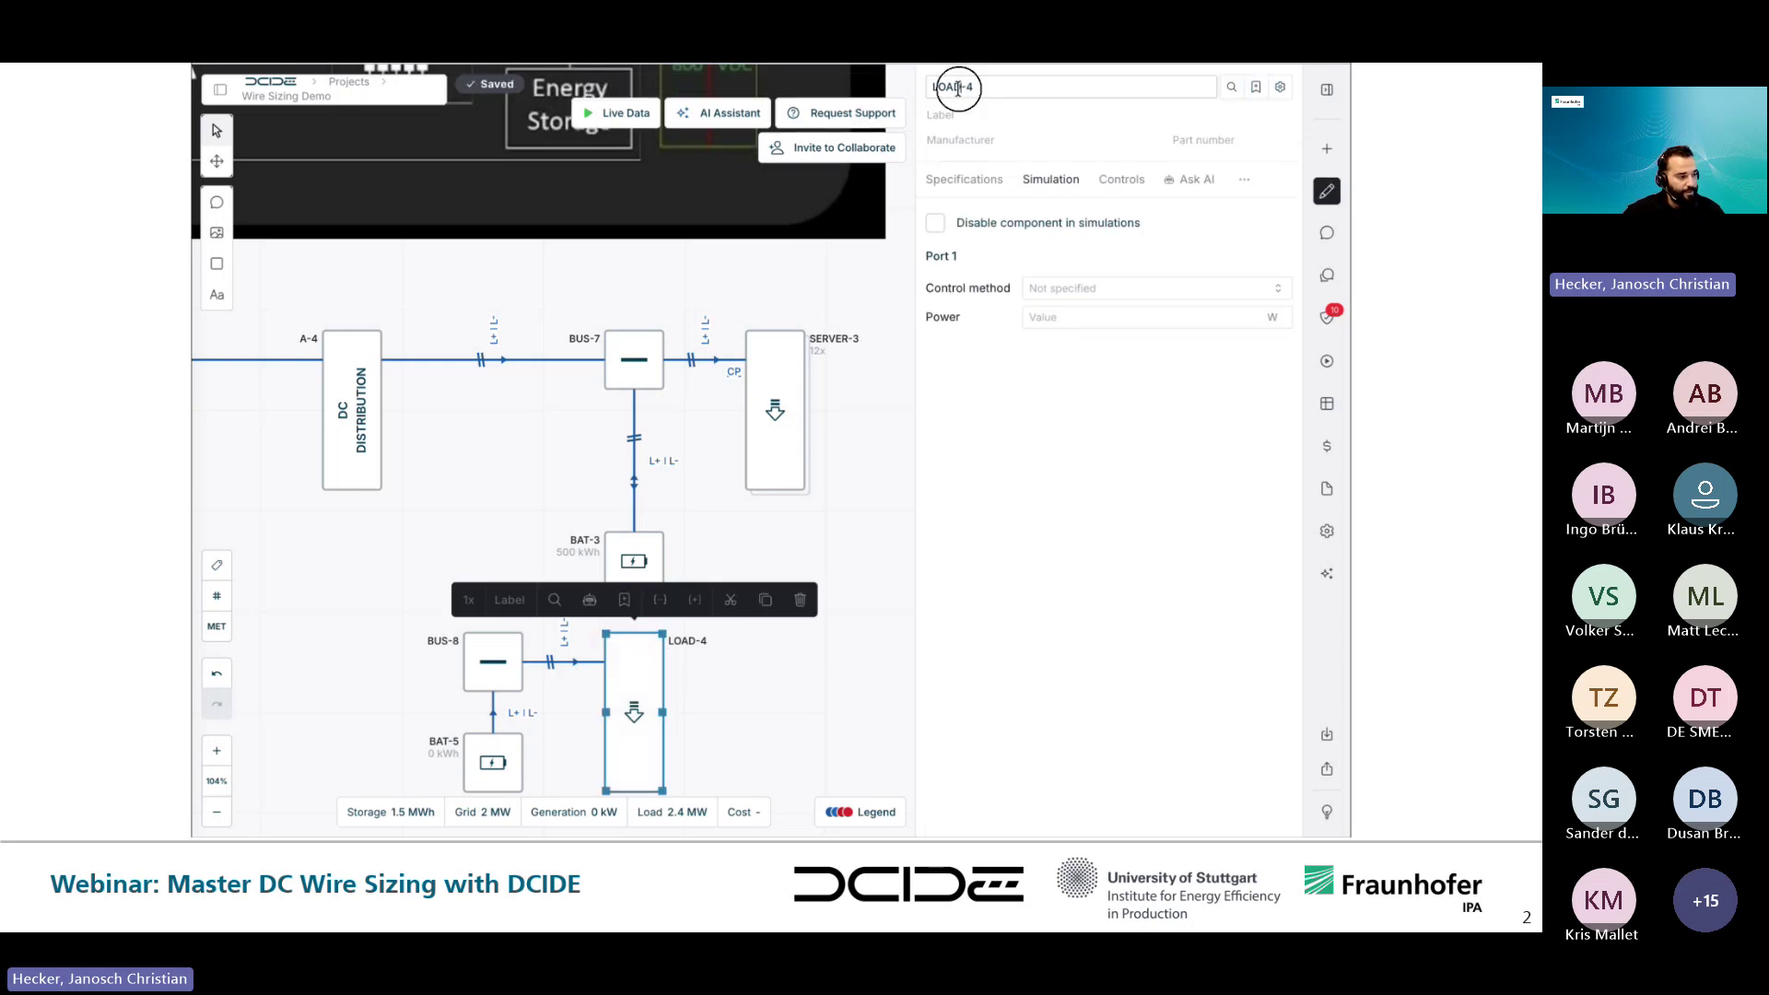
{"action": "type", "text": "SERVER"}
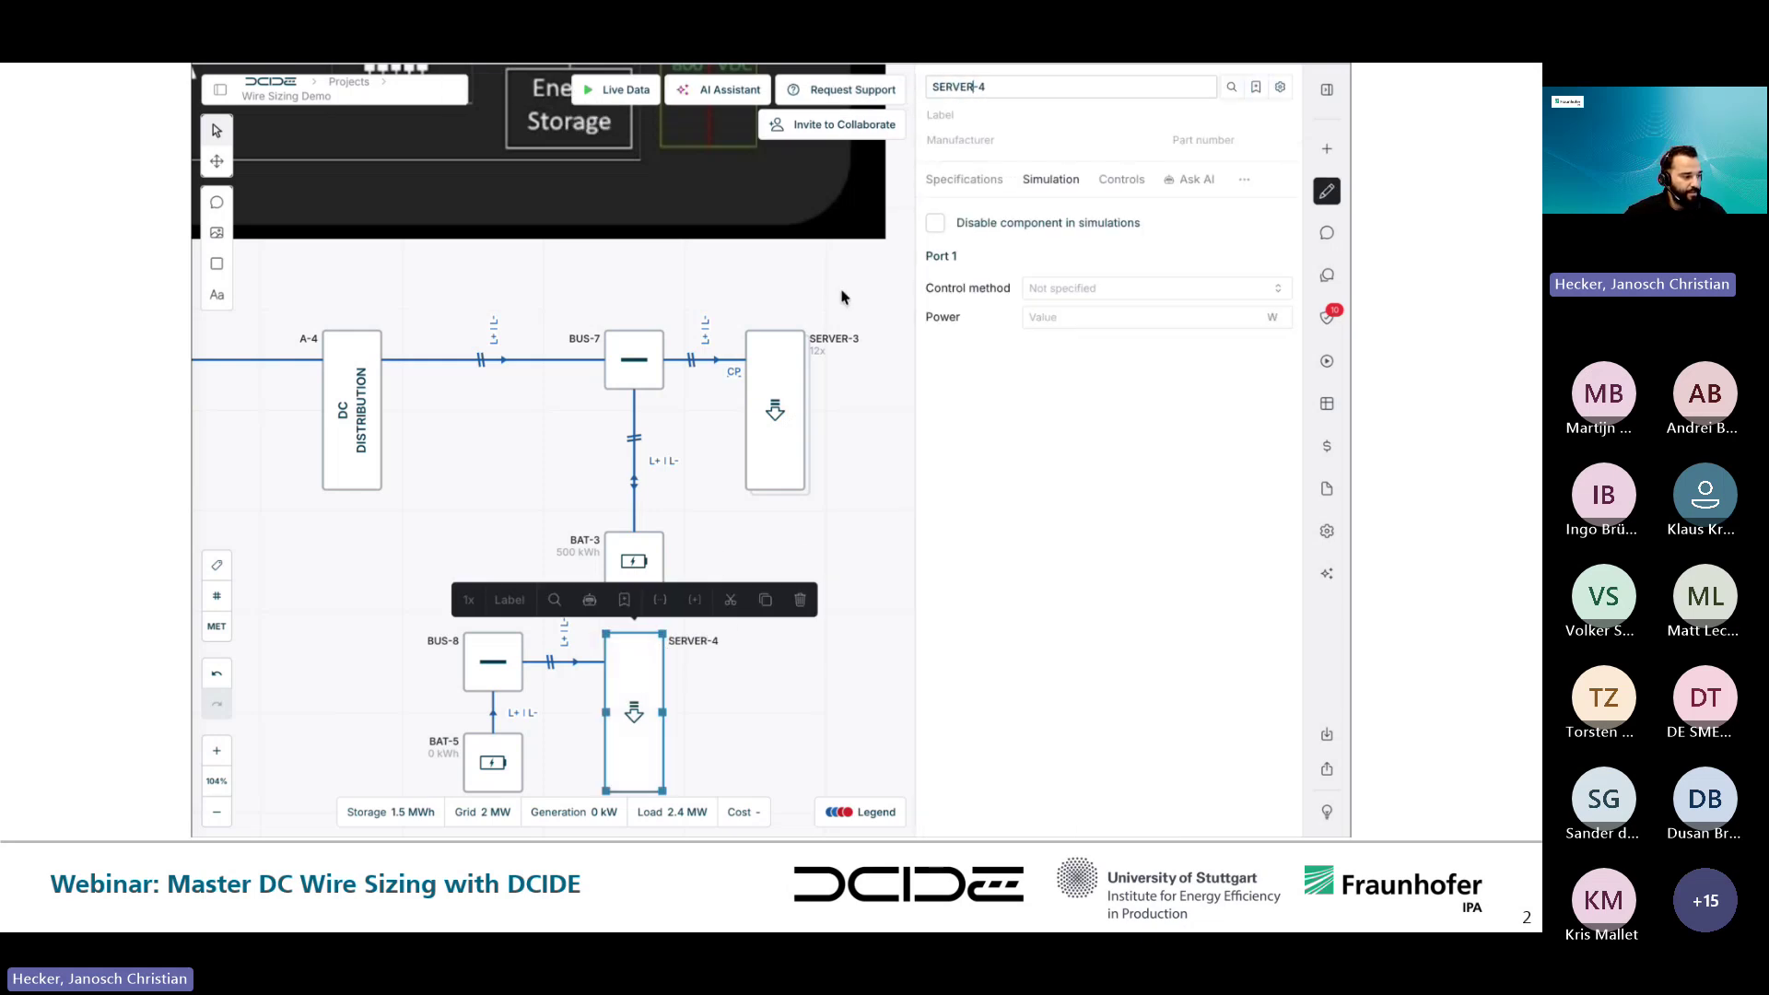
{"action": "left_click", "coordinate": [765, 703]}
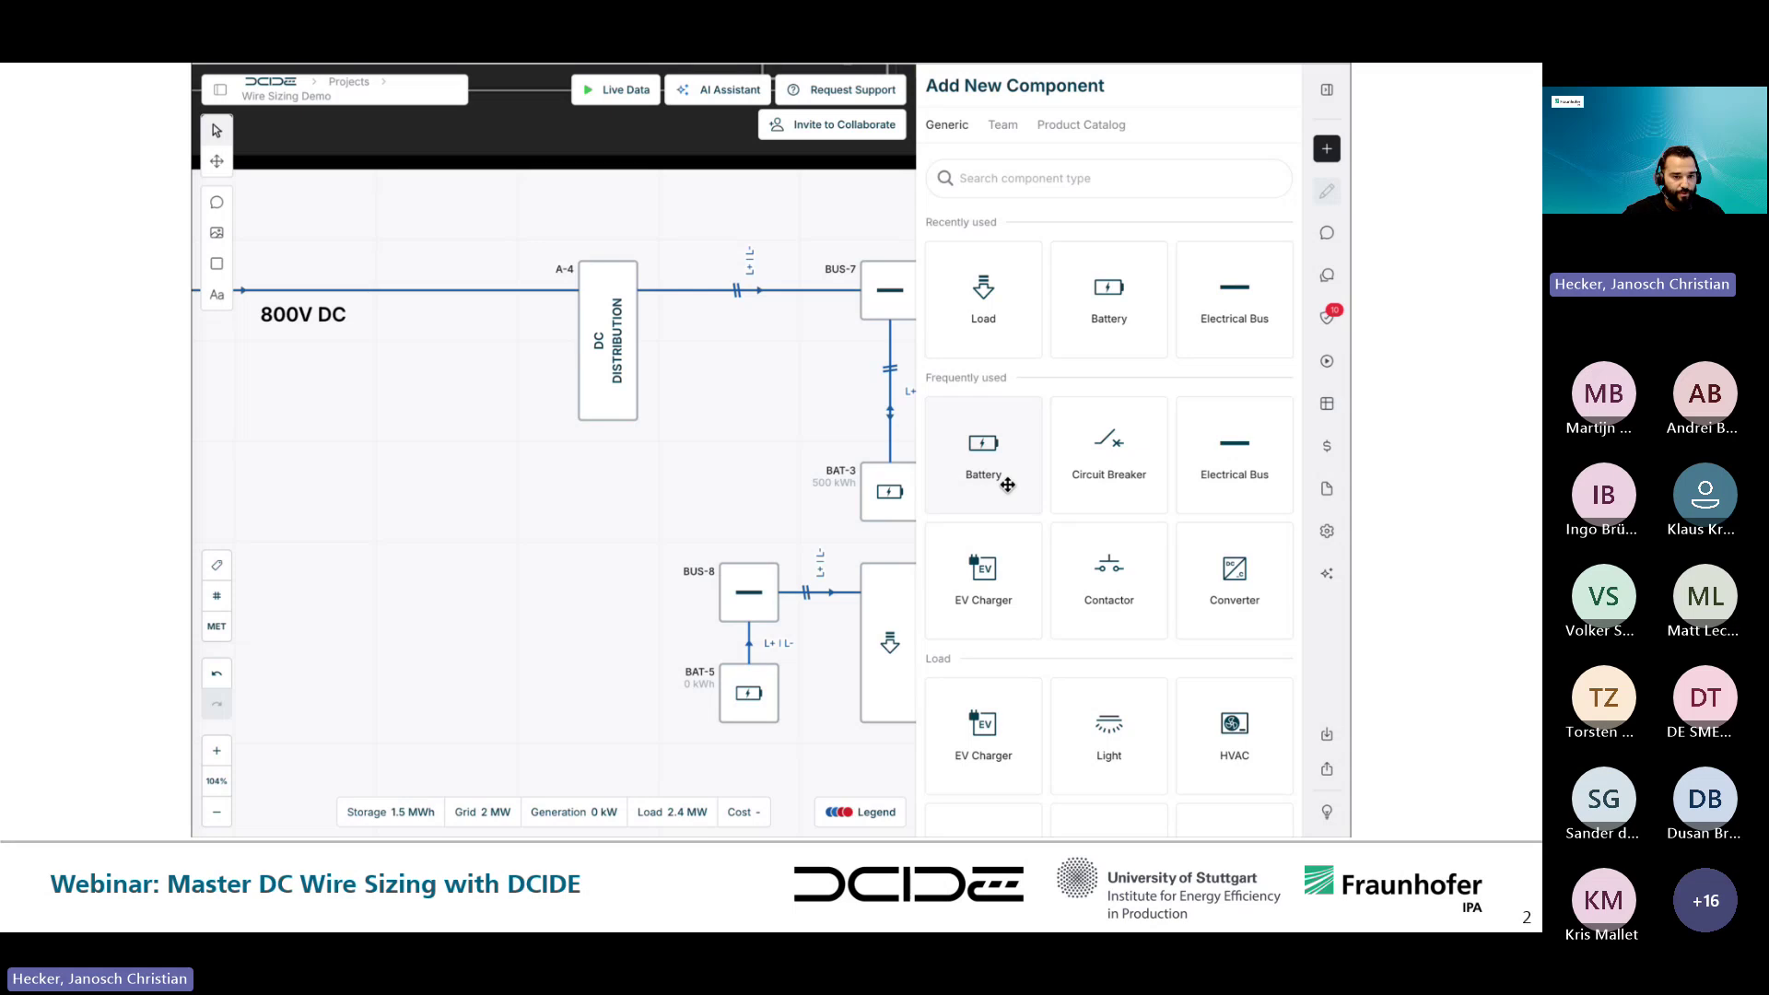
- Add panel switchboard A-5 to the canvas, wired into BUS-8
{"action": "scroll", "coordinate": [1068, 566], "scroll_direction": "down", "scroll_amount": 8}
{"action": "scroll", "coordinate": [1069, 573], "scroll_direction": "down", "scroll_amount": 4}
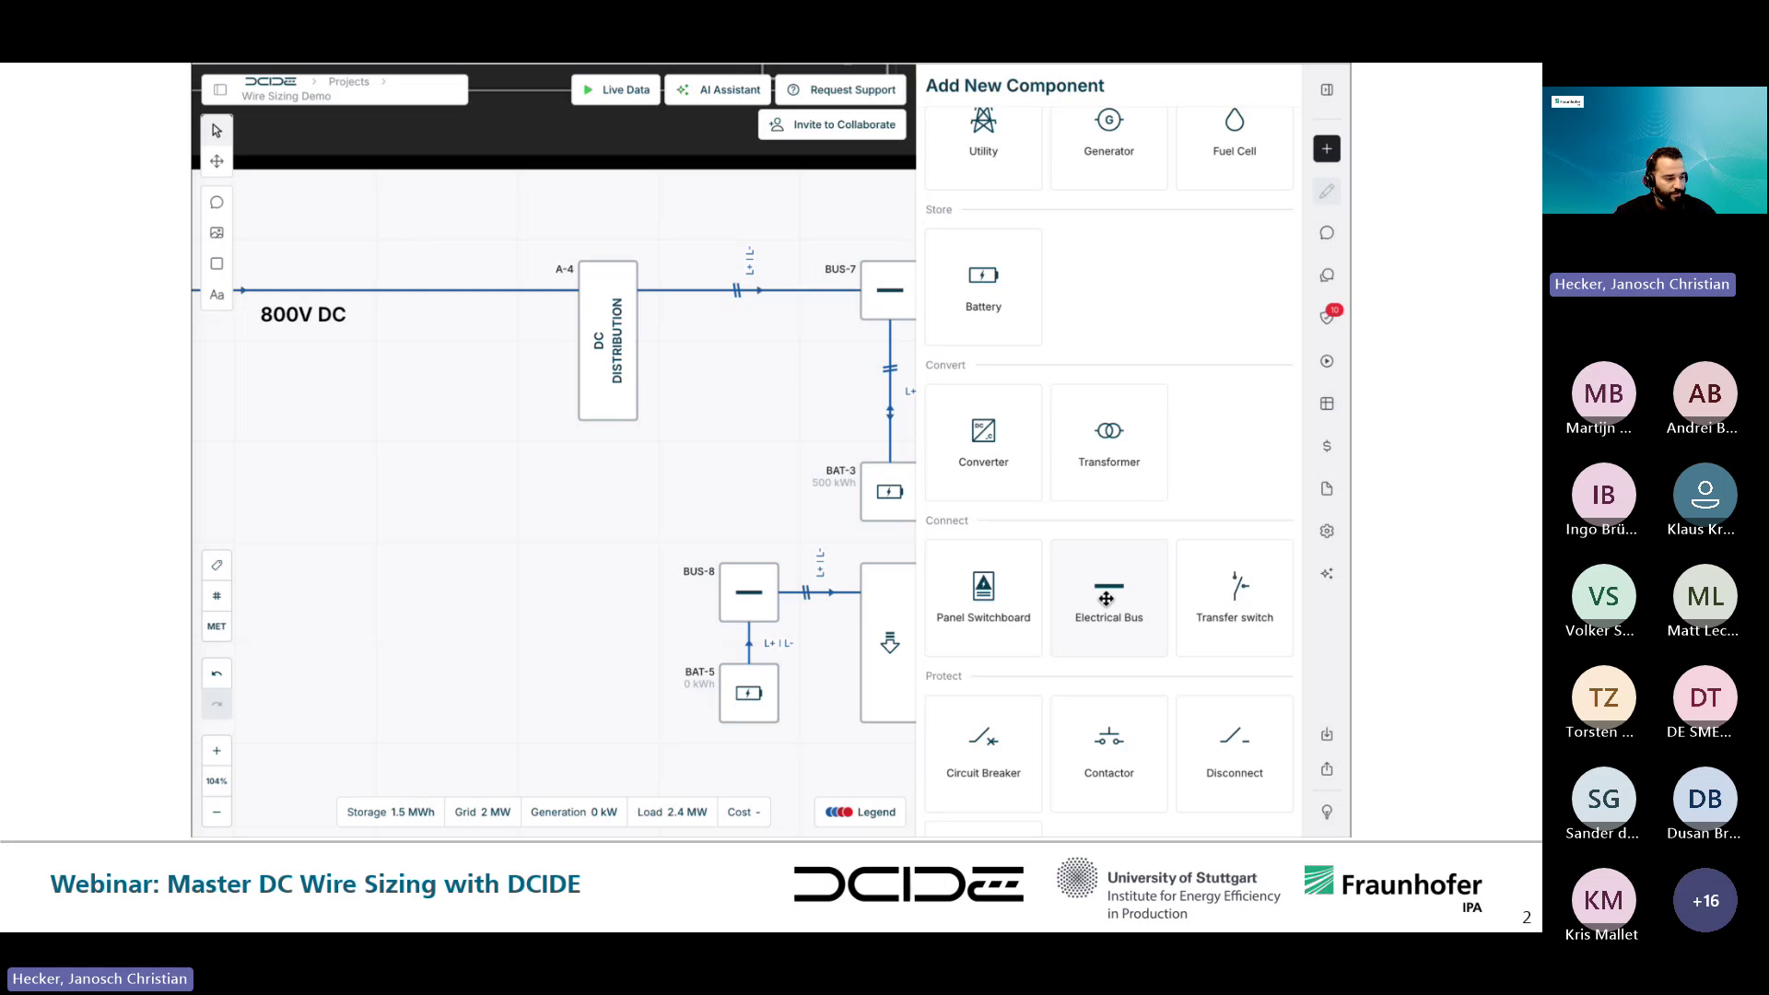
{"action": "scroll", "coordinate": [1105, 599], "scroll_direction": "down", "scroll_amount": 3}
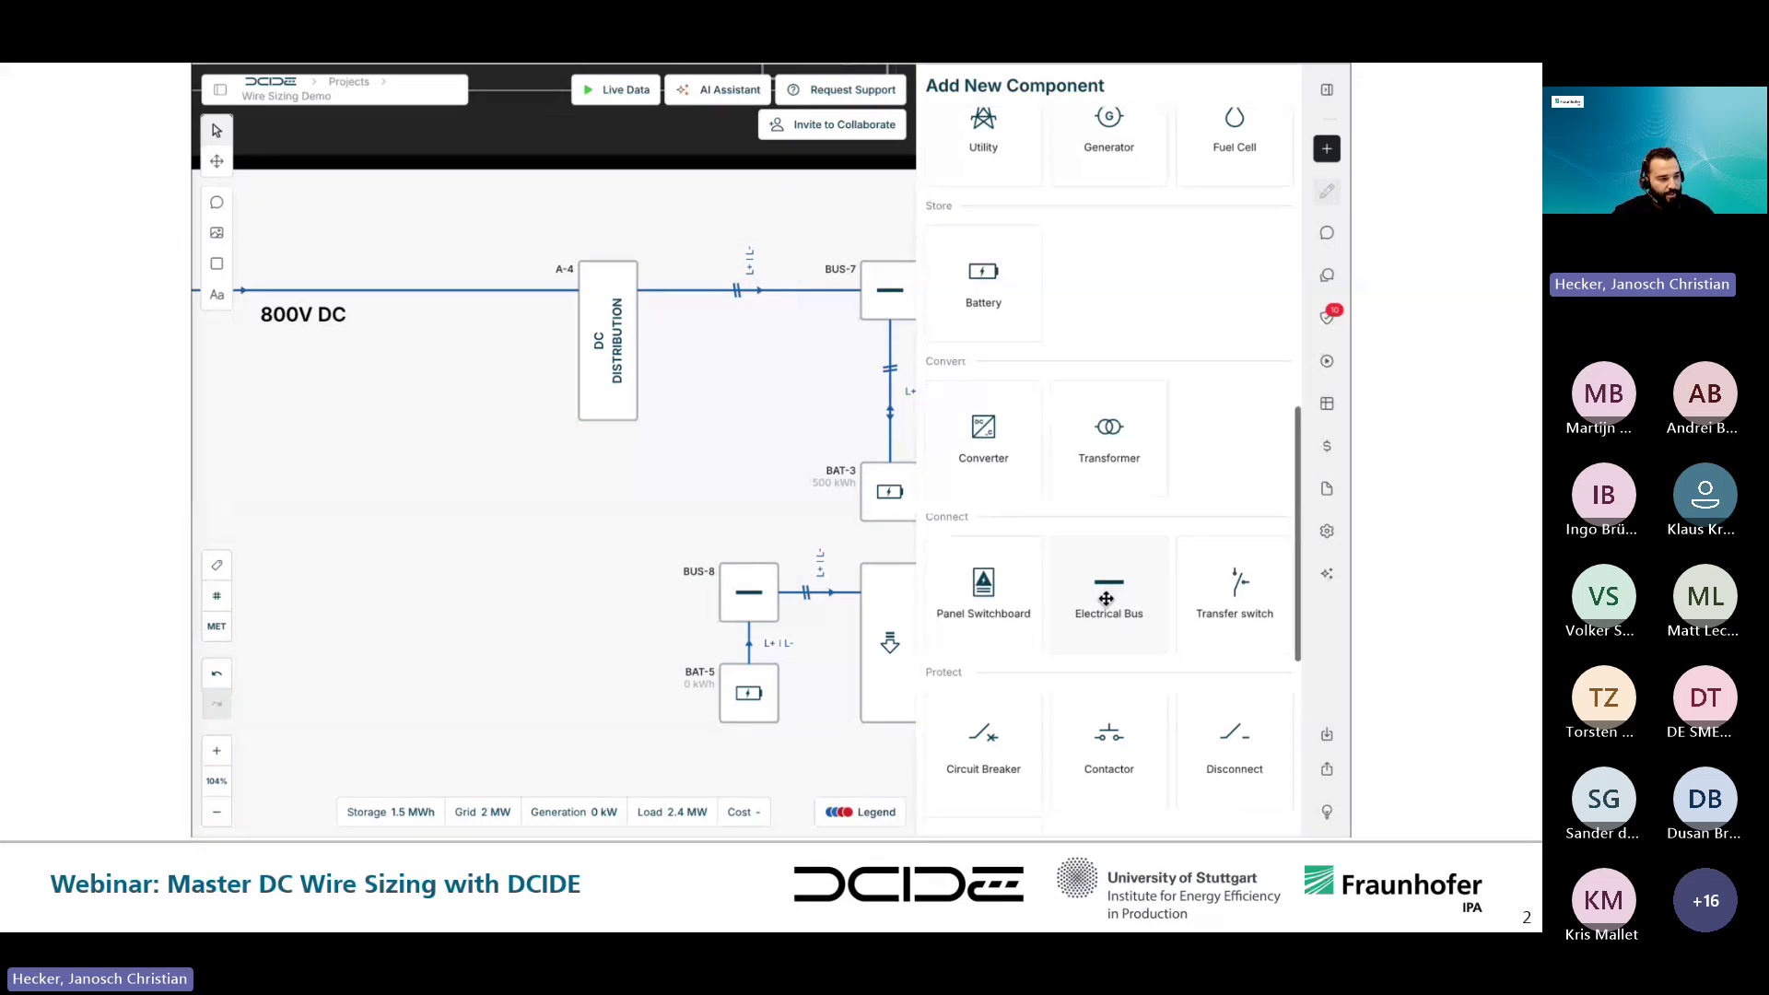
{"action": "scroll", "coordinate": [1106, 599], "scroll_direction": "down", "scroll_amount": 1}
{"action": "left_click_drag", "start_coordinate": [1007, 296], "coordinate": [719, 599]}
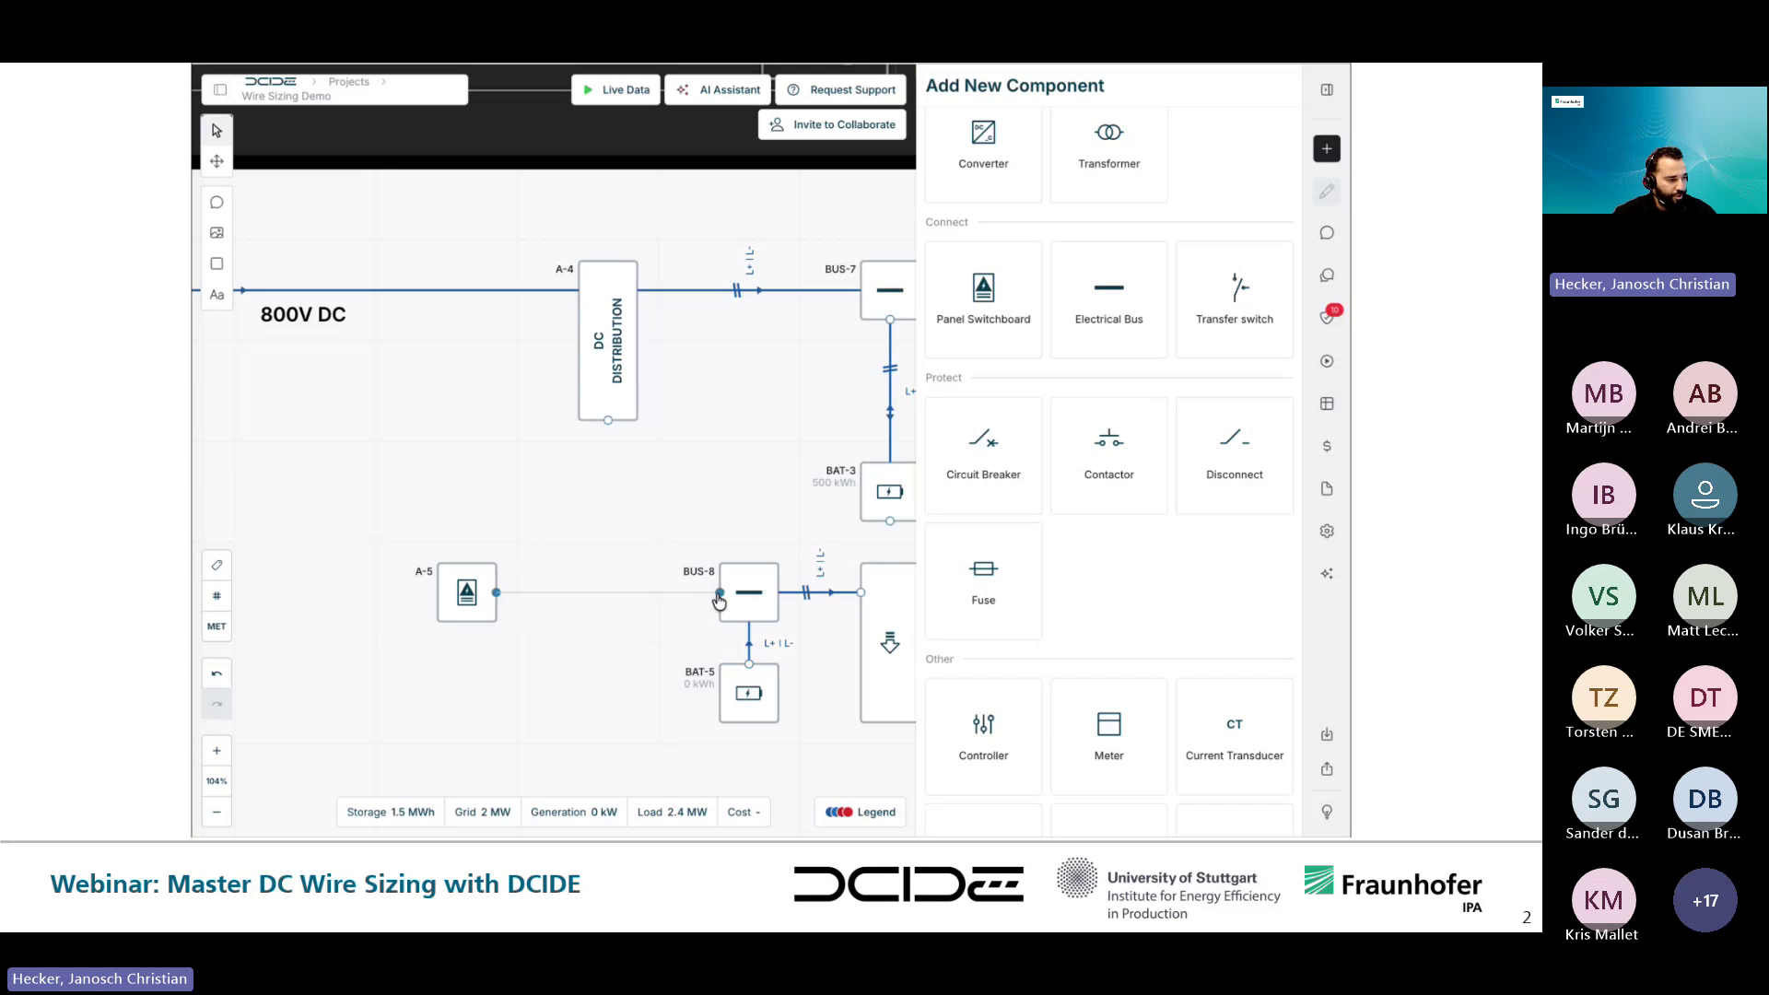
- Label A-5 'DC DISTRIBUTION' and widen it so the label fits on one line
{"action": "left_click", "coordinate": [467, 592]}
{"action": "left_click", "coordinate": [967, 85]}
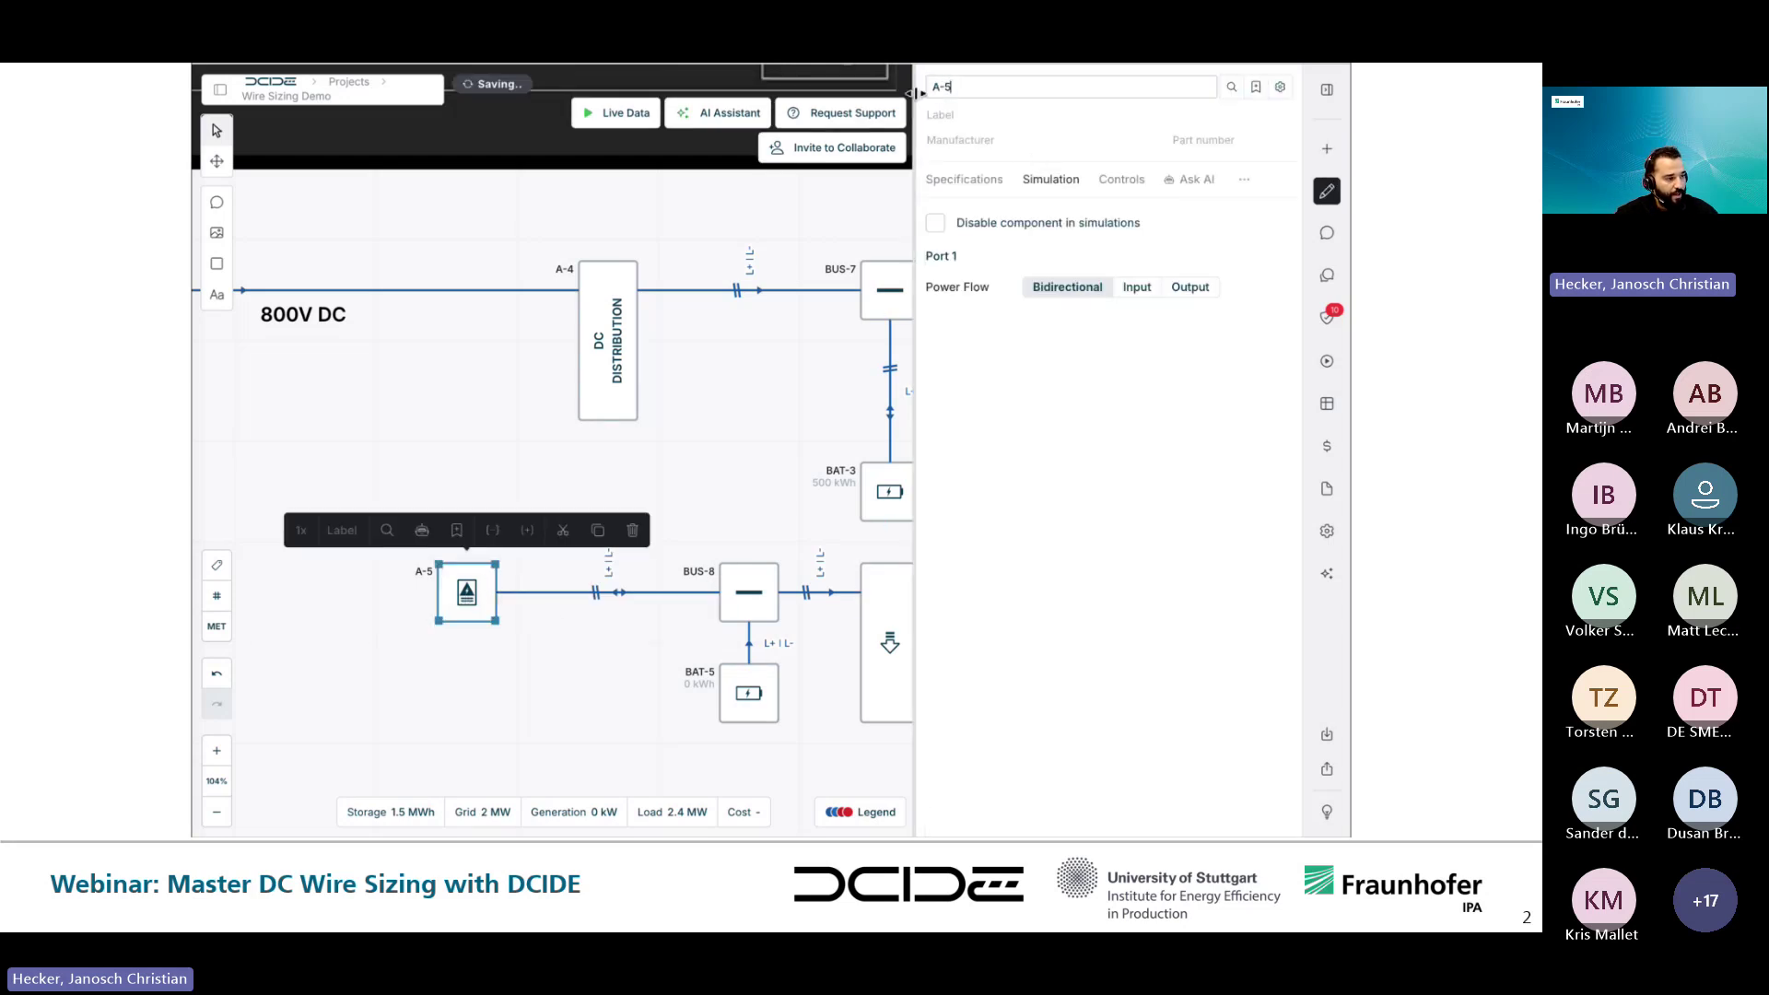
{"action": "left_click", "coordinate": [954, 110]}
{"action": "type", "text": "DC DISTRIBUTION"}
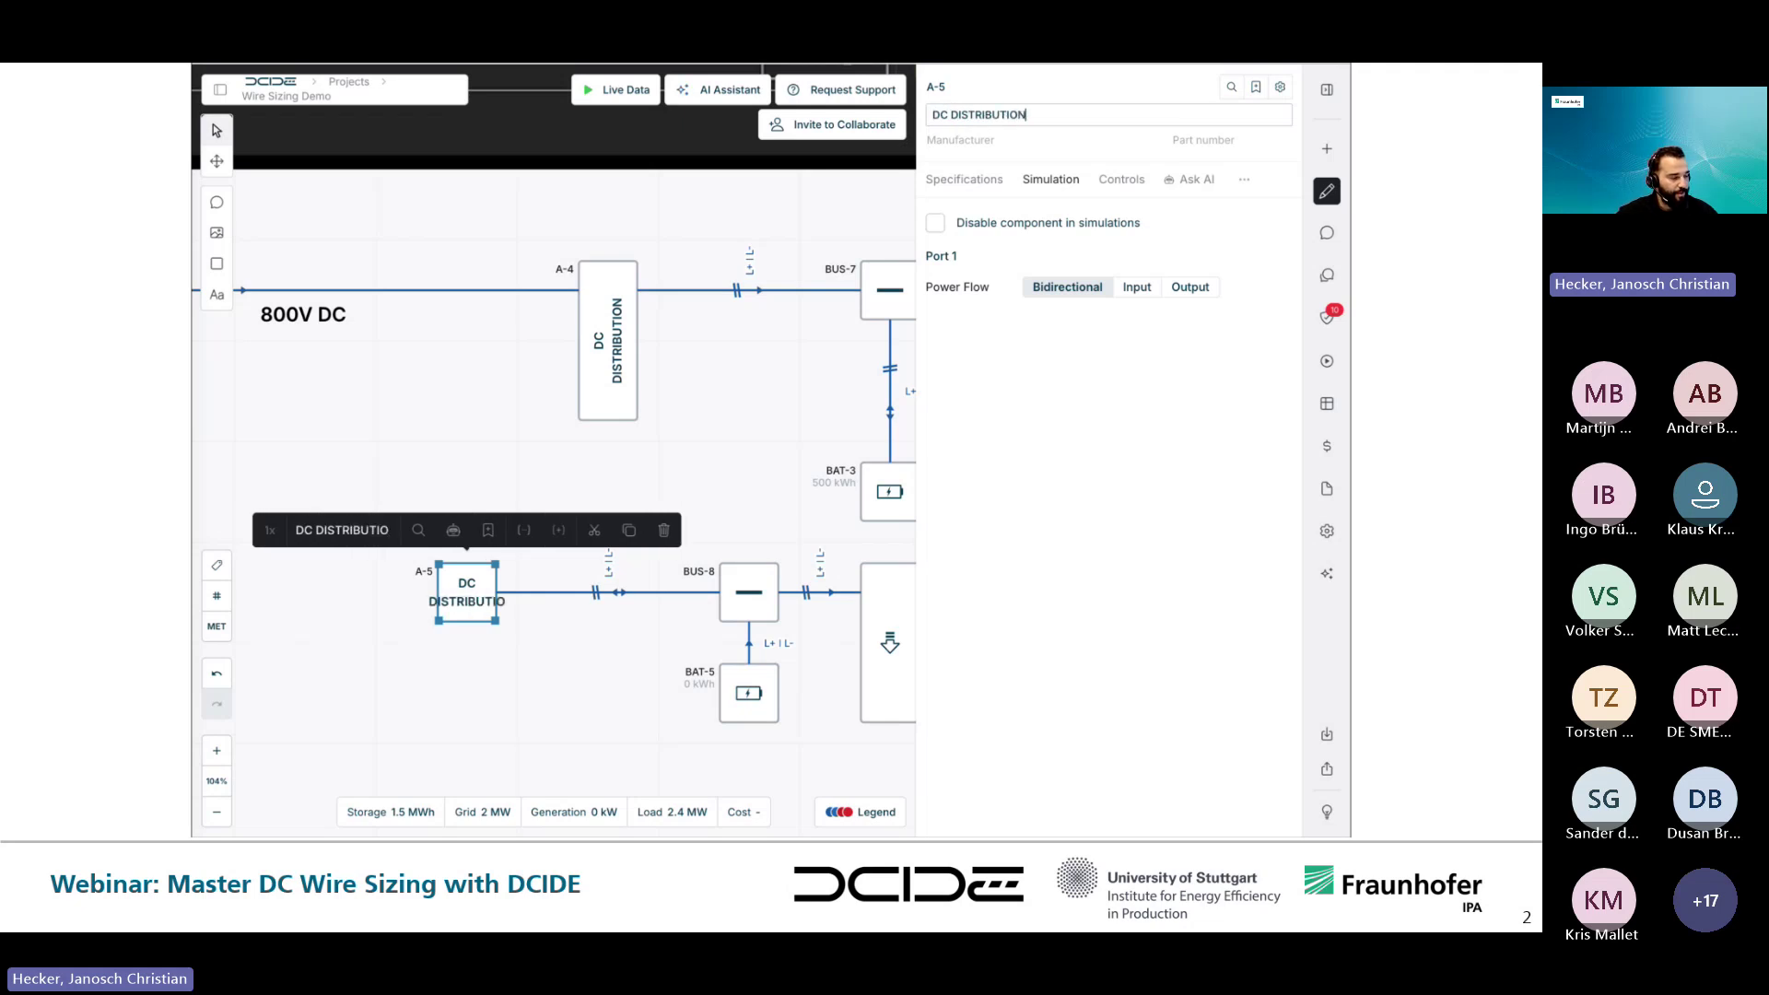
{"action": "left_click", "coordinate": [473, 687]}
{"action": "left_click", "coordinate": [471, 624]}
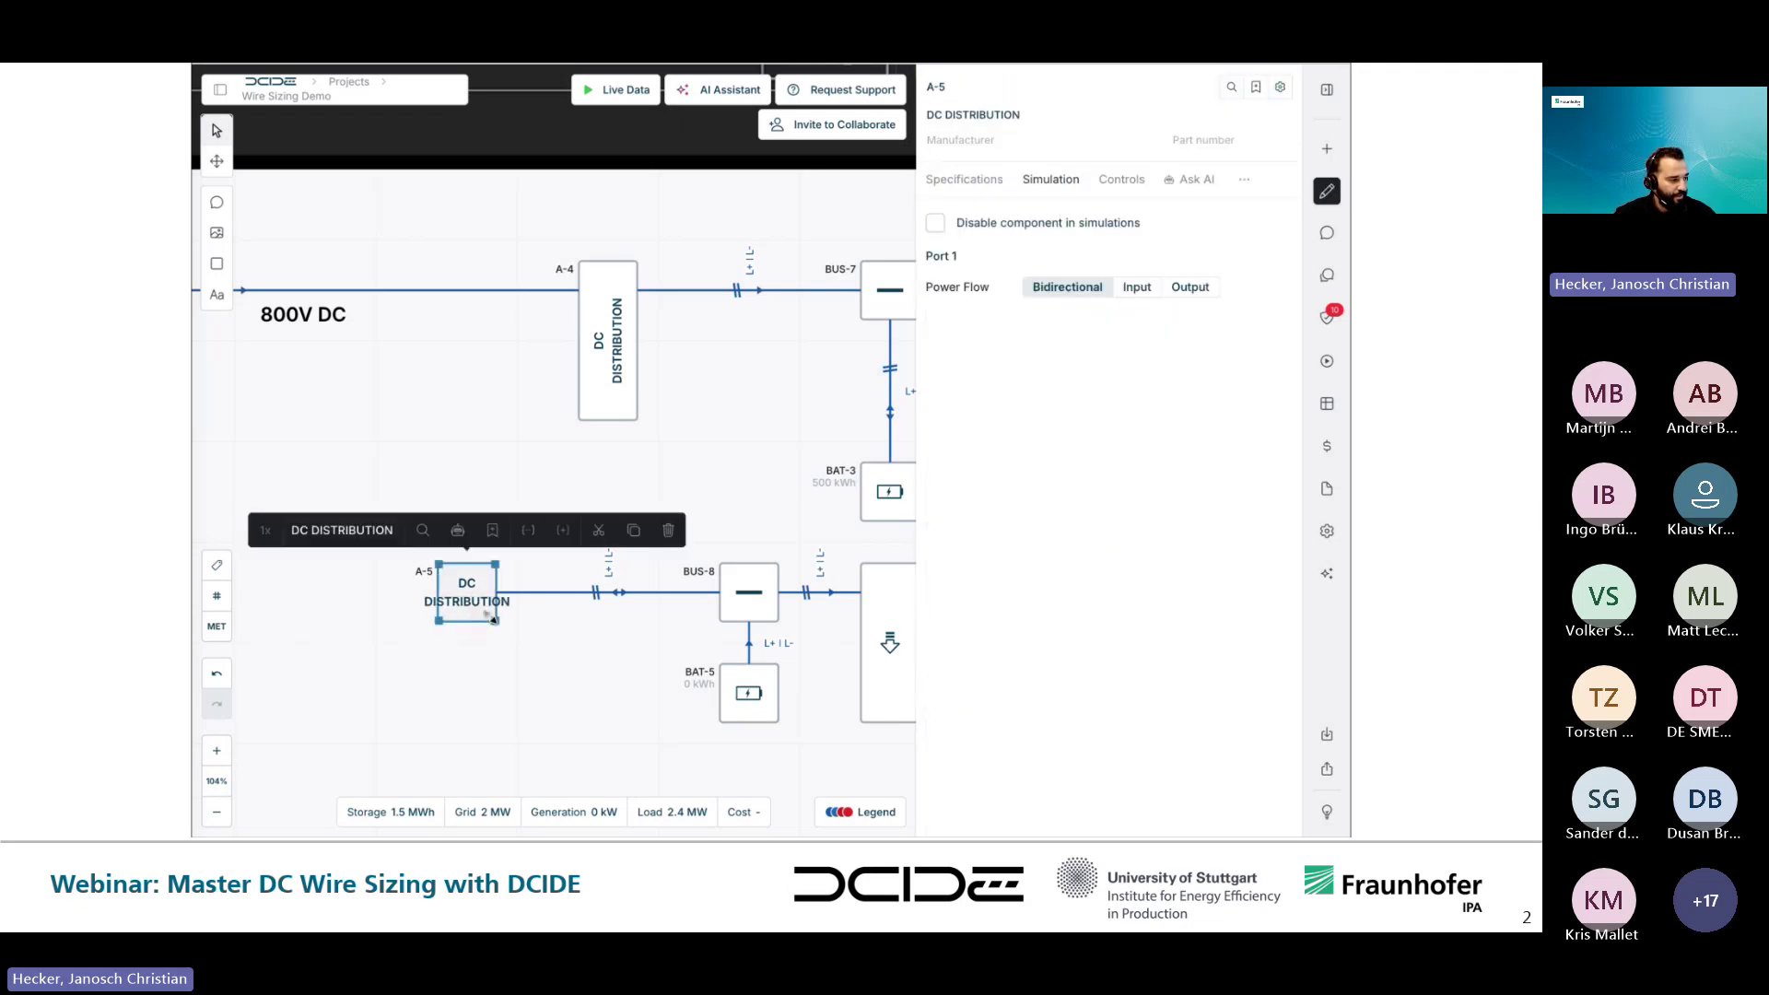
{"action": "left_click", "coordinate": [597, 684]}
{"action": "scroll", "coordinate": [582, 705], "scroll_direction": "left", "scroll_amount": 5}
{"action": "scroll", "coordinate": [582, 705], "scroll_direction": "down", "scroll_amount": 2}
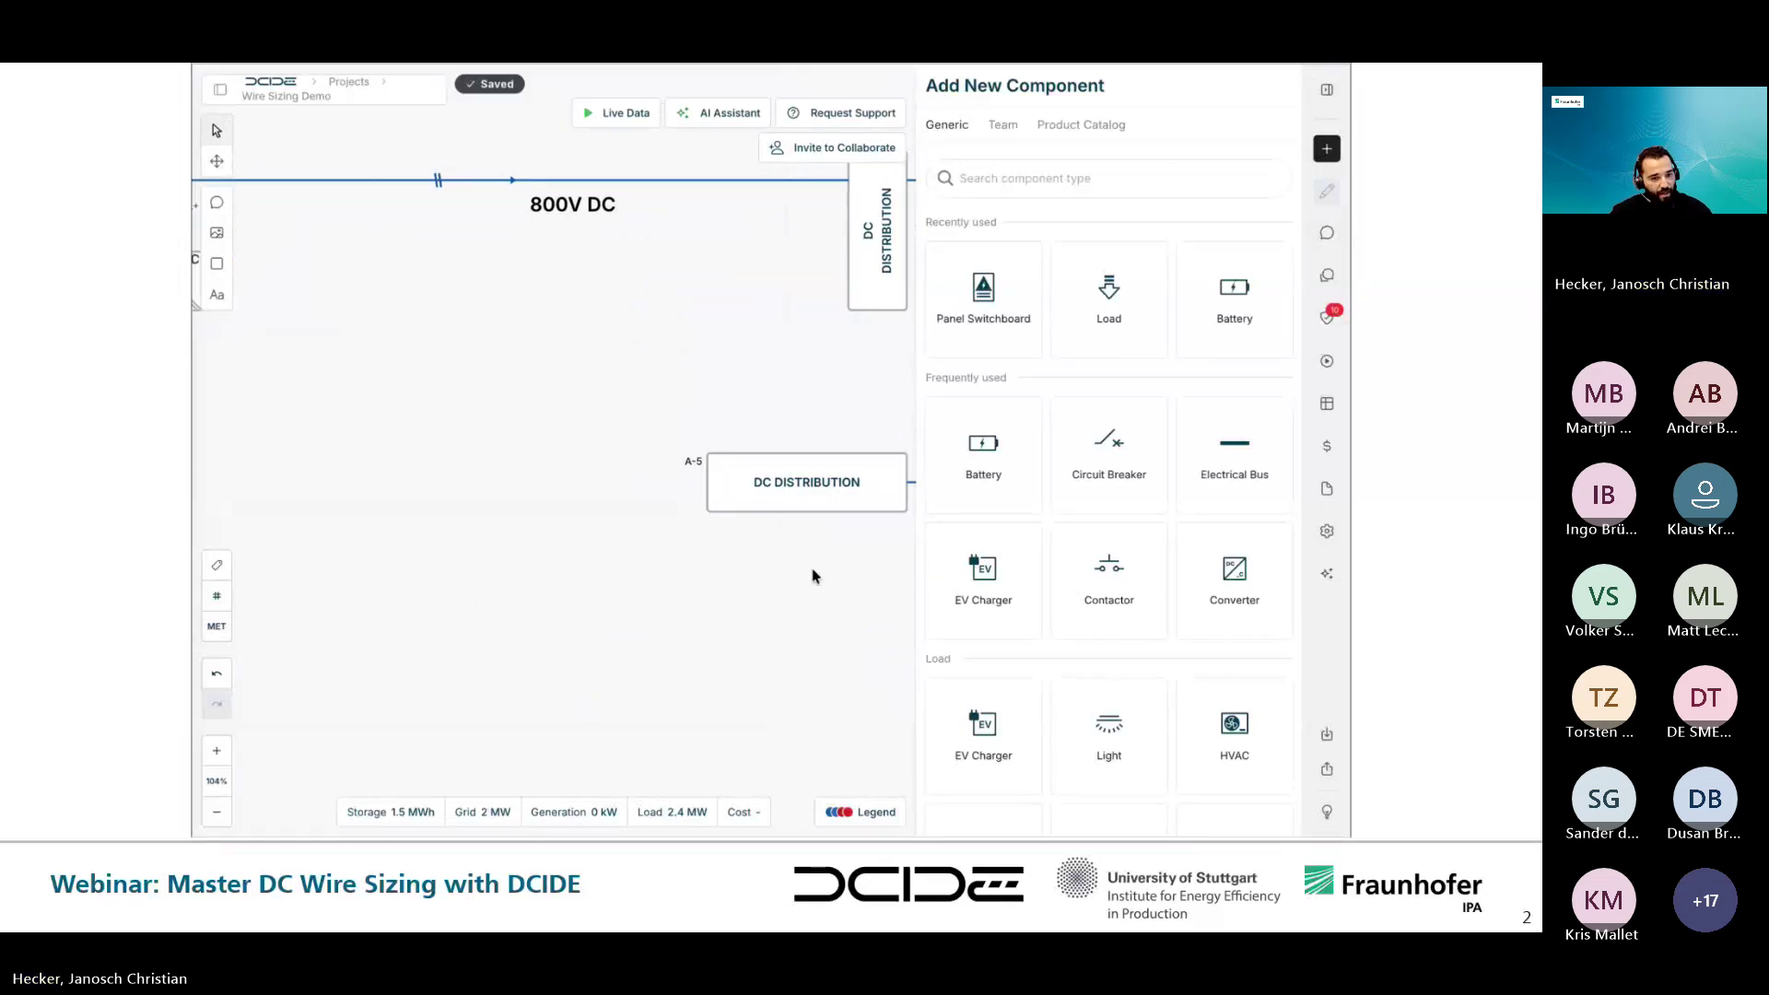
- Add converter U-7 fed by utility GRID-4, with the grid-side wire set to AC
{"action": "left_click_drag", "start_coordinate": [1243, 567], "coordinate": [707, 482]}
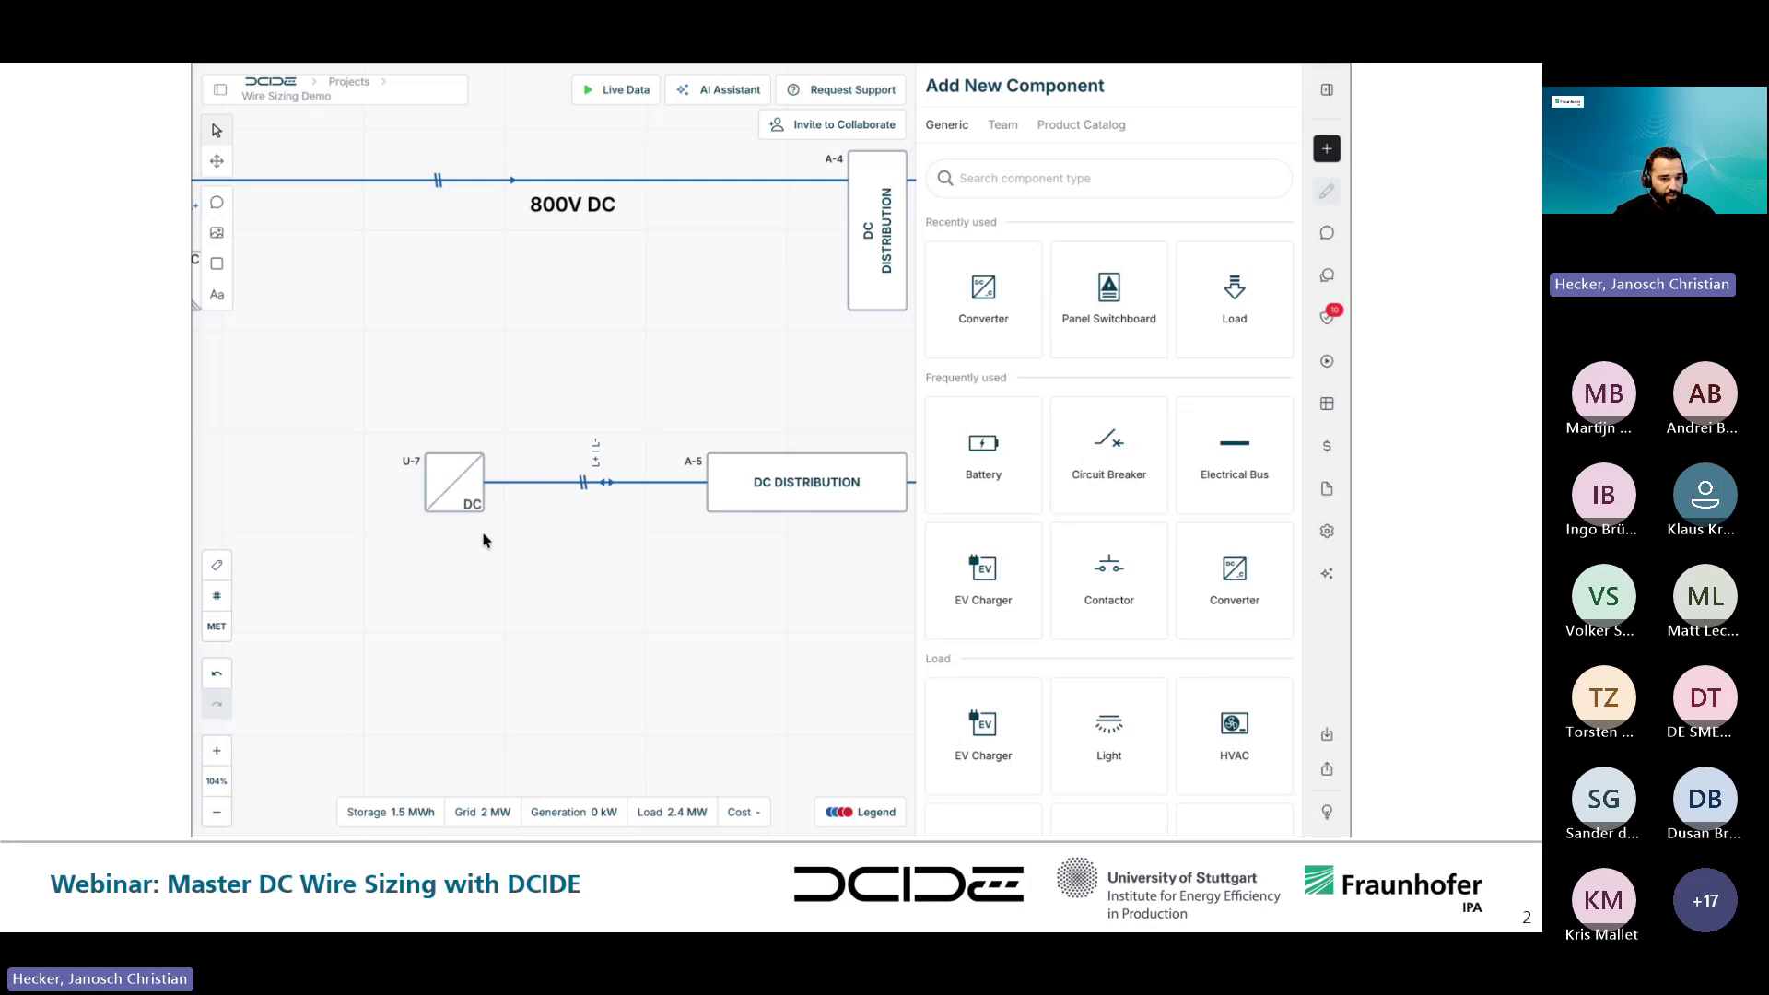
{"action": "scroll", "coordinate": [1067, 600], "scroll_direction": "down", "scroll_amount": 3}
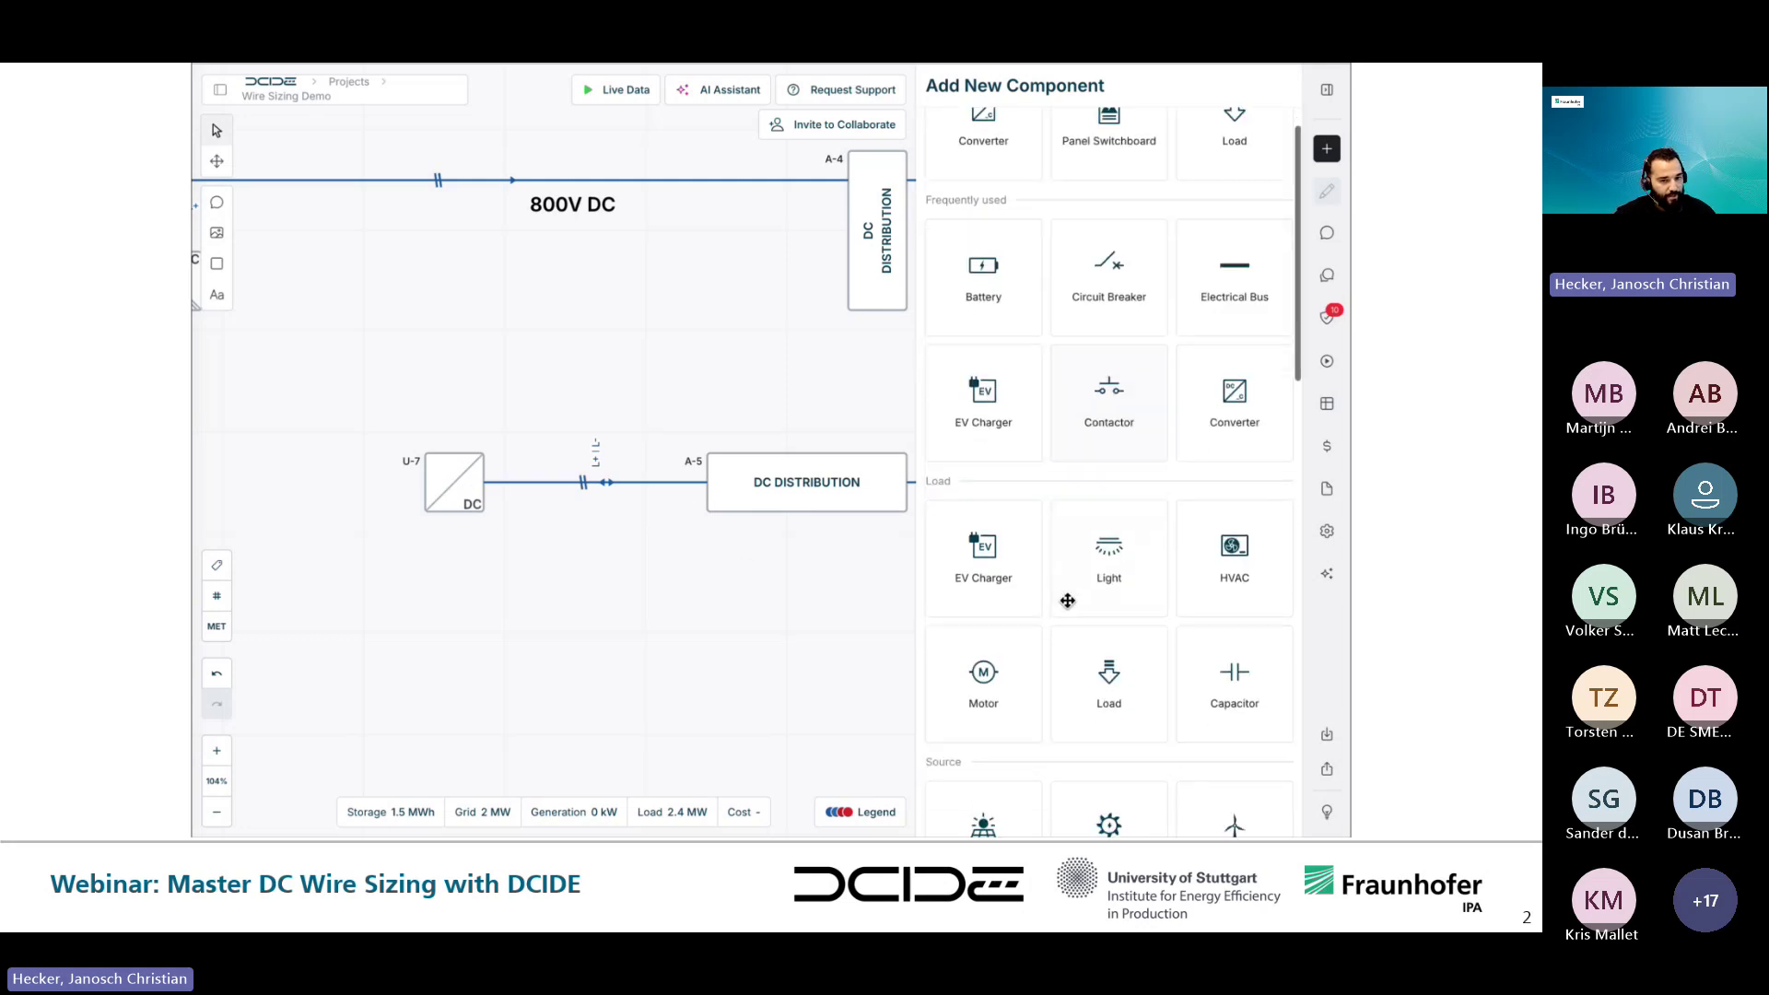
{"action": "scroll", "coordinate": [1067, 600], "scroll_direction": "down", "scroll_amount": 5}
{"action": "left_click_drag", "start_coordinate": [983, 645], "coordinate": [313, 475]}
{"action": "left_click_drag", "start_coordinate": [422, 468], "coordinate": [532, 468]}
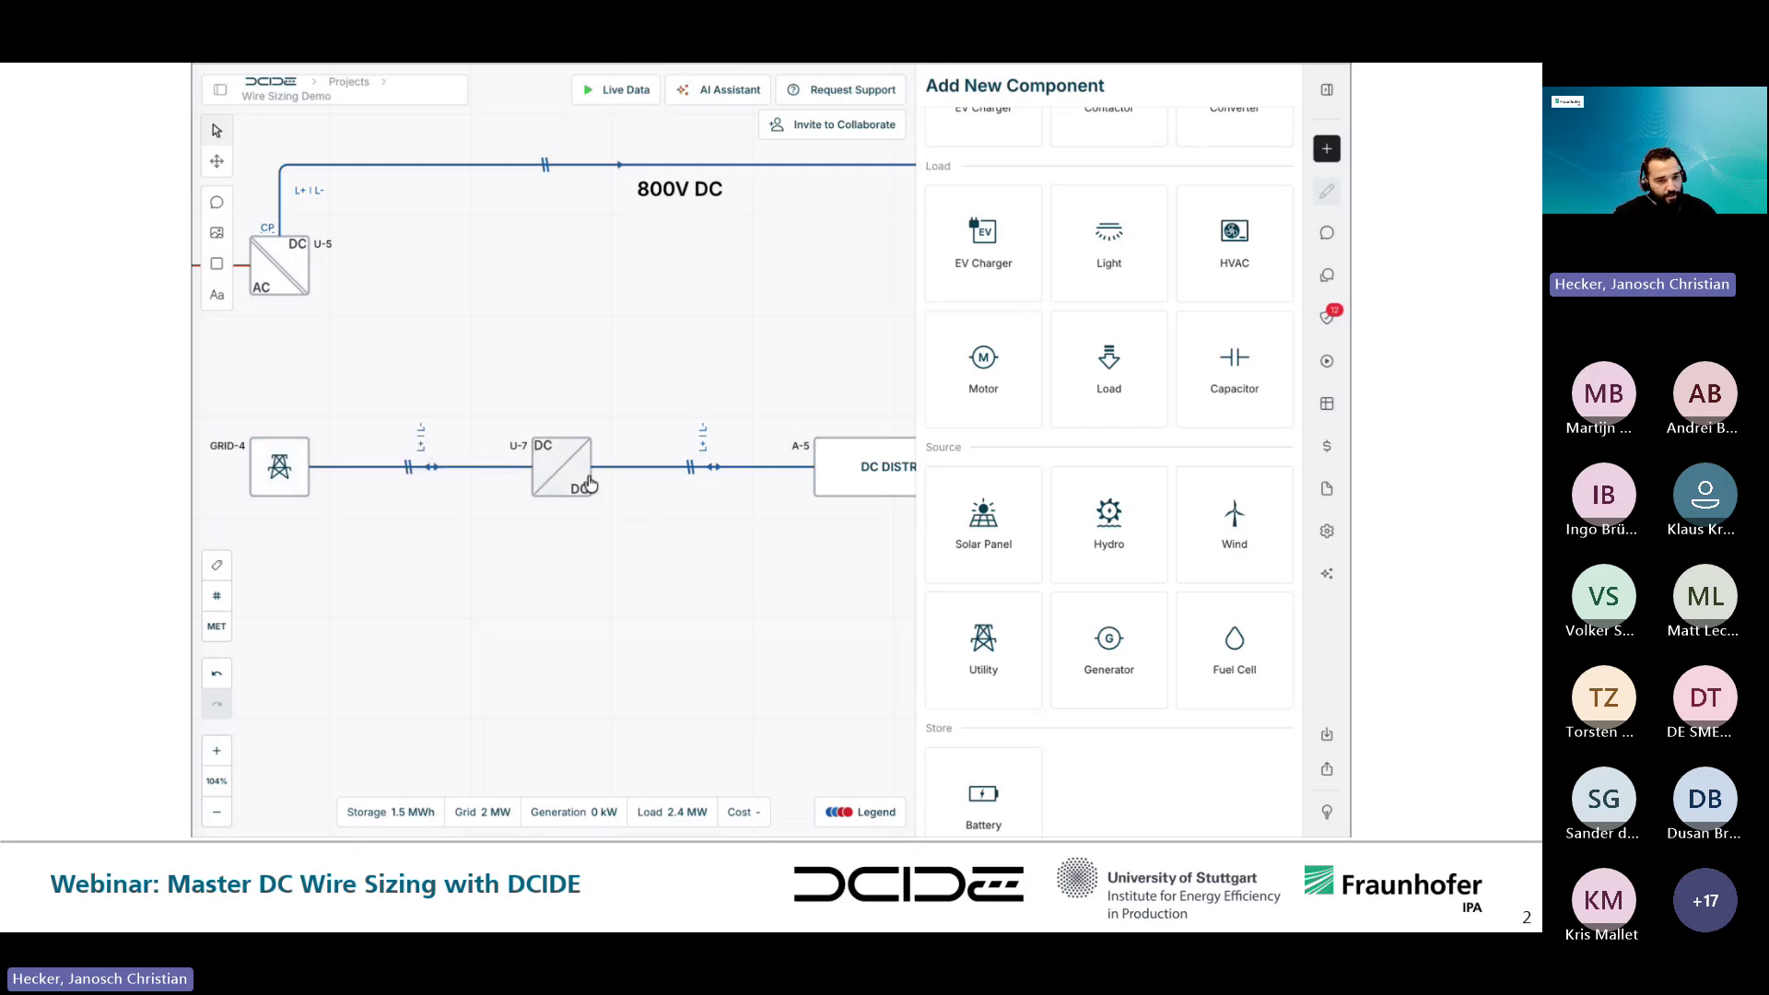
{"action": "left_click", "coordinate": [444, 467]}
{"action": "left_click", "coordinate": [297, 434]}
{"action": "left_click", "coordinate": [480, 612]}
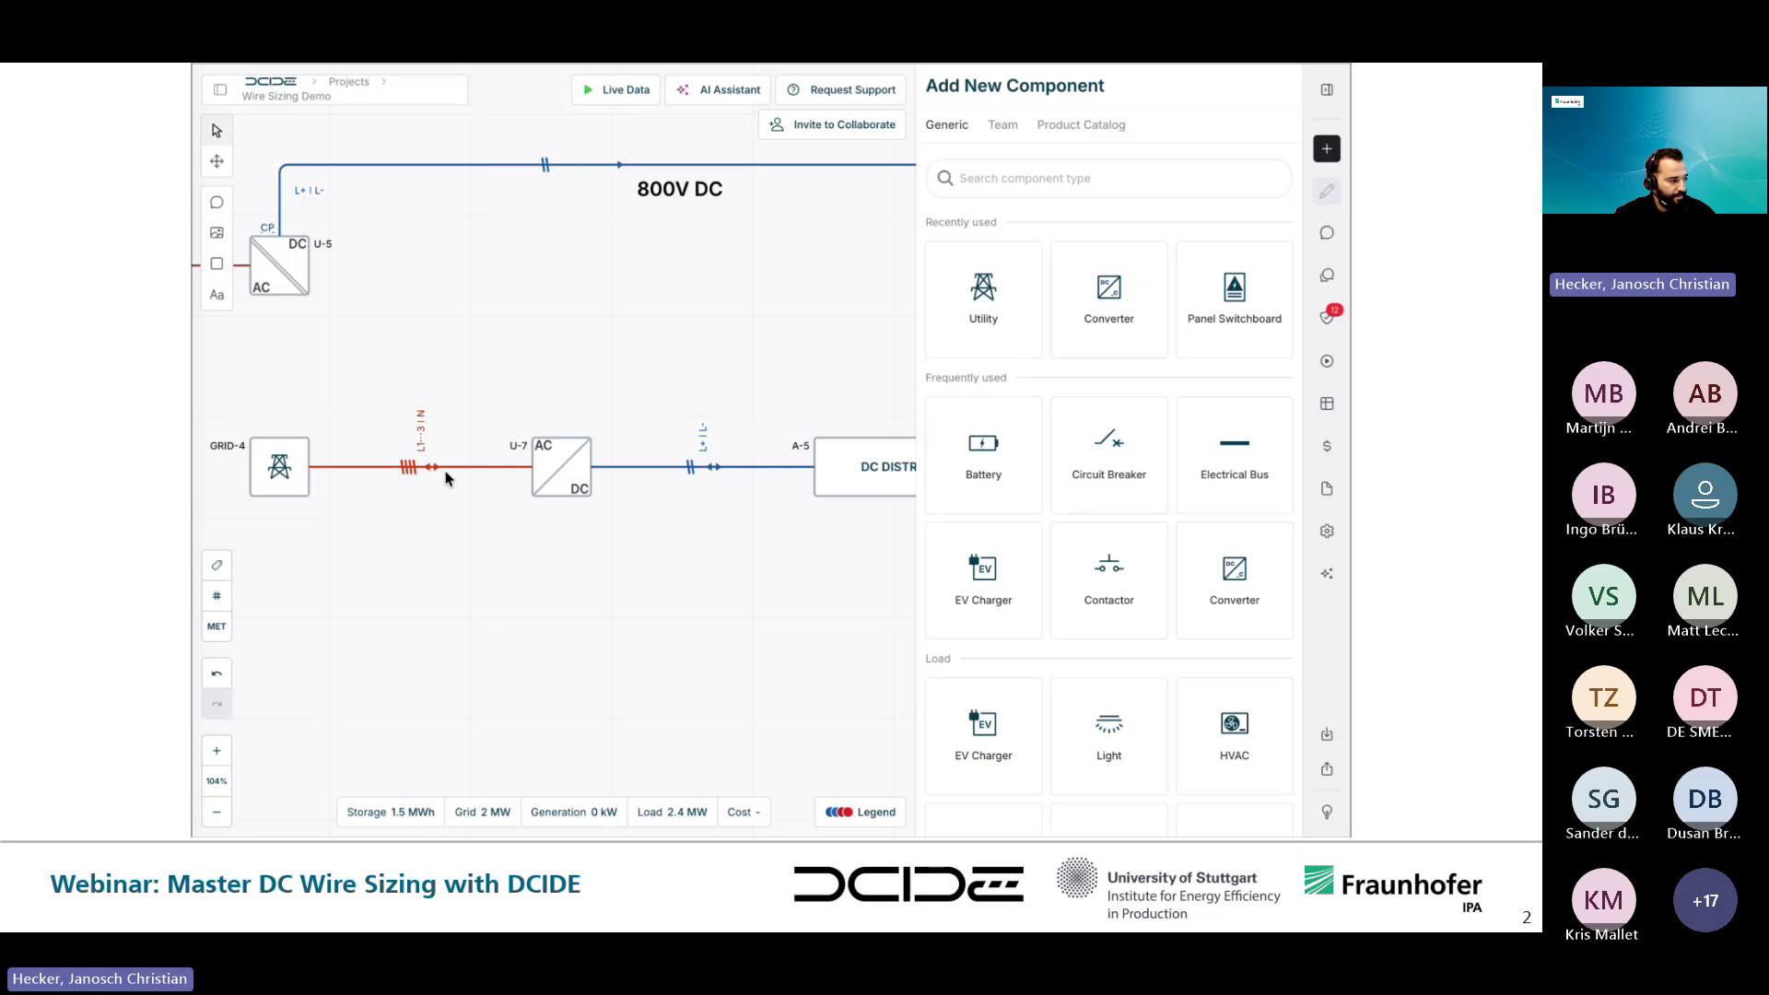
- Mark converter U-7 as isolated in its specifications
{"action": "left_click", "coordinate": [558, 476]}
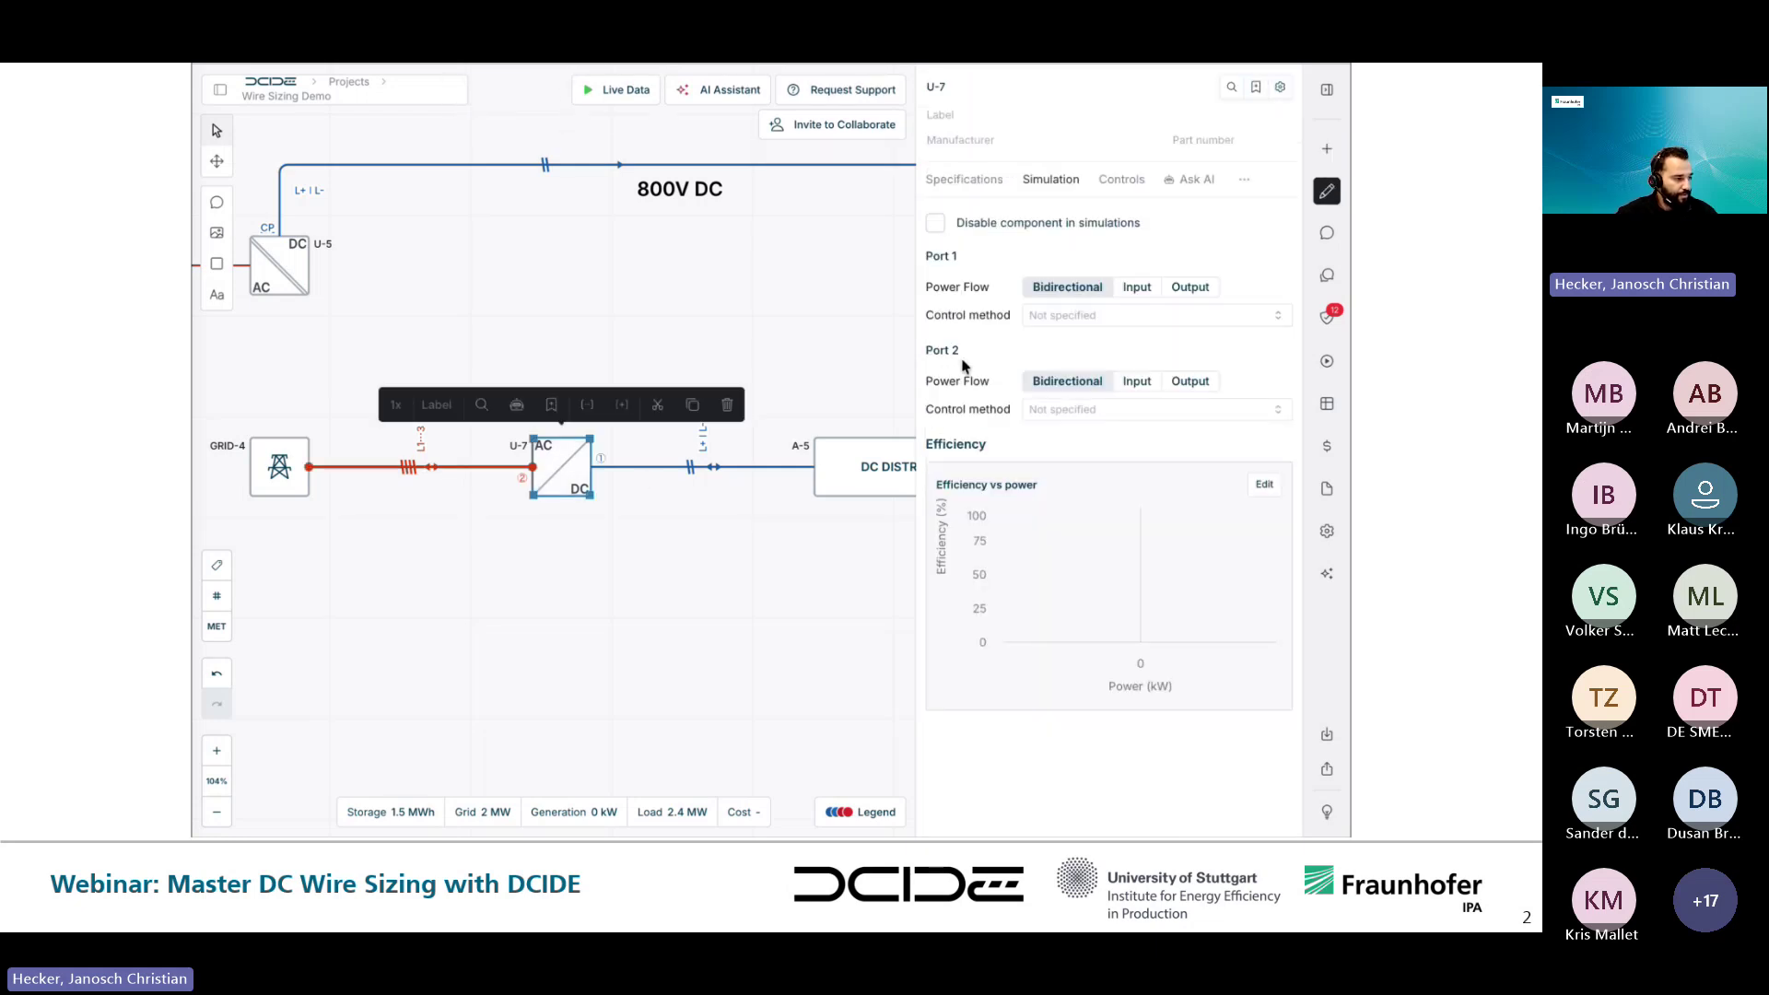
{"action": "left_click", "coordinate": [954, 182]}
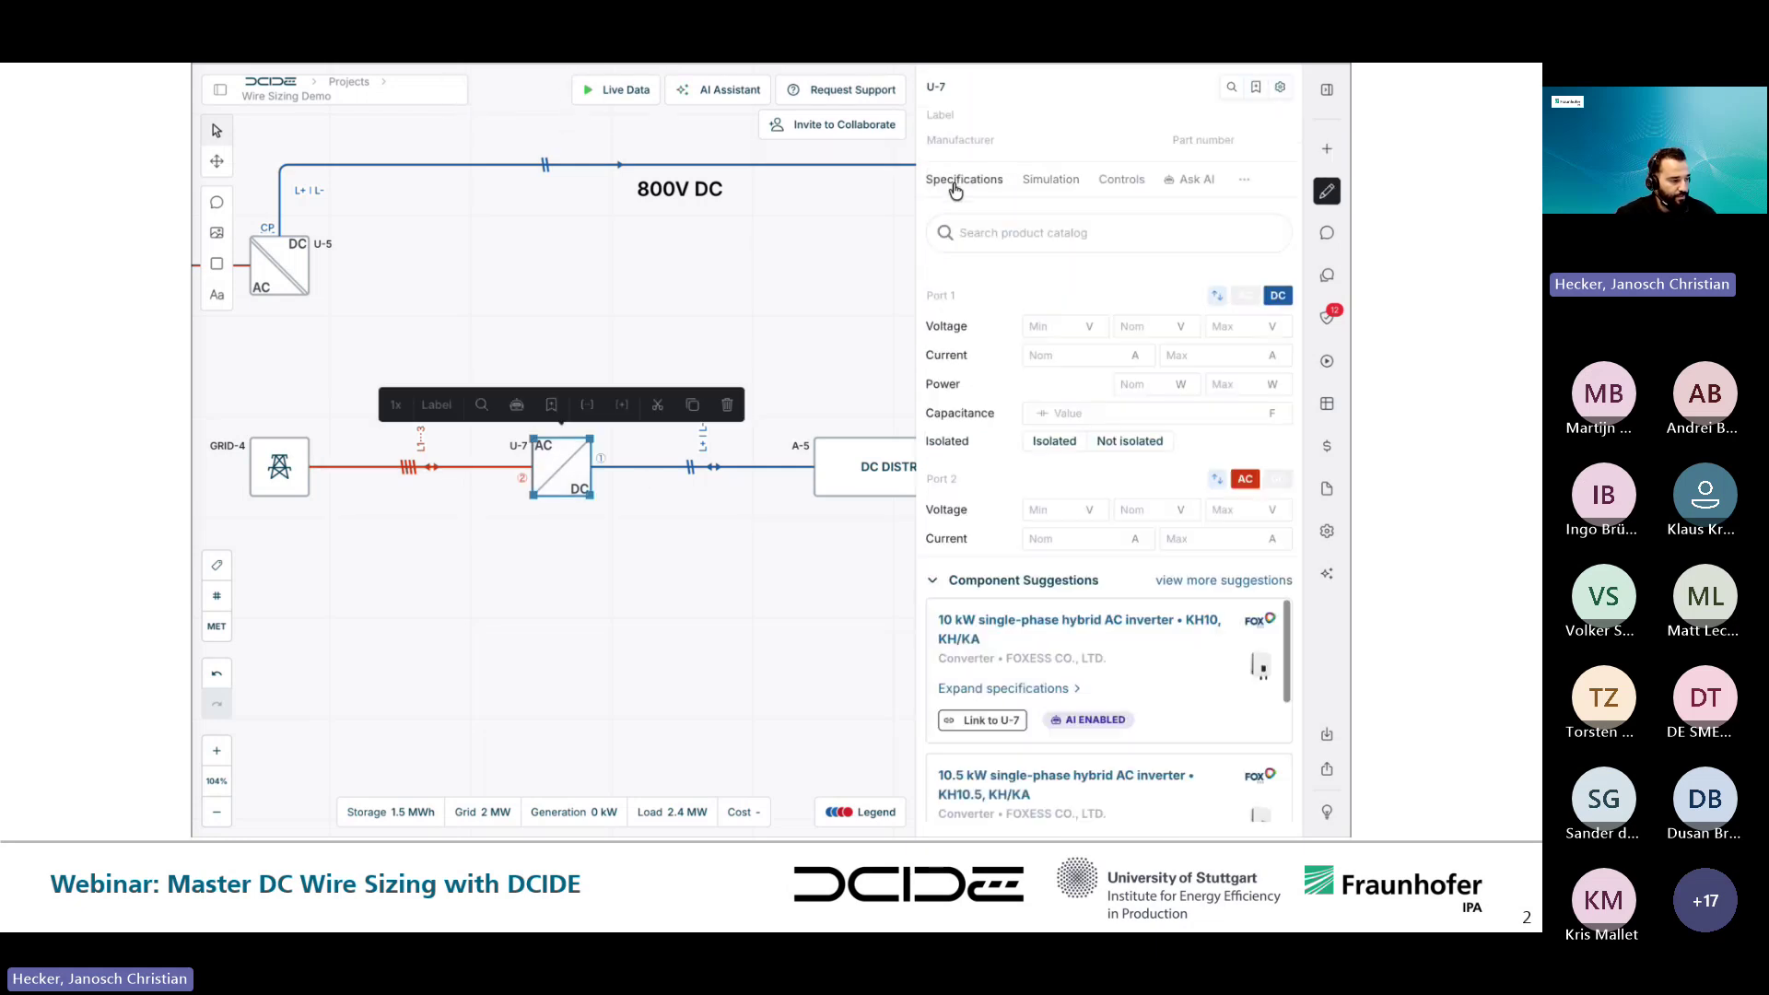
{"action": "left_click", "coordinate": [1040, 443]}
{"action": "left_click", "coordinate": [470, 603]}
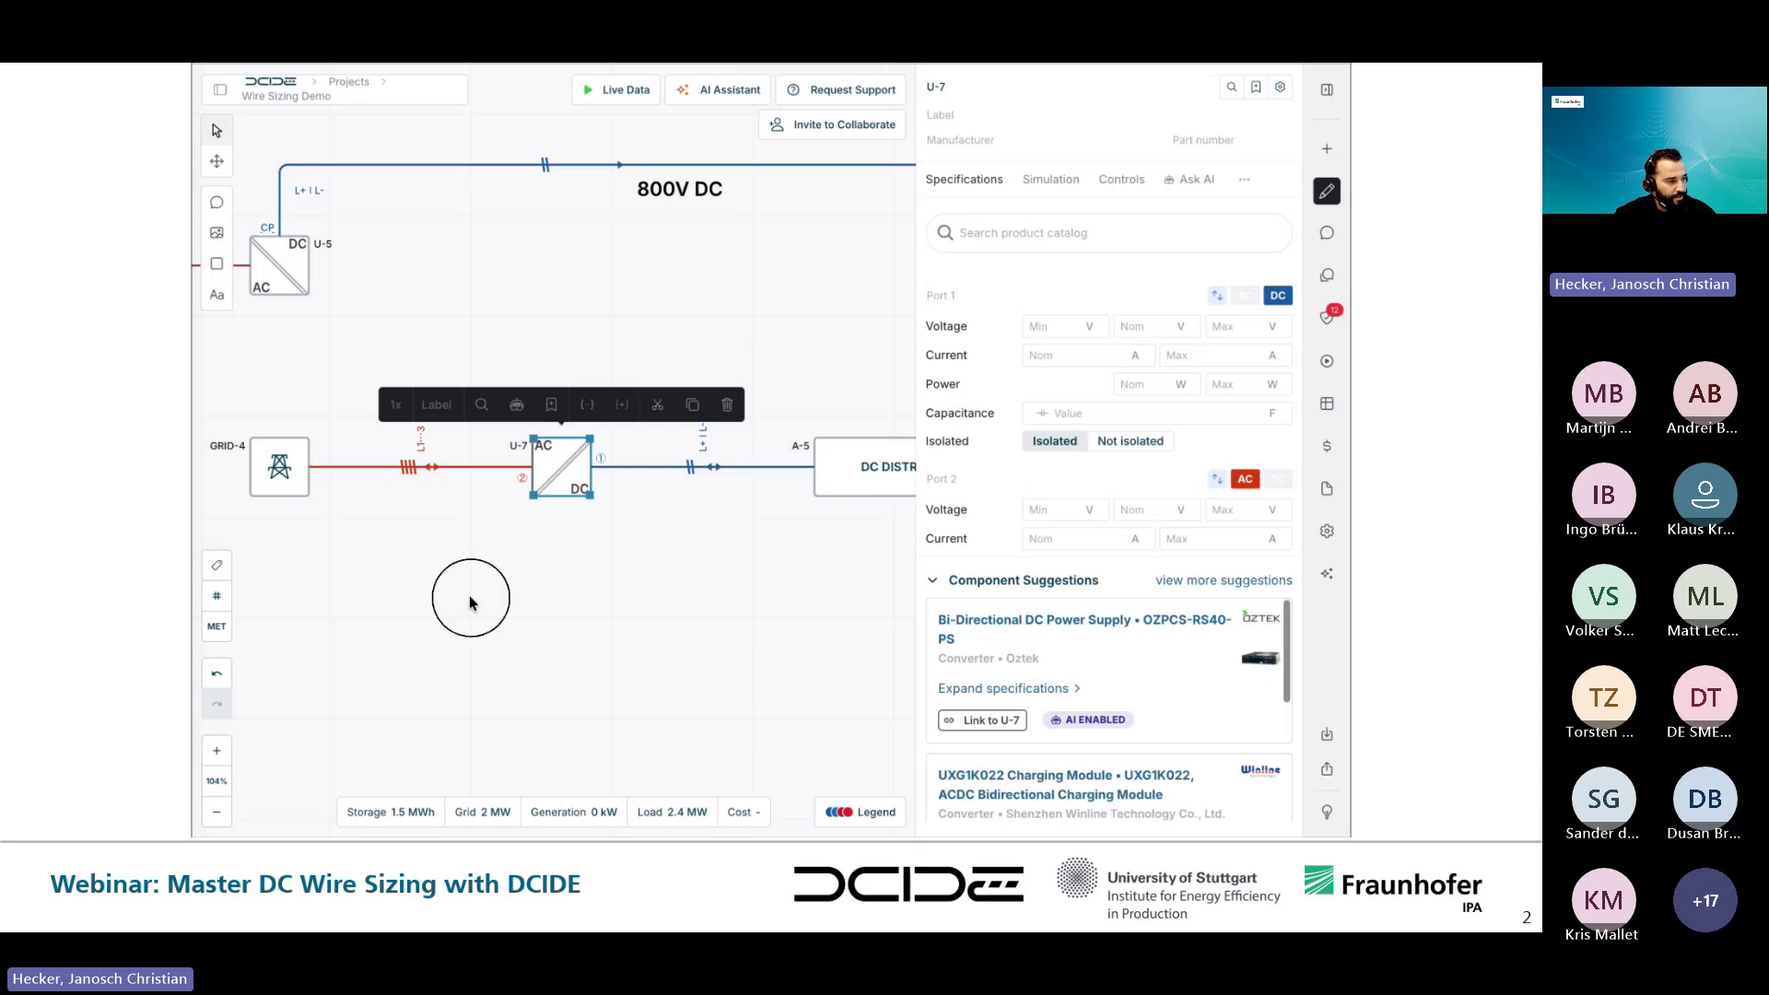
{"action": "scroll", "coordinate": [468, 599], "scroll_direction": "right", "scroll_amount": 6}
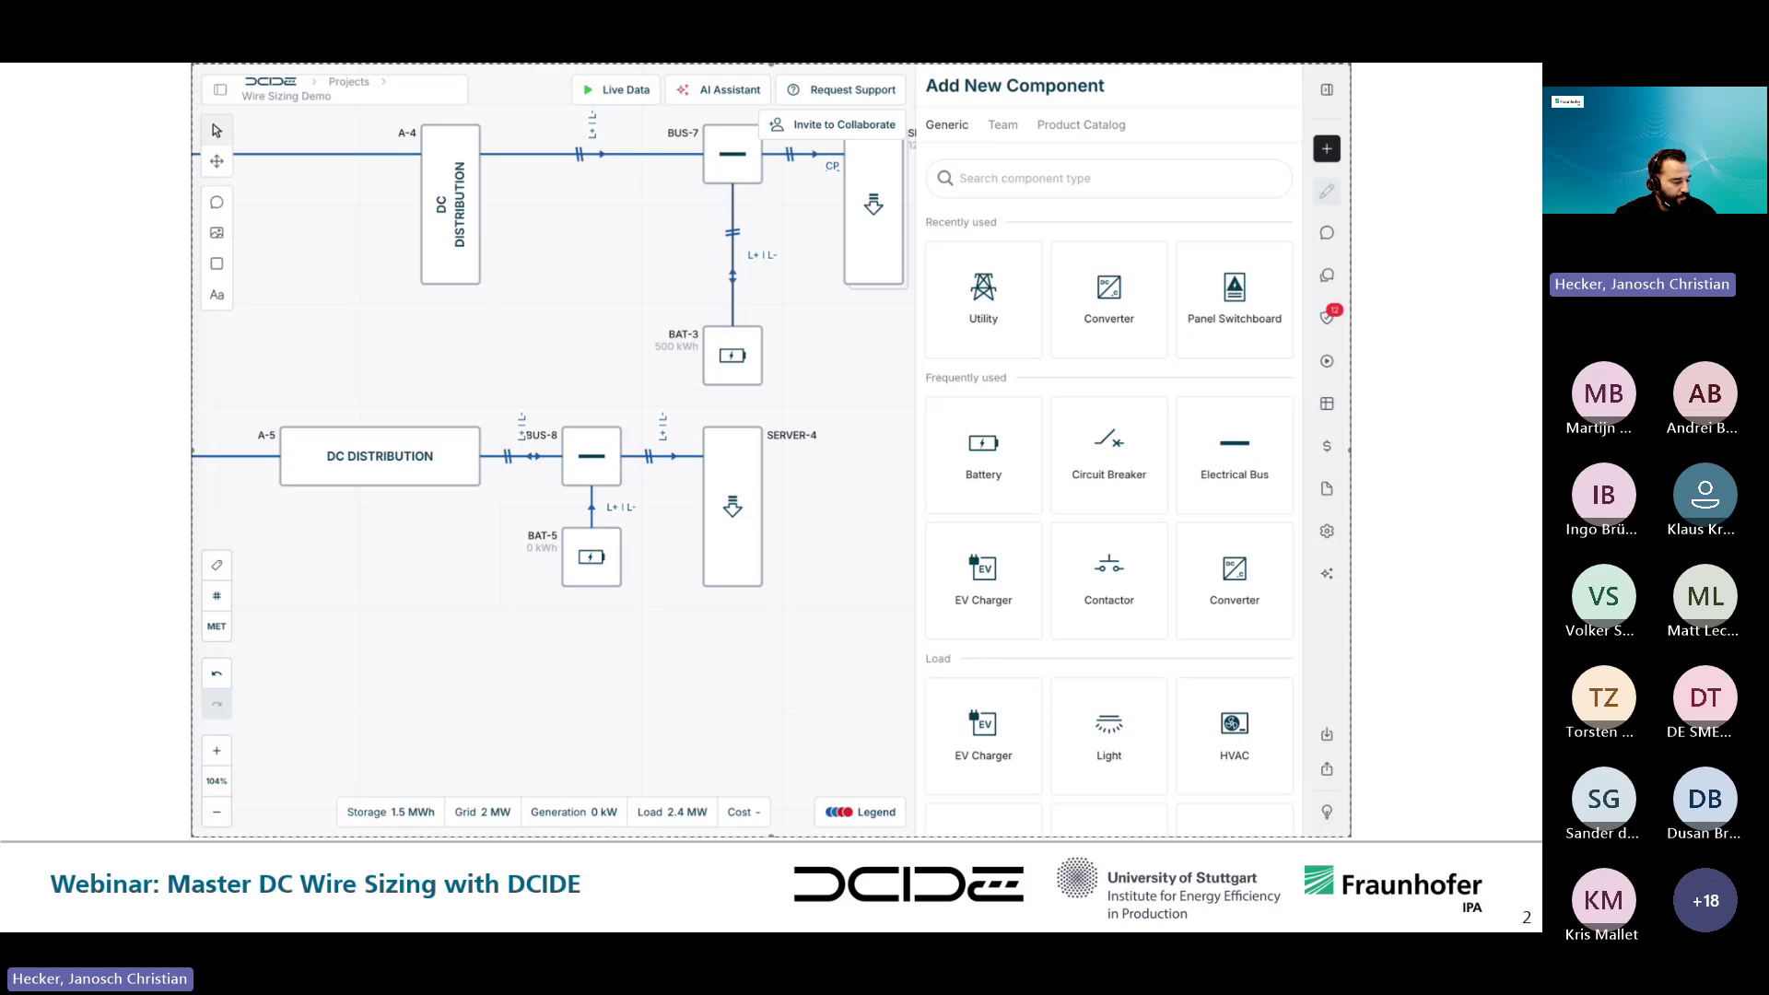
{"action": "scroll", "coordinate": [742, 476], "scroll_direction": "up", "scroll_amount": 3}
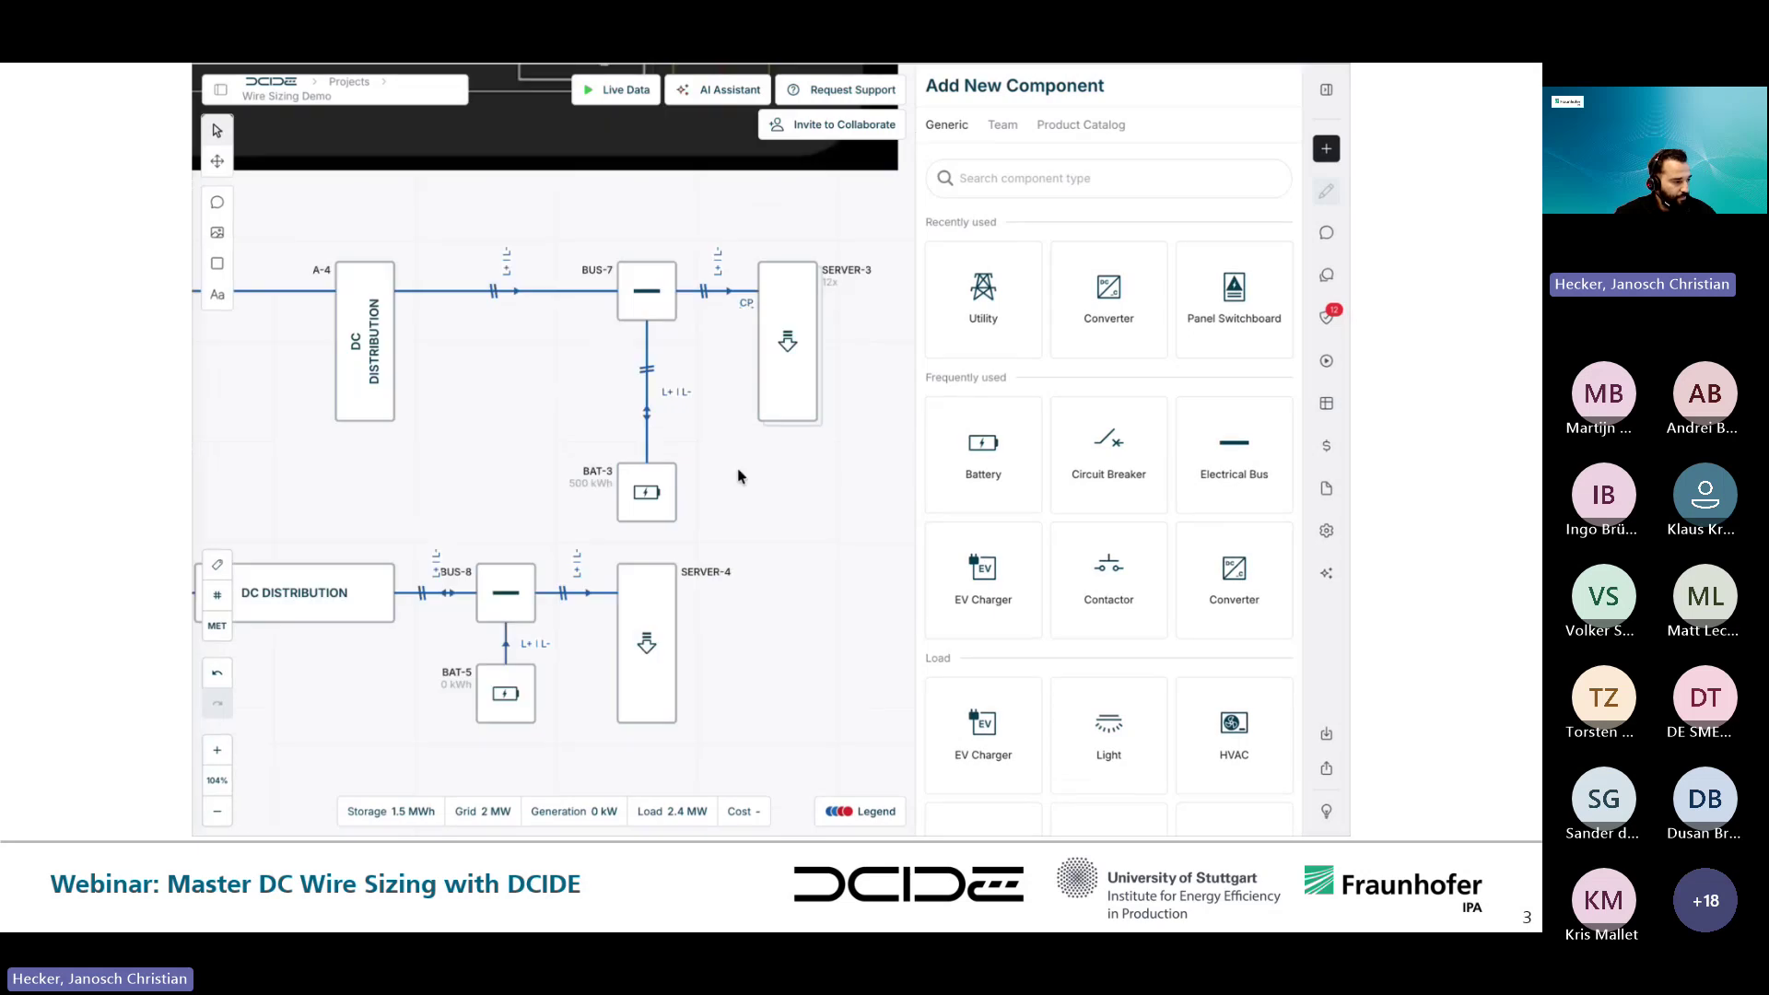
- Inspect the properties of the BUS-7 to BAT-3 cable
{"action": "left_click", "coordinate": [649, 428]}
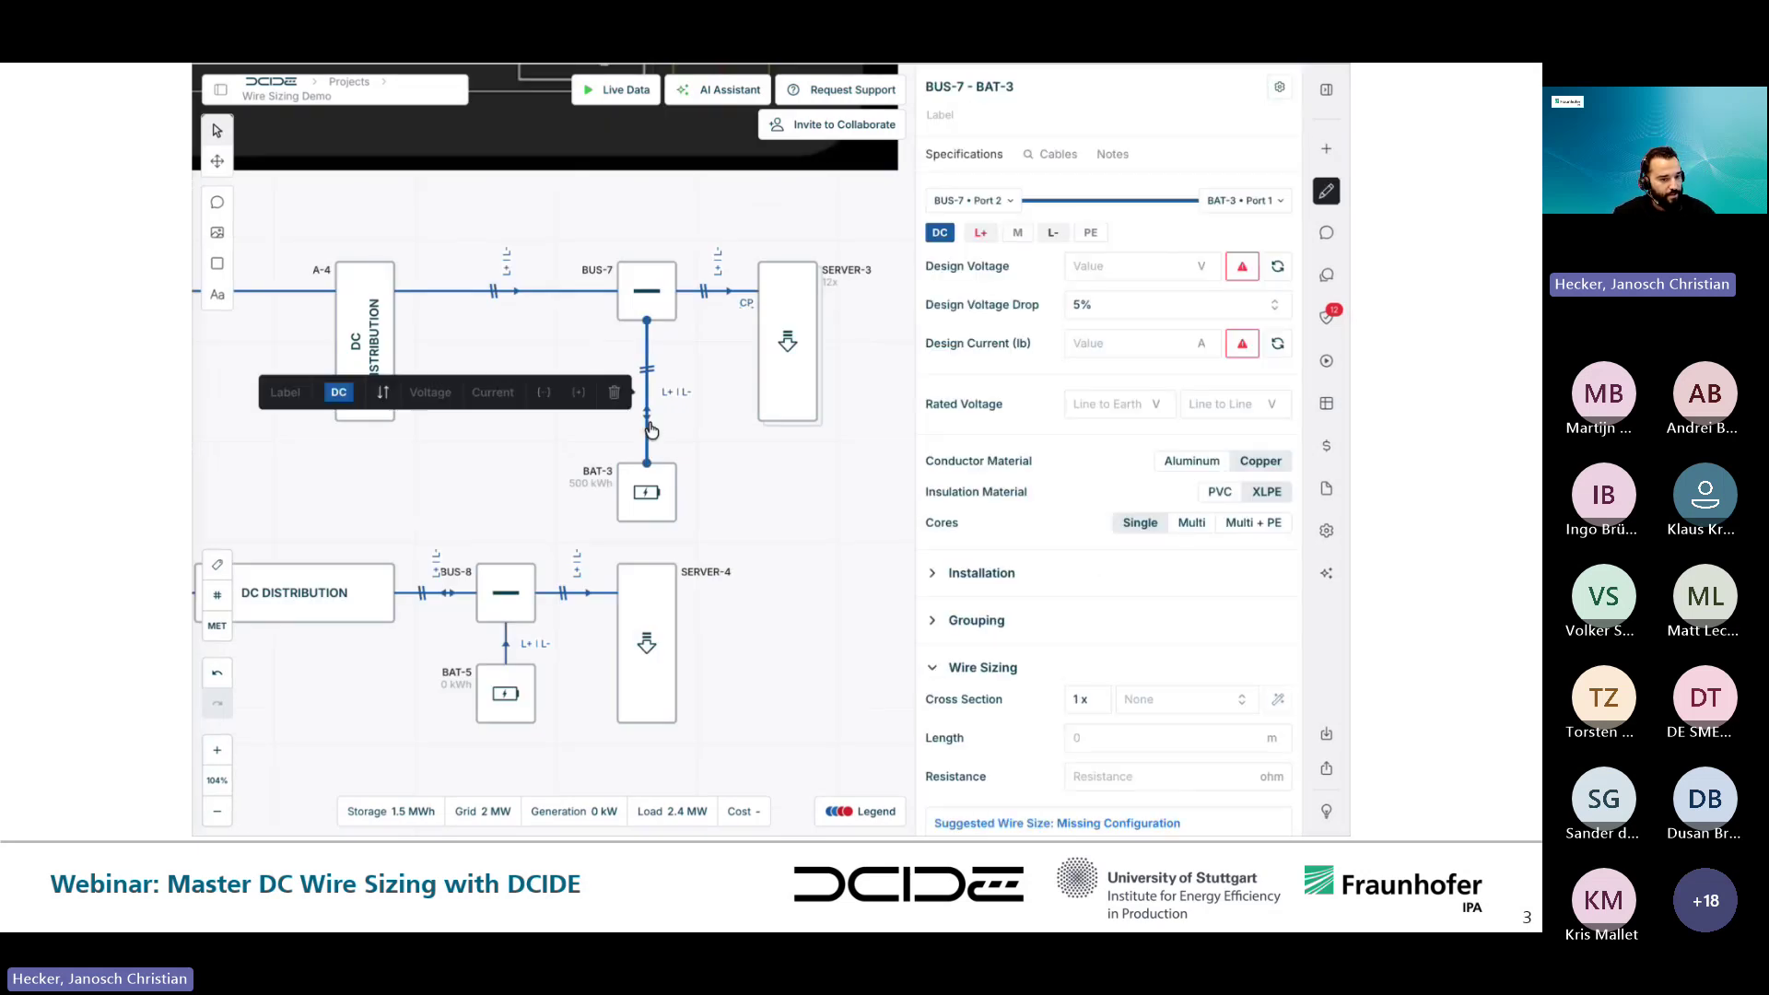
{"action": "scroll", "coordinate": [1035, 364], "scroll_direction": "down", "scroll_amount": 1}
{"action": "scroll", "coordinate": [1036, 350], "scroll_direction": "up", "scroll_amount": 1}
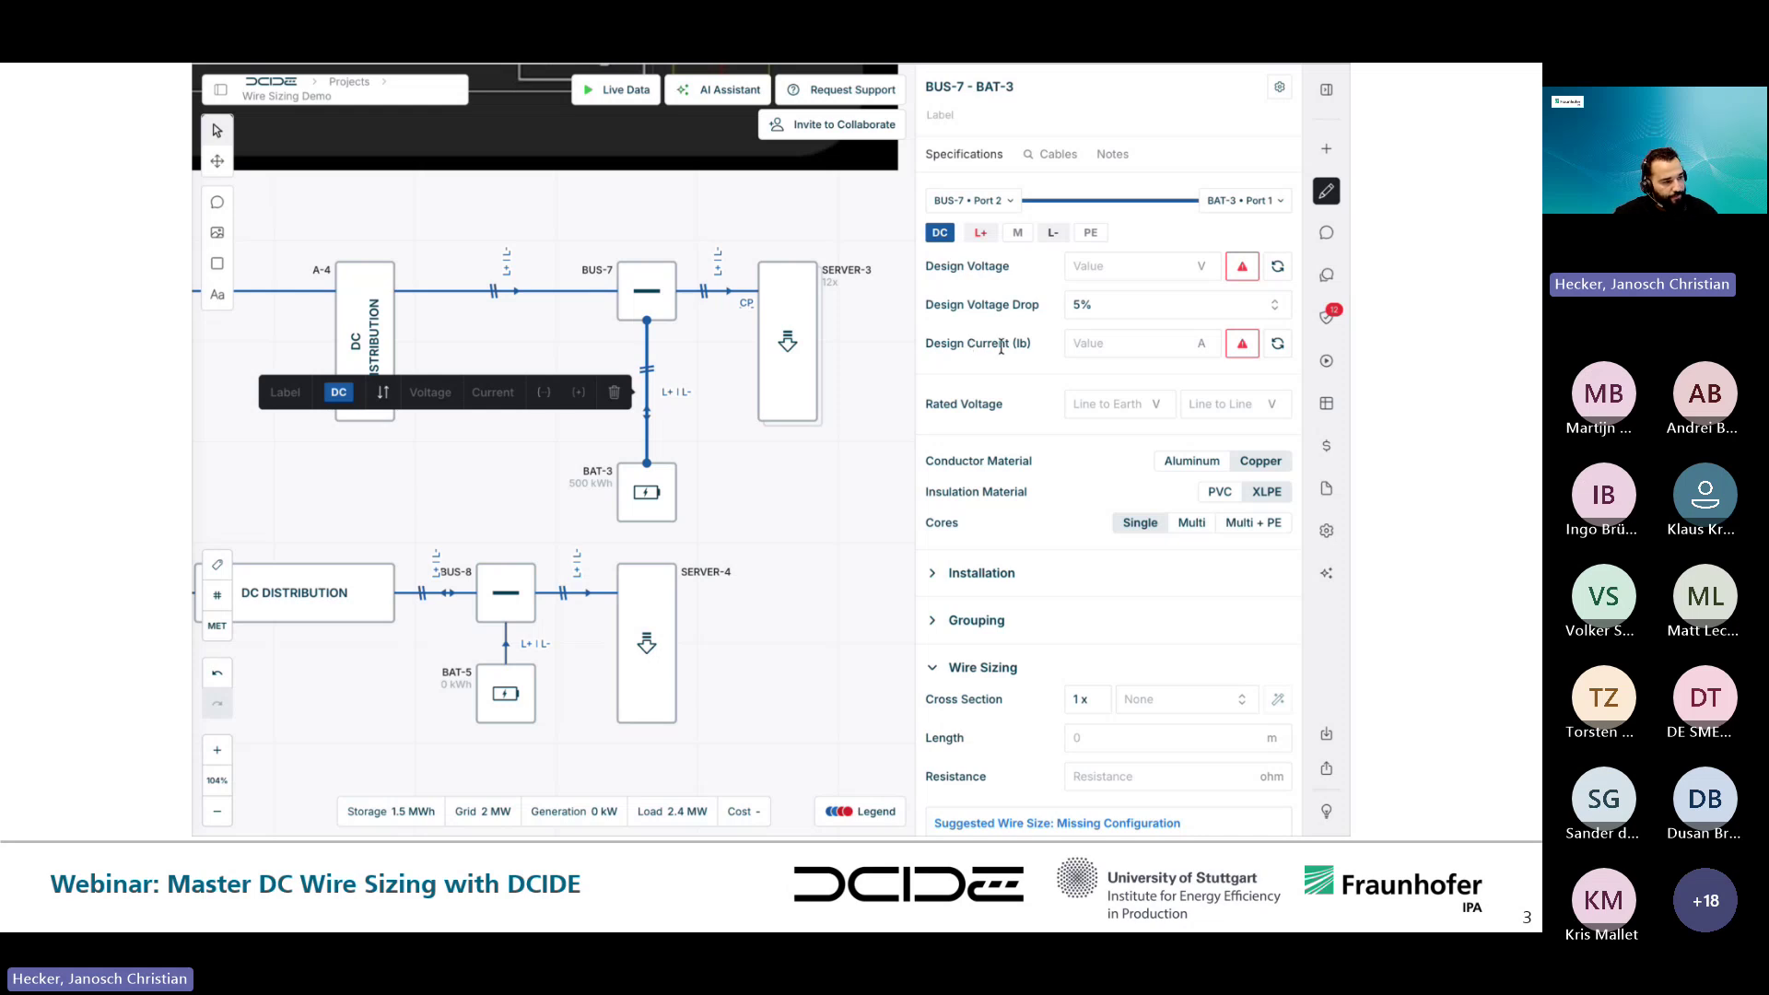
{"action": "left_click_drag", "start_coordinate": [1005, 462], "coordinate": [999, 457]}
{"action": "left_click", "coordinate": [1010, 506]}
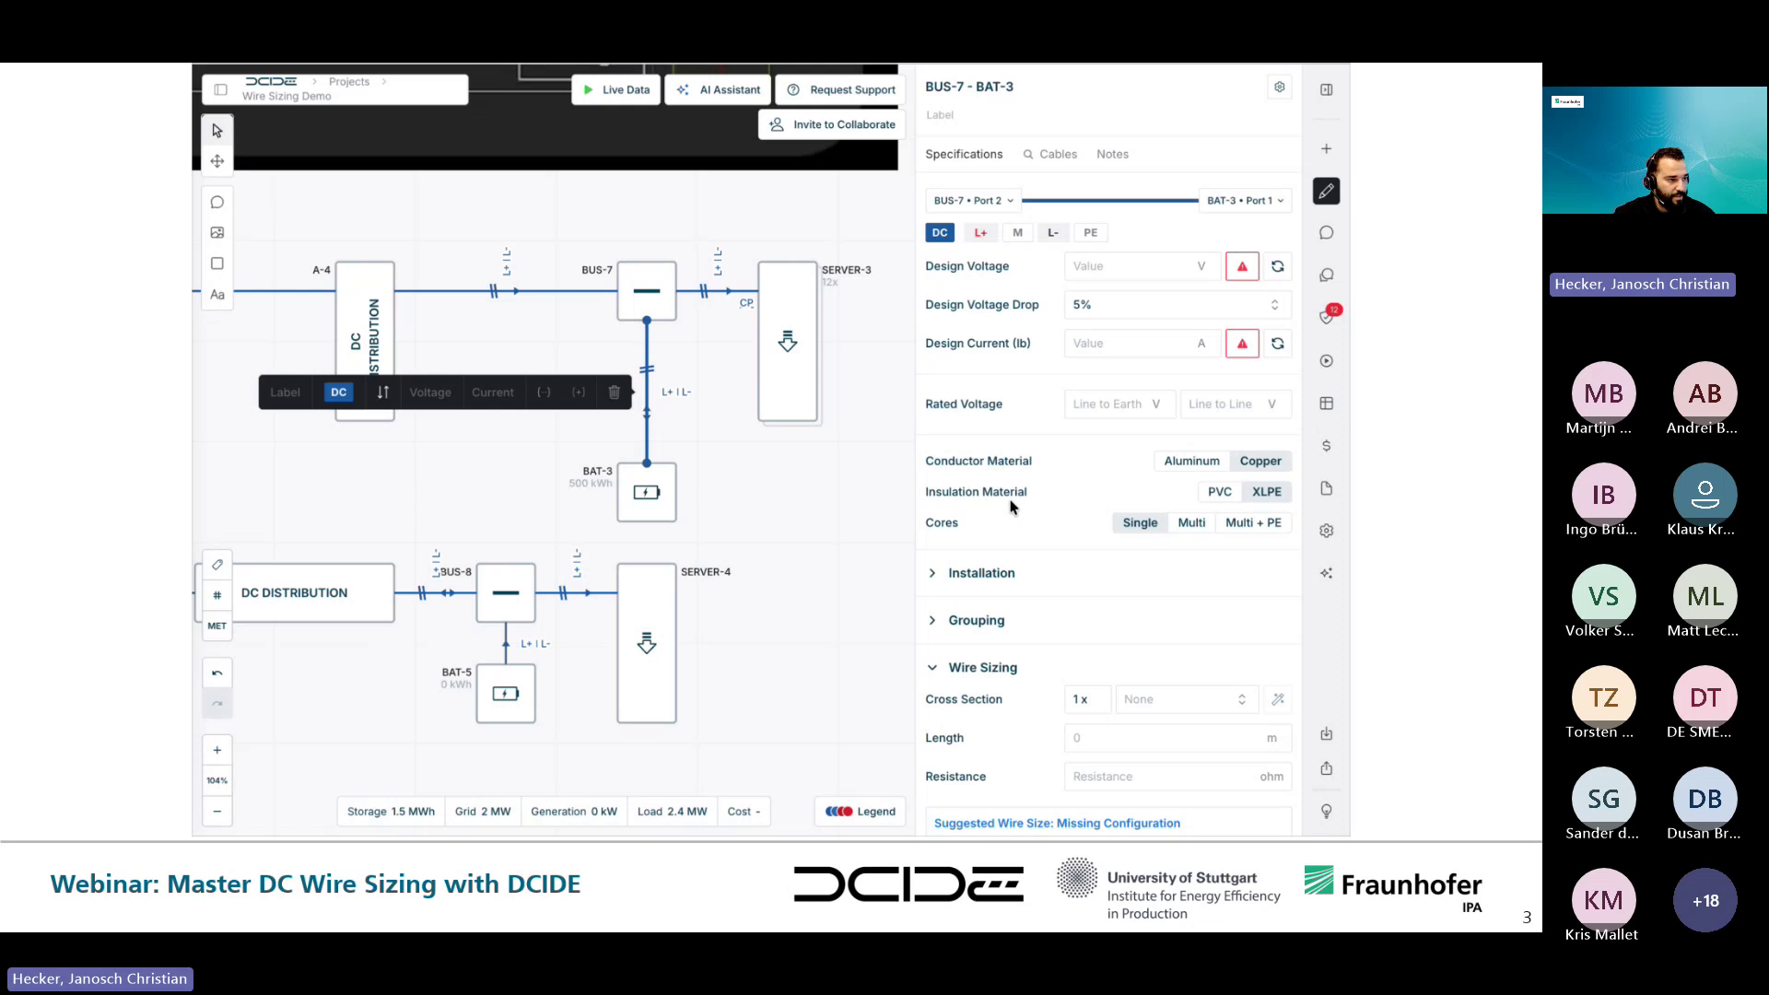
{"action": "scroll", "coordinate": [1010, 506], "scroll_direction": "down", "scroll_amount": 1}
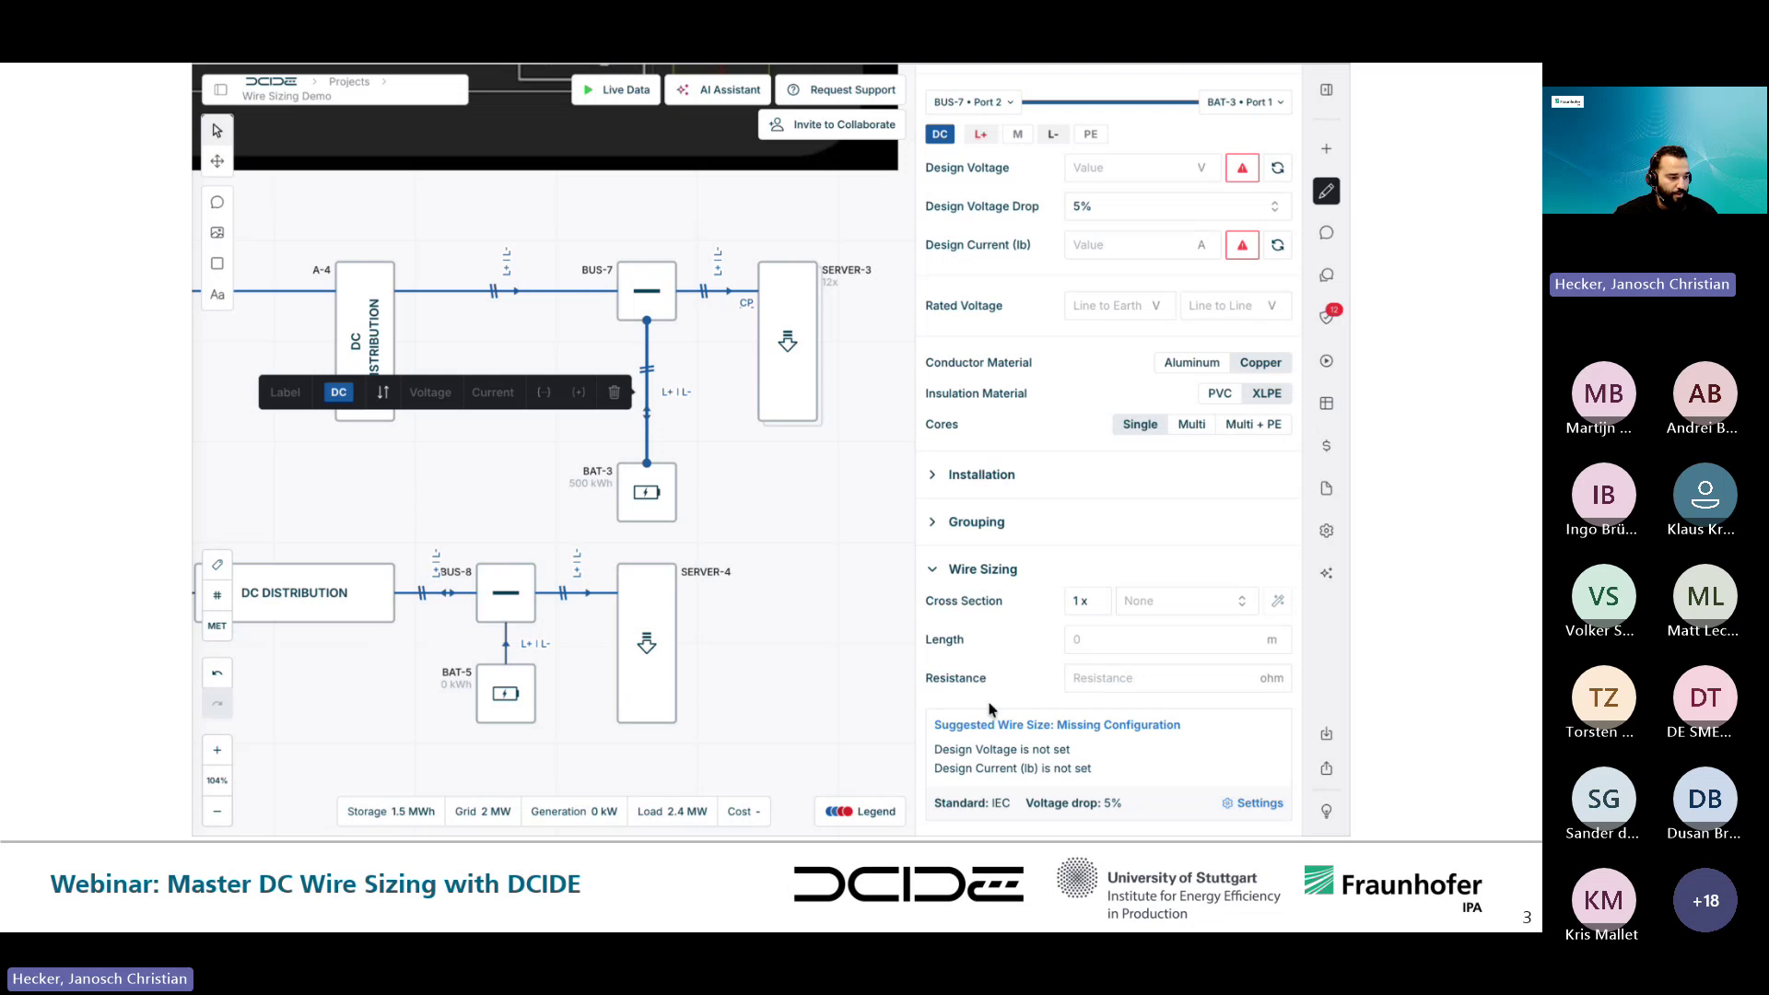
{"action": "scroll", "coordinate": [1005, 673], "scroll_direction": "up", "scroll_amount": 2}
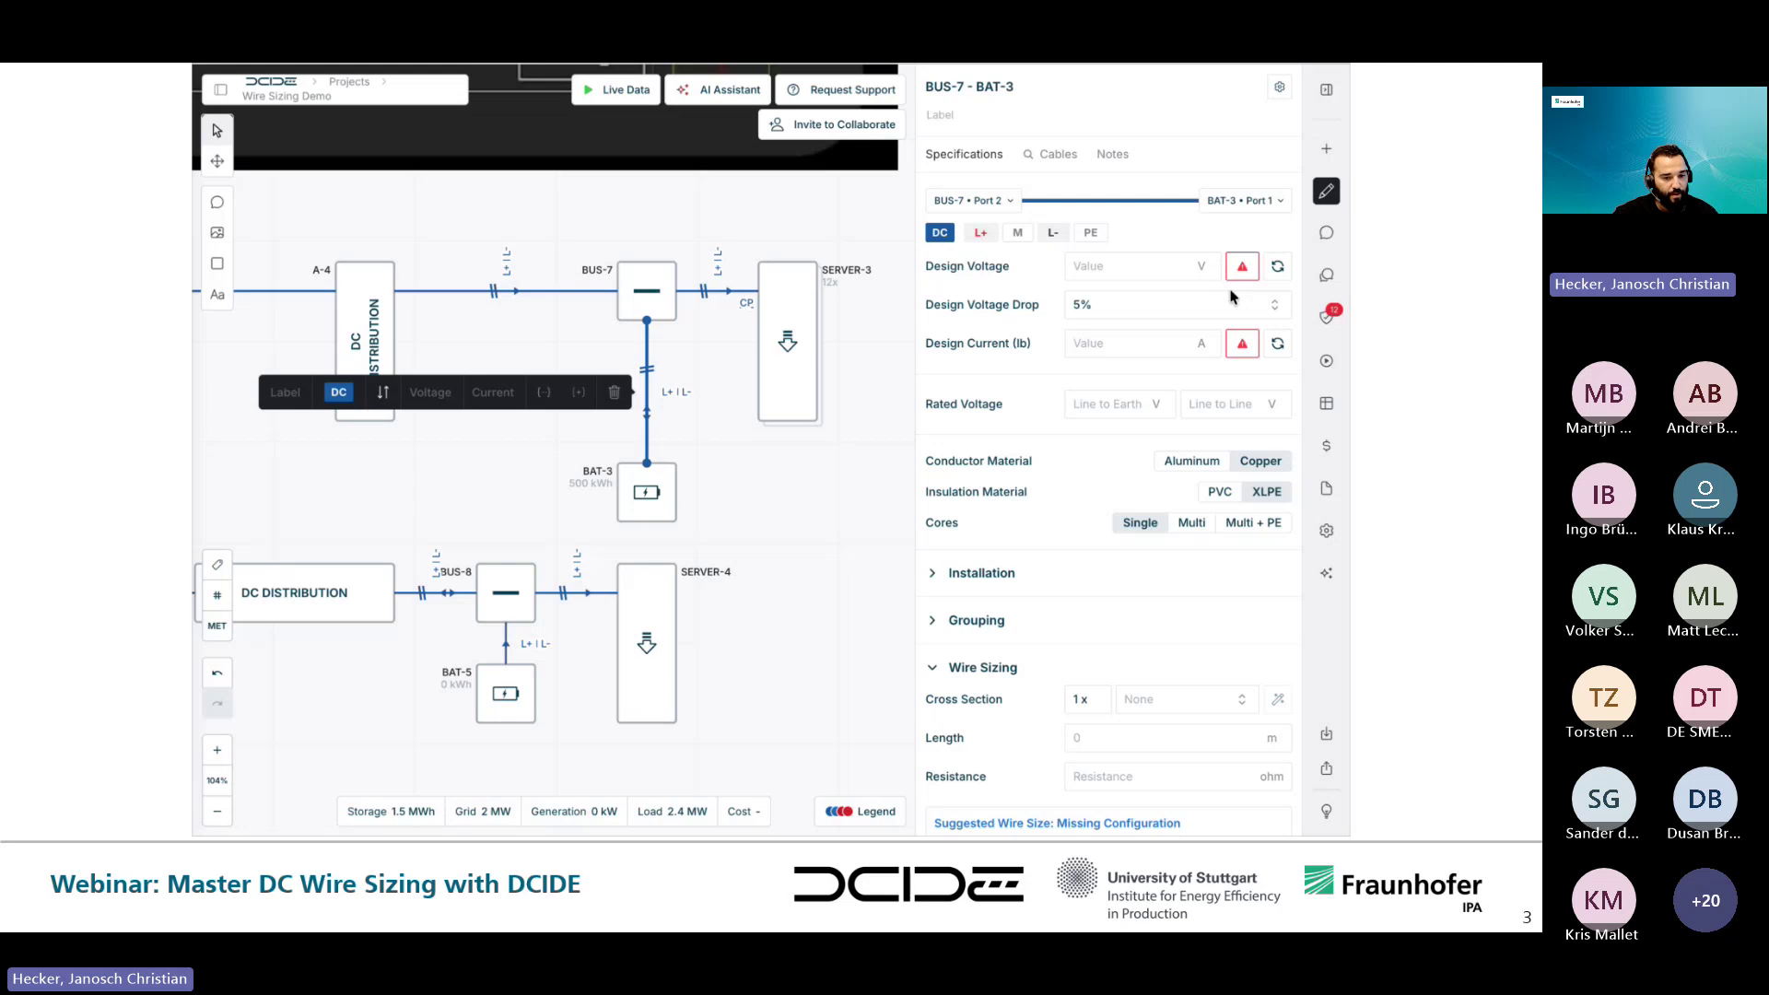
- Check the missing-current warnings, then show BAT-3's specs: 500 kWh and 800 V
{"action": "mouse_move", "coordinate": [1242, 274]}
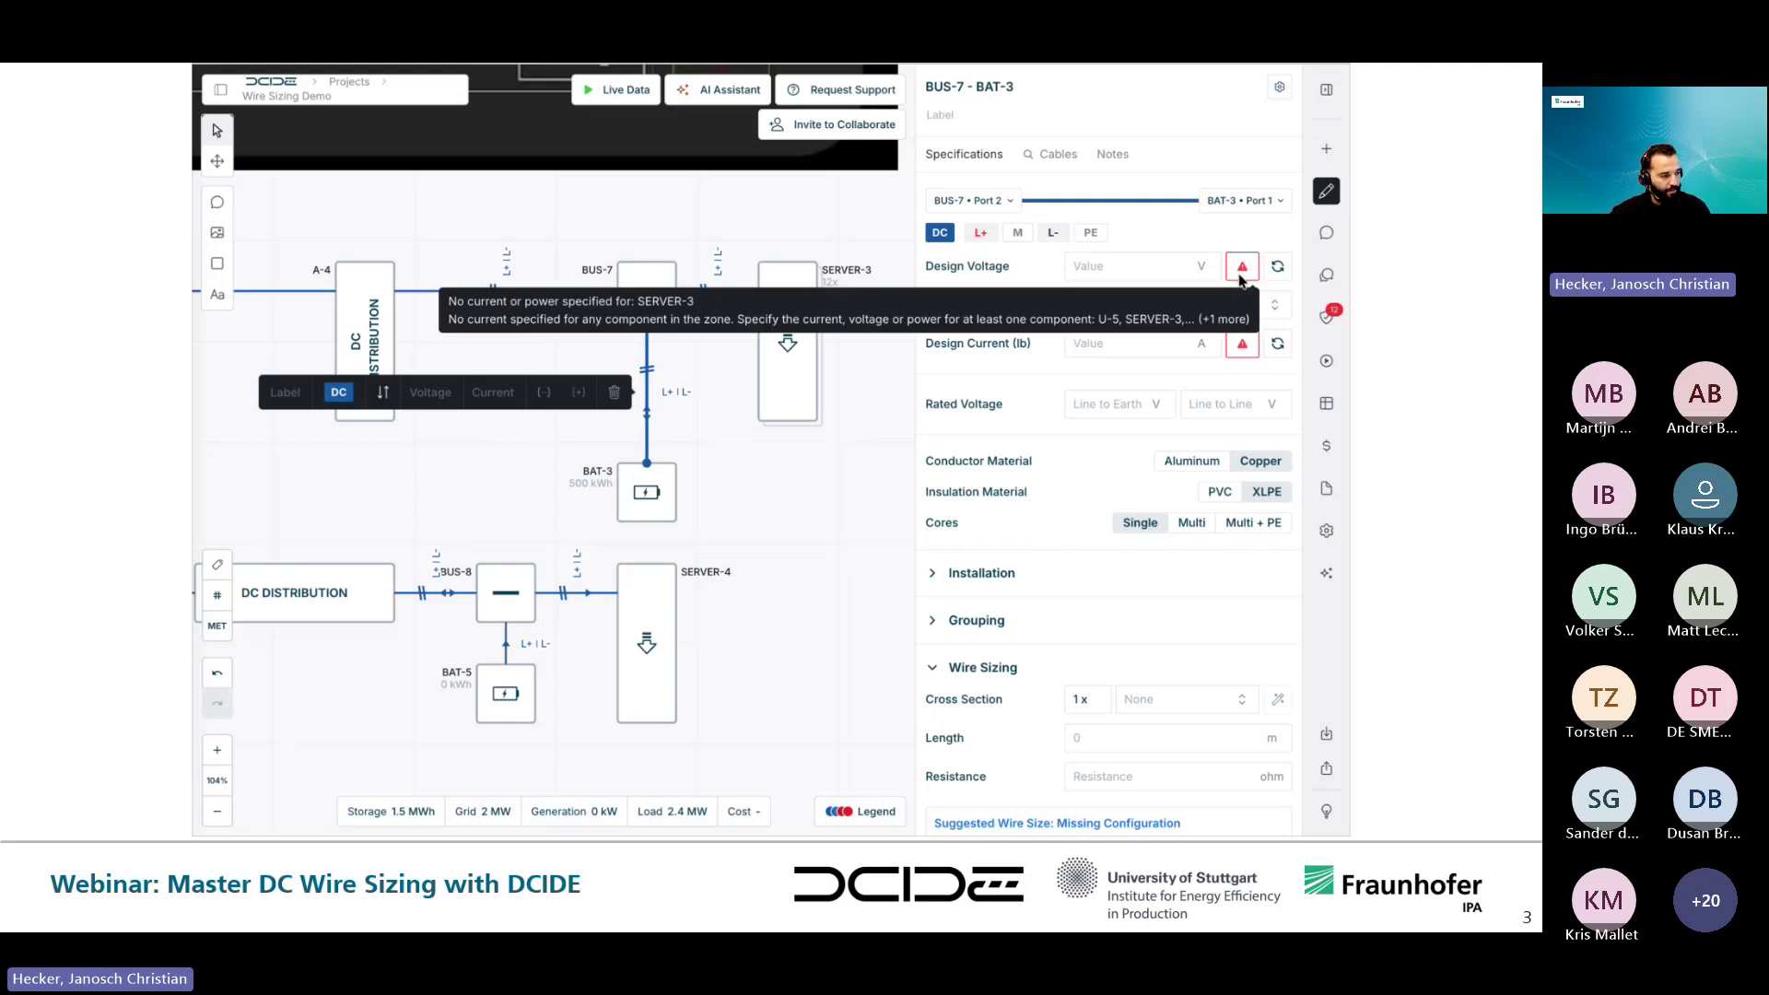
{"action": "mouse_move", "coordinate": [1242, 348]}
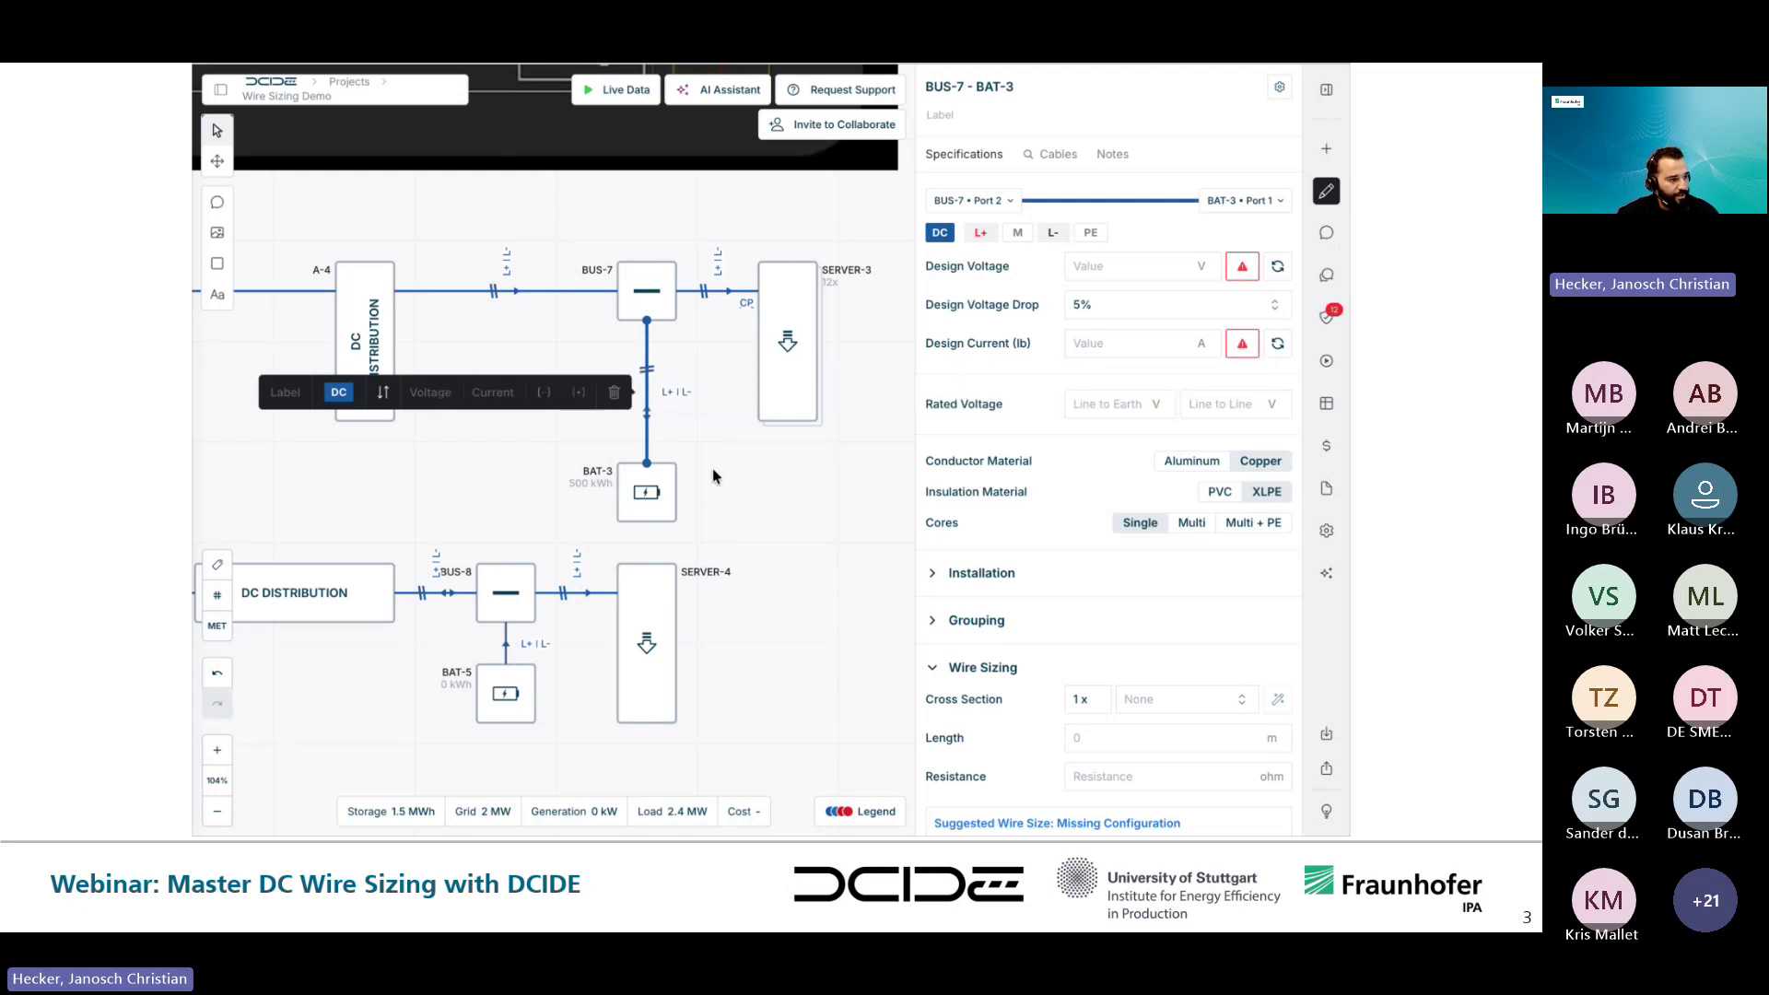
{"action": "left_click", "coordinate": [736, 476]}
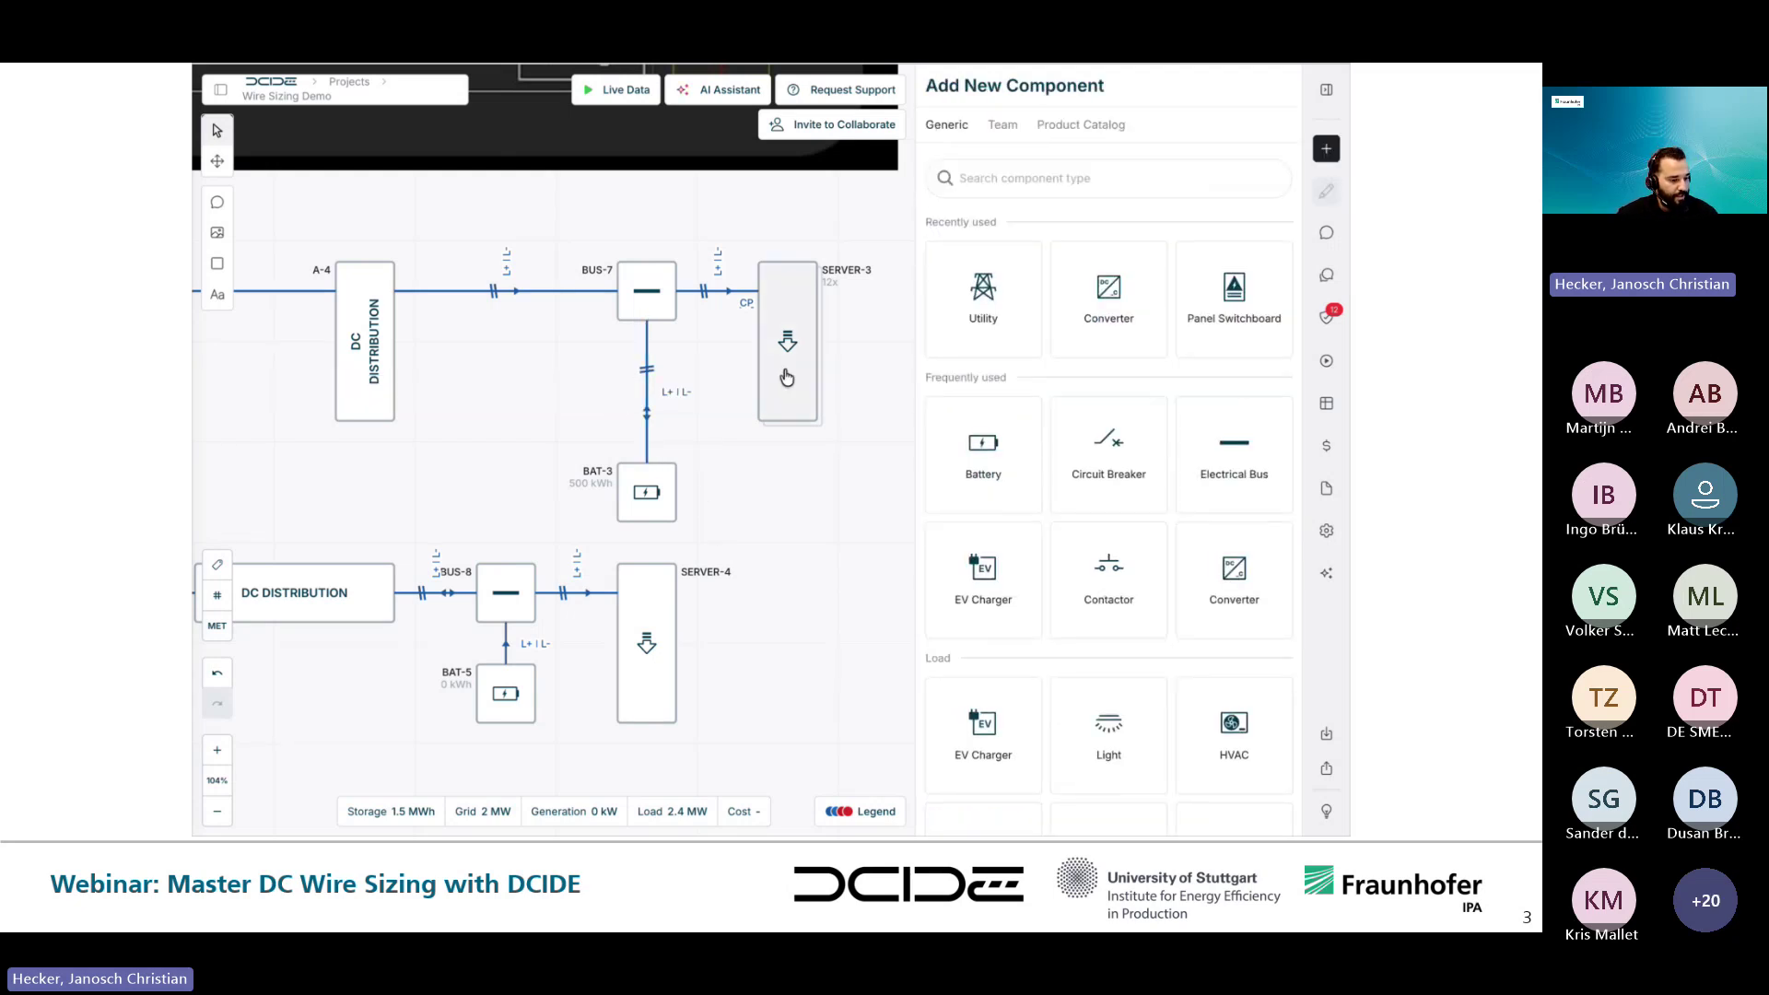
{"action": "left_click", "coordinate": [642, 492]}
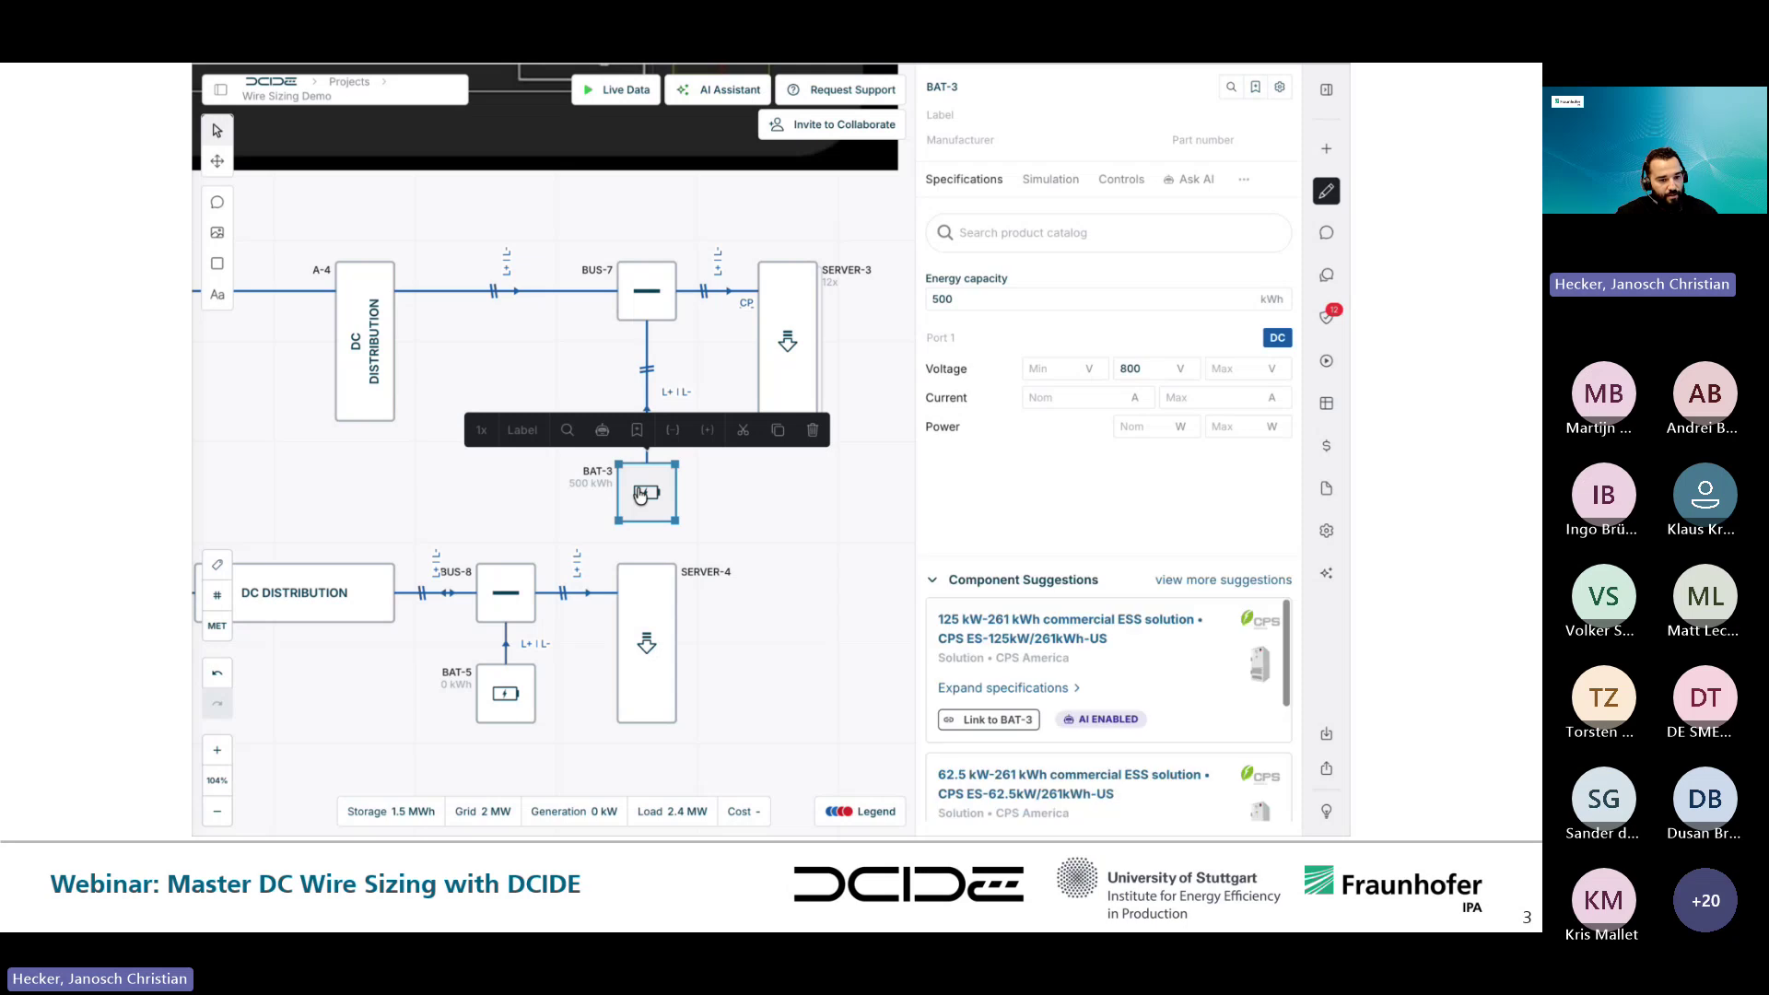
- Set SERVER-3's nominal power to 100 kW, making its feeder 1.2 MW and total load 3.6 MW
{"action": "left_click", "coordinate": [797, 358], "text": "shift"}
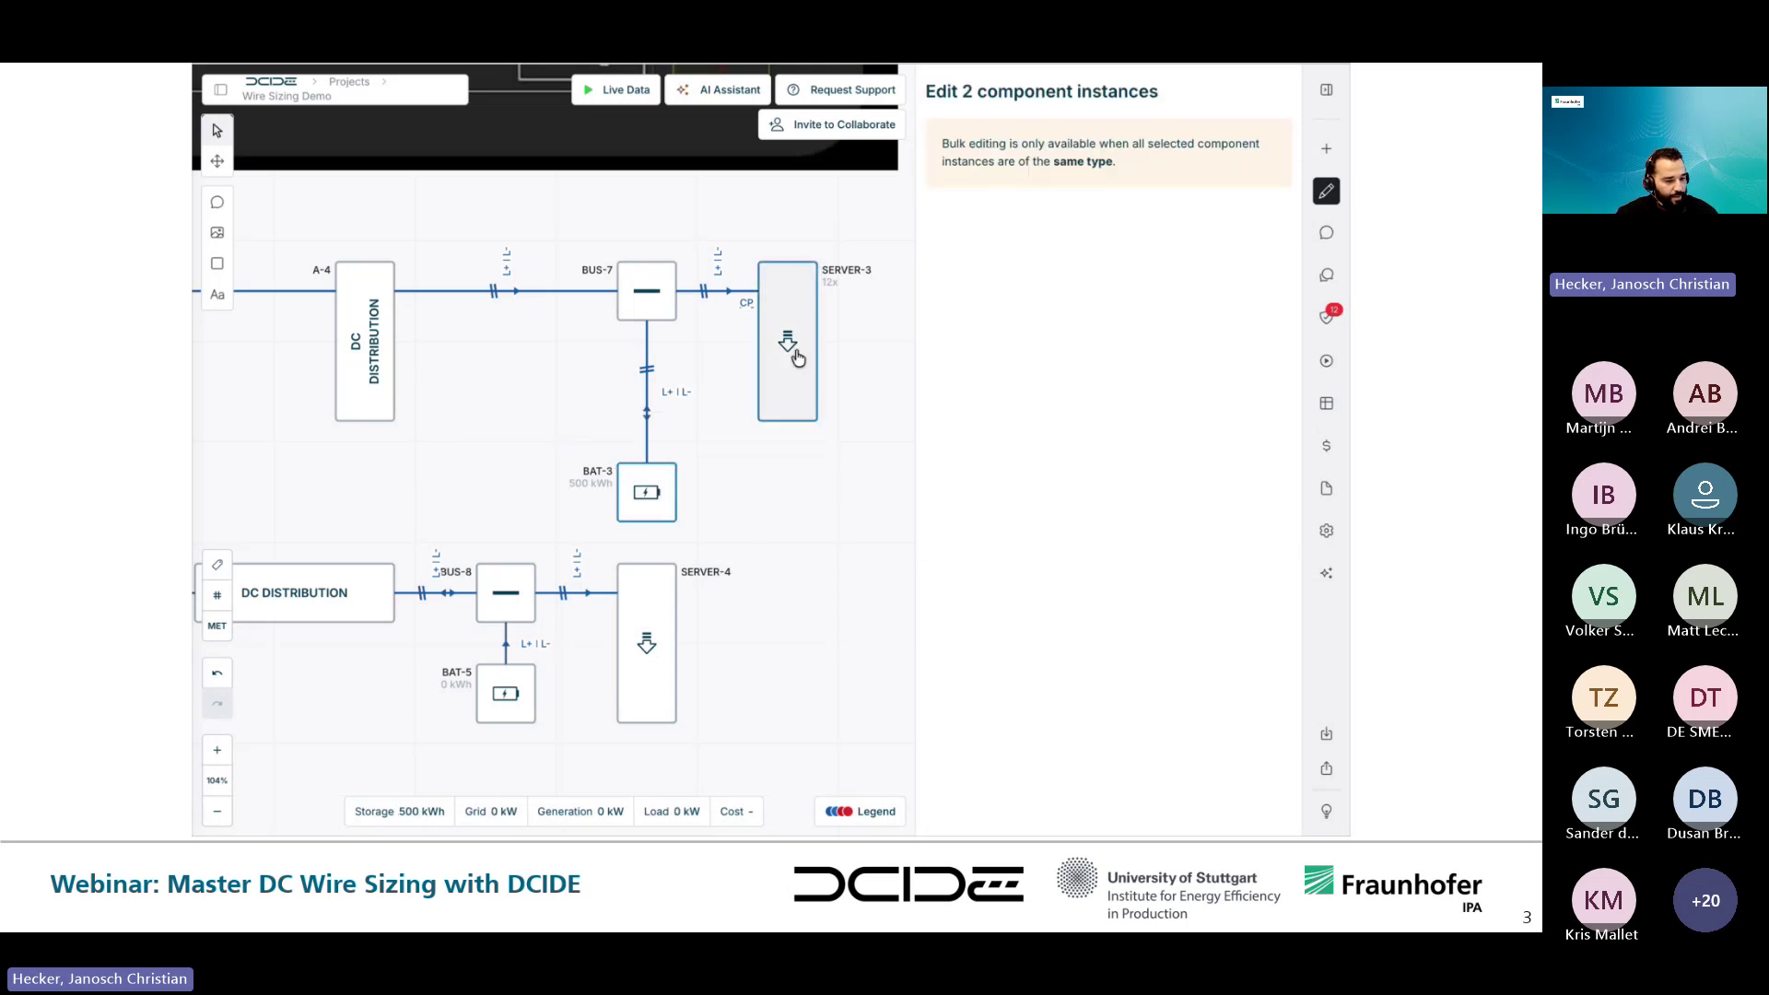
{"action": "key", "text": "Escape"}
{"action": "left_click", "coordinate": [794, 359]}
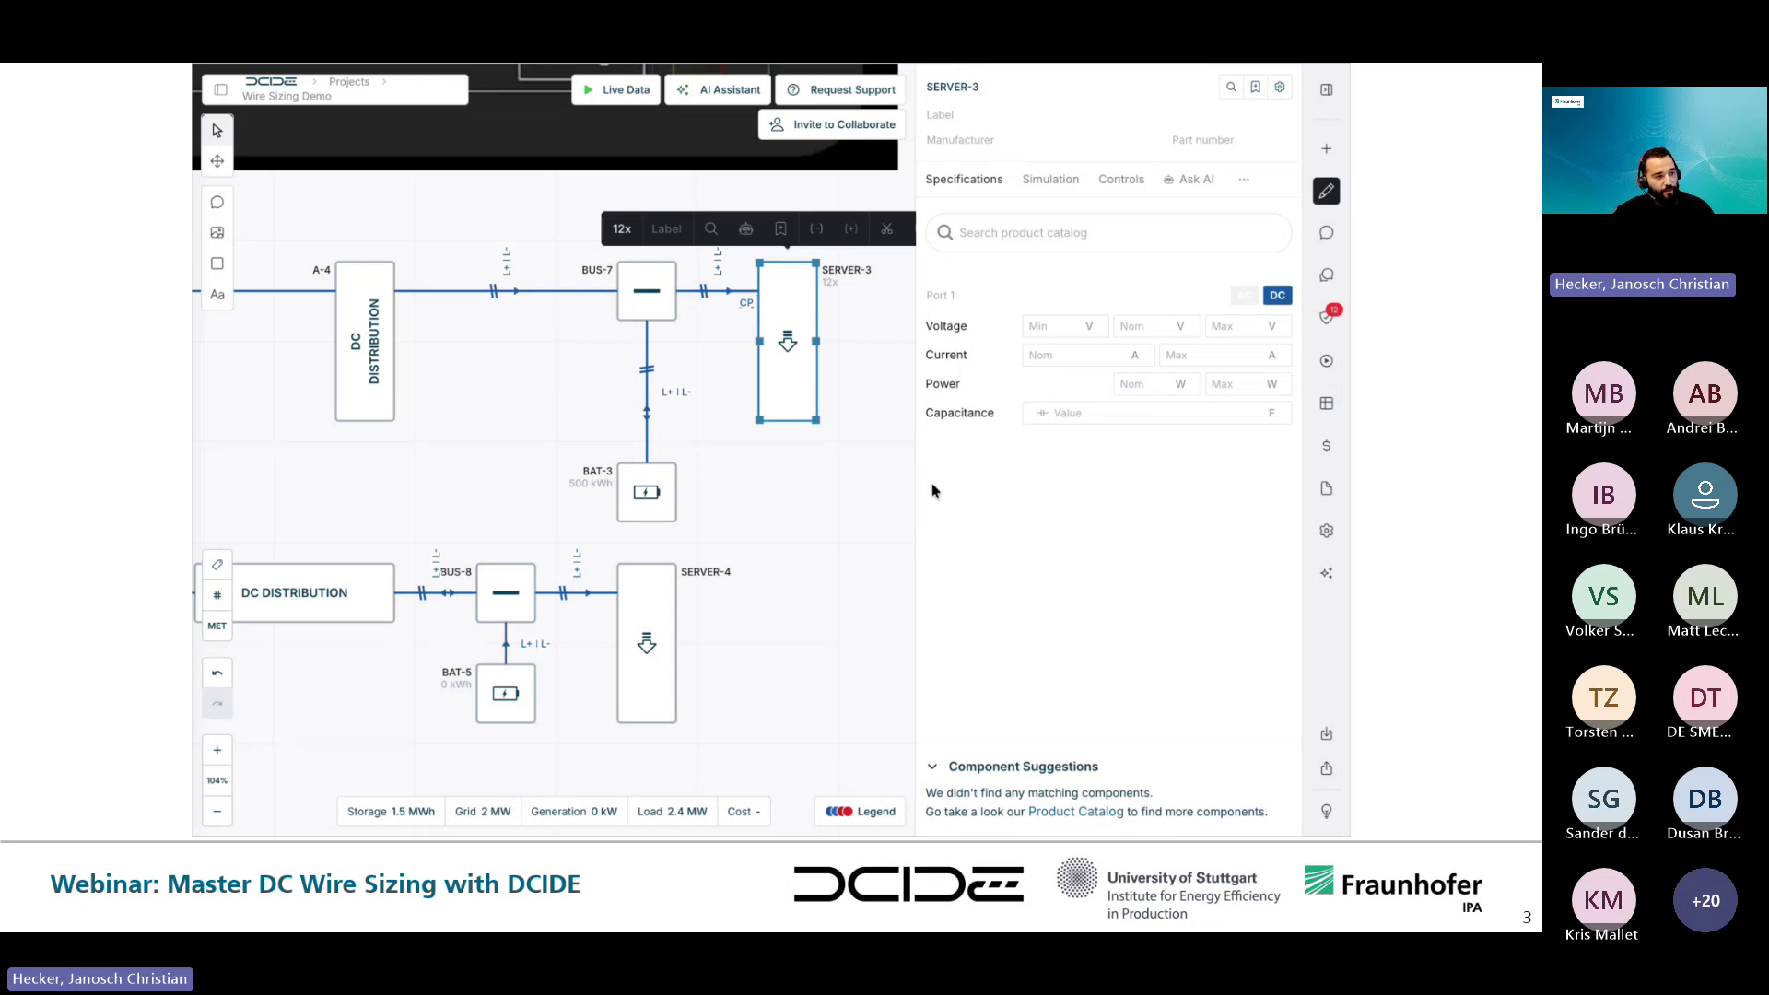
{"action": "left_click", "coordinate": [810, 555]}
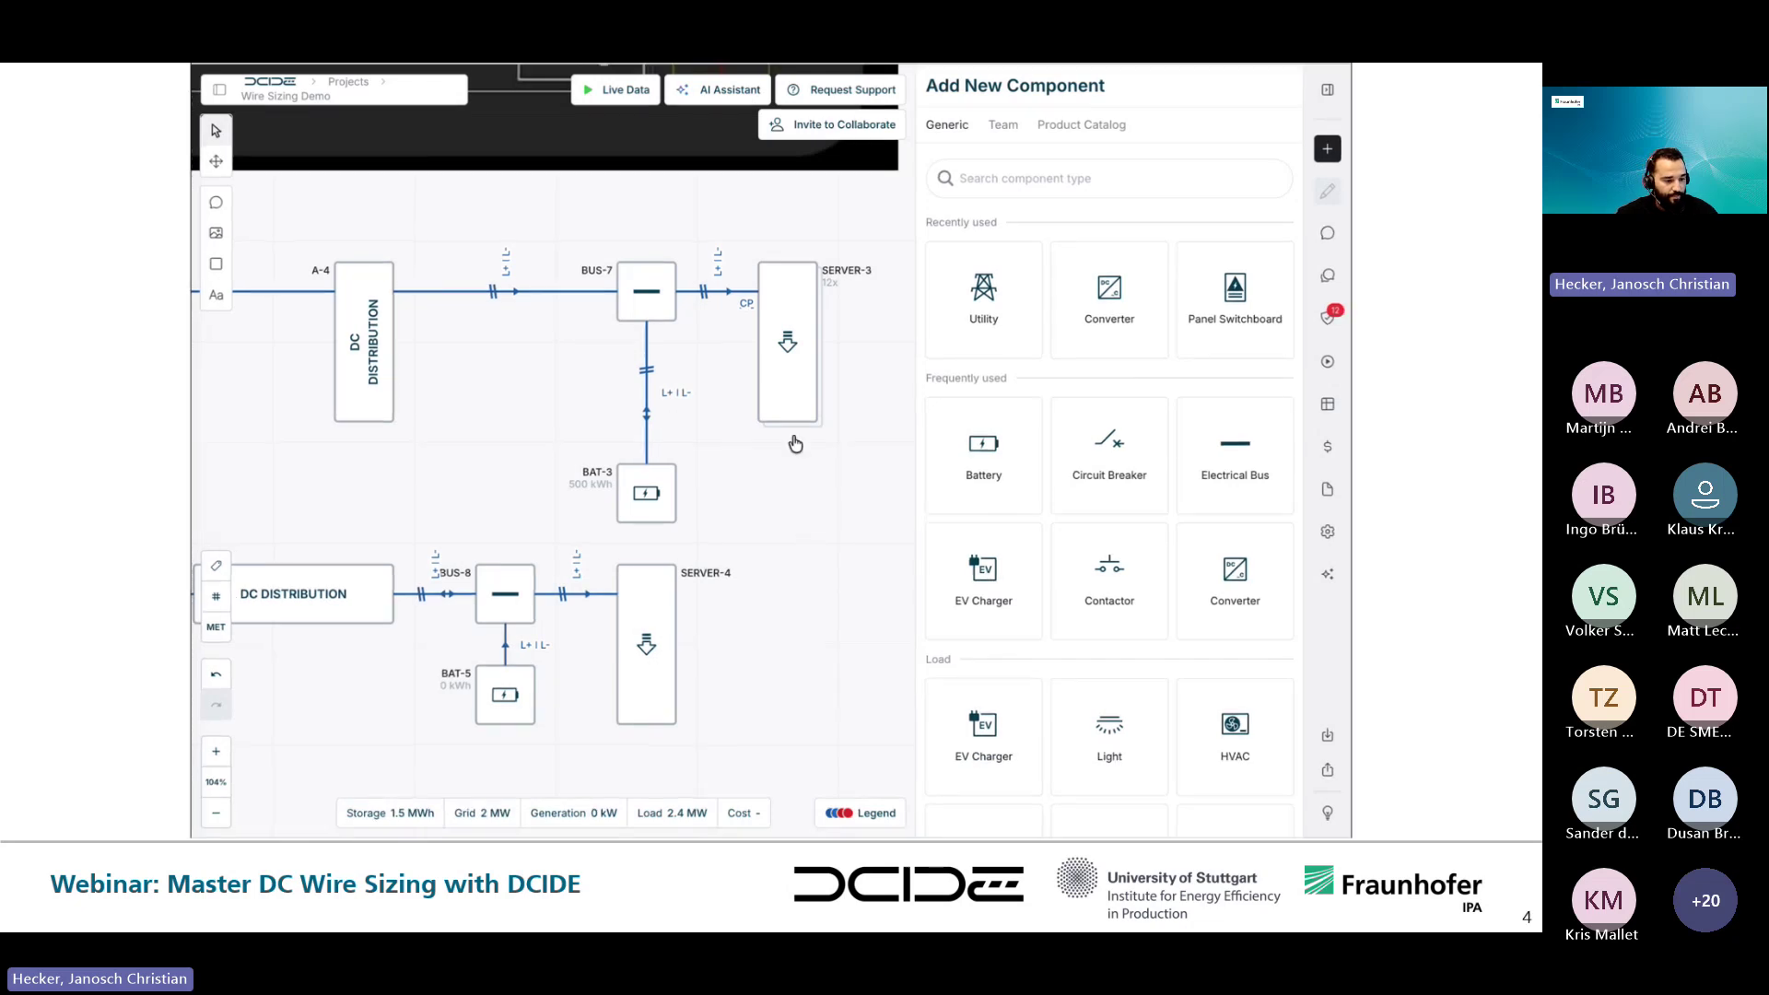
{"action": "left_click", "coordinate": [793, 385]}
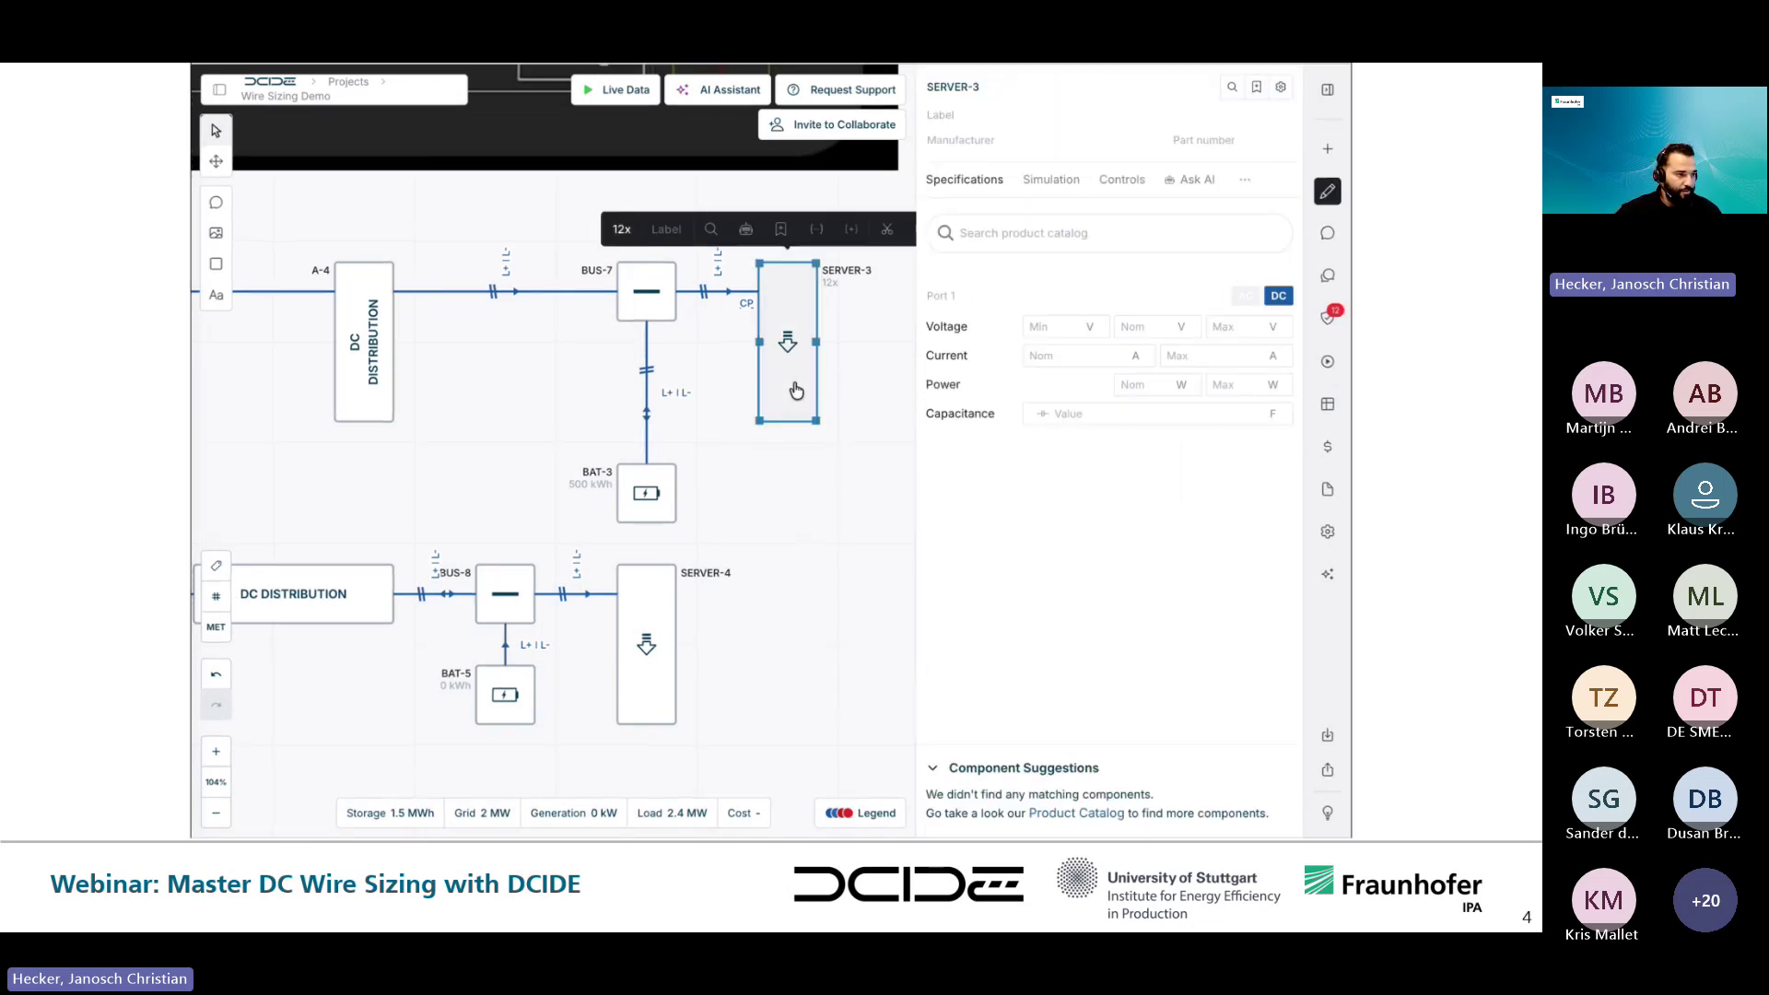
{"action": "left_click", "coordinate": [1185, 391]}
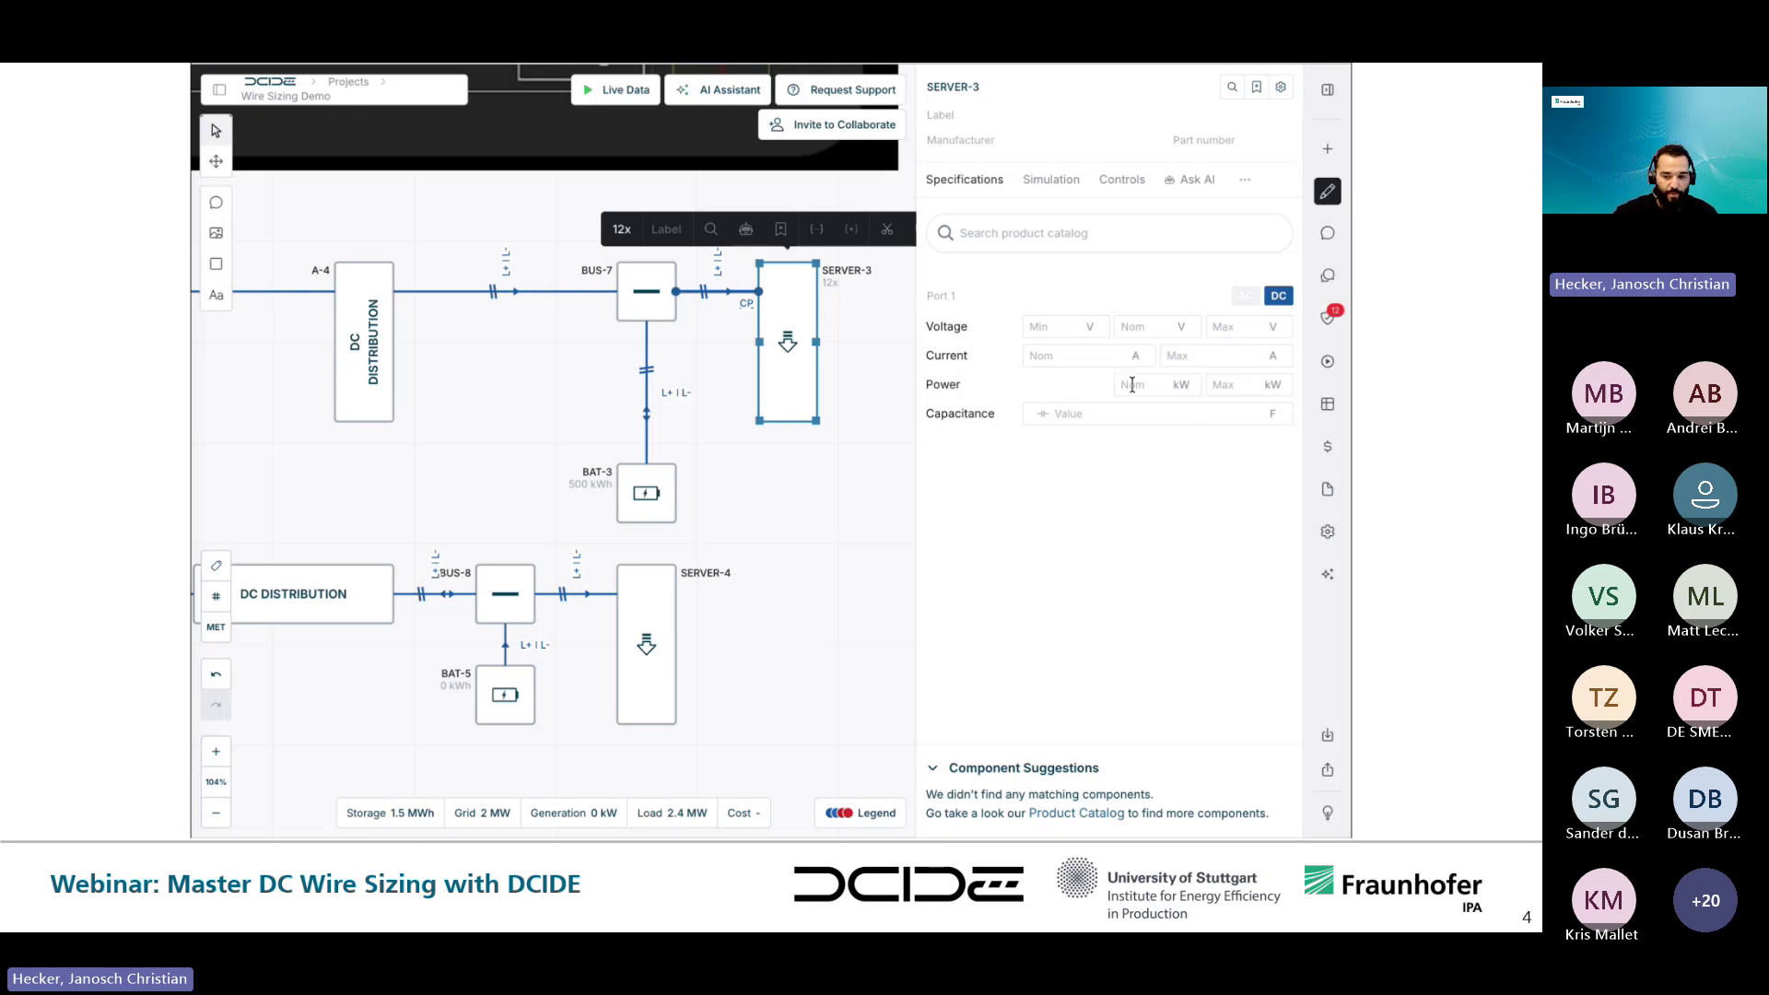
{"action": "type", "text": "100"}
{"action": "left_click", "coordinate": [784, 484]}
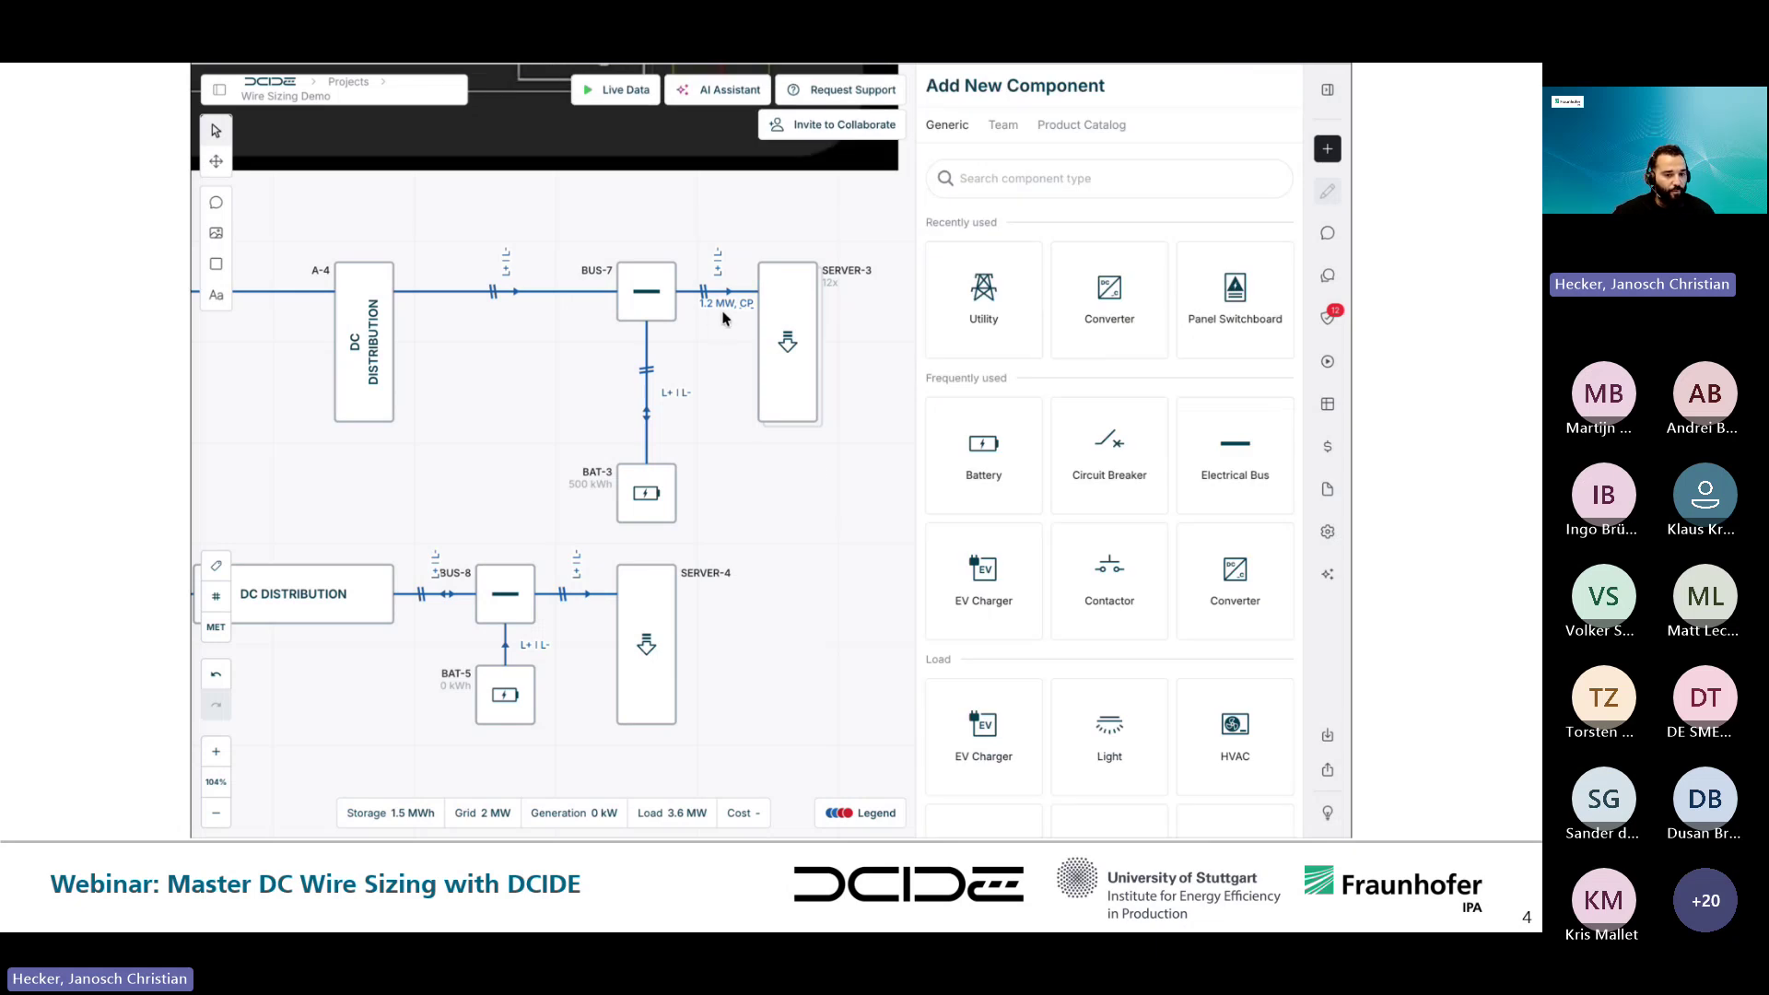
- Derive 800 V and 1.5 kA design values for the BUS-7–BAT-3 cable, then select another connection too
{"action": "left_click", "coordinate": [648, 366]}
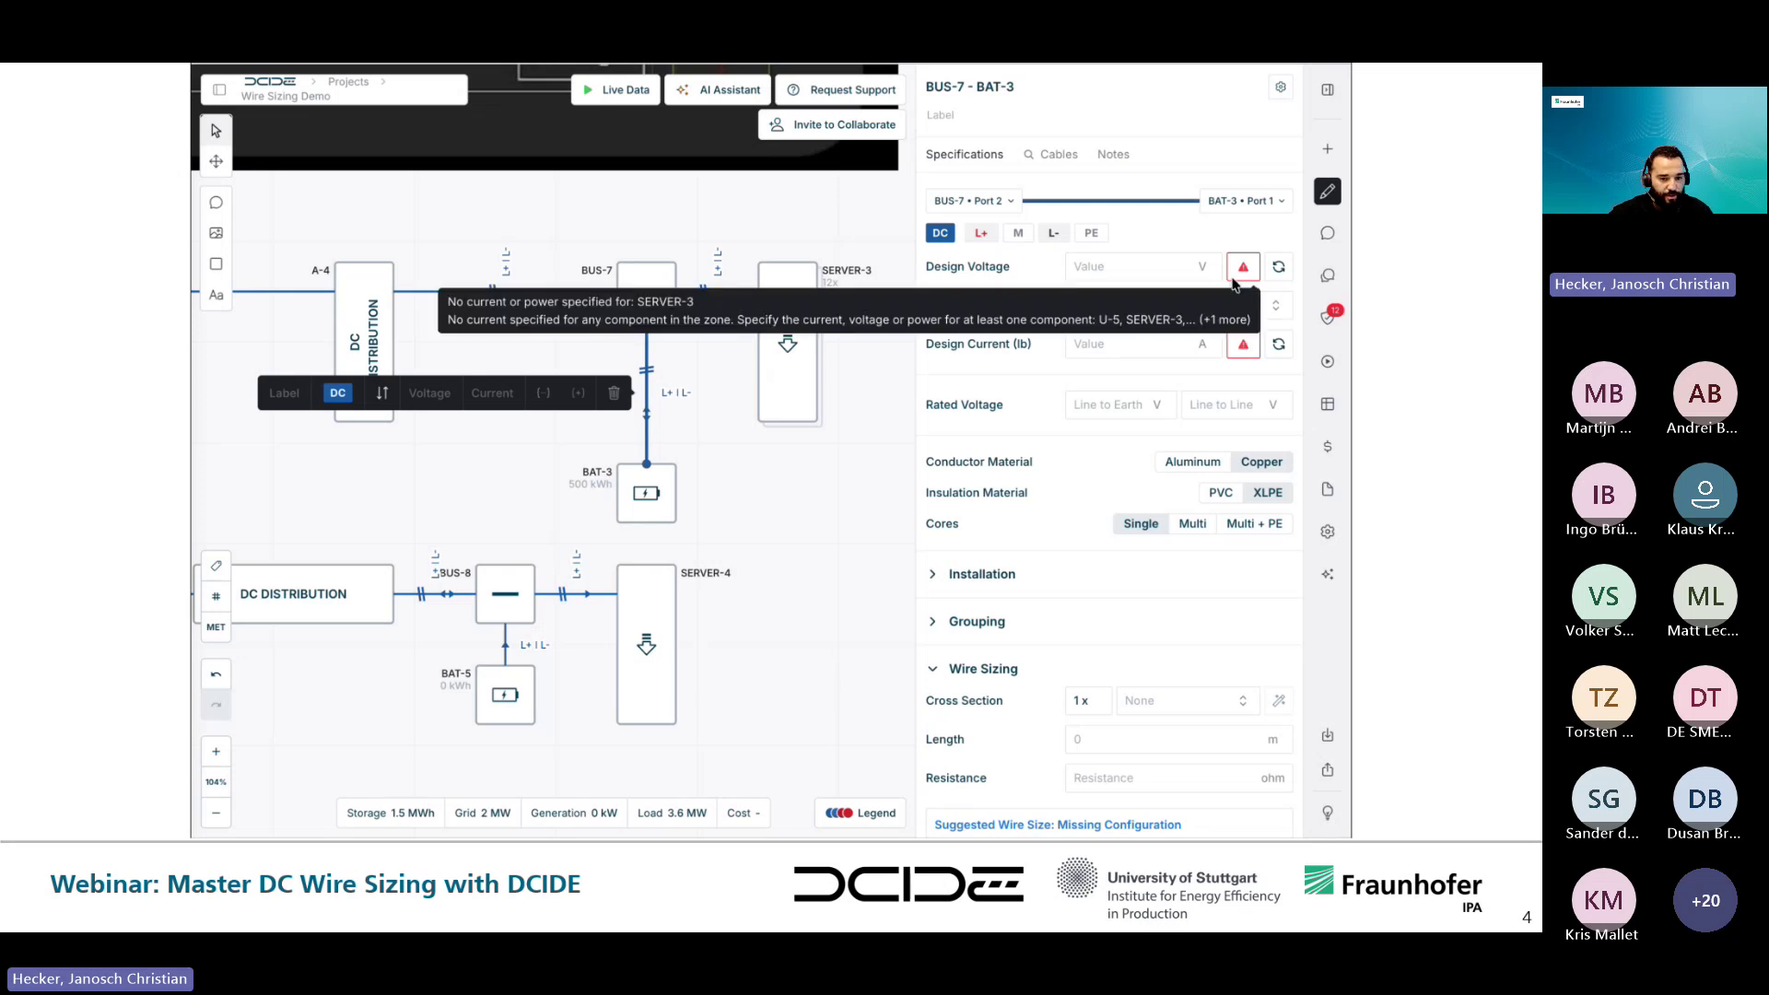
{"action": "left_click", "coordinate": [1277, 270]}
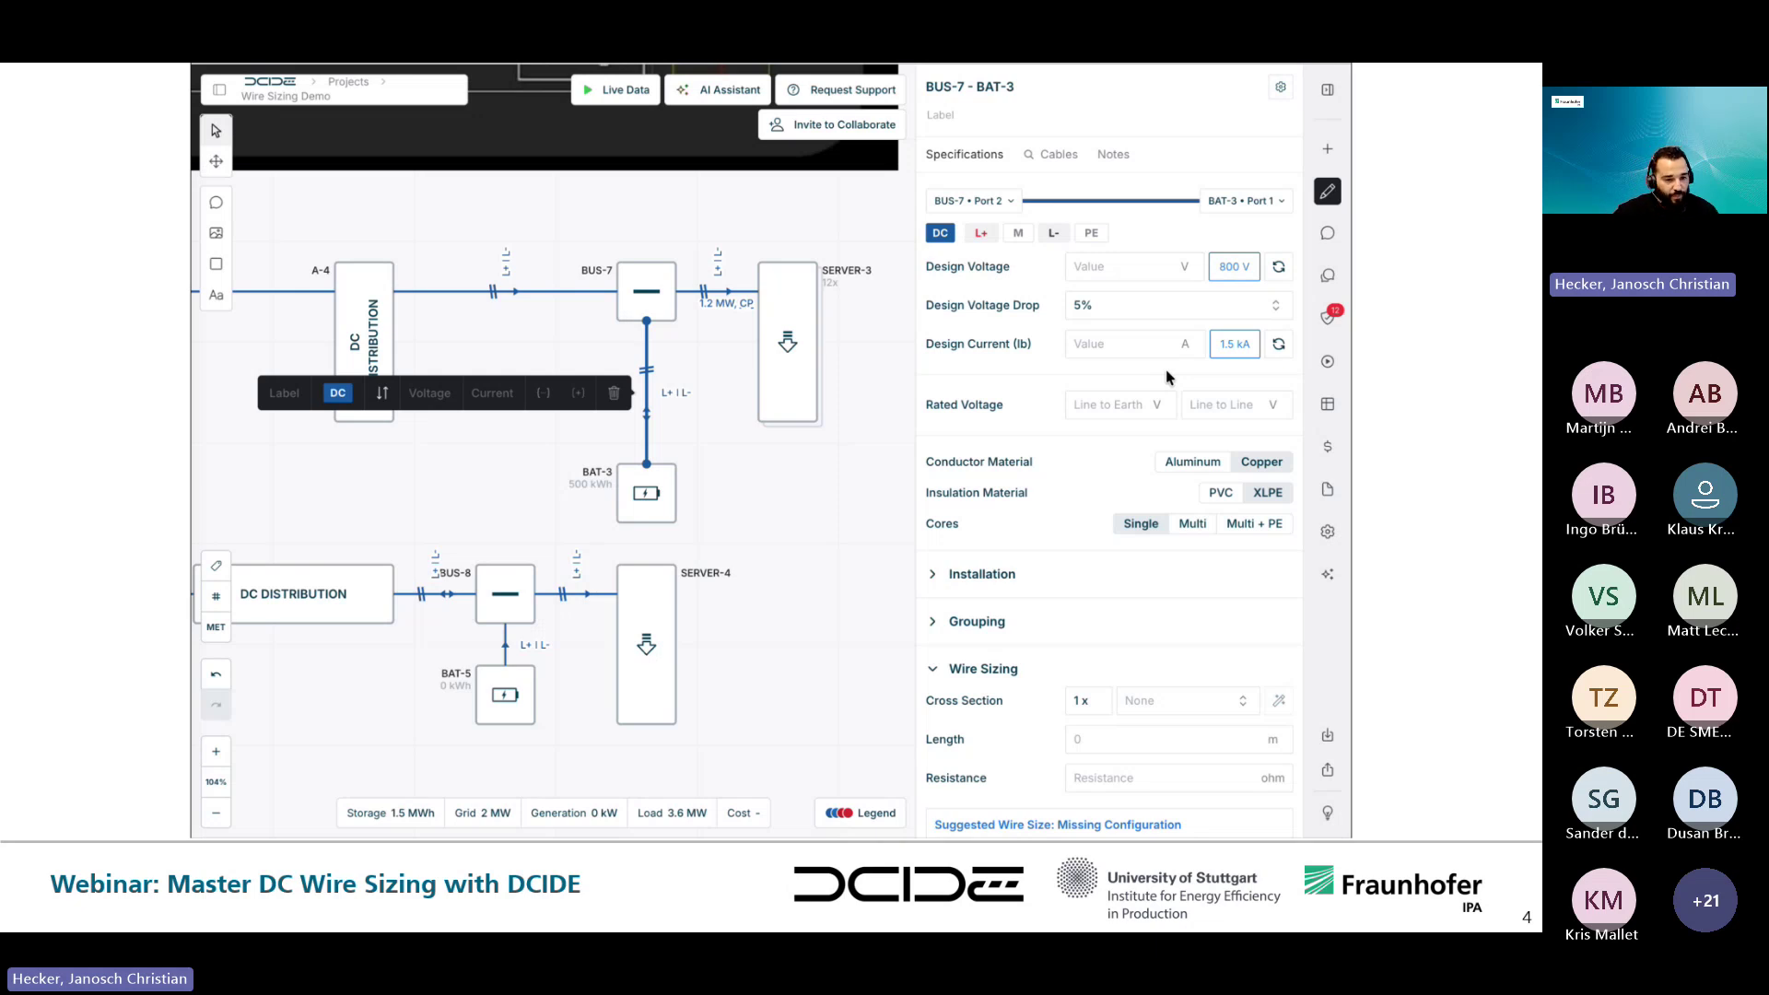
{"action": "left_click", "coordinate": [498, 295], "text": "shift"}
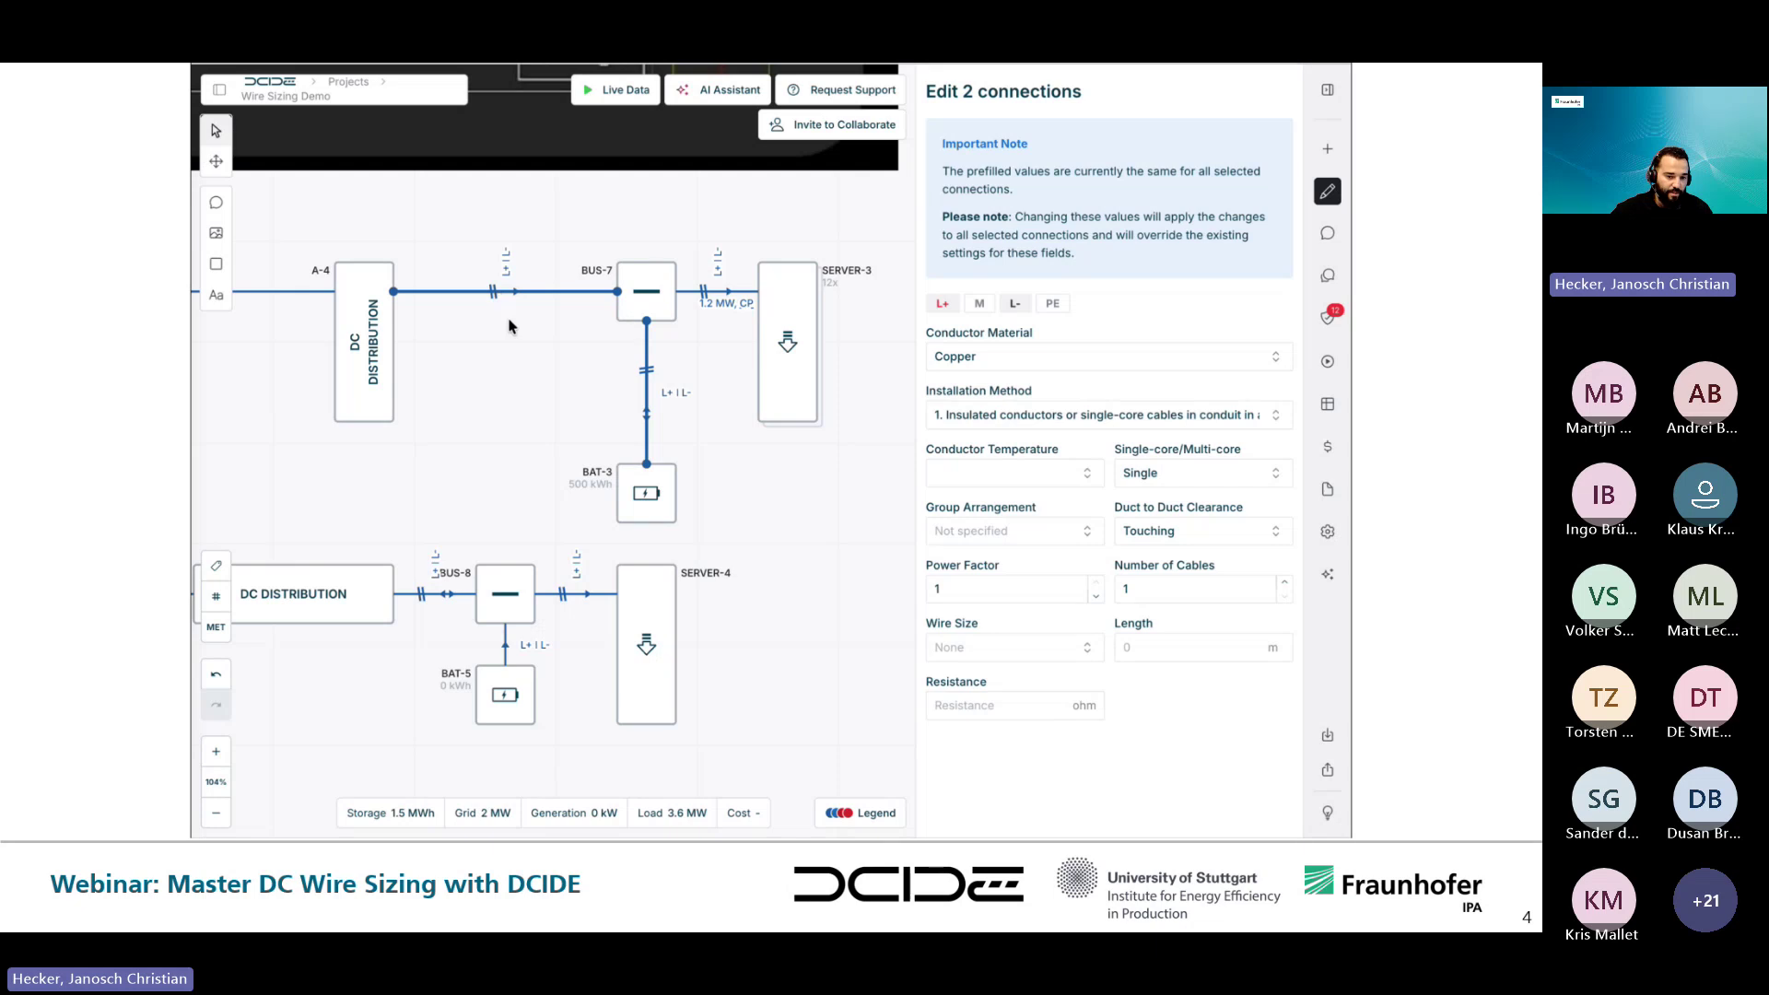
- Inspect the U-5 to A-4 cable, which also shows 800 V, 1.5 kA and 5% drop
{"action": "key", "text": "Escape"}
{"action": "left_click", "coordinate": [513, 294]}
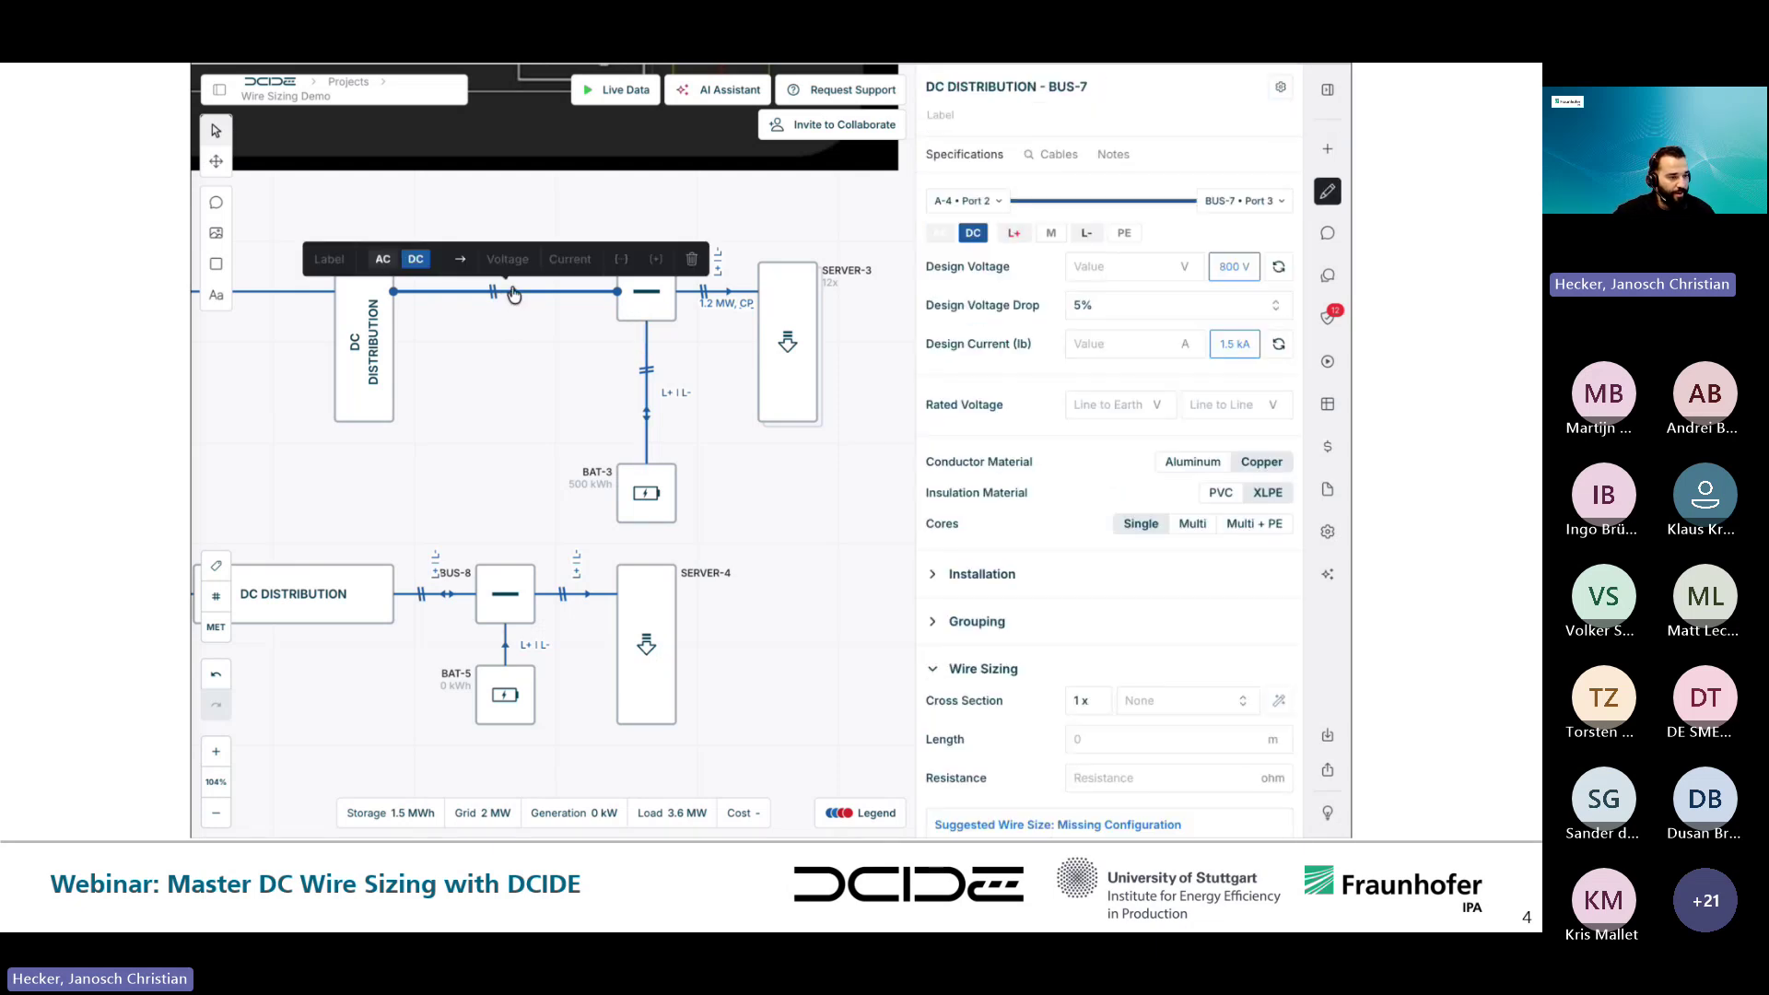
{"action": "scroll", "coordinate": [520, 341], "scroll_direction": "left", "scroll_amount": 5}
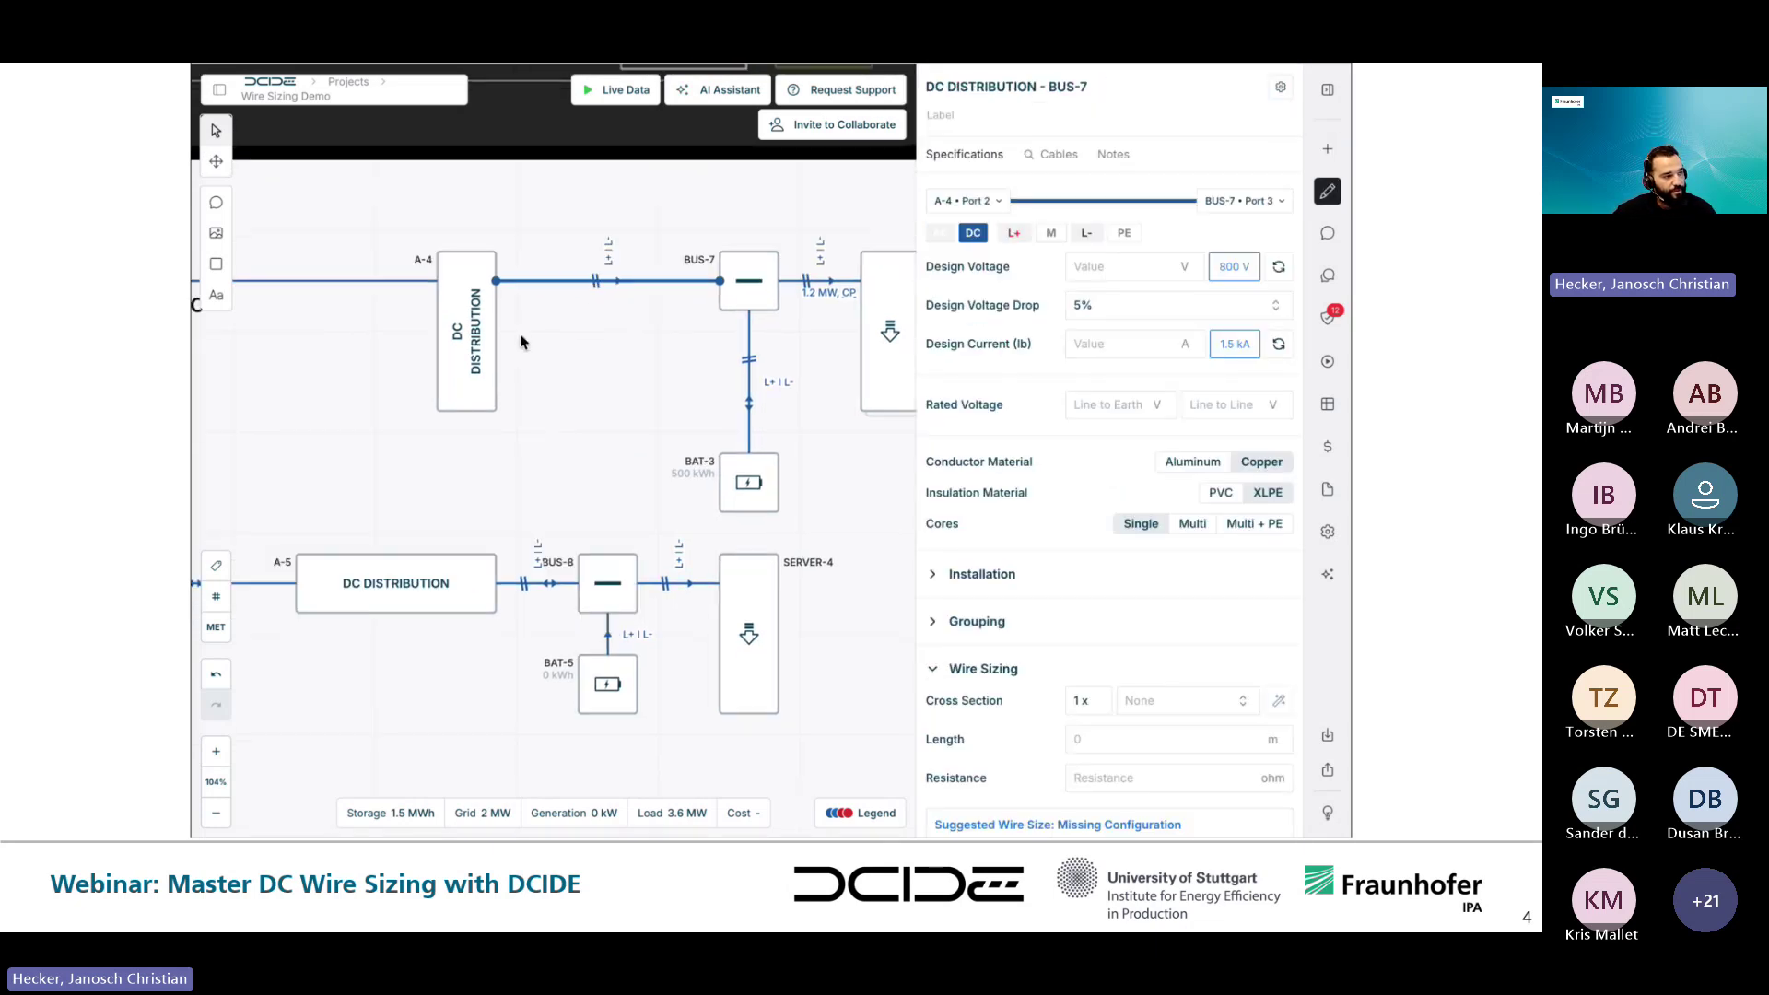
{"action": "scroll", "coordinate": [519, 341], "scroll_direction": "left", "scroll_amount": 5}
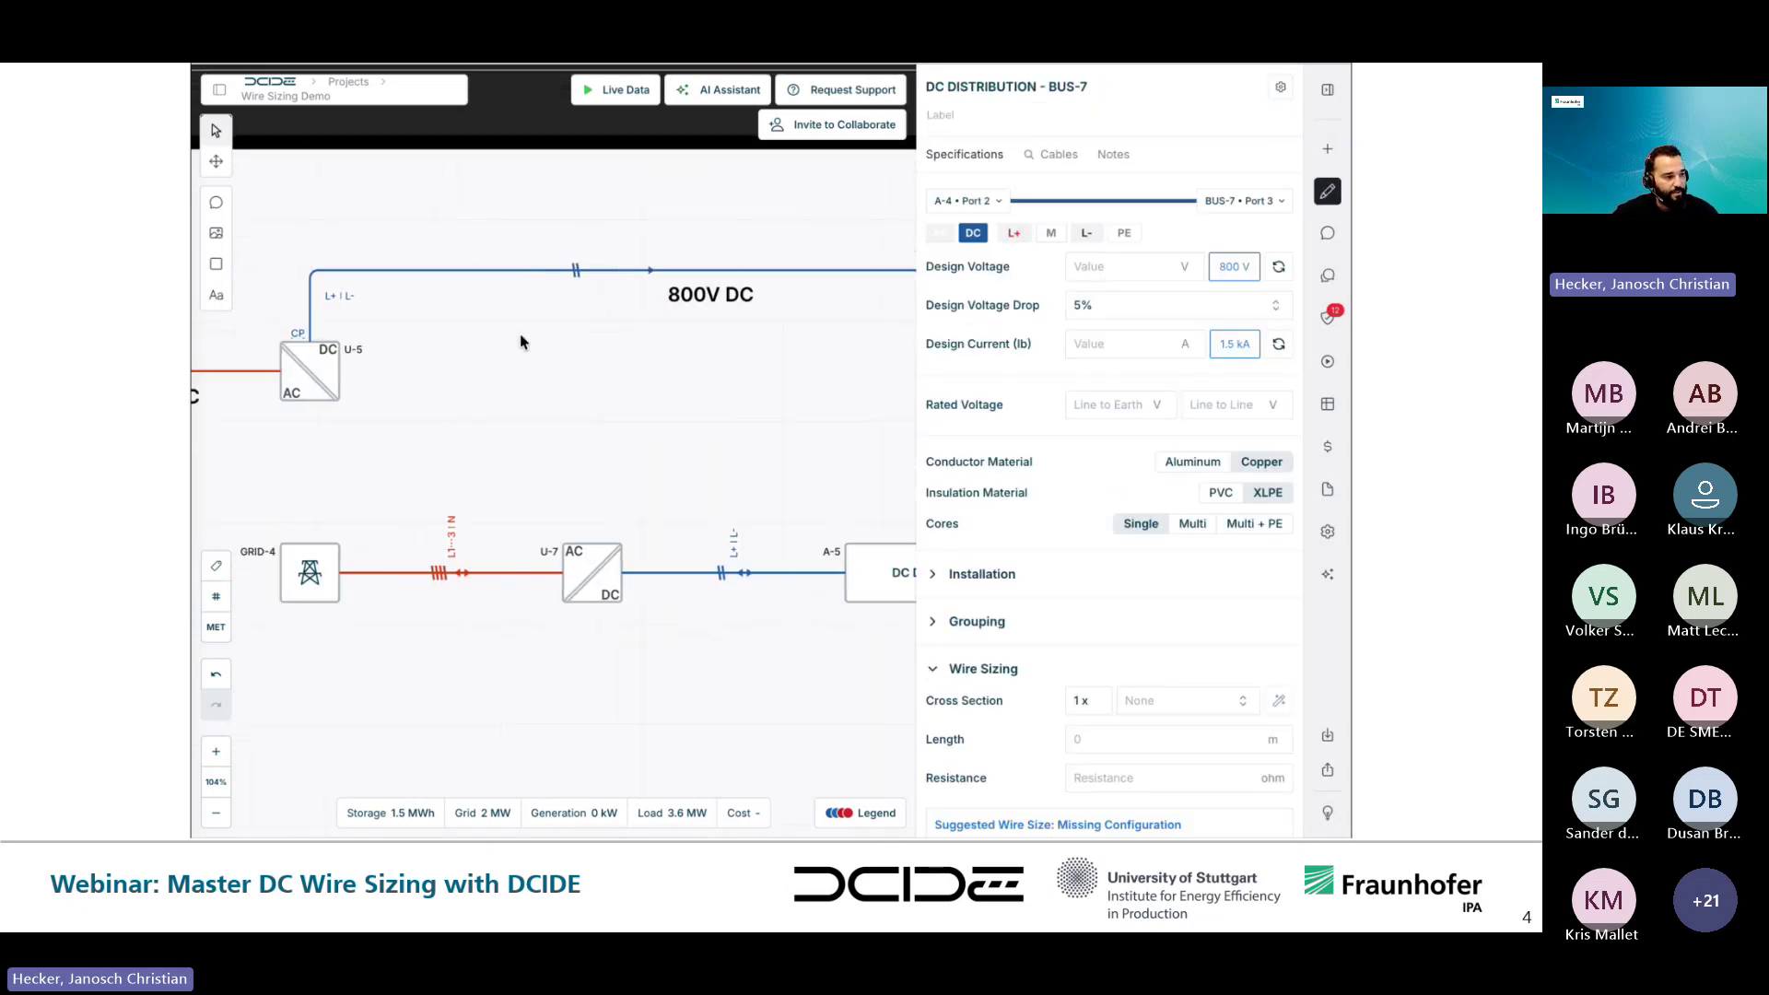
{"action": "left_click", "coordinate": [564, 267], "text": "shift"}
{"action": "left_click", "coordinate": [576, 324]}
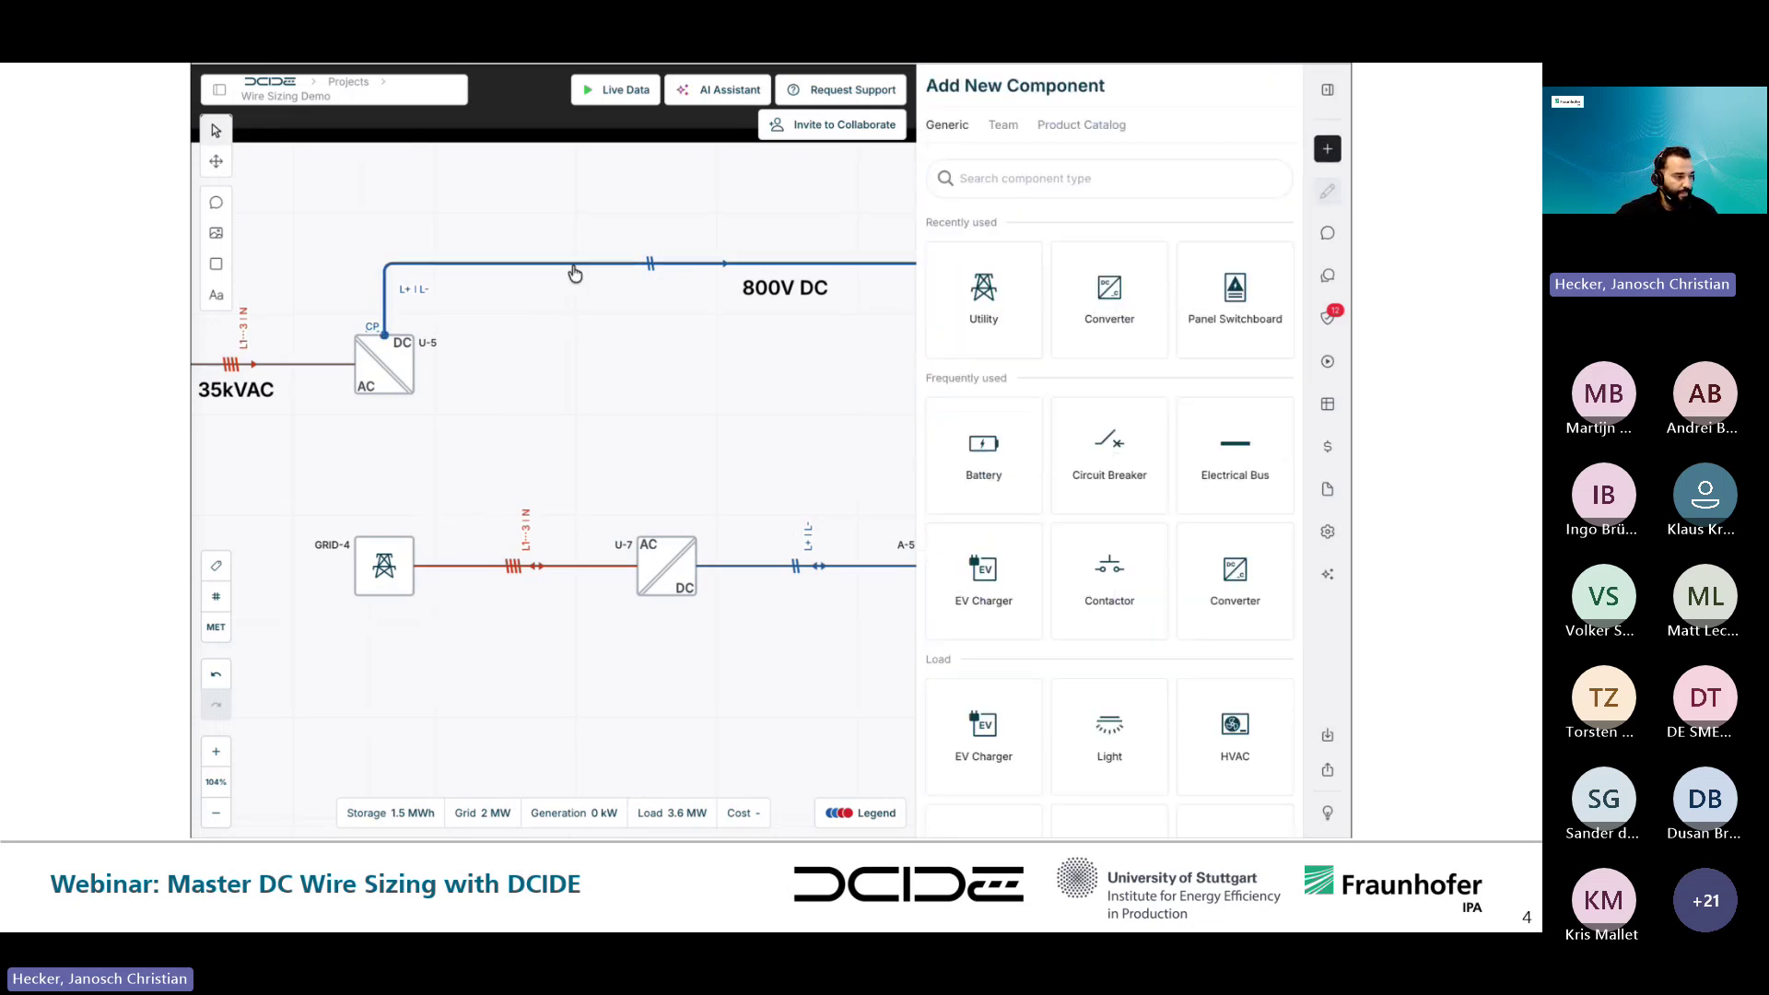
{"action": "left_click", "coordinate": [575, 267]}
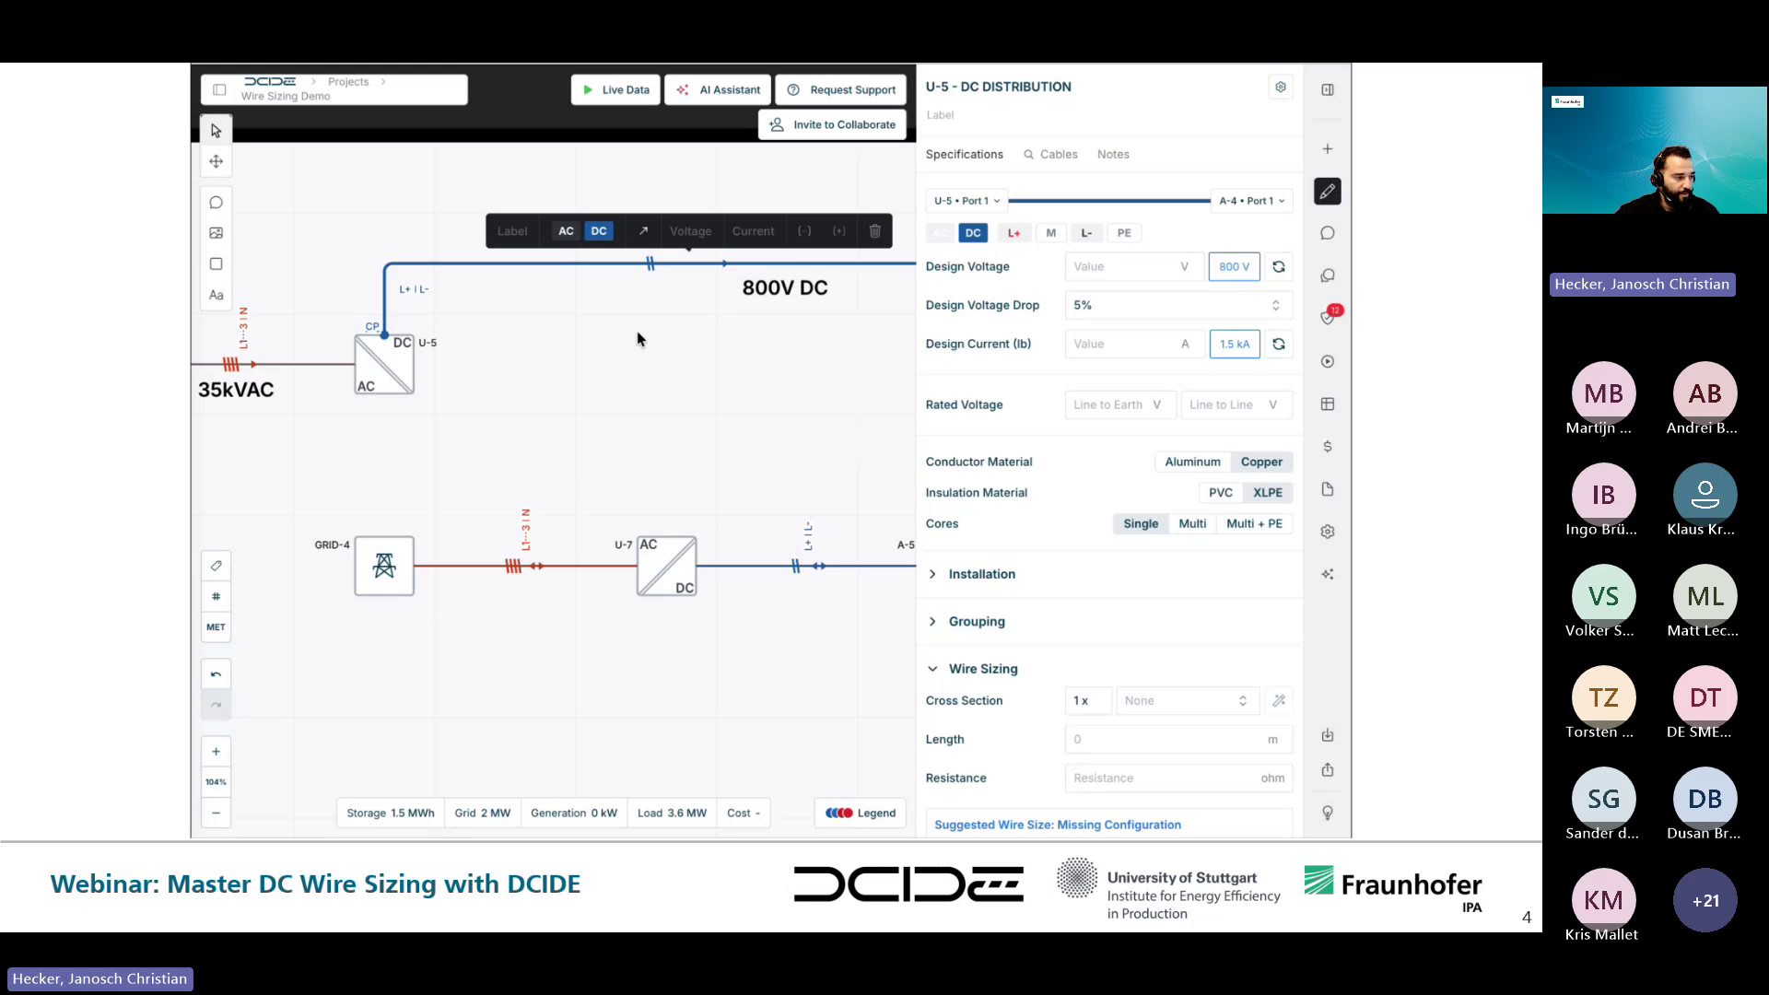
{"action": "scroll", "coordinate": [637, 330], "scroll_direction": "right", "scroll_amount": 5}
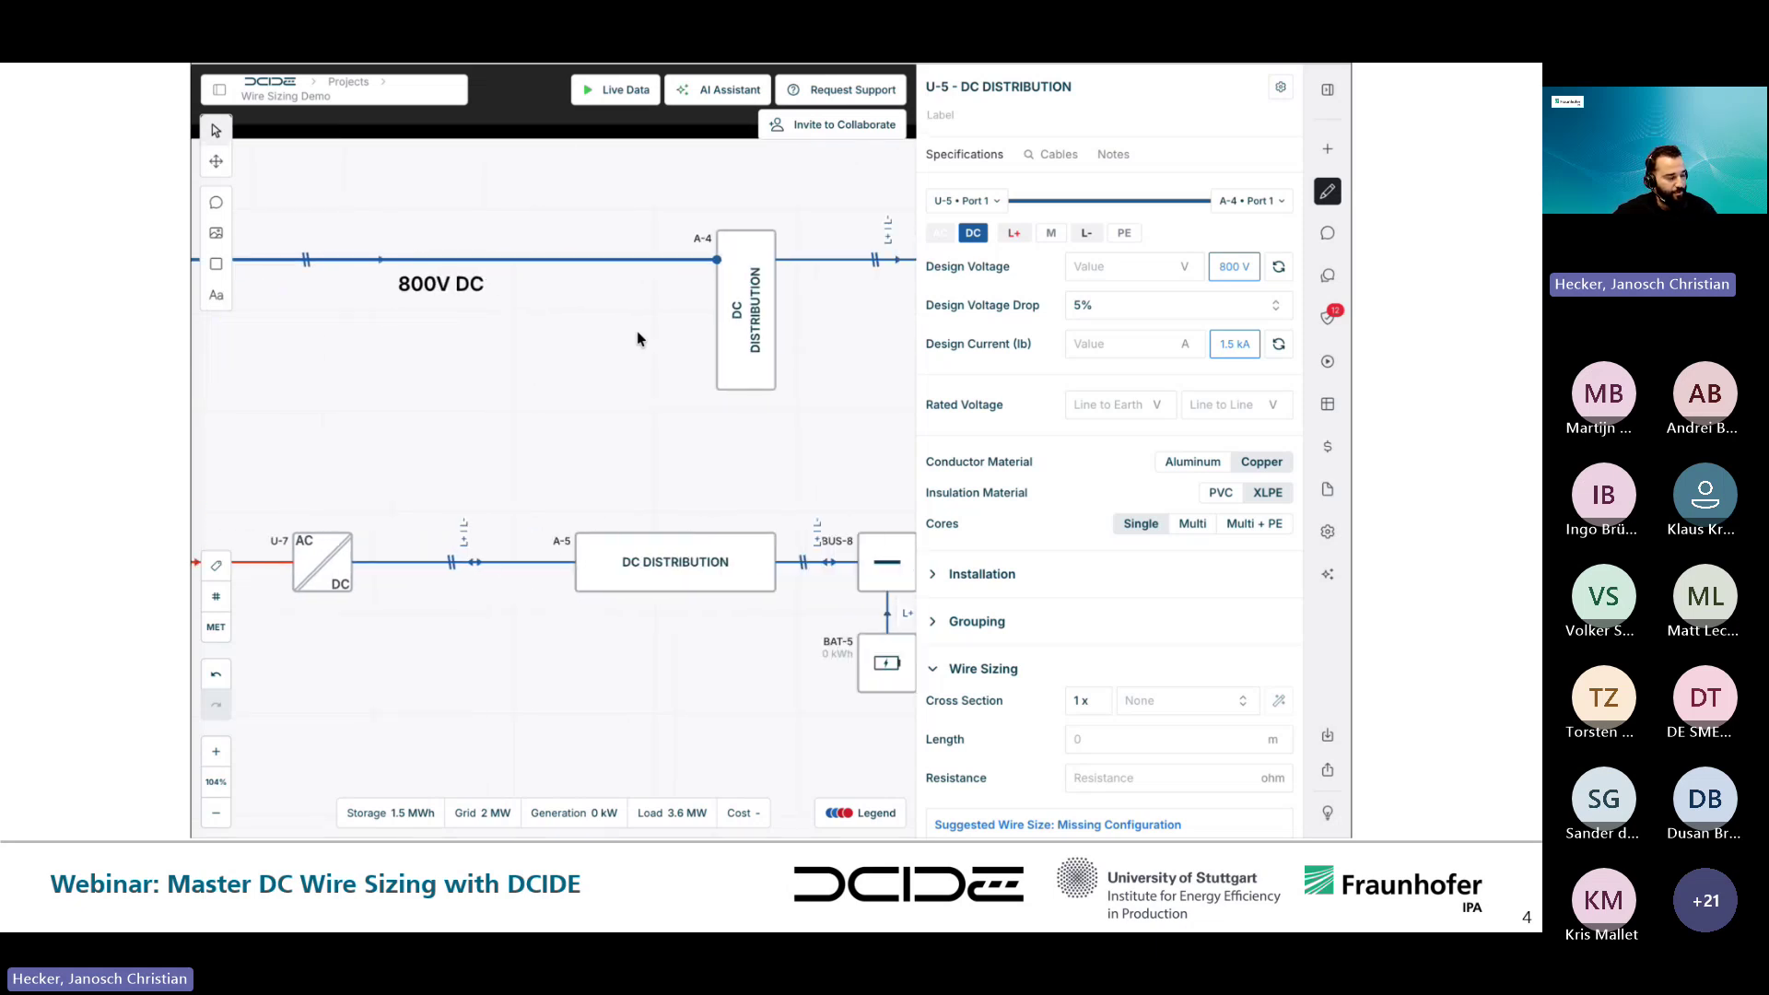
{"action": "scroll", "coordinate": [637, 334], "scroll_direction": "right", "scroll_amount": 4}
{"action": "scroll", "coordinate": [637, 337], "scroll_direction": "right", "scroll_amount": 2}
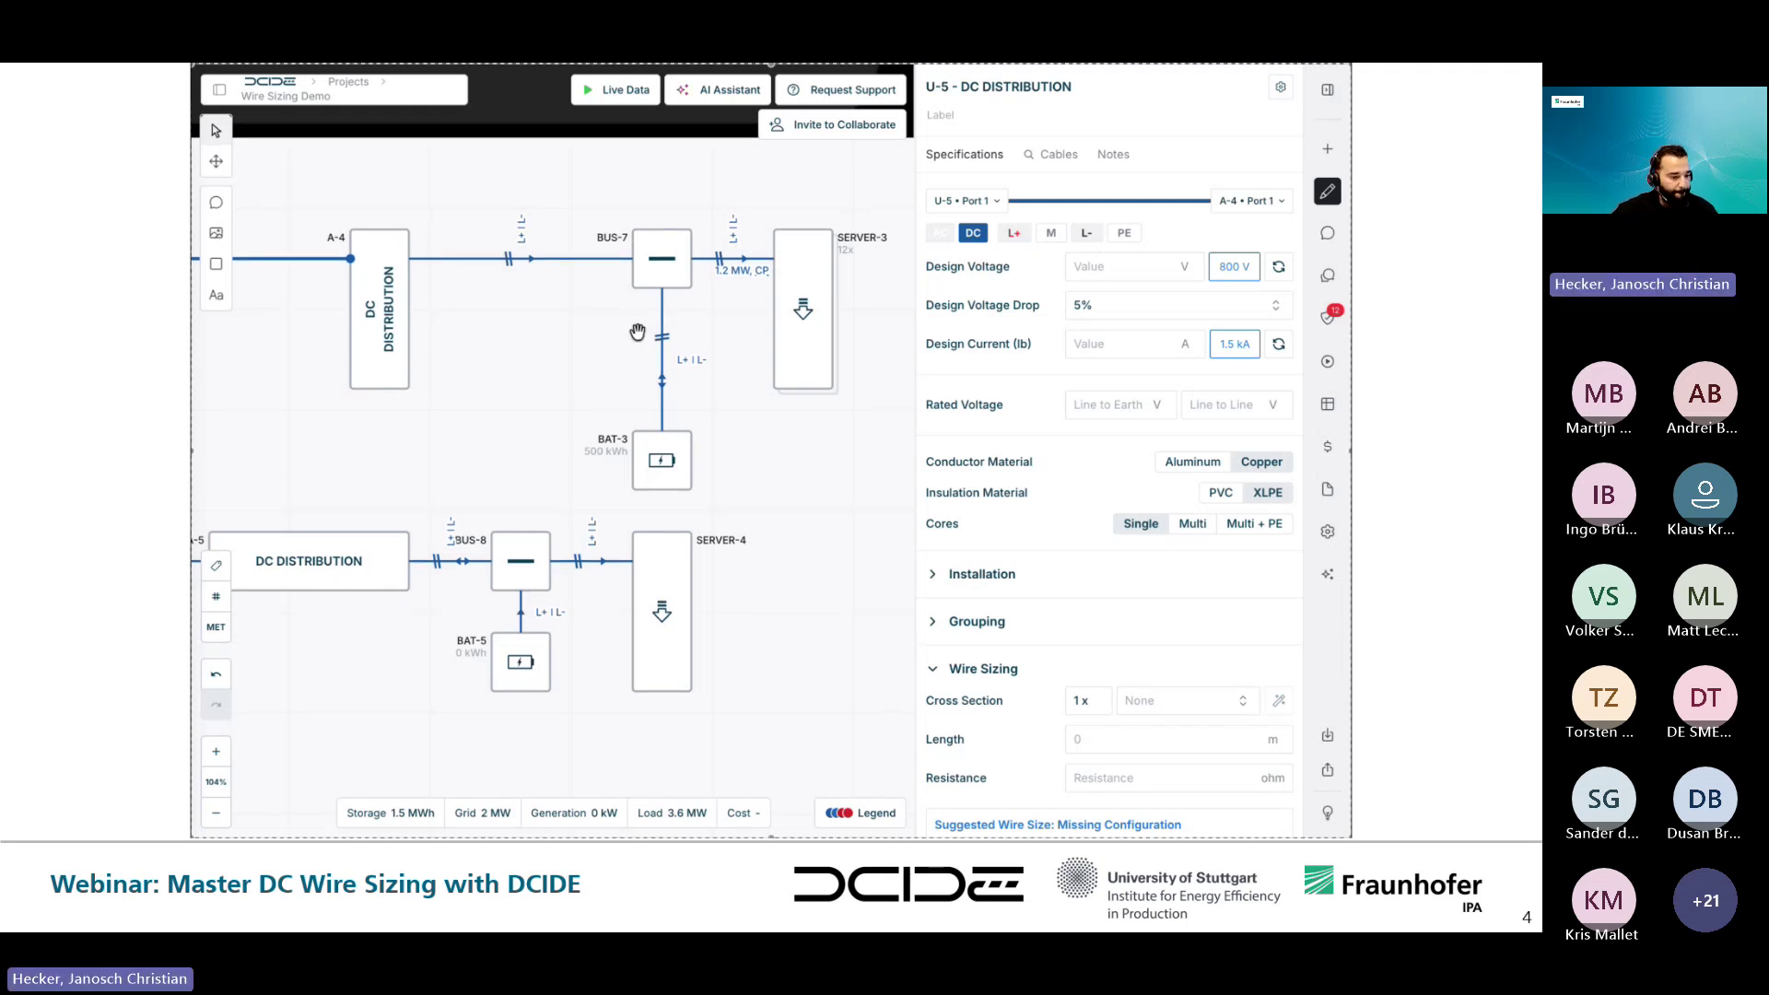
- Apply 800 V design voltage and 1500 A design current to the BUS-7–BAT-3 cable
{"action": "left_click", "coordinate": [782, 612]}
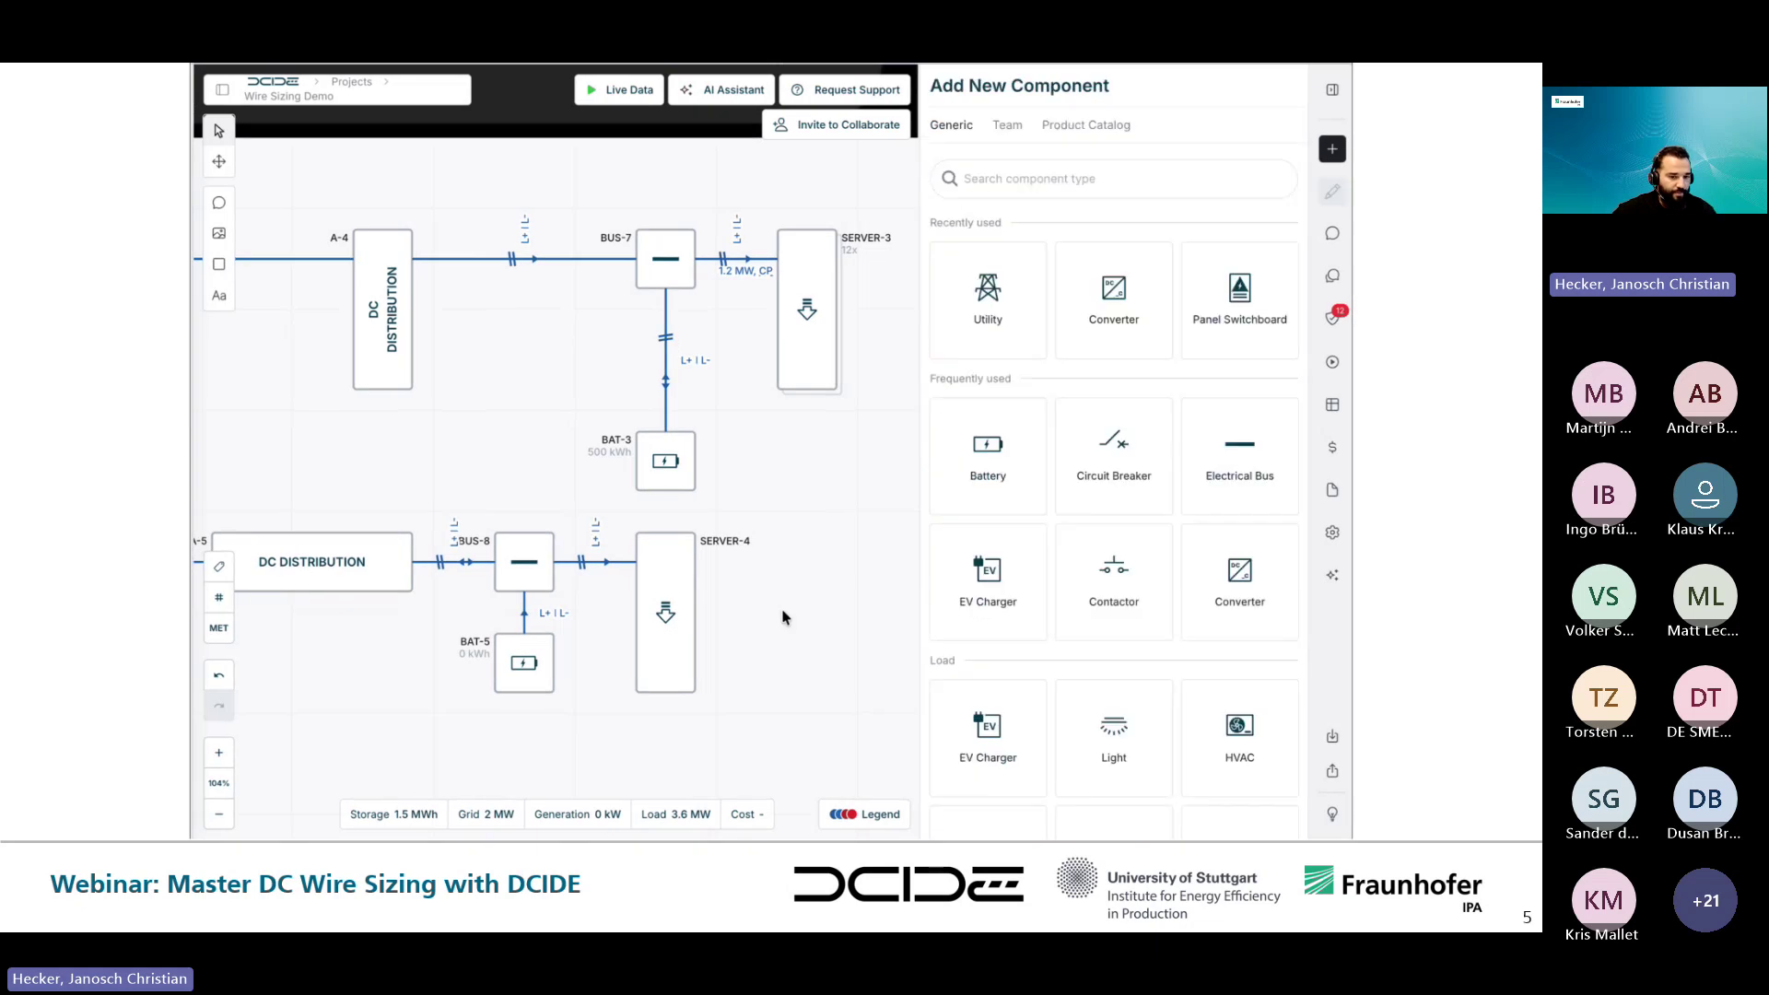
{"action": "left_click", "coordinate": [667, 402]}
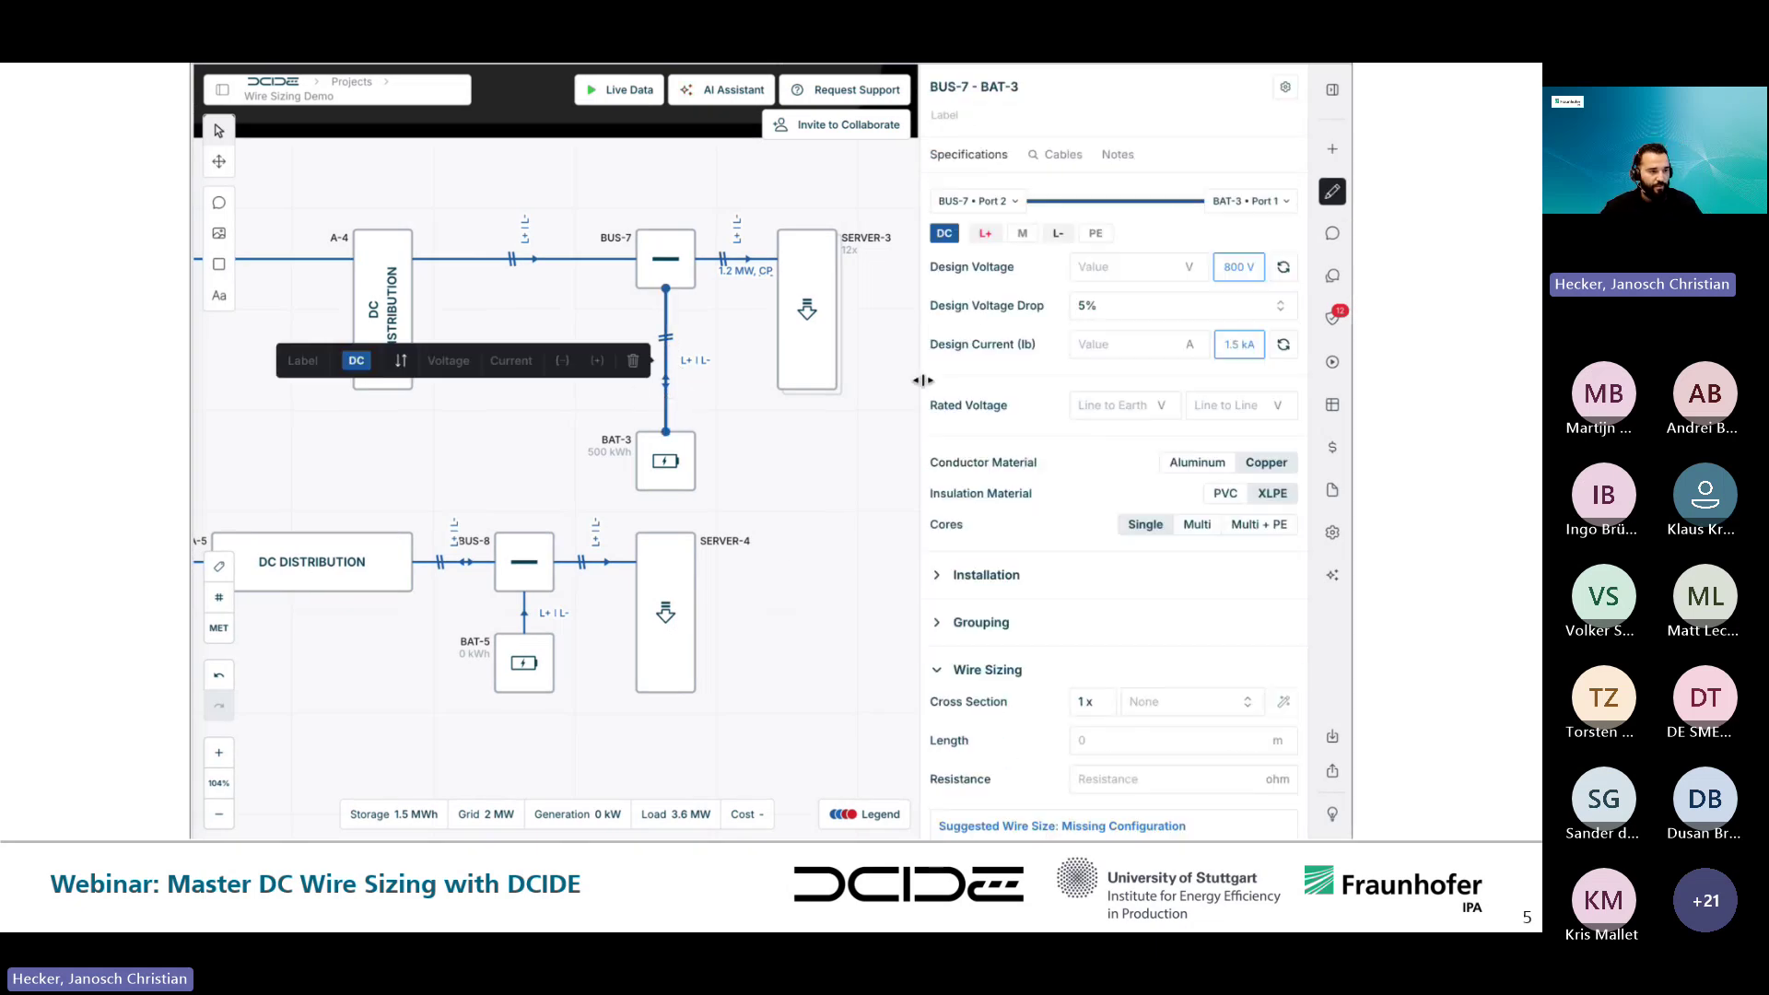
{"action": "left_click", "coordinate": [1238, 270]}
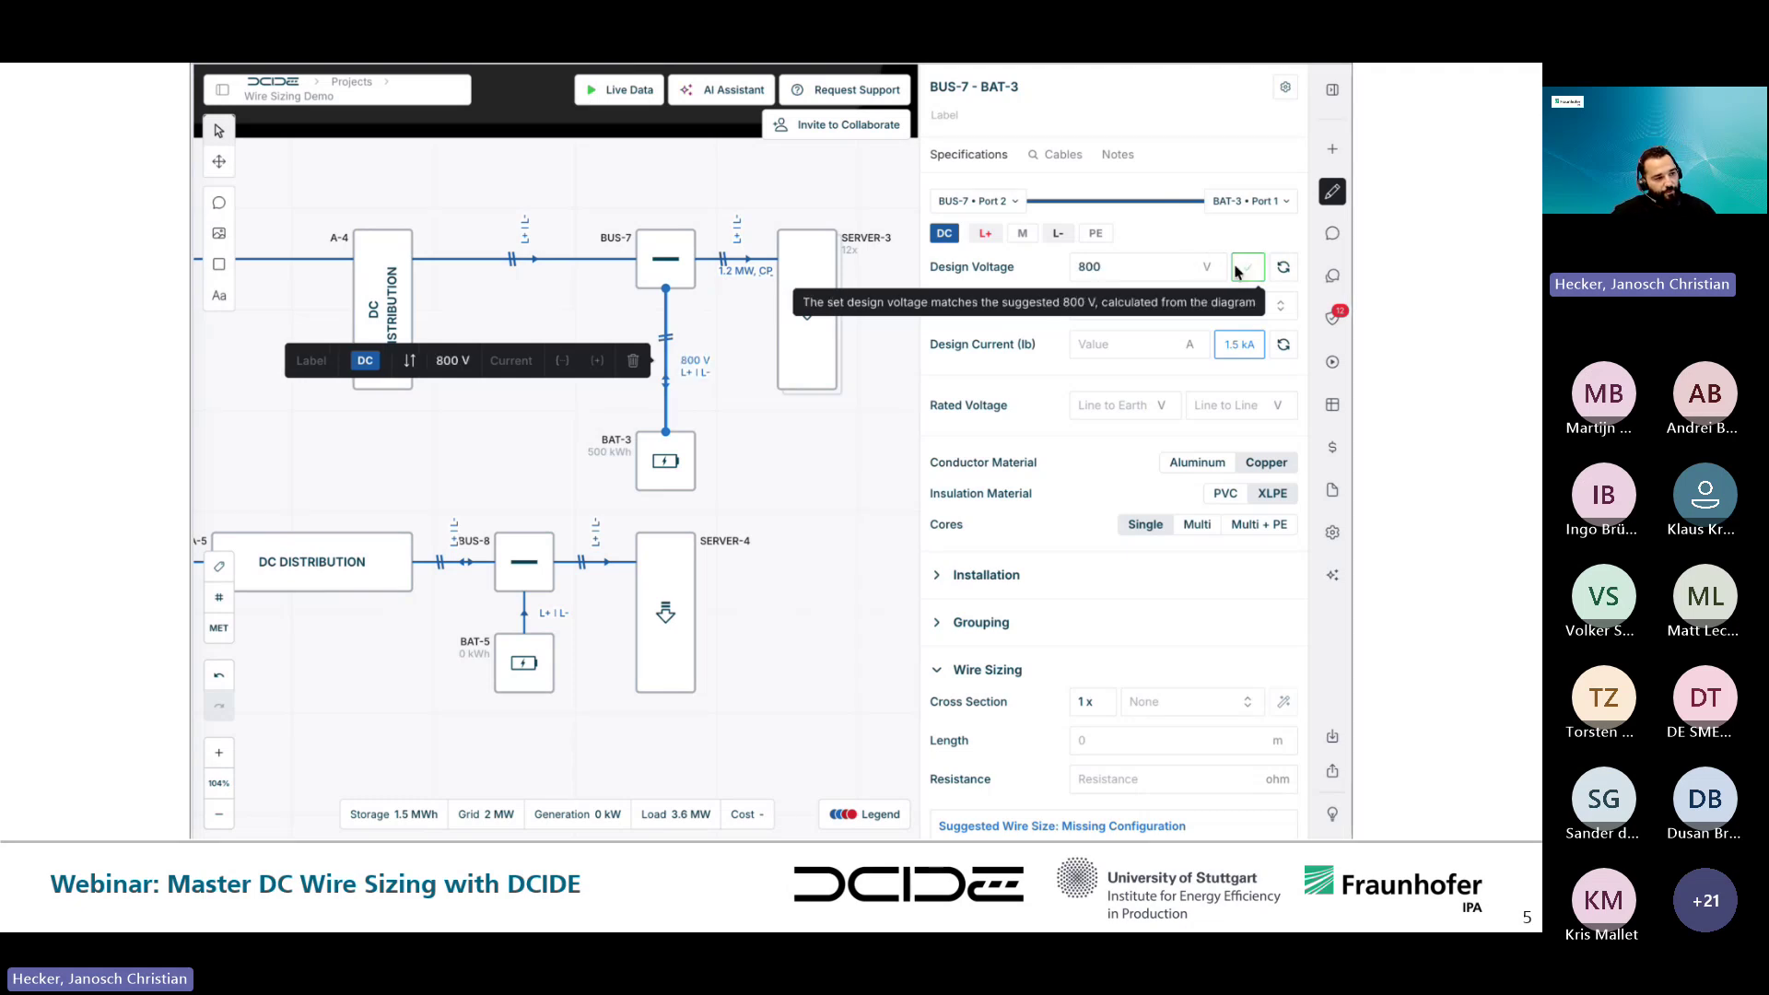
{"action": "left_click", "coordinate": [1239, 349]}
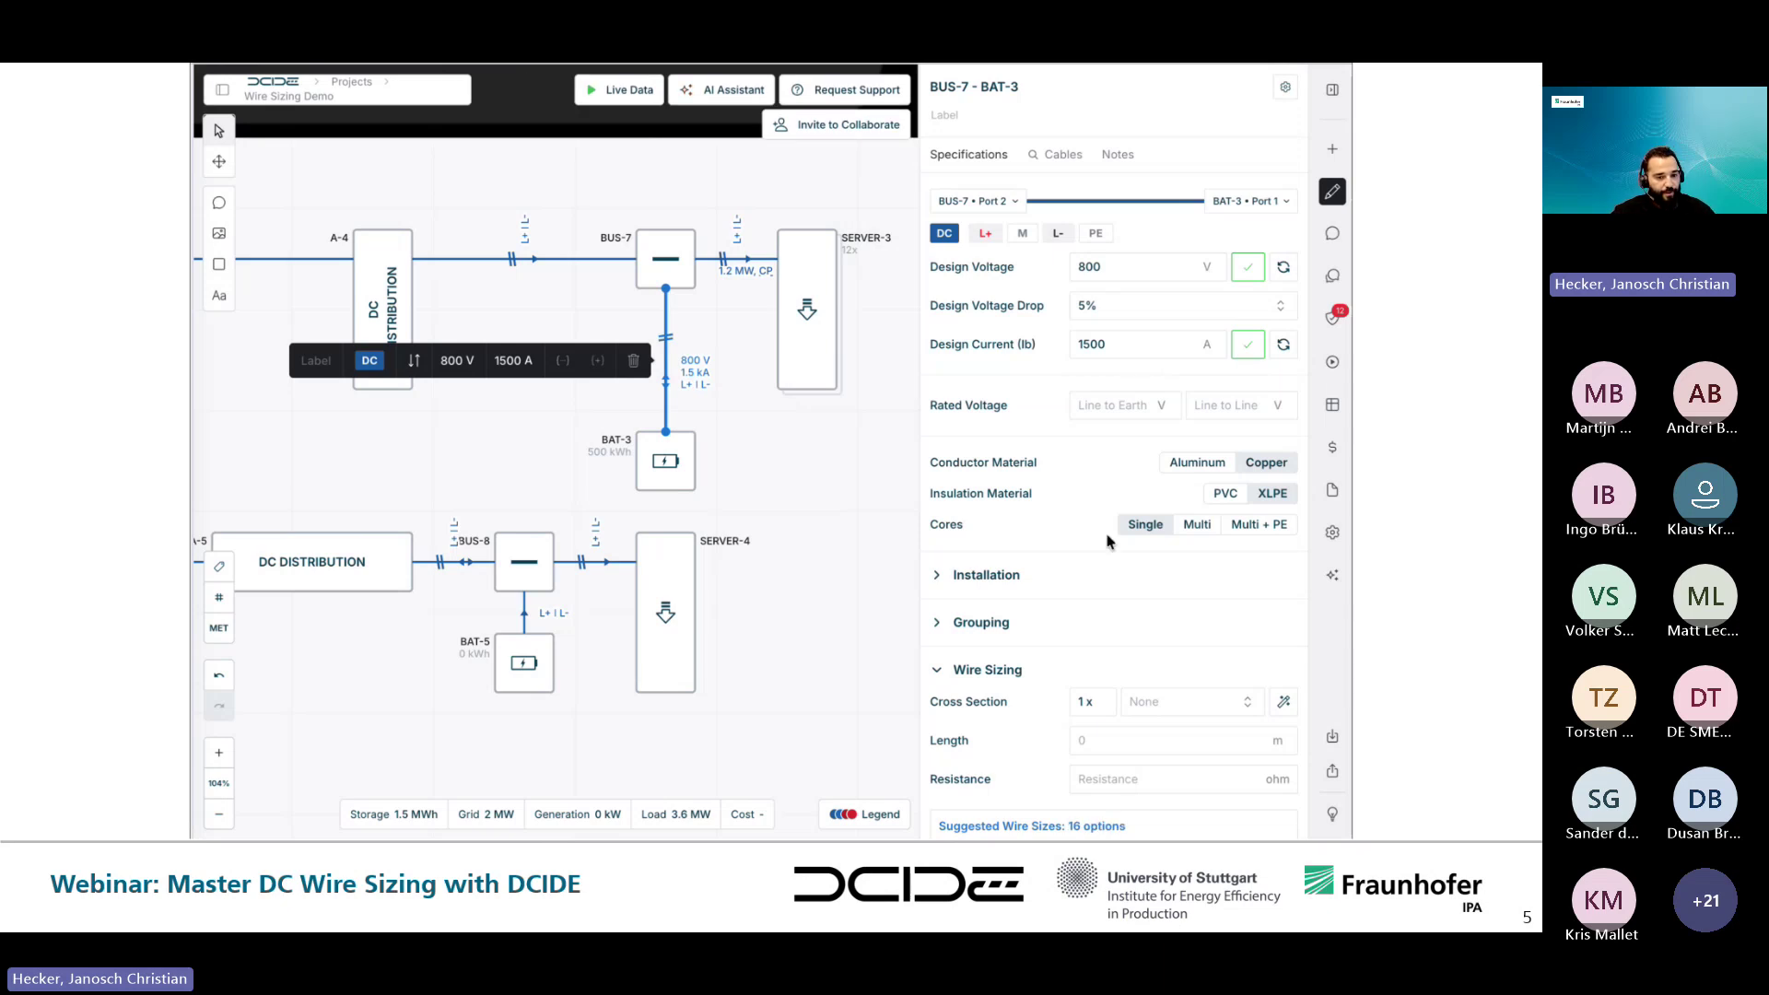
{"action": "scroll", "coordinate": [1108, 541], "scroll_direction": "down", "scroll_amount": 1}
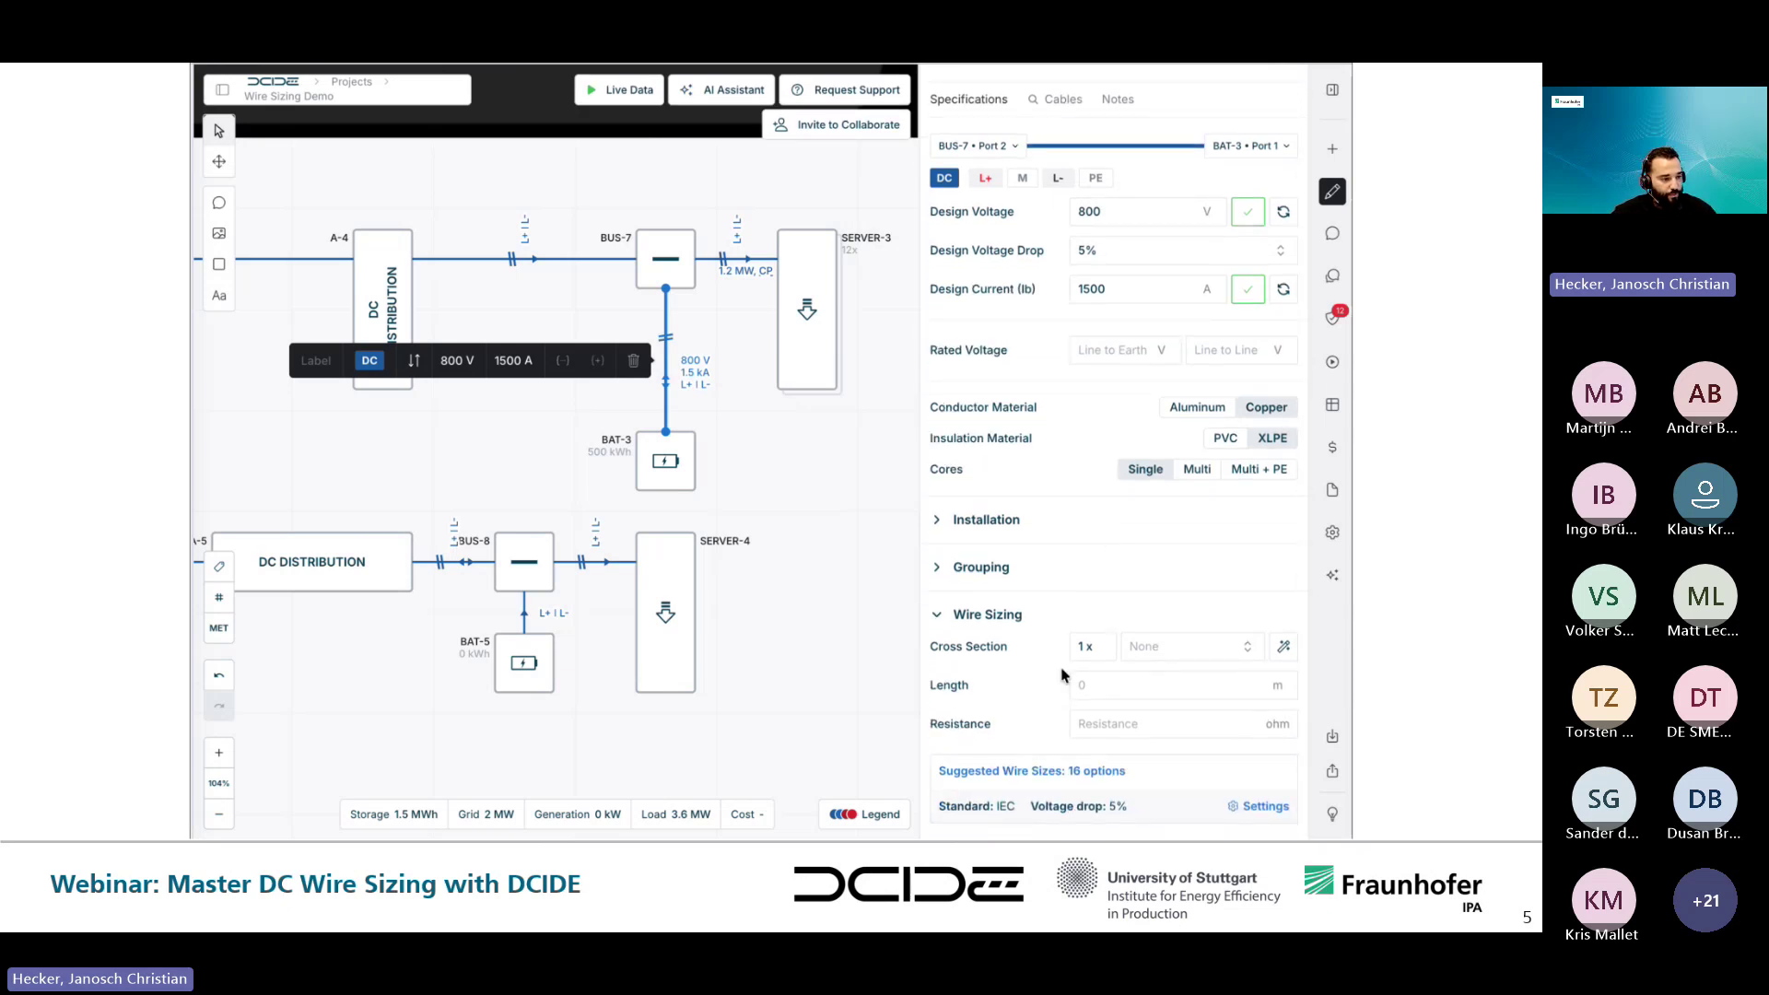
- Expand the cable's suggested wire sizes, led by 6× 300 mm2, and review wire sizing settings unchanged
{"action": "left_click", "coordinate": [1010, 772]}
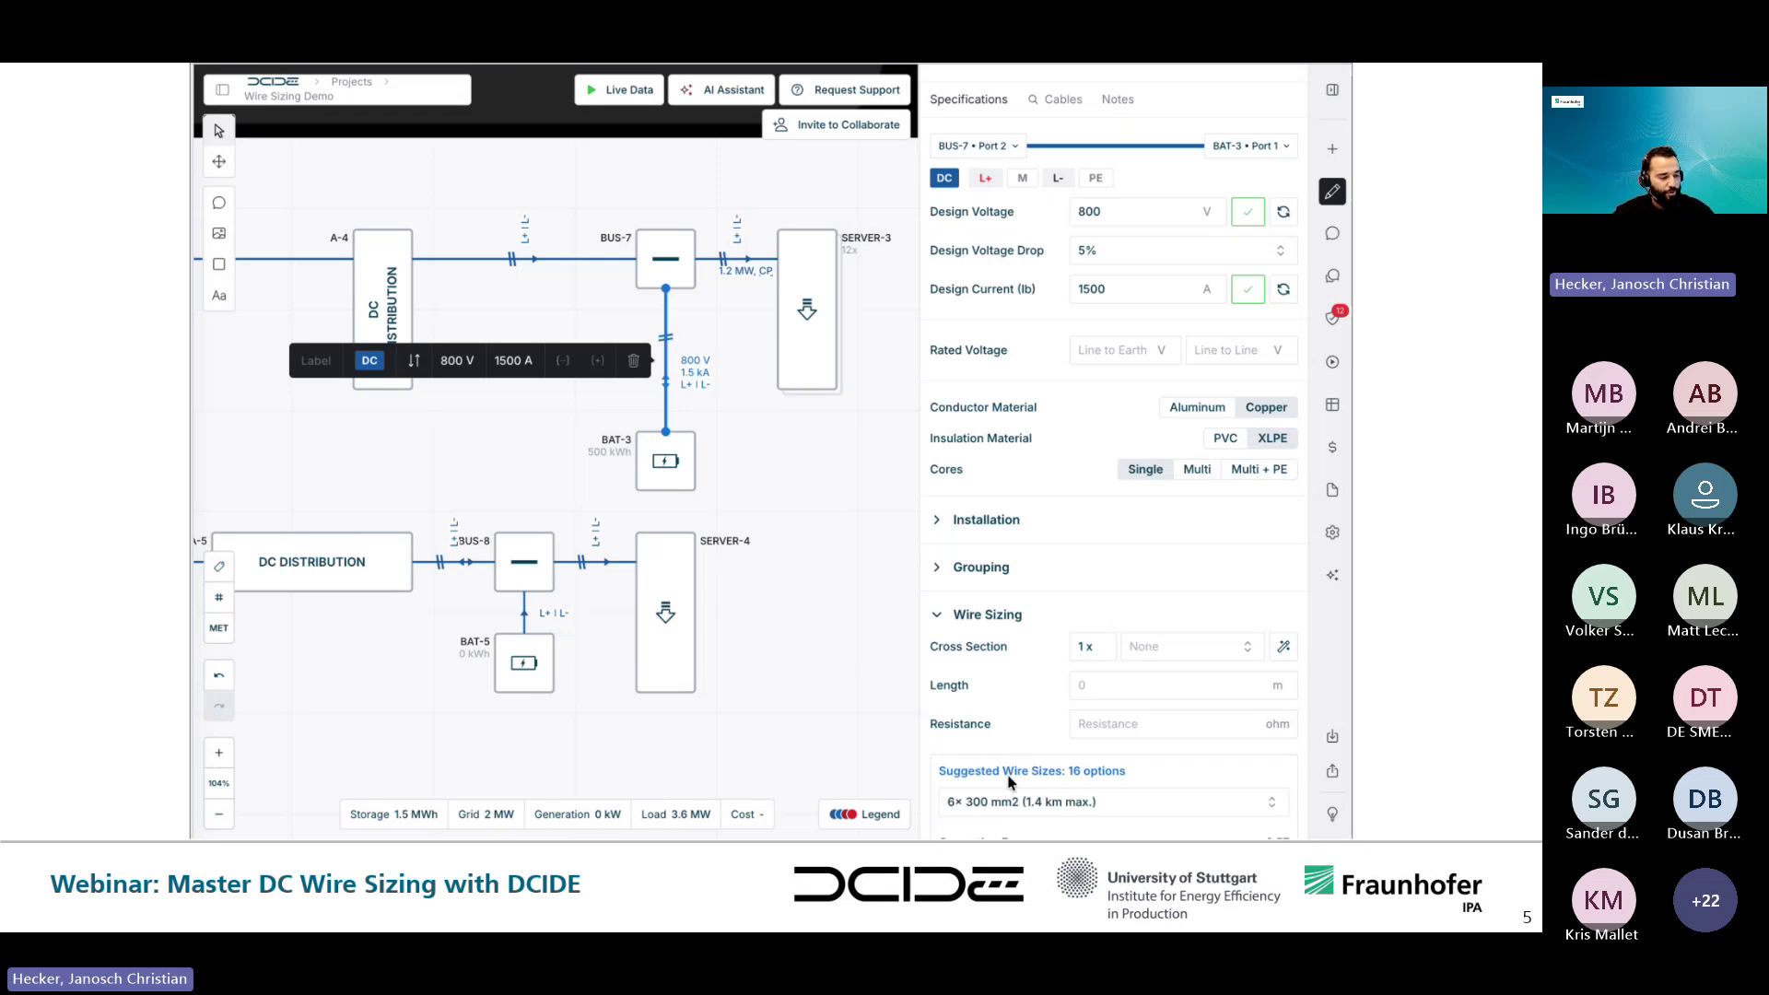
{"action": "scroll", "coordinate": [1010, 781], "scroll_direction": "down", "scroll_amount": 5}
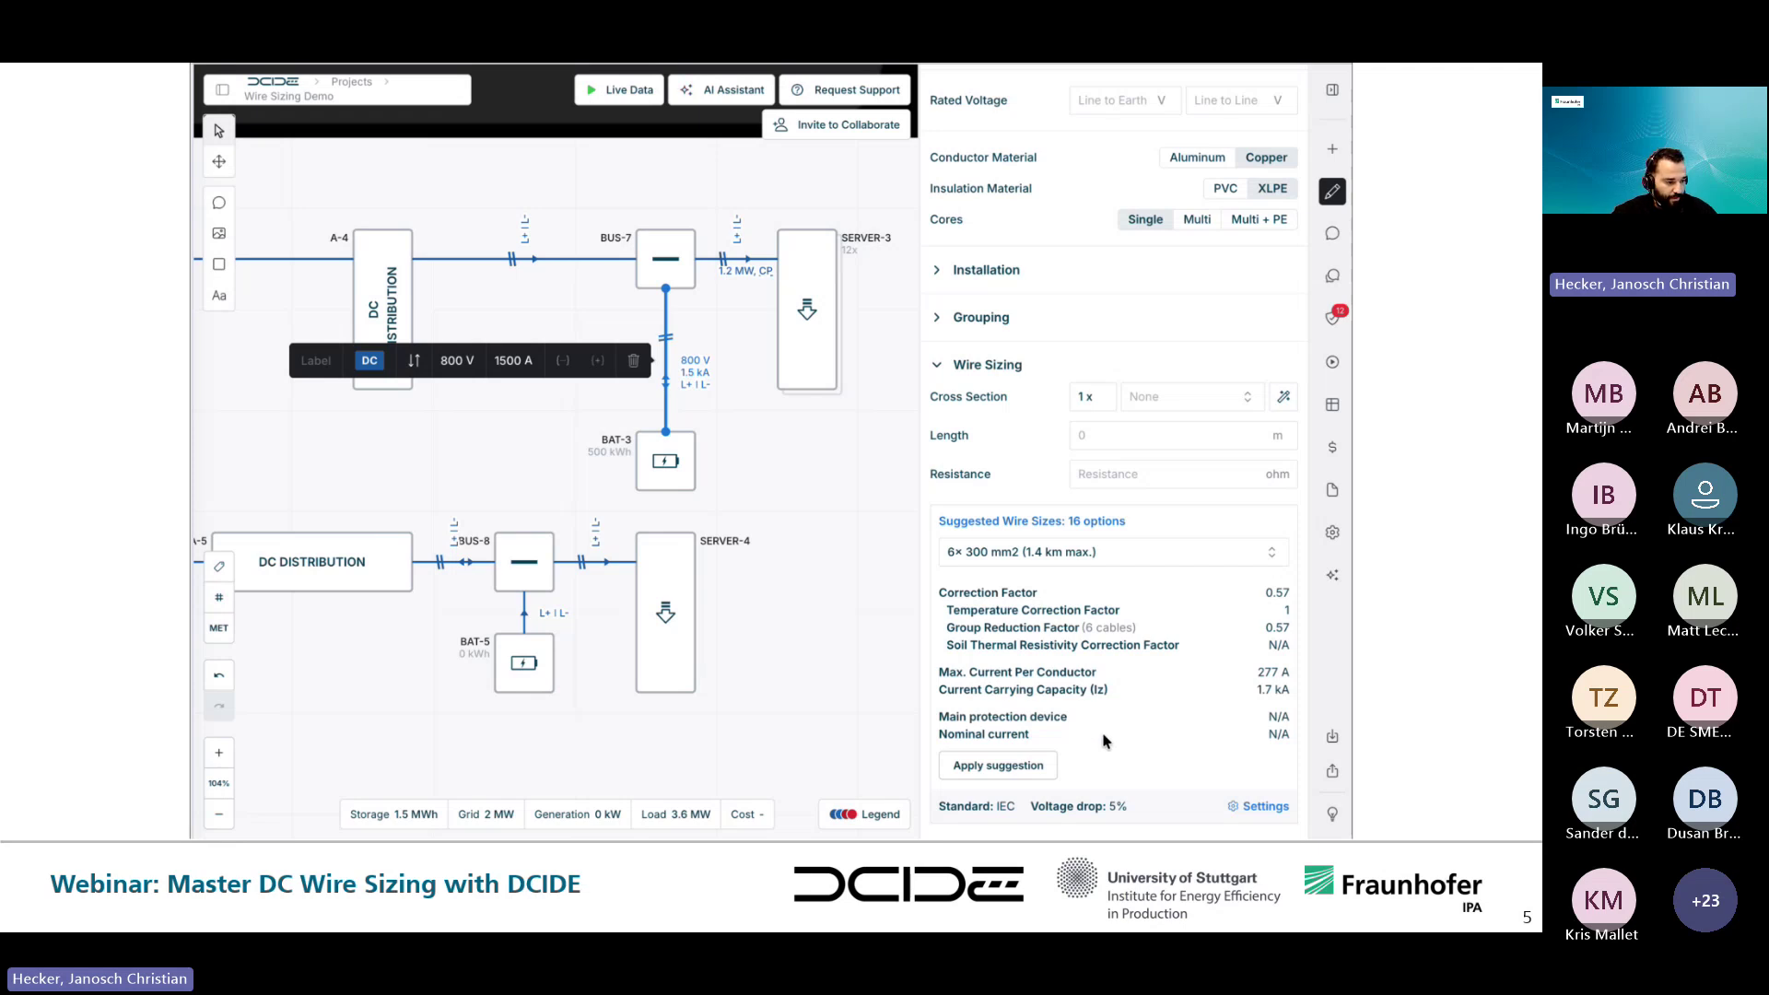
{"action": "left_click", "coordinate": [1259, 808]}
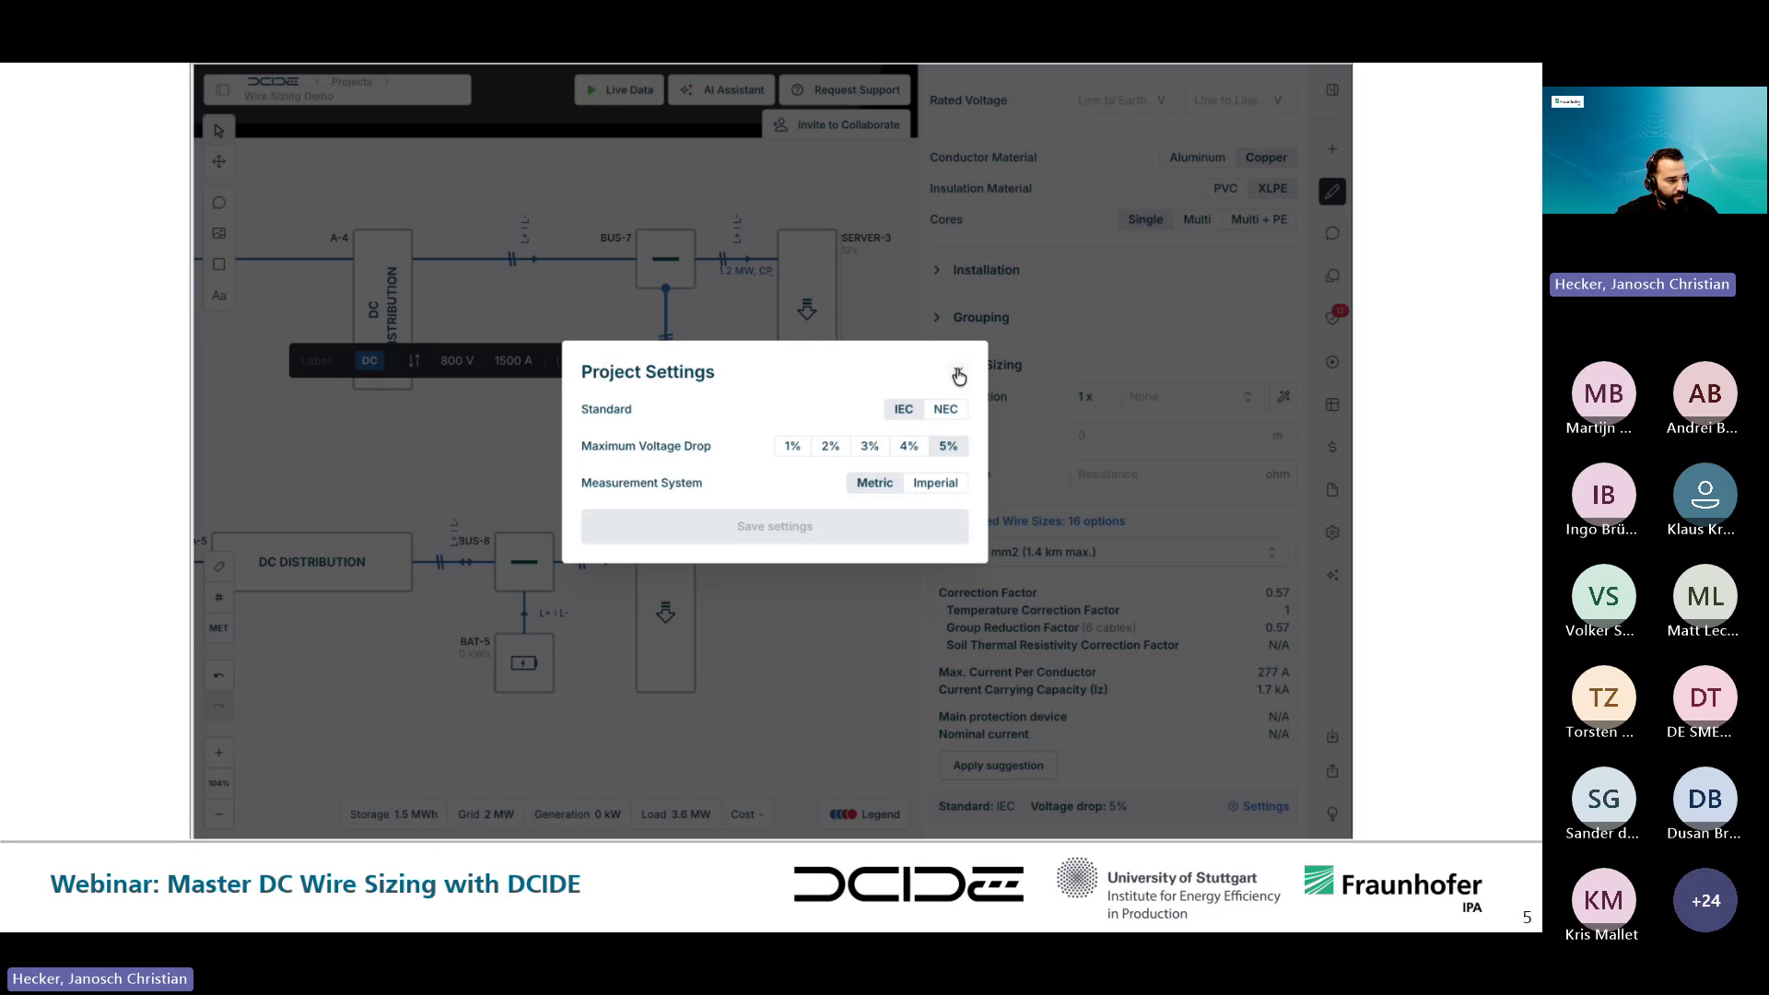
{"action": "left_click", "coordinate": [958, 375]}
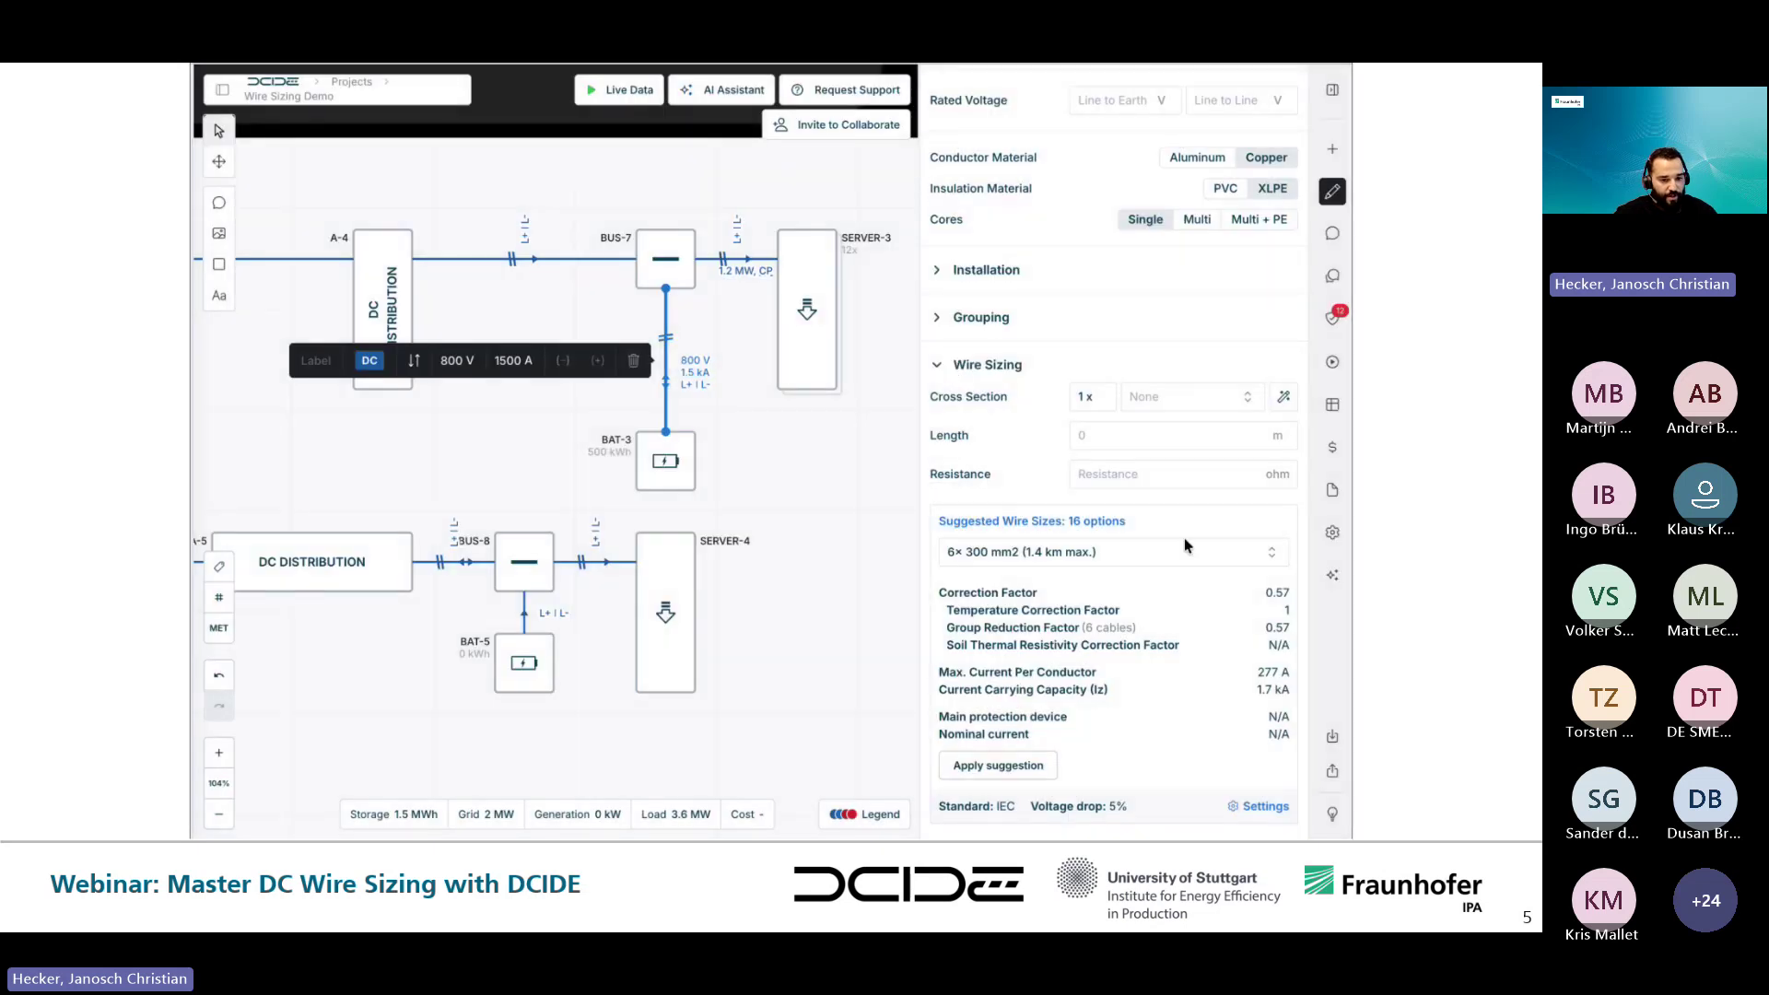
{"action": "left_click", "coordinate": [1123, 551]}
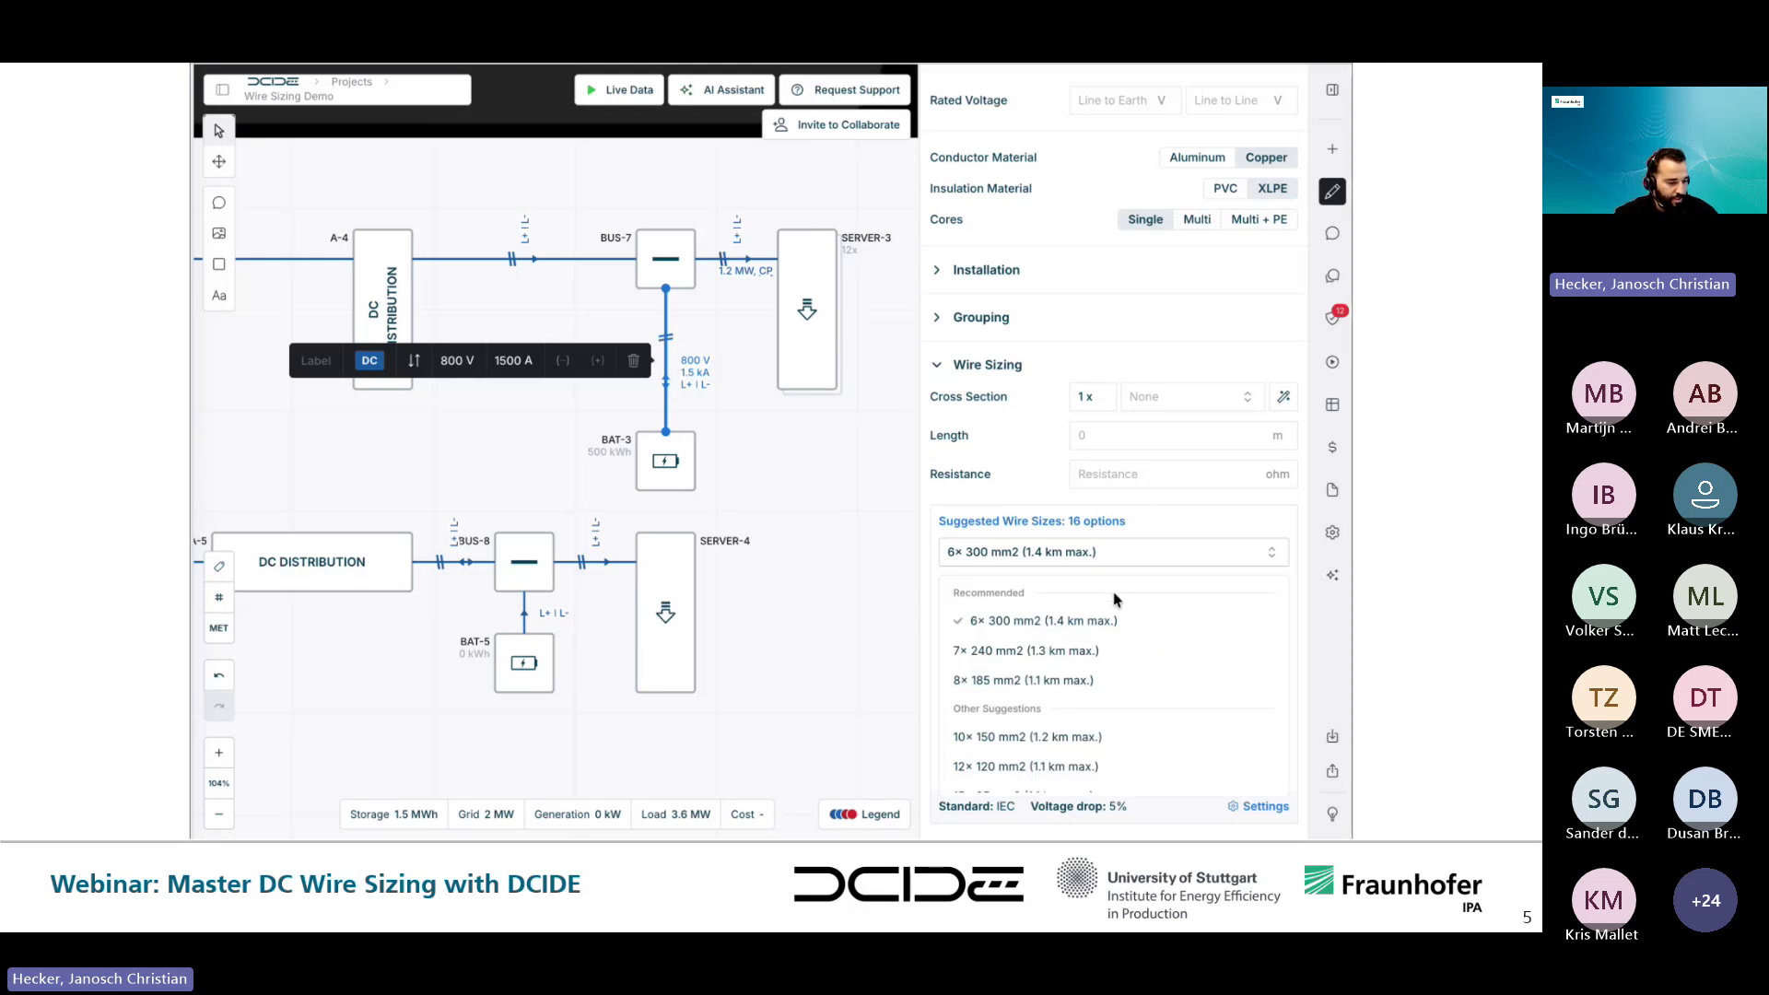
{"action": "scroll", "coordinate": [1072, 722], "scroll_direction": "down", "scroll_amount": 8}
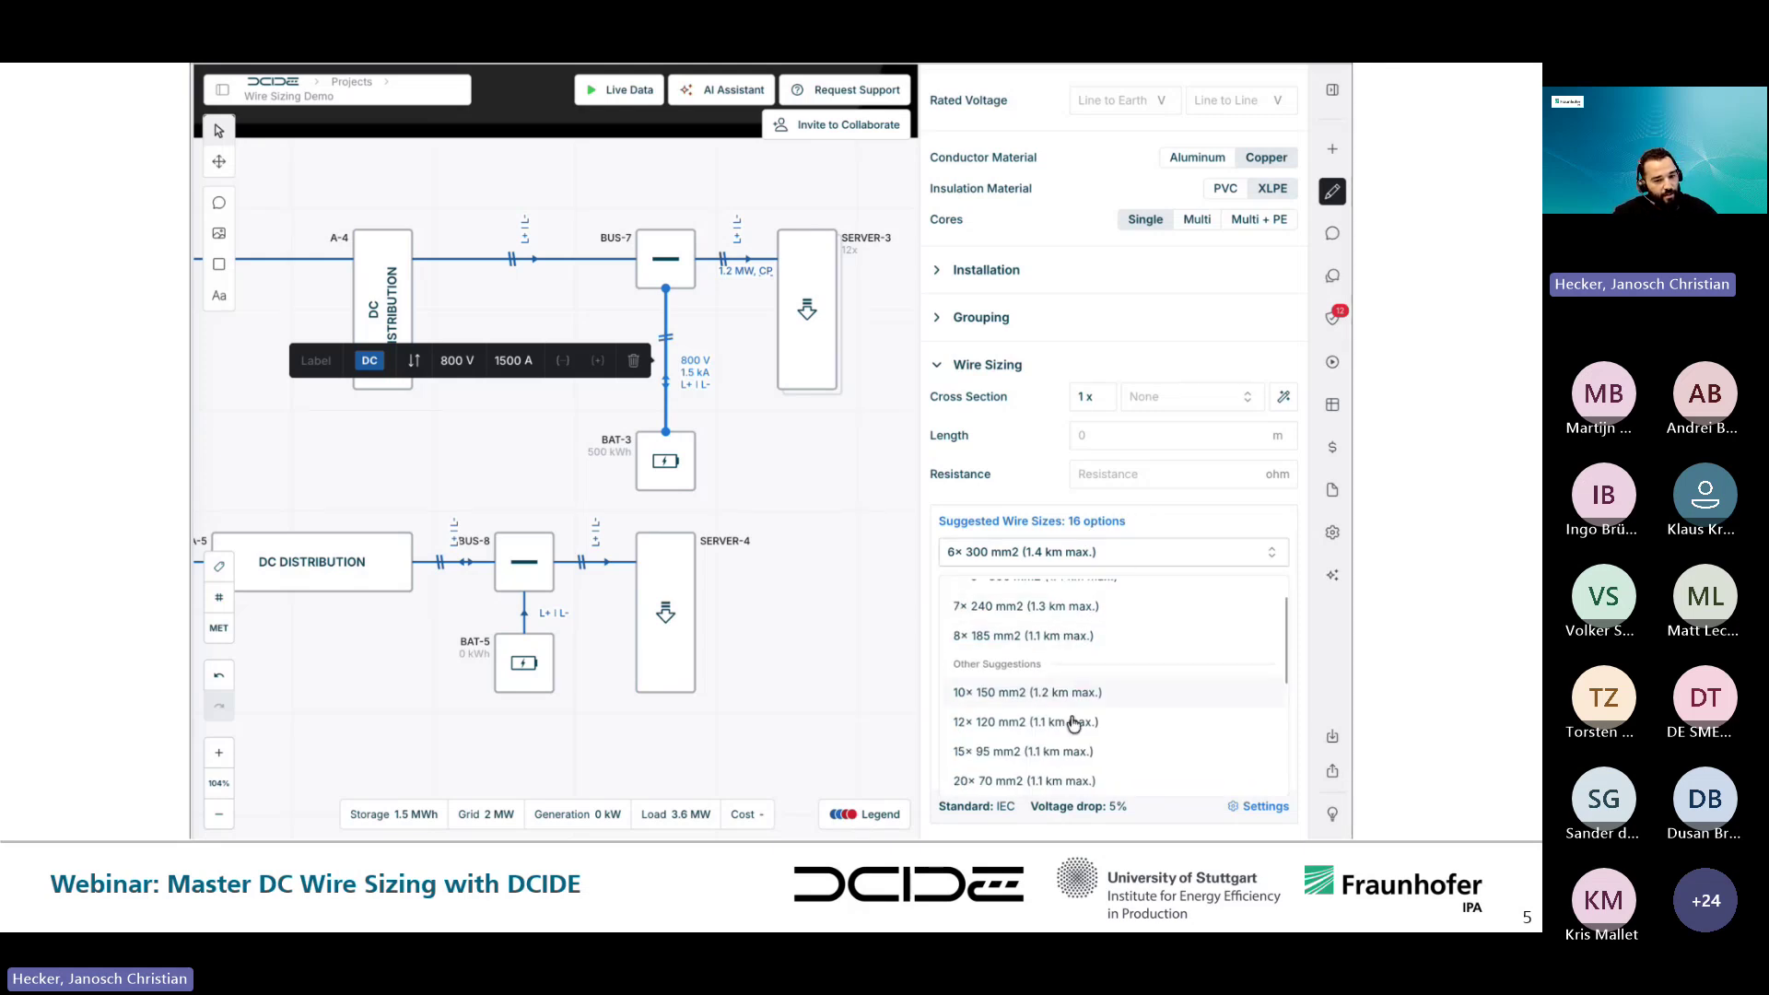
{"action": "scroll", "coordinate": [1072, 722], "scroll_direction": "down", "scroll_amount": 2}
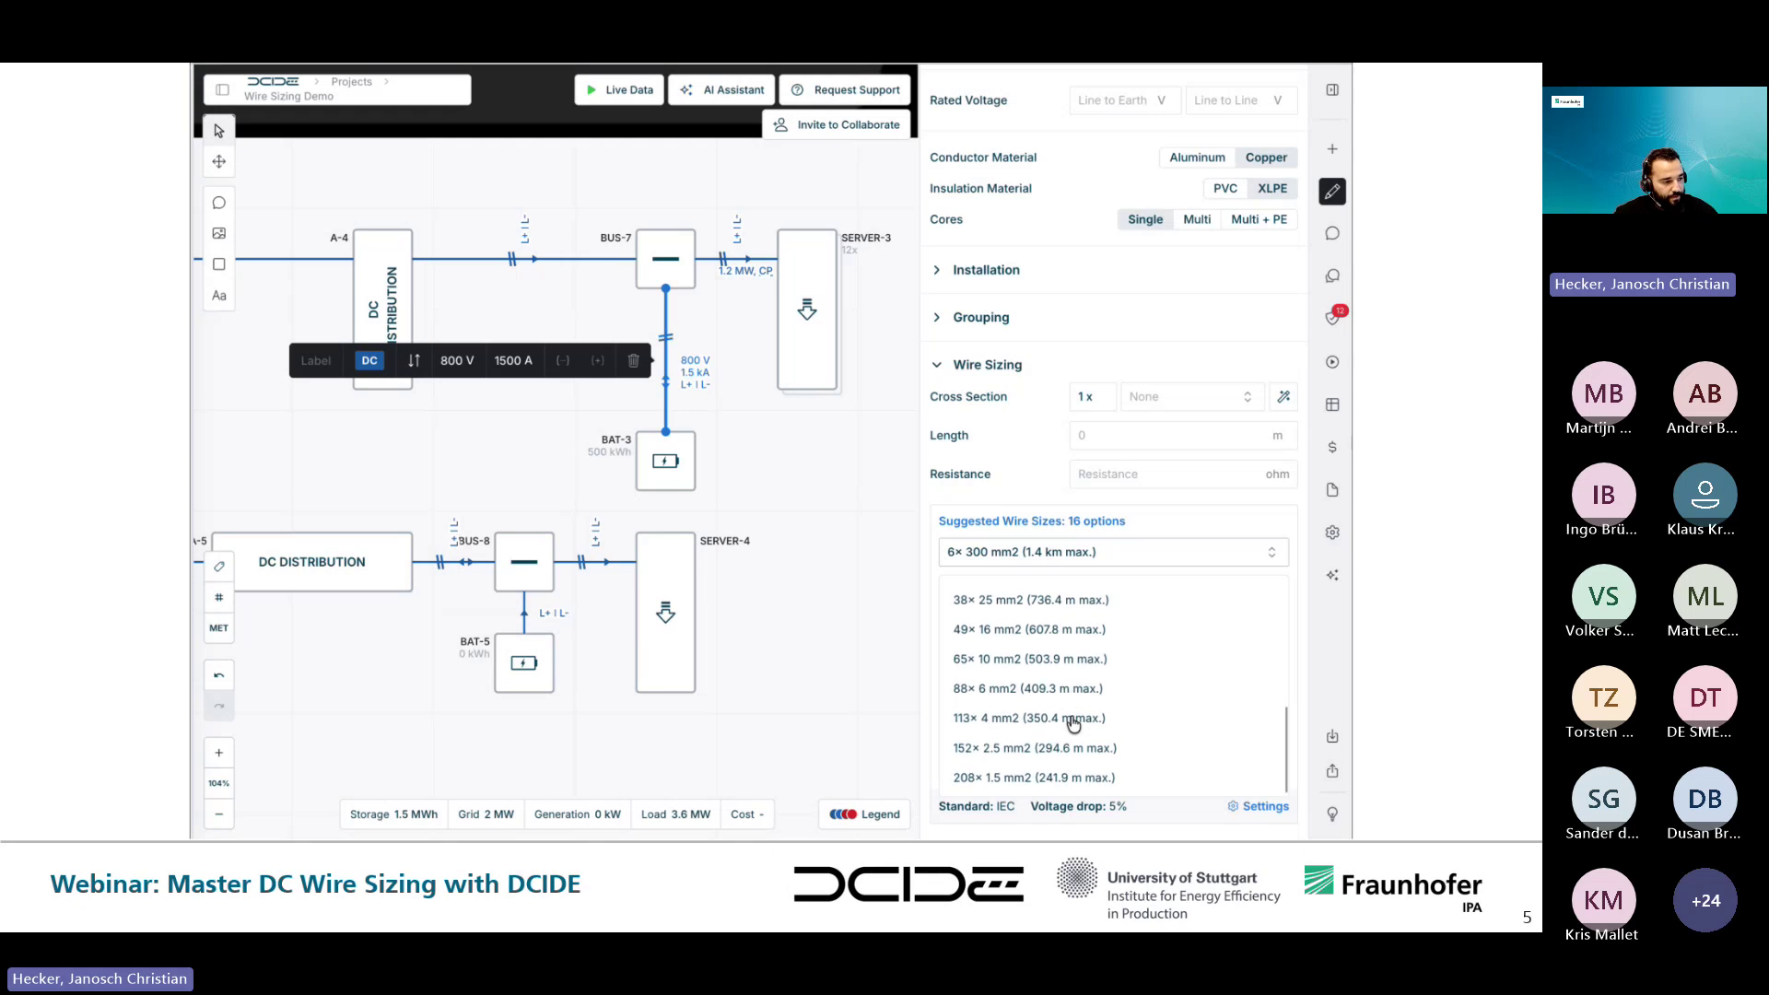
{"action": "scroll", "coordinate": [1072, 722], "scroll_direction": "up", "scroll_amount": 8}
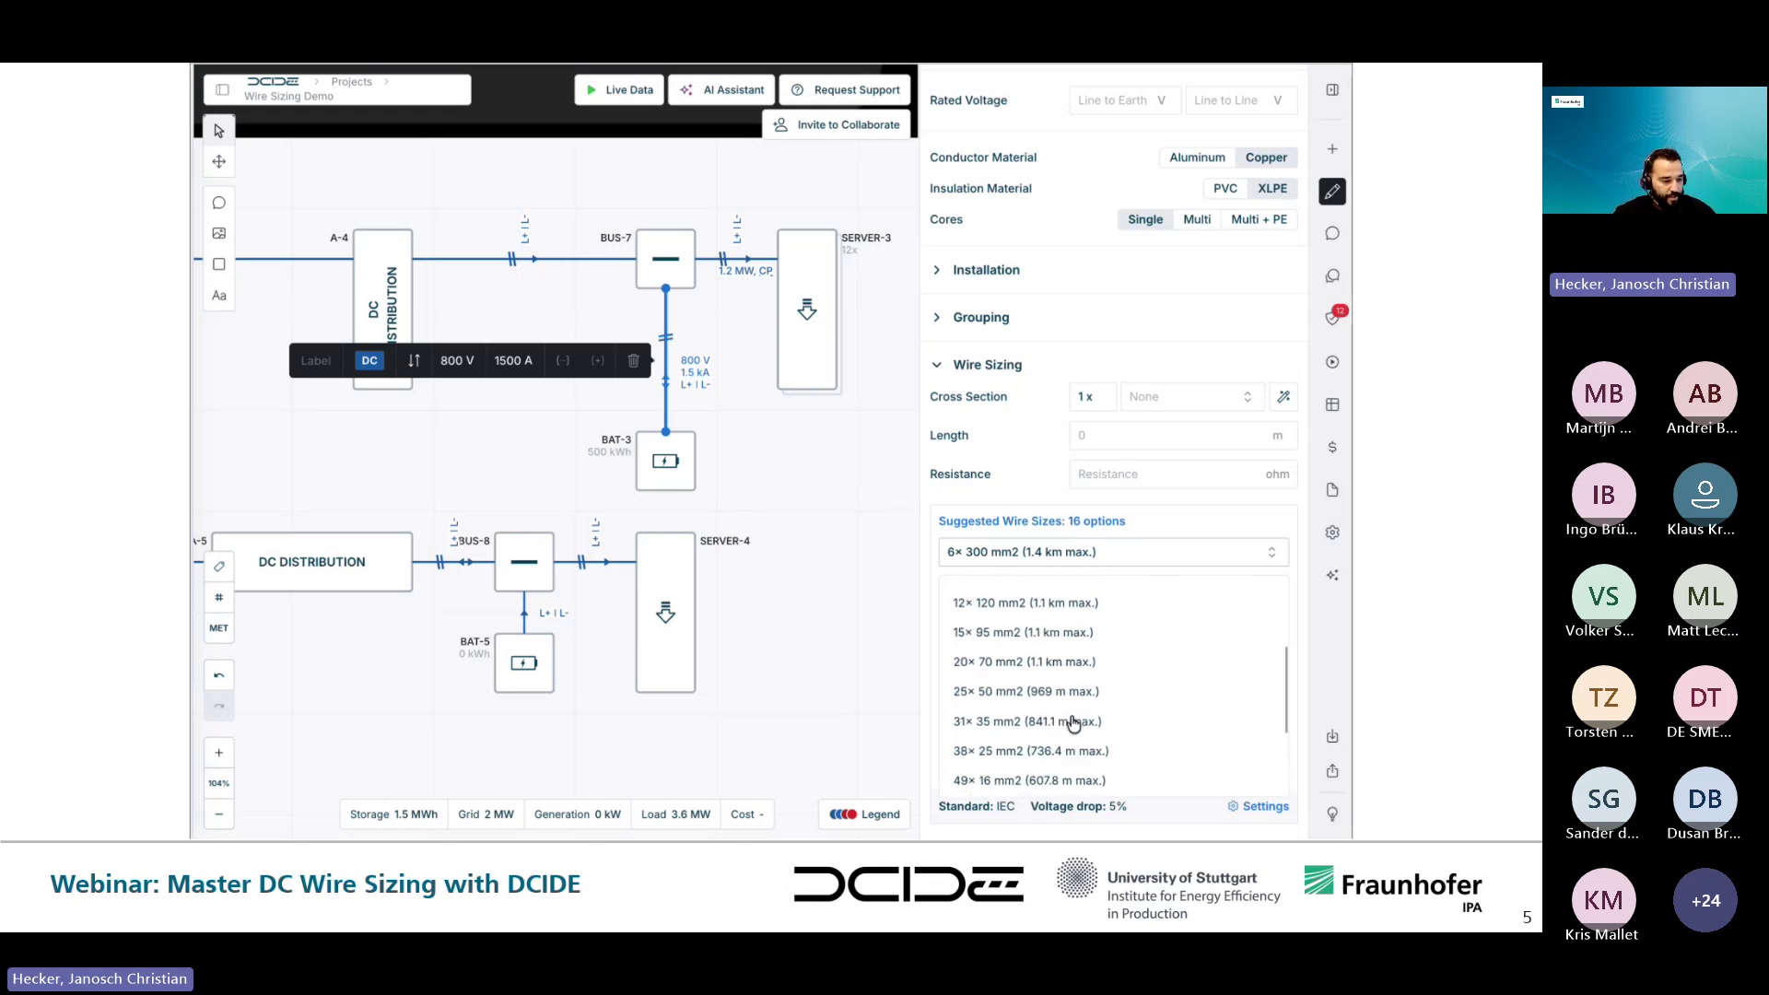
{"action": "scroll", "coordinate": [1072, 723], "scroll_direction": "up", "scroll_amount": 2}
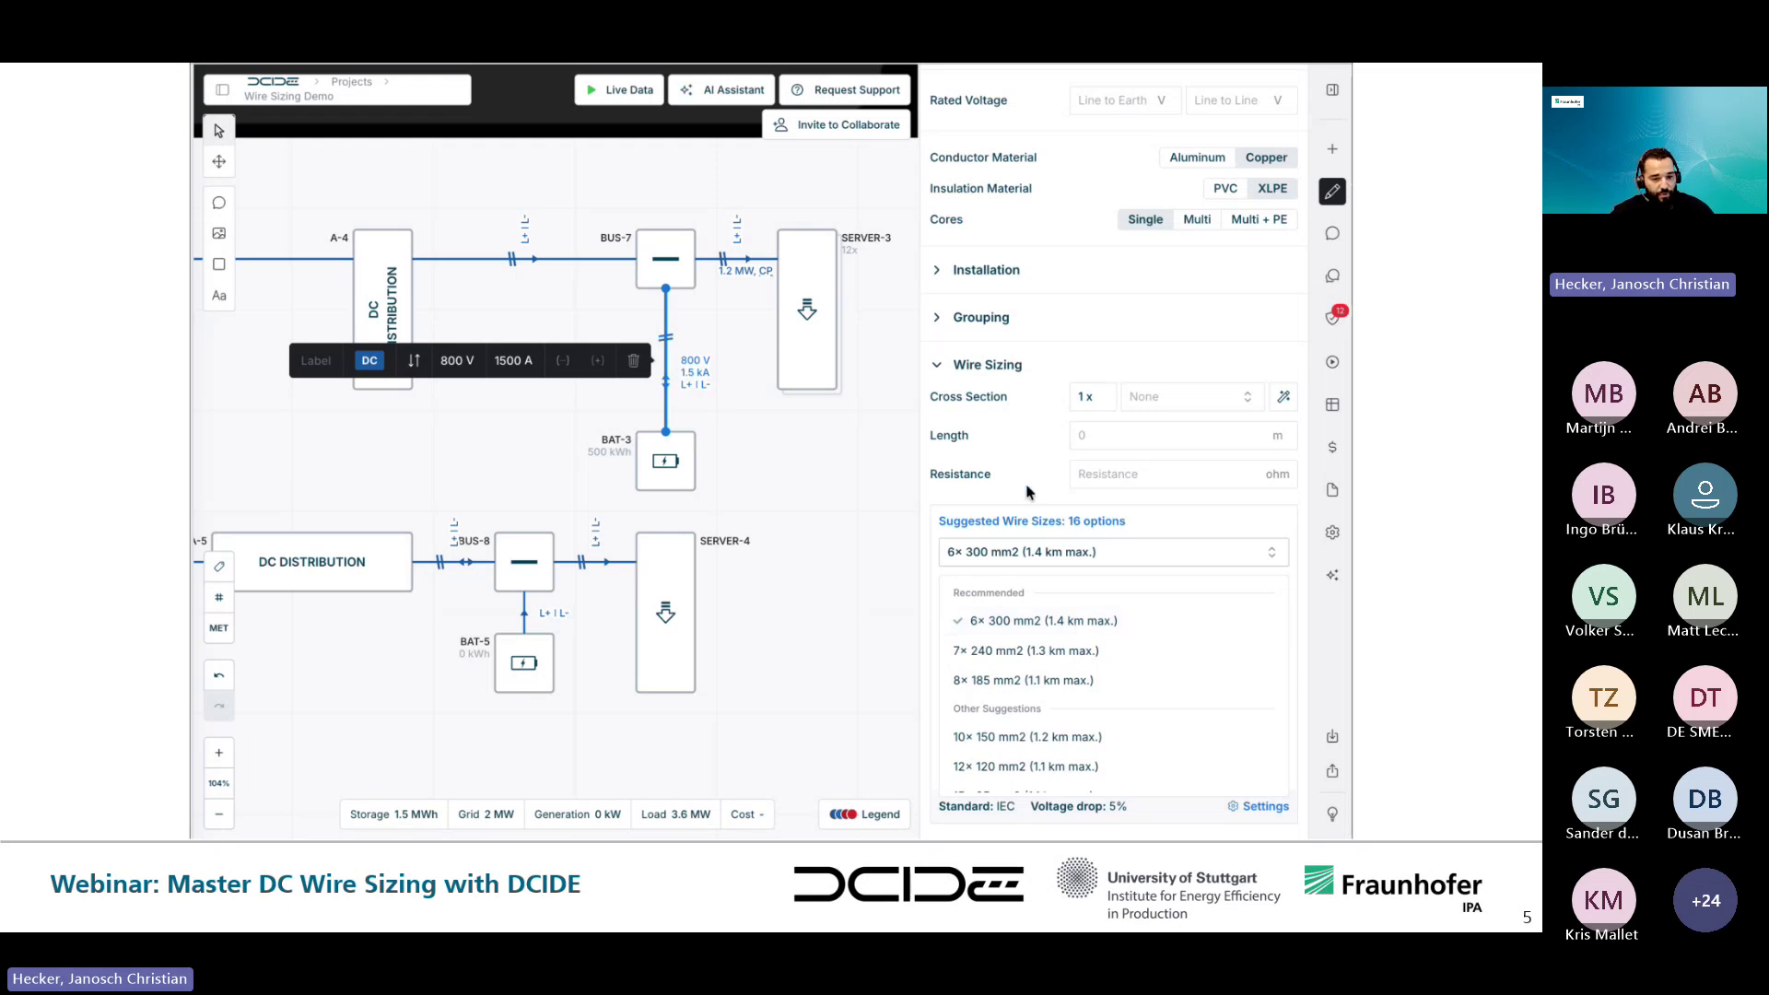
{"action": "left_click", "coordinate": [987, 363]}
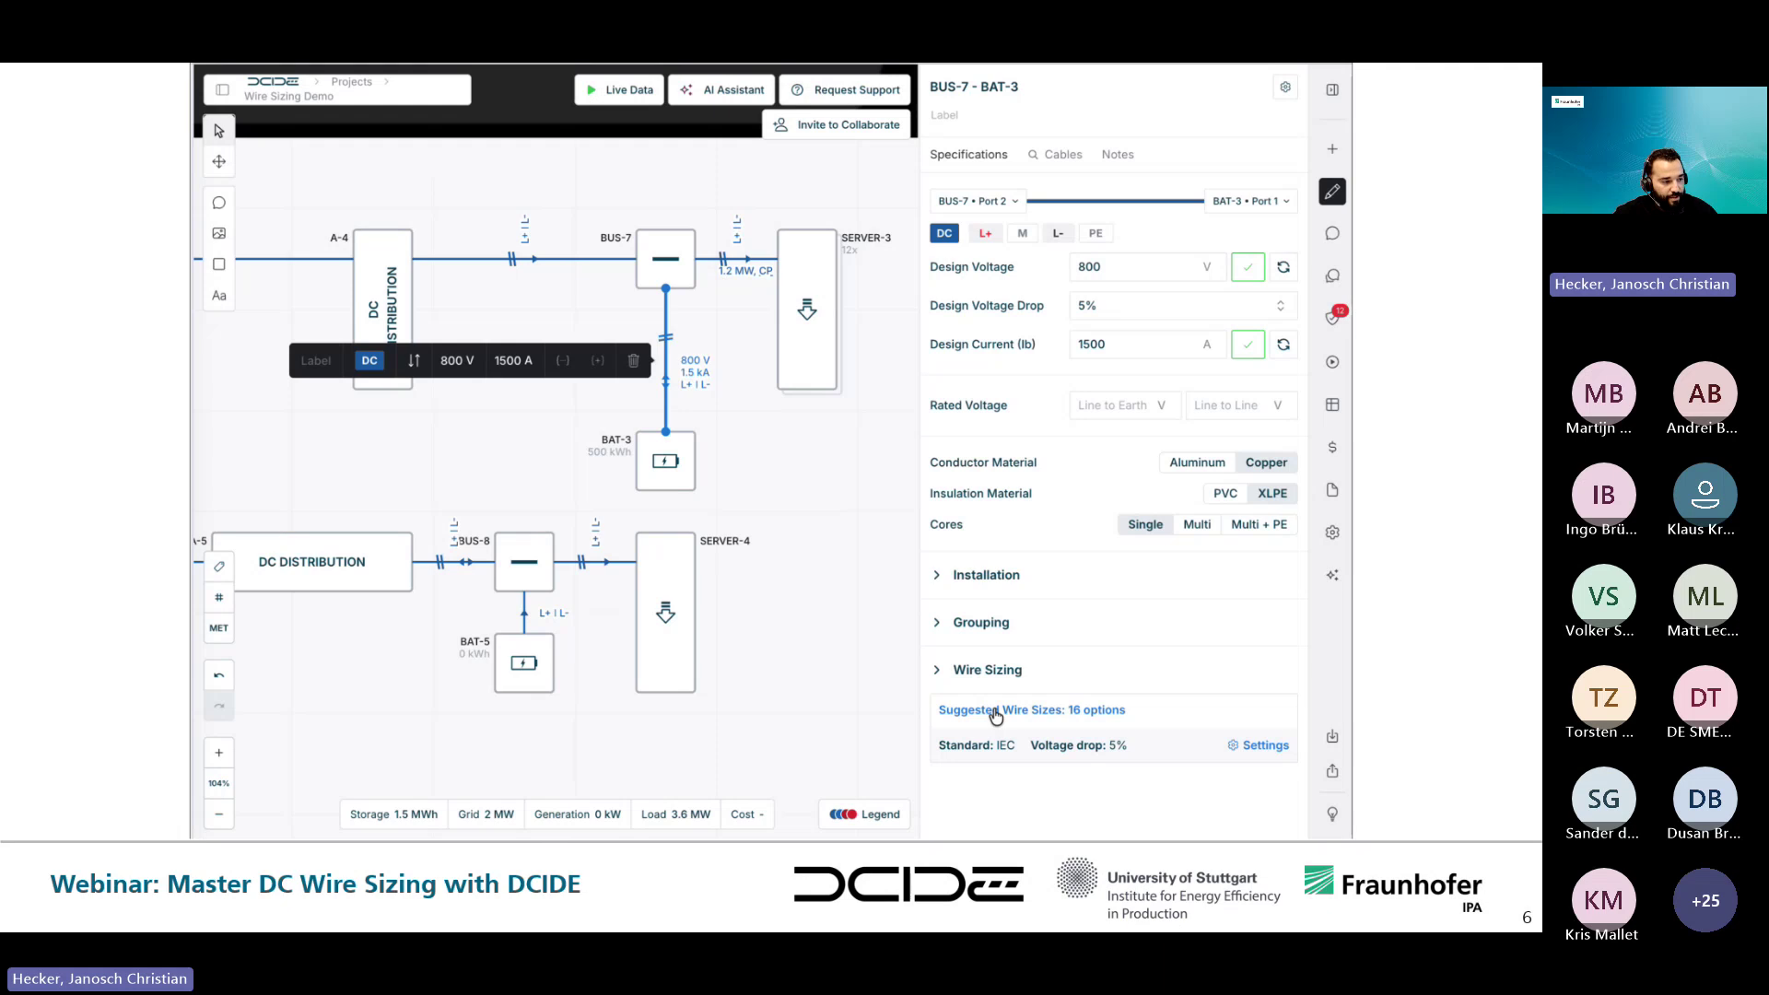
{"action": "left_click", "coordinate": [995, 711]}
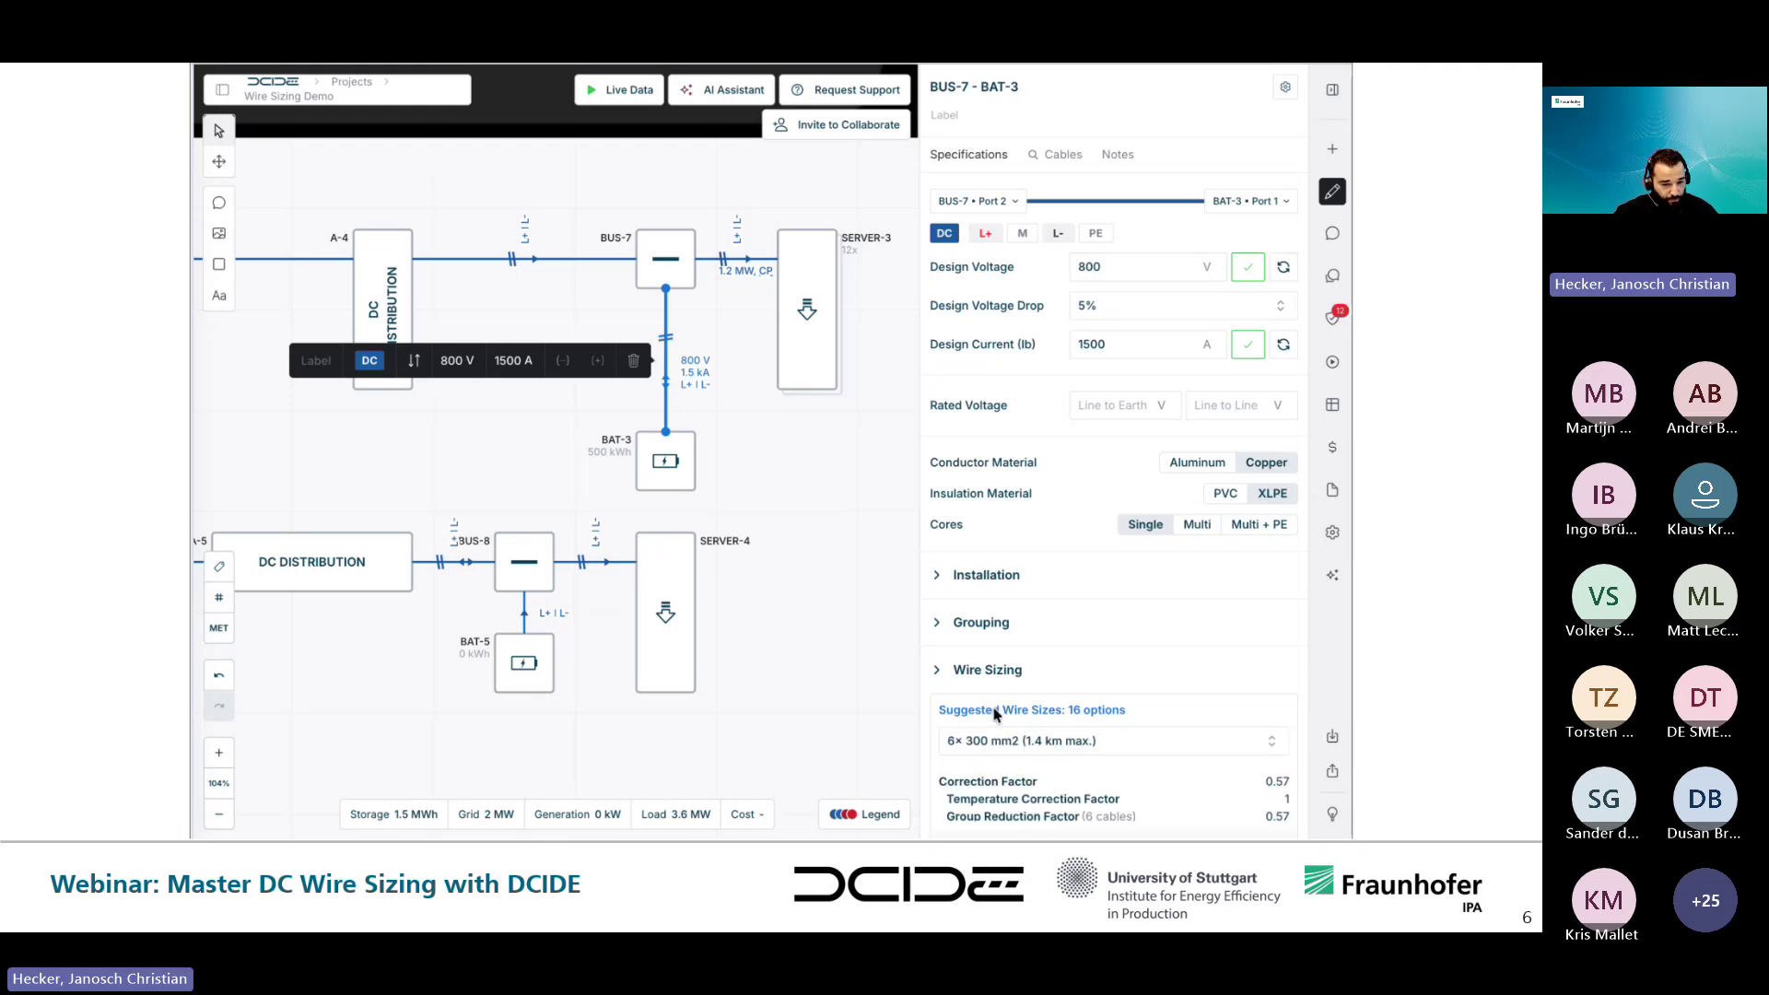
{"action": "scroll", "coordinate": [995, 712], "scroll_direction": "down", "scroll_amount": 2}
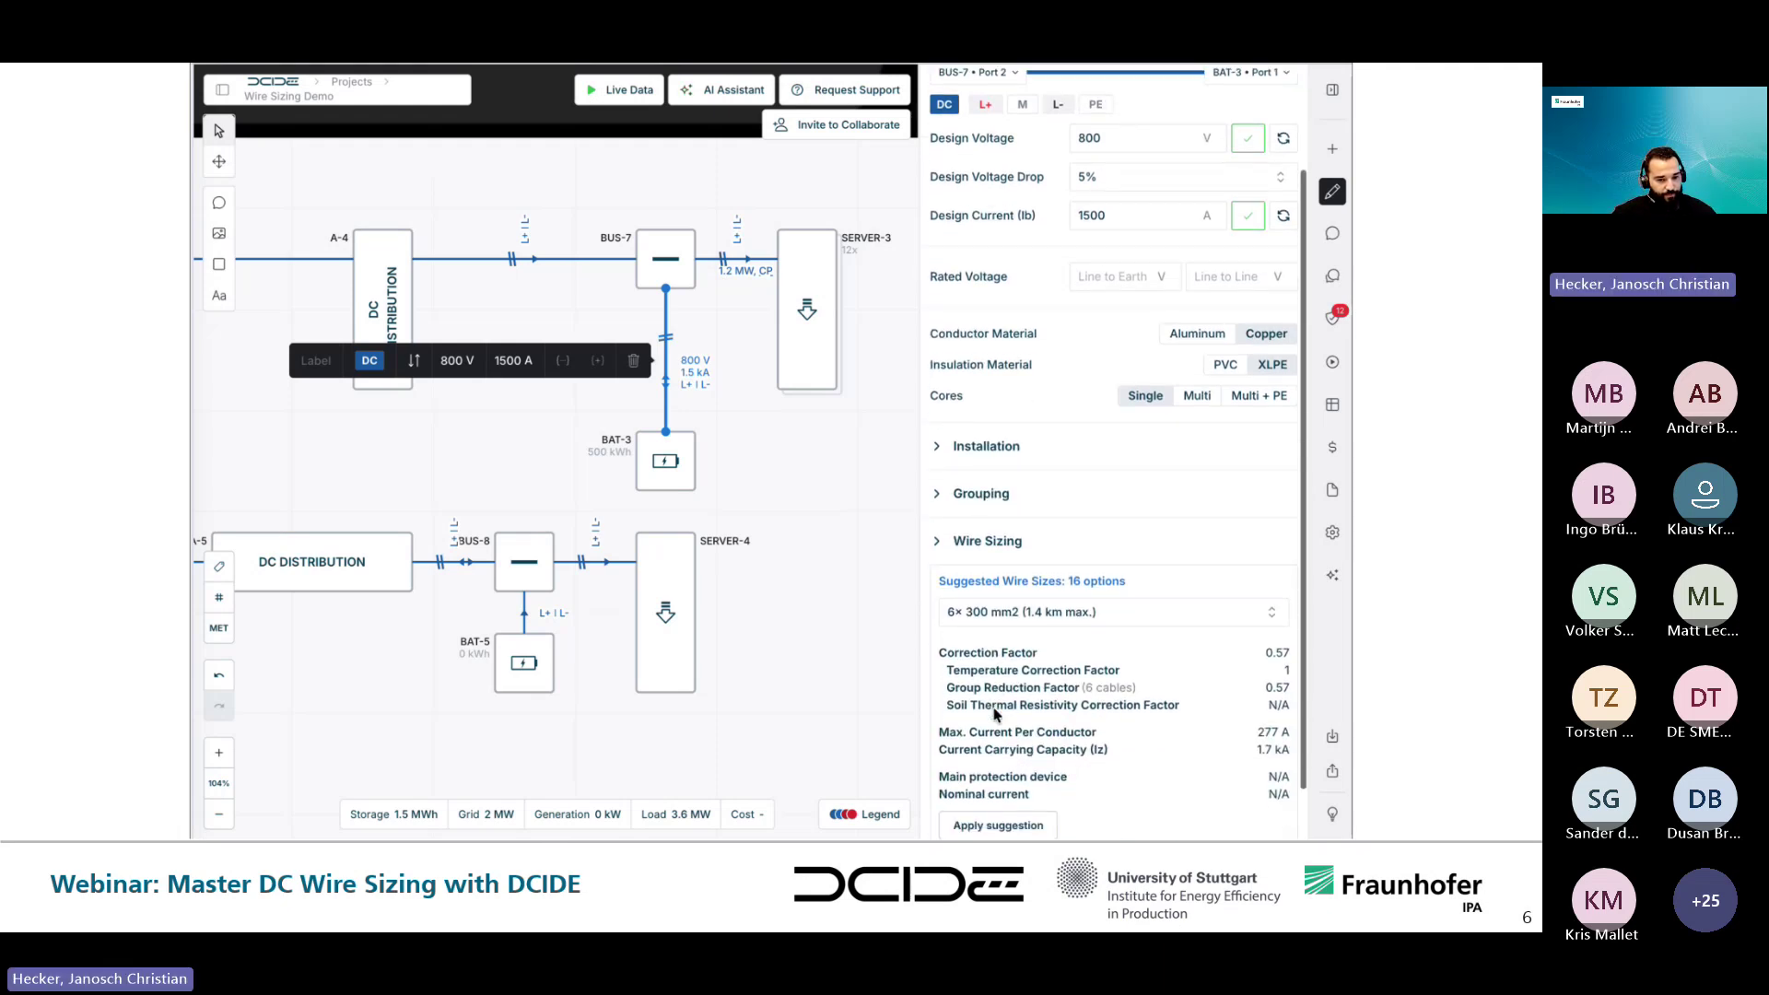
{"action": "scroll", "coordinate": [995, 712], "scroll_direction": "down", "scroll_amount": 1}
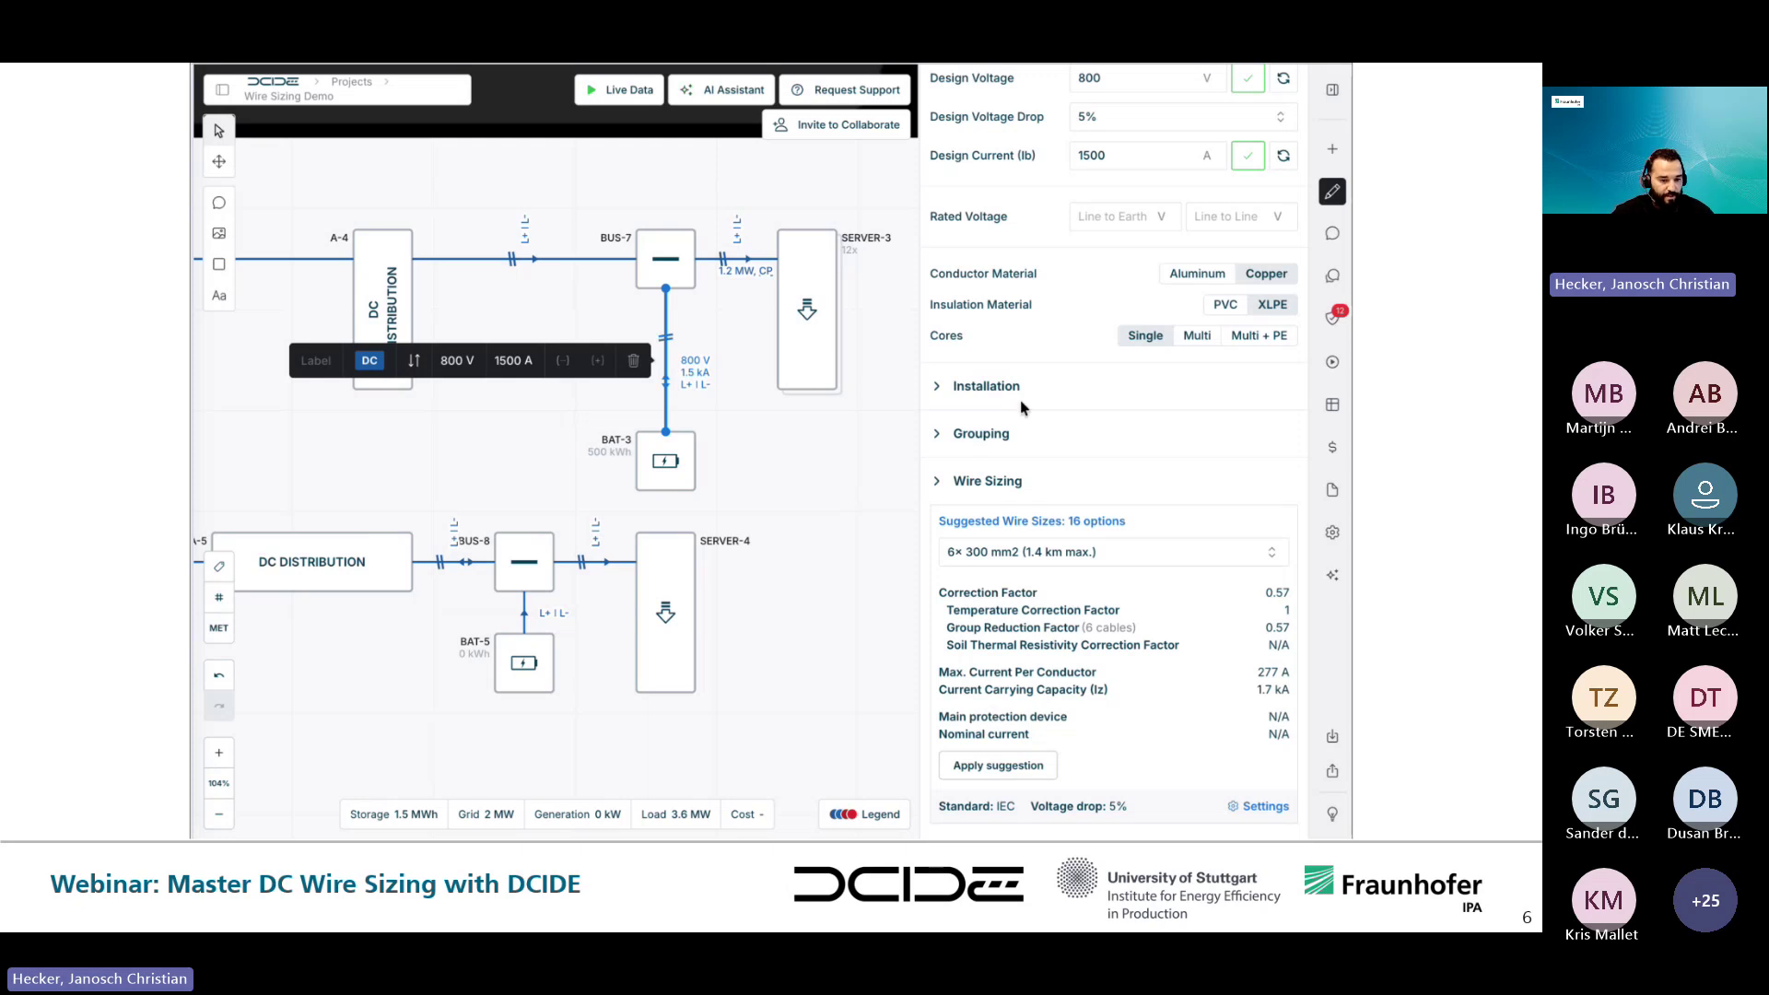
- Set the cable's installation method to 34 'On ladder', cutting suggestions to 10 led by 3× 300 mm2
{"action": "left_click", "coordinate": [996, 386]}
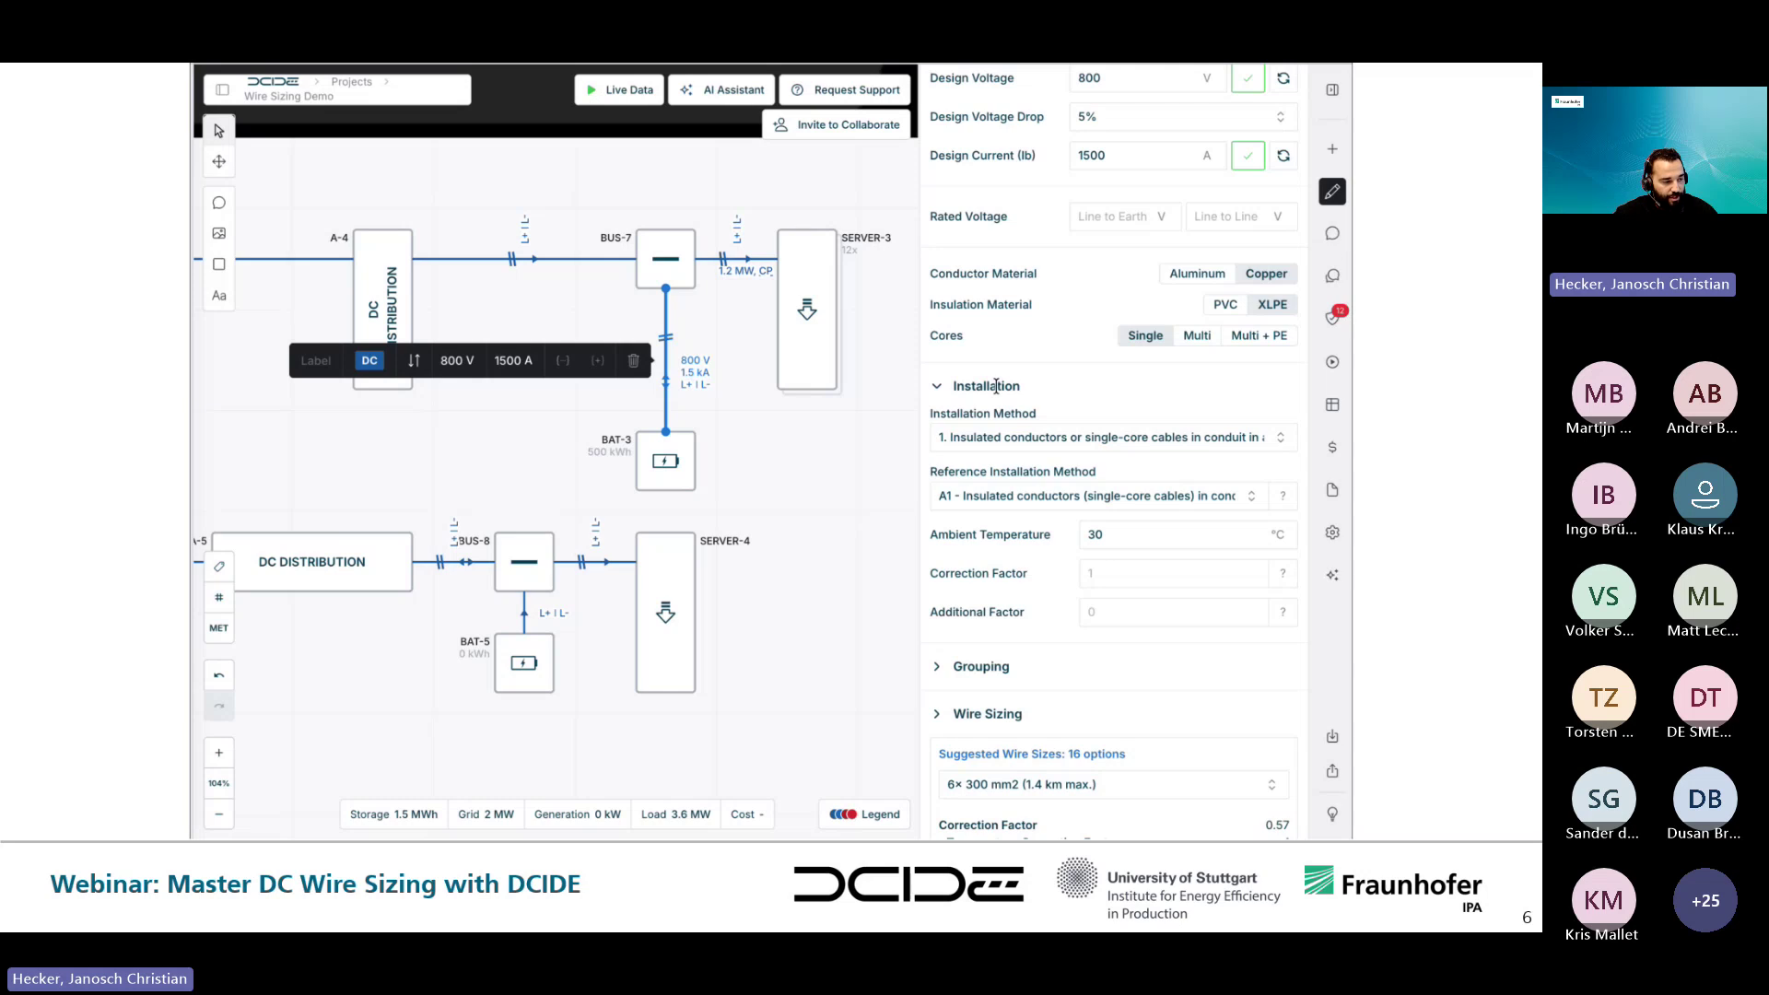
{"action": "left_click", "coordinate": [998, 438]}
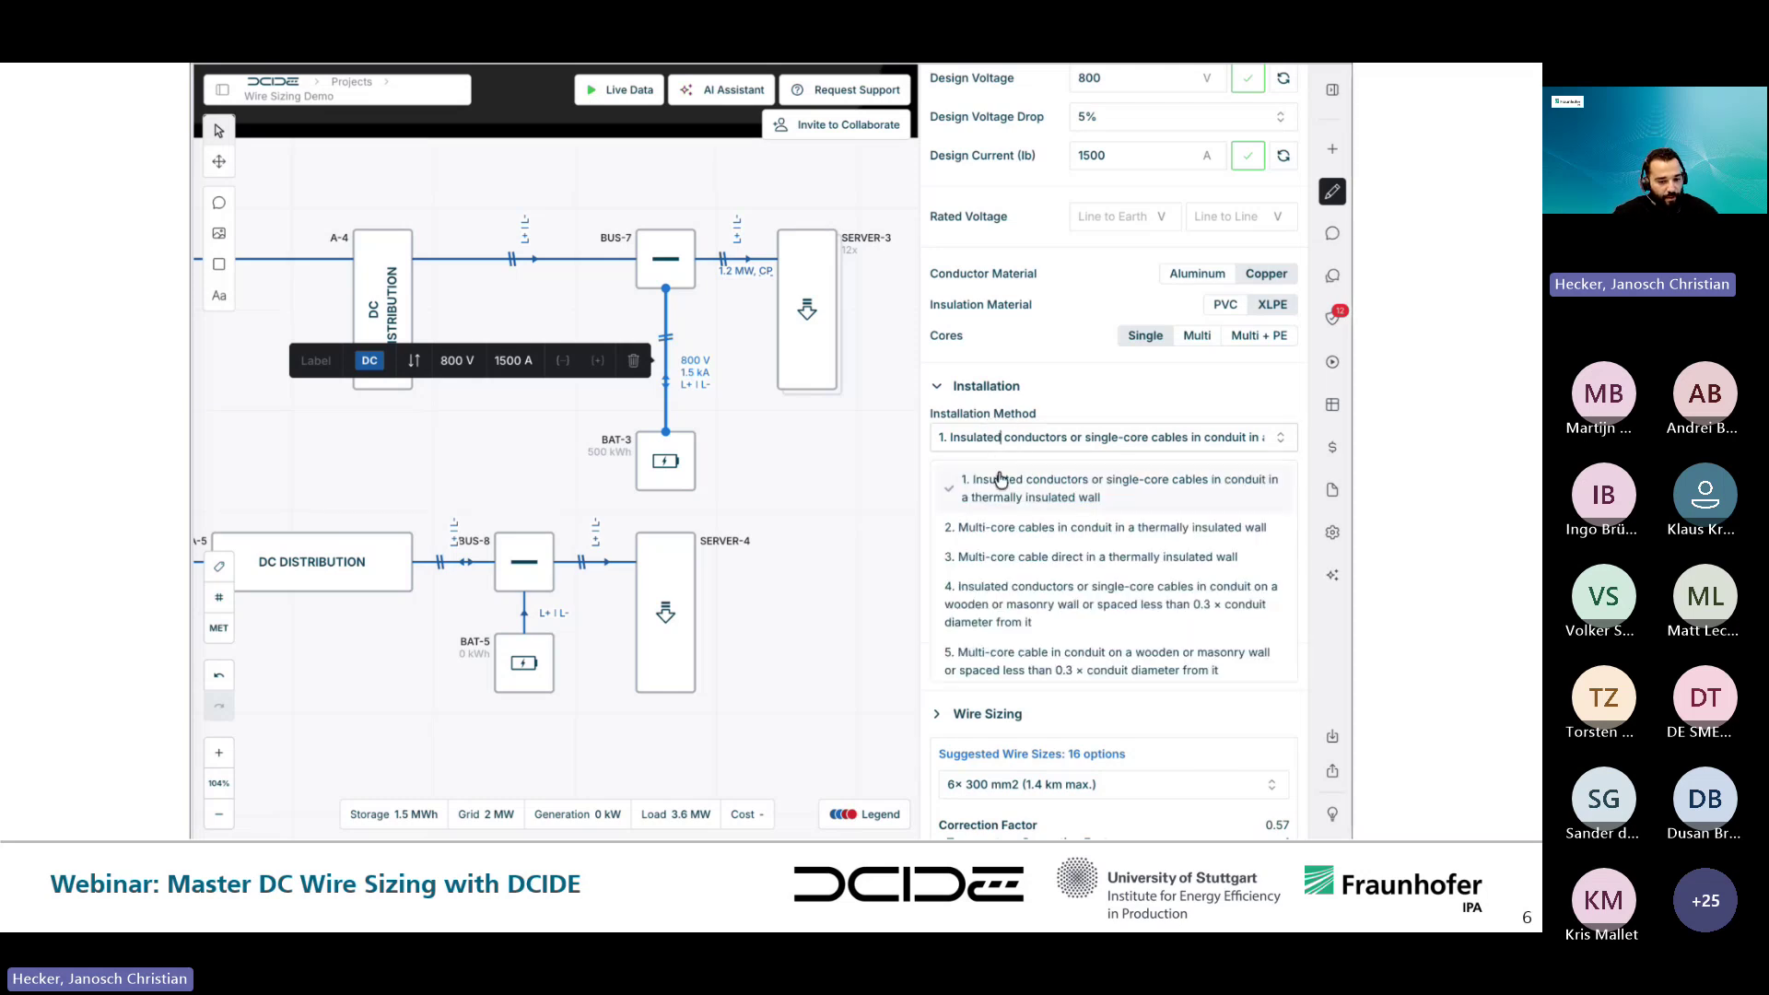
{"action": "scroll", "coordinate": [991, 608], "scroll_direction": "down", "scroll_amount": 5}
{"action": "scroll", "coordinate": [992, 615], "scroll_direction": "down", "scroll_amount": 8}
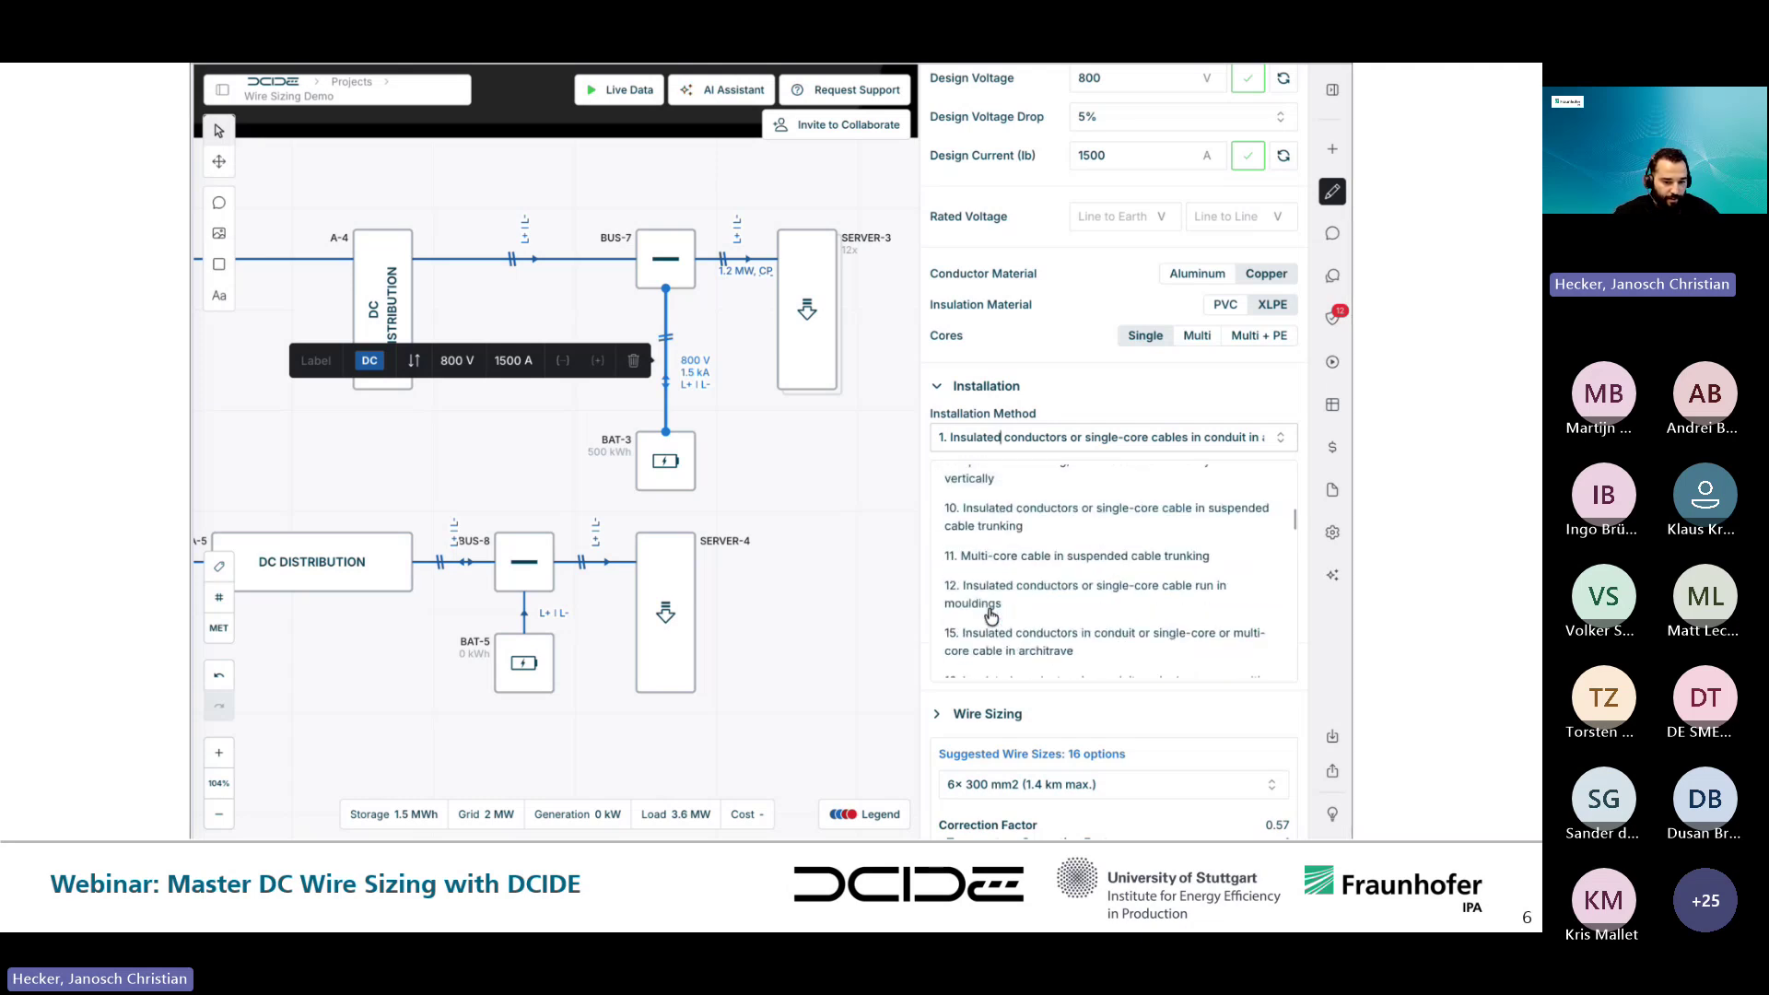
{"action": "scroll", "coordinate": [991, 615], "scroll_direction": "down", "scroll_amount": 6}
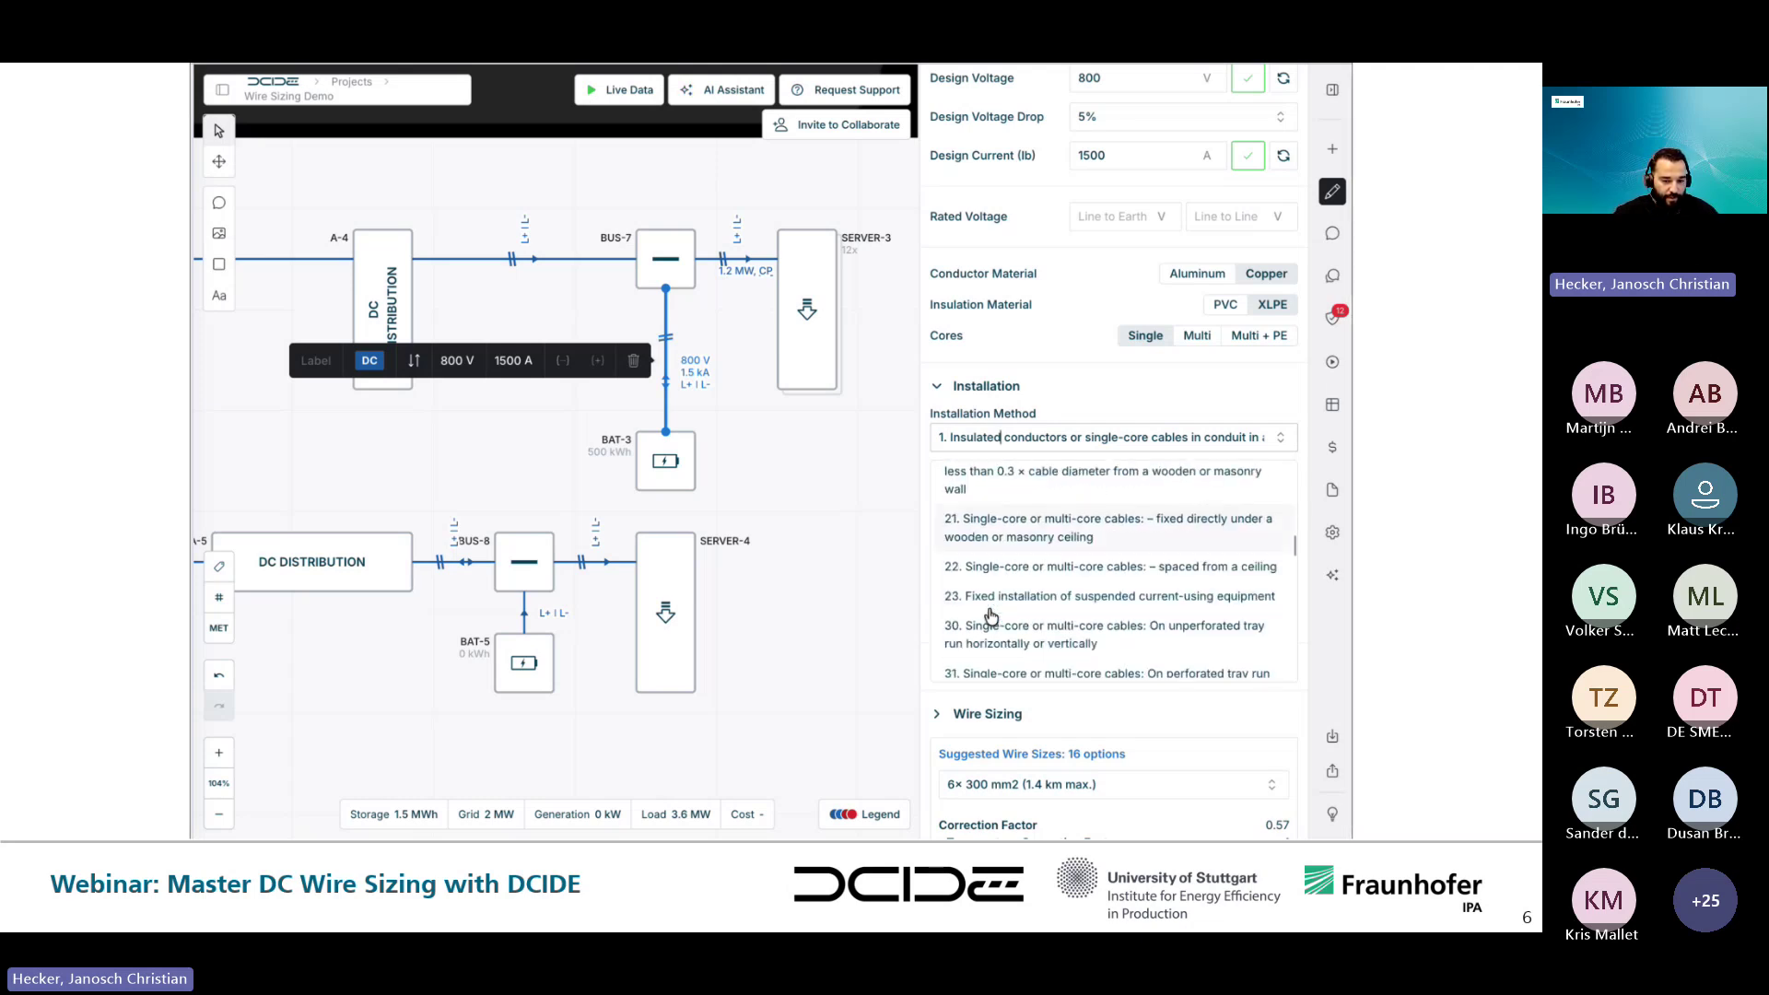
{"action": "scroll", "coordinate": [992, 615], "scroll_direction": "down", "scroll_amount": 1}
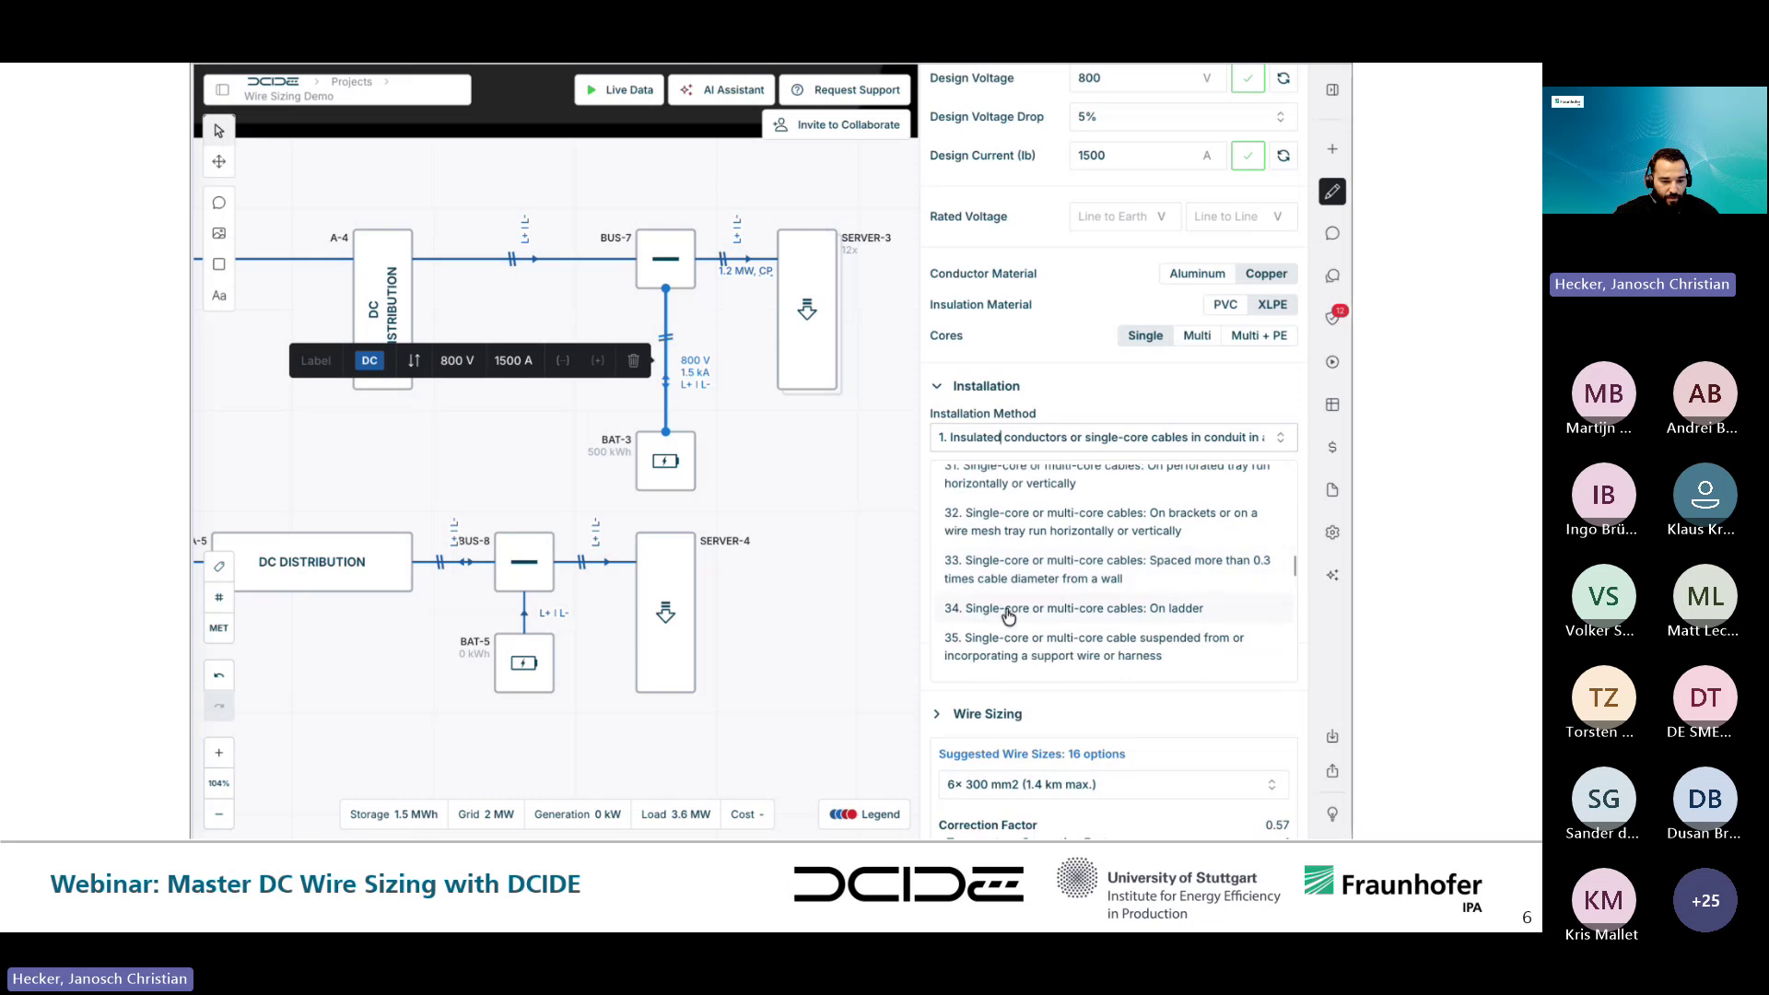
{"action": "left_click", "coordinate": [1015, 610]}
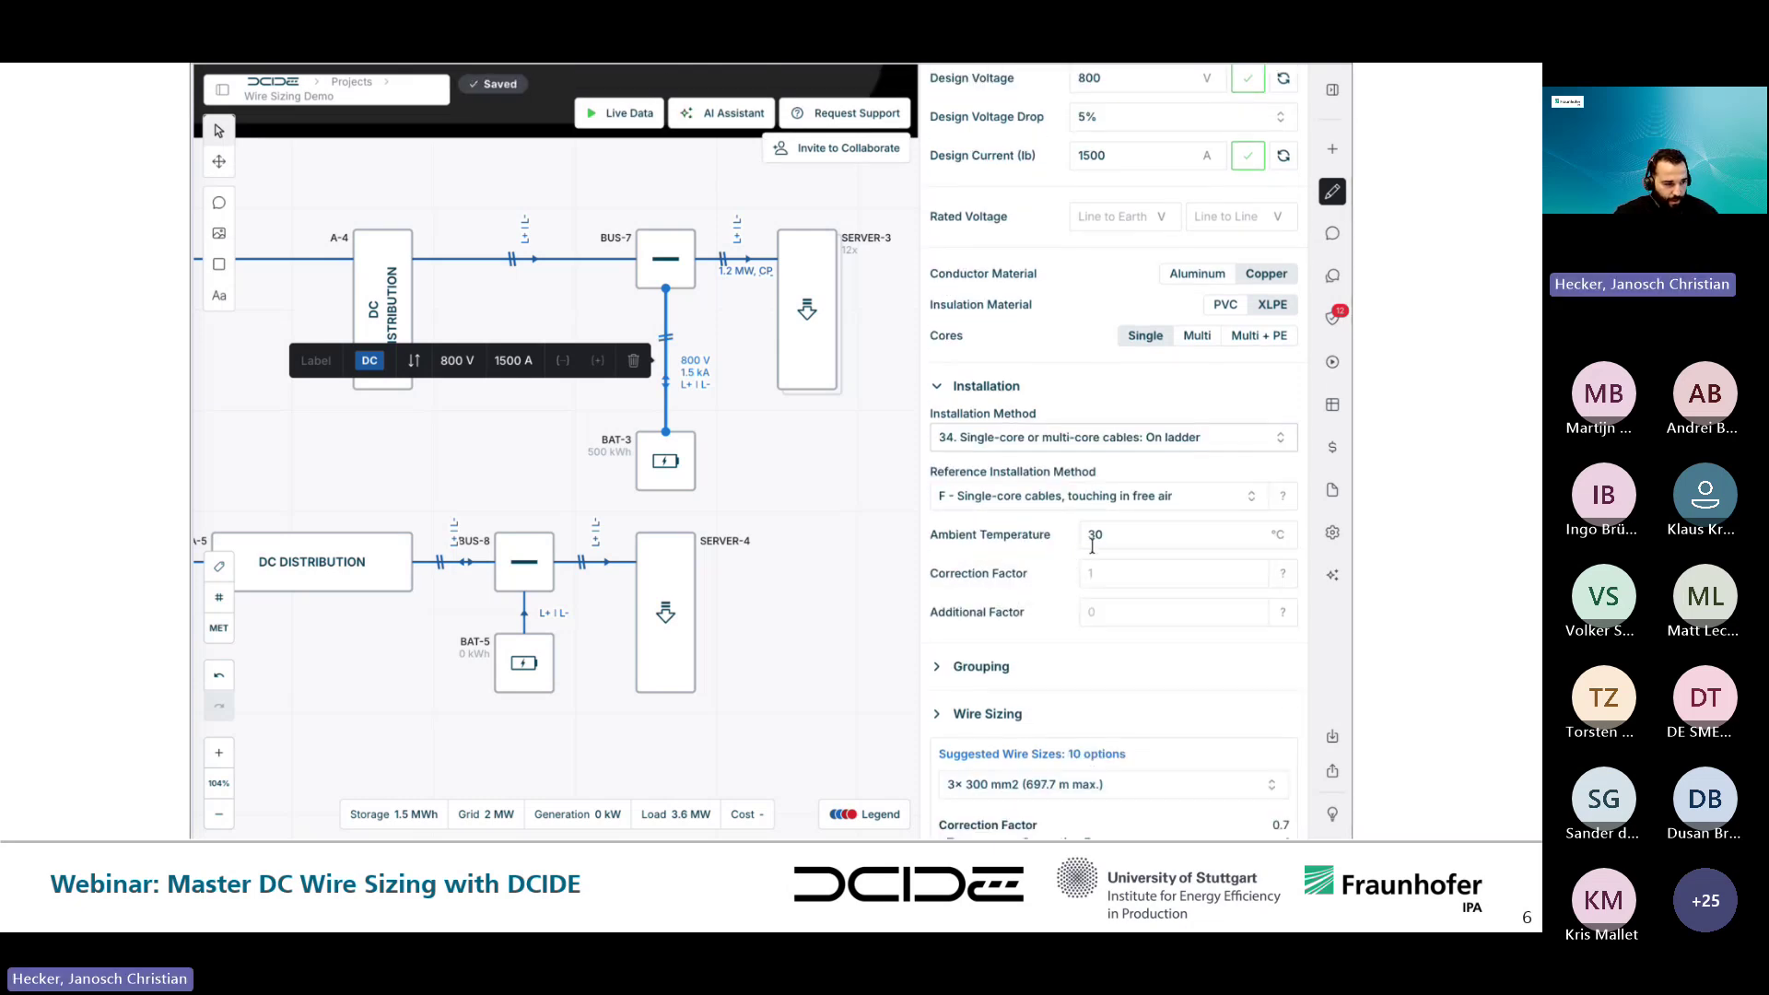
{"action": "left_click", "coordinate": [979, 385]}
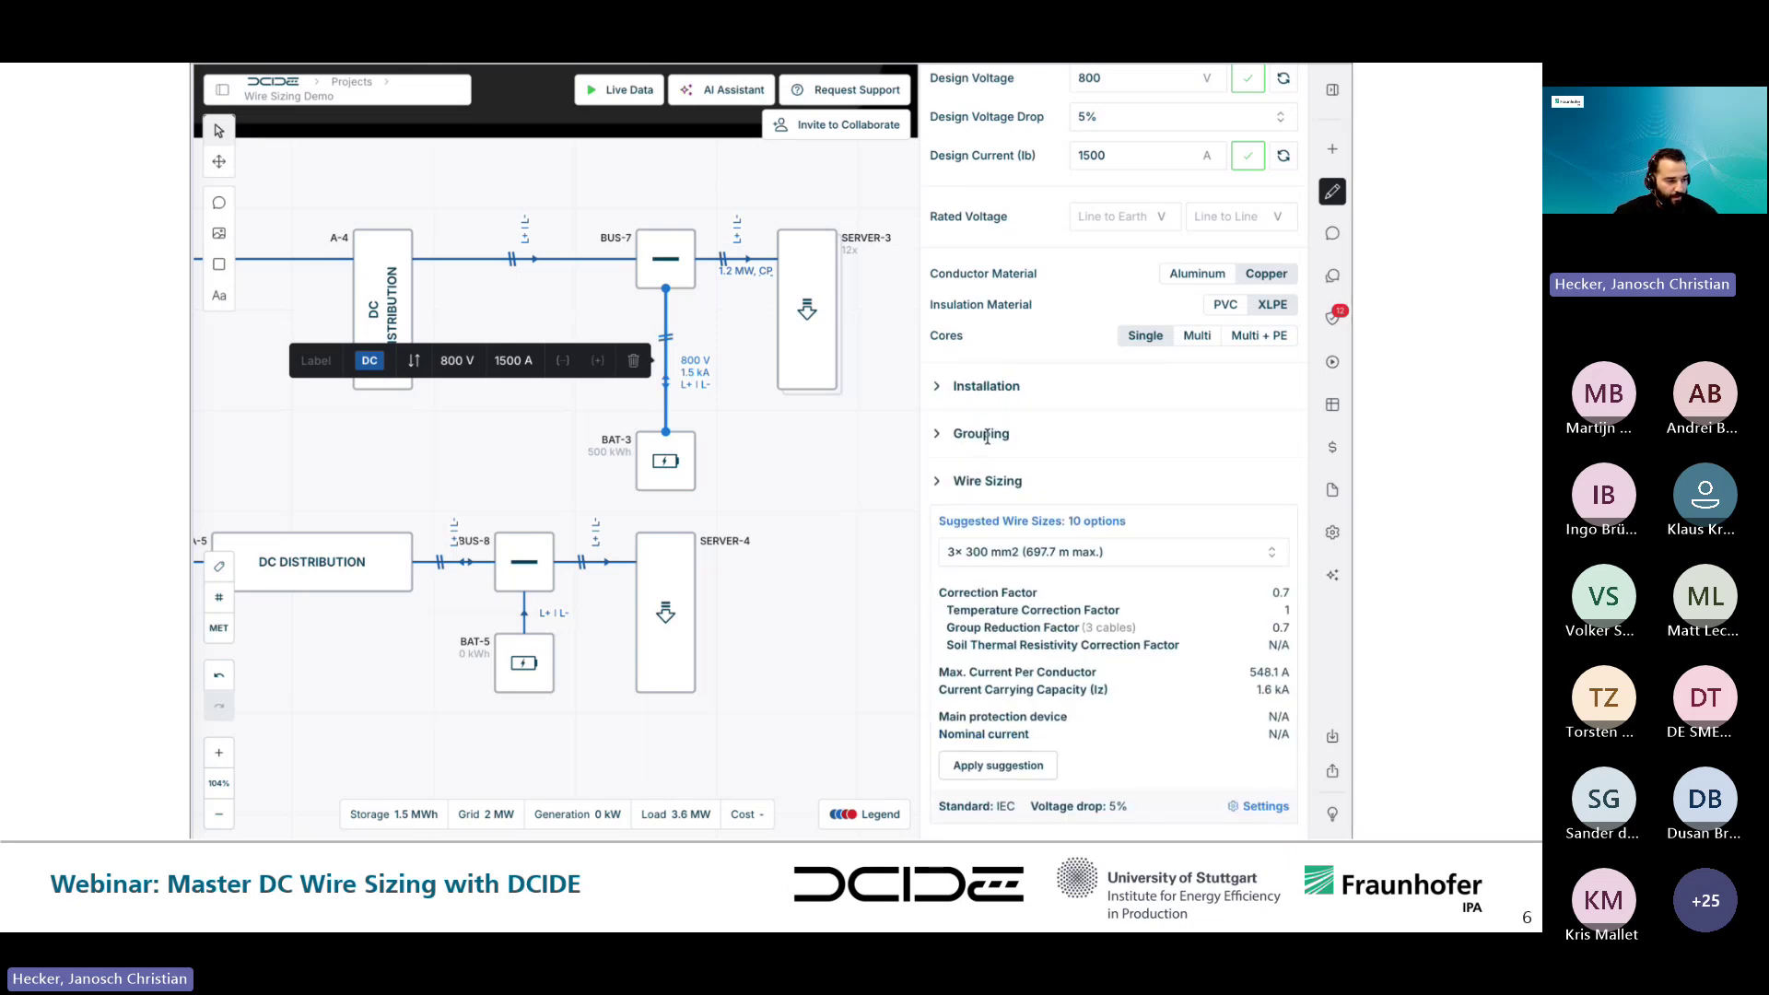
{"action": "left_click", "coordinate": [987, 434]}
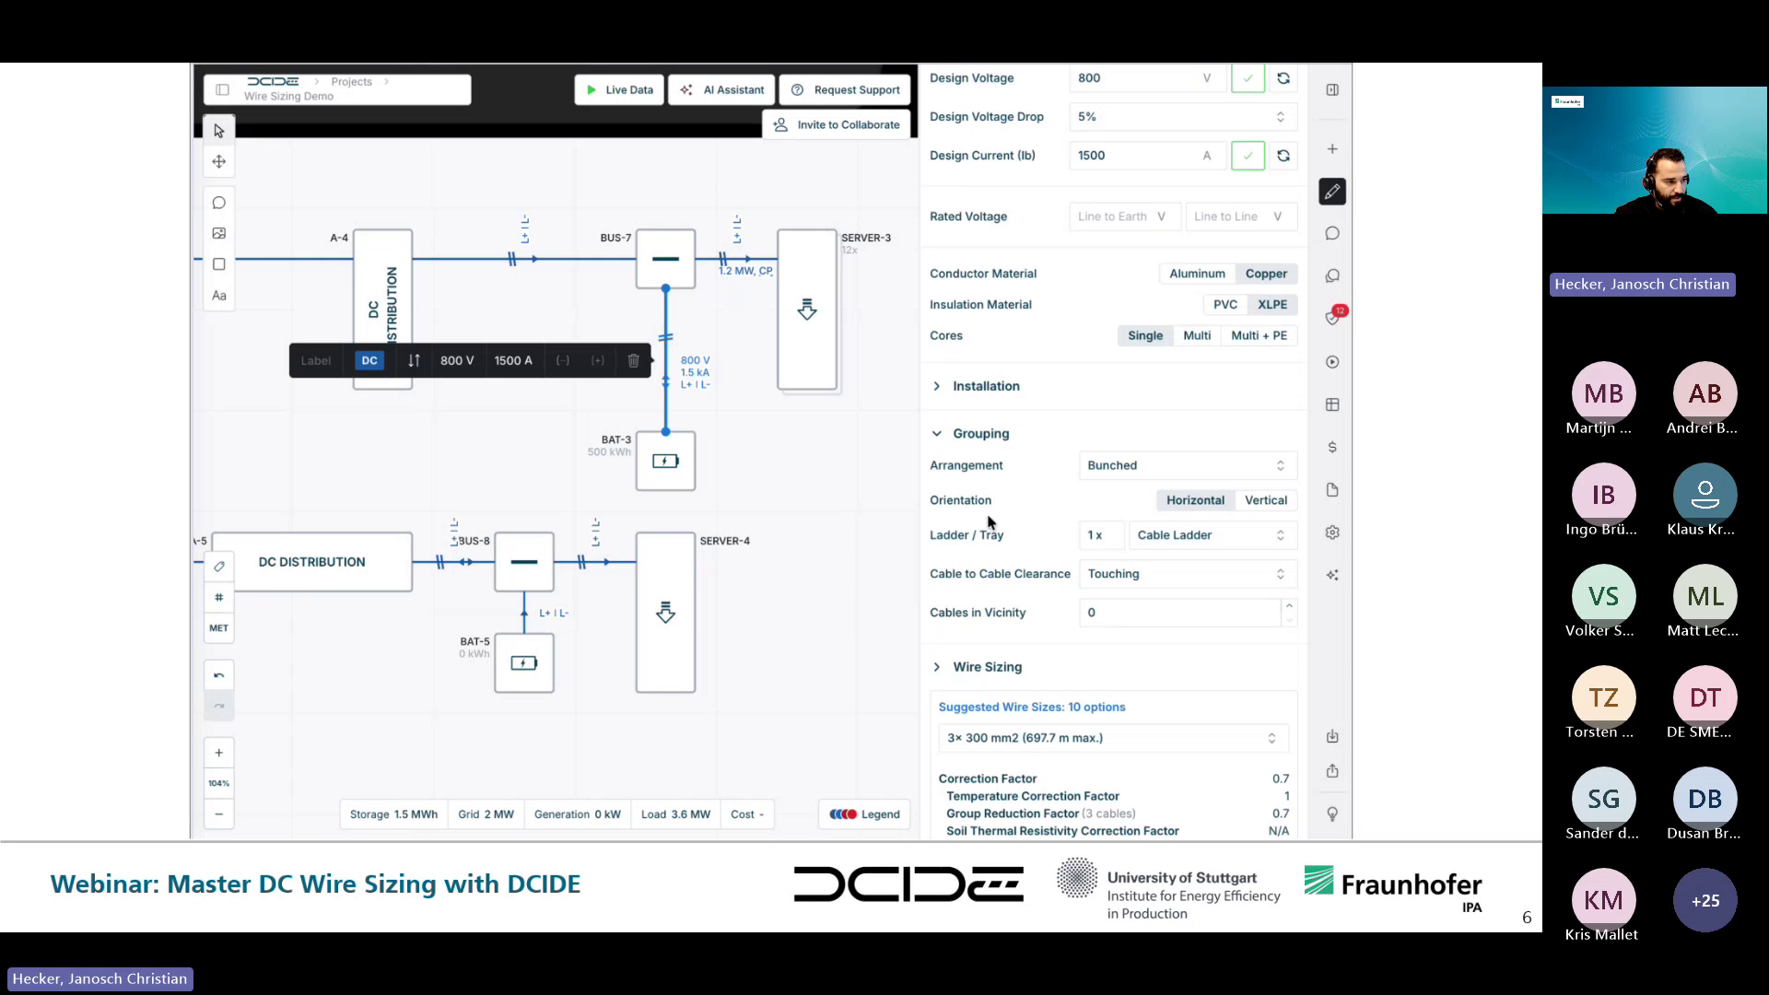
- Apply the suggested 3× 300 mm² wire size to the BUS-7–BAT-3 cable
{"action": "left_click", "coordinate": [986, 432]}
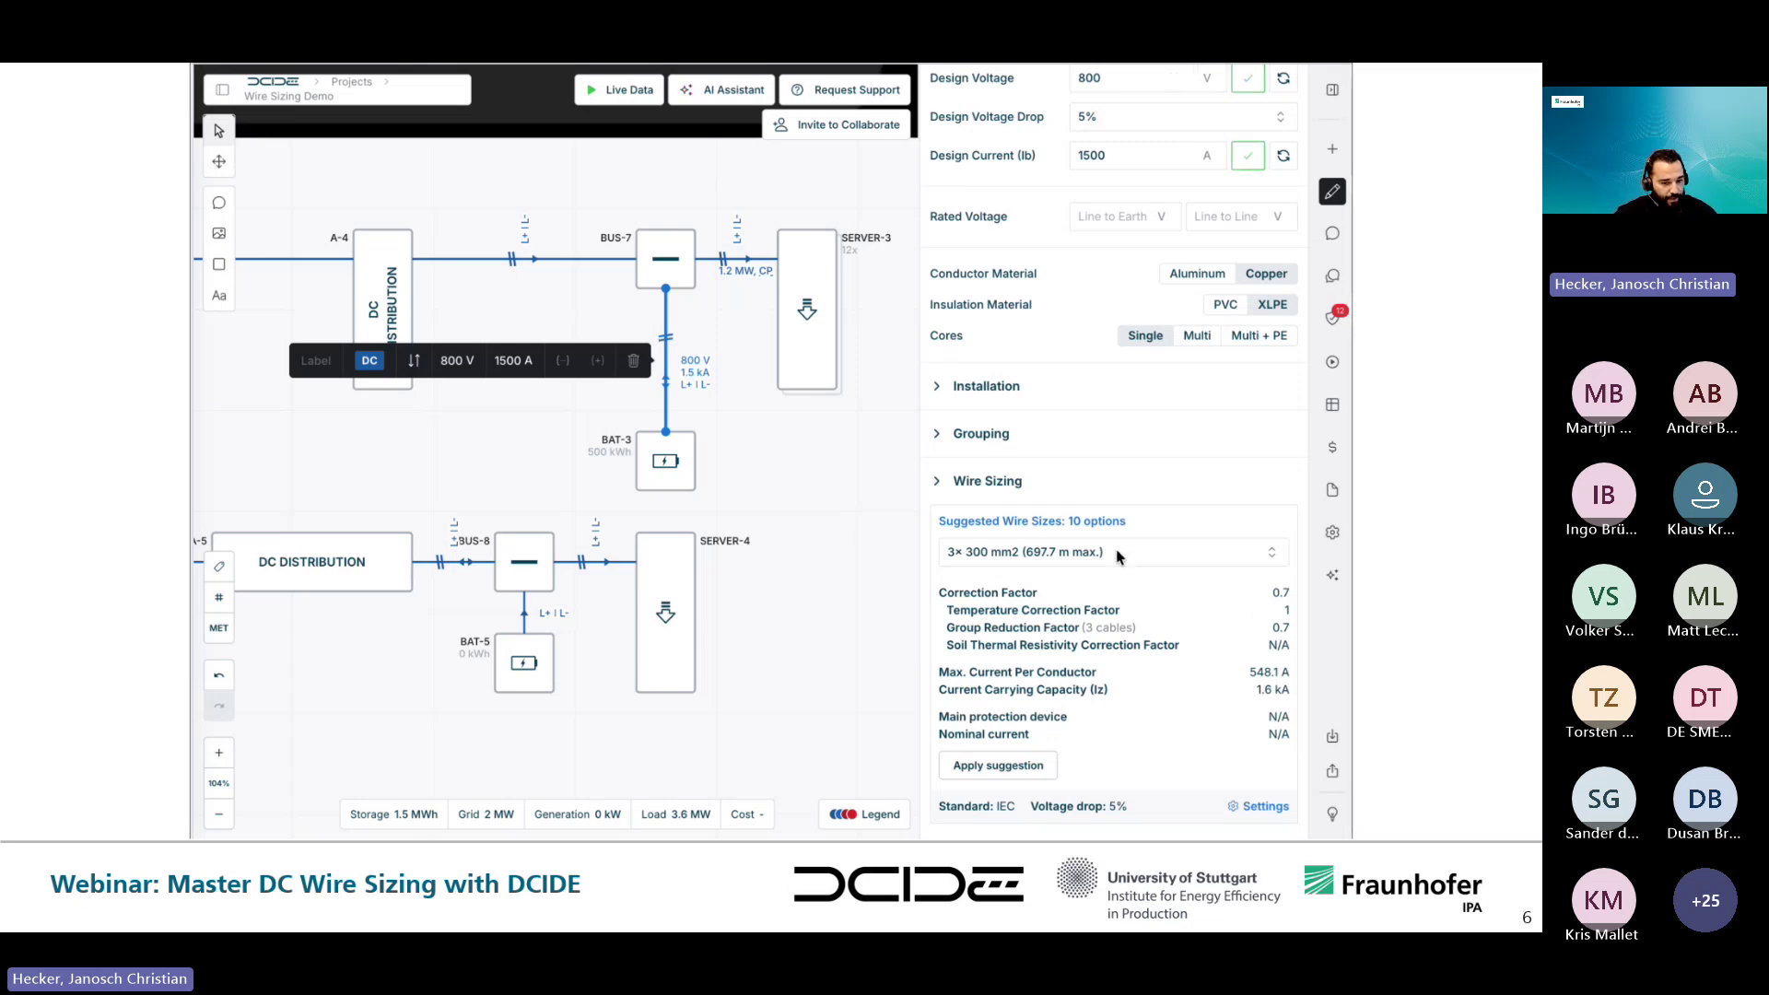
{"action": "left_click", "coordinate": [1016, 766]}
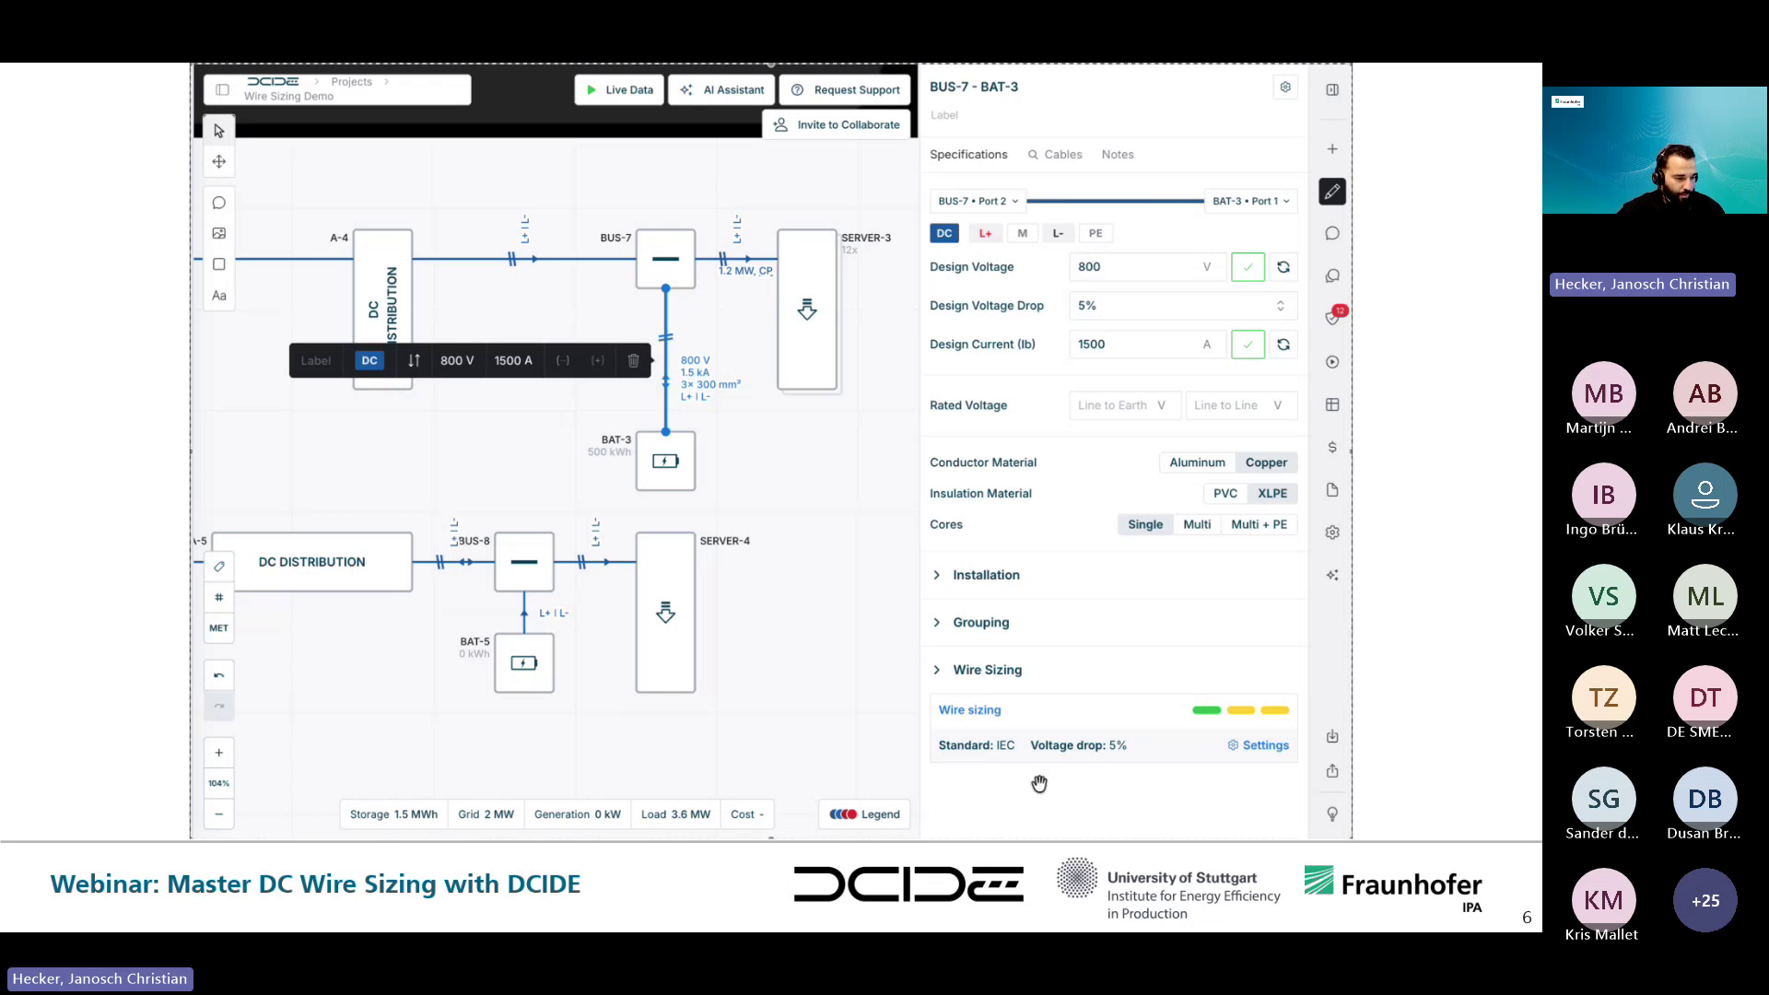
{"action": "key", "text": "Right"}
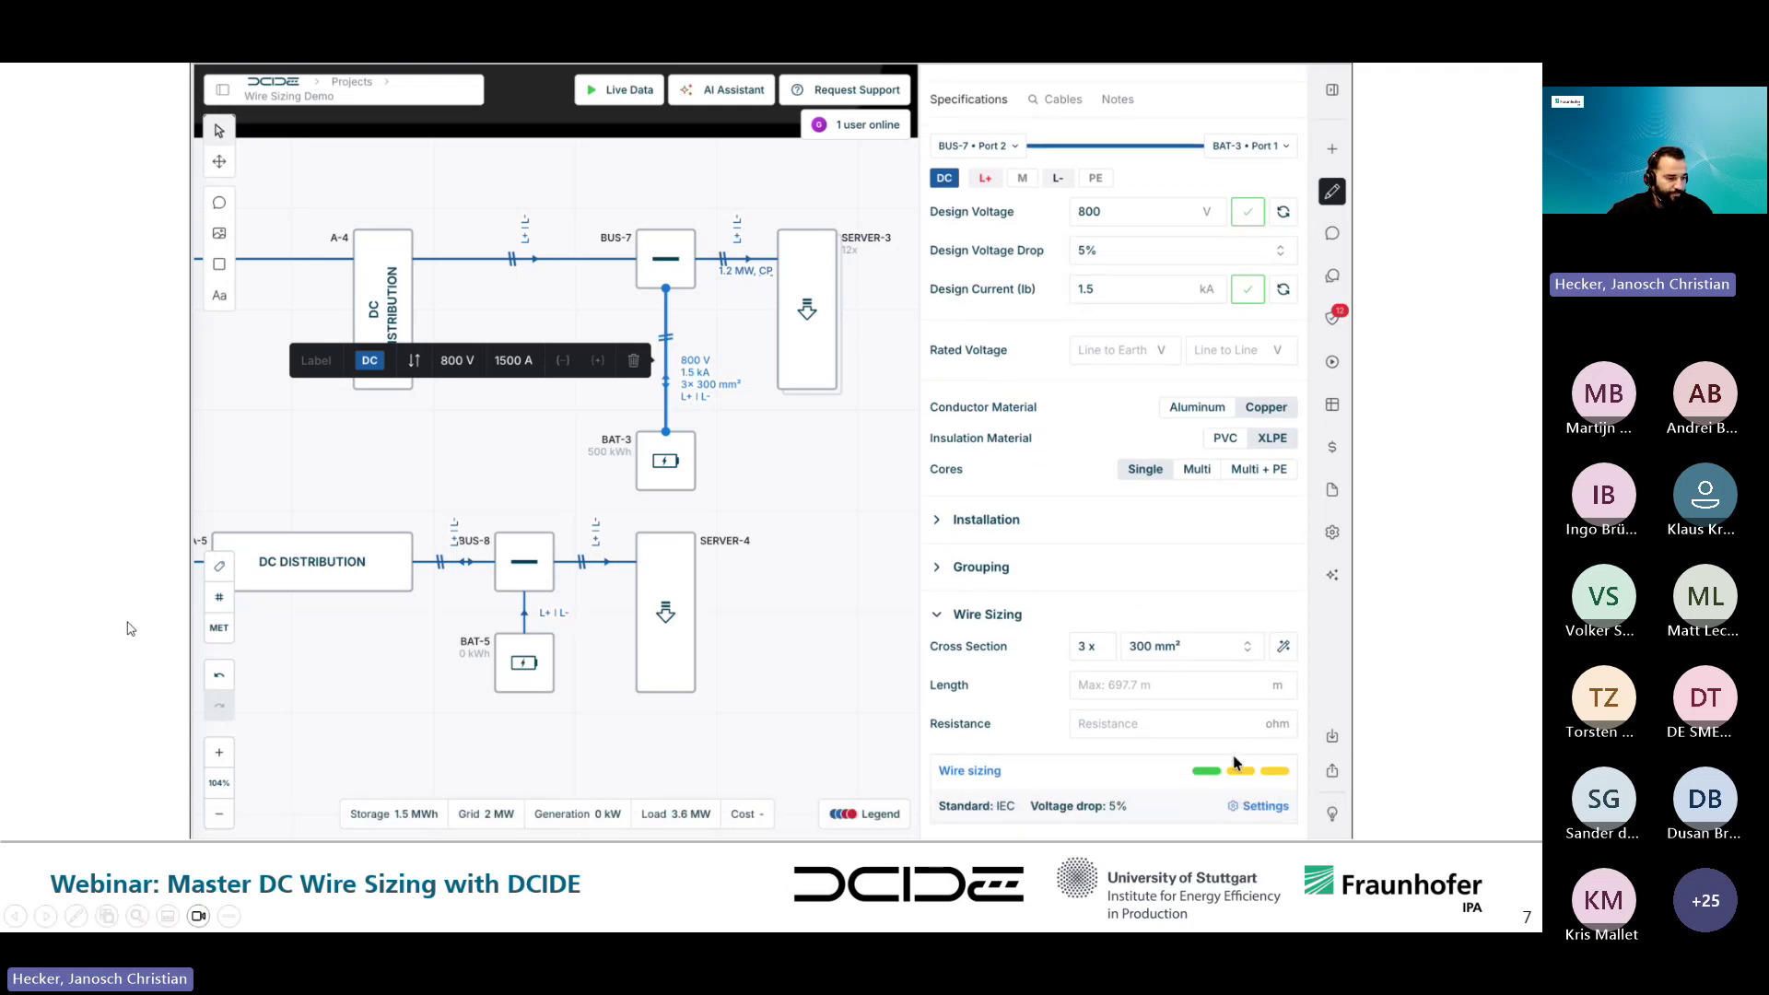
{"action": "left_click", "coordinate": [17, 917]}
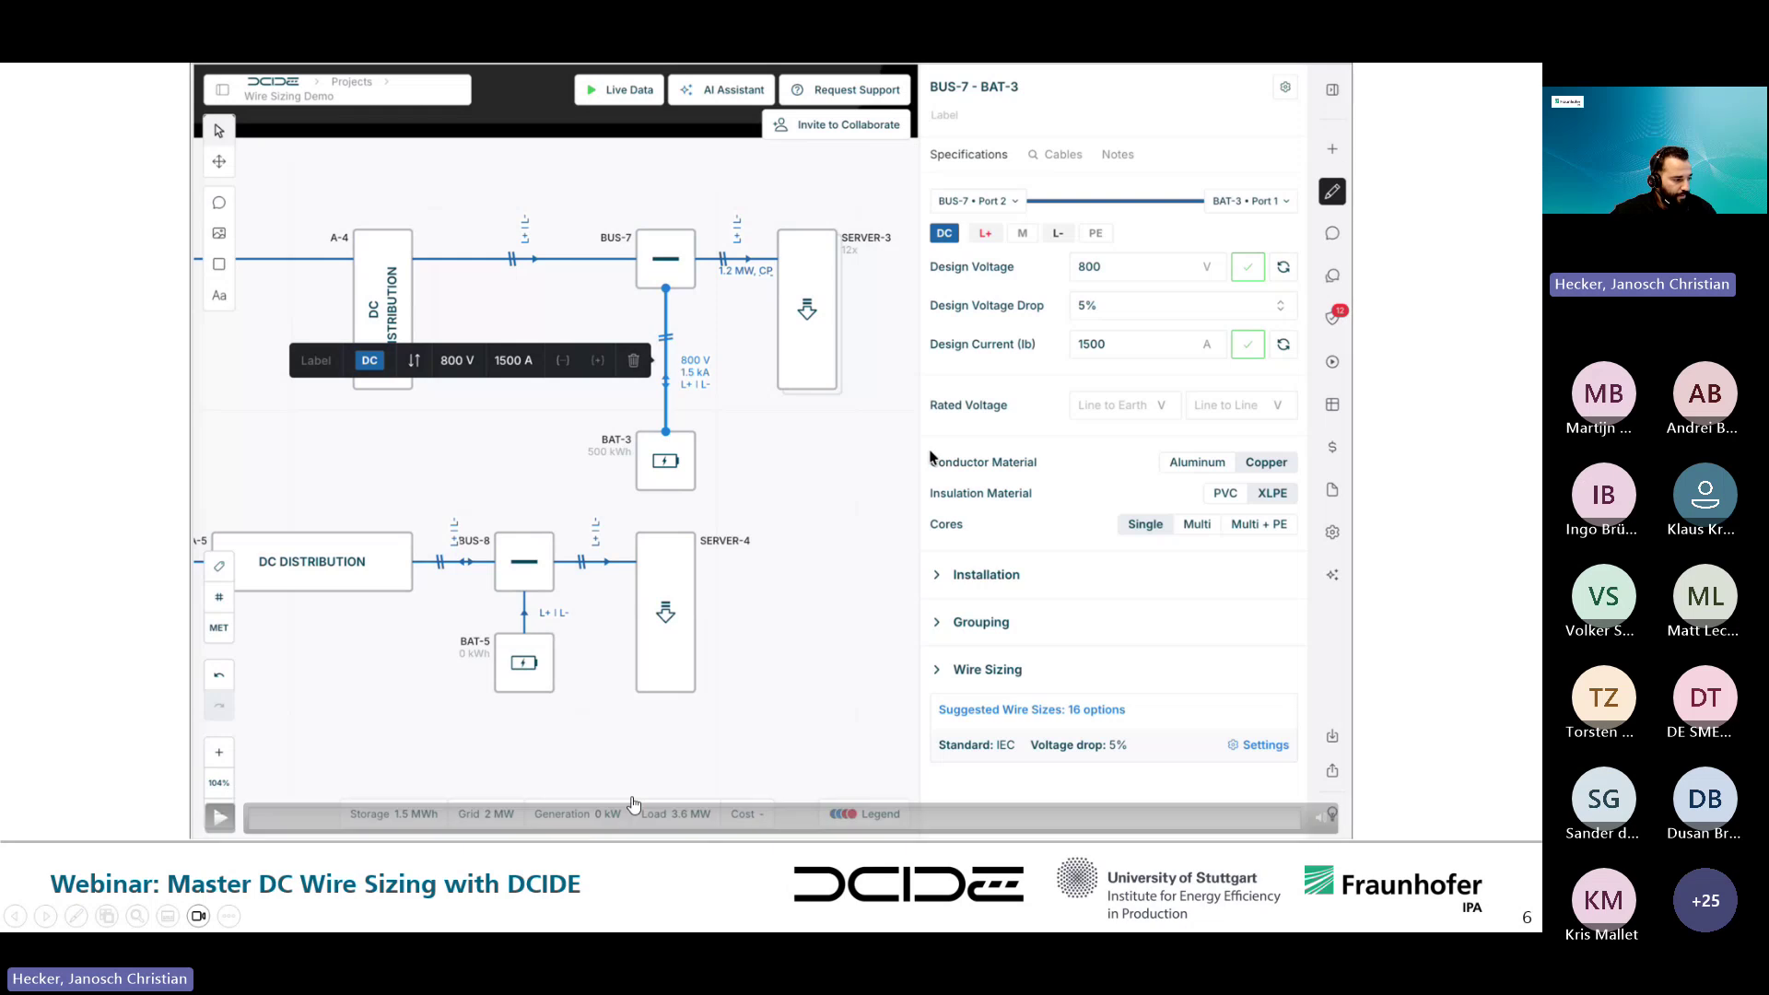
{"action": "left_click_drag", "start_coordinate": [733, 818], "coordinate": [1244, 820]}
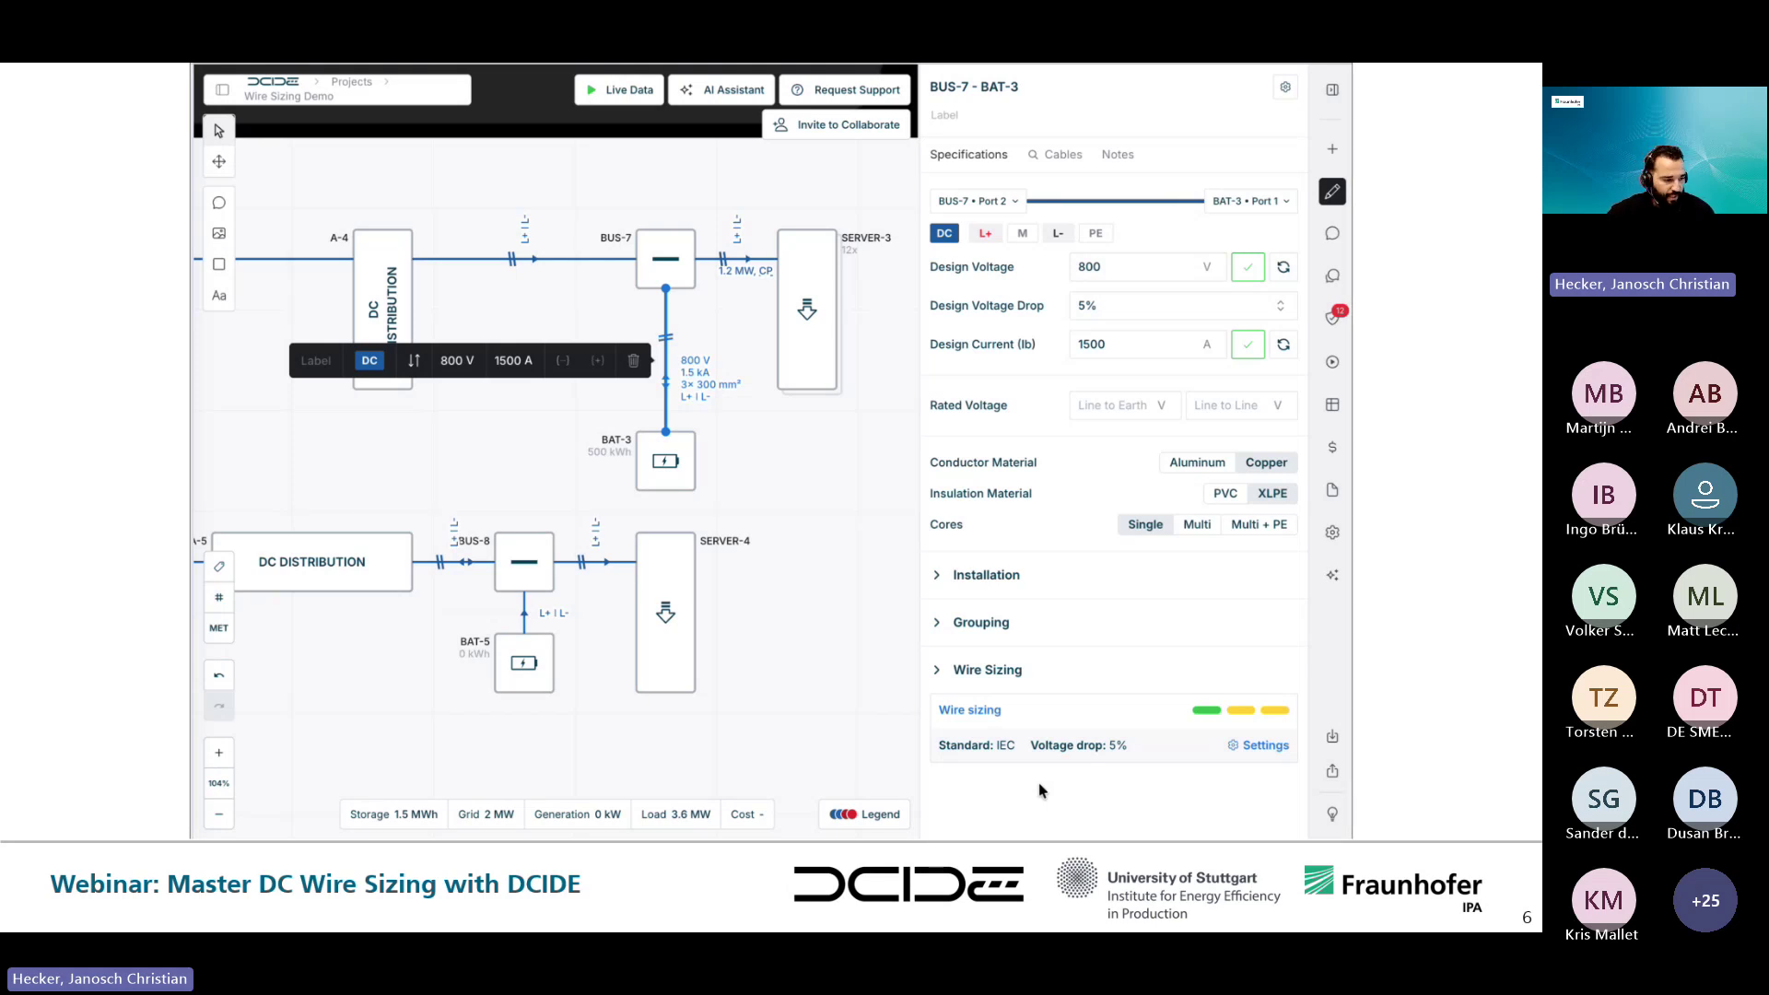
{"action": "mouse_move", "coordinate": [219, 822]}
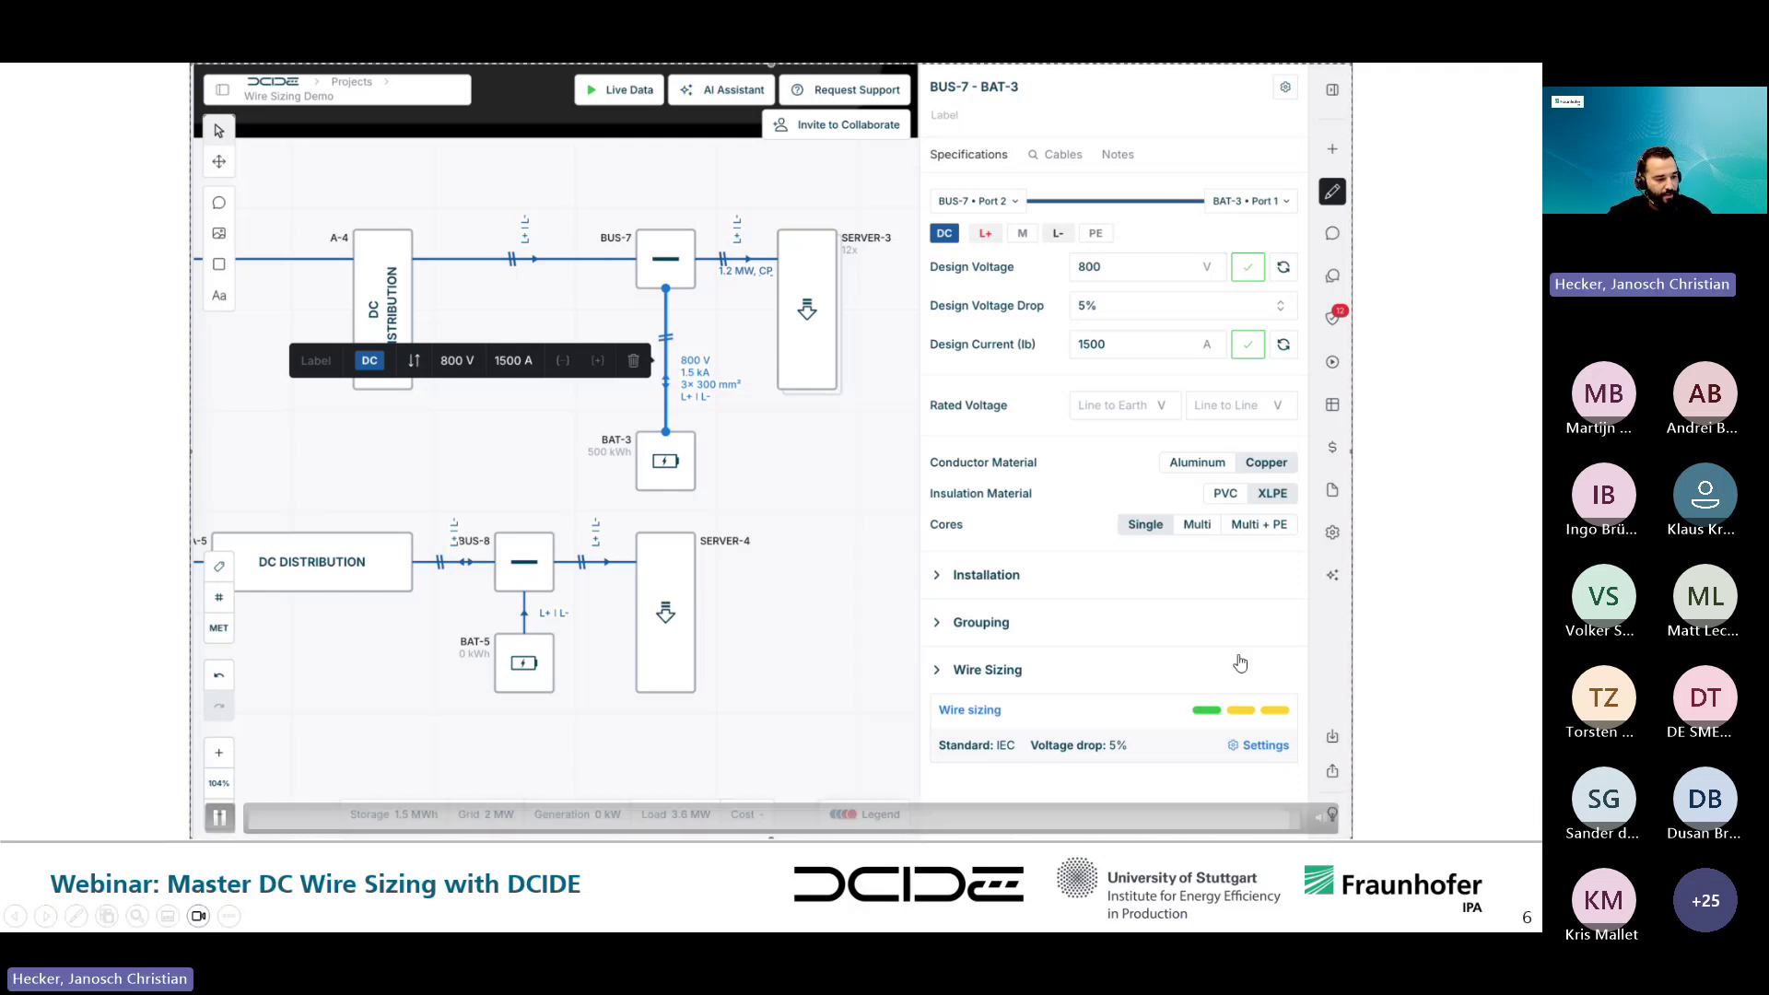
{"action": "key", "text": "alt+p"}
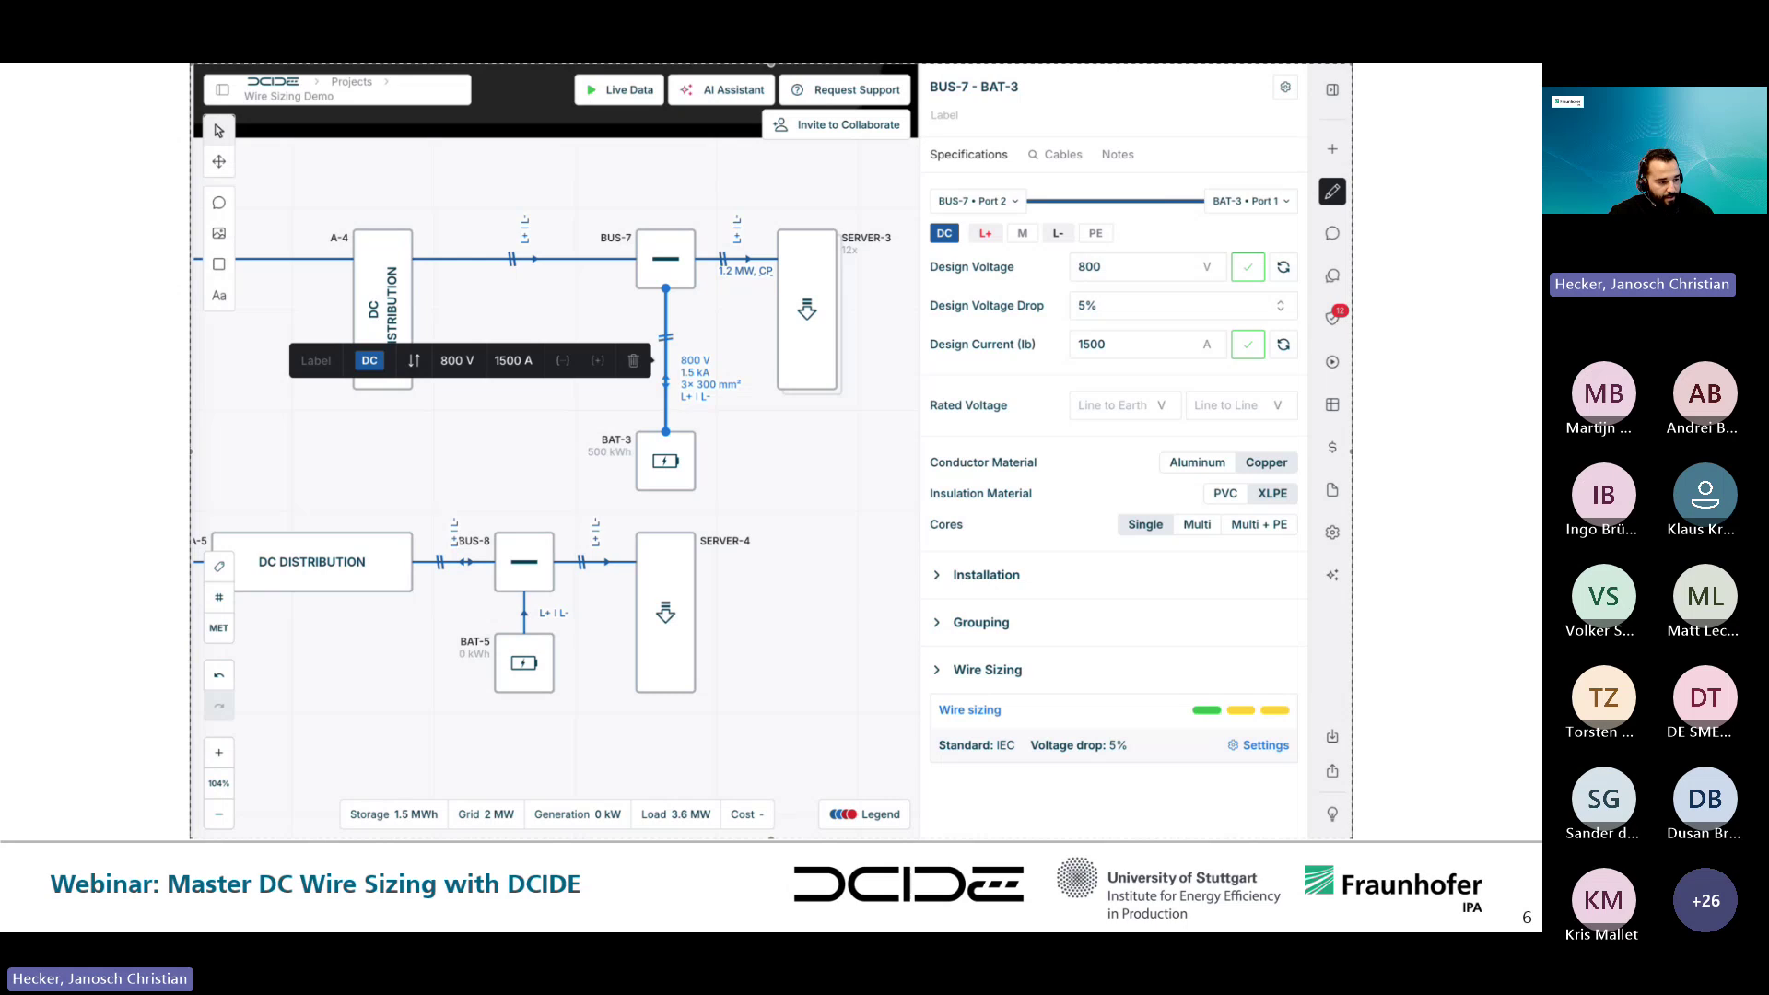
- Advance the demo slides, pausing on the 600 m cable length, then go to slide 8's layout overview
{"action": "left_click", "coordinate": [1457, 608]}
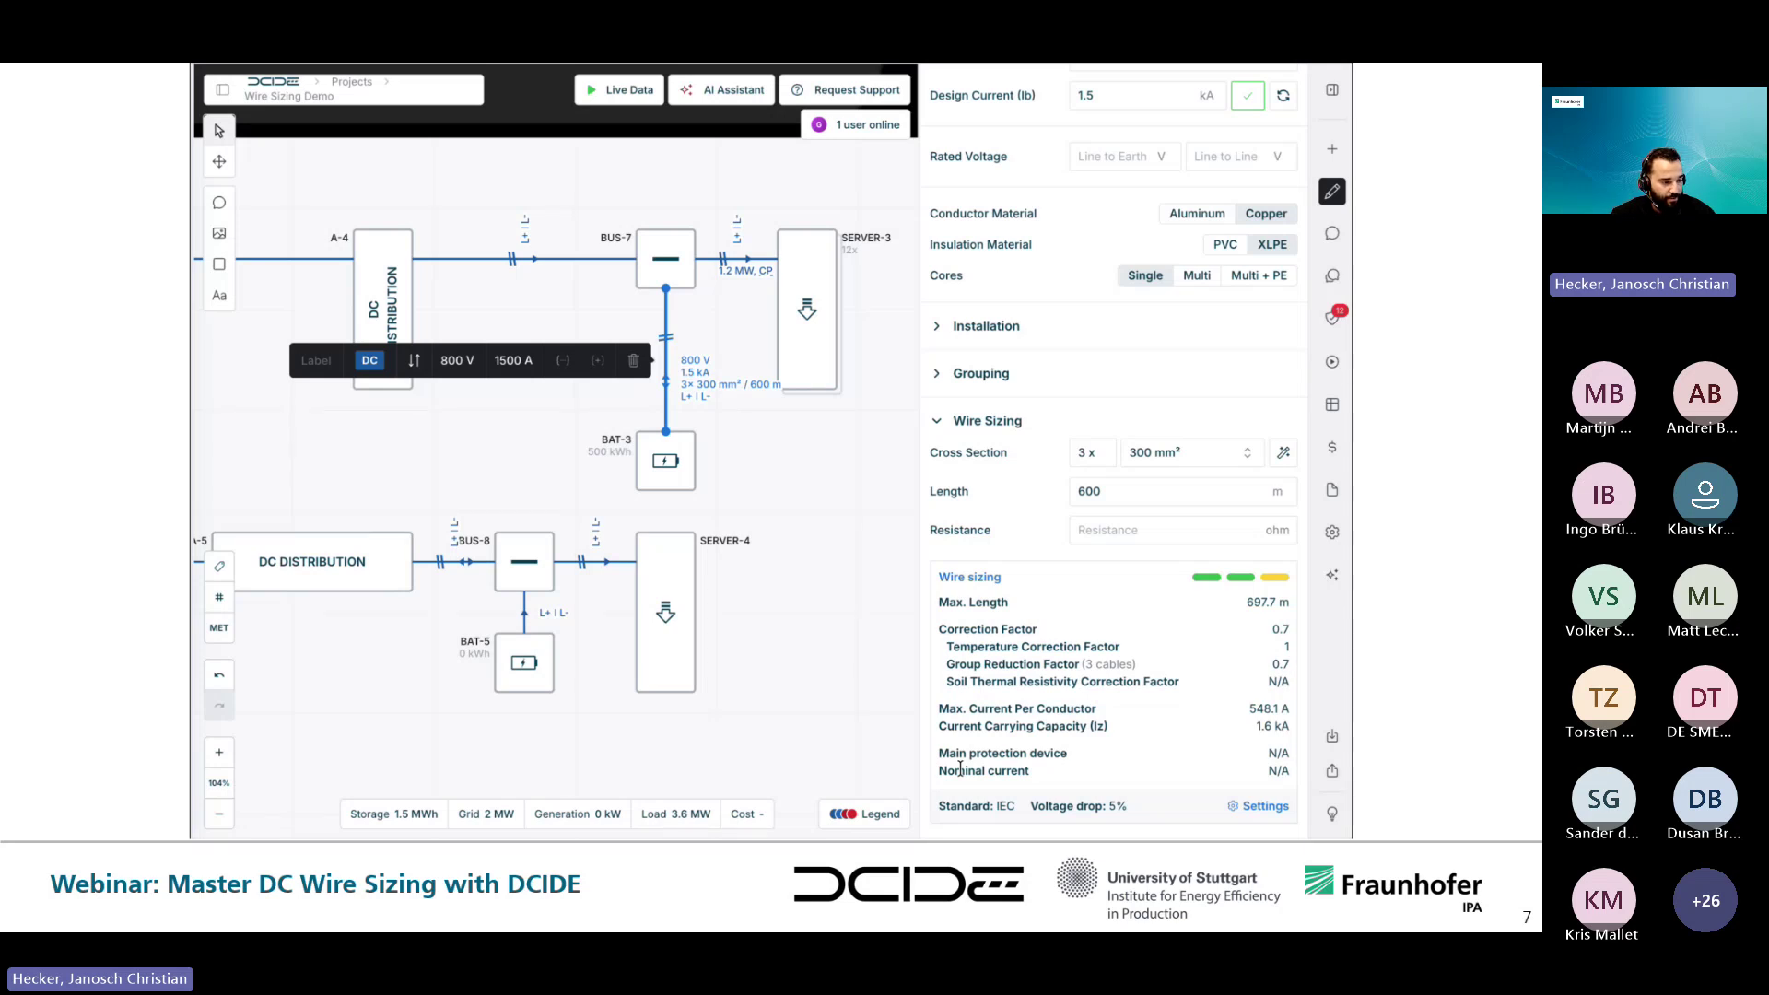
{"action": "left_click", "coordinate": [221, 817]}
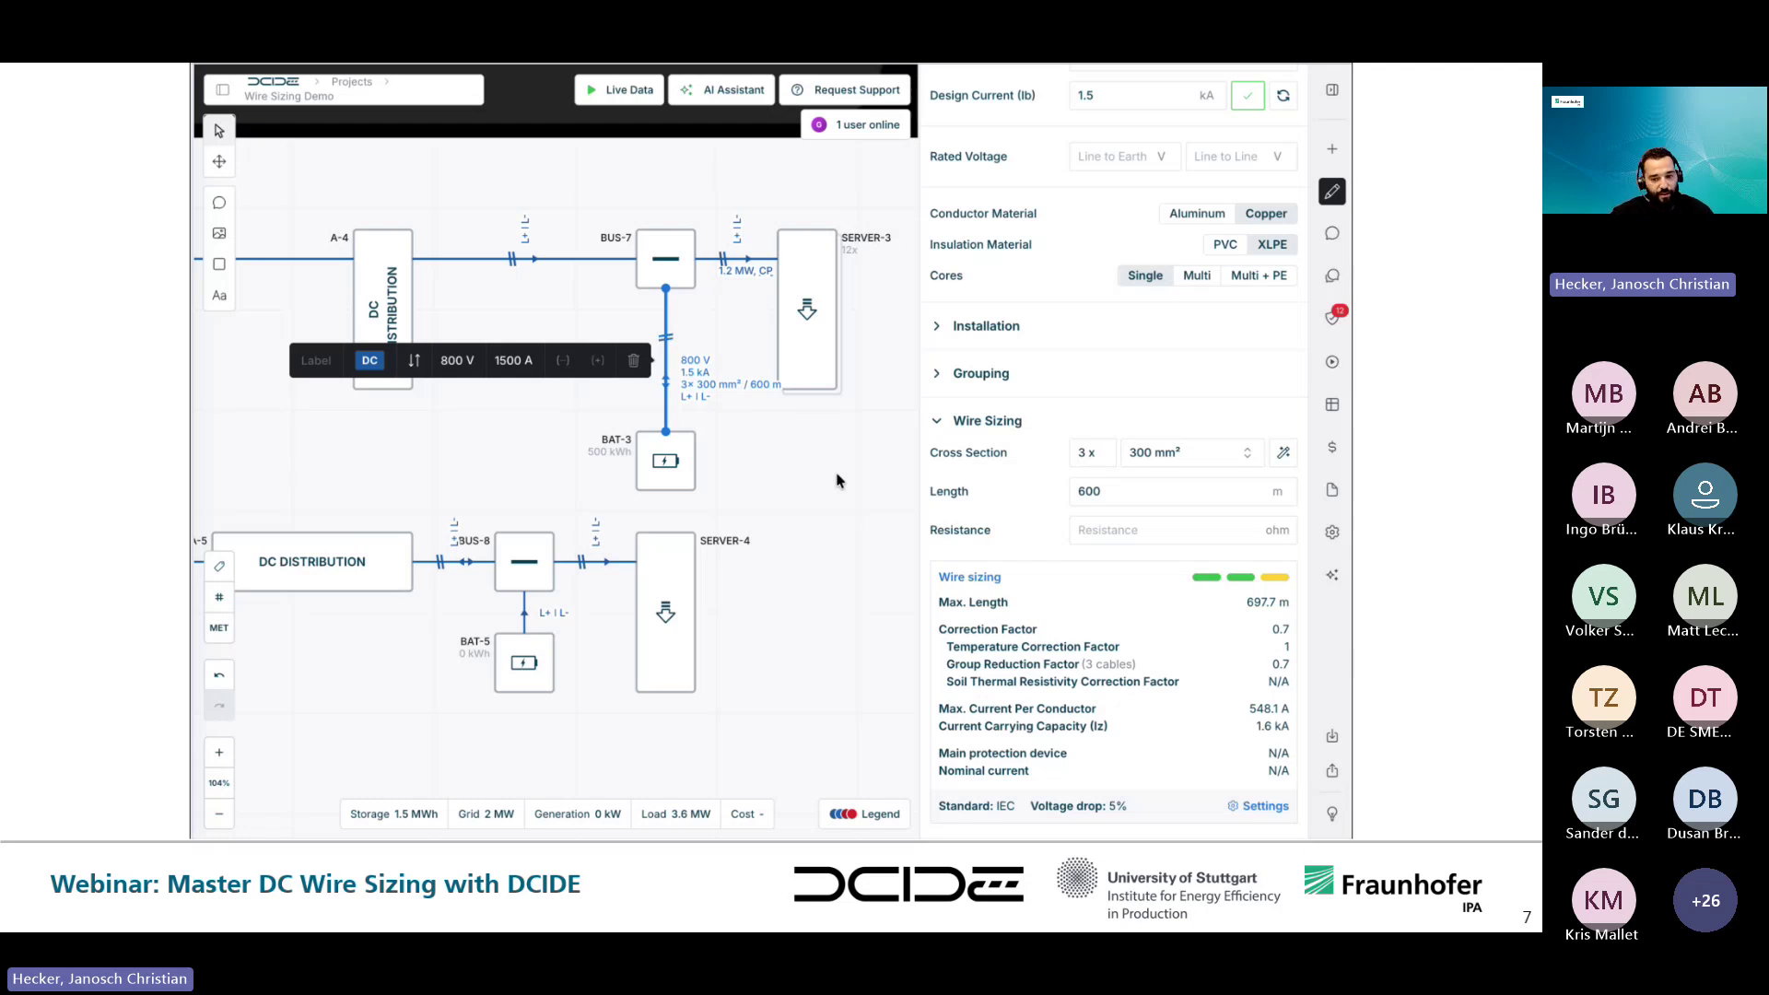
{"action": "key", "text": "Right"}
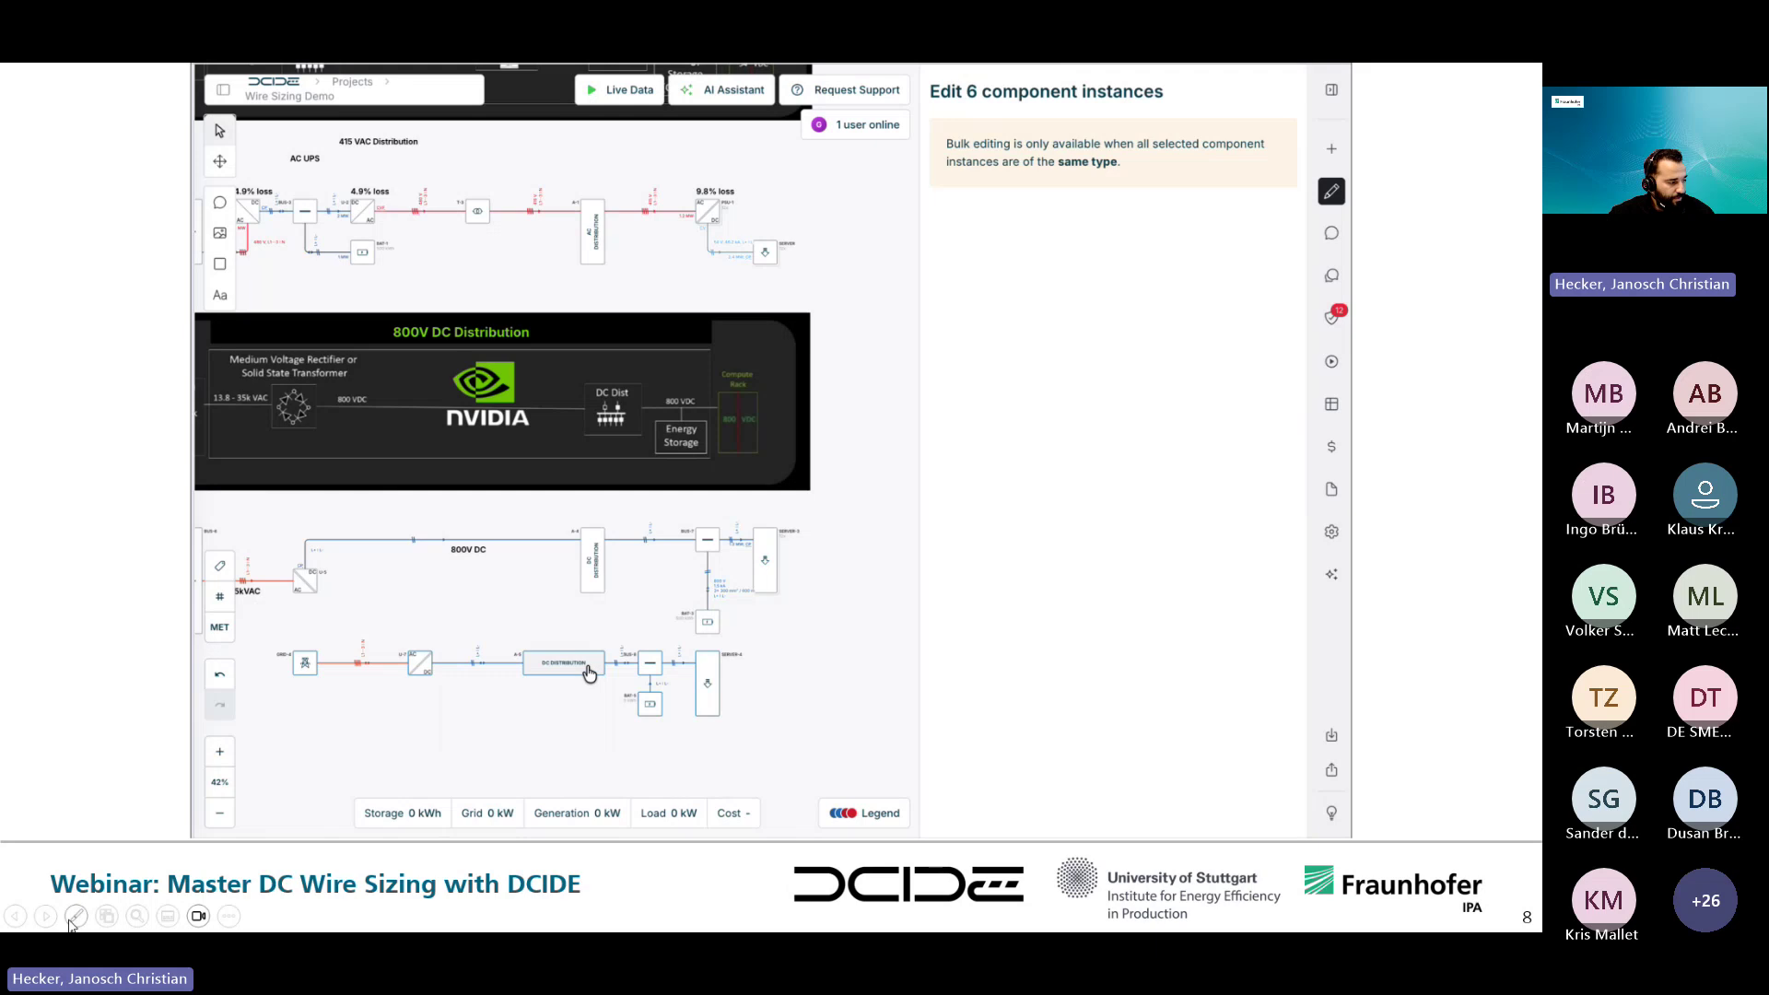
- Pause the demo video showing breaker Q-1 inserted on the BUS-7–BAT-3 cable
{"action": "mouse_move", "coordinate": [936, 768]}
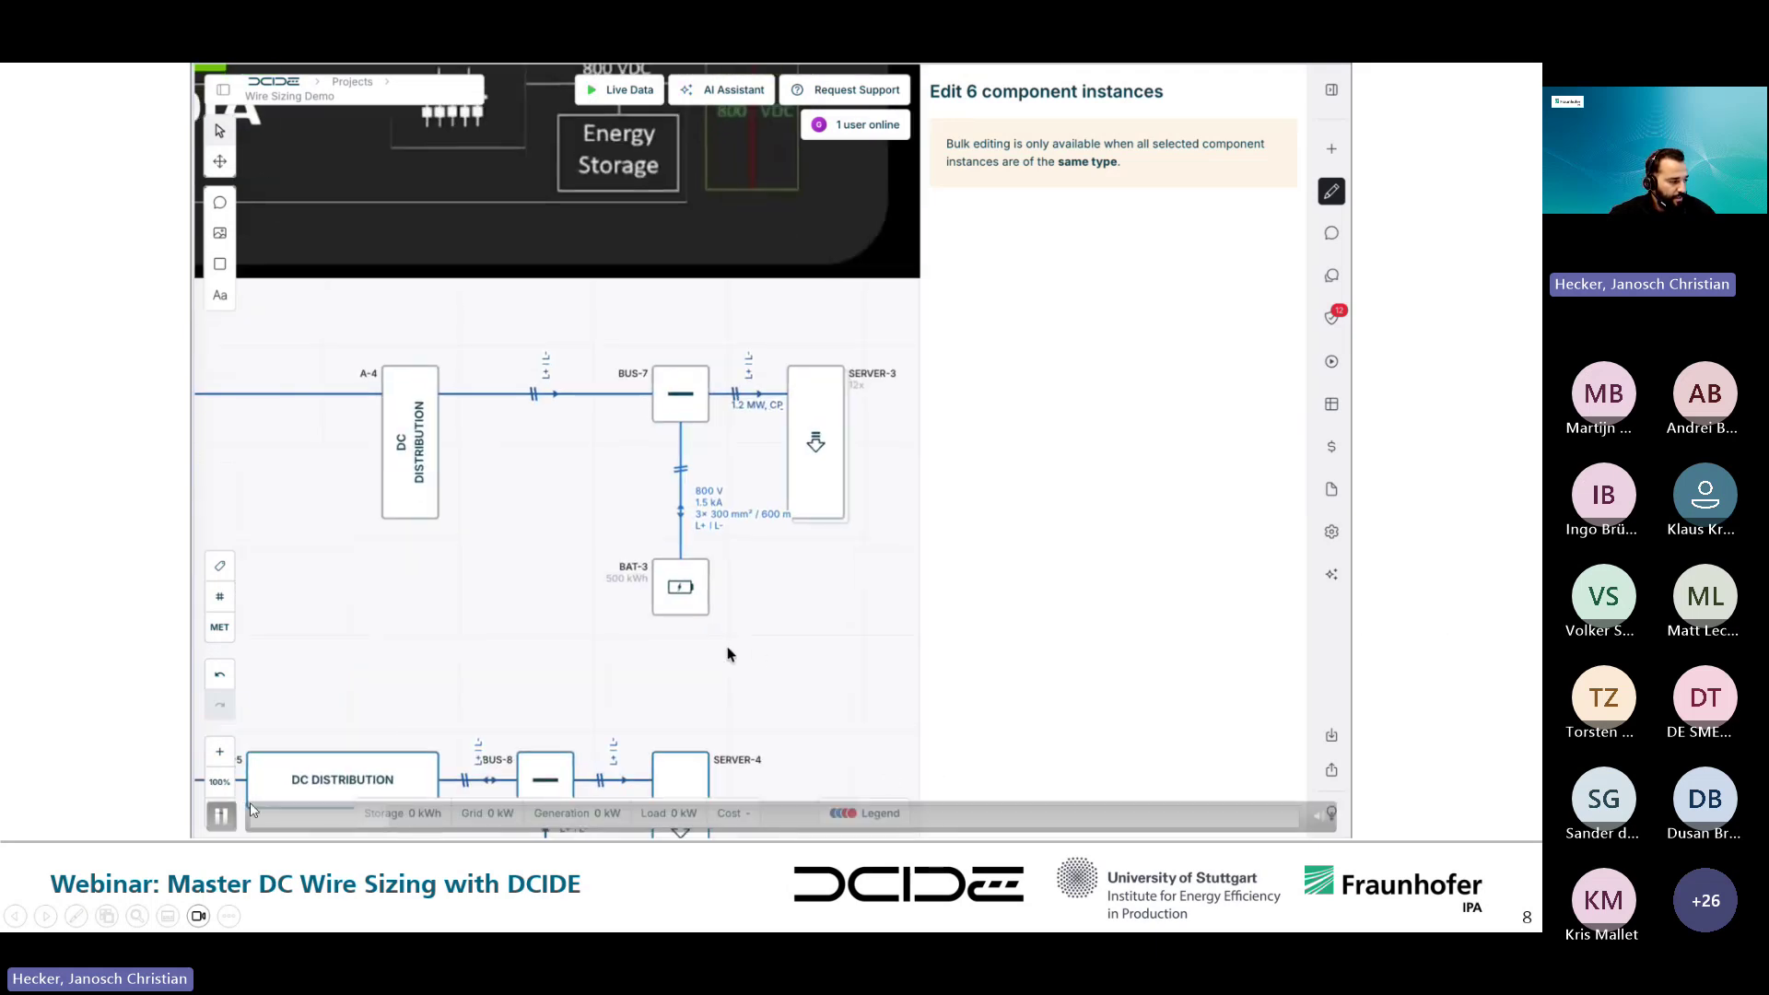
{"action": "mouse_move", "coordinate": [221, 814]}
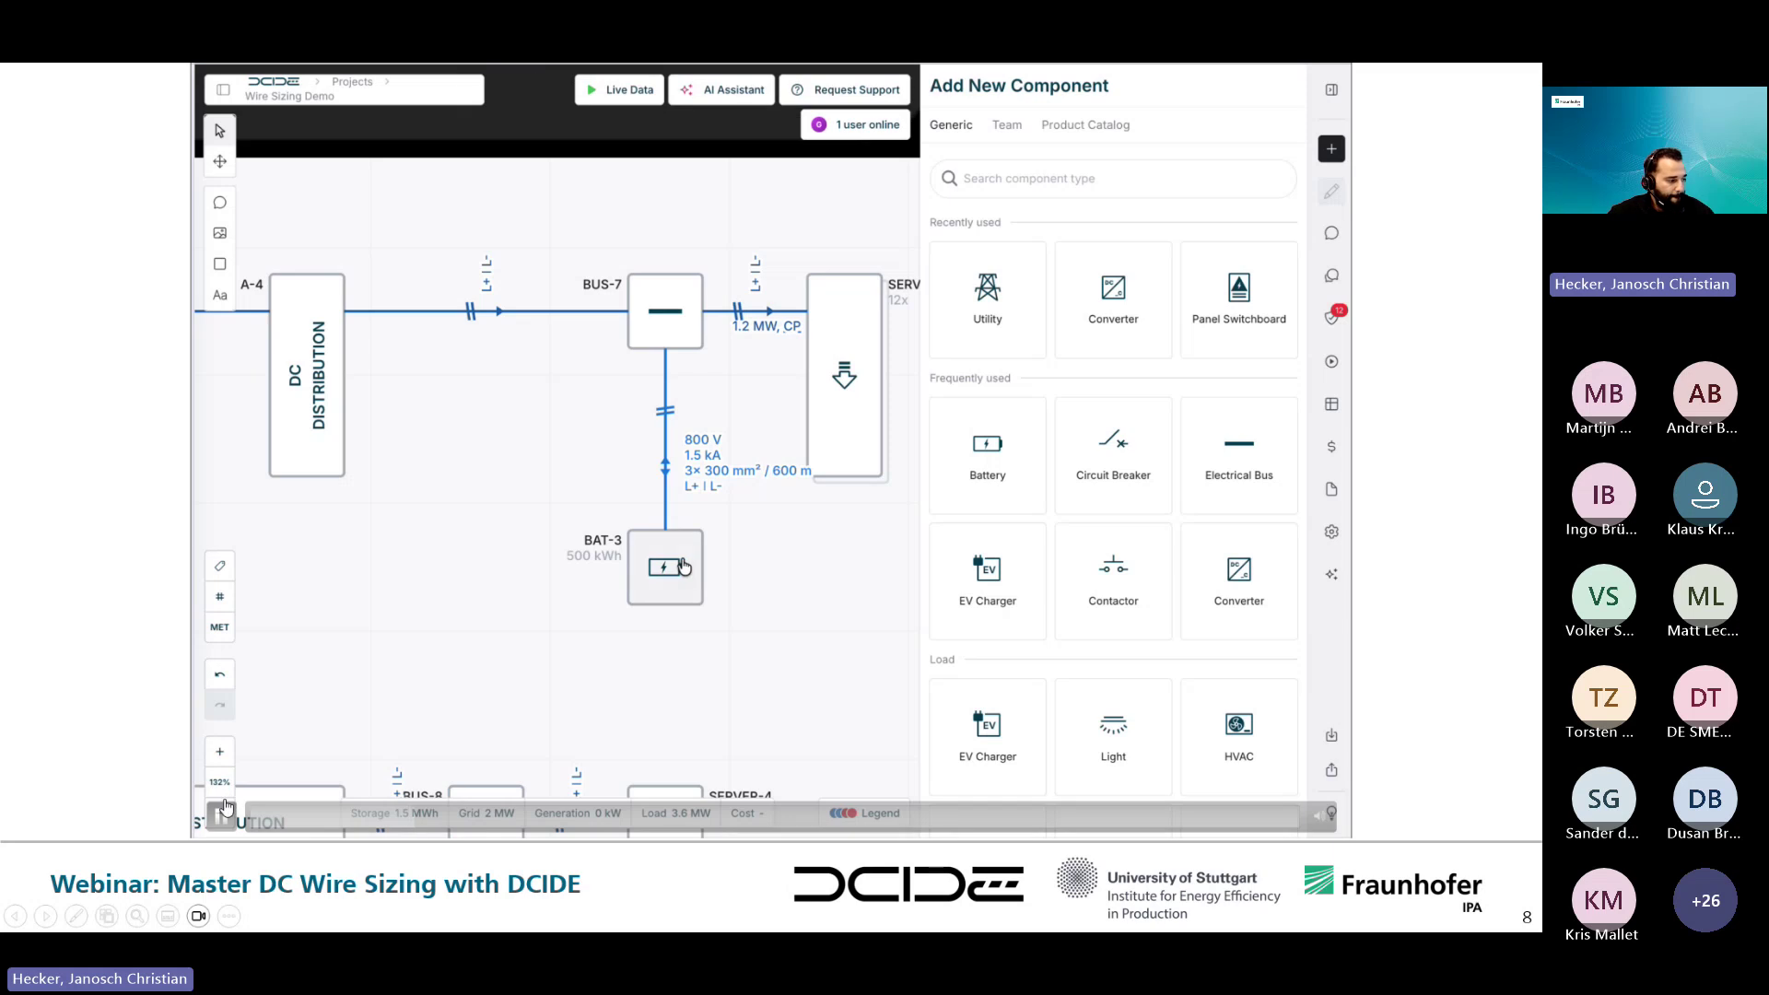
{"action": "left_click", "coordinate": [217, 817]}
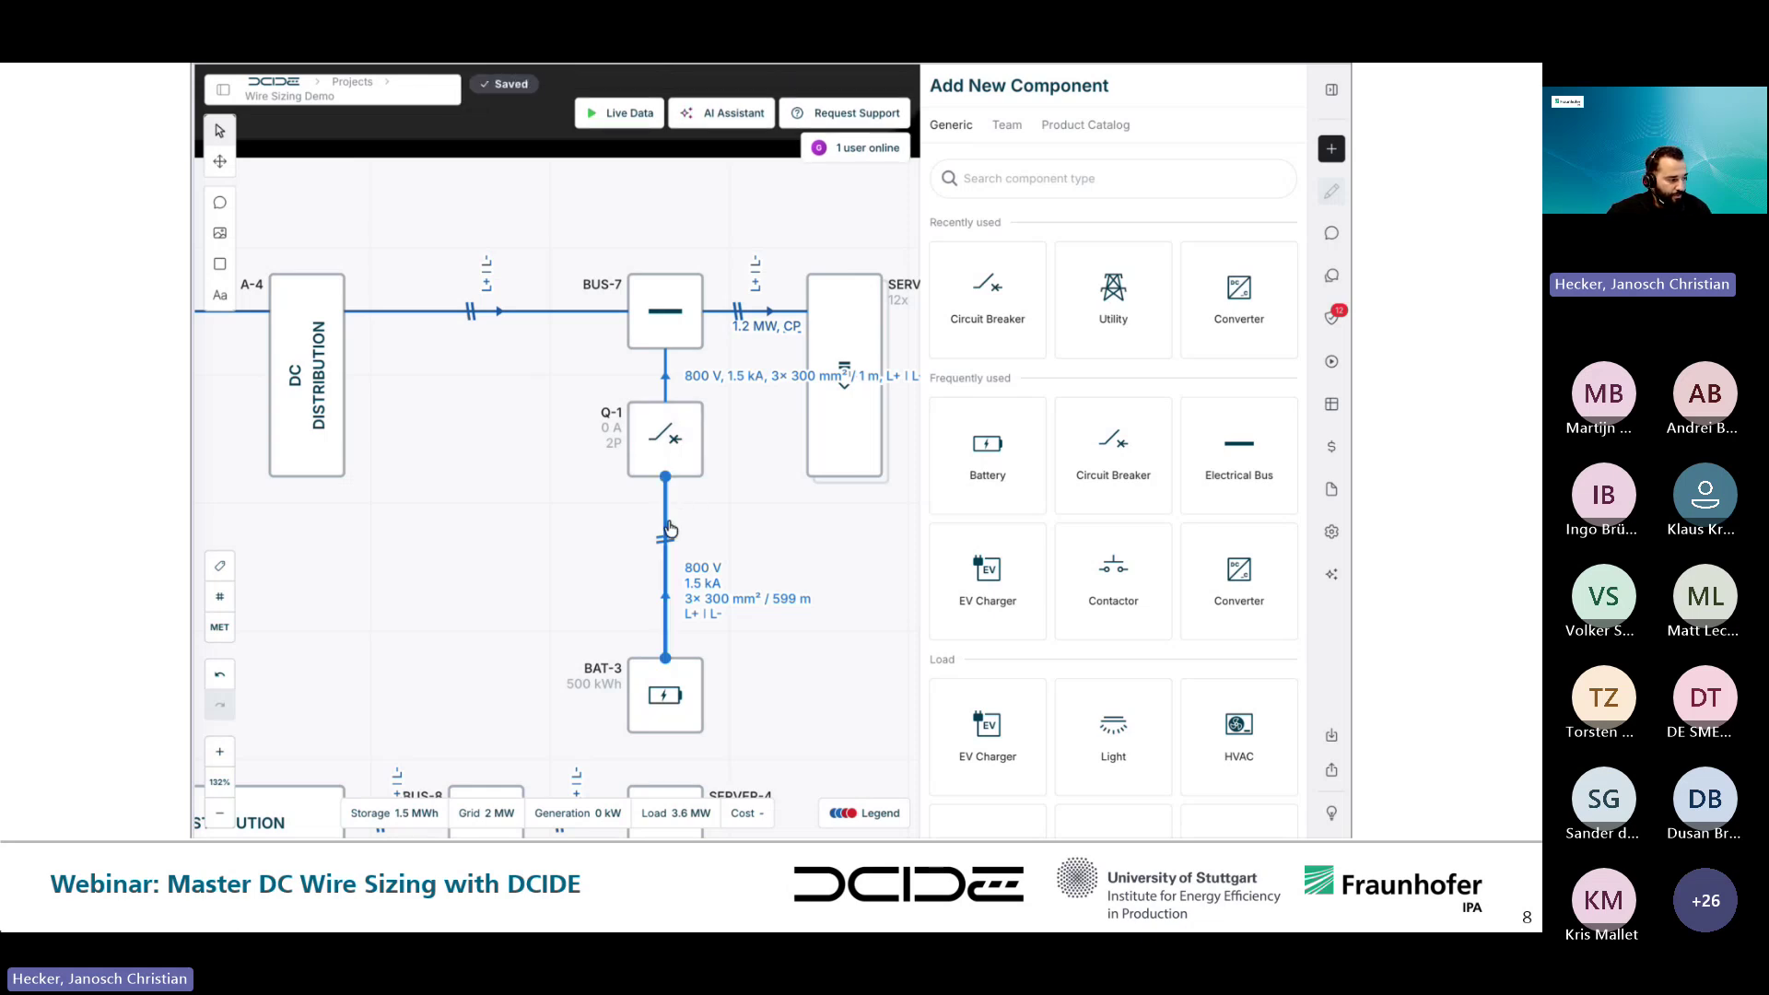
{"action": "mouse_move", "coordinate": [211, 823]}
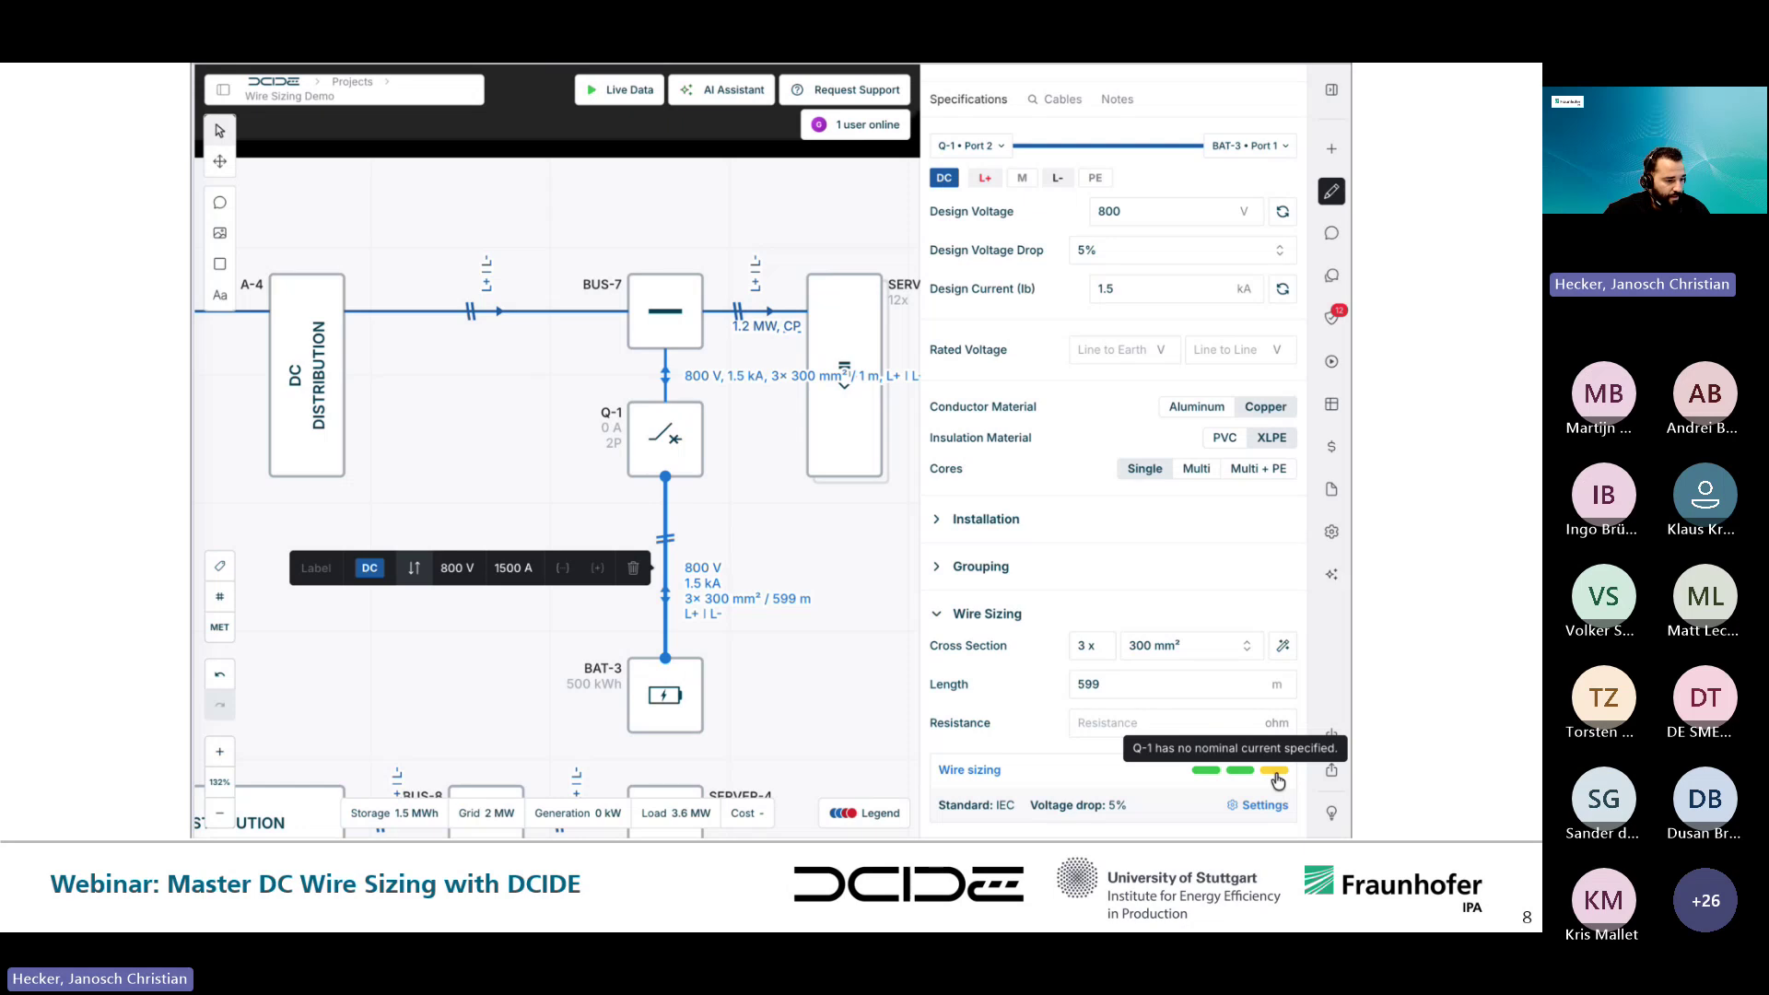
{"action": "left_click", "coordinate": [221, 815]}
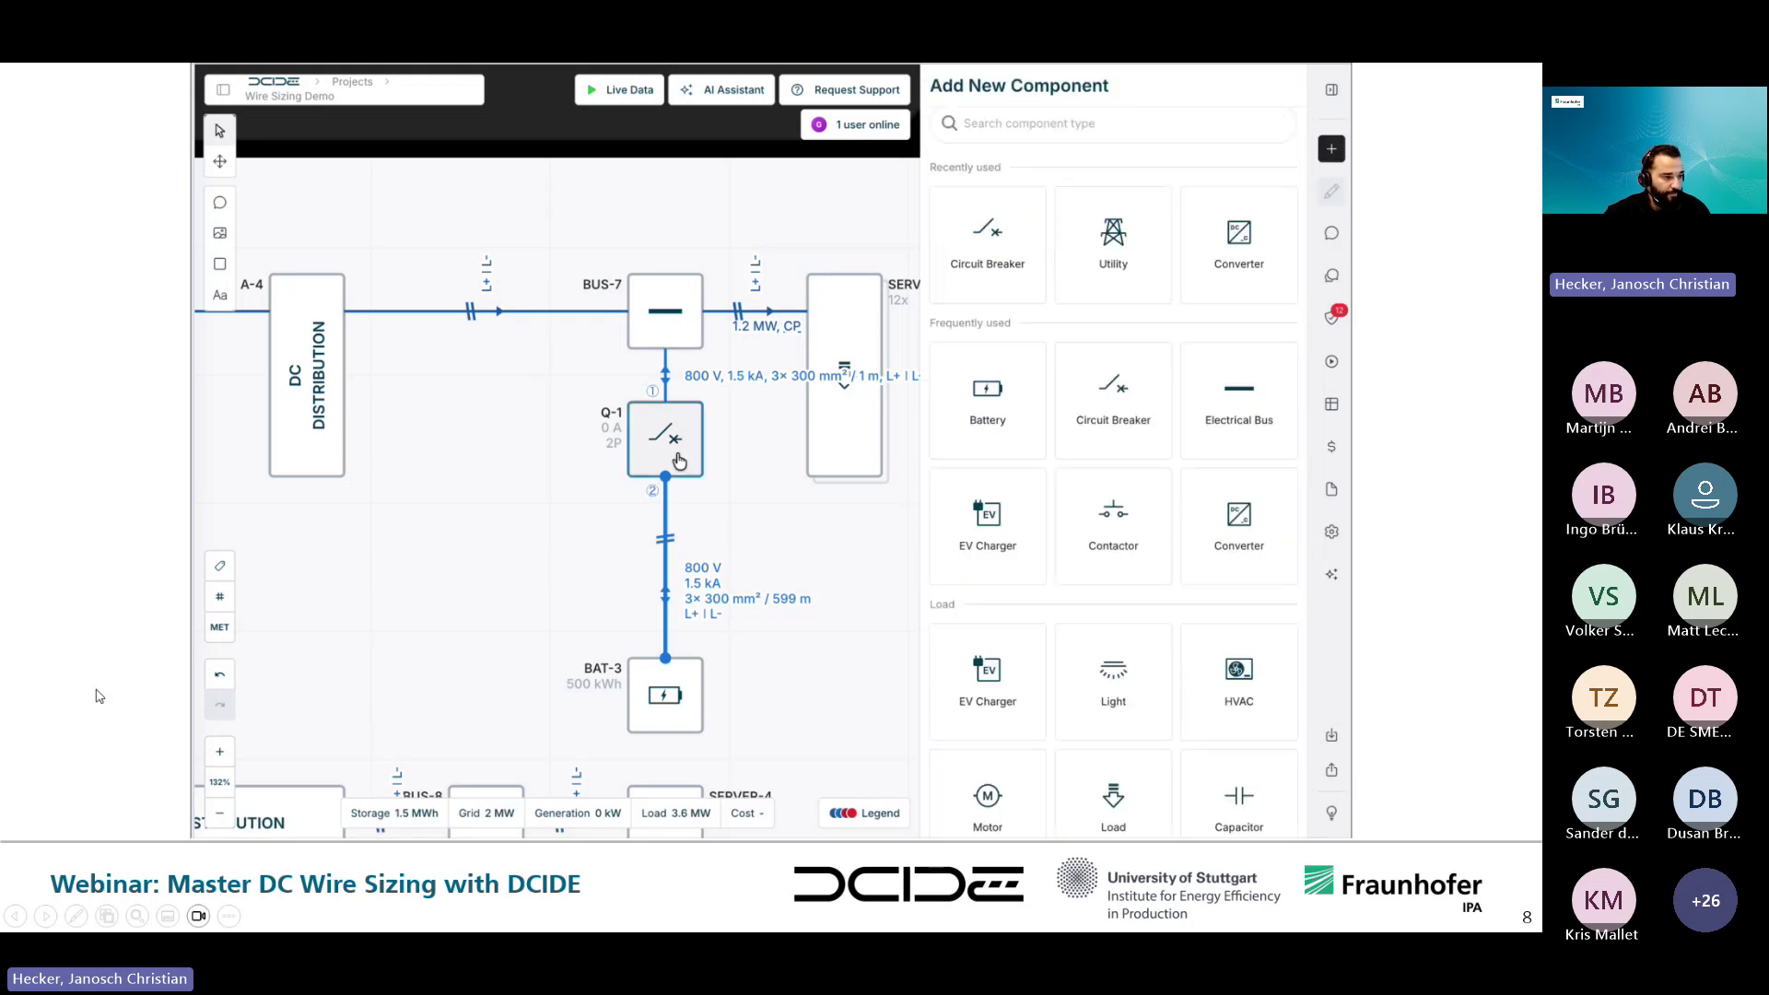
- Replay the demo of rating Q-1 at 1.5 kA and reviewing the Q-1–BAT-3 wire sizing checks
{"action": "key", "text": "Right"}
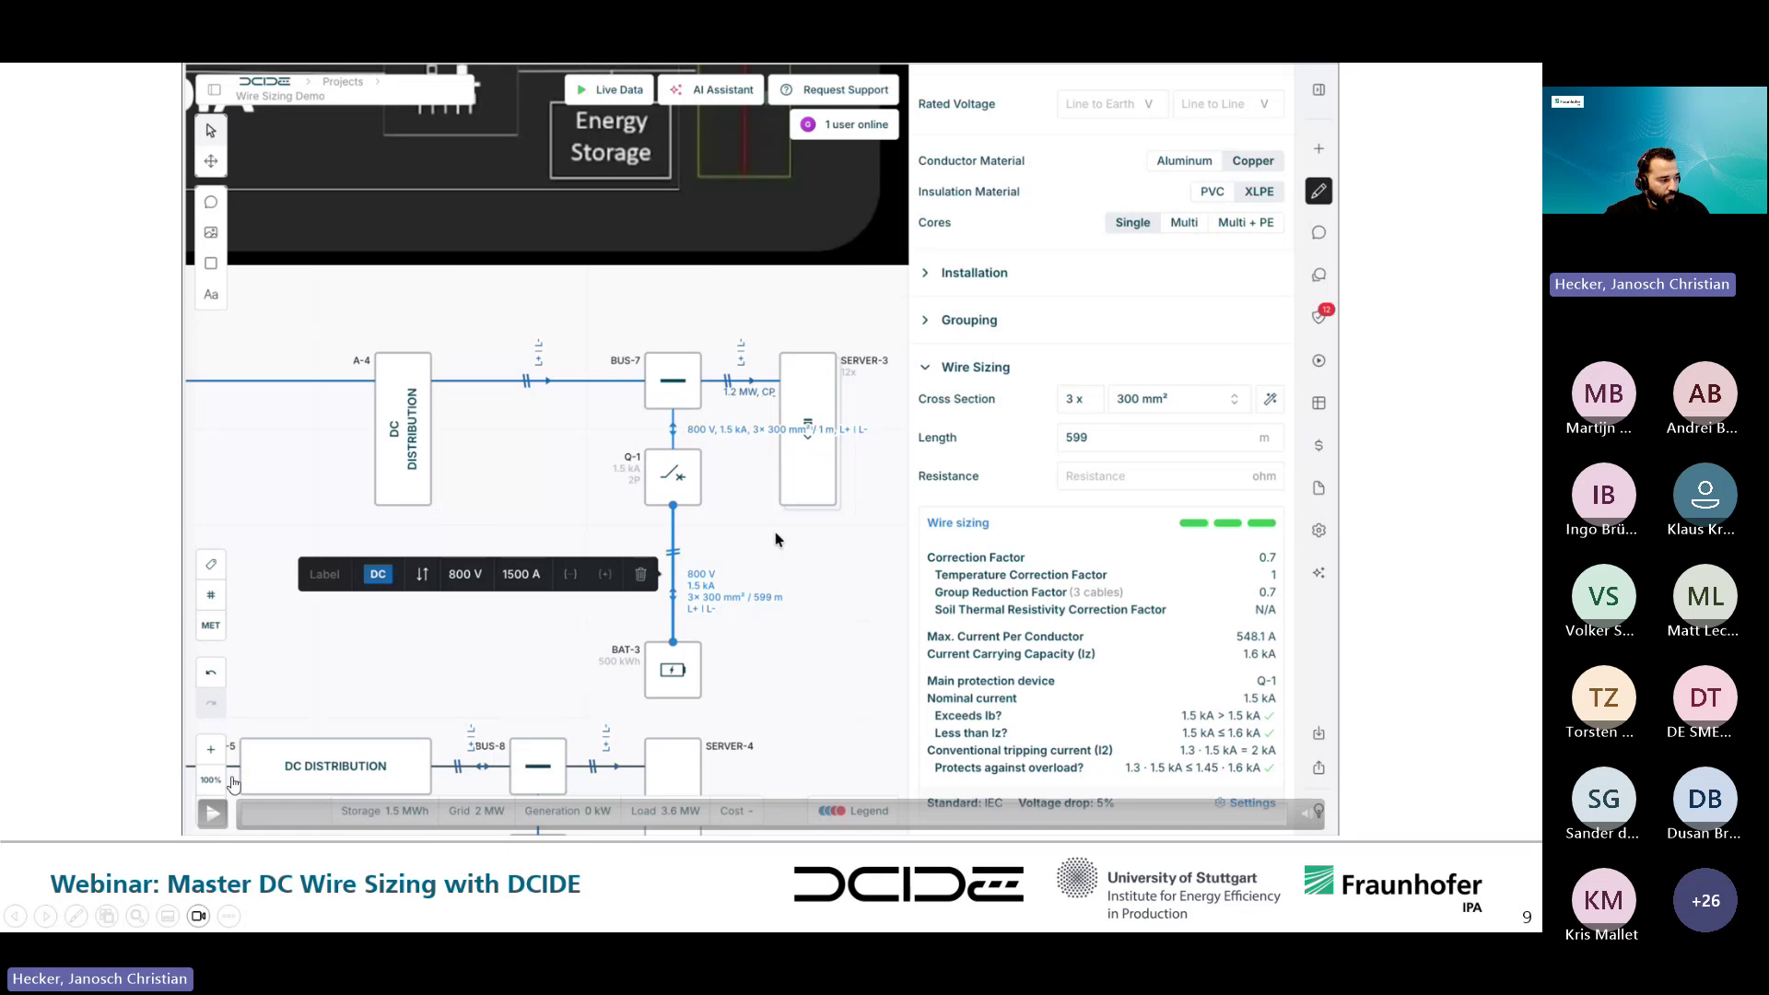
{"action": "left_click", "coordinate": [214, 819]}
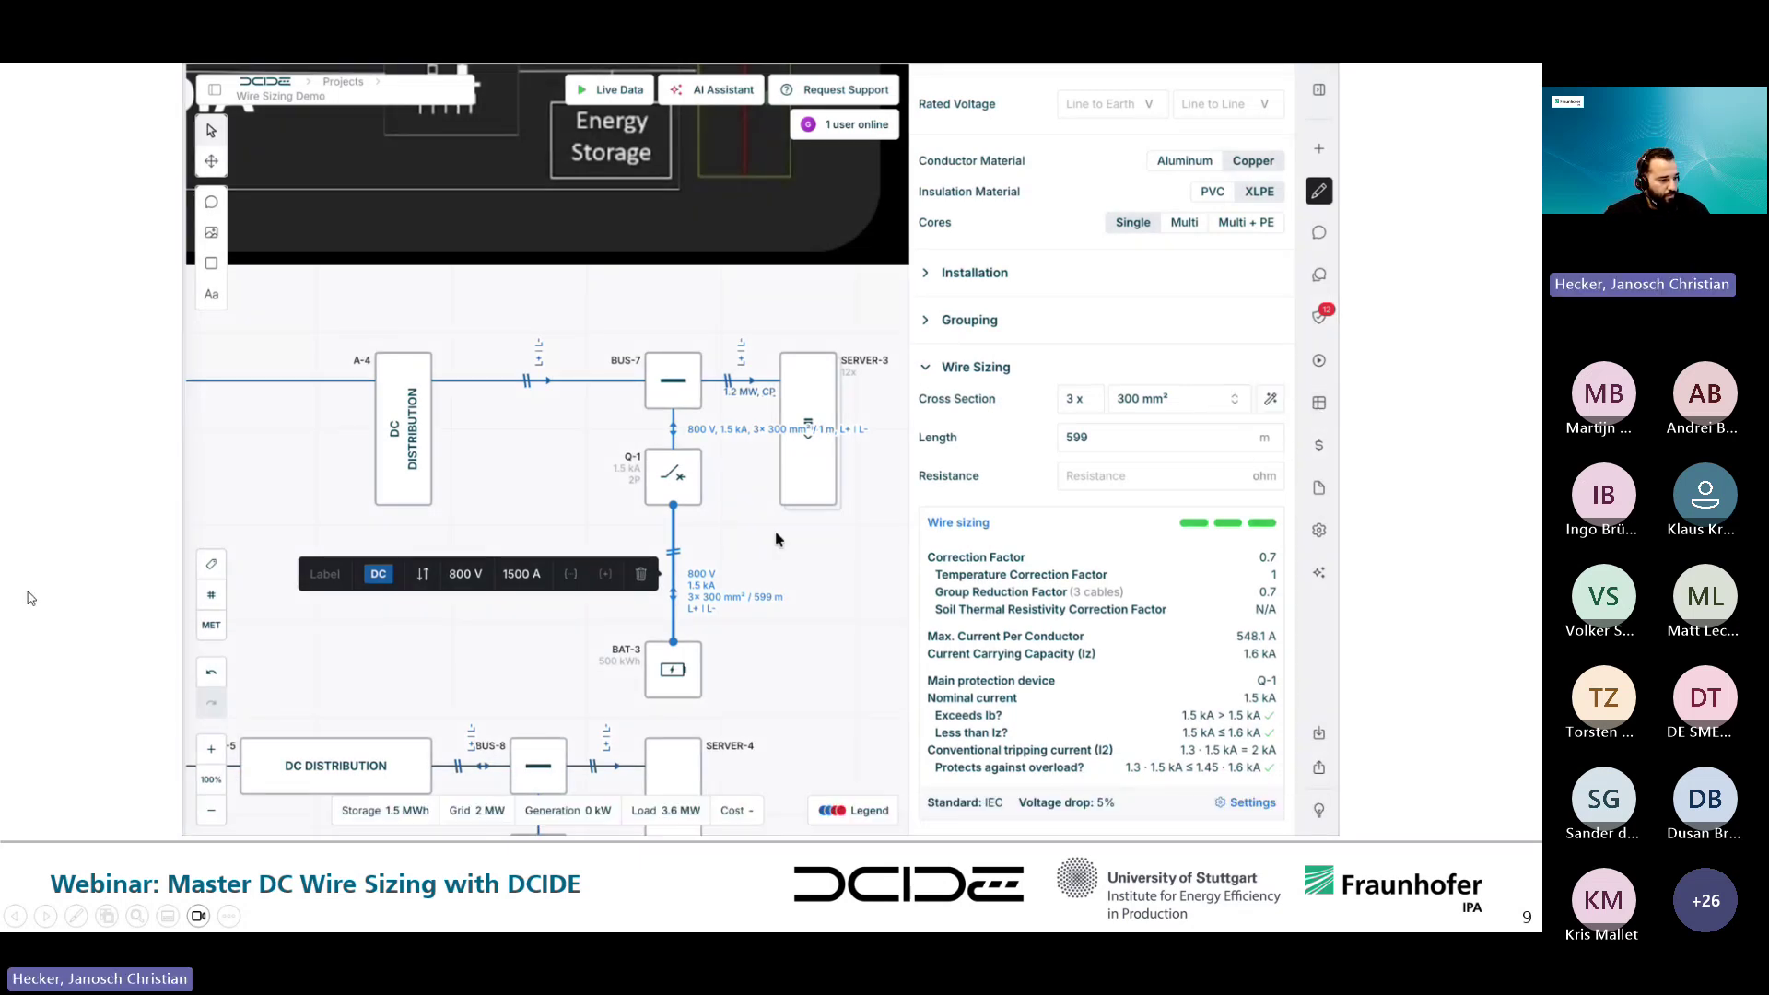
{"action": "key", "text": "Left"}
{"action": "mouse_move", "coordinate": [304, 542]}
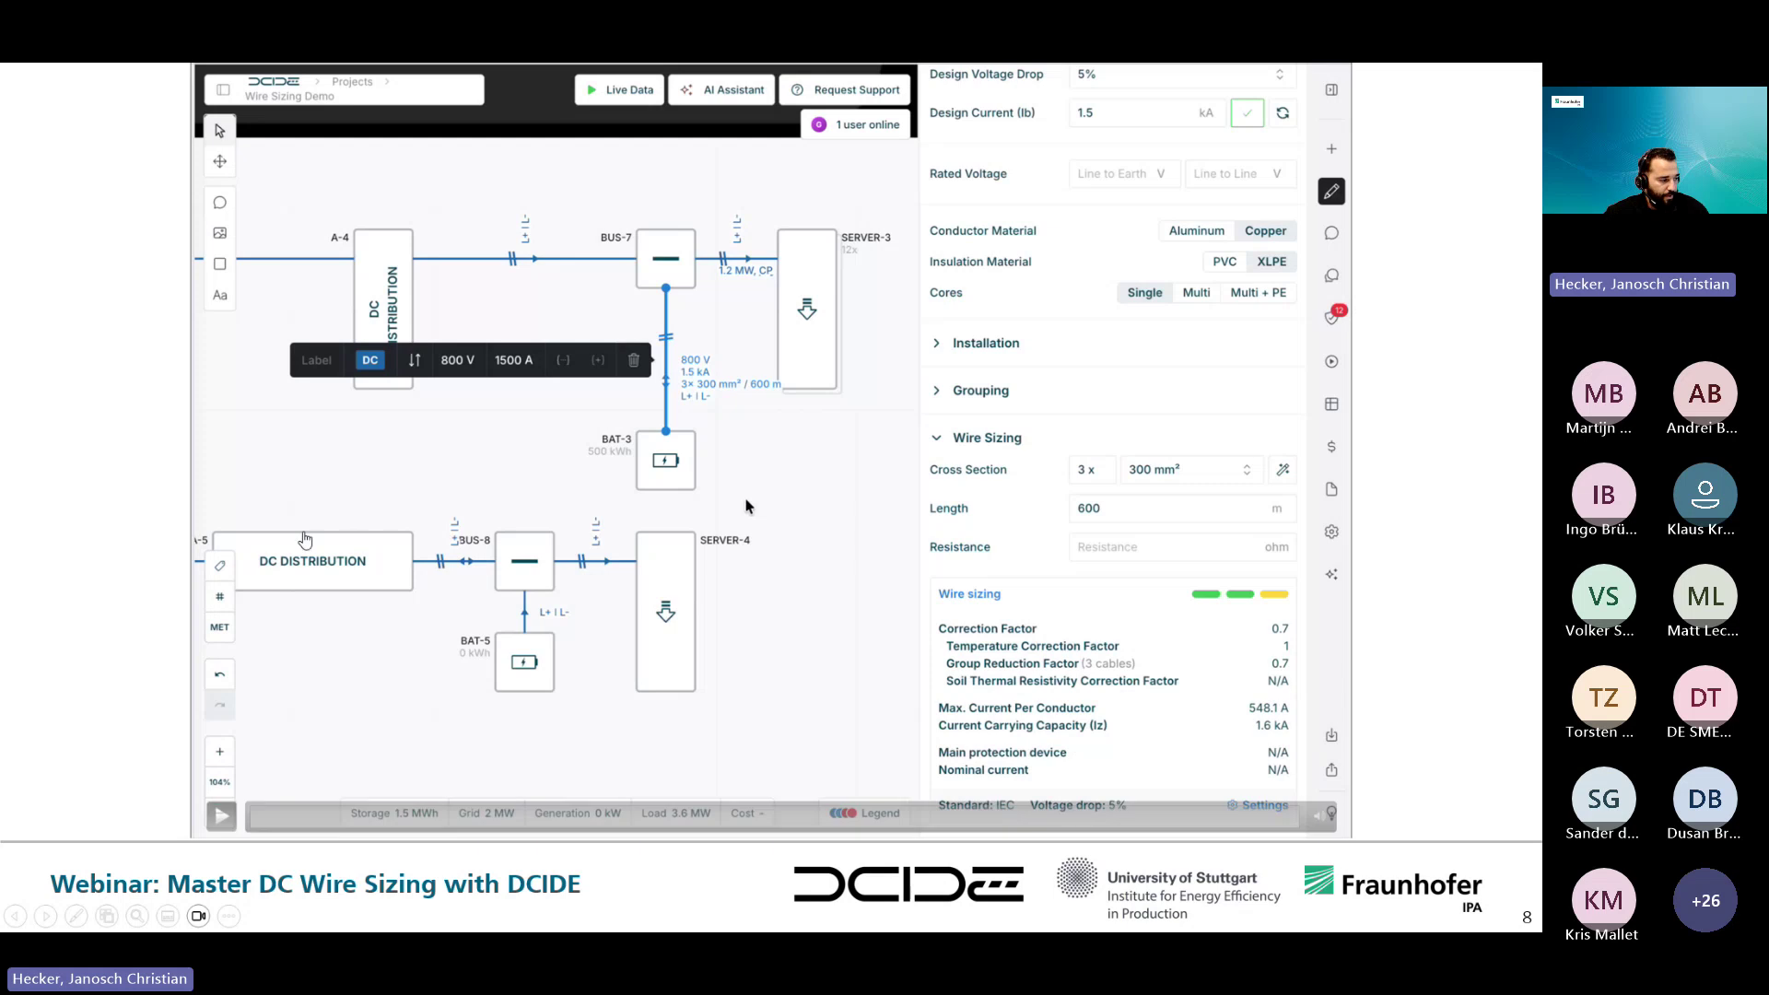
{"action": "left_click", "coordinate": [232, 818]}
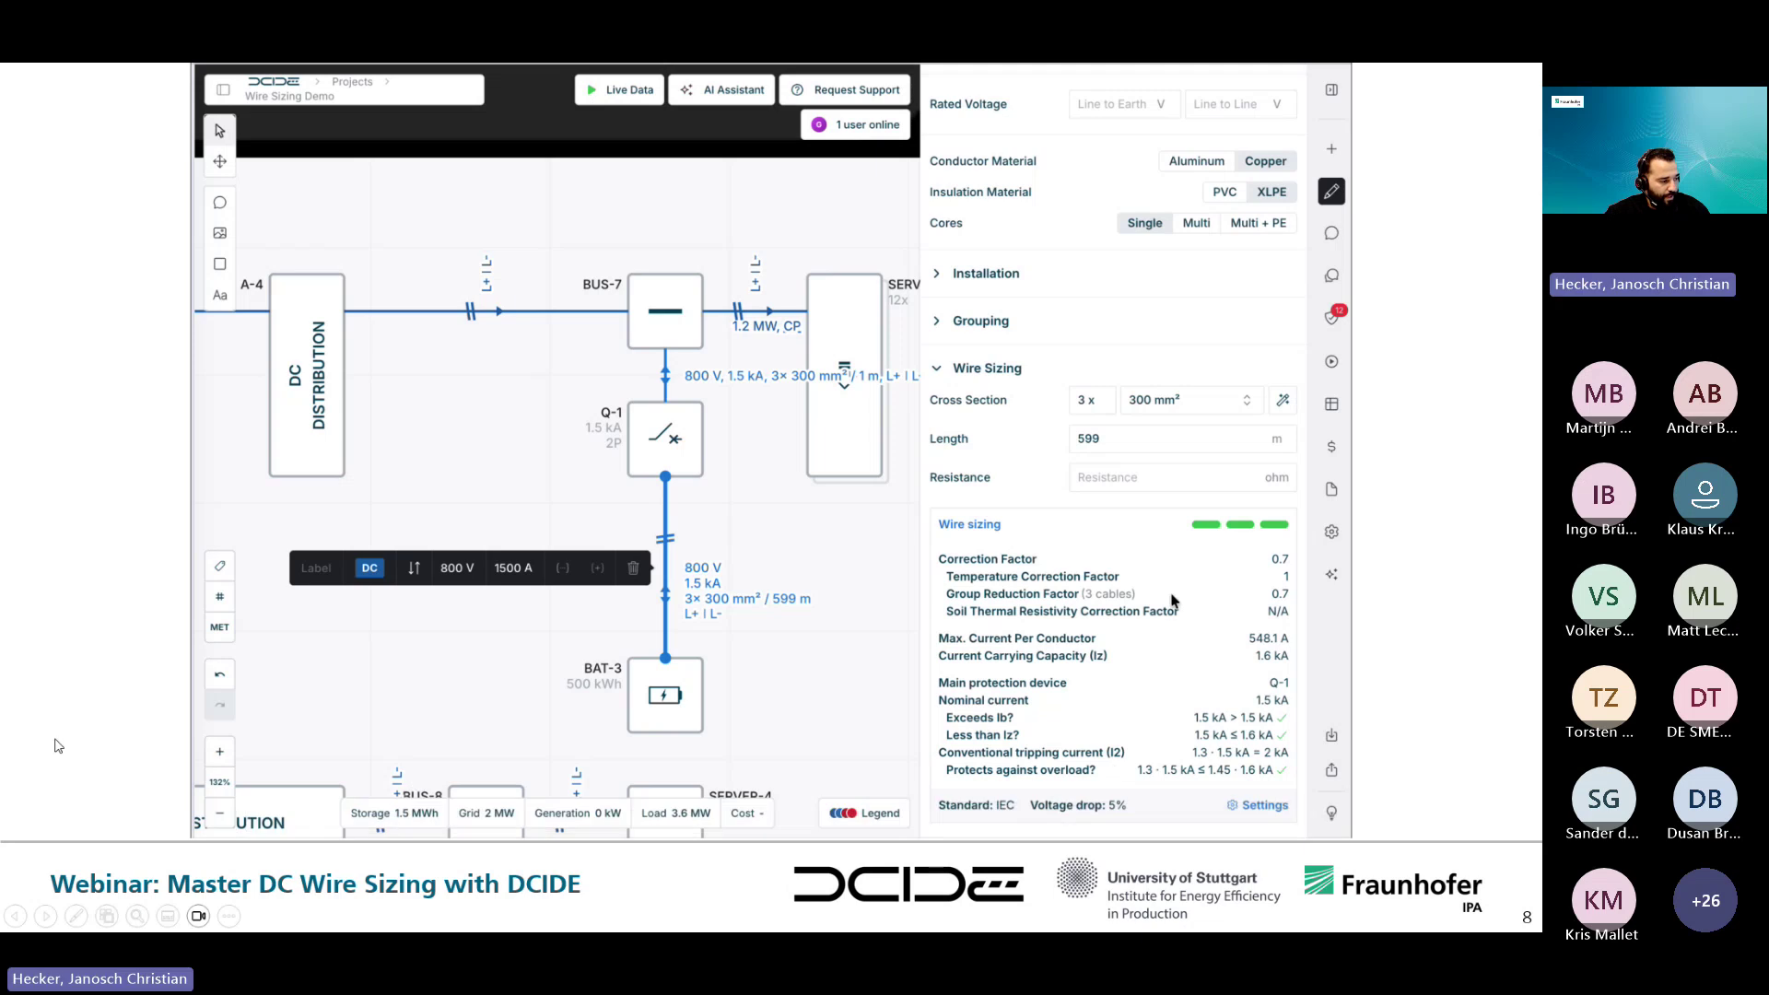
{"action": "mouse_move", "coordinate": [221, 819]}
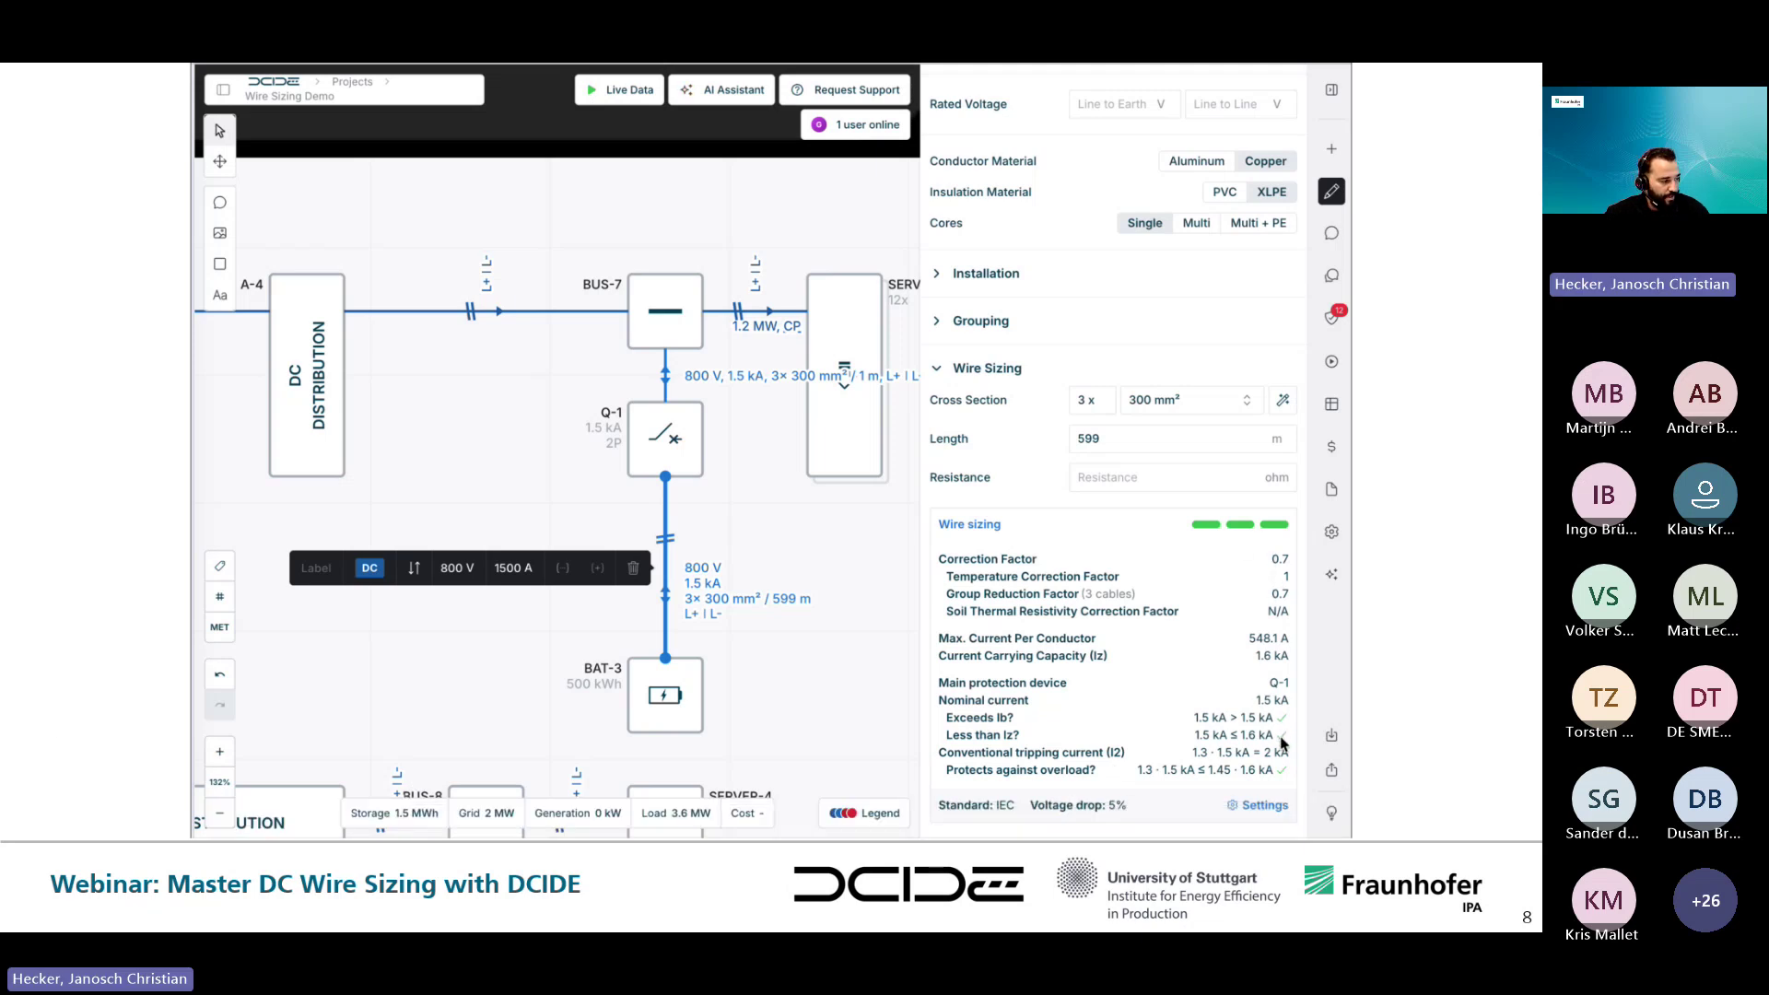
- Deselect the cable so Add New Component returns, then select the embedded demo video
{"action": "mouse_move", "coordinate": [995, 757]}
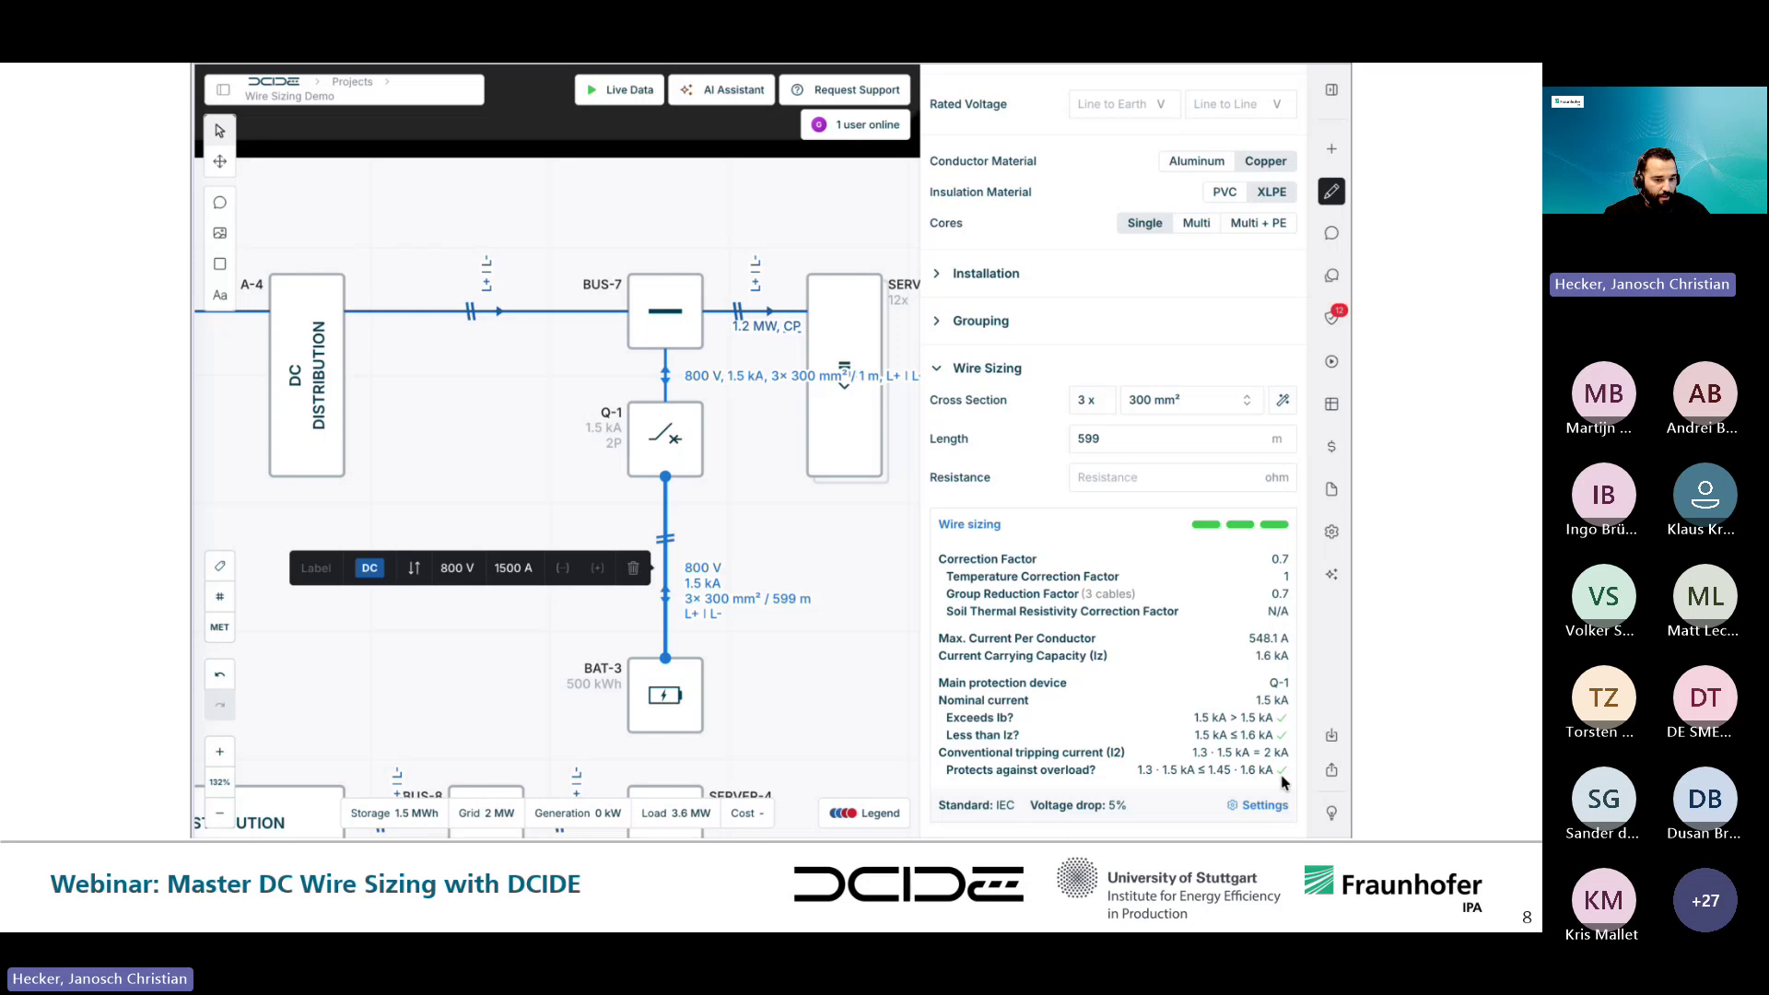
{"action": "key", "text": "Escape"}
{"action": "left_click", "coordinate": [772, 717]}
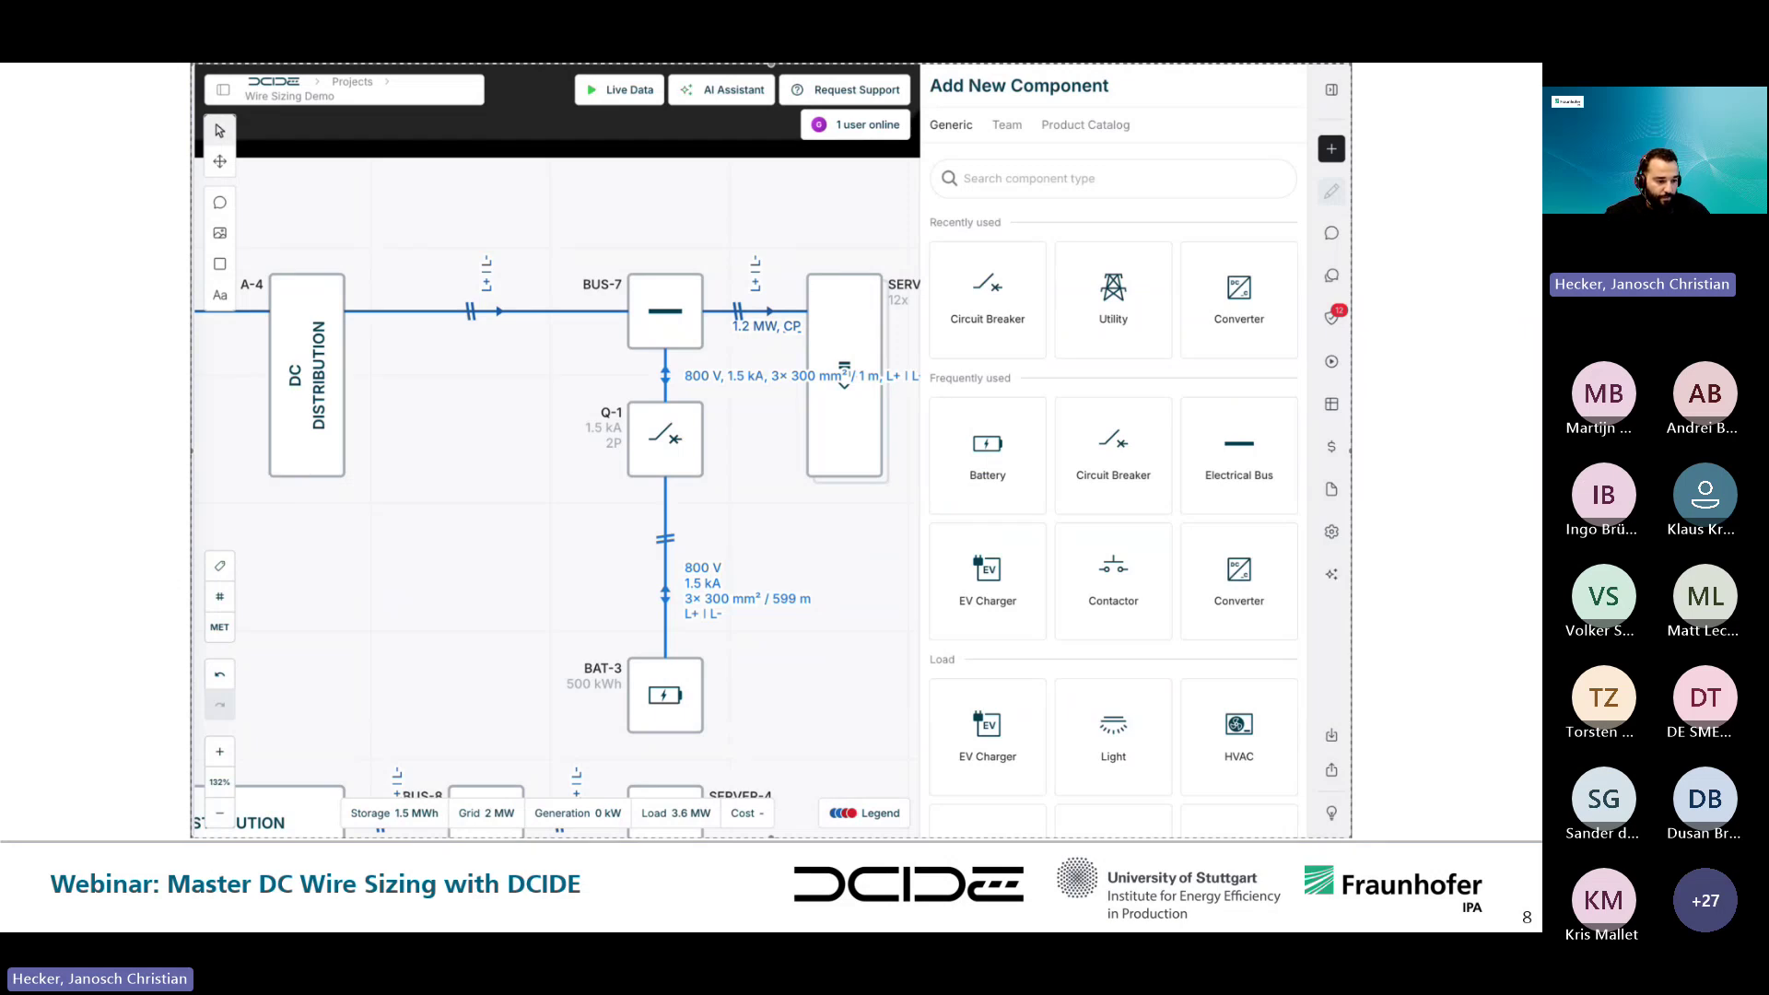
- Move to the slide showing the Power Schedule entry for the Q-1–BAT-3 cable
{"action": "key", "text": "Right"}
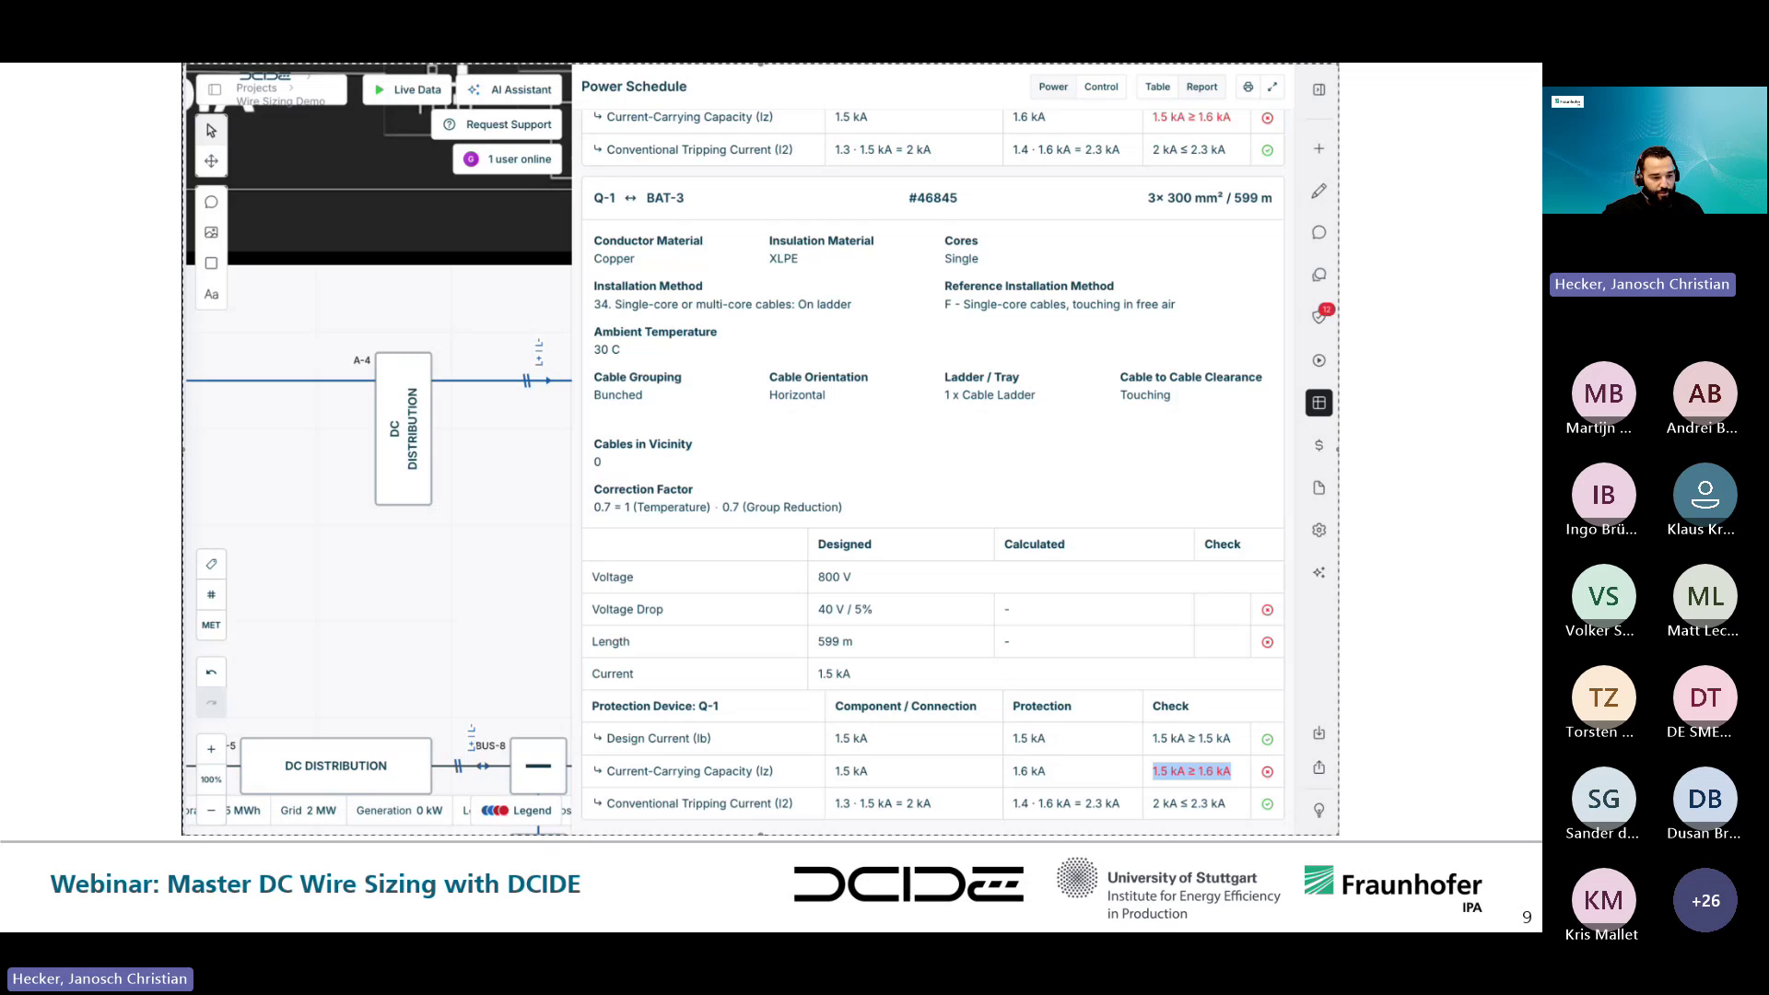
- Advance to the new-diagram demo and pause, then resume it while FC-1 → U-1 → BUS-1 is wired
{"action": "key", "text": "Right"}
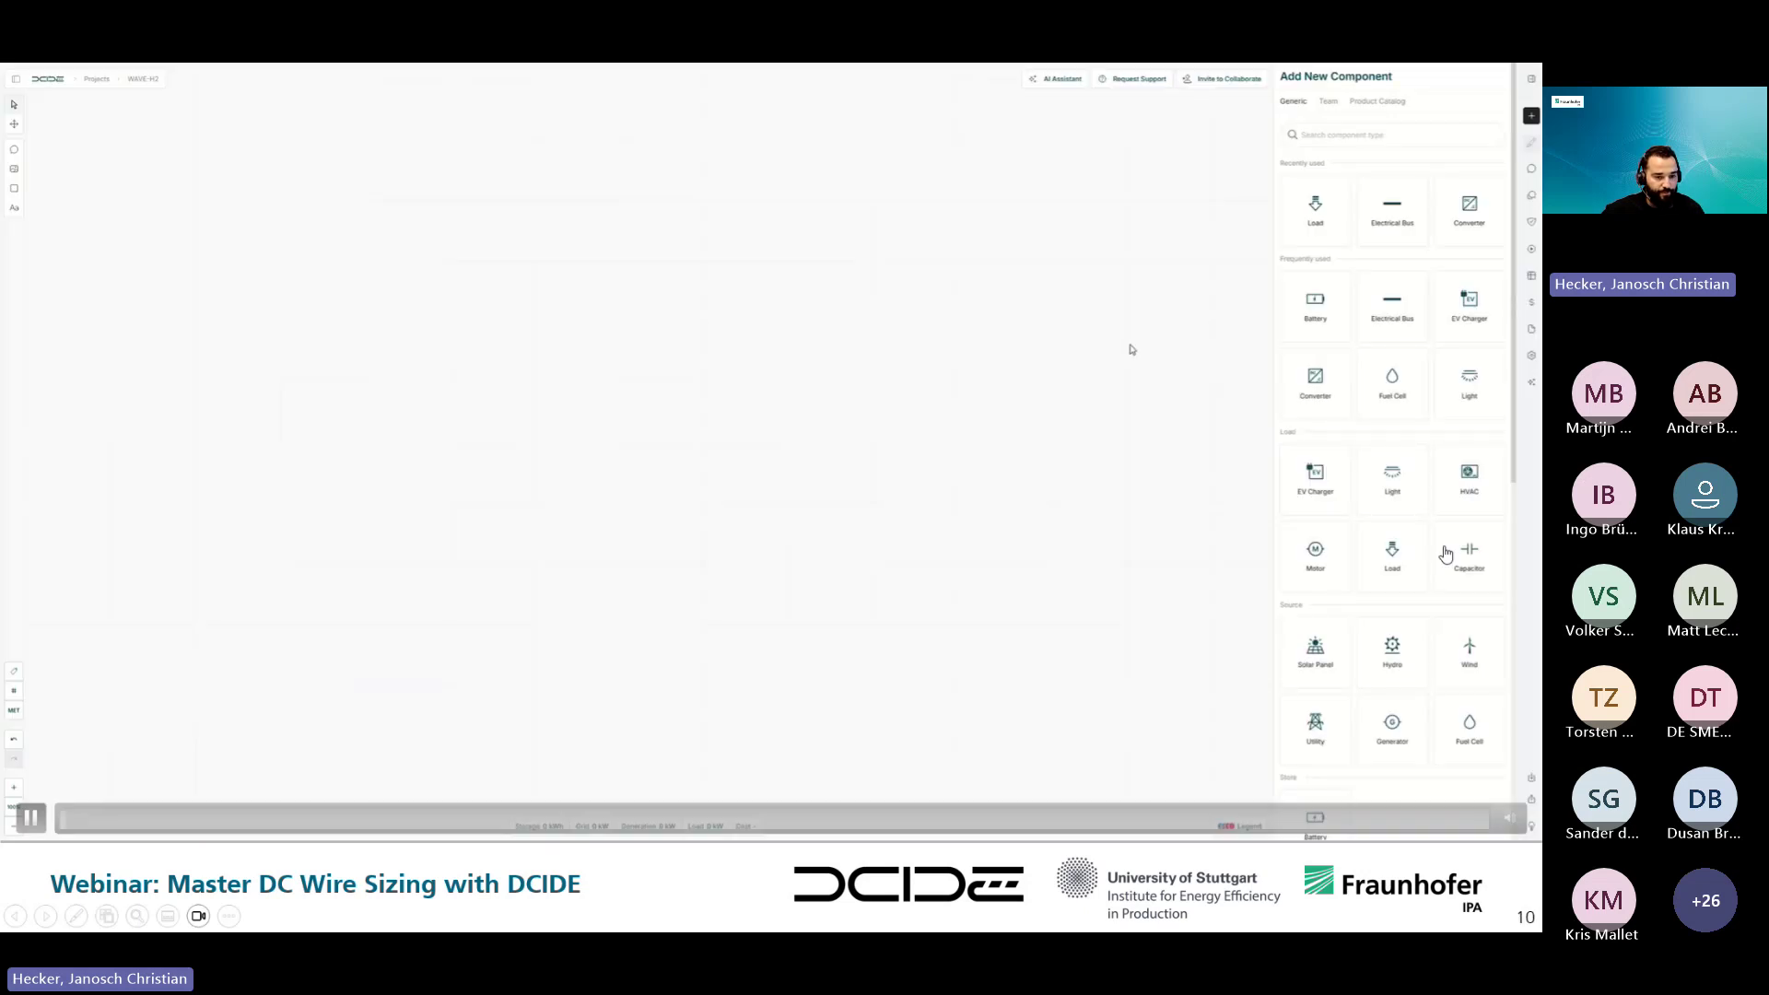
{"action": "left_click", "coordinate": [32, 827]}
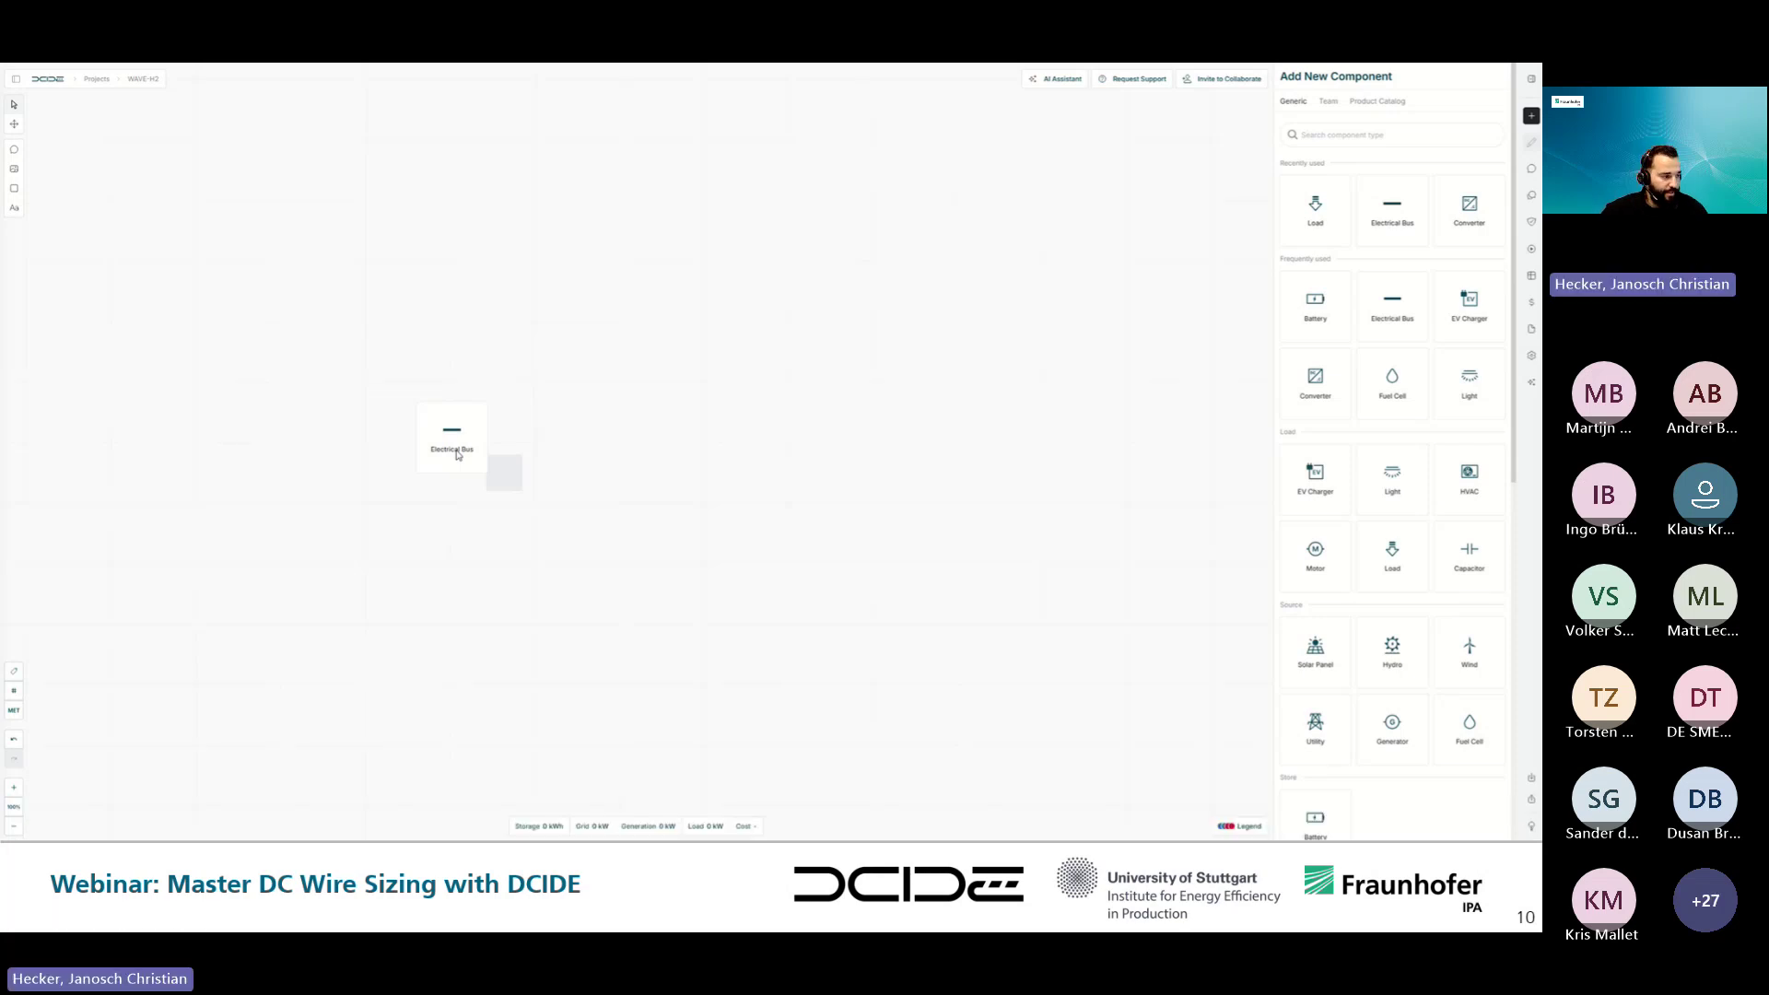
{"action": "mouse_move", "coordinate": [462, 778]}
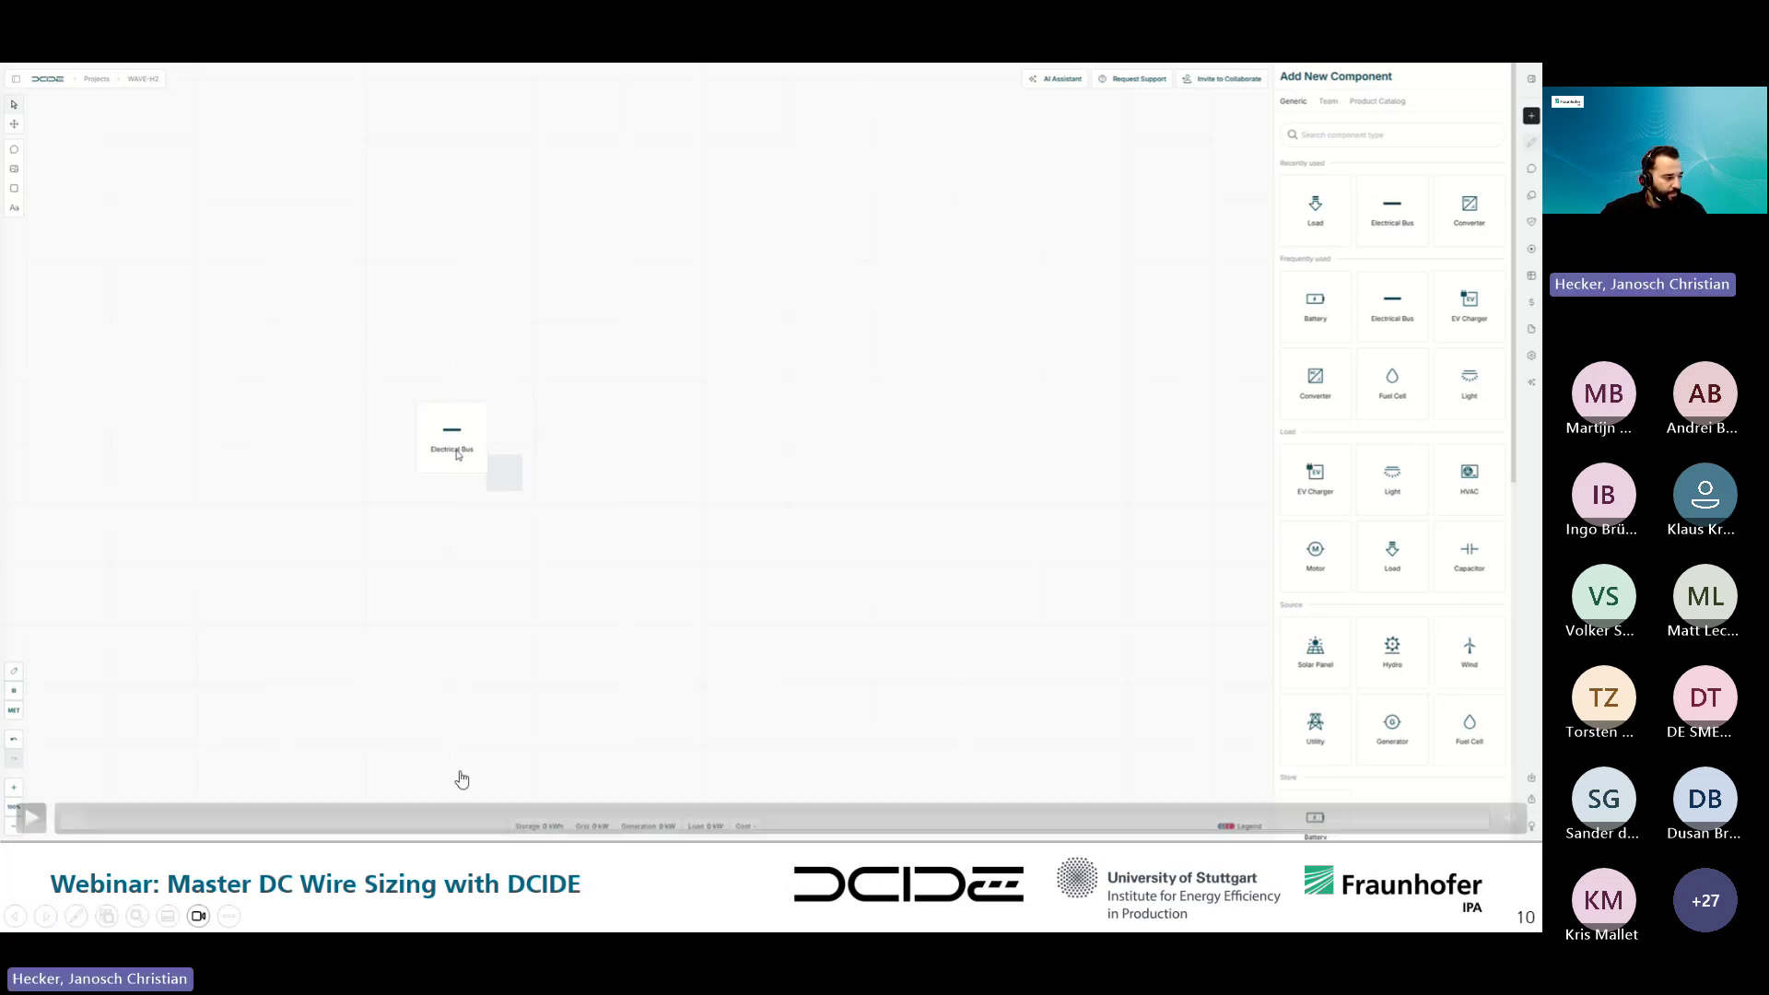
{"action": "left_click", "coordinate": [30, 819]}
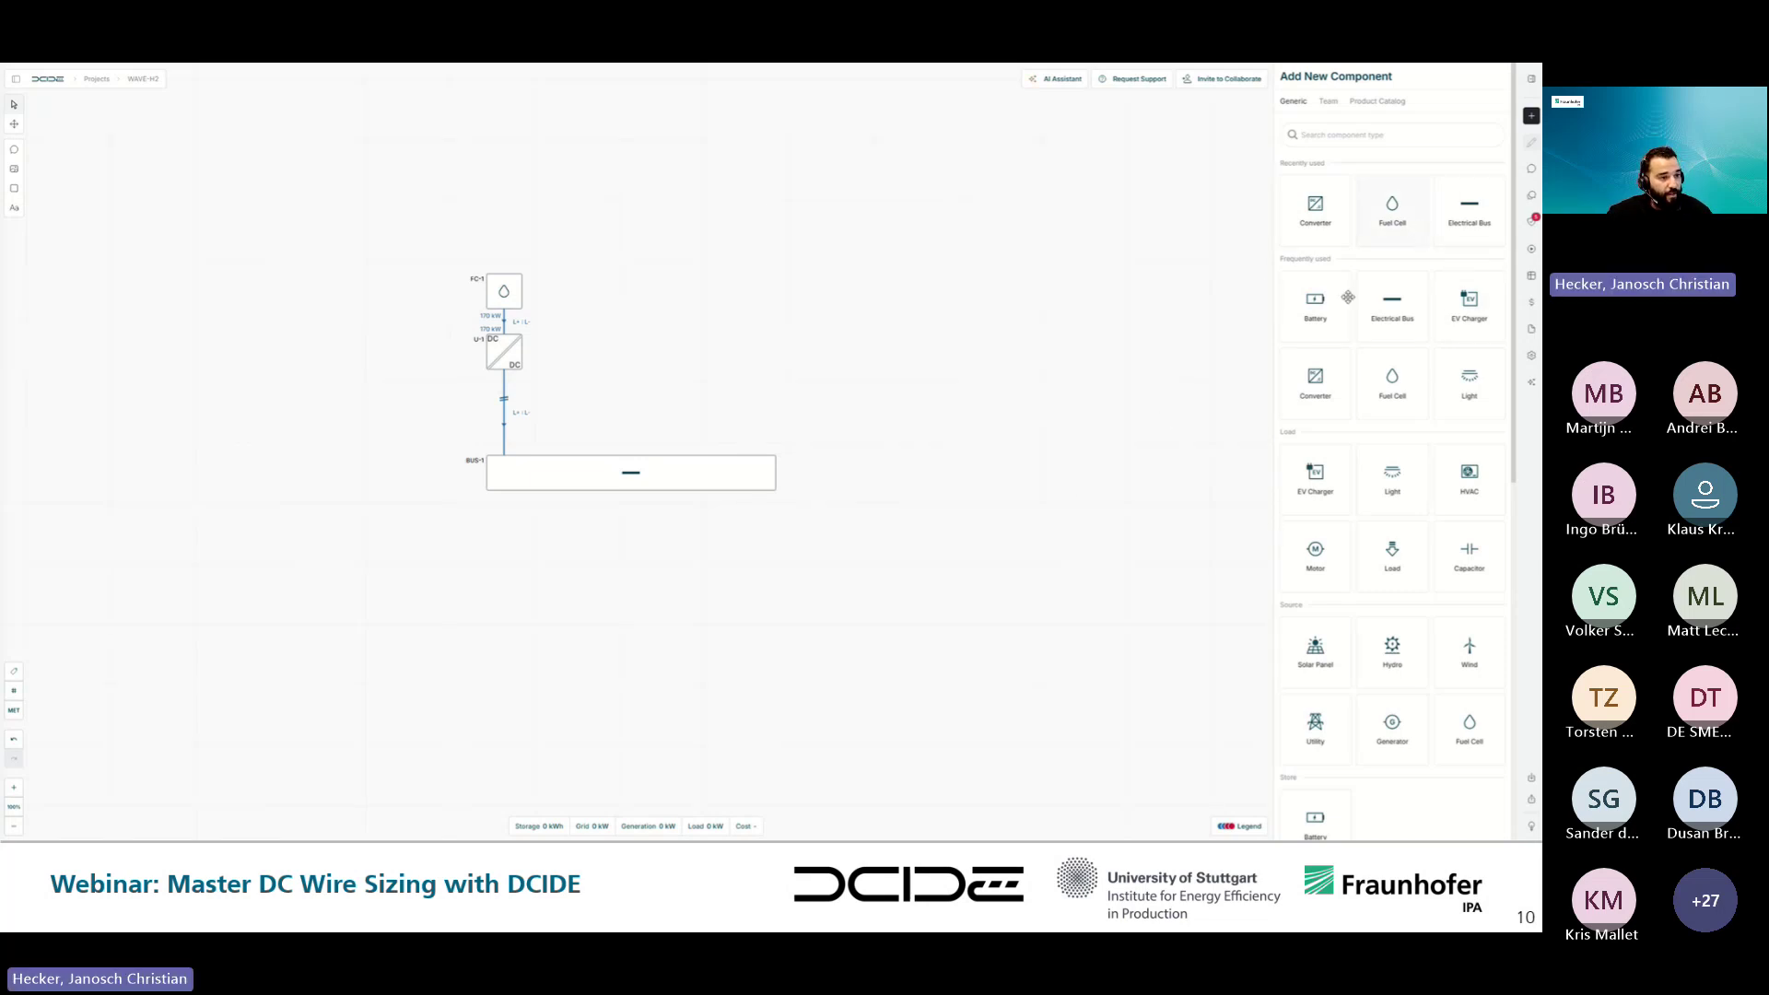
- Place a battery and a converter beside the fuel cell branch and select BAT-1
{"action": "left_click_drag", "start_coordinate": [1348, 297], "coordinate": [757, 293]}
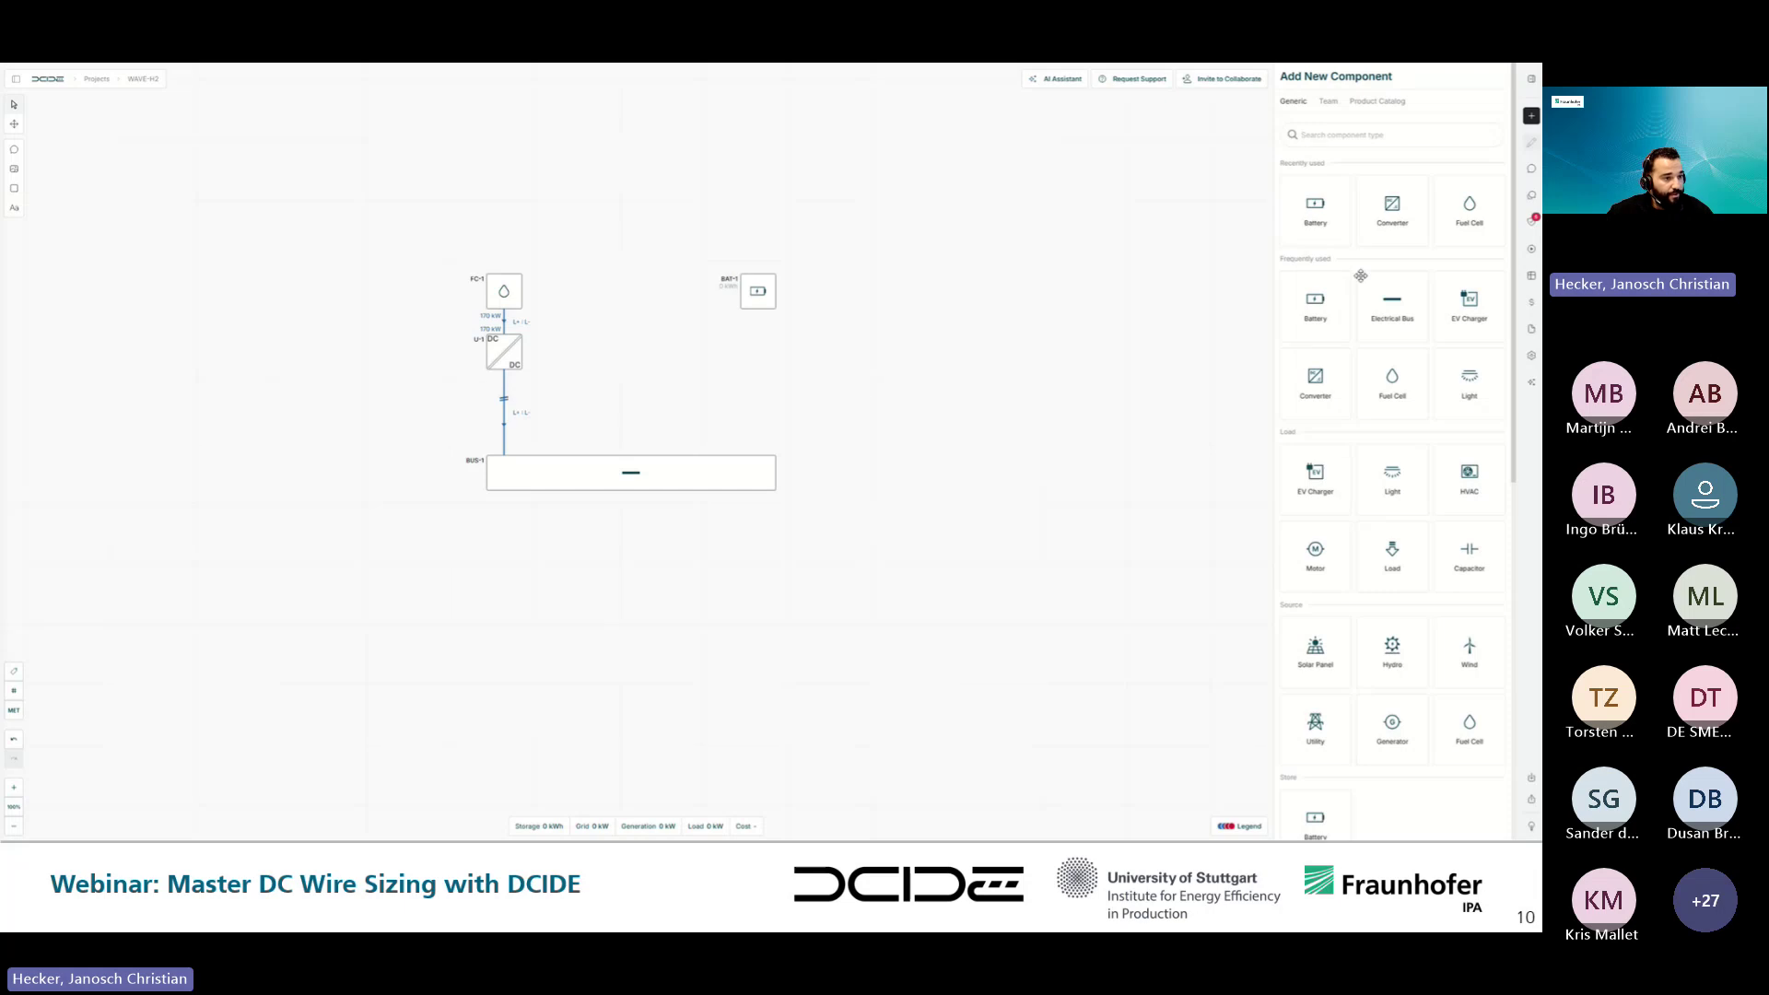
{"action": "left_click_drag", "start_coordinate": [1394, 214], "coordinate": [757, 354]}
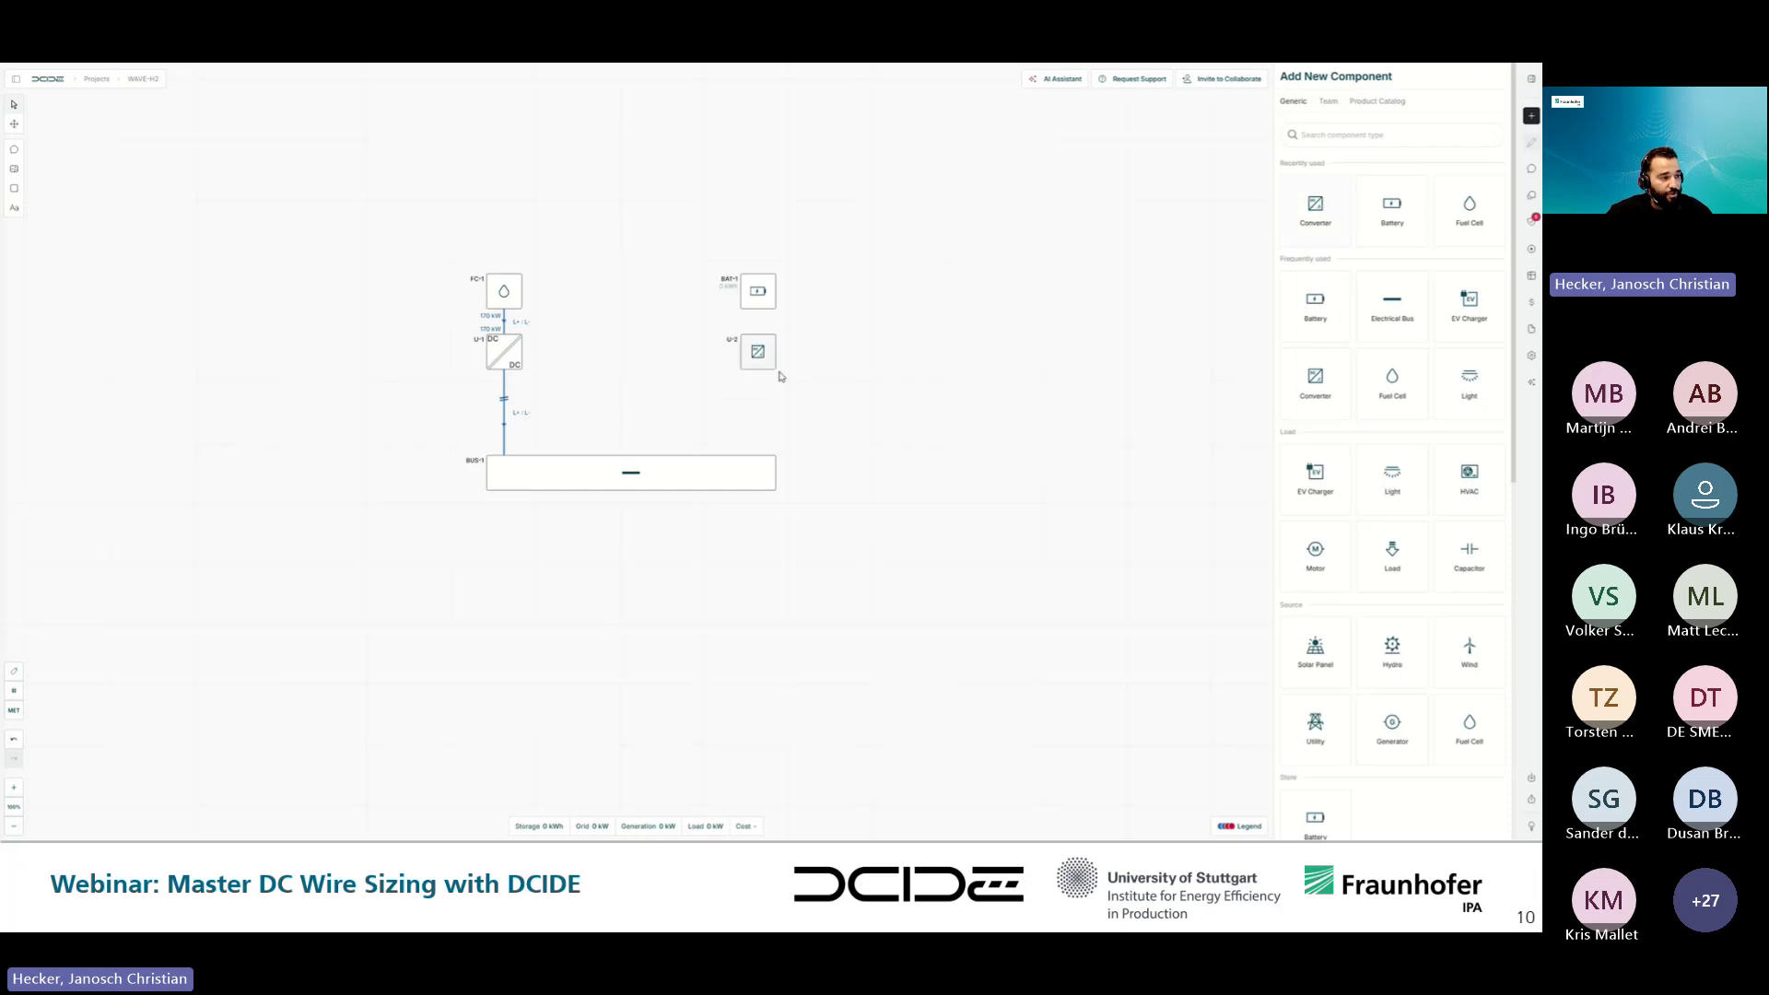
{"action": "left_click", "coordinate": [756, 295]}
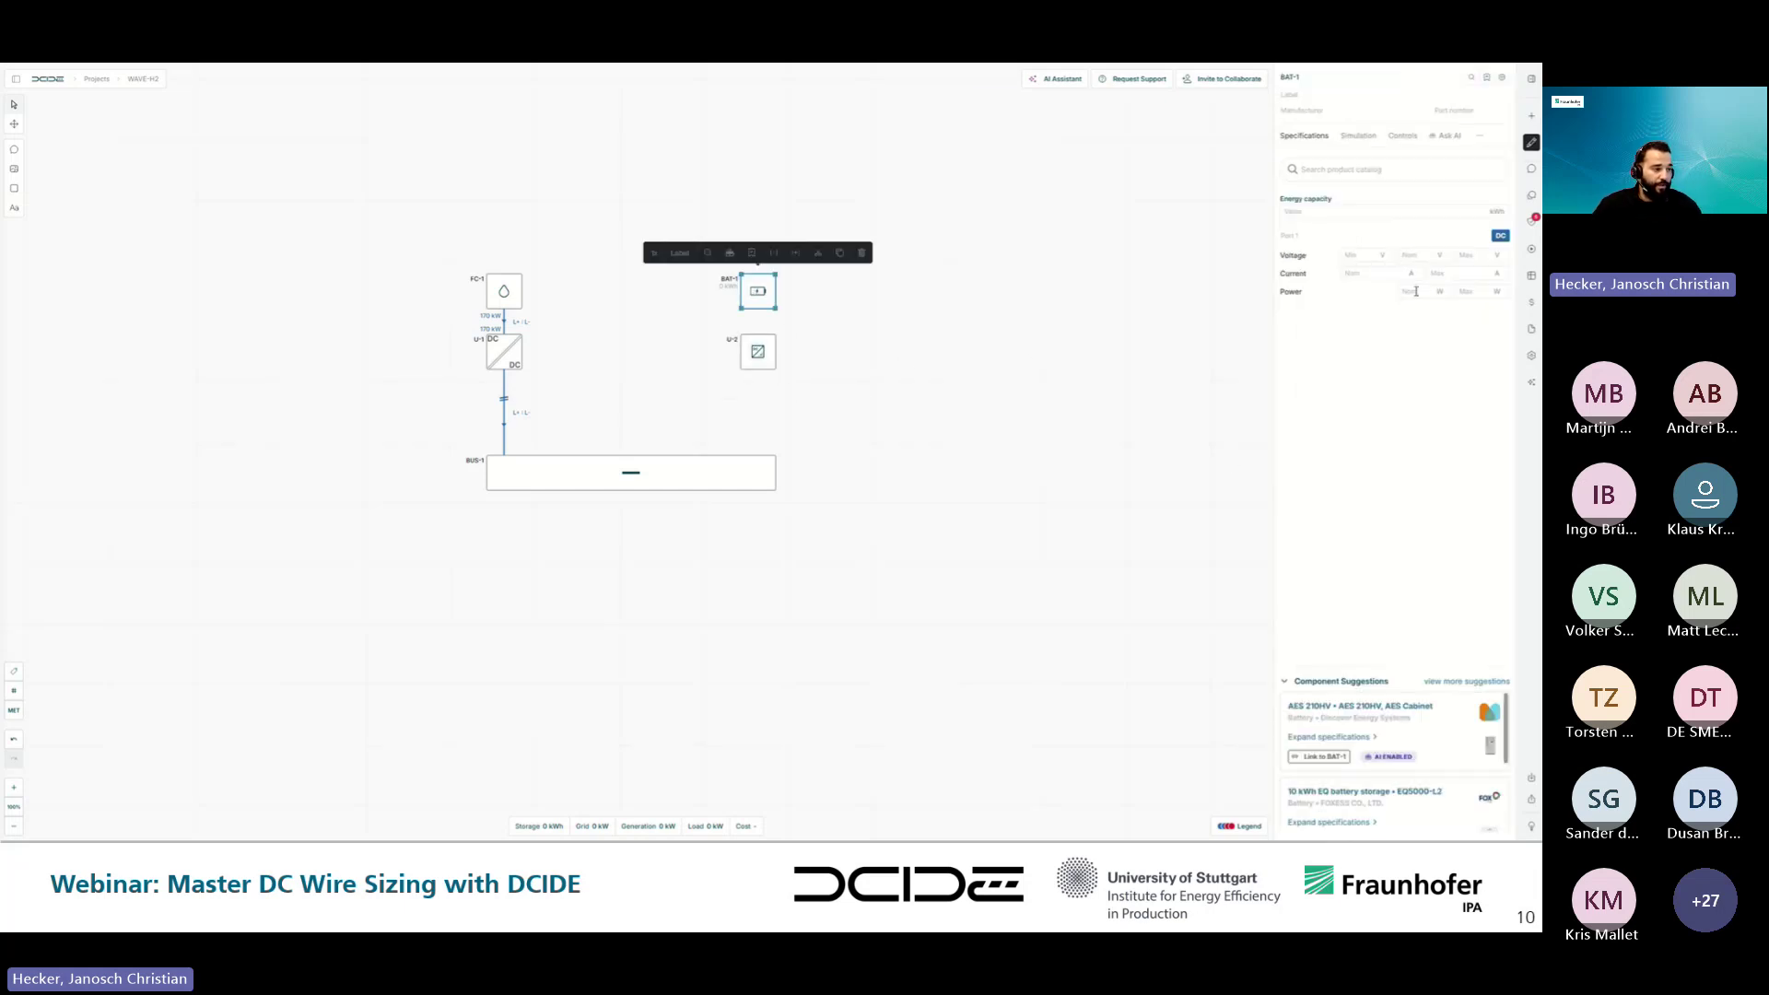
- Set BAT-1's nominal voltage to 800 V and nominal power to 100 kW
{"action": "left_click", "coordinate": [1417, 254]}
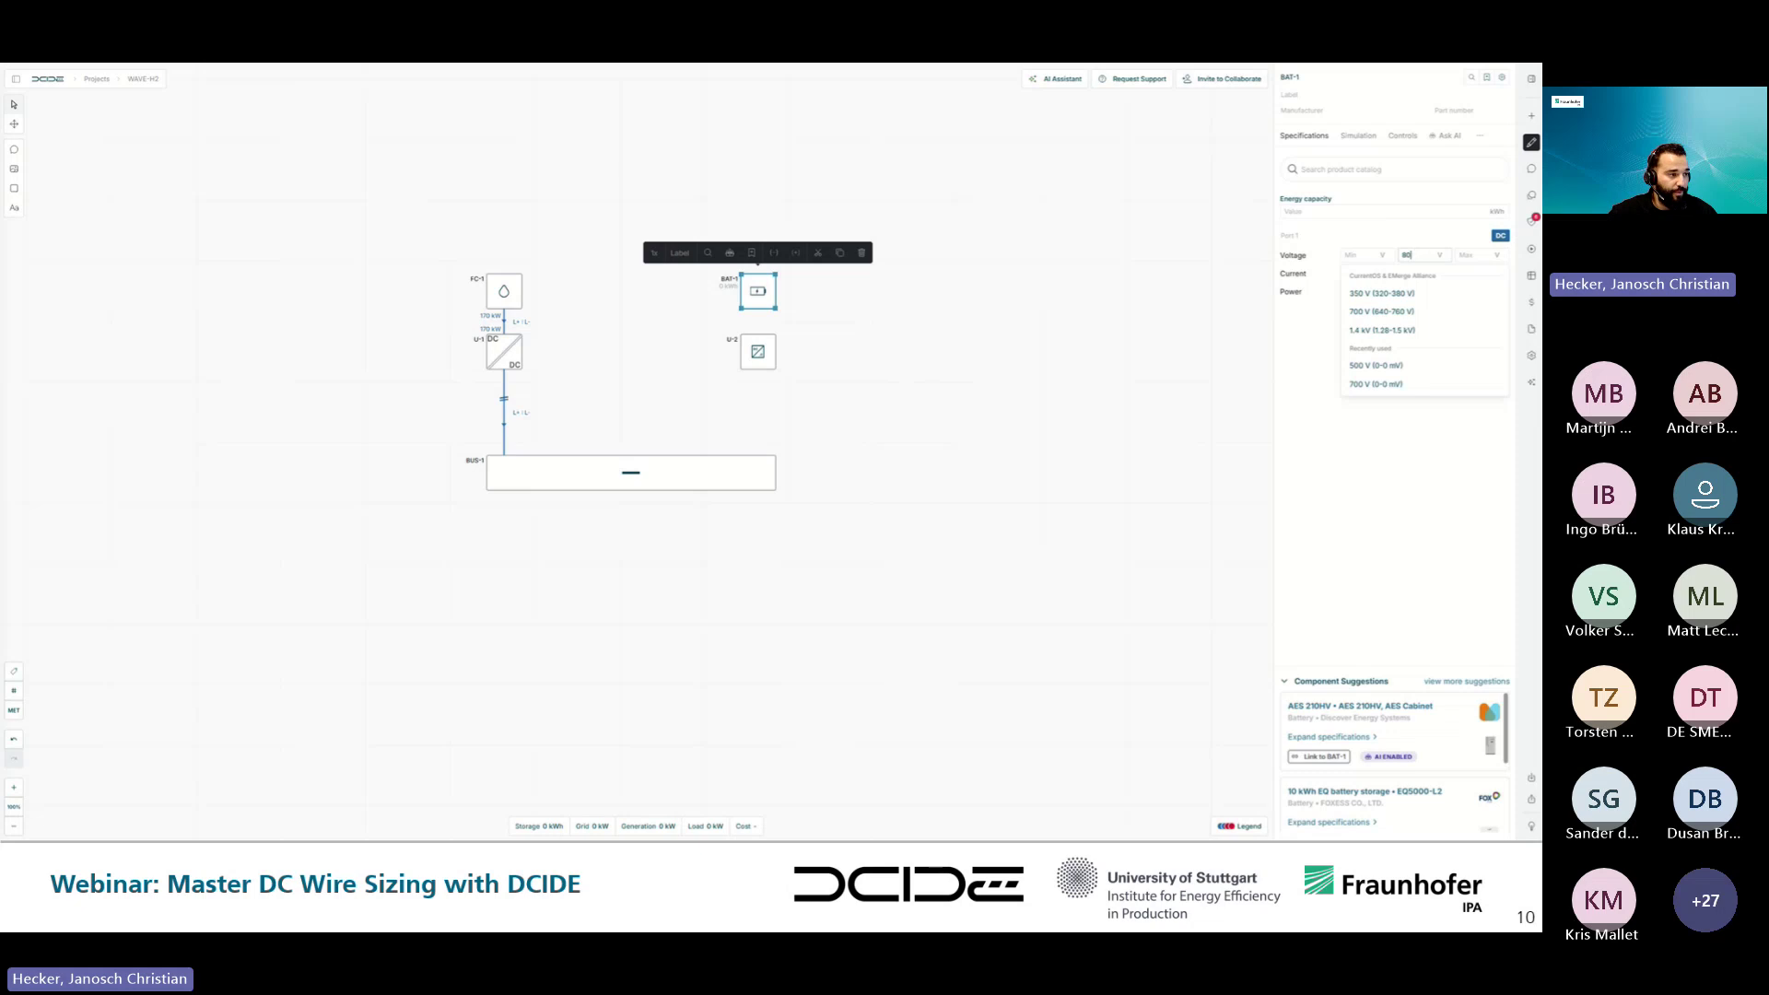
{"action": "key", "text": "Return"}
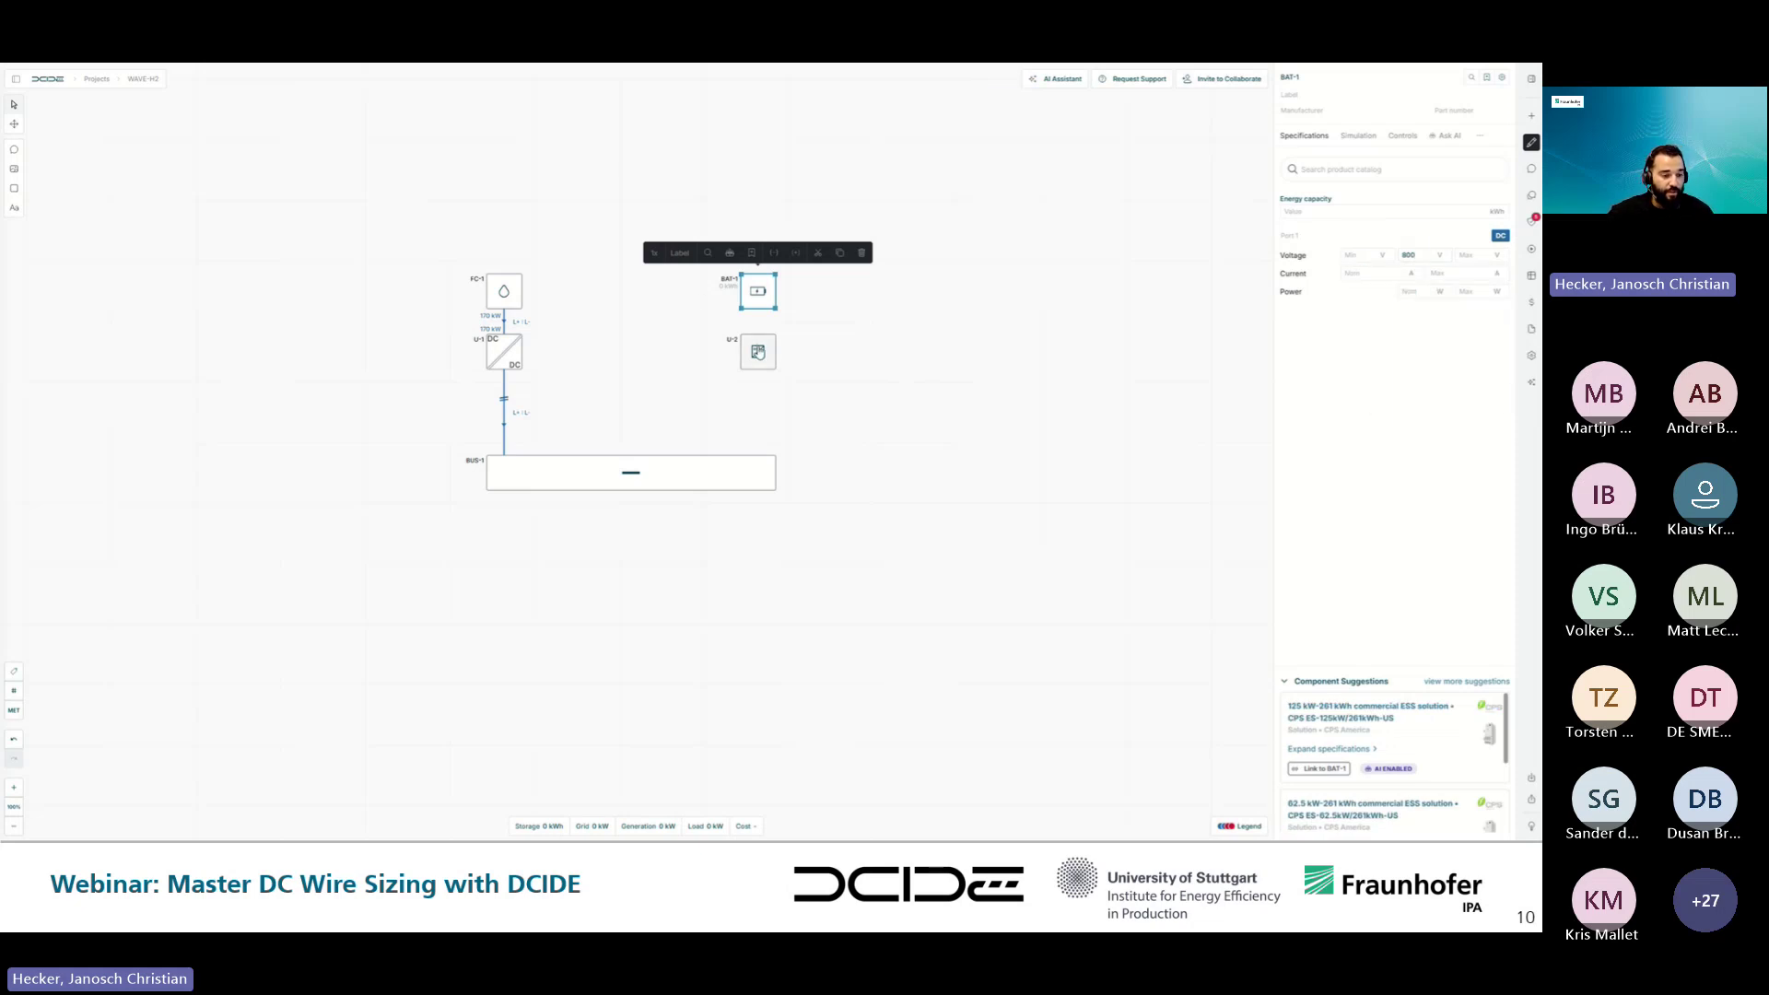
{"action": "left_click", "coordinate": [1441, 292]}
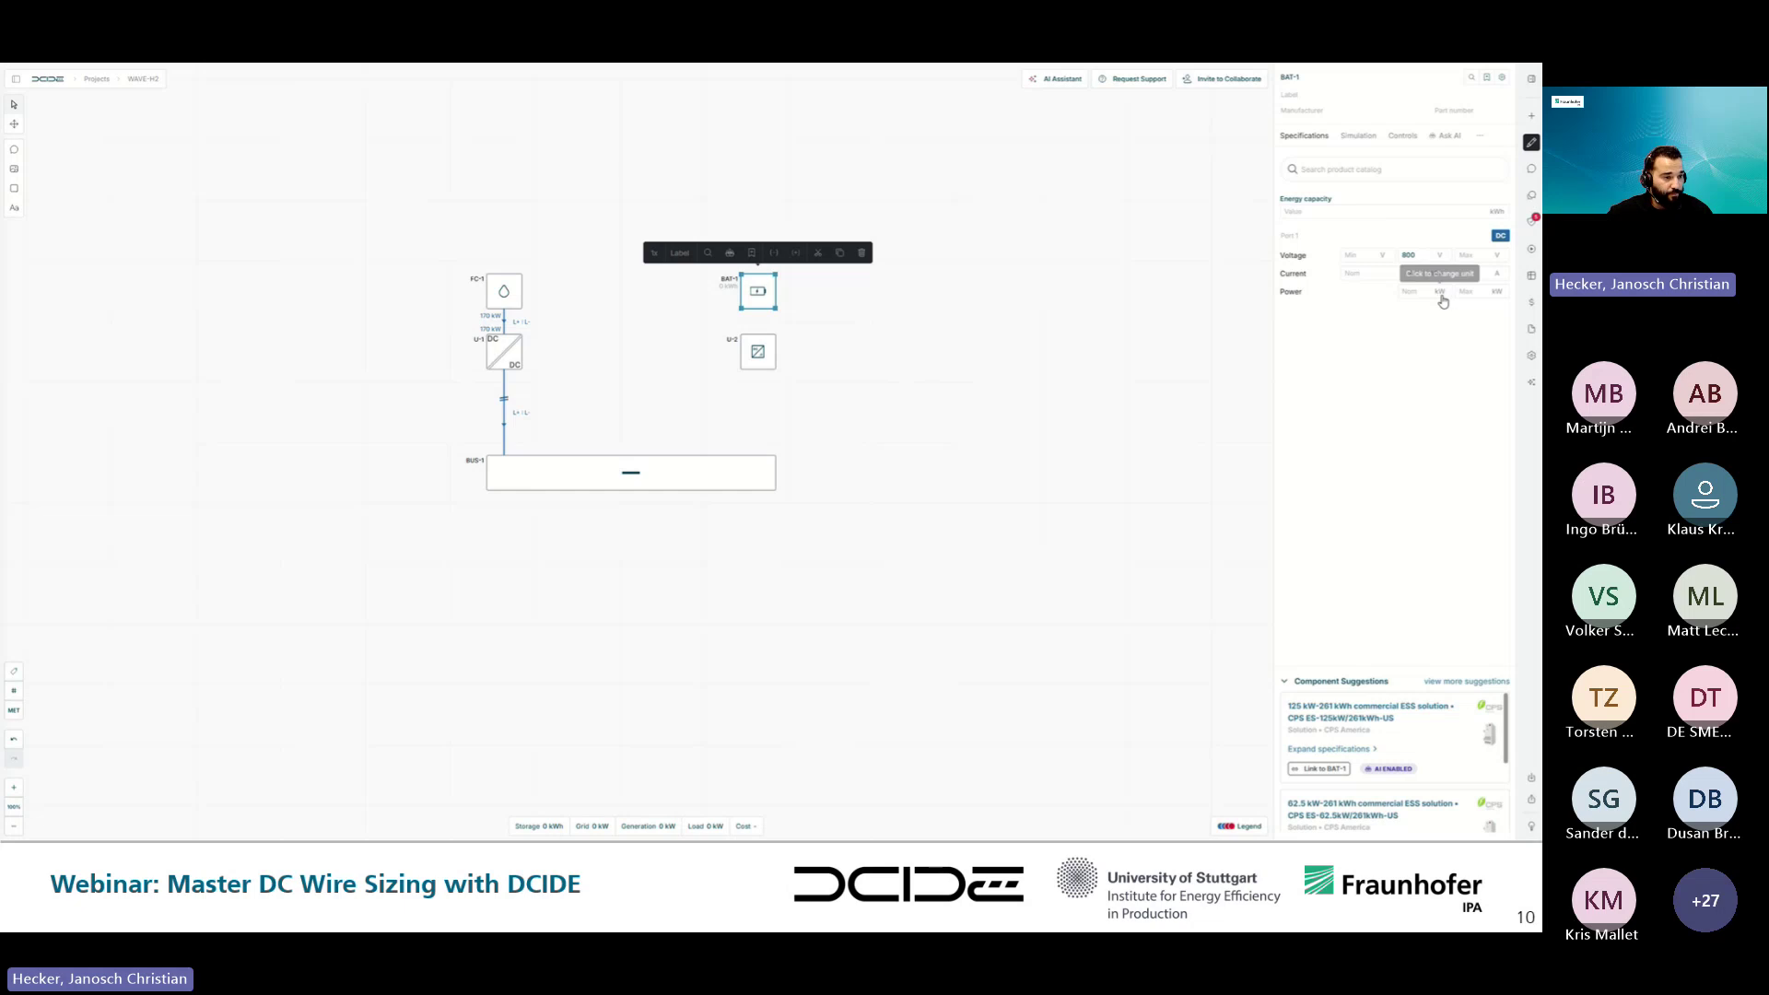
{"action": "left_click", "coordinate": [1416, 292]}
{"action": "type", "text": "100"}
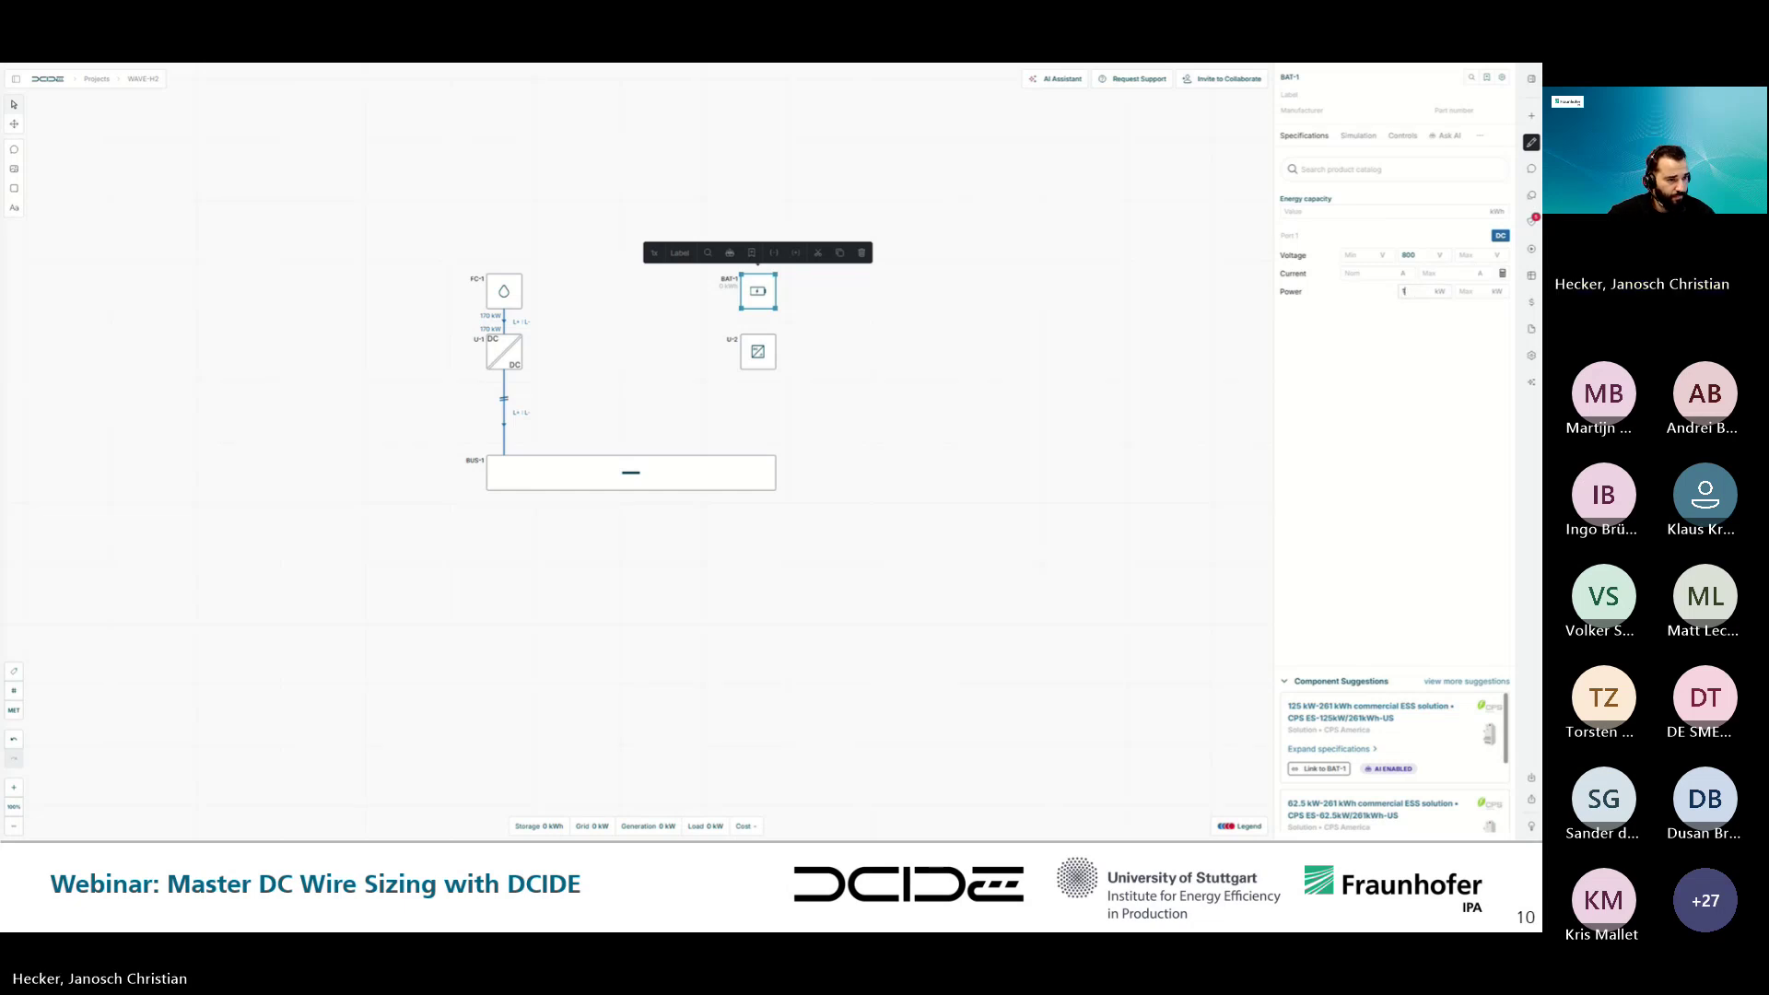
{"action": "left_click", "coordinate": [758, 351]}
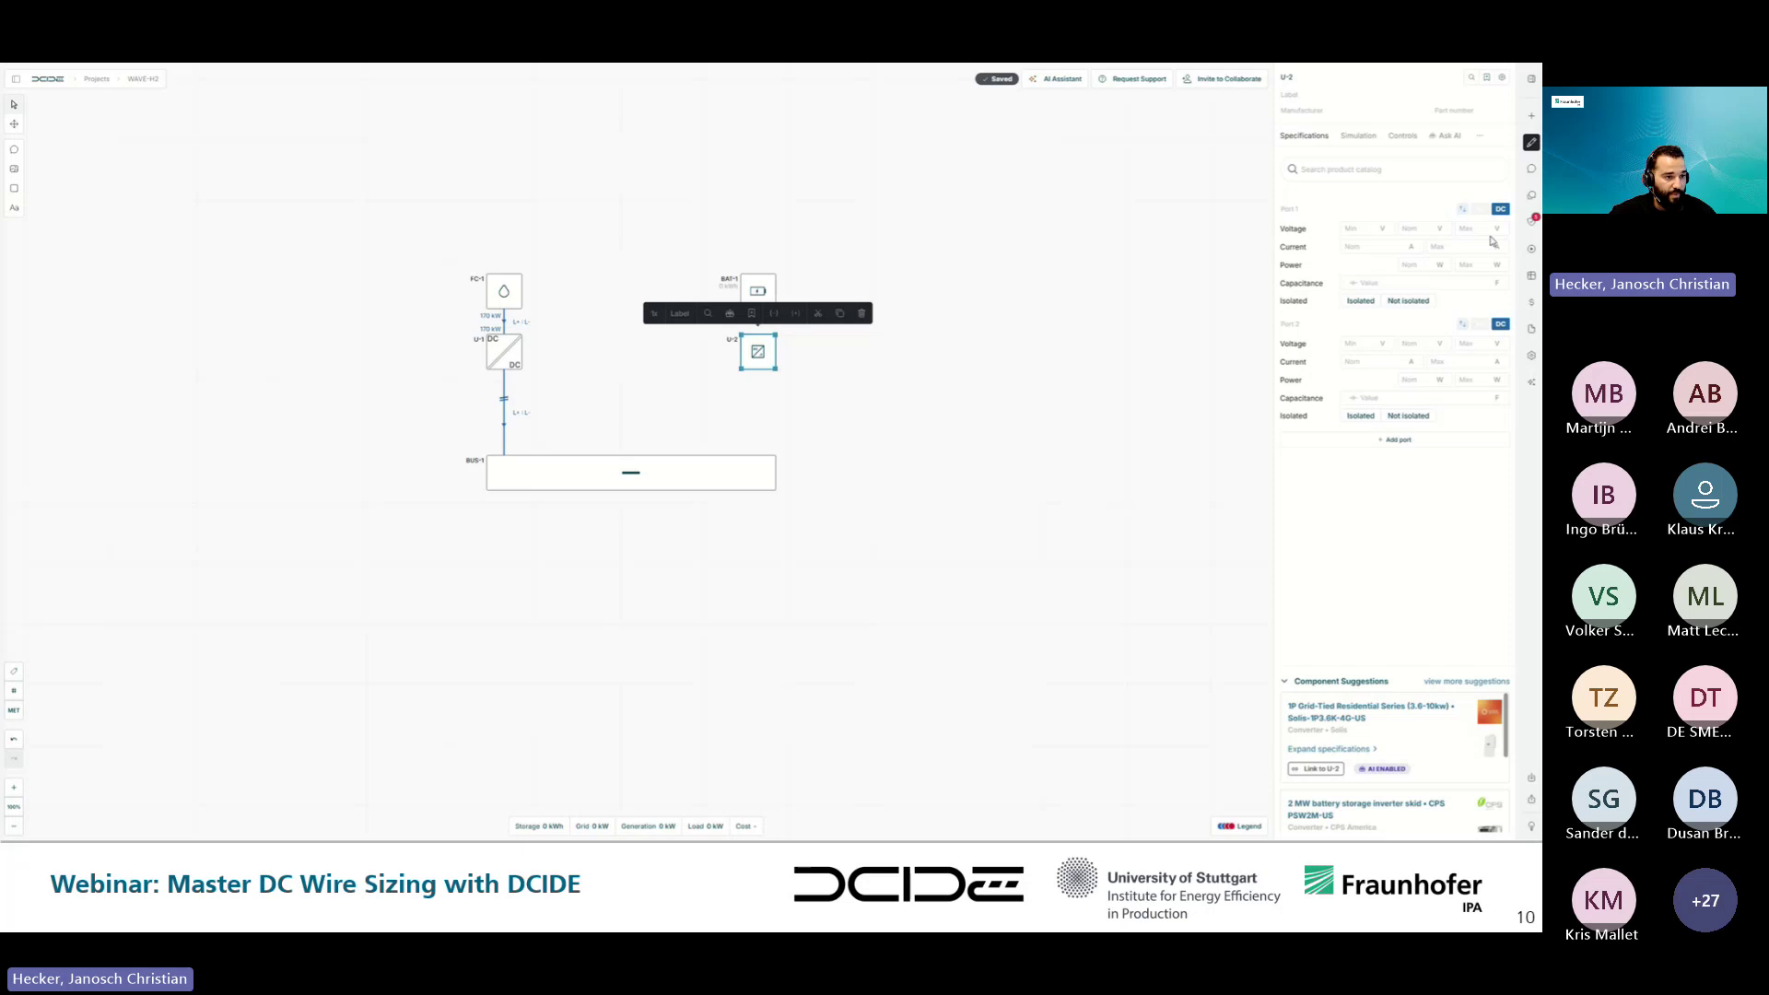
- Set U-2's port voltages to 700 V output and wire BAT-1 → U-2 → BUS-1
{"action": "left_click", "coordinate": [1414, 344]}
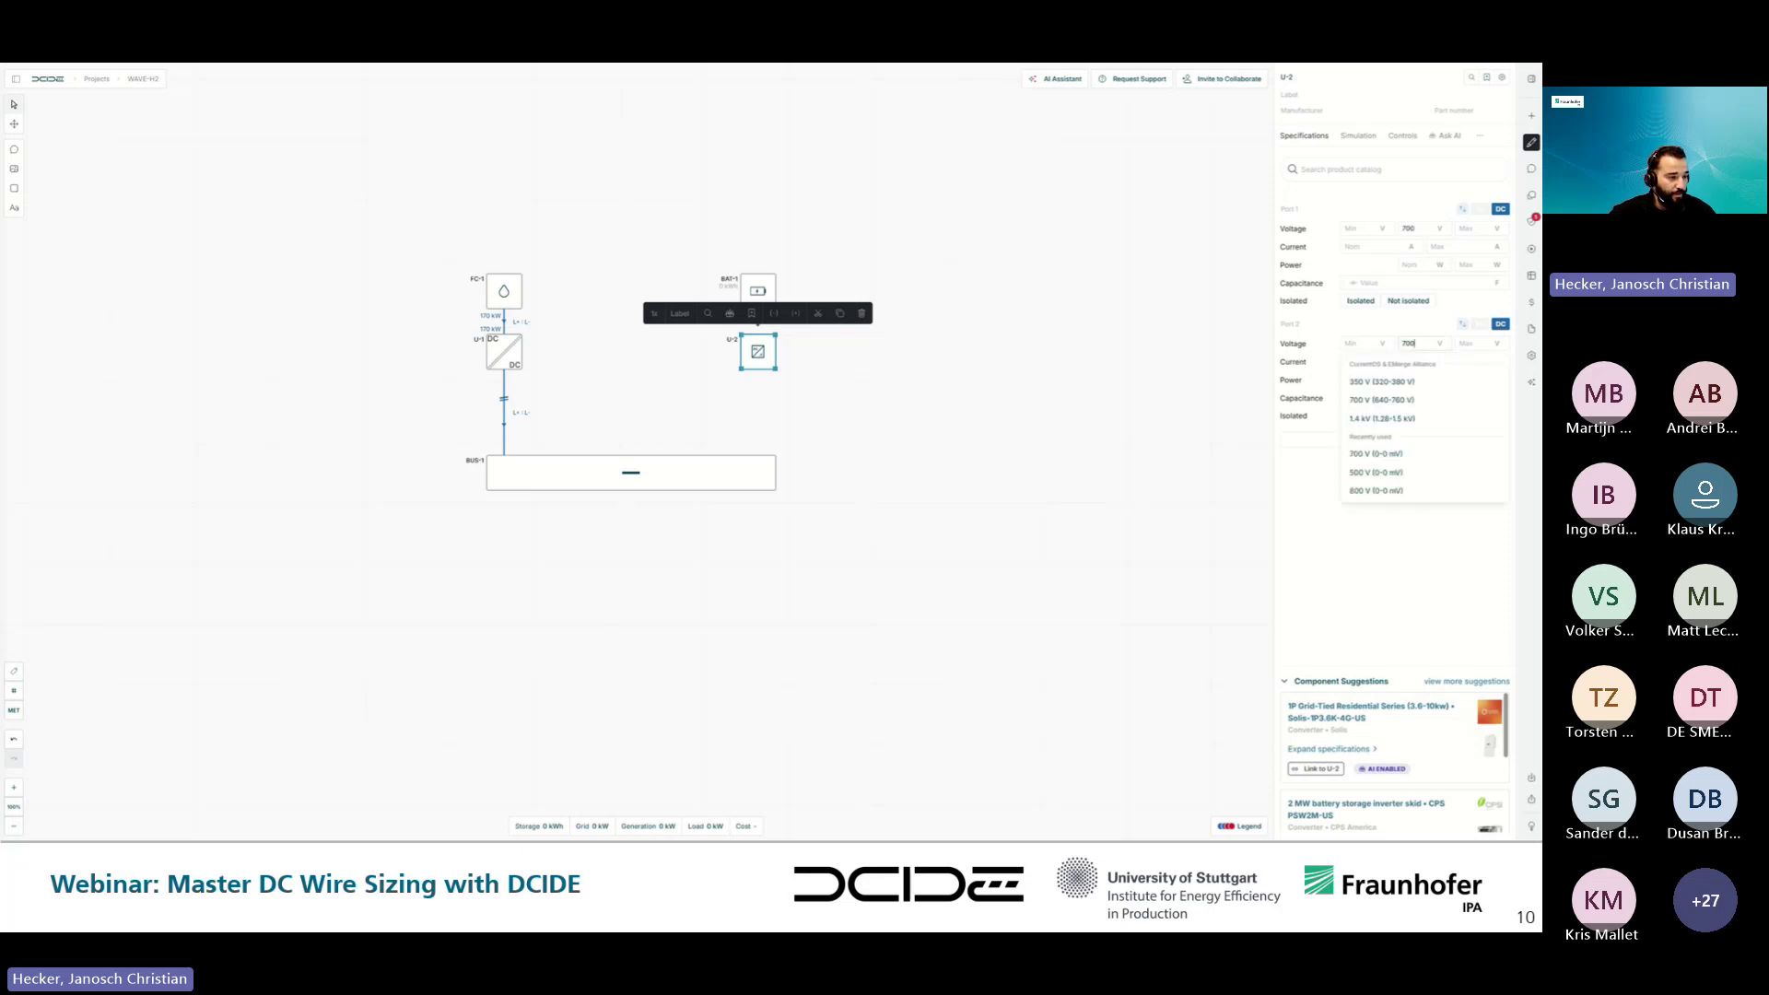
{"action": "left_click", "coordinate": [1414, 229]}
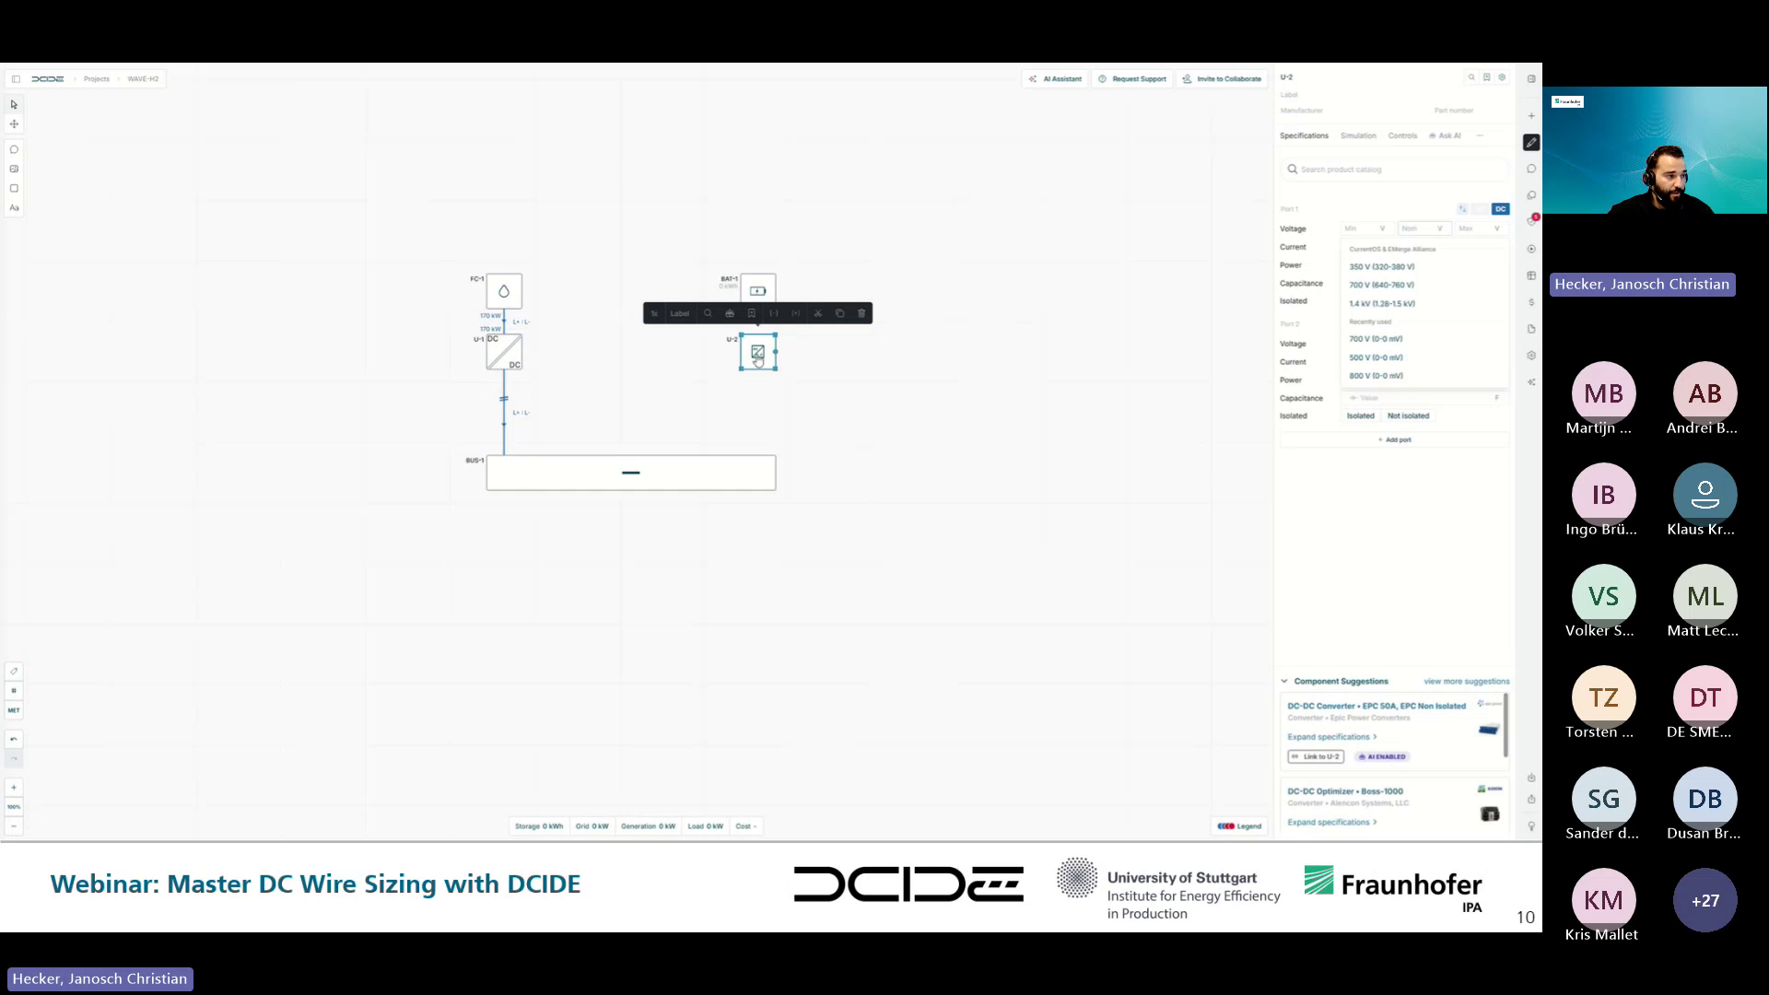
{"action": "left_click_drag", "start_coordinate": [758, 371], "coordinate": [759, 457]}
{"action": "left_click_drag", "start_coordinate": [759, 321], "coordinate": [758, 334]}
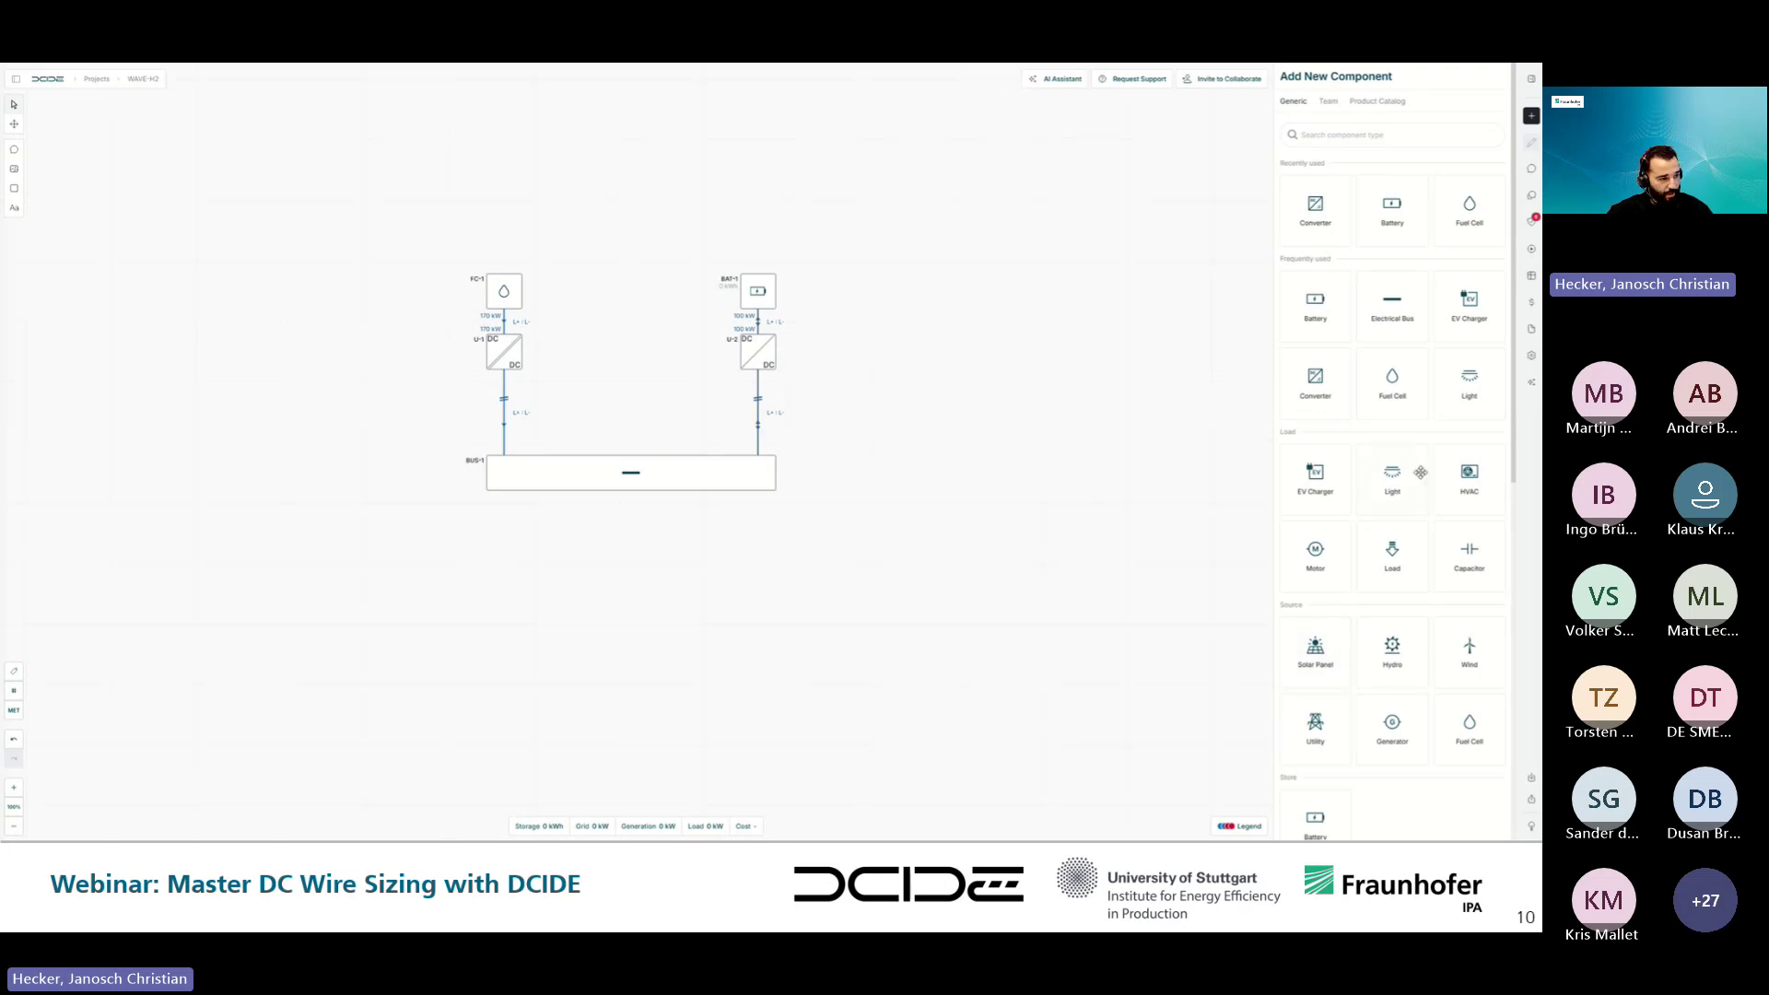
- Add a load below BUS-1 and rename it Electrolyser
{"action": "left_click_drag", "start_coordinate": [1408, 562], "coordinate": [770, 608]}
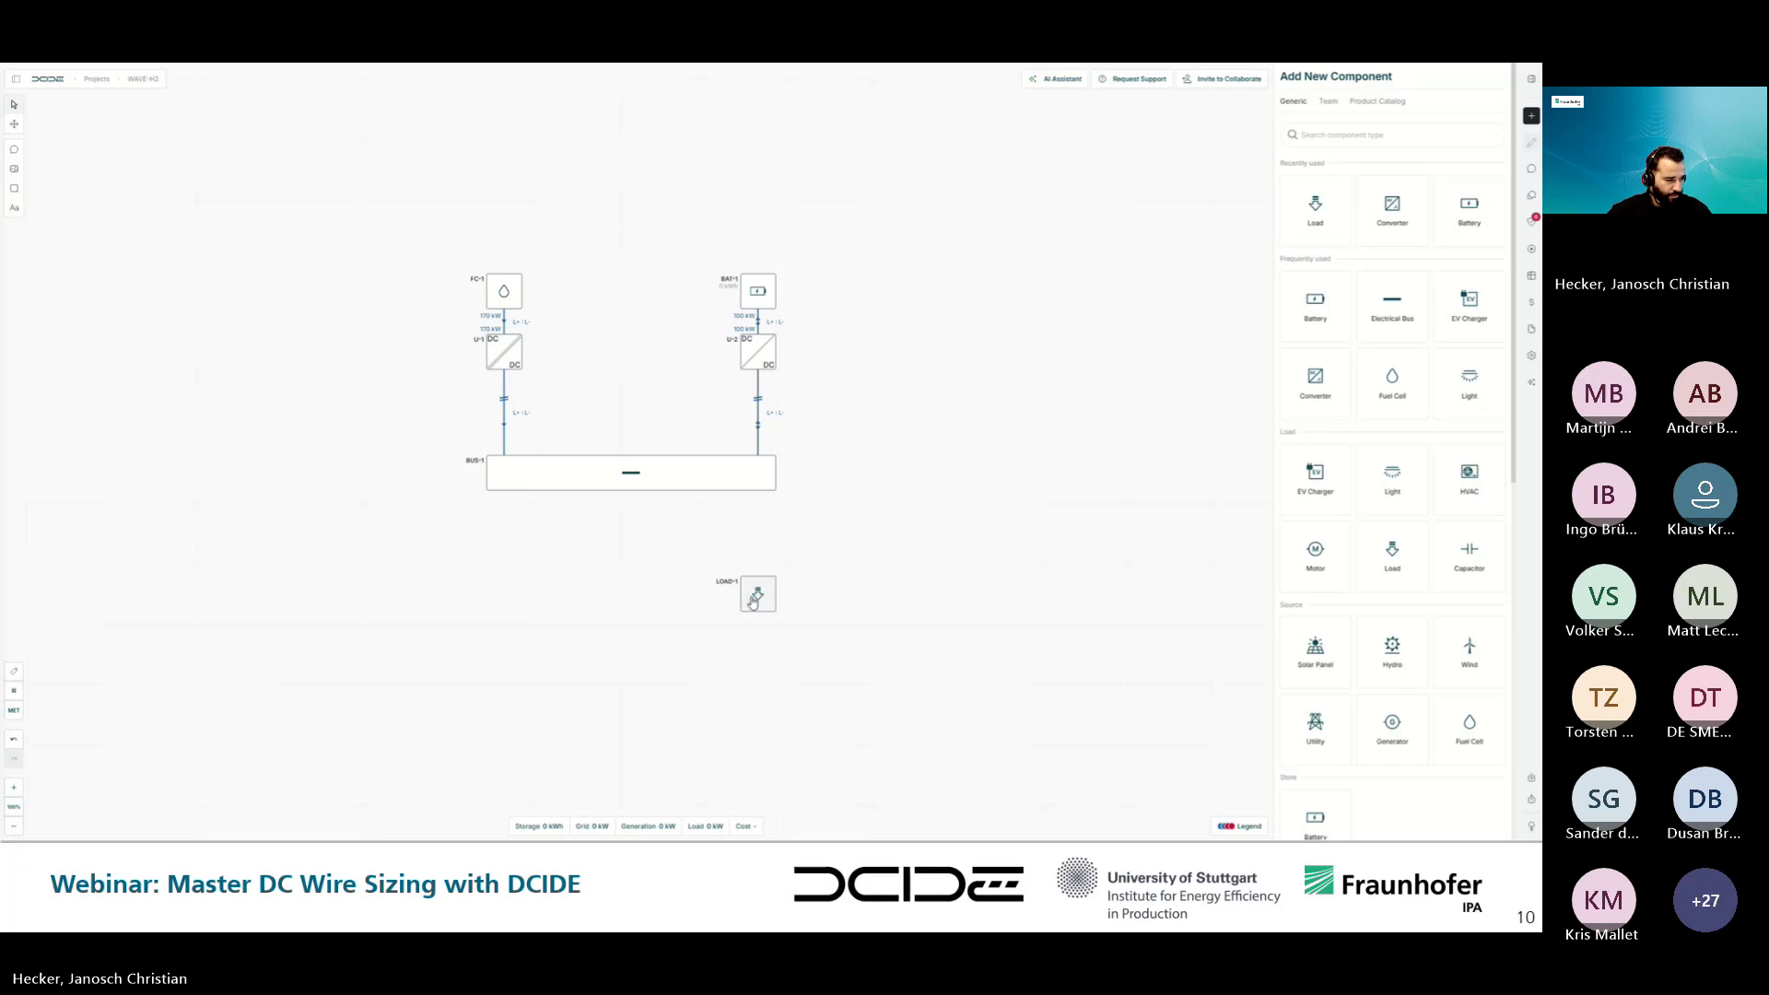
{"action": "left_click", "coordinate": [757, 597]}
{"action": "left_click", "coordinate": [1321, 81]}
{"action": "double_click", "coordinate": [1291, 77]}
{"action": "key", "text": "BackSpace"}
{"action": "type", "text": "Electrolyser"}
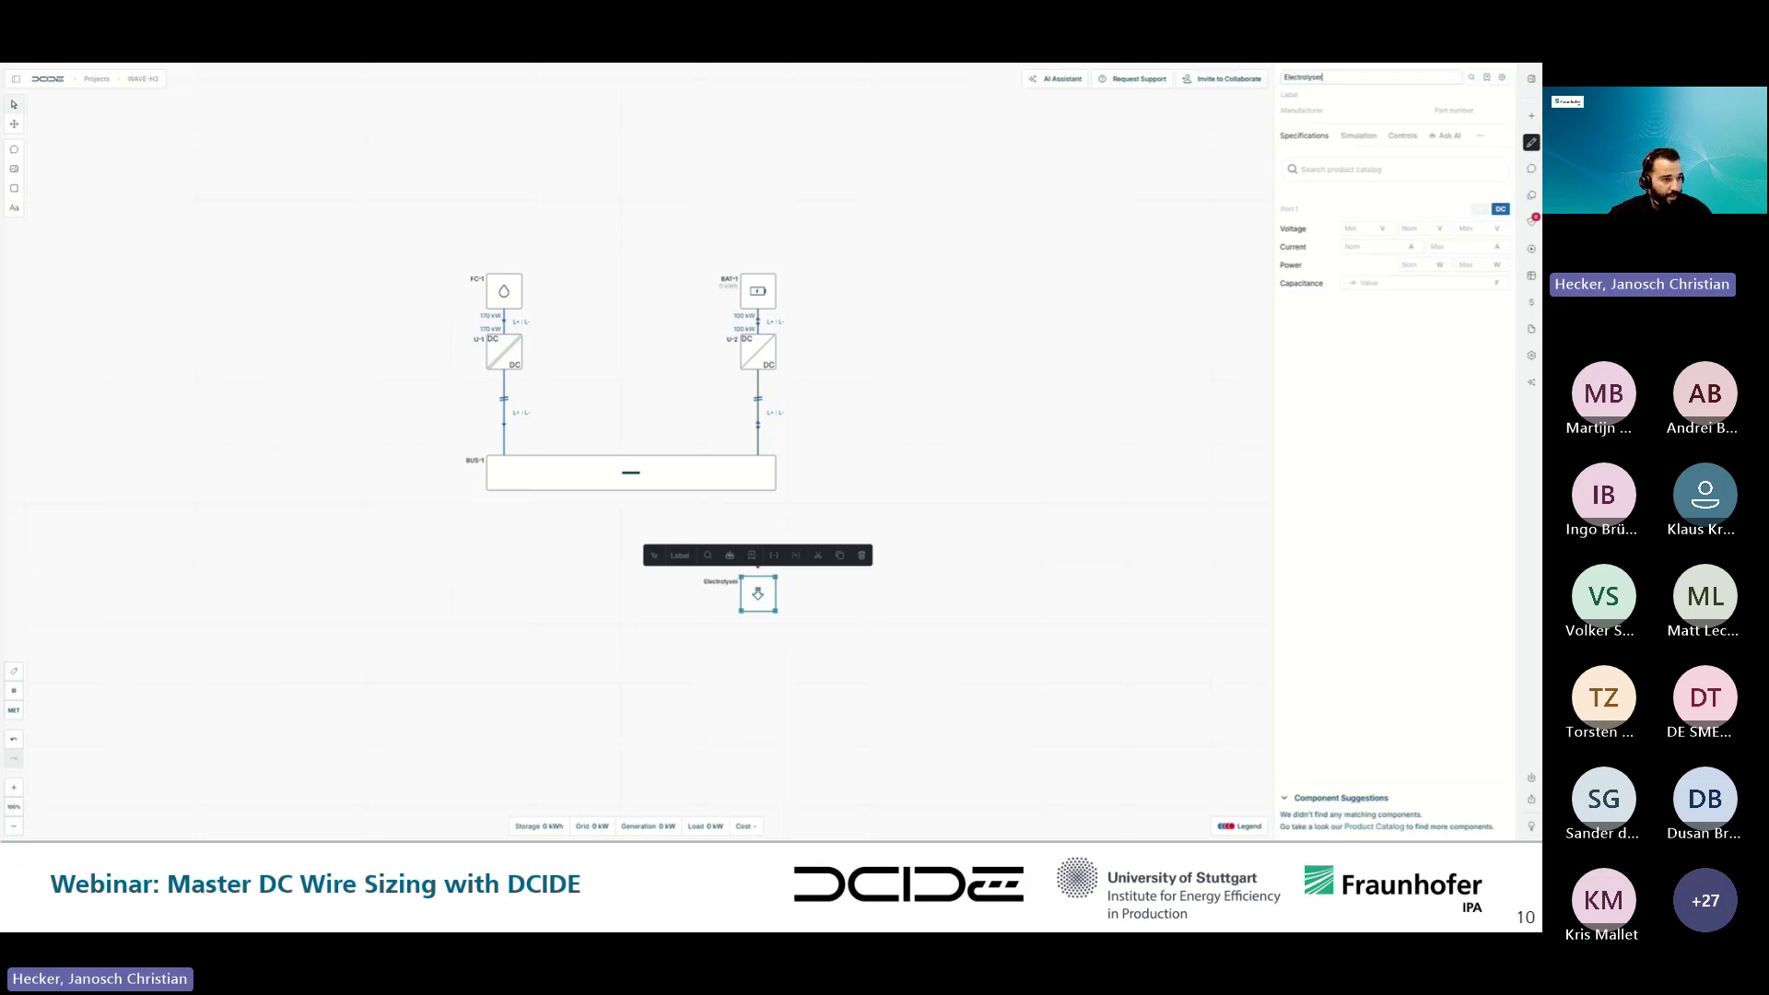
- Give the Electrolyser 1 MW nominal power and connect BUS-1 down to it
{"action": "left_click", "coordinate": [1440, 267]}
{"action": "type", "text": "1"}
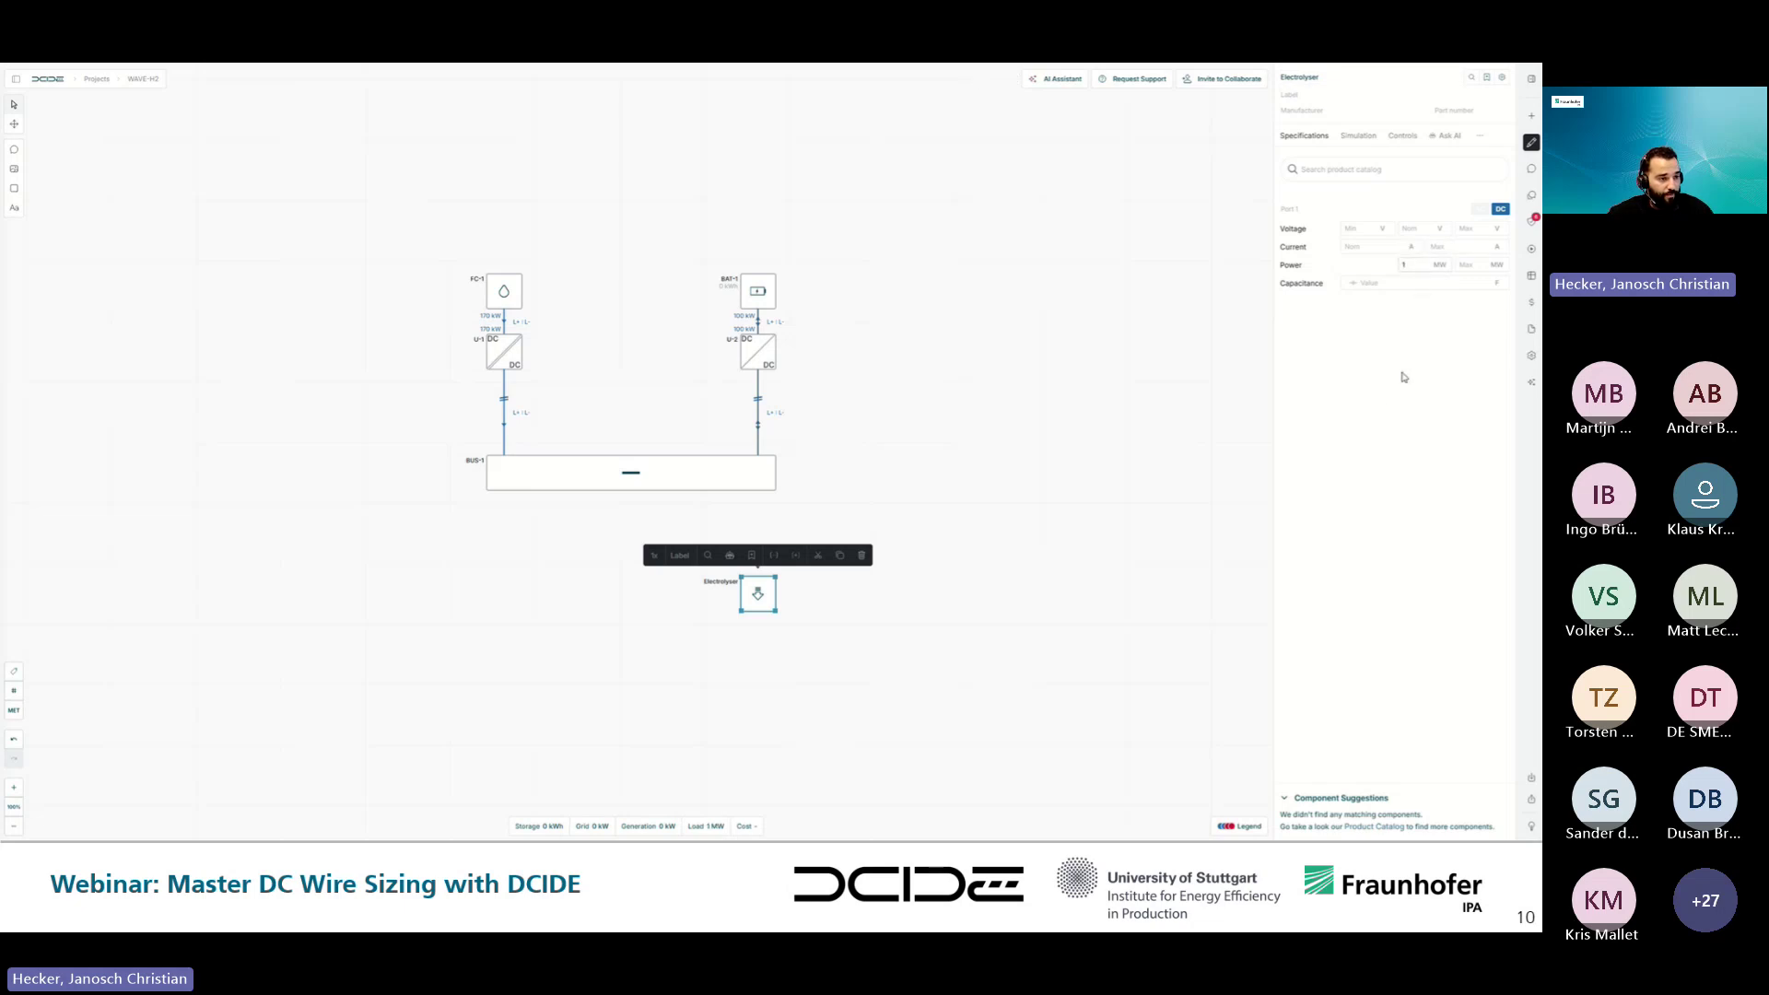
{"action": "left_click_drag", "start_coordinate": [770, 488], "coordinate": [756, 590]}
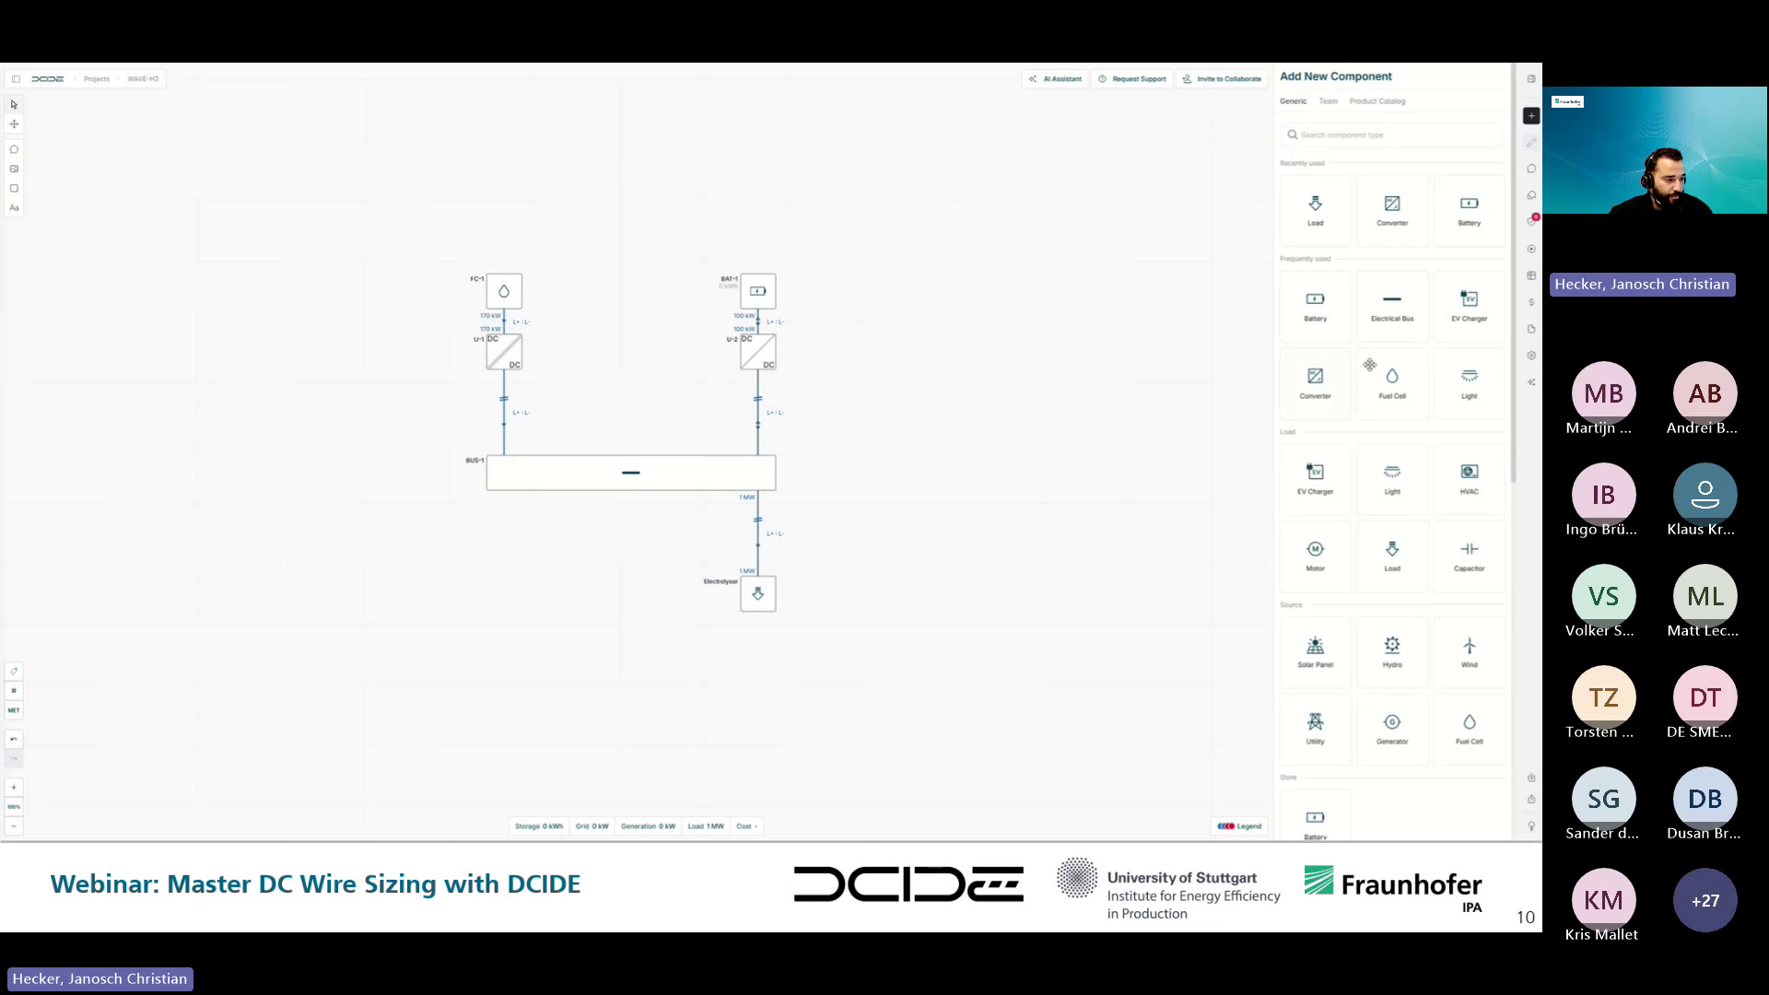
- Place an EV charger CHG-1 below the bus and set its power to 150 kW
{"action": "left_click_drag", "start_coordinate": [1315, 474], "coordinate": [504, 594]}
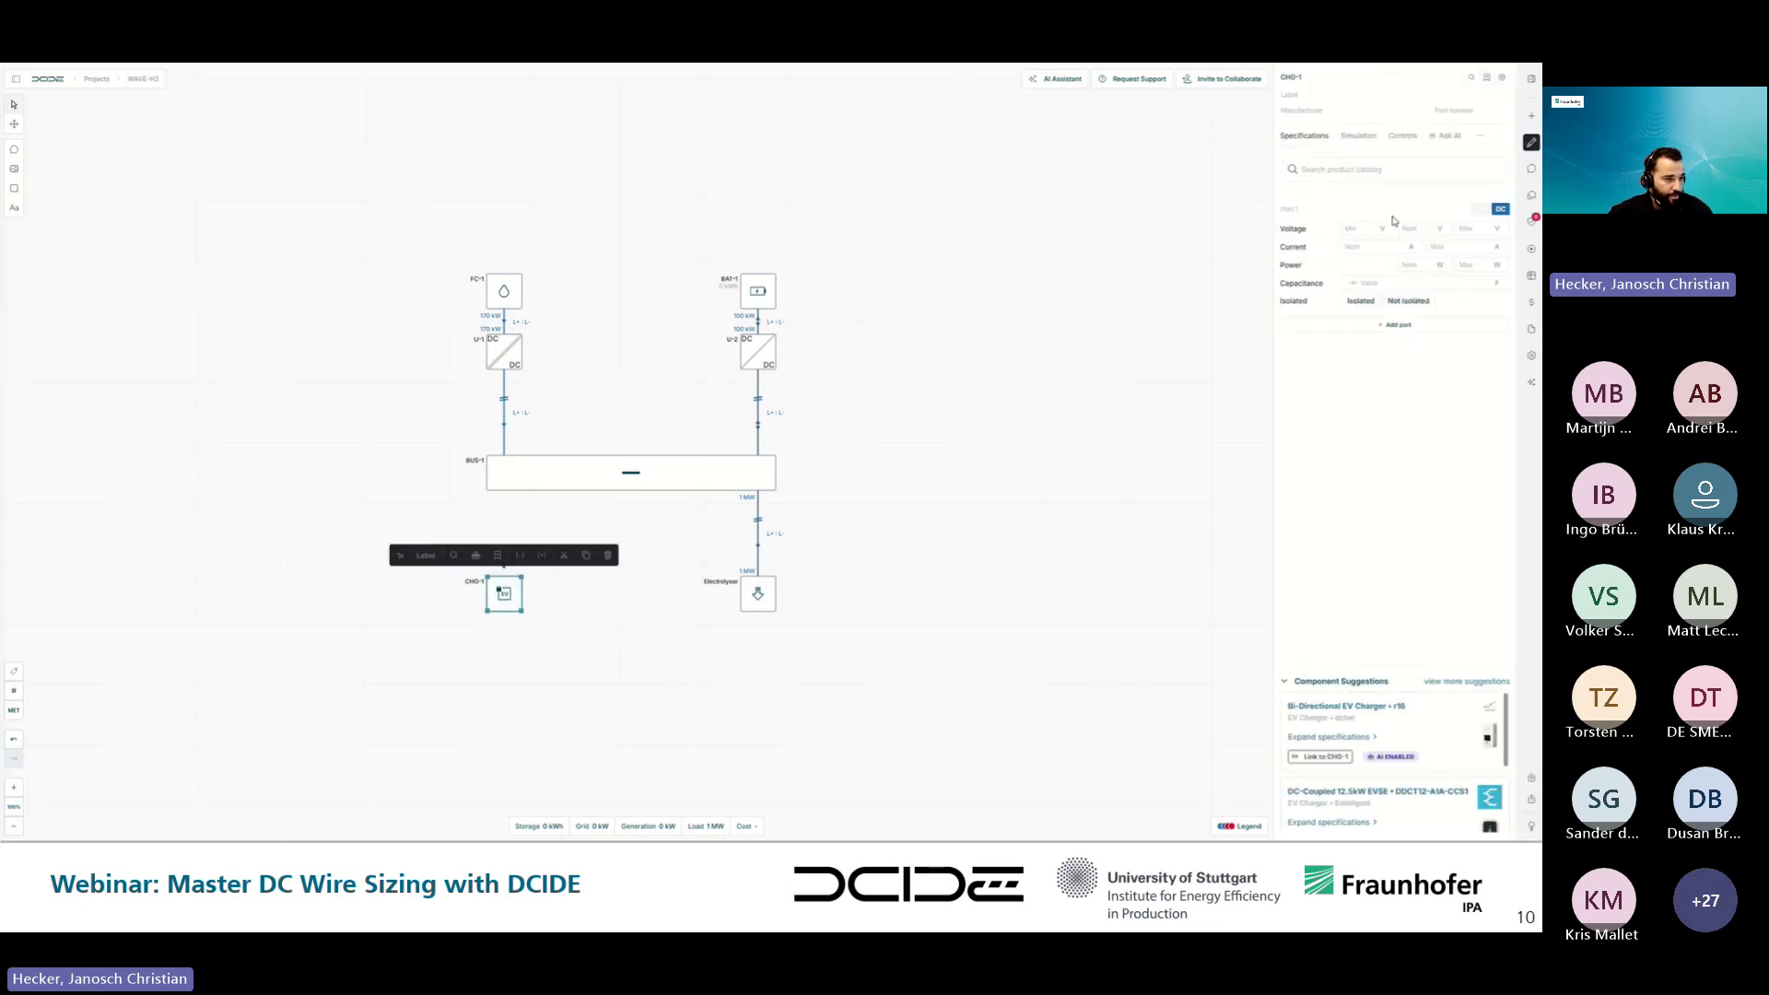
{"action": "left_click", "coordinate": [1407, 264]}
{"action": "type", "text": "150"}
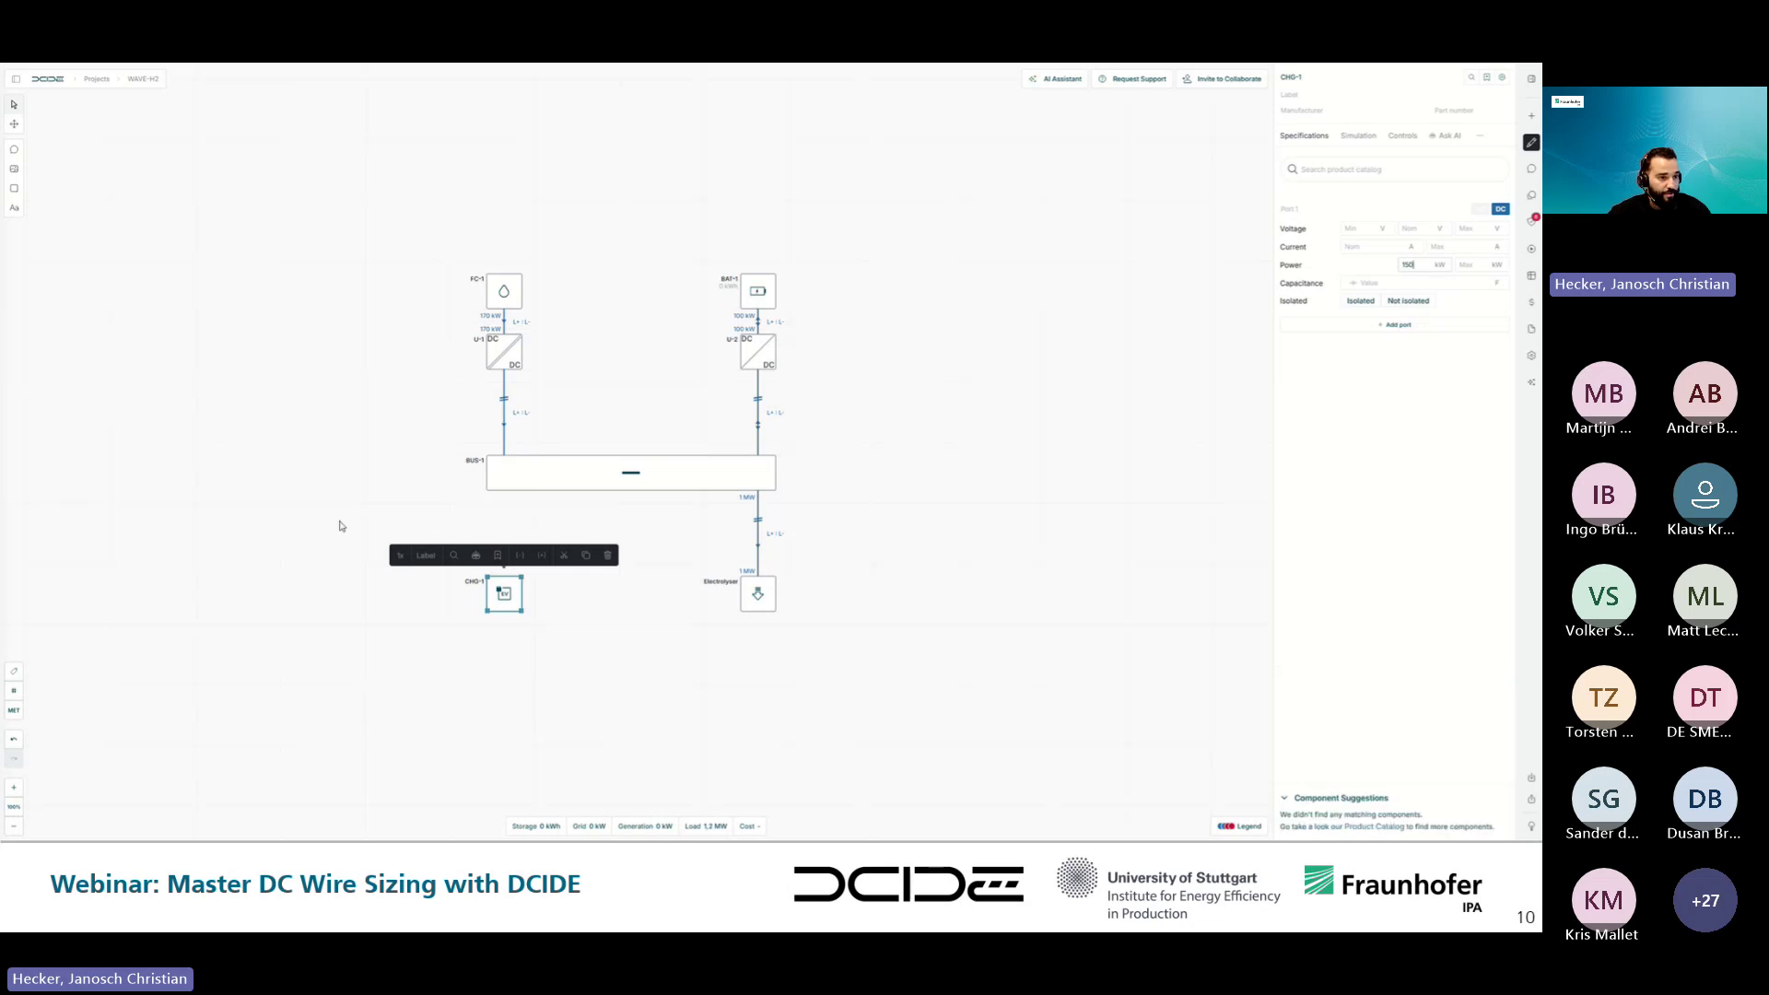
- Wire BUS-1 down to CHG-1 and restrict the cable's power flow to bus-to-charger only
{"action": "left_click_drag", "start_coordinate": [504, 497], "coordinate": [503, 583]}
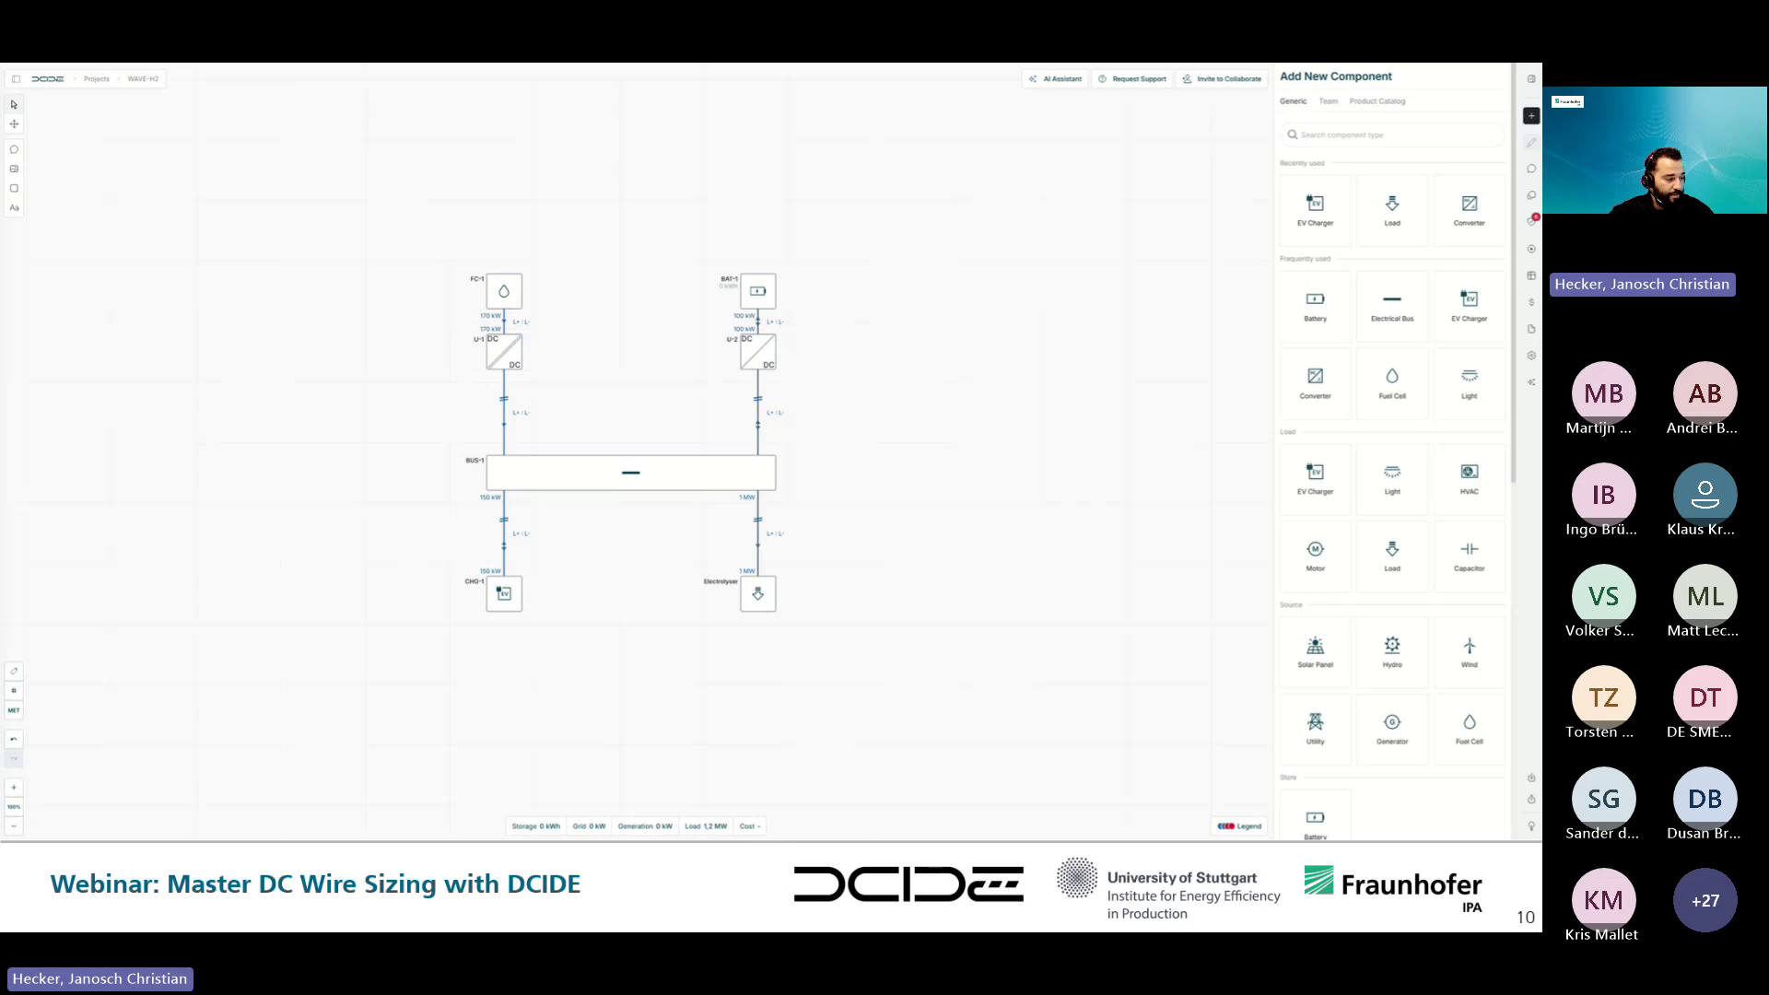
{"action": "left_click", "coordinate": [505, 533]}
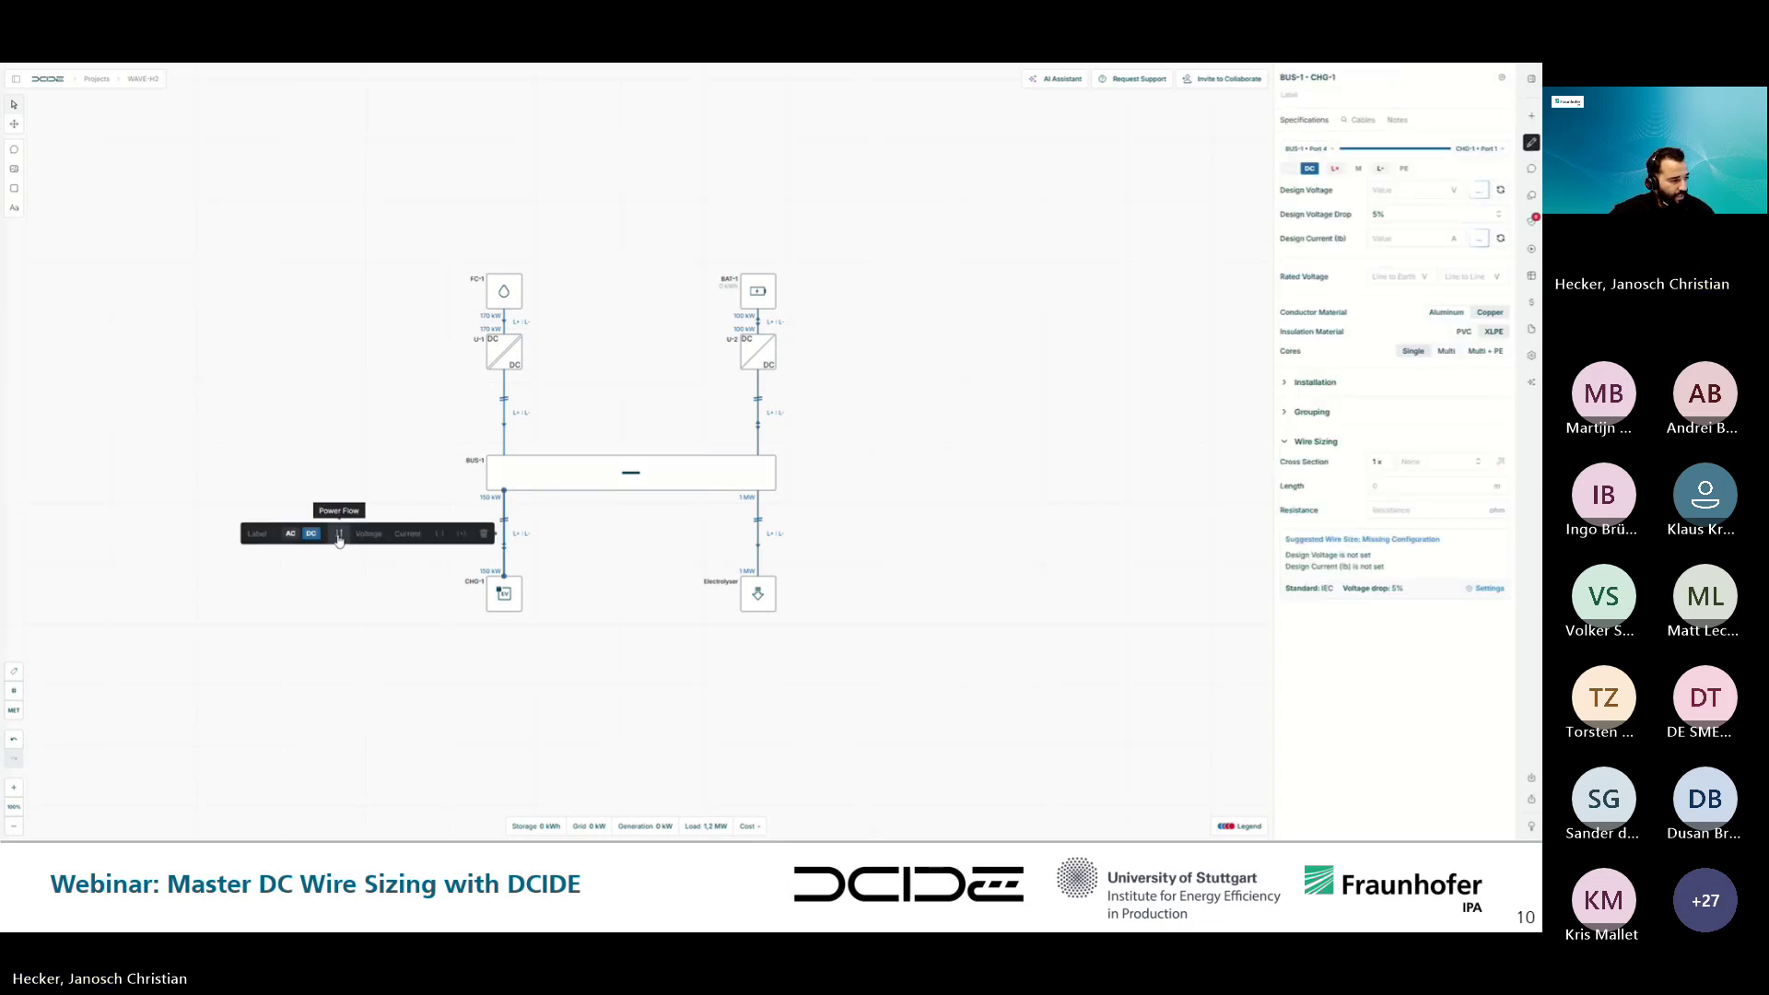
{"action": "left_click", "coordinate": [339, 538]}
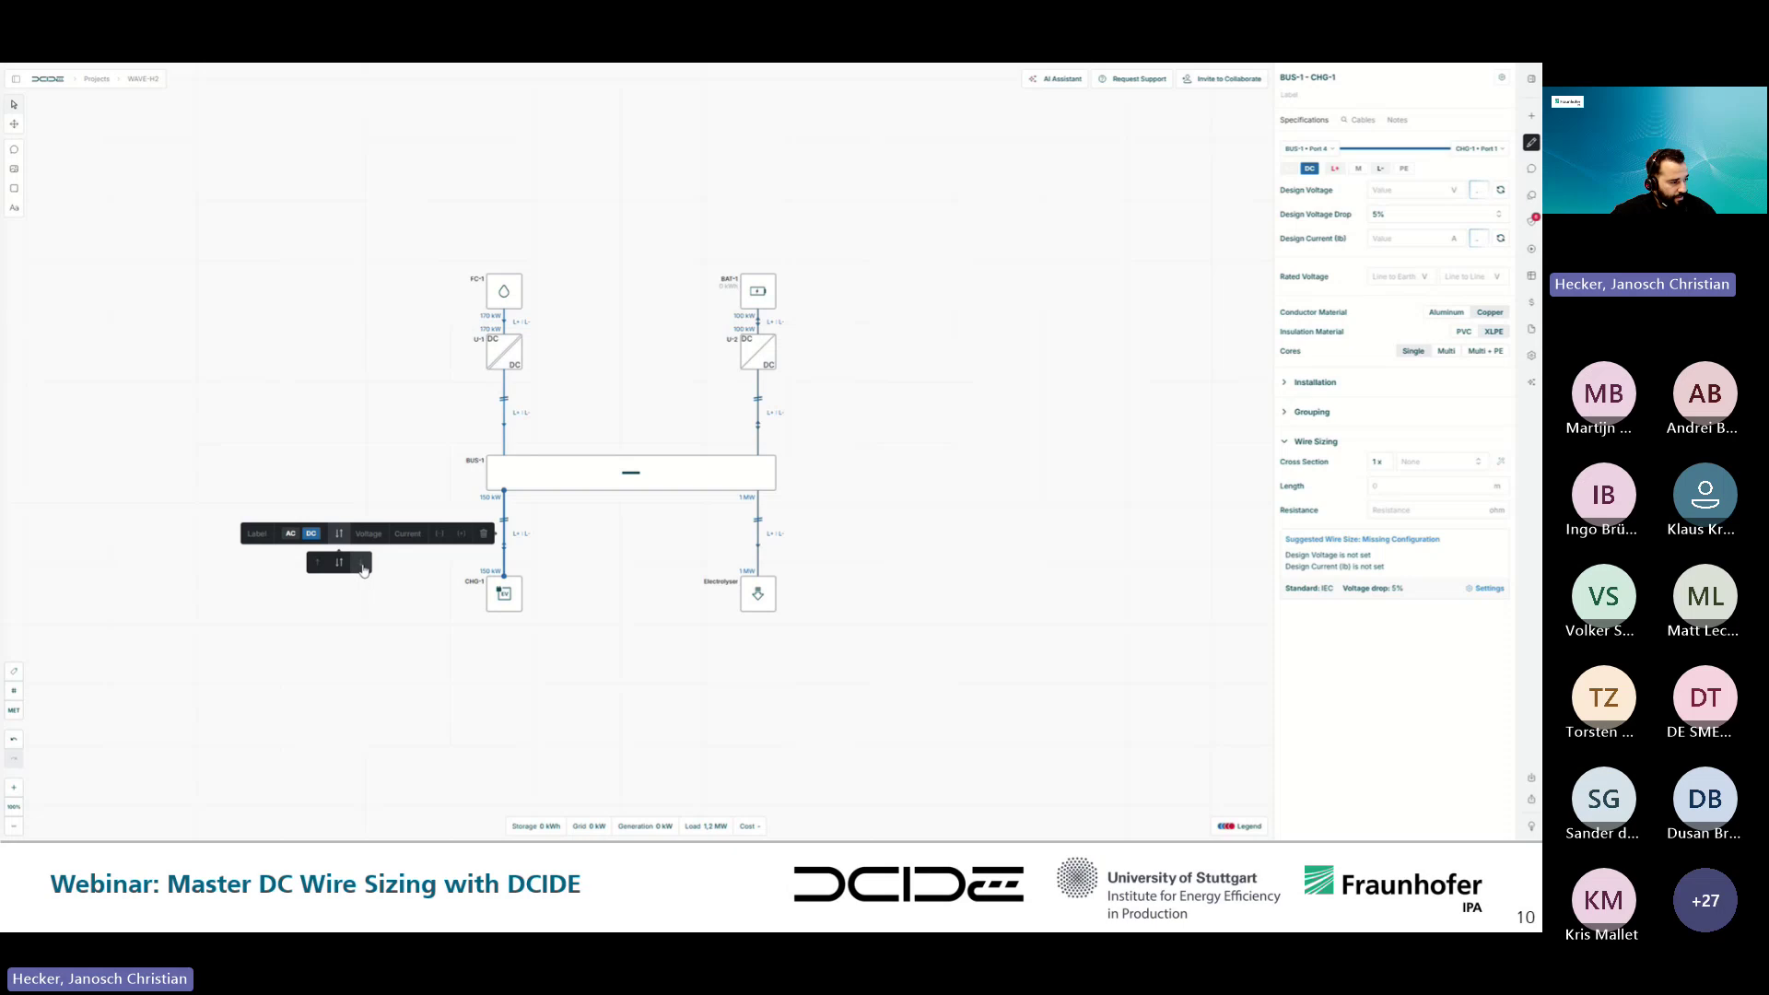
{"action": "left_click", "coordinate": [363, 568]}
{"action": "left_click", "coordinate": [872, 535]}
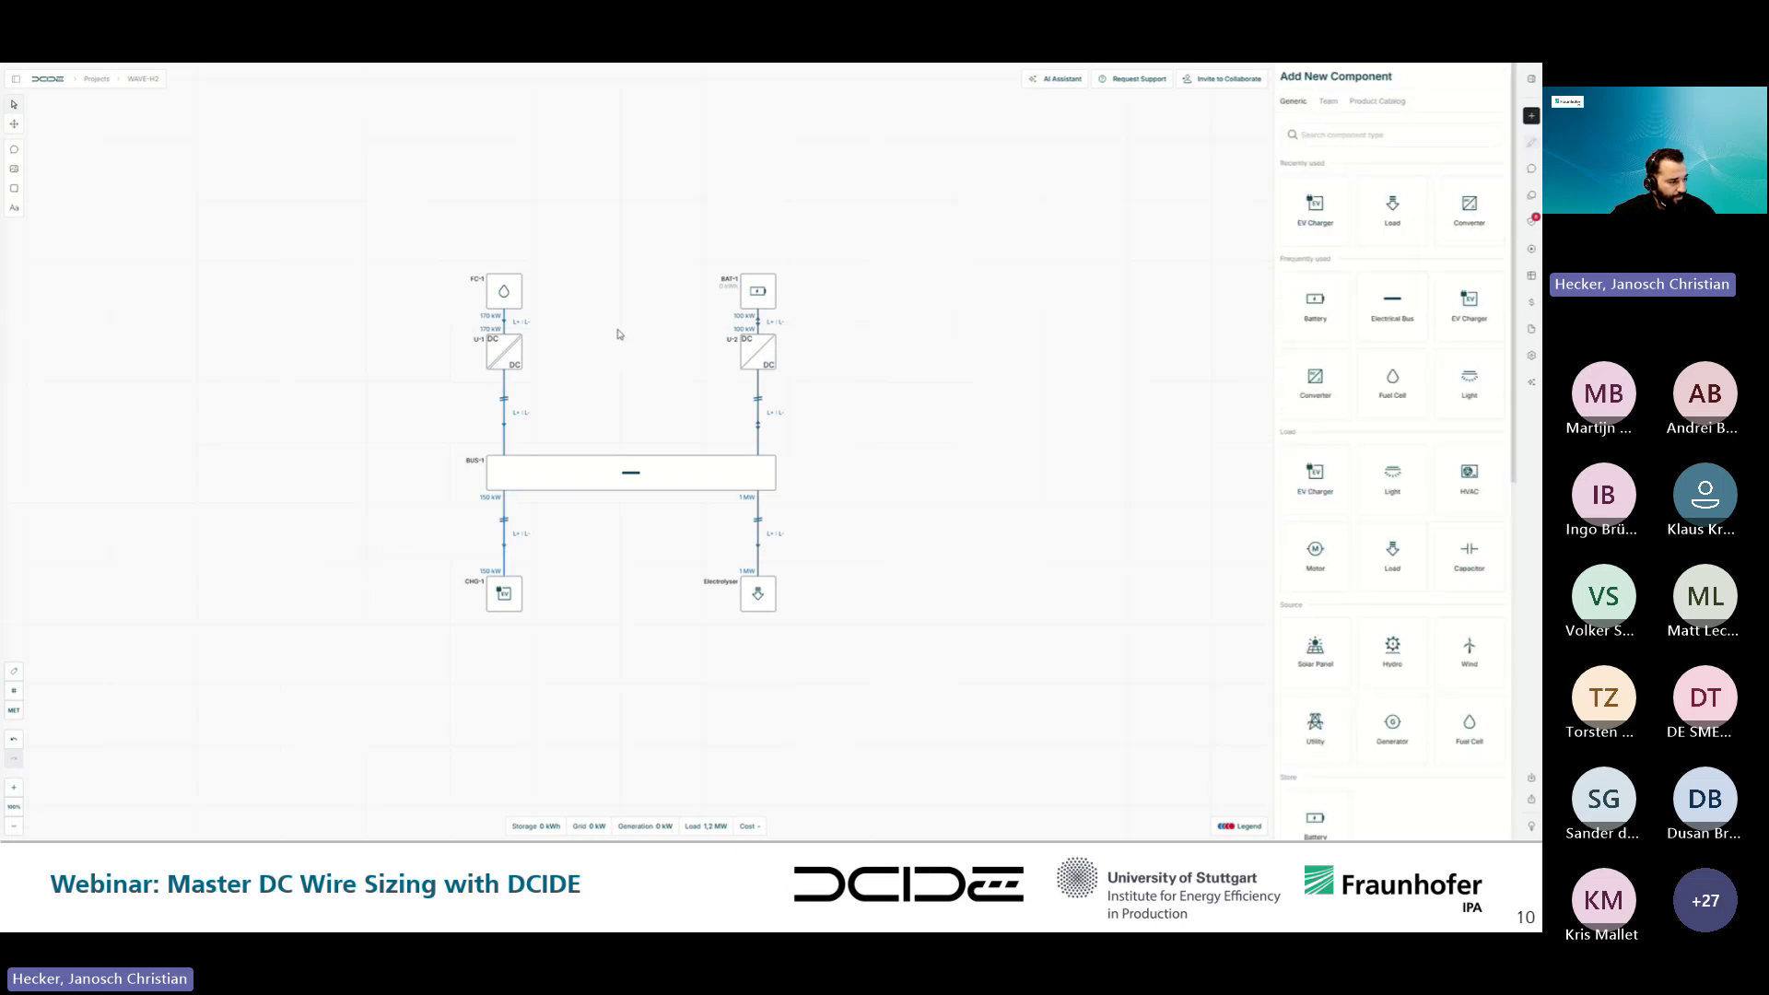
- Add grid GRID-1 and converter U-3 left of BUS-1, giving the grid a 400 V nominal voltage
{"action": "left_click_drag", "start_coordinate": [1316, 724], "coordinate": [296, 454]}
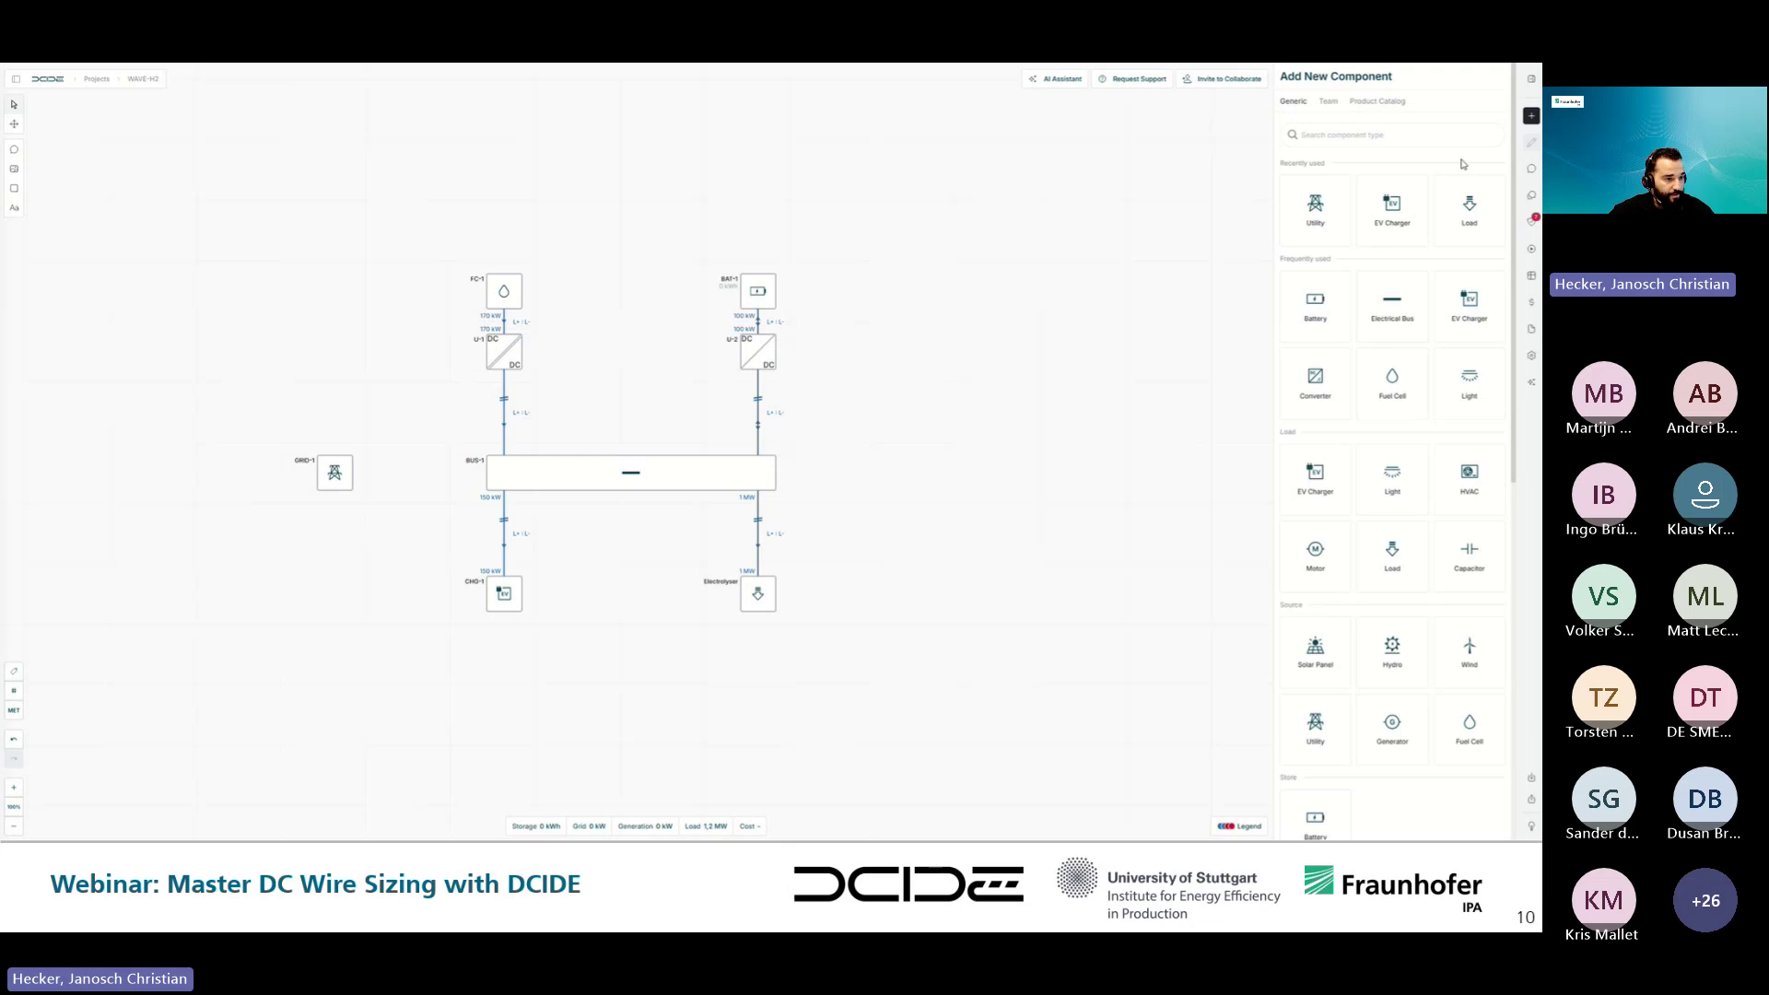
{"action": "left_click_drag", "start_coordinate": [1315, 377], "coordinate": [486, 473]}
{"action": "left_click", "coordinate": [335, 475]}
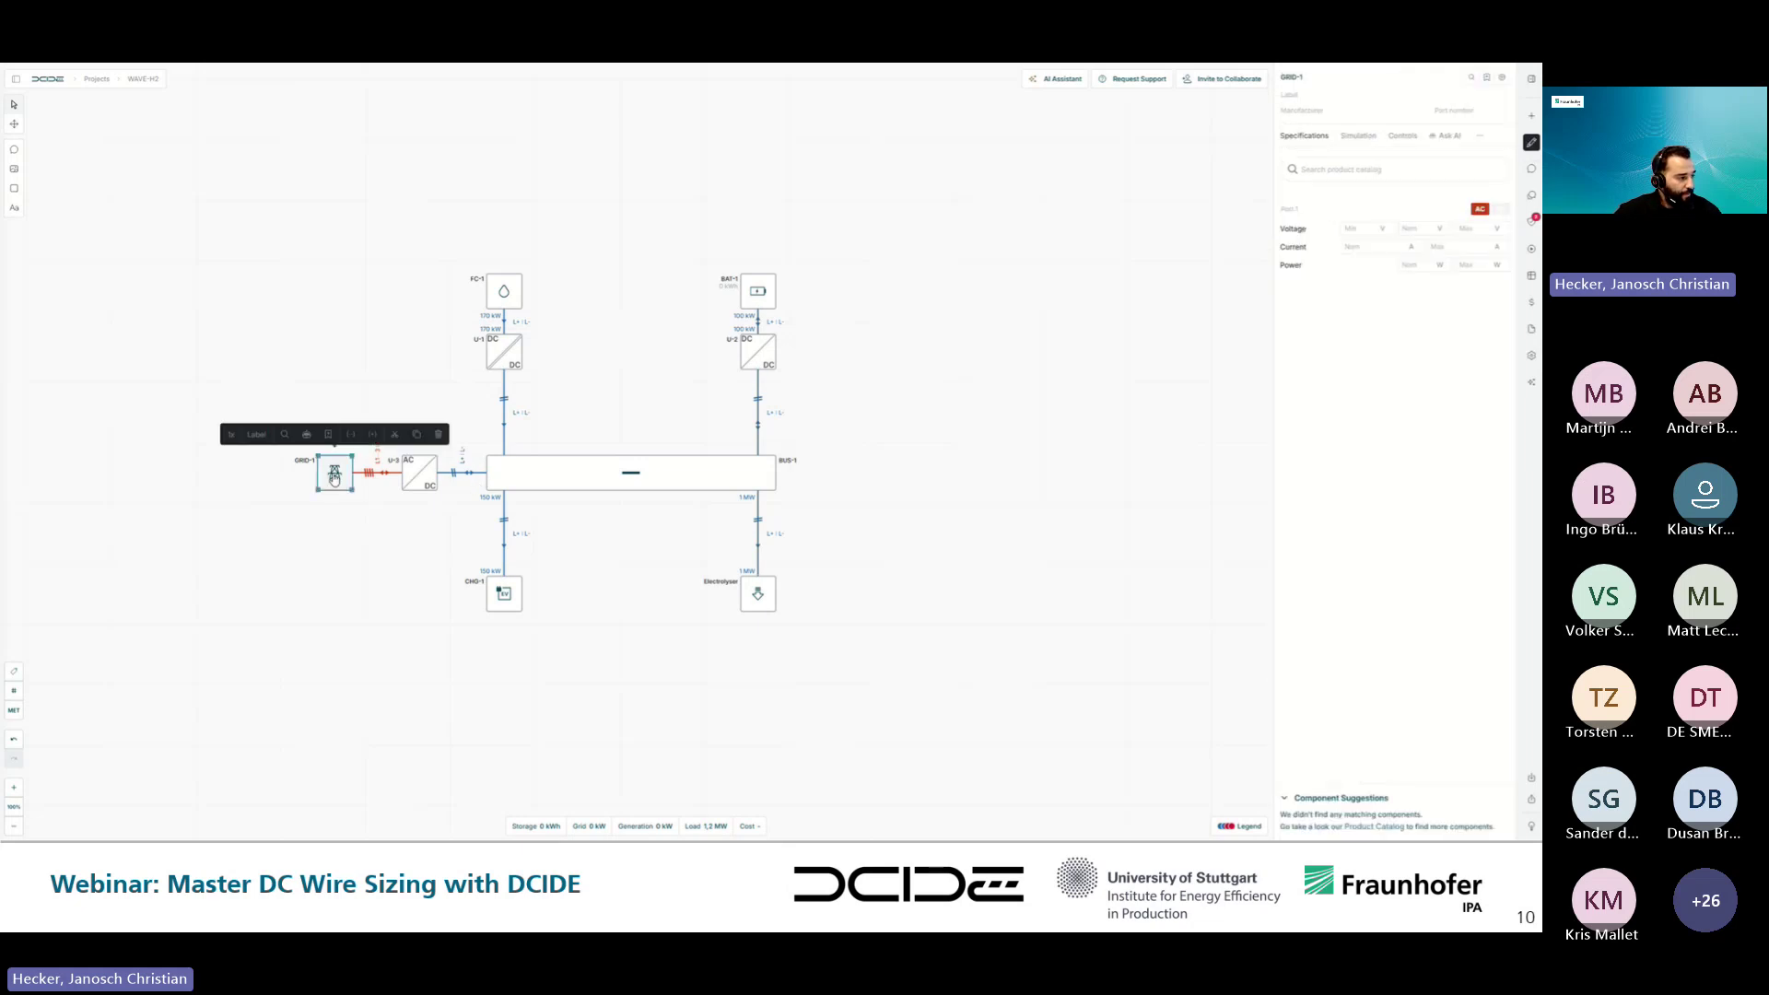
{"action": "left_click", "coordinate": [1424, 230]}
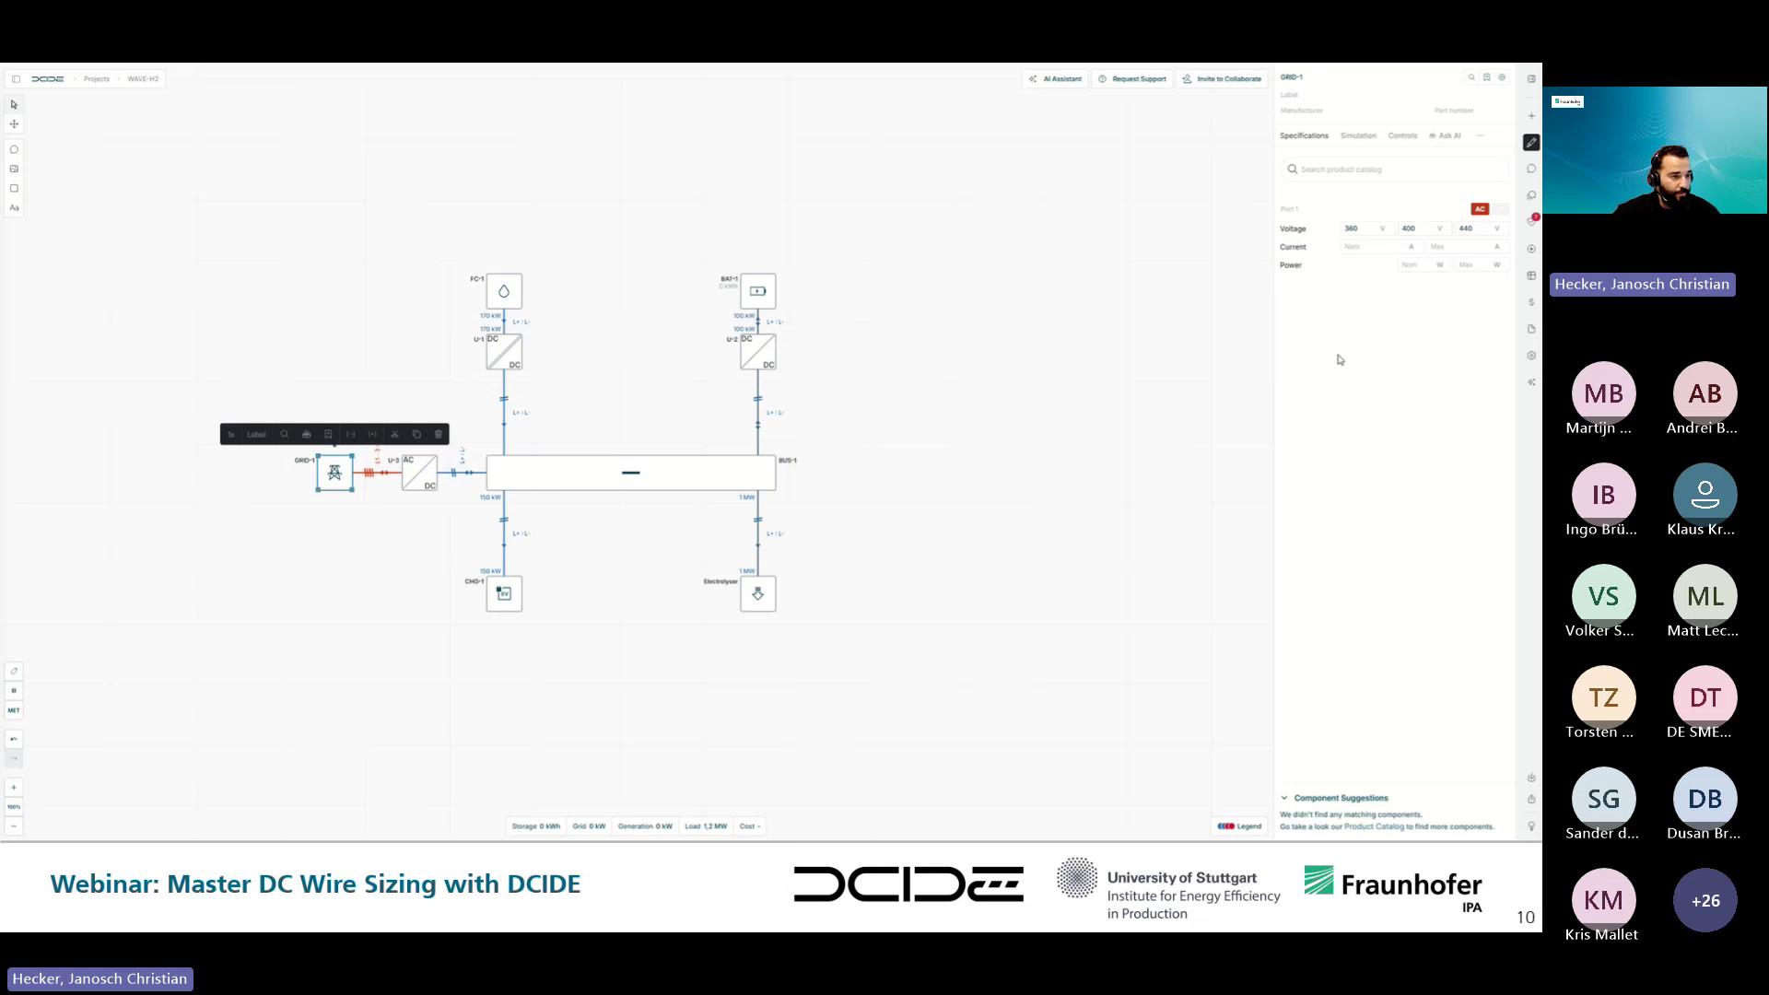
{"action": "key", "text": "Right"}
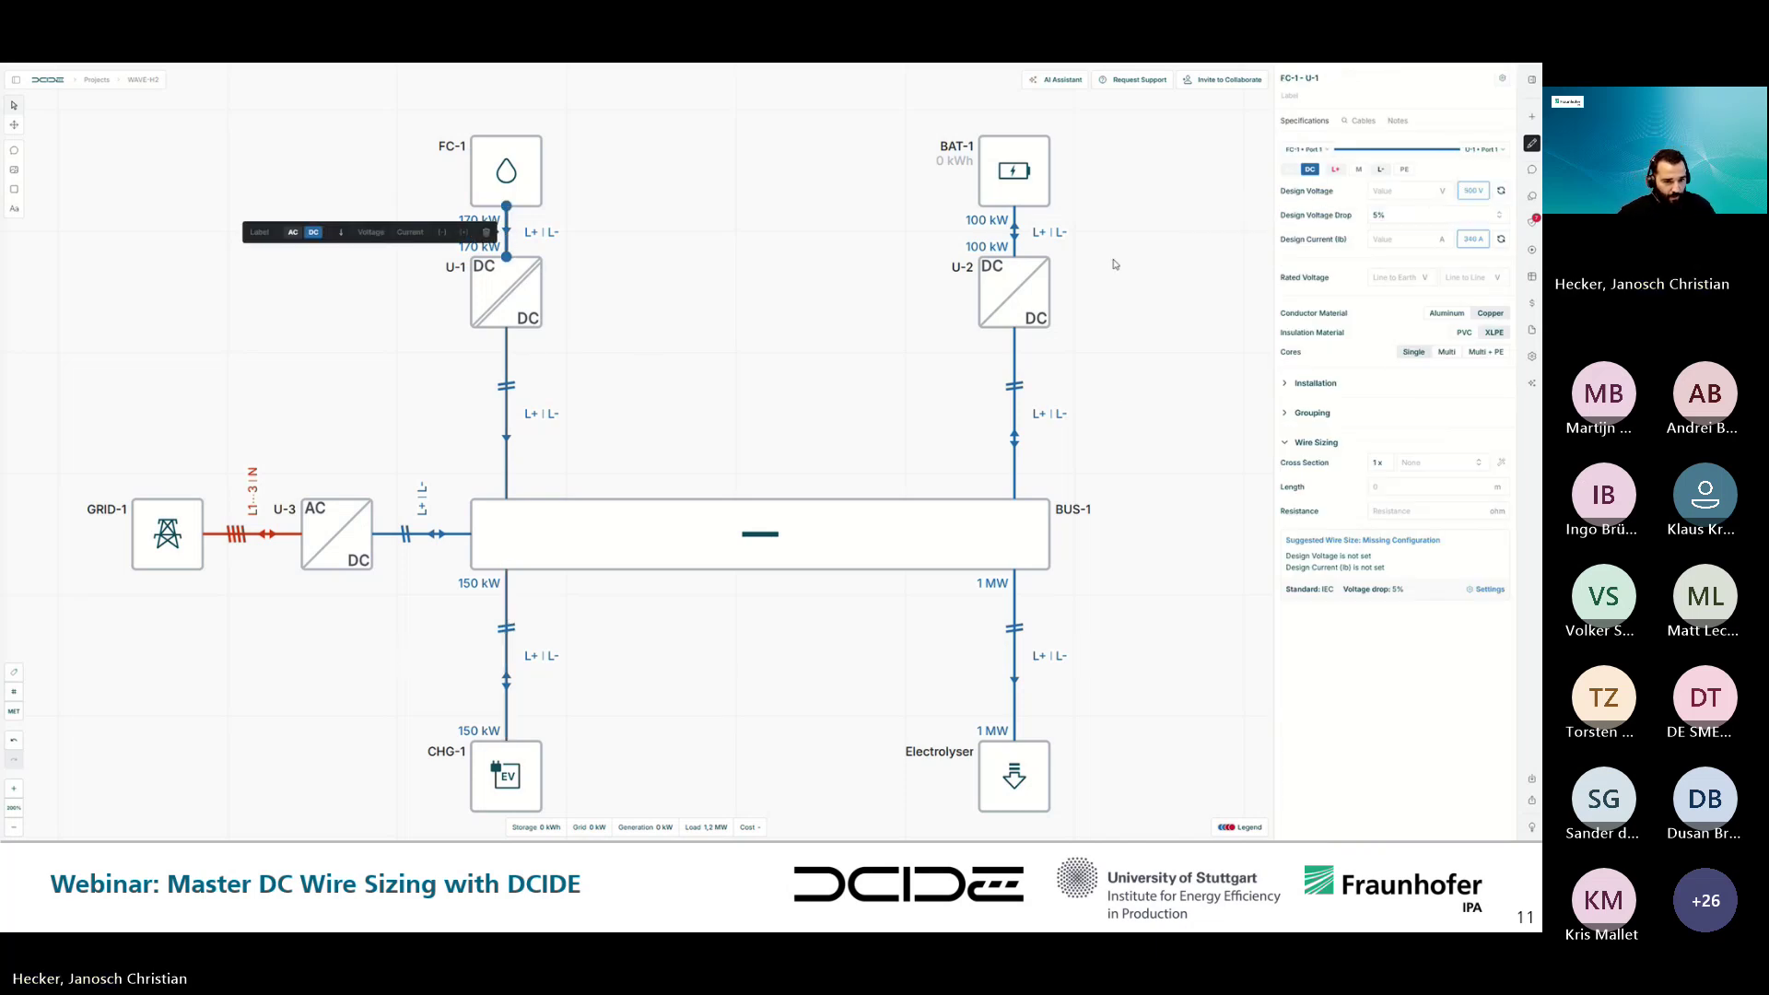
- Deselect the battery-side cable and advance to the next presentation slide
{"action": "left_click", "coordinate": [852, 382]}
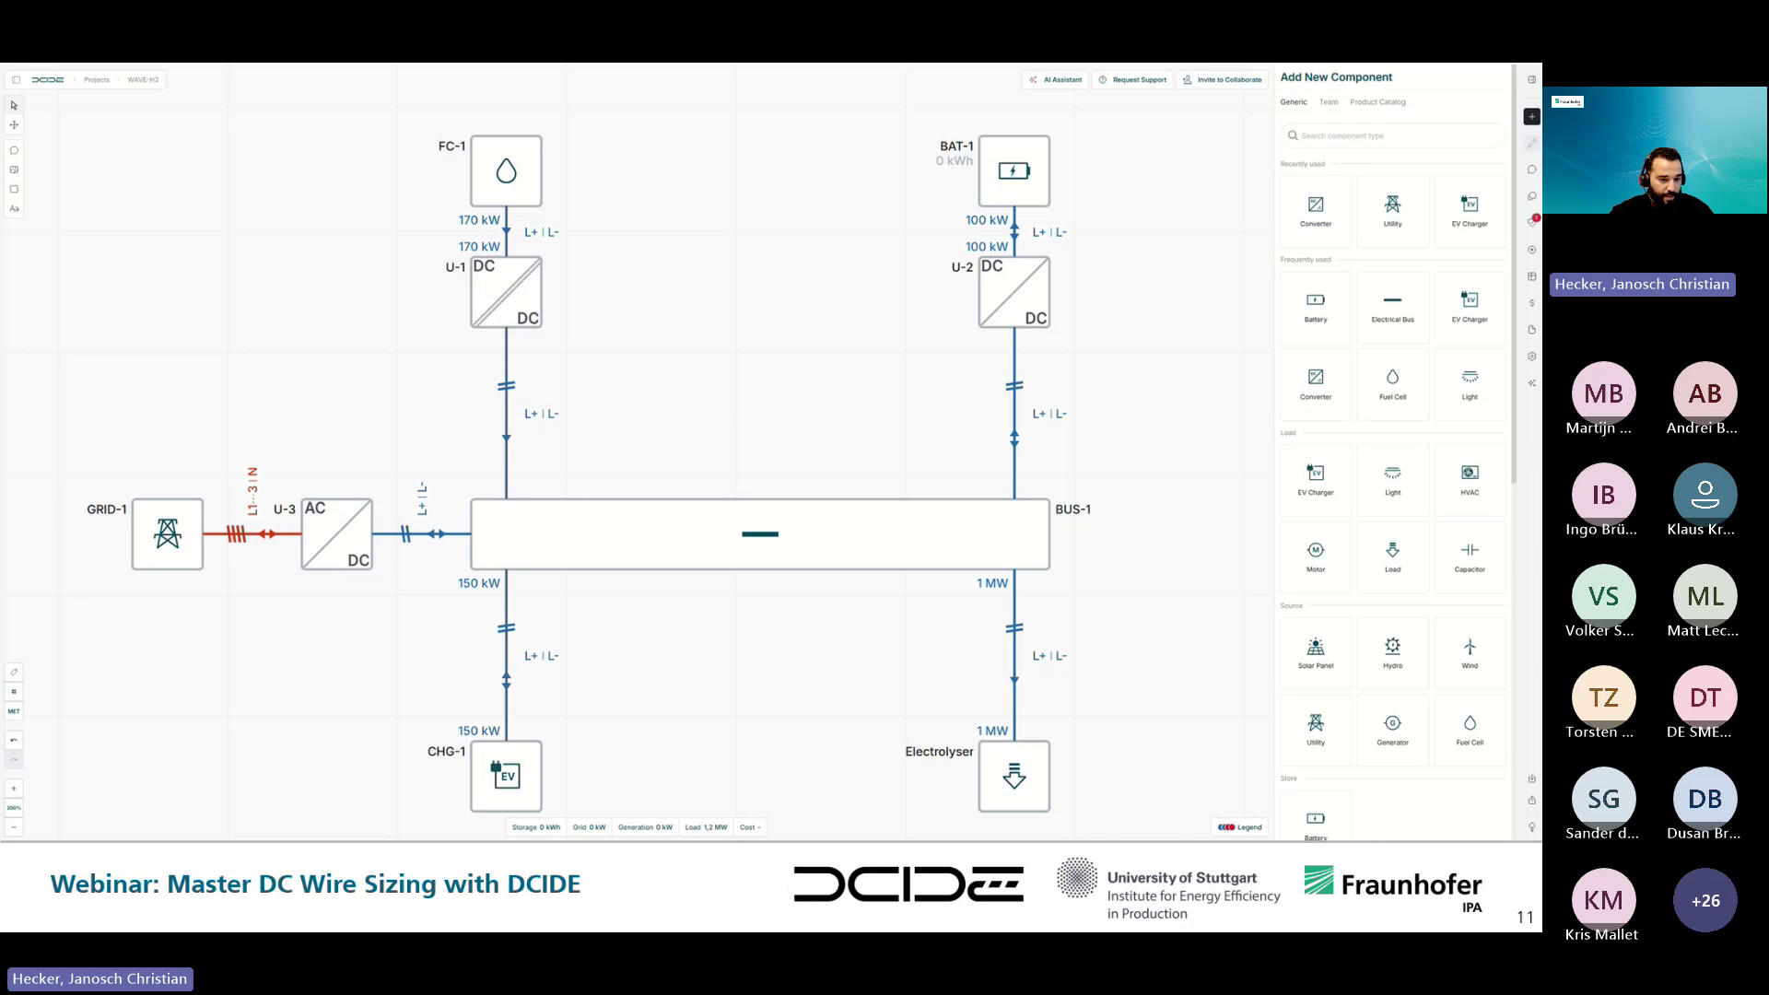
{"action": "key", "text": "Right"}
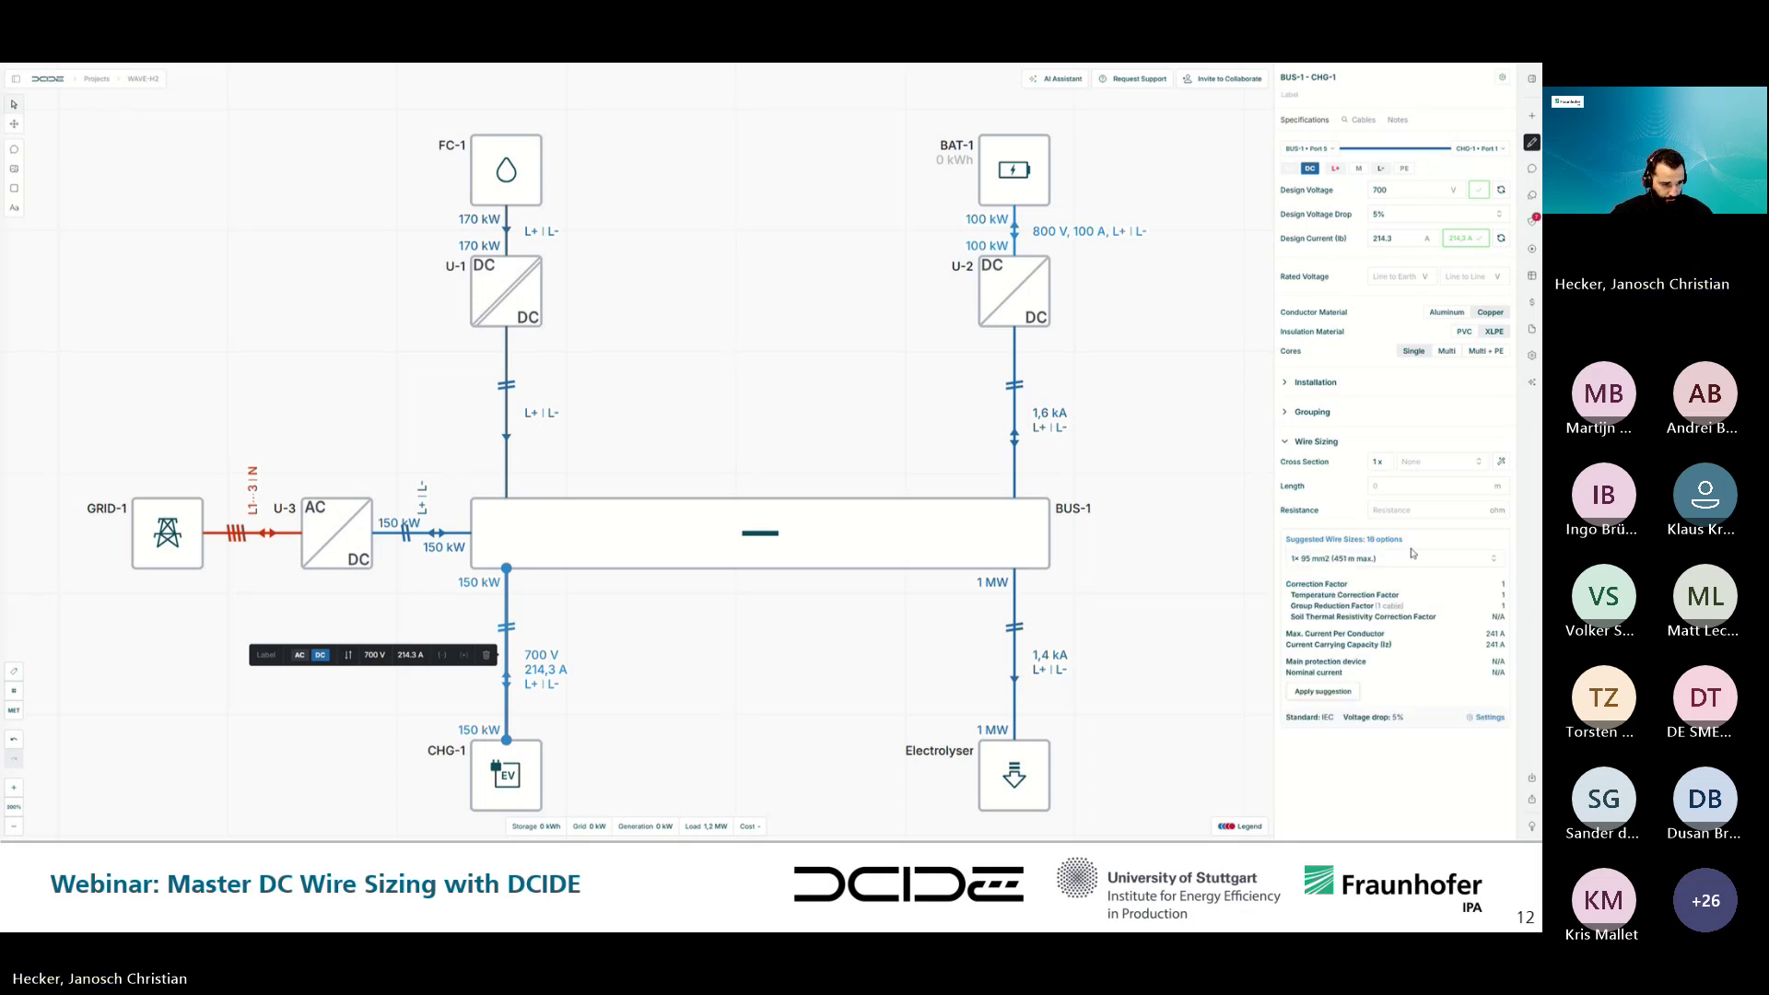
- Apply the suggested 95 mm² cross-section, set the charger cable length to 400 m, and view wire sizing settings
{"action": "left_click", "coordinate": [1344, 693]}
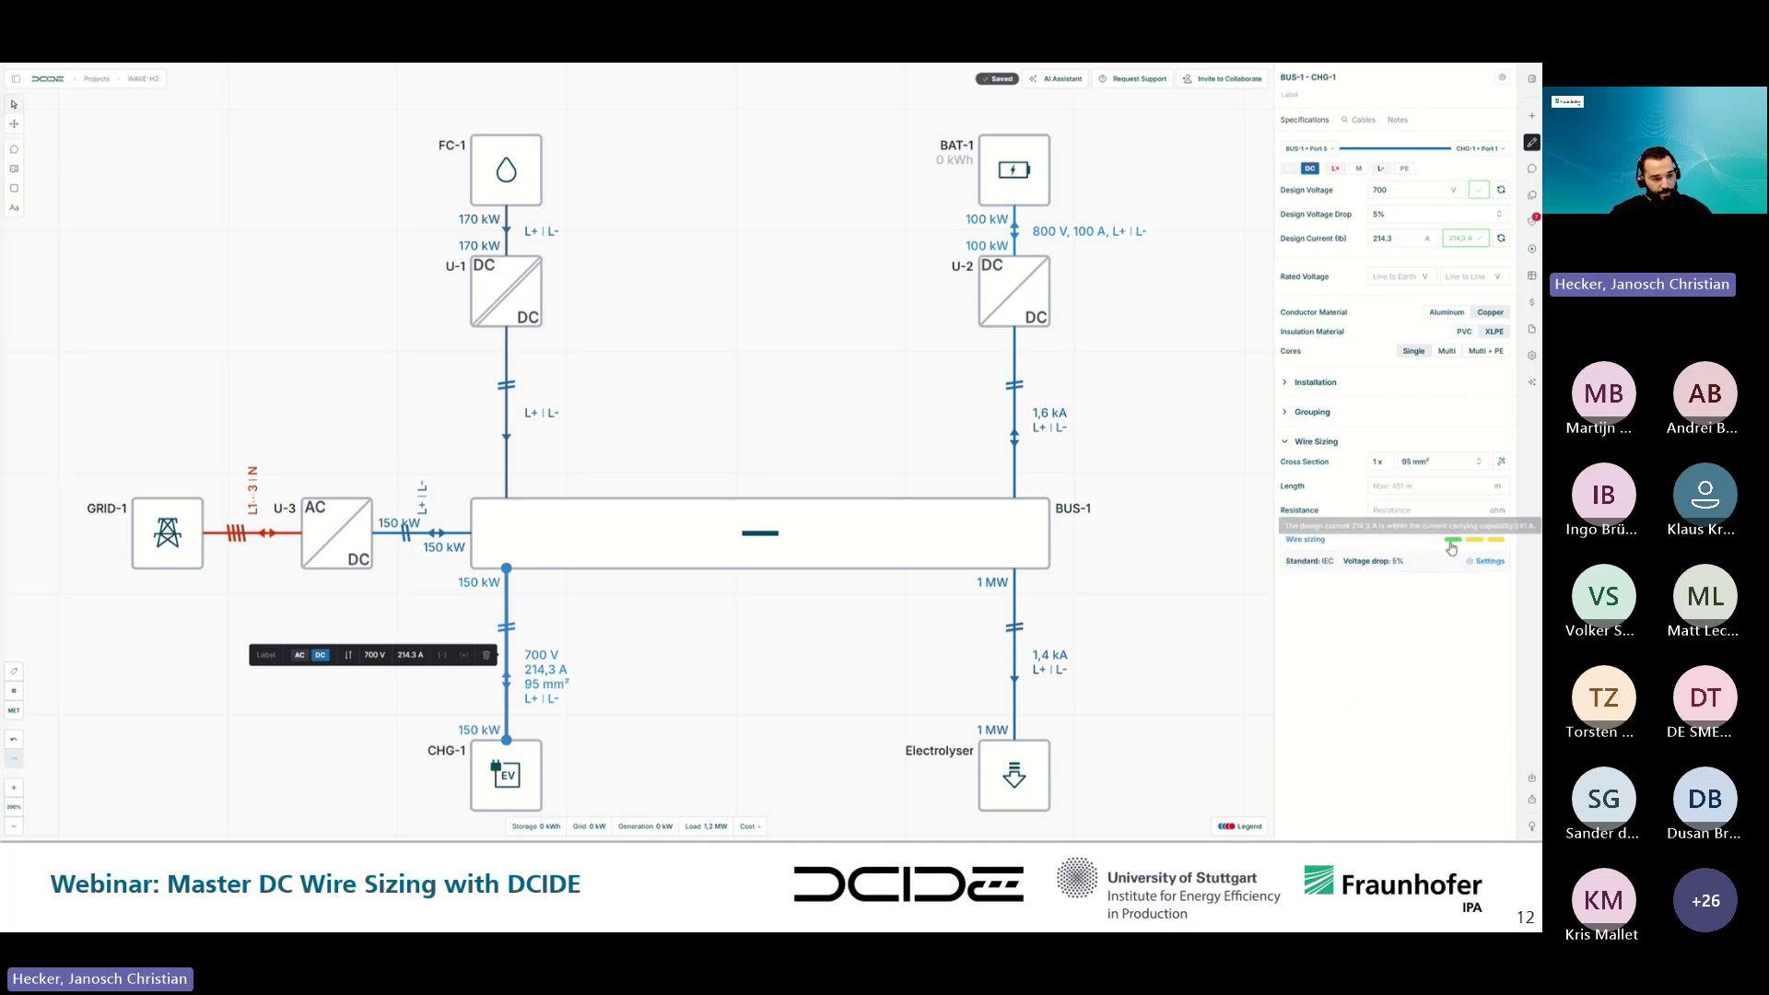
{"action": "mouse_move", "coordinate": [1454, 546]}
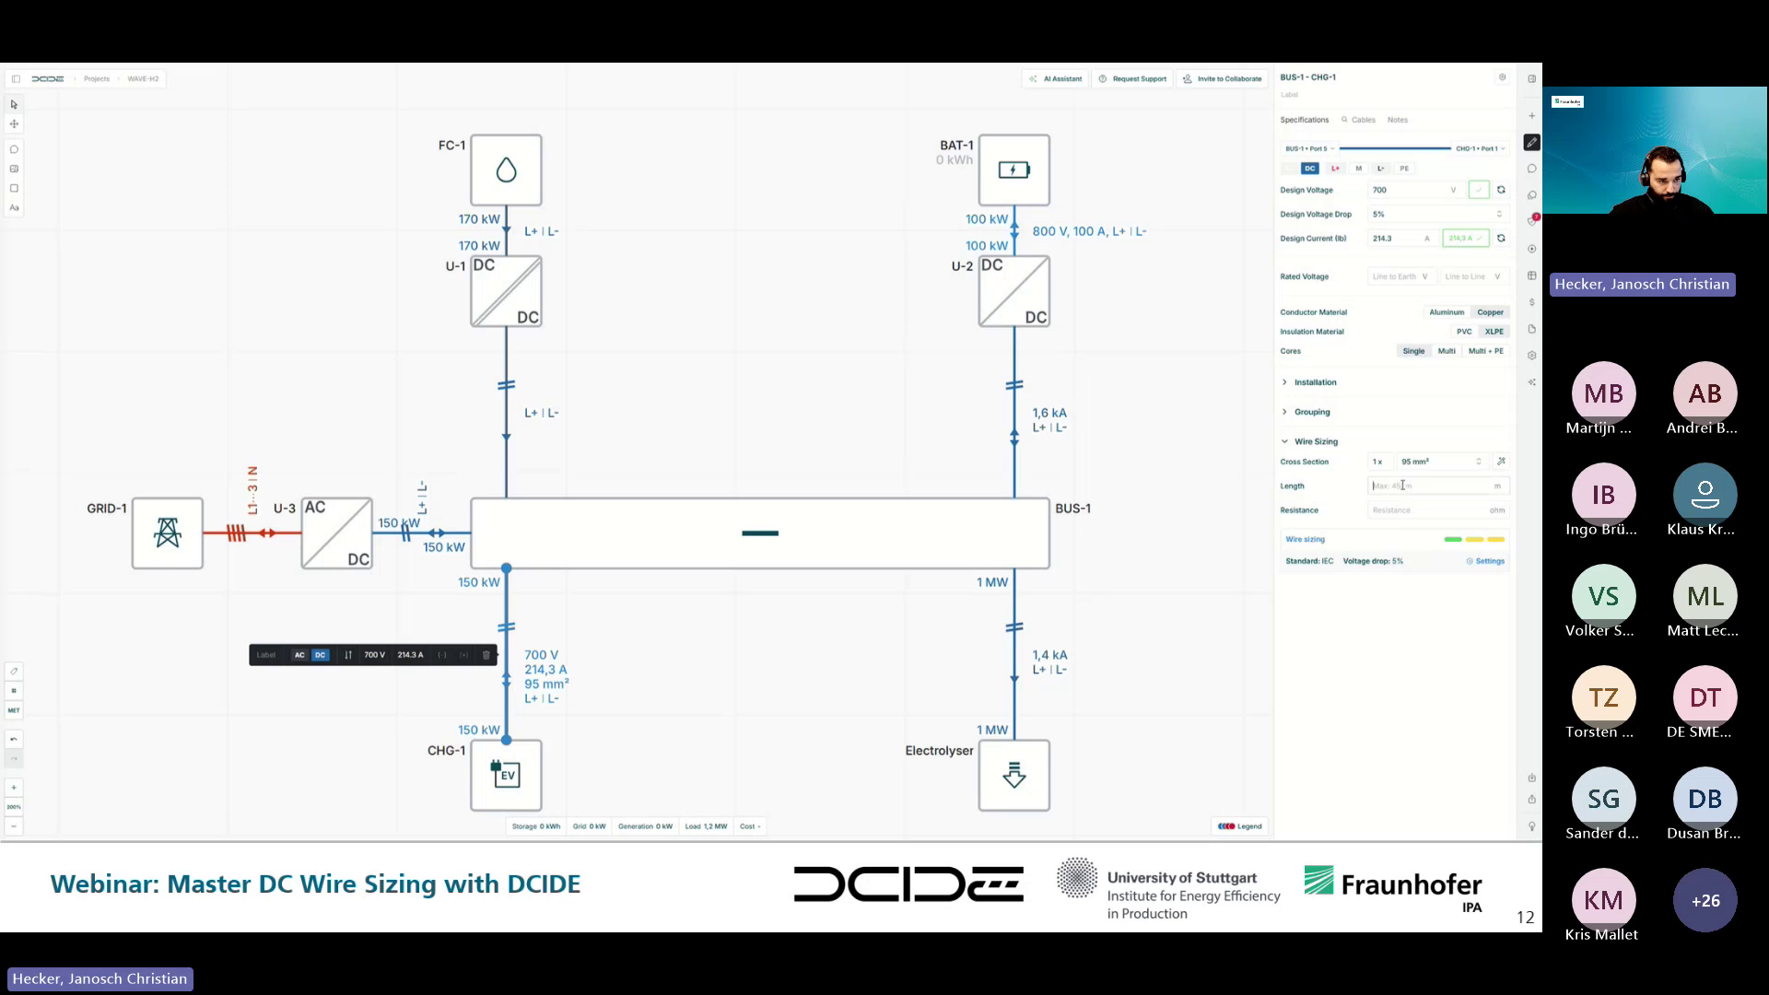
{"action": "type", "text": "400"}
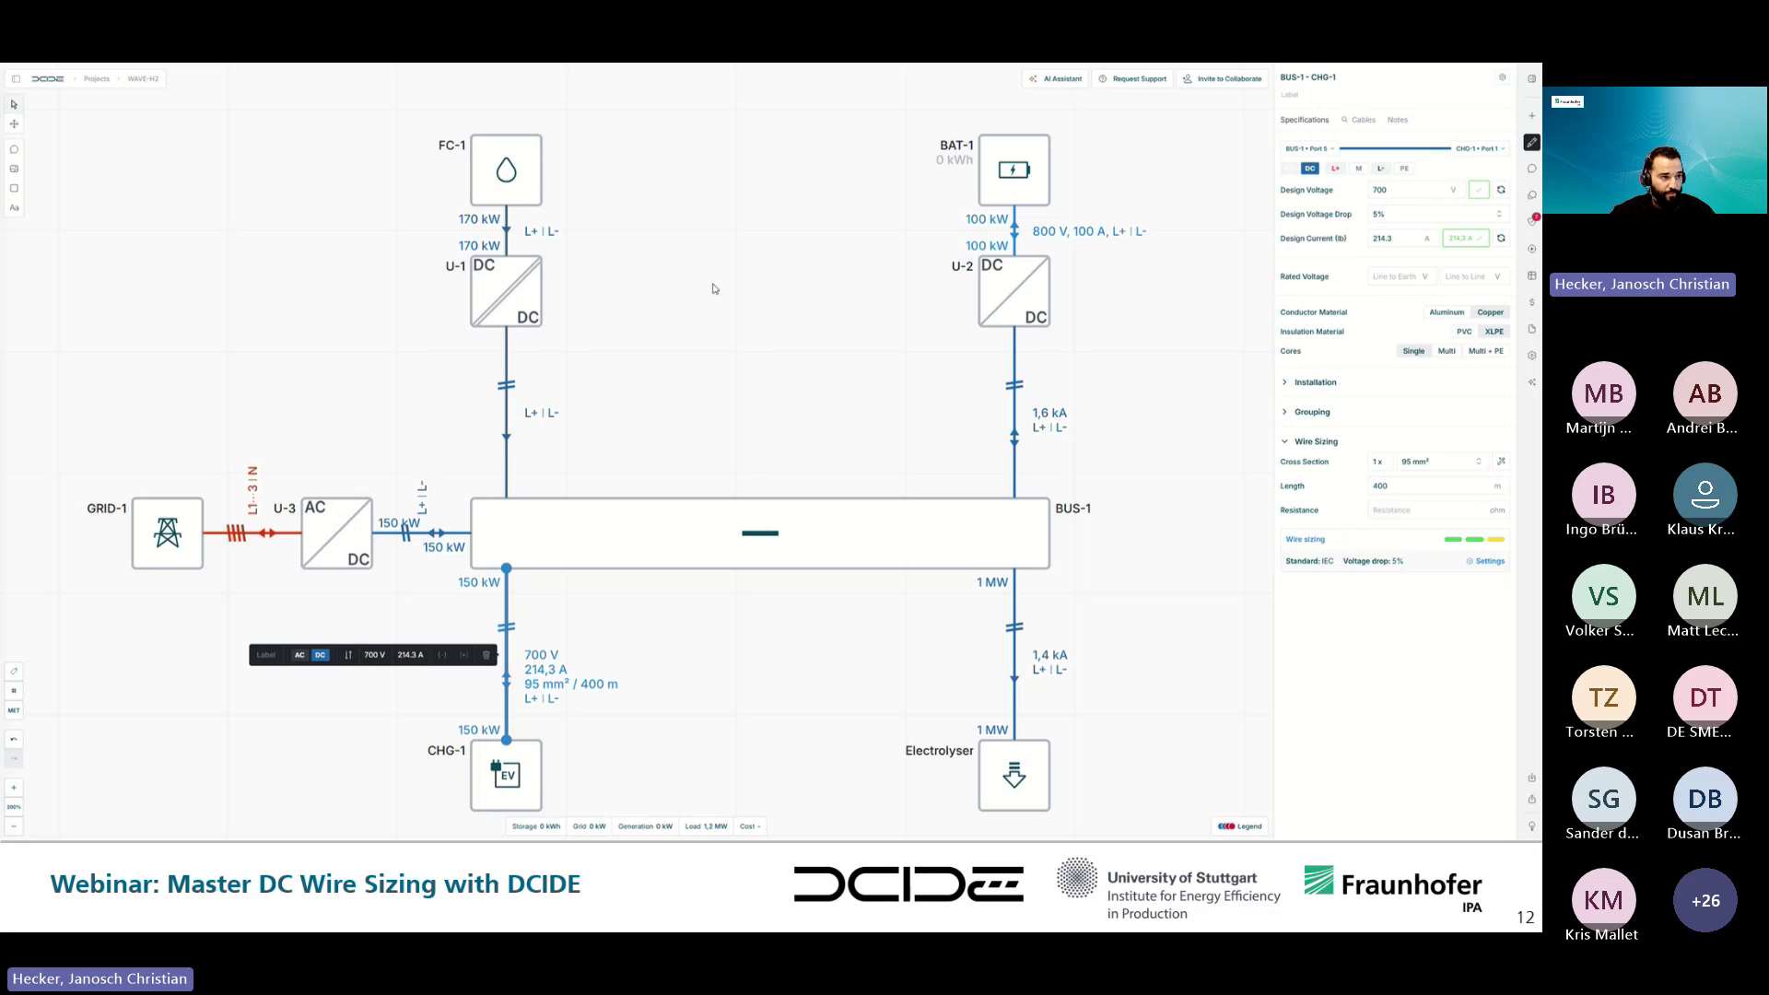
{"action": "left_click", "coordinate": [1490, 561]}
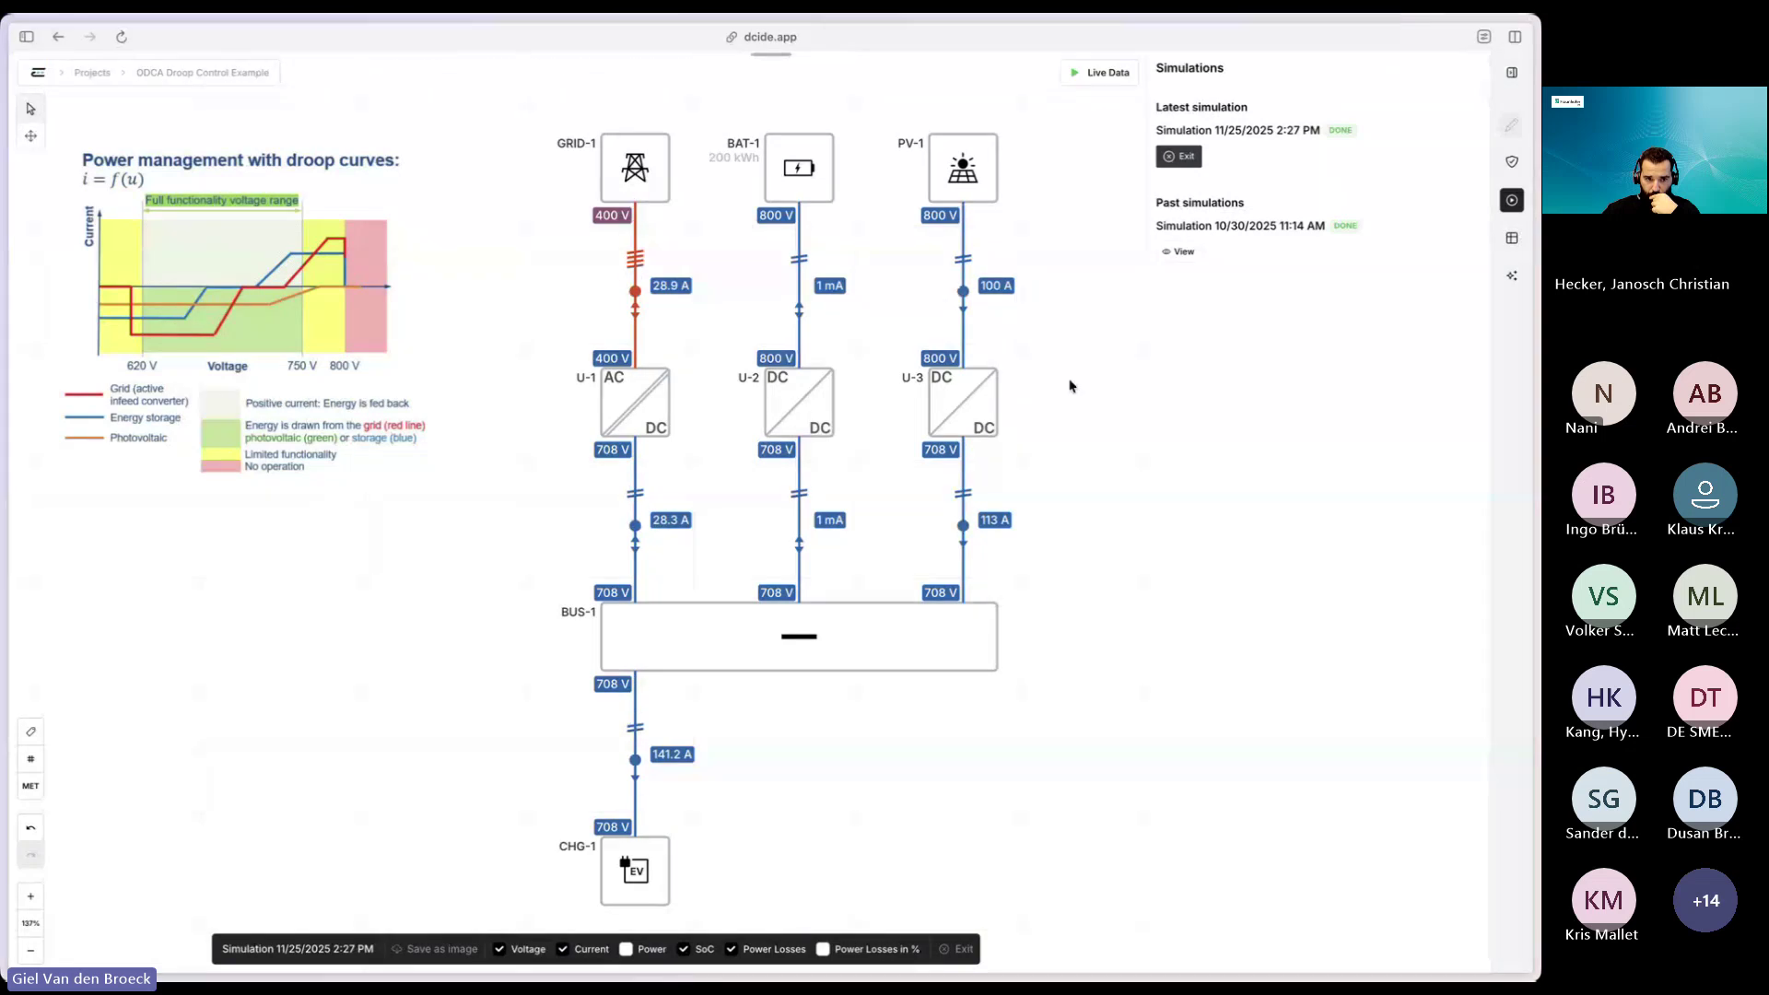
- Exit the simulation results view and nudge the diagram slightly
{"action": "left_click", "coordinate": [1179, 156]}
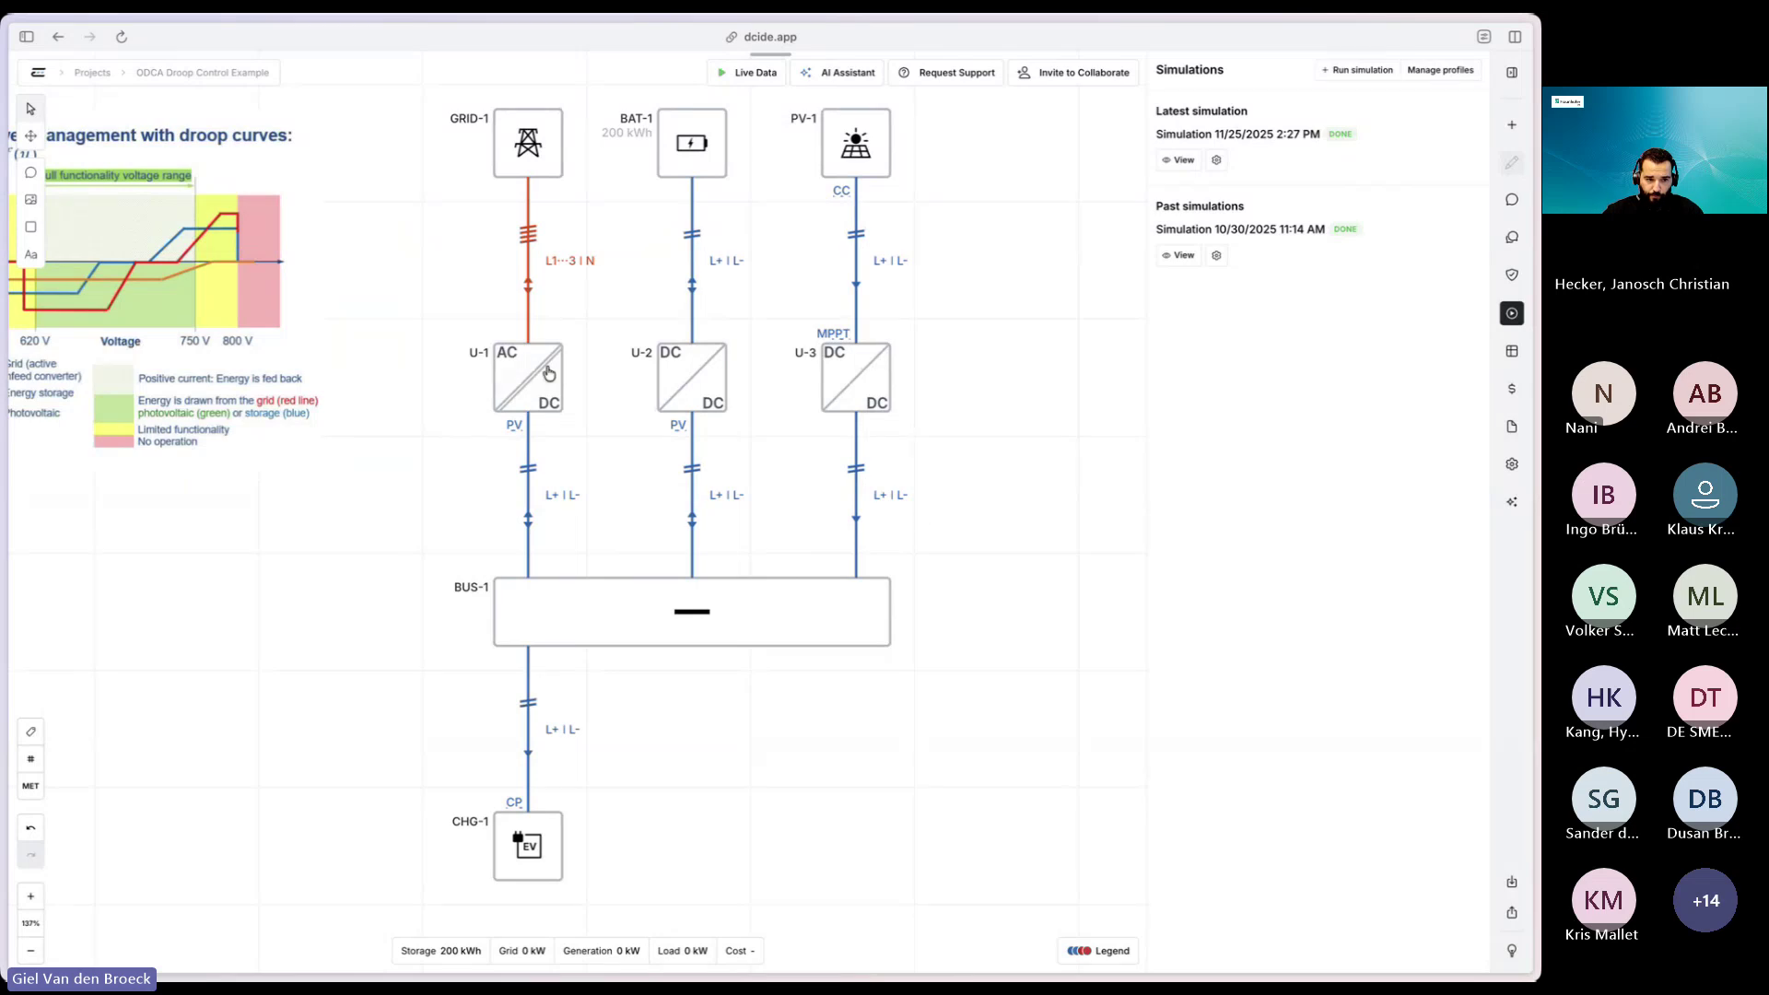
{"action": "left_click_drag", "start_coordinate": [912, 569], "coordinate": [1011, 591]}
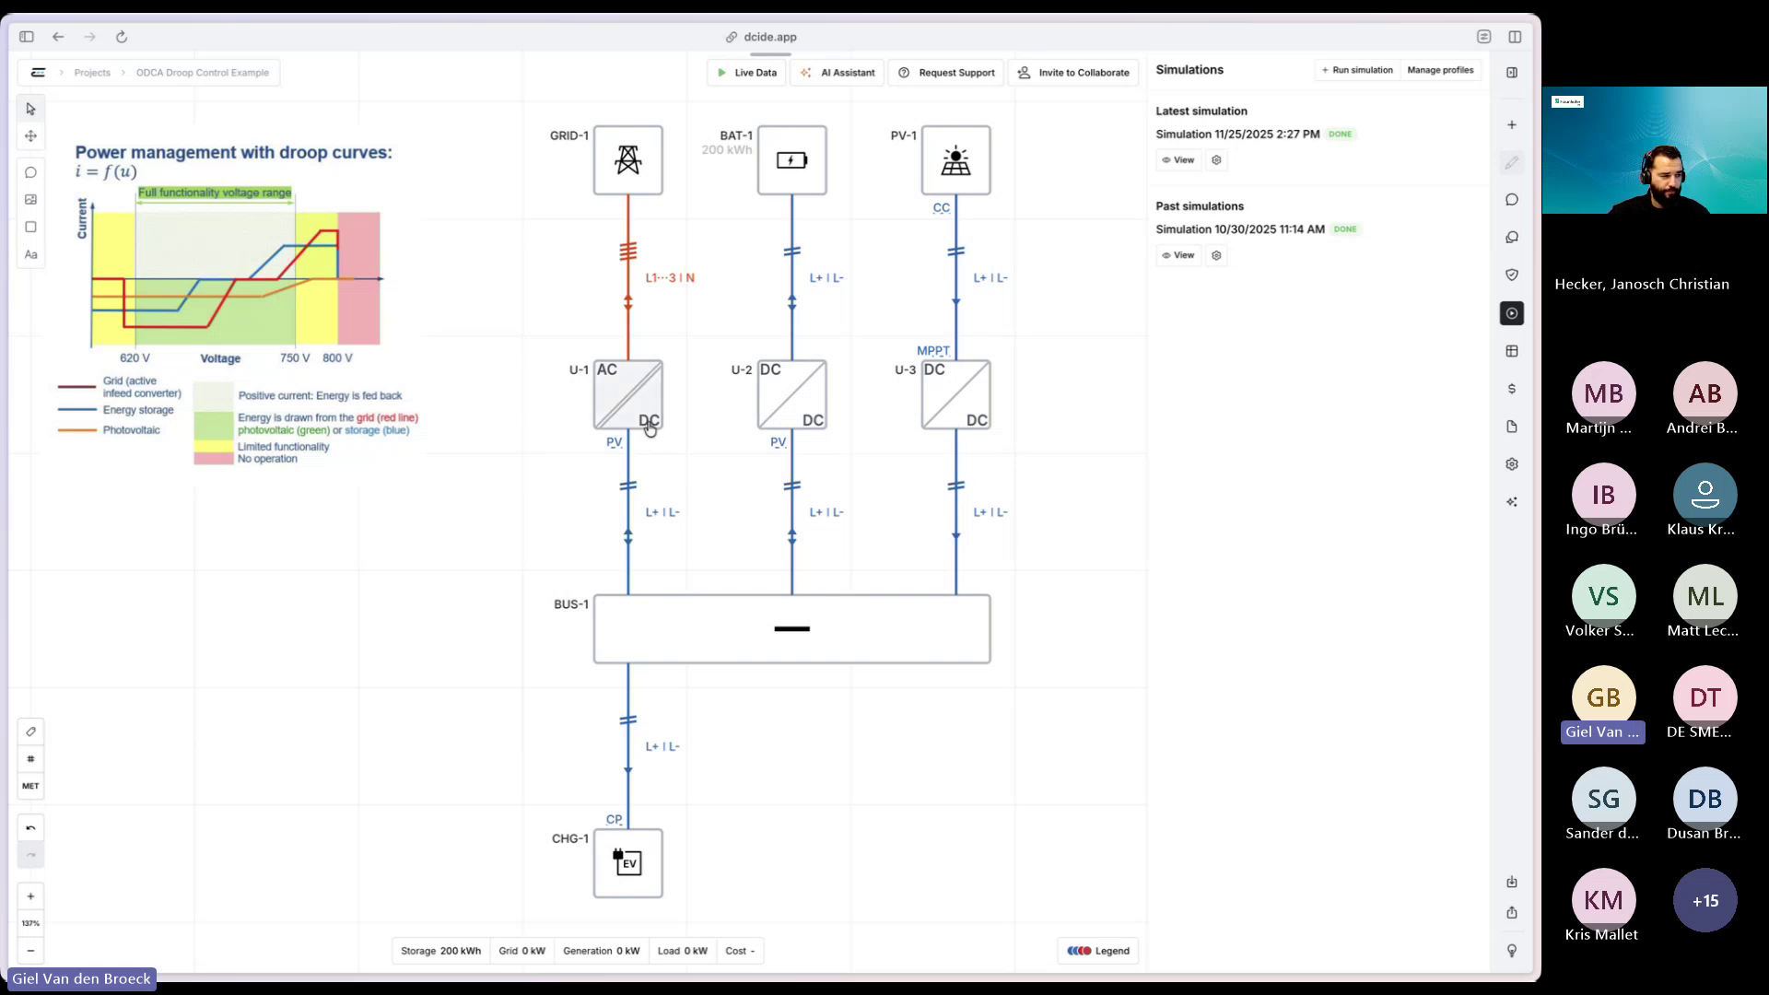
- Inspect converter U-1's simulation and droop control settings
{"action": "left_click", "coordinate": [650, 425]}
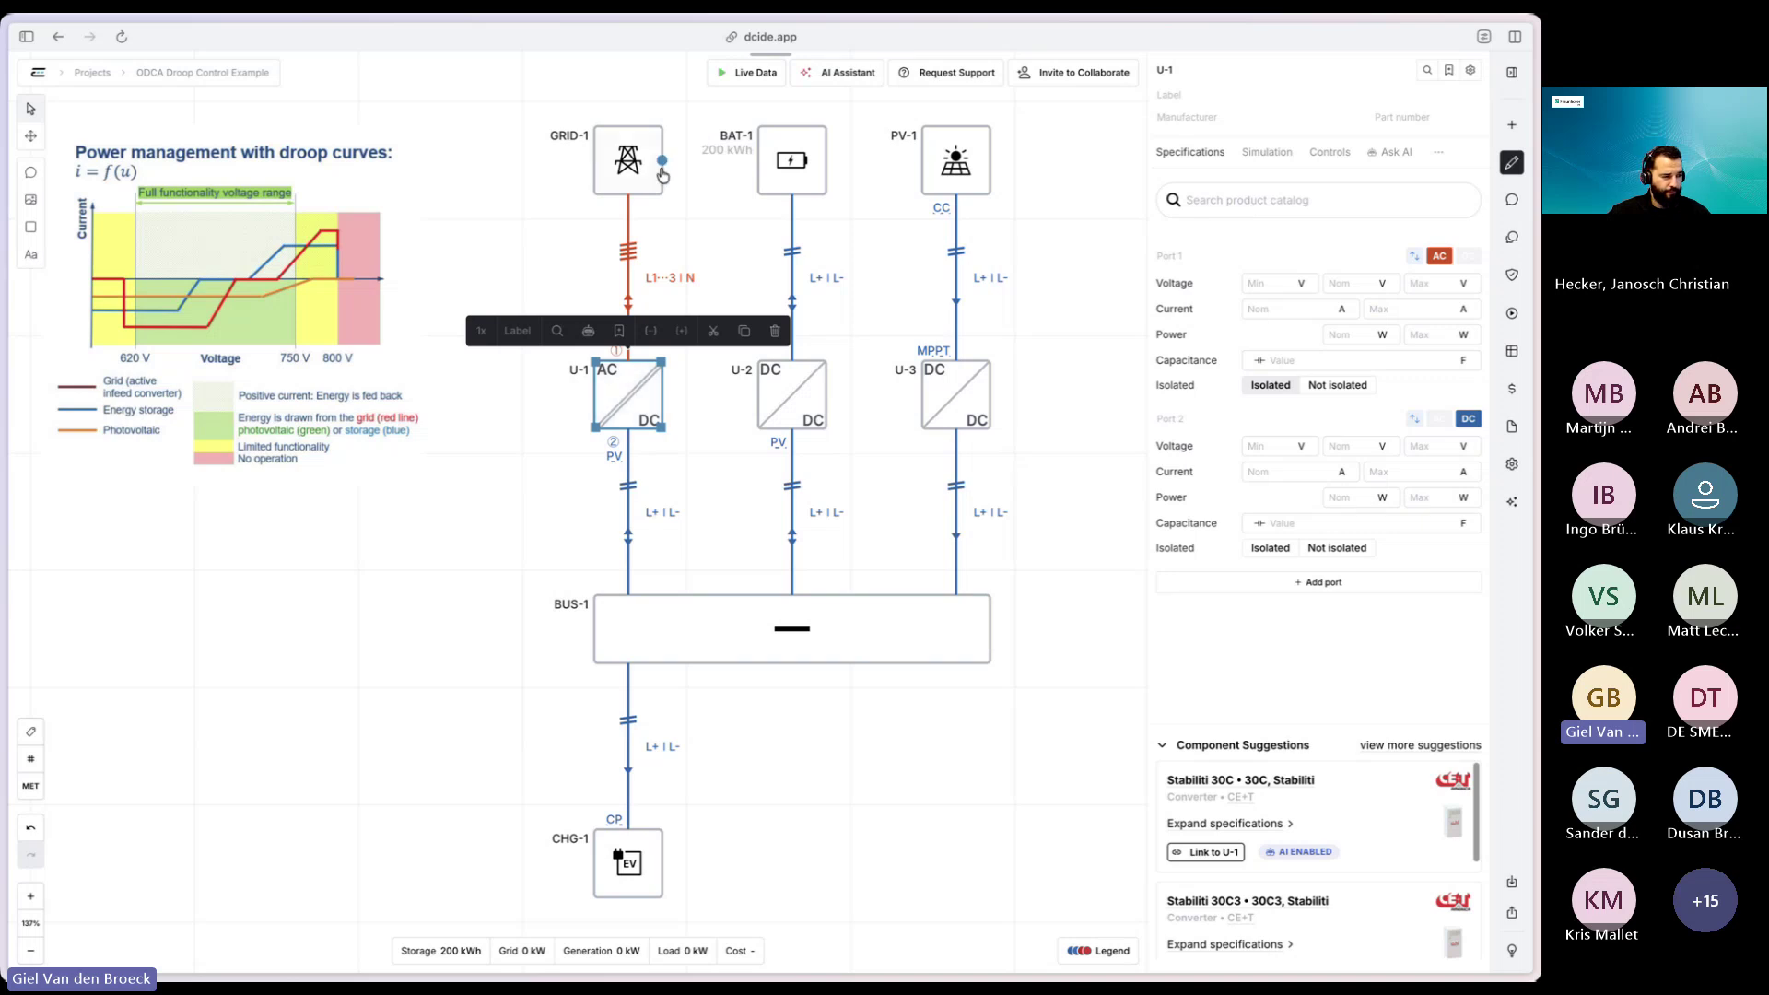
{"action": "left_click", "coordinate": [1266, 152]}
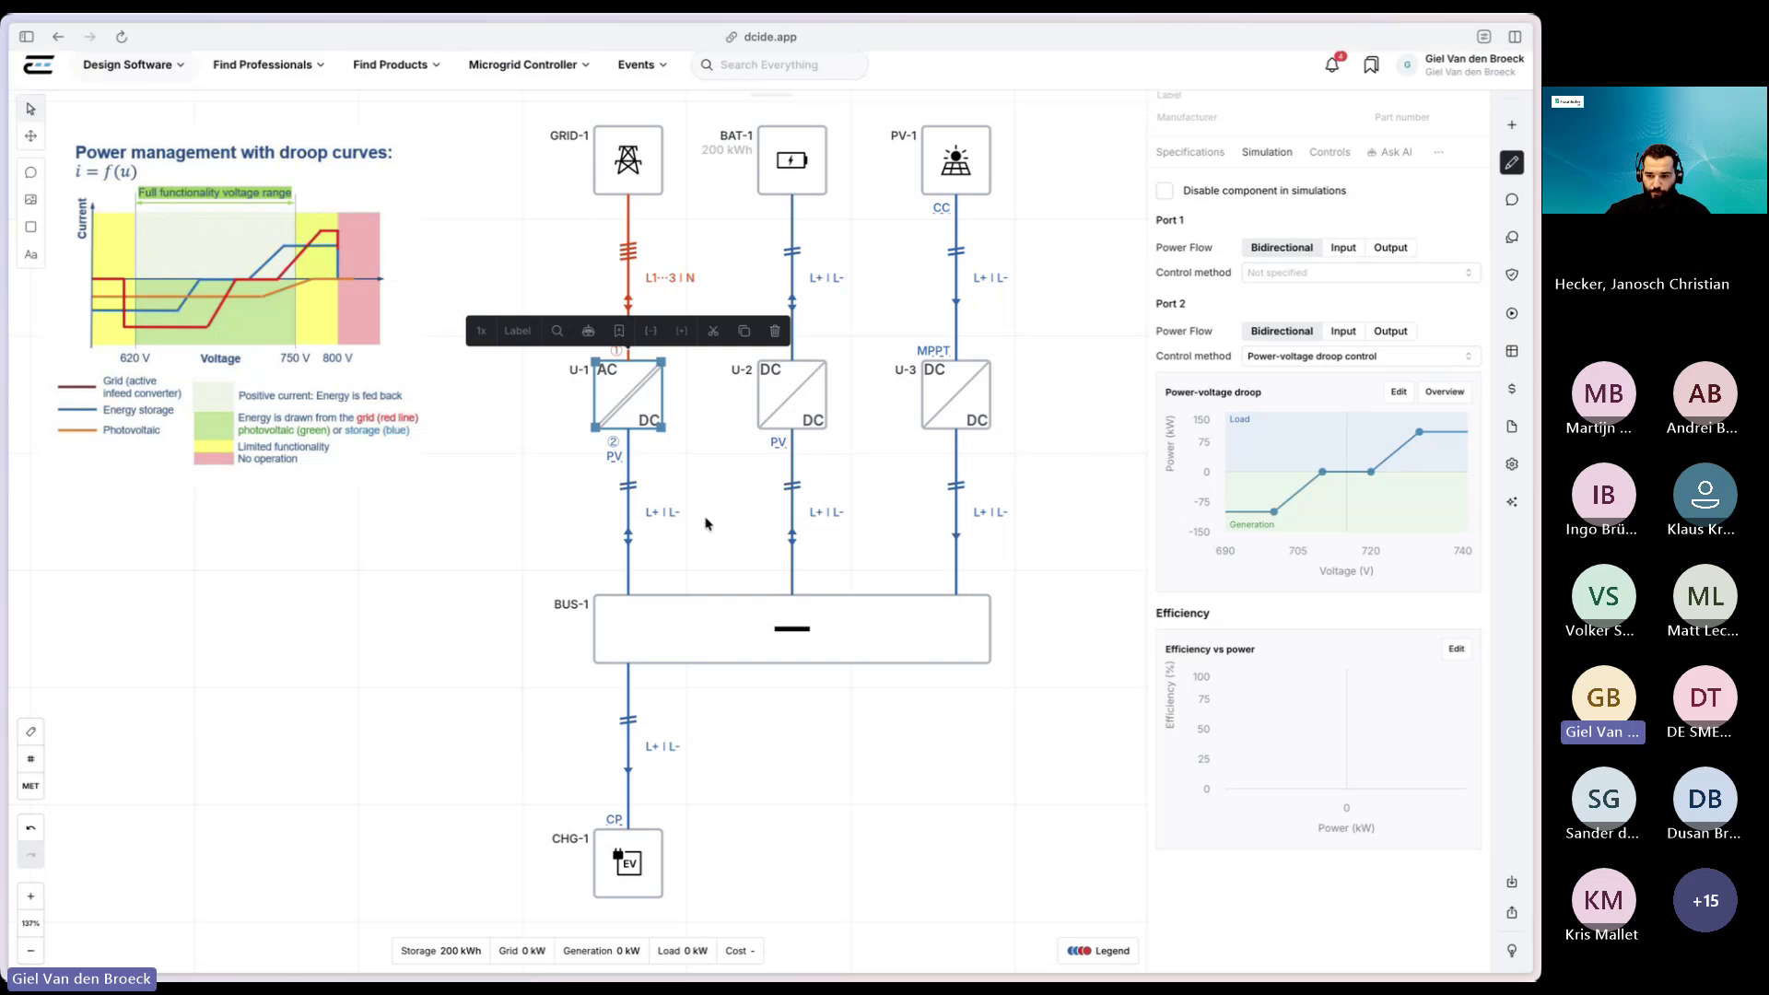
{"action": "mouse_move", "coordinate": [1275, 516]}
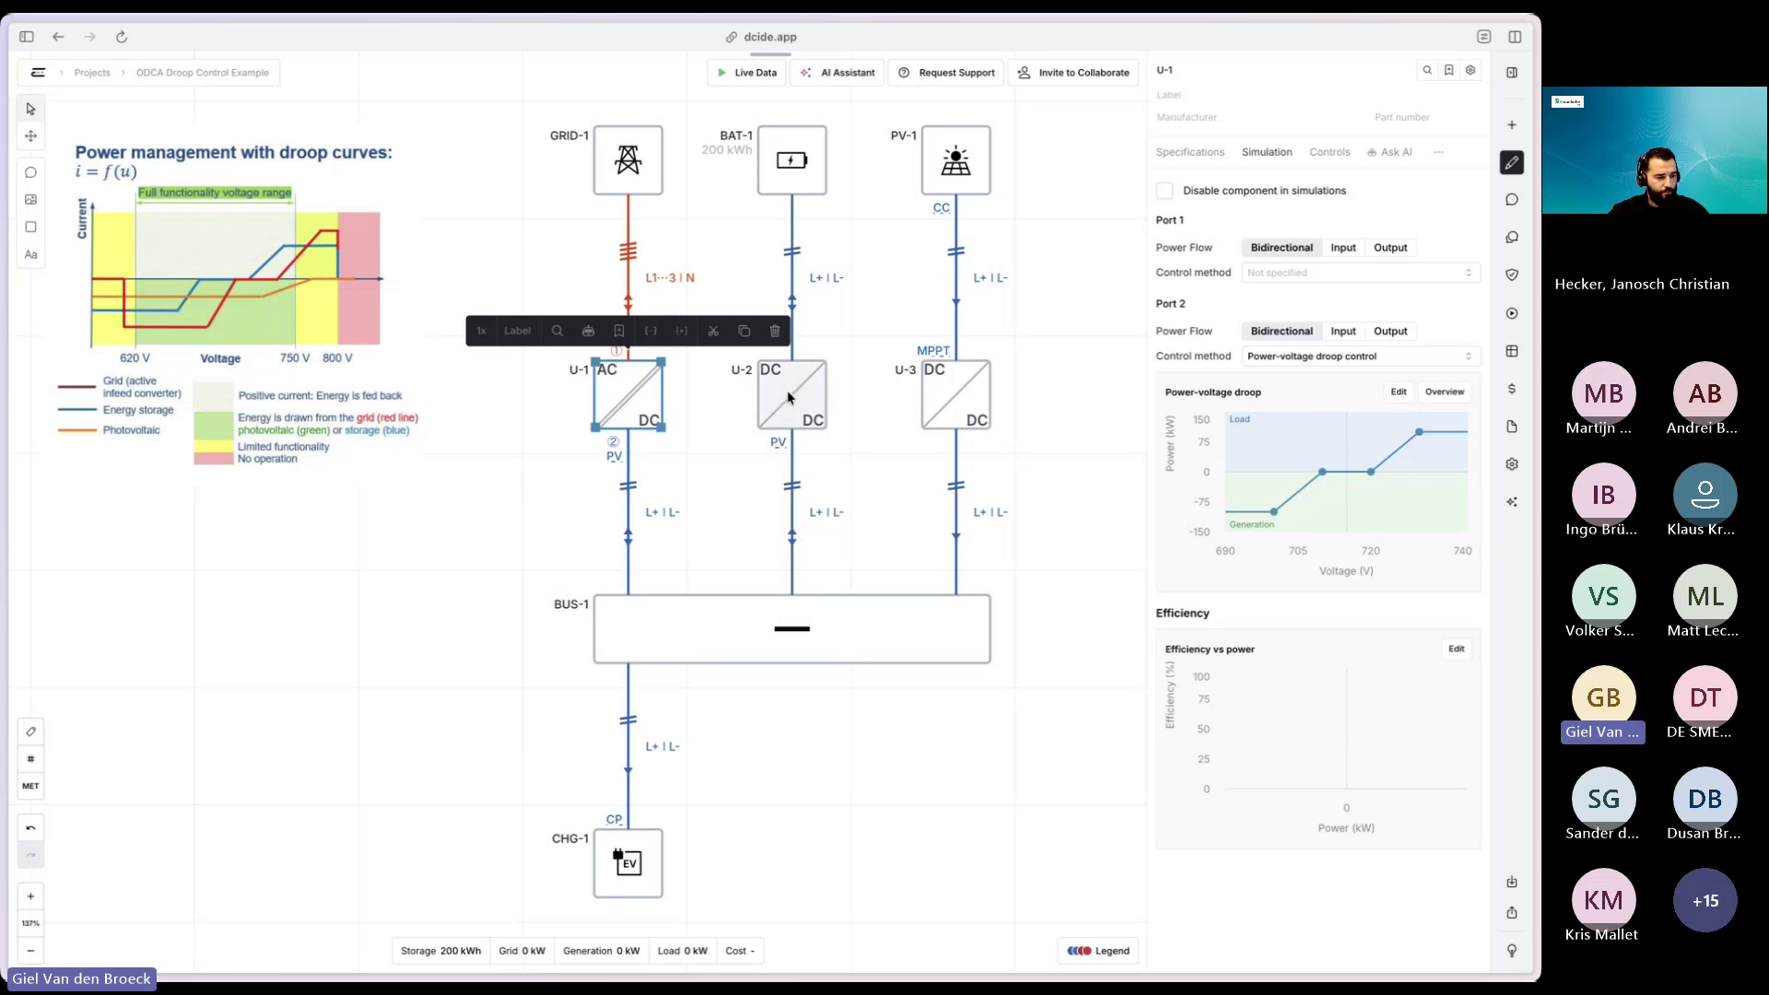
- Switch to converter U-2 and examine its power-voltage droop curve points
{"action": "left_click", "coordinate": [863, 453]}
{"action": "left_click", "coordinate": [809, 410]}
{"action": "mouse_move", "coordinate": [1333, 477]}
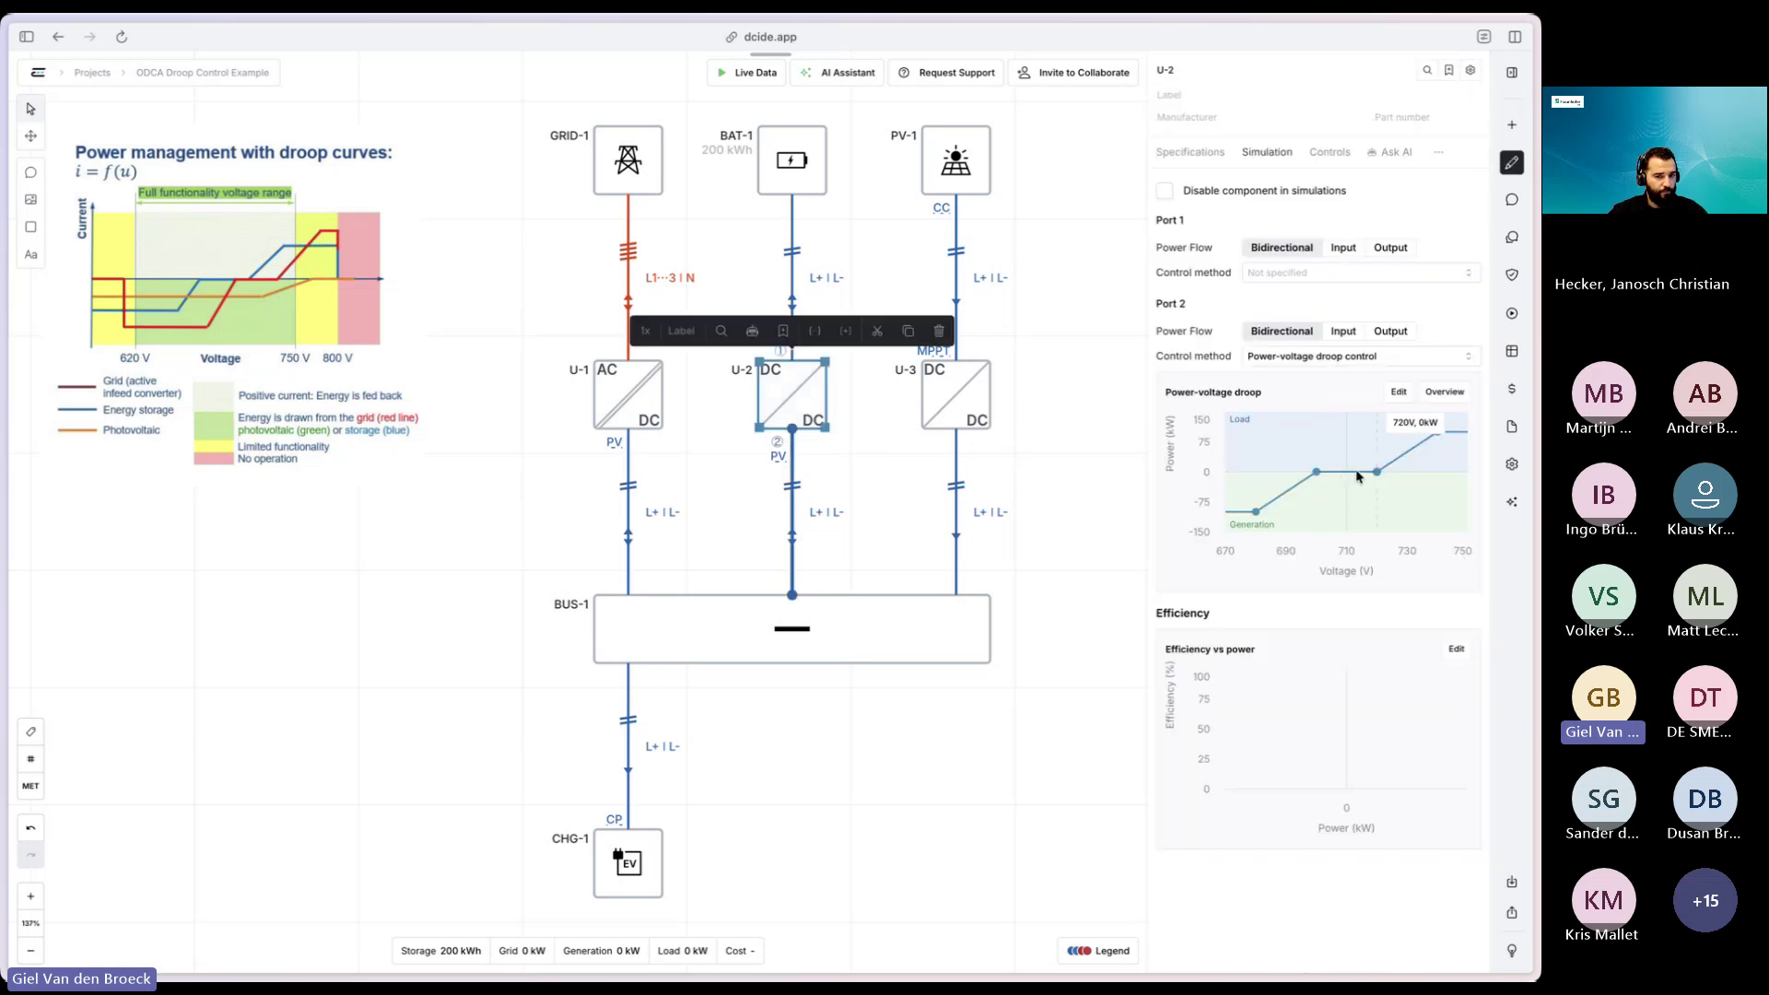
{"action": "mouse_move", "coordinate": [1419, 449]}
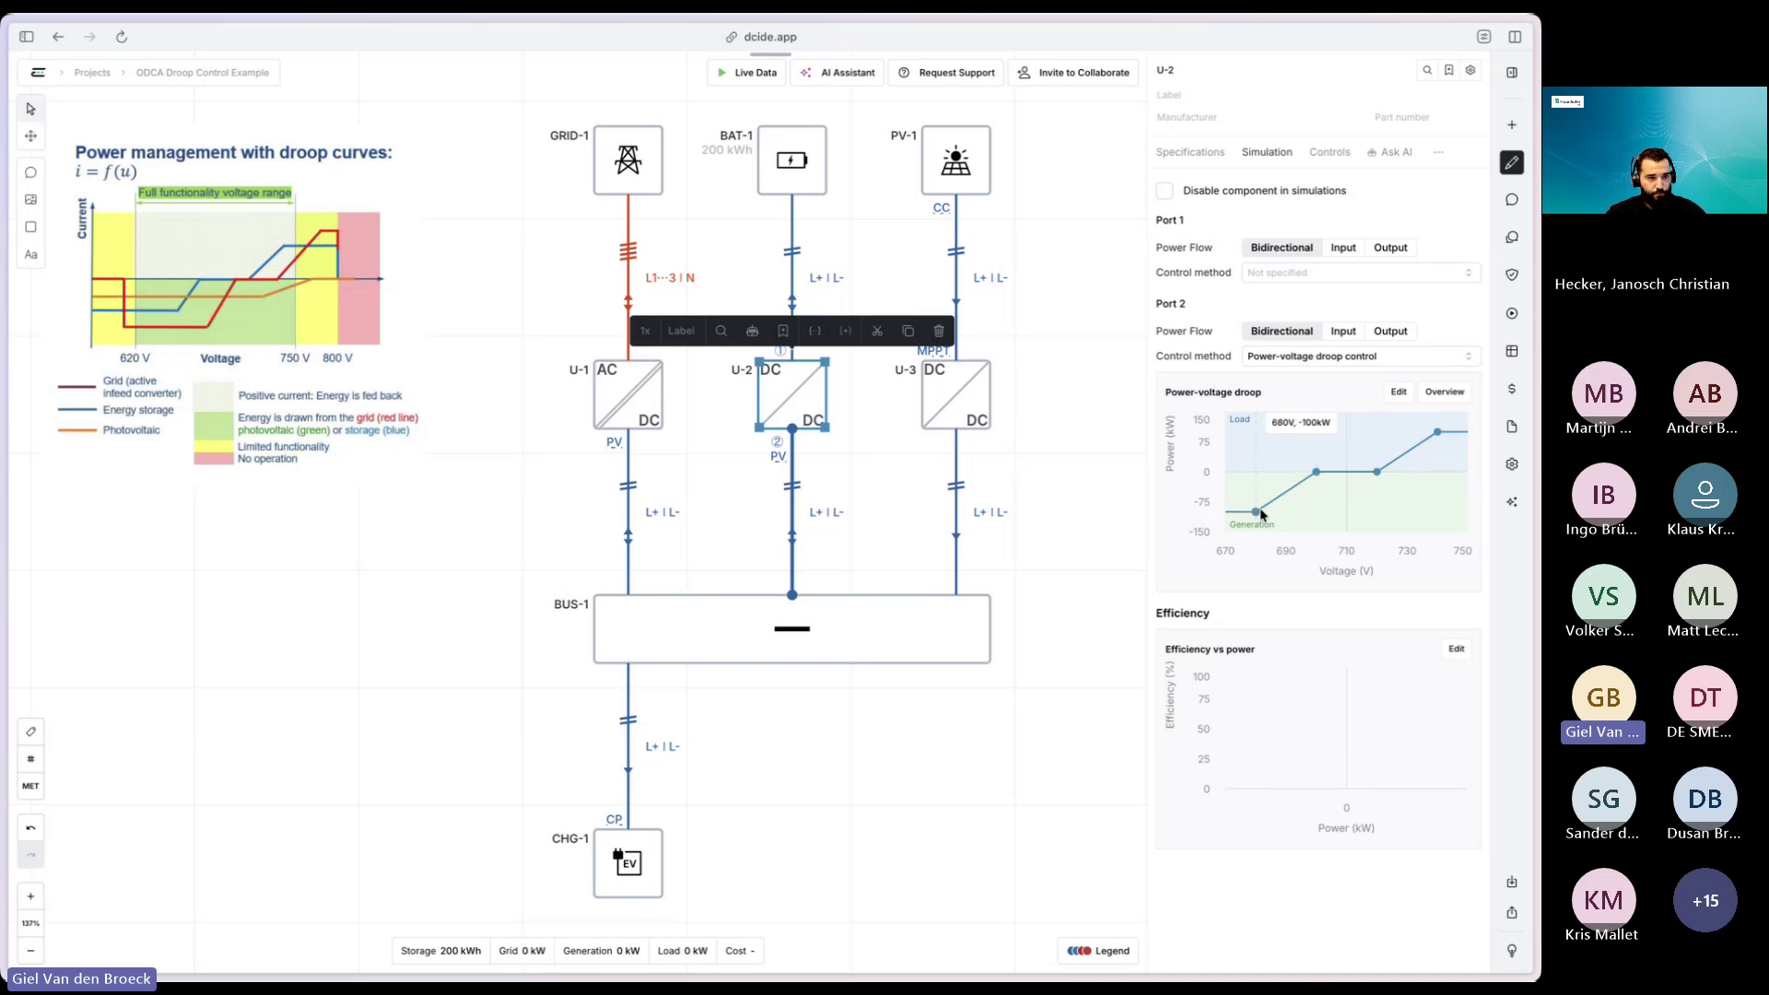
- Briefly view the latest power flow simulation's results on the diagram, then close them
{"action": "left_click", "coordinate": [1511, 316]}
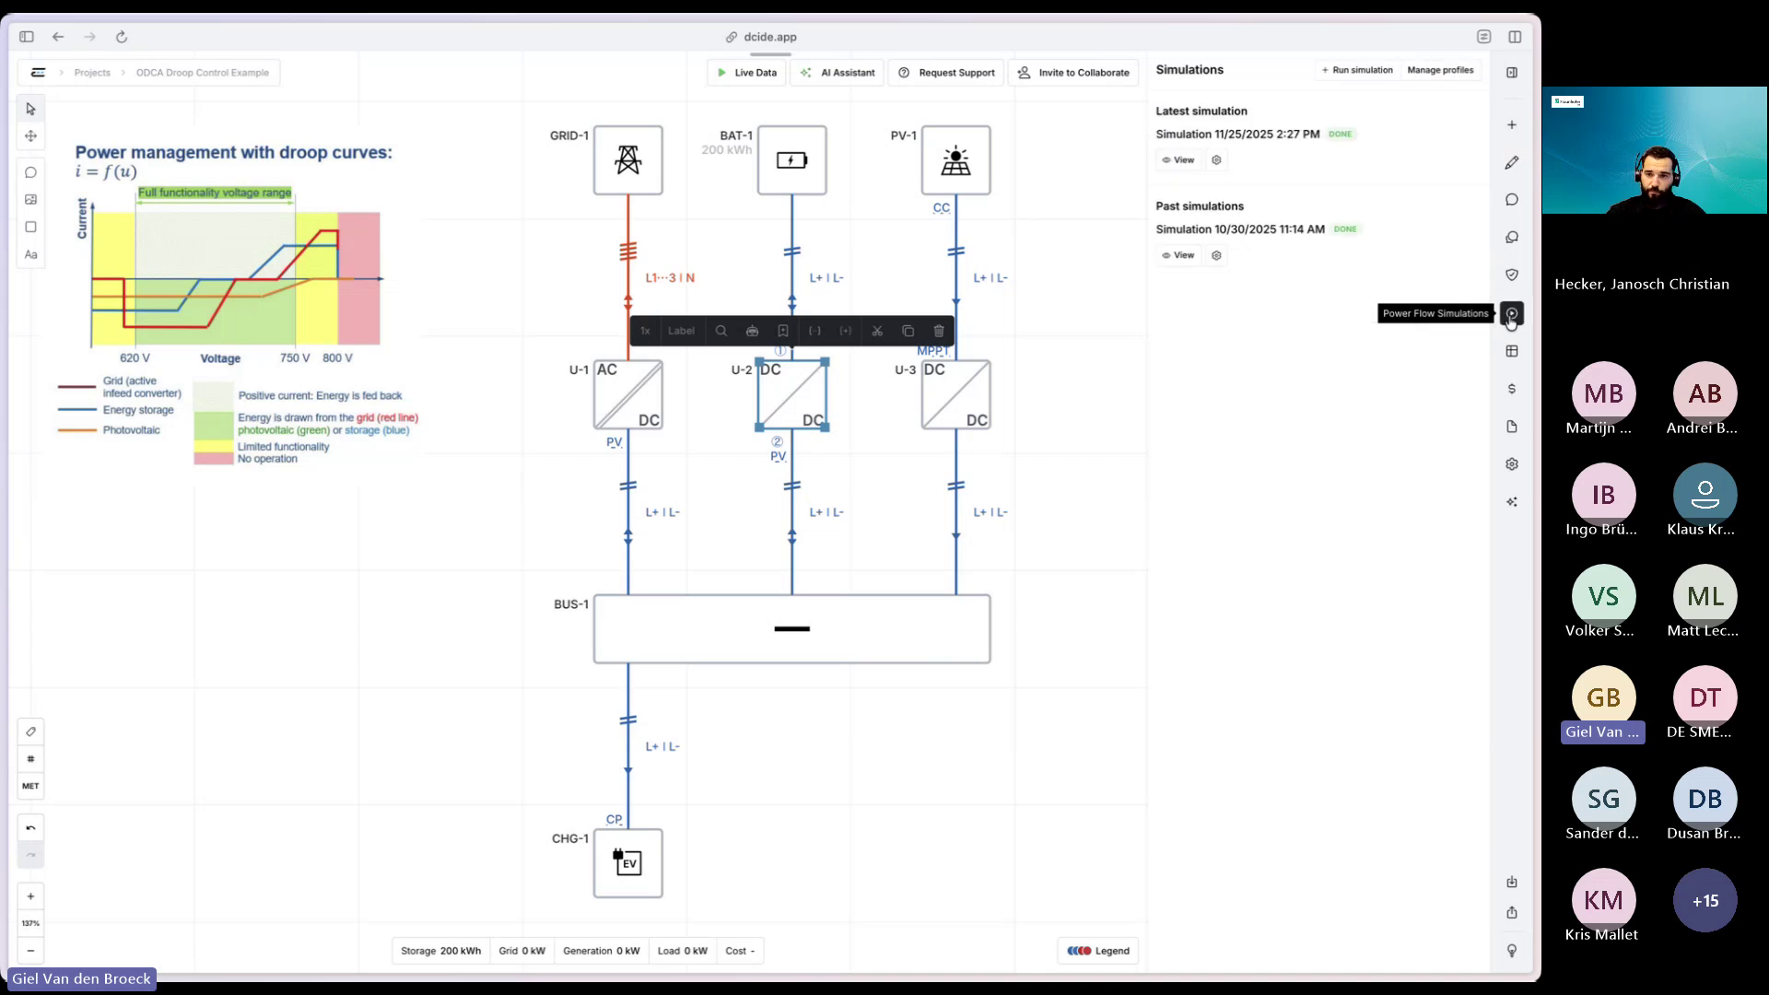
{"action": "left_click", "coordinate": [1178, 161]}
{"action": "left_click", "coordinate": [1179, 157]}
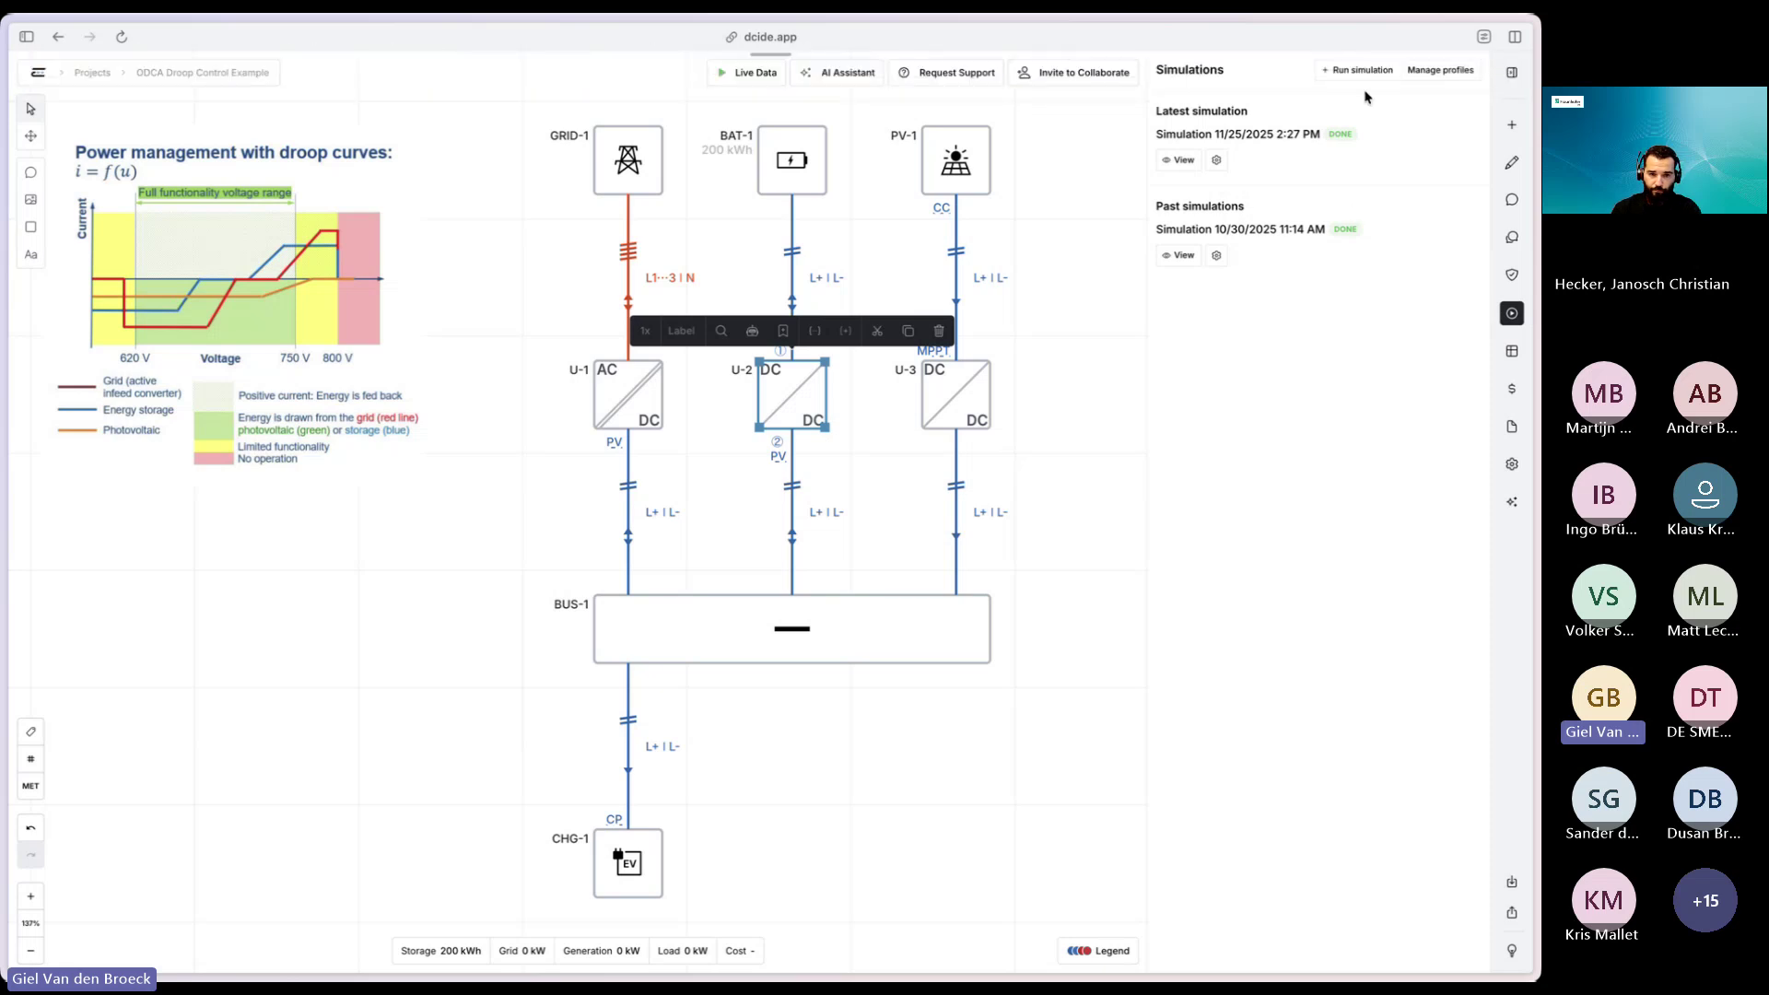
- Create and run a new Snapshot simulation
{"action": "left_click", "coordinate": [1360, 70]}
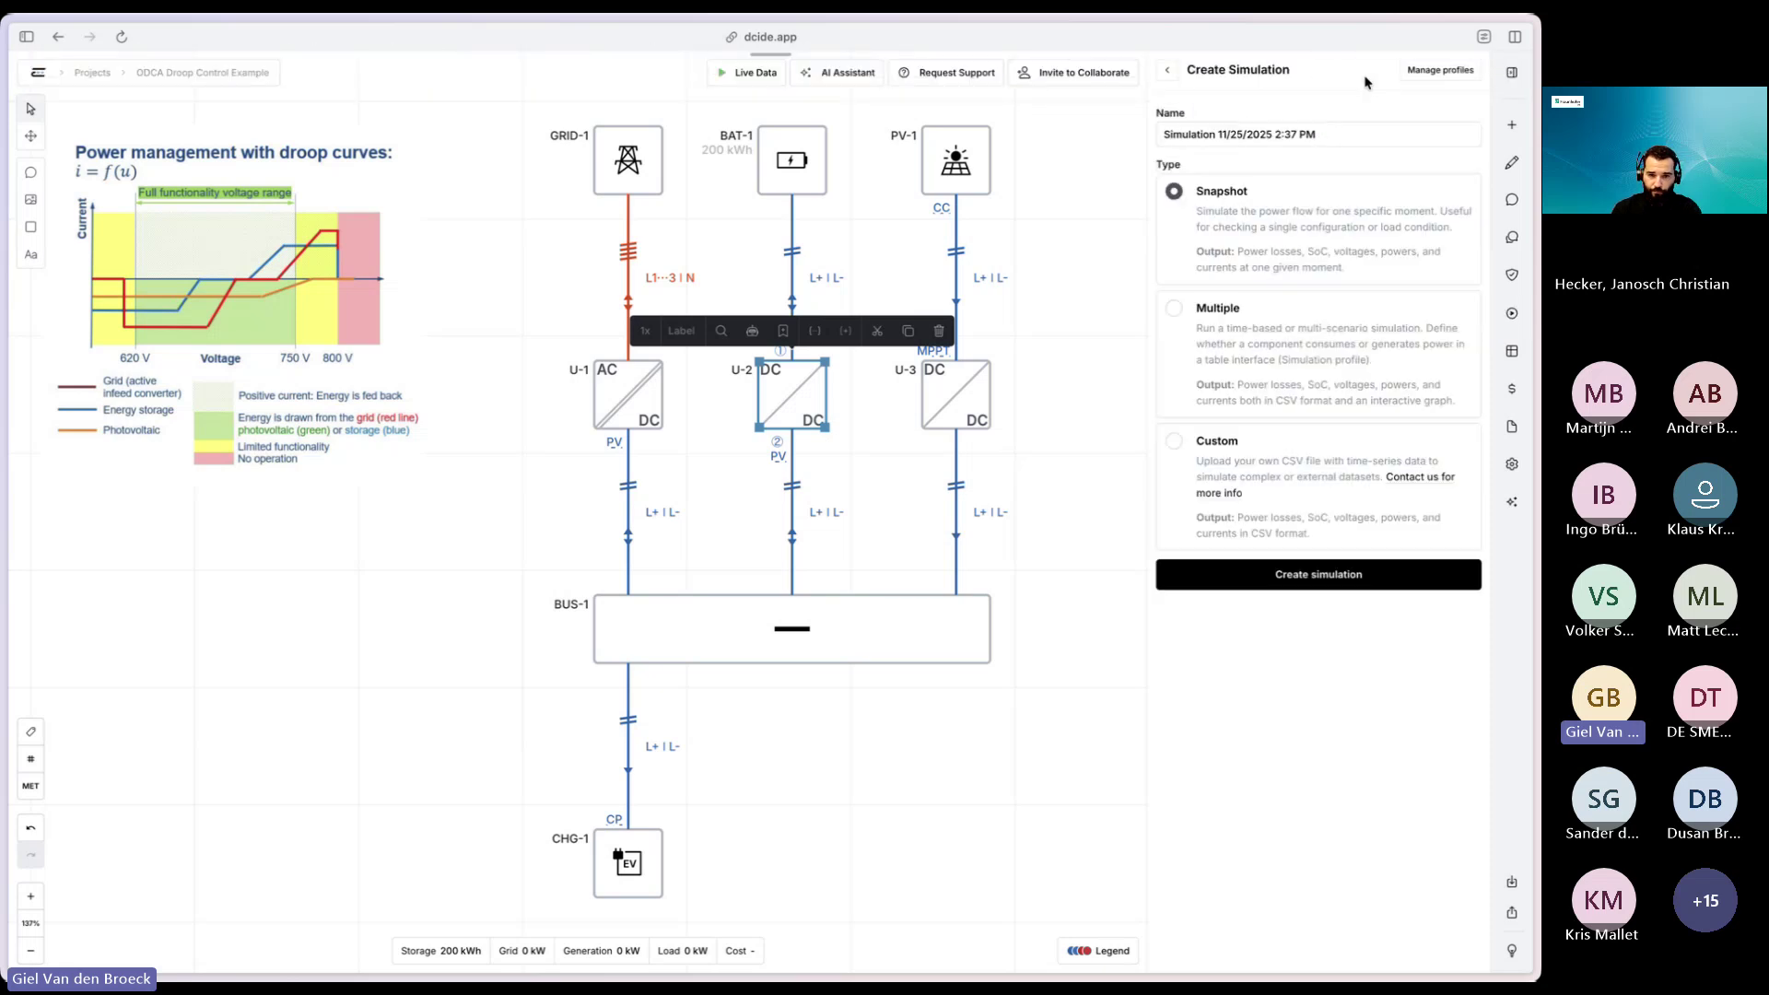
{"action": "left_click", "coordinate": [1165, 134]}
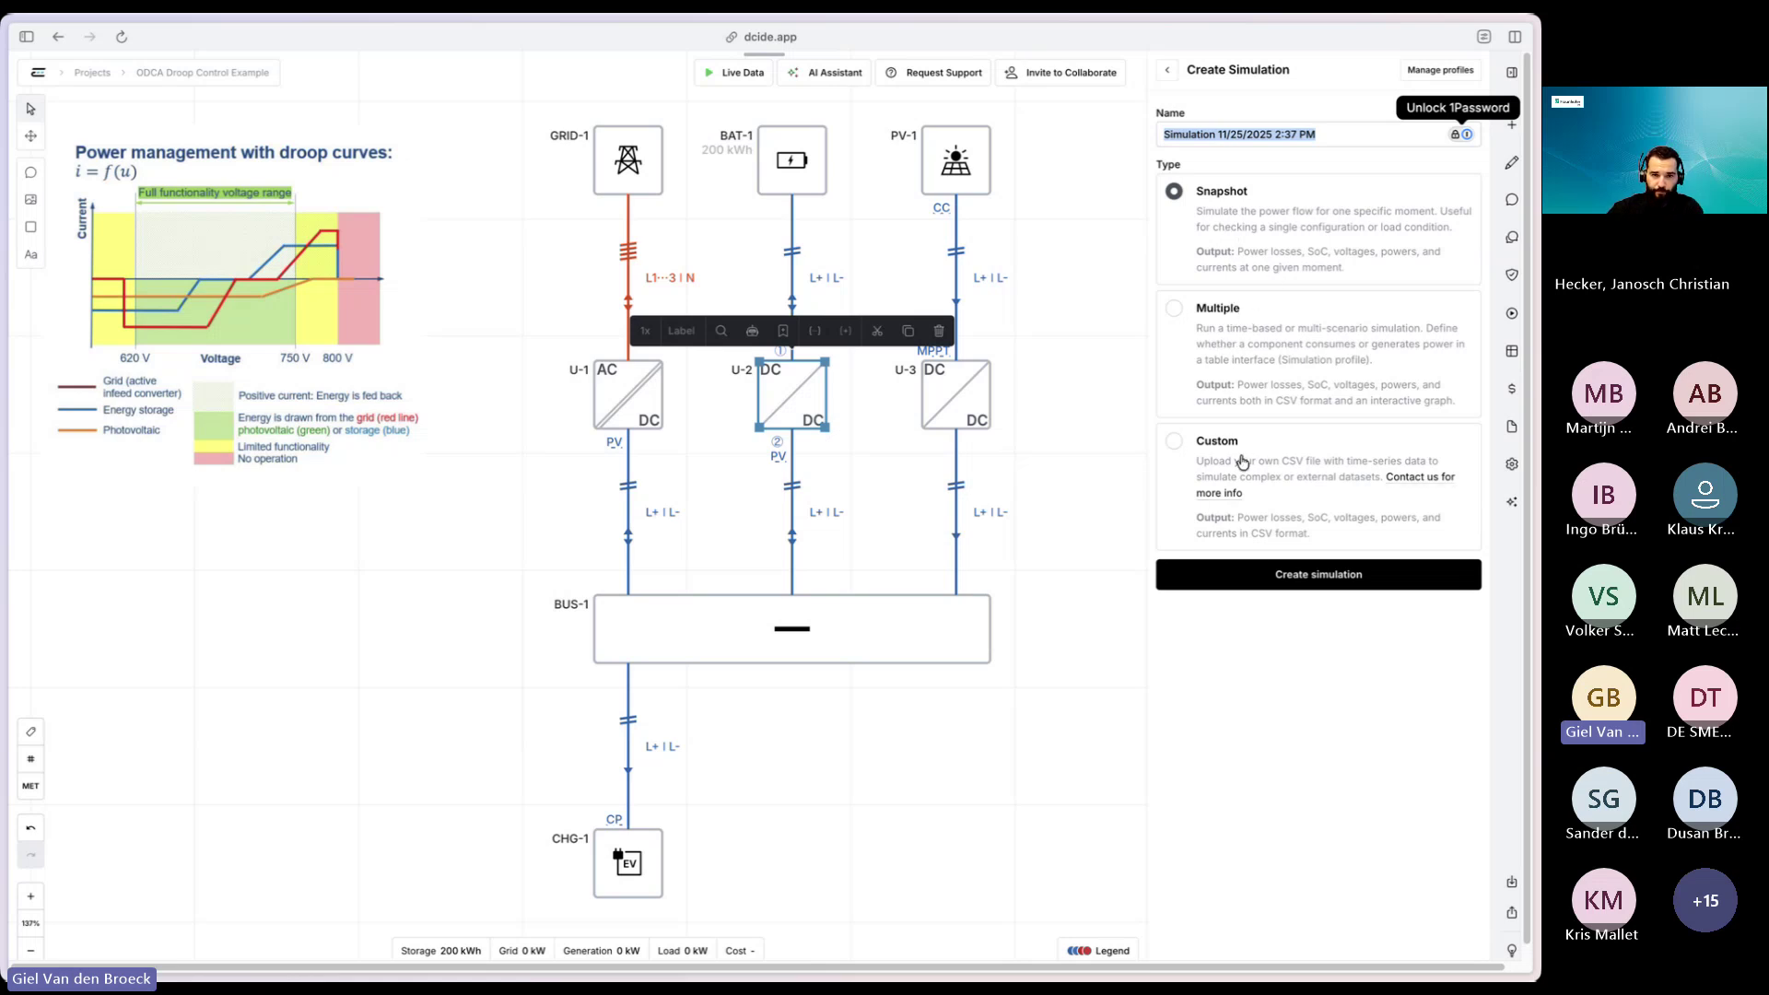
{"action": "left_click", "coordinate": [1311, 577]}
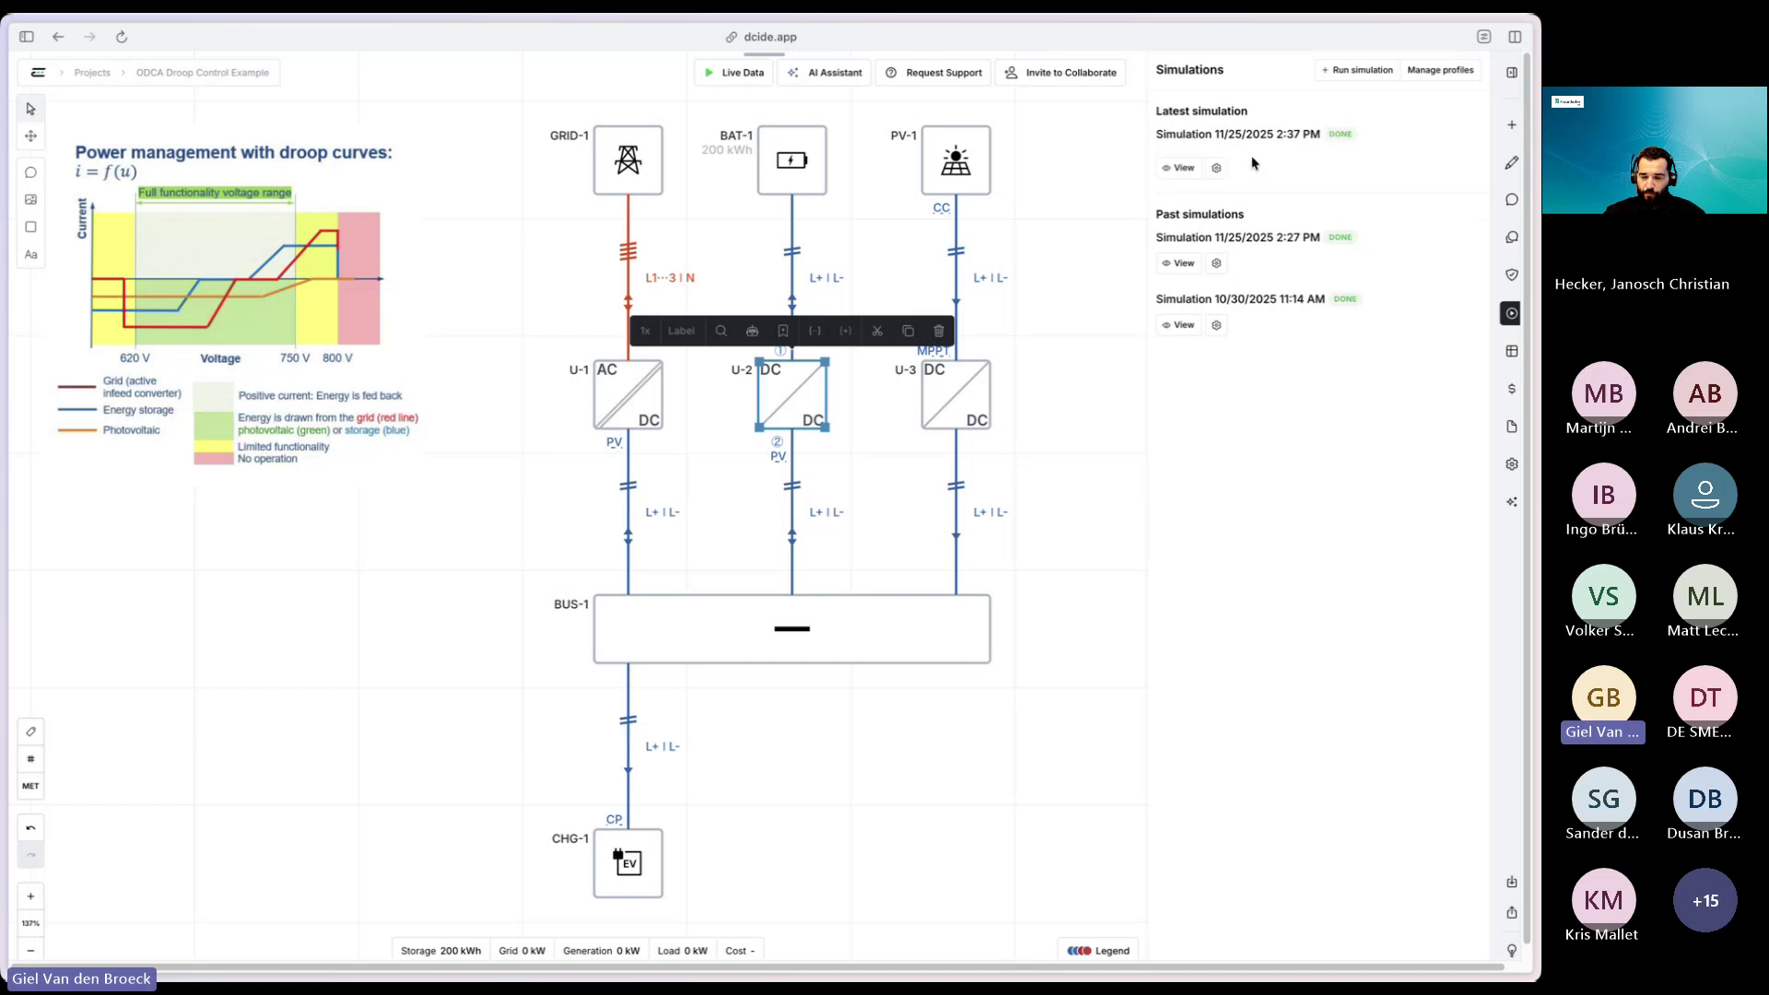
{"action": "left_click", "coordinate": [1181, 161]}
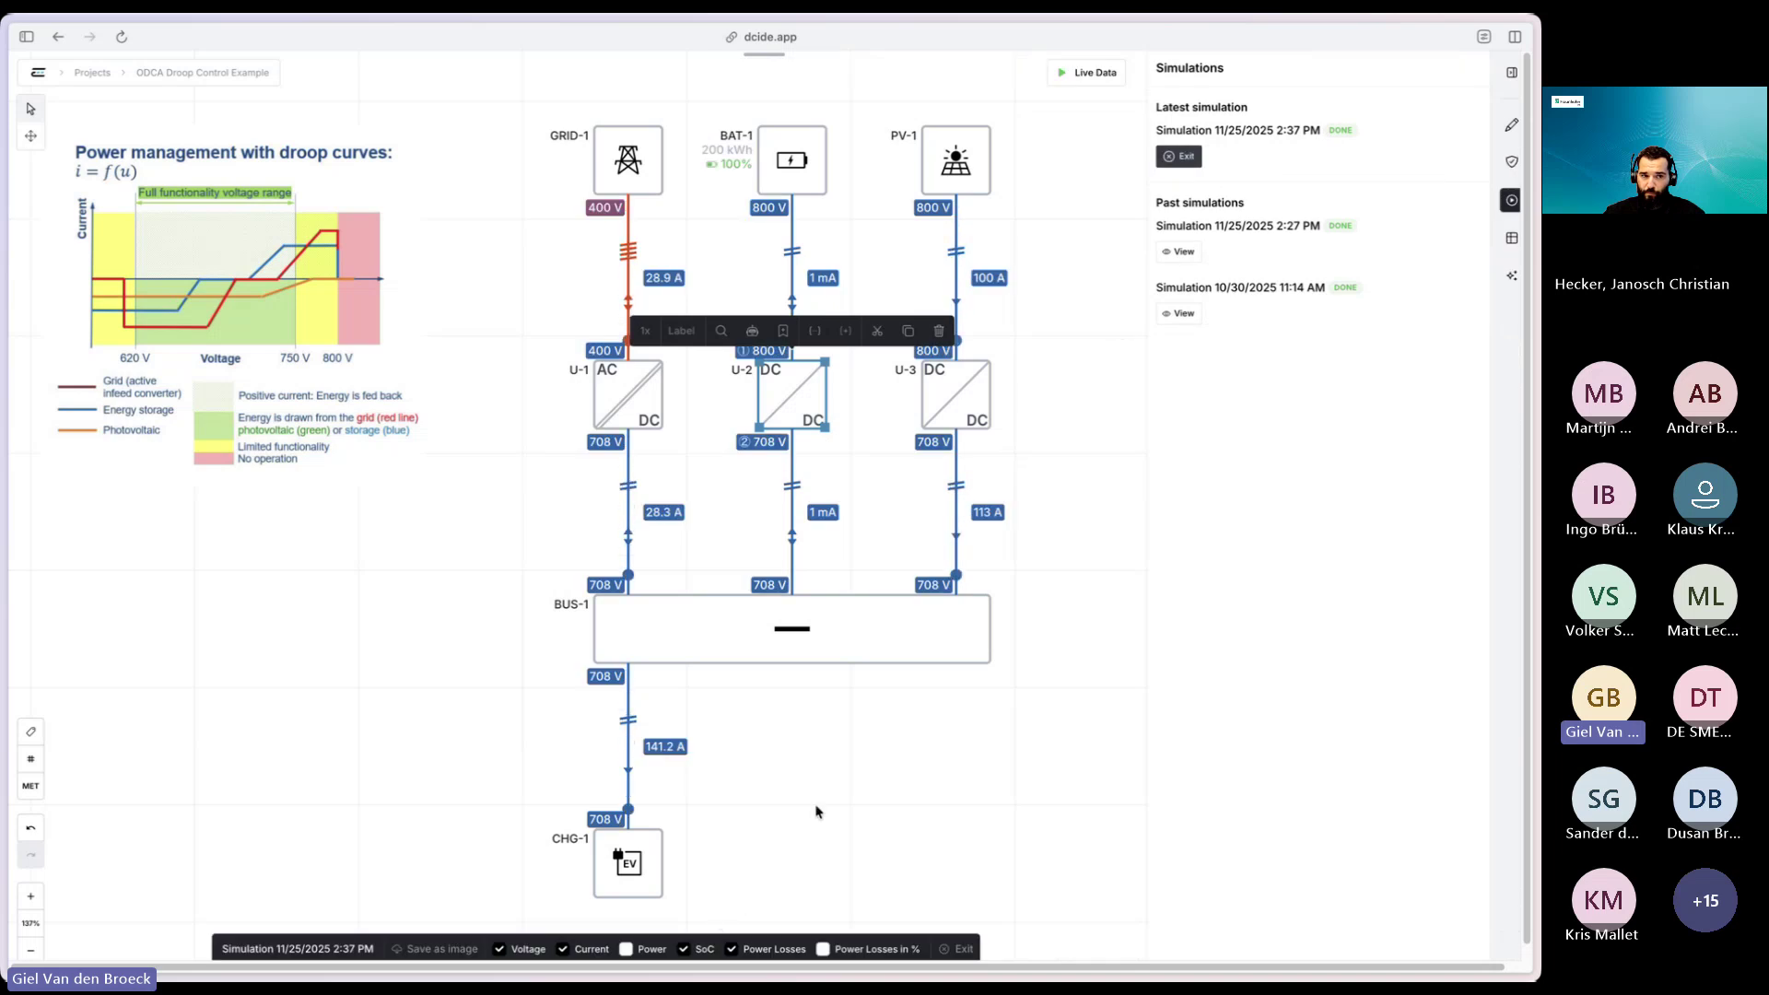
{"action": "left_click_drag", "start_coordinate": [814, 806], "coordinate": [791, 777]}
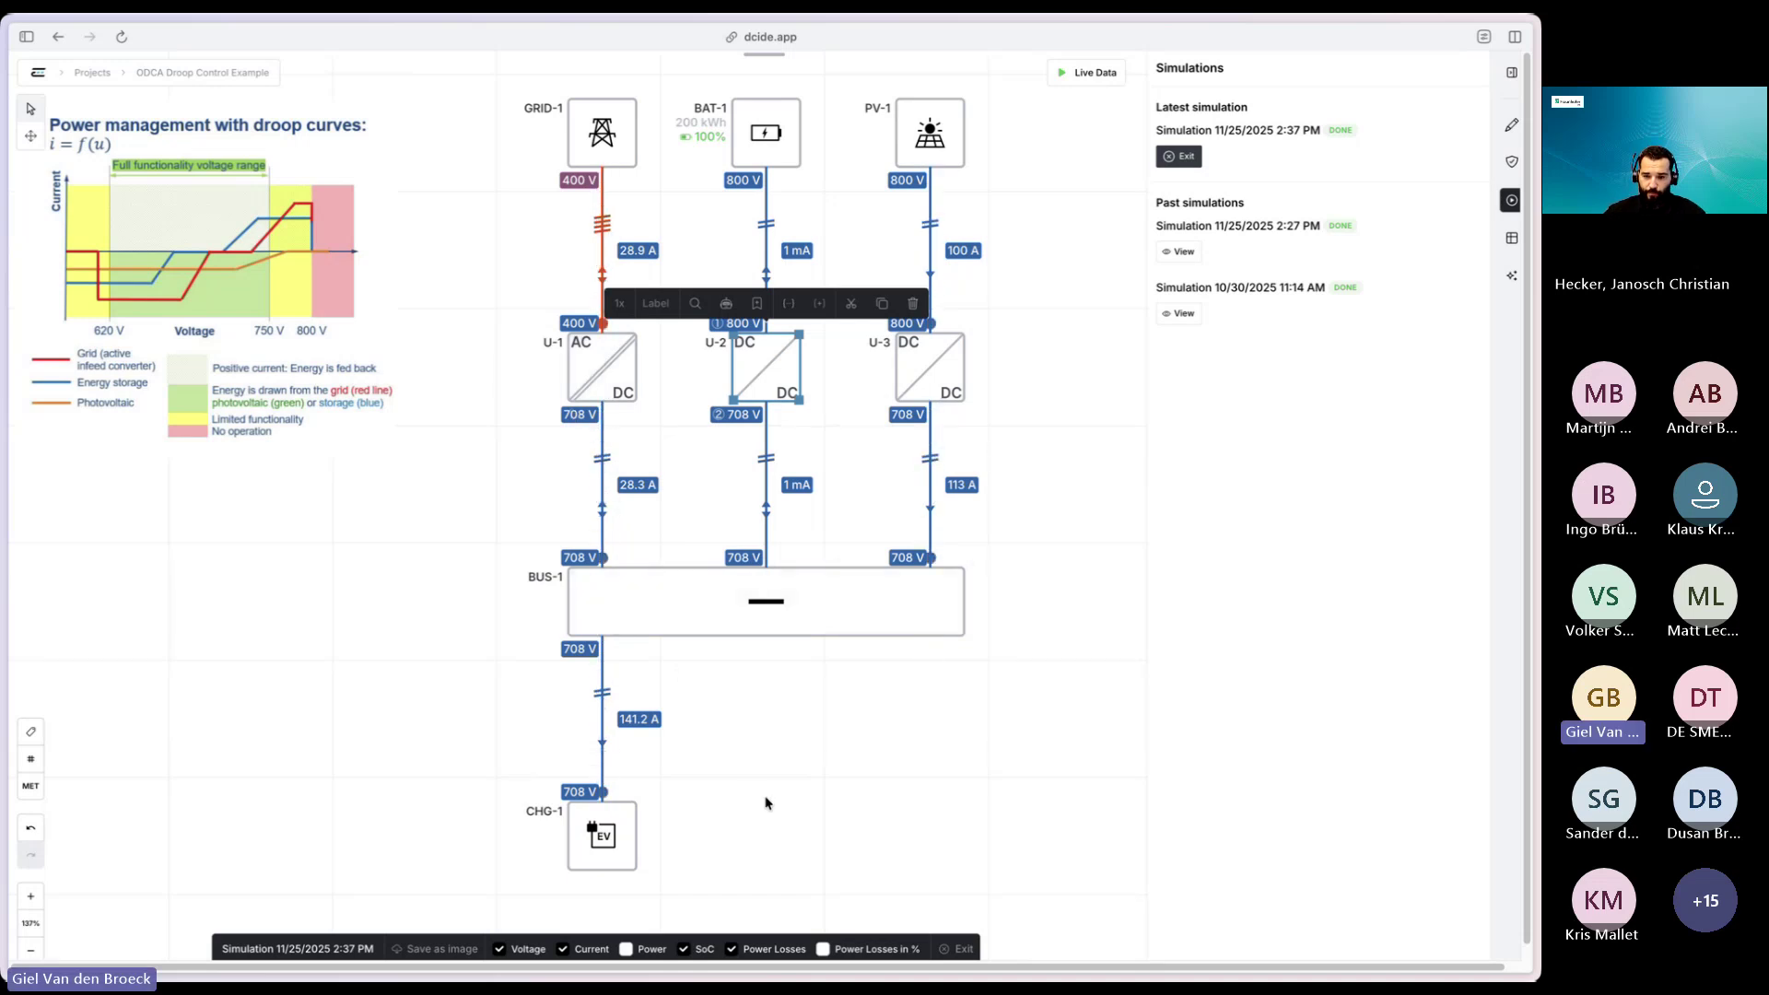
{"action": "left_click", "coordinate": [627, 949]}
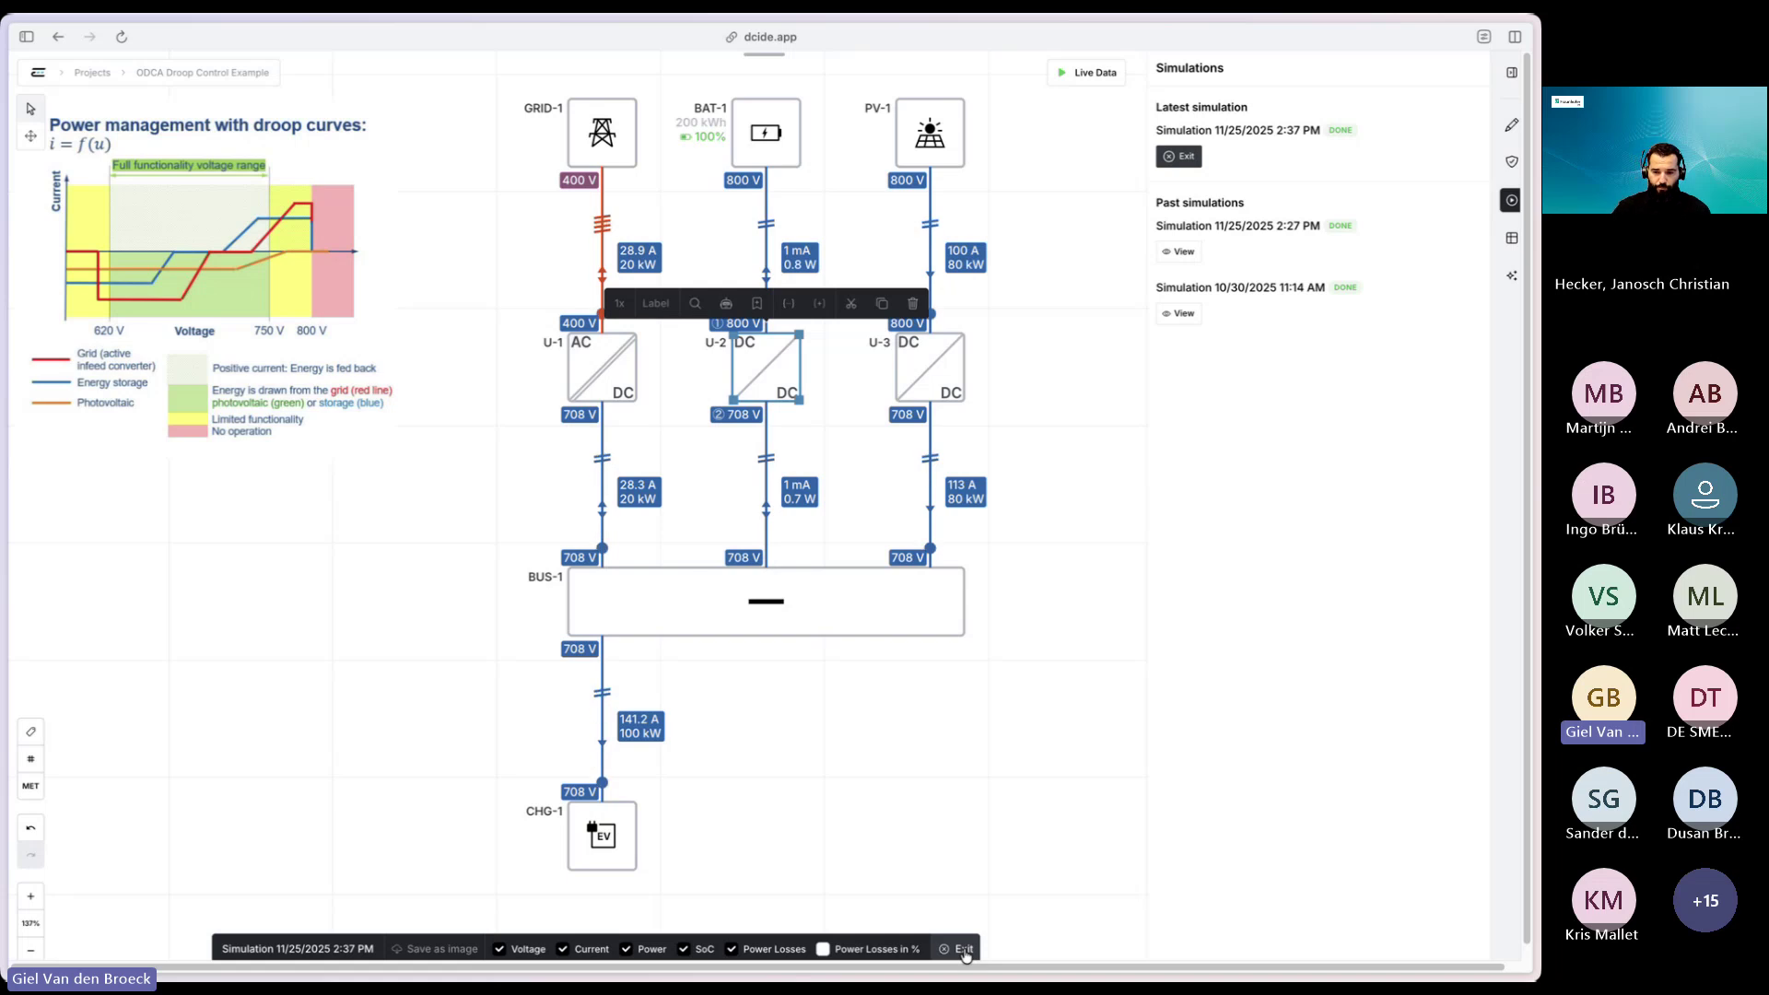
- Exit the simulation results view and pan the canvas to empty space
{"action": "left_click", "coordinate": [964, 950]}
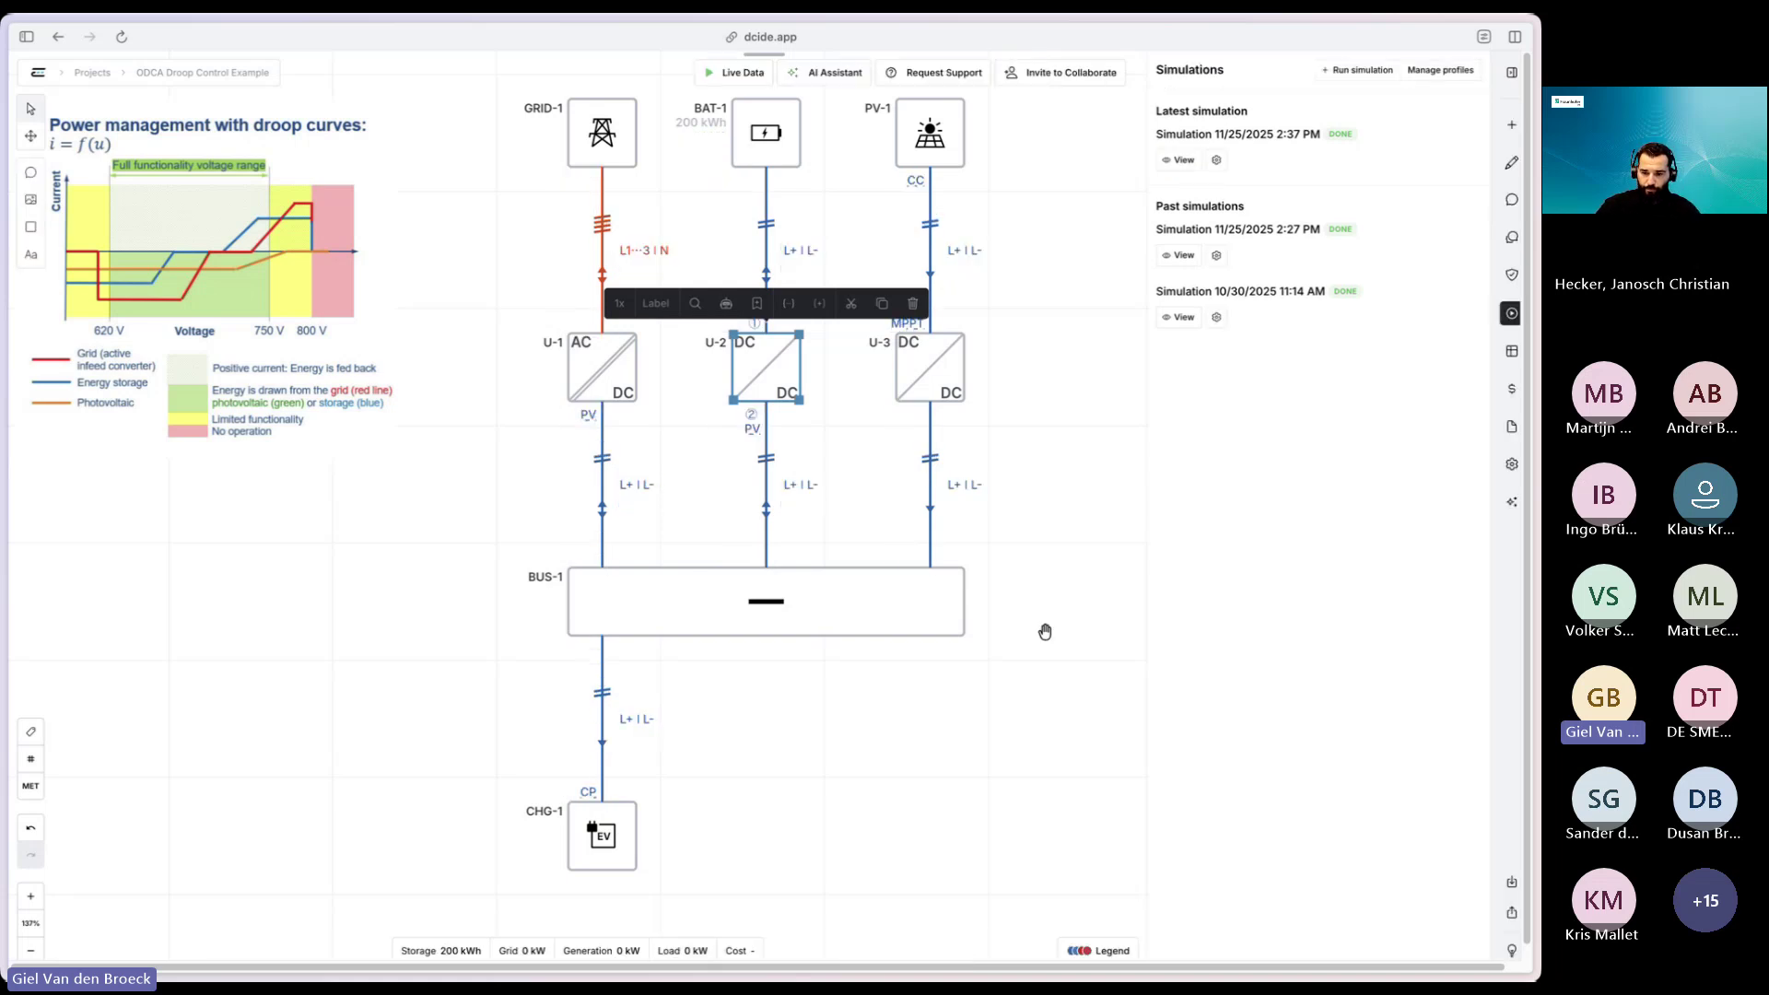
{"action": "scroll", "coordinate": [1043, 628], "scroll_direction": "right", "scroll_amount": 10}
{"action": "scroll", "coordinate": [662, 471], "scroll_direction": "right", "scroll_amount": 5}
{"action": "scroll", "coordinate": [853, 359], "scroll_direction": "down", "scroll_amount": 2}
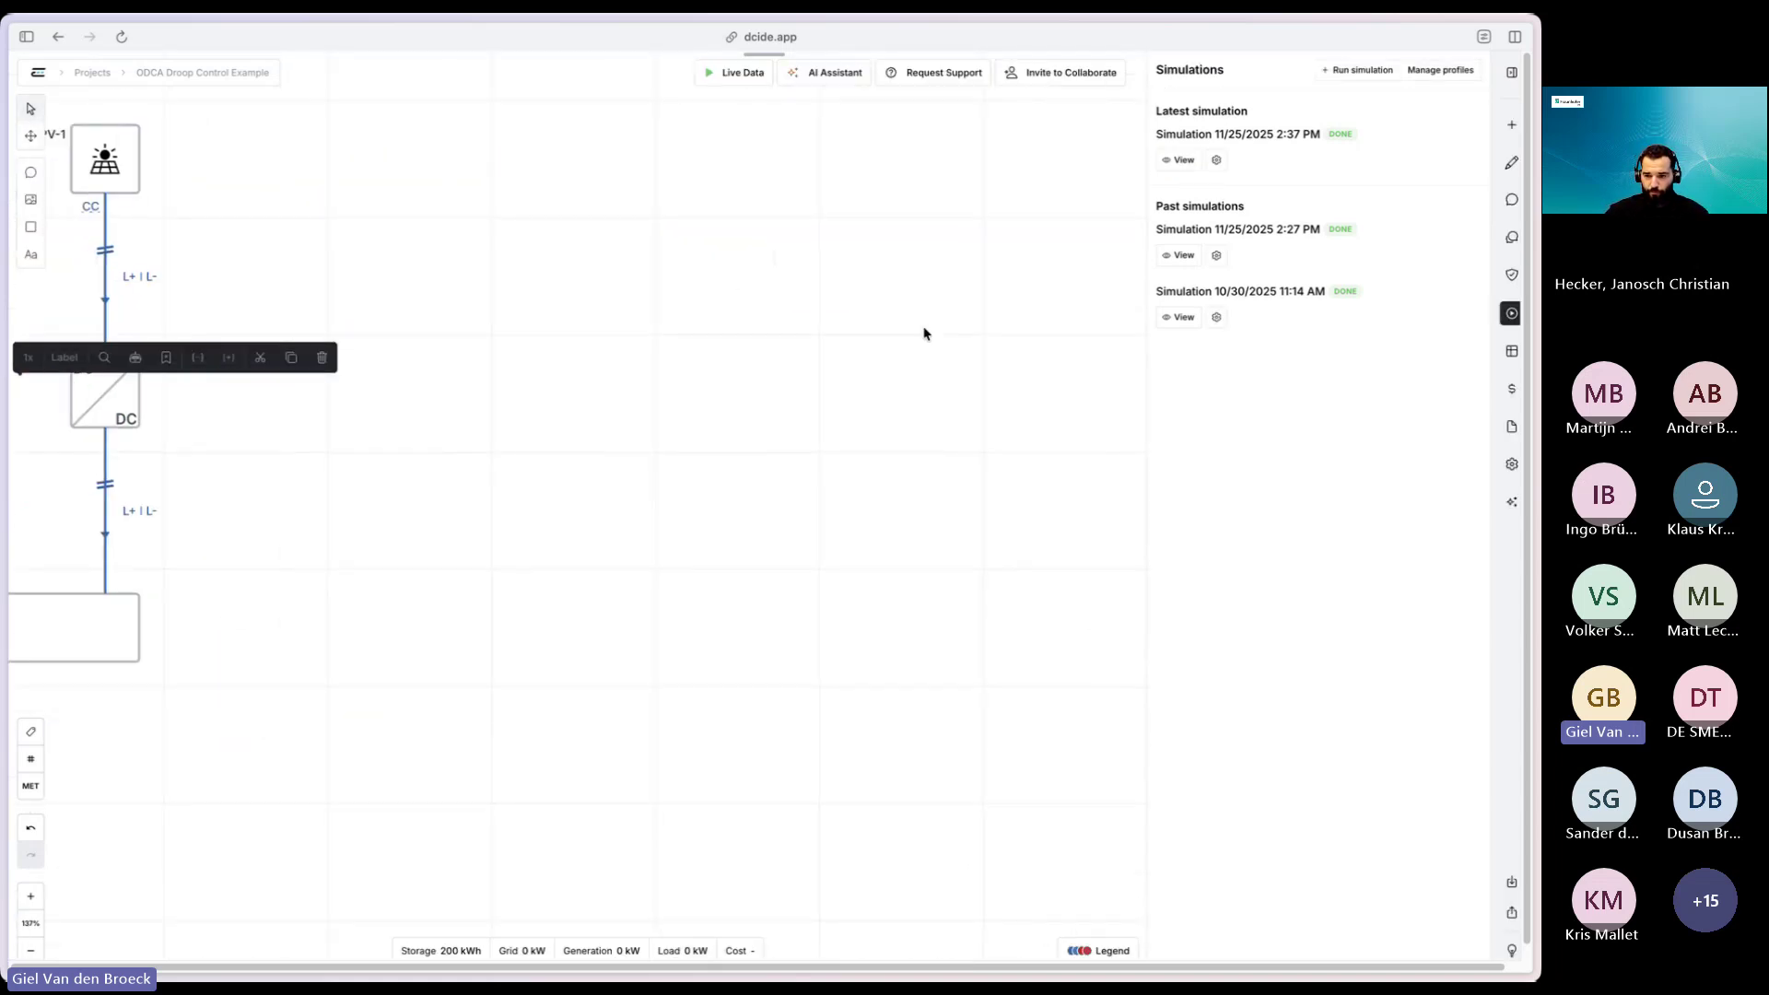
- Add bus BUS-2 and EV charger CHG-2 below it, wired together
{"action": "left_click", "coordinate": [1508, 127]}
{"action": "left_click_drag", "start_coordinate": [1453, 366], "coordinate": [958, 544]}
{"action": "left_click", "coordinate": [1004, 539]}
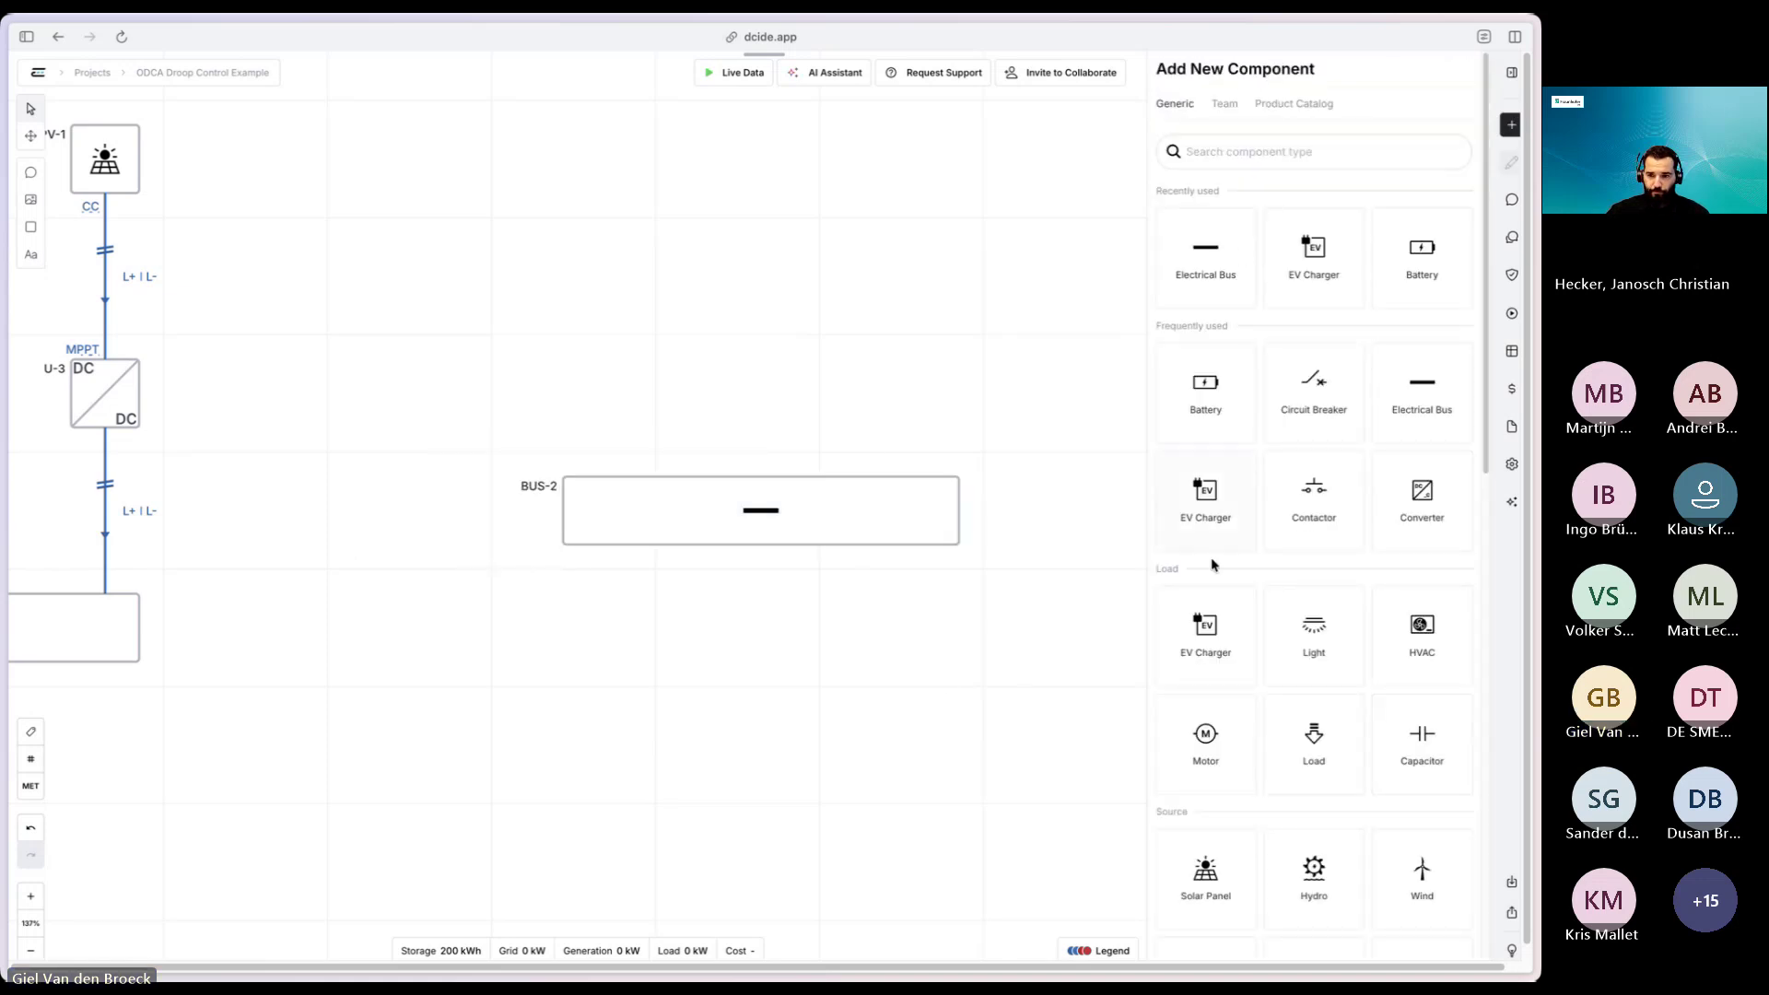
{"action": "left_click_drag", "start_coordinate": [1212, 516], "coordinate": [597, 744]}
{"action": "left_click_drag", "start_coordinate": [597, 544], "coordinate": [597, 712]}
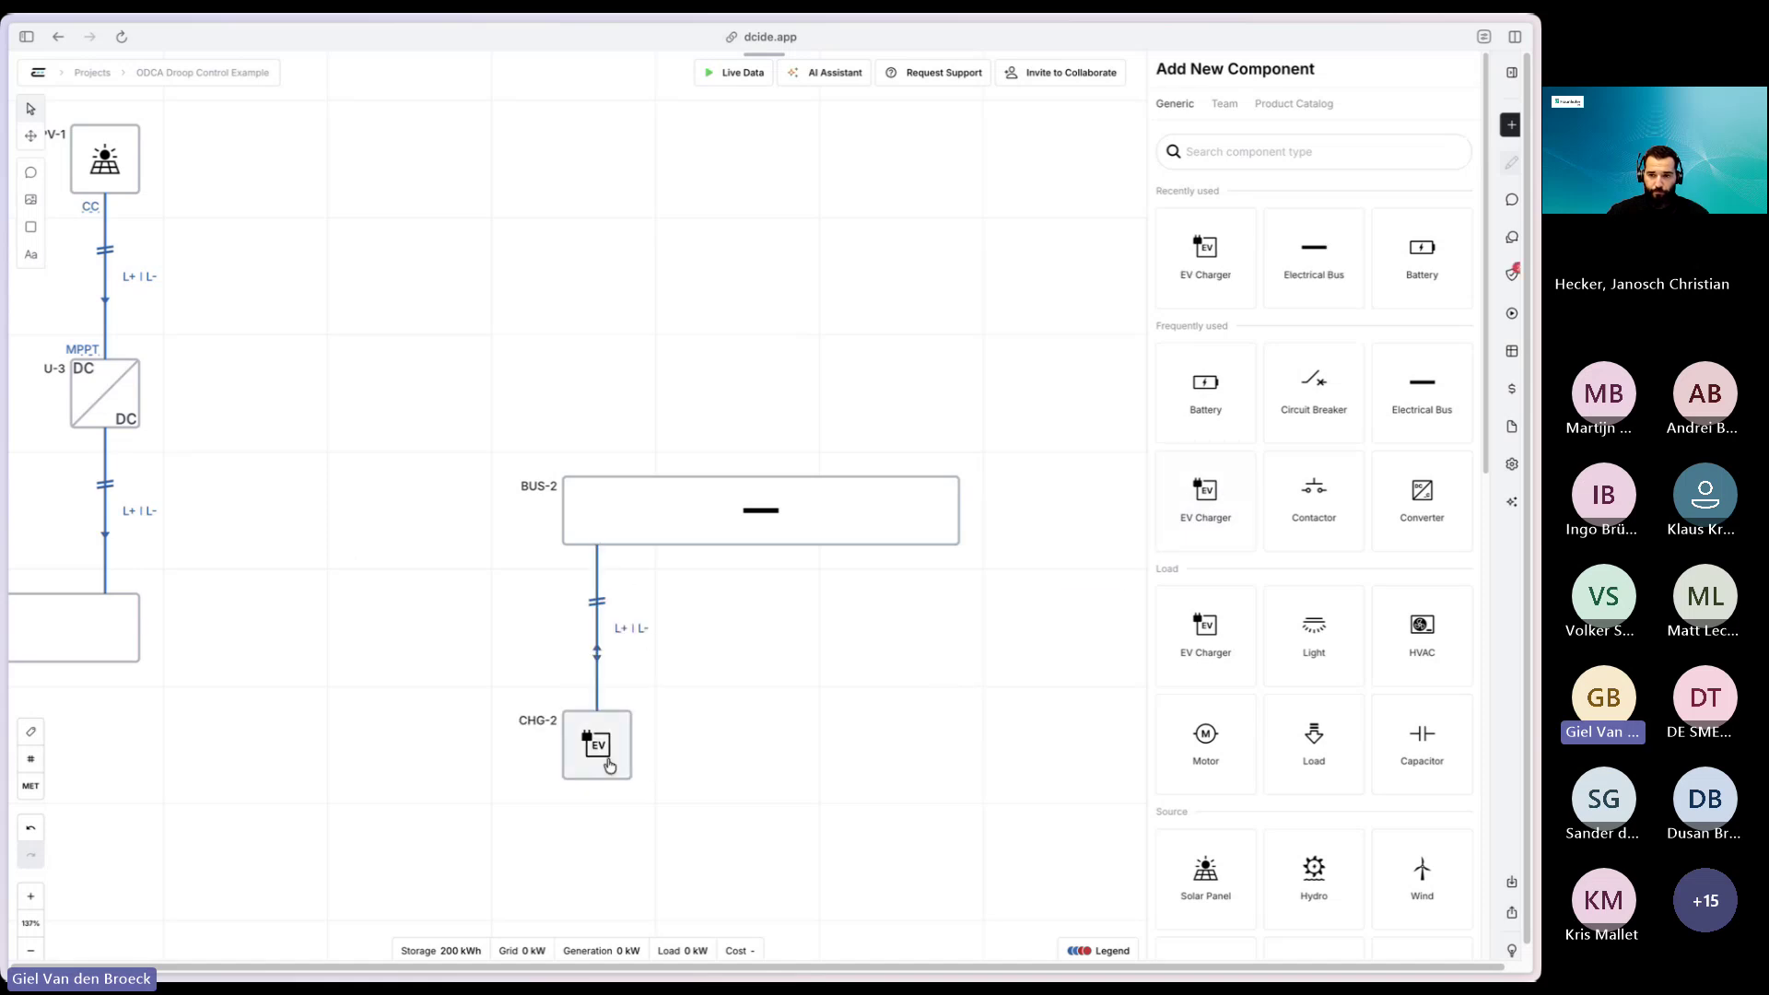
{"action": "left_click", "coordinate": [595, 742]}
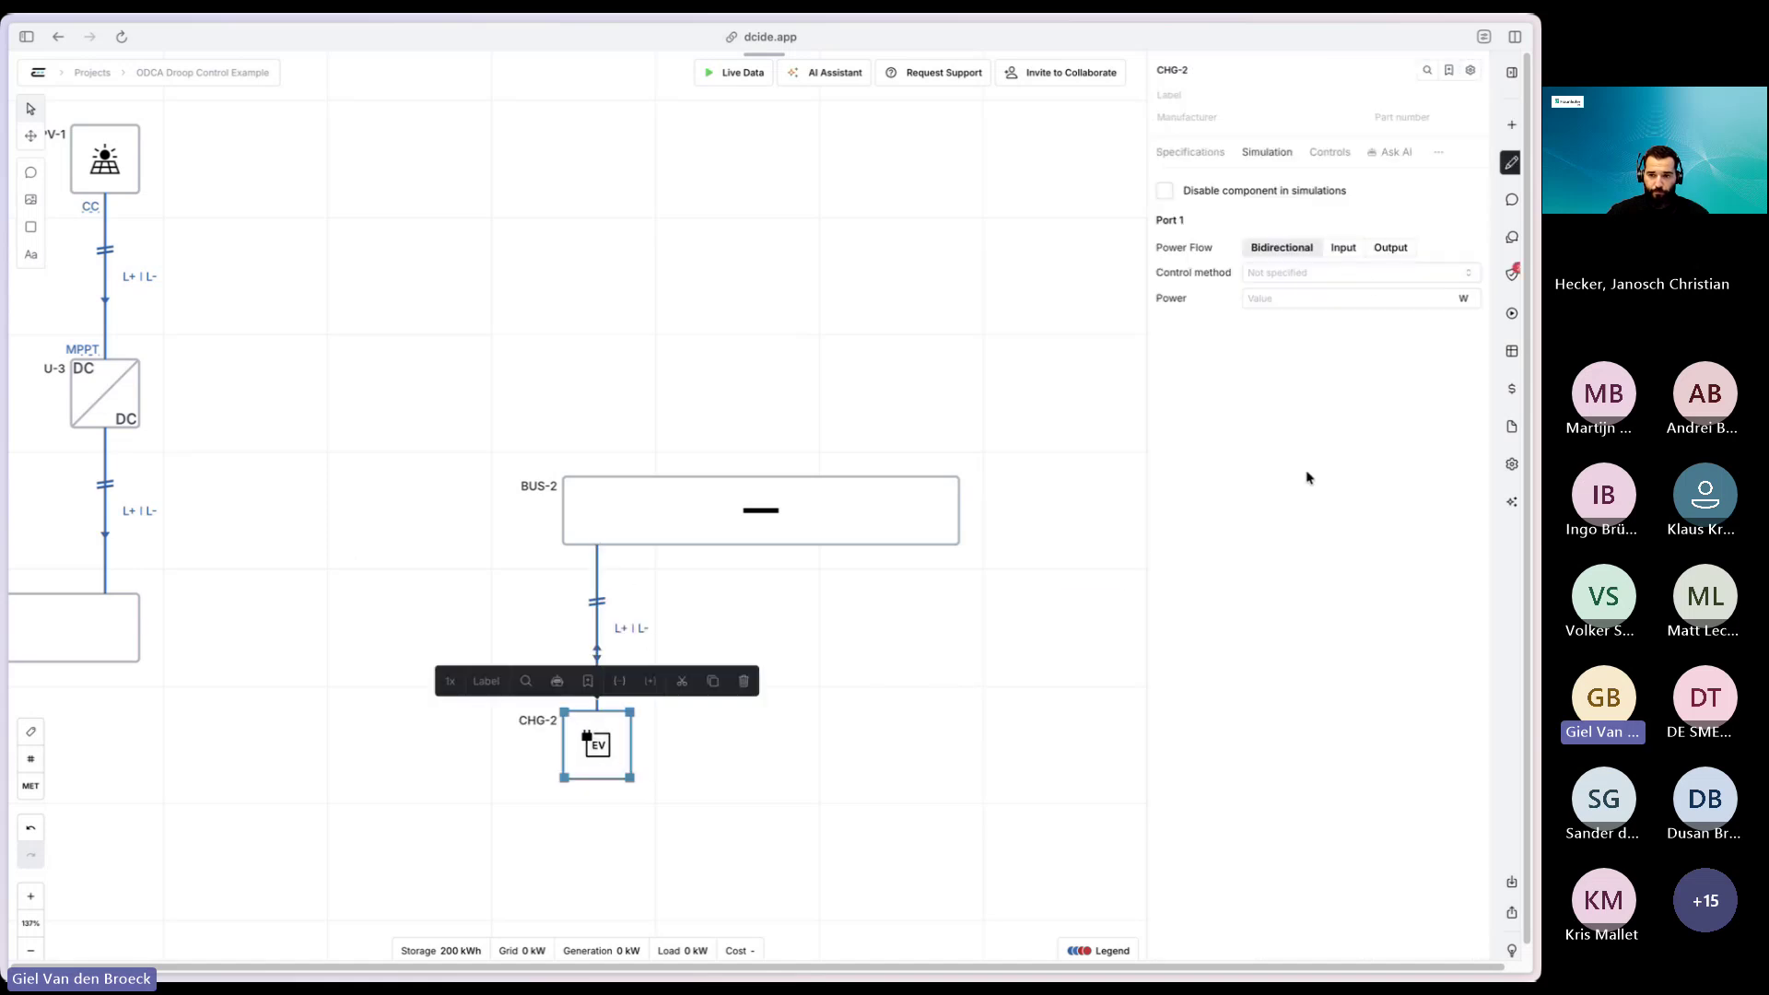
- Set CHG-2 to Constant Power control drawing 150 kW
{"action": "left_click", "coordinate": [1276, 272]}
{"action": "left_click", "coordinate": [1283, 333]}
{"action": "left_click", "coordinate": [1463, 297]}
{"action": "left_click", "coordinate": [1363, 305]}
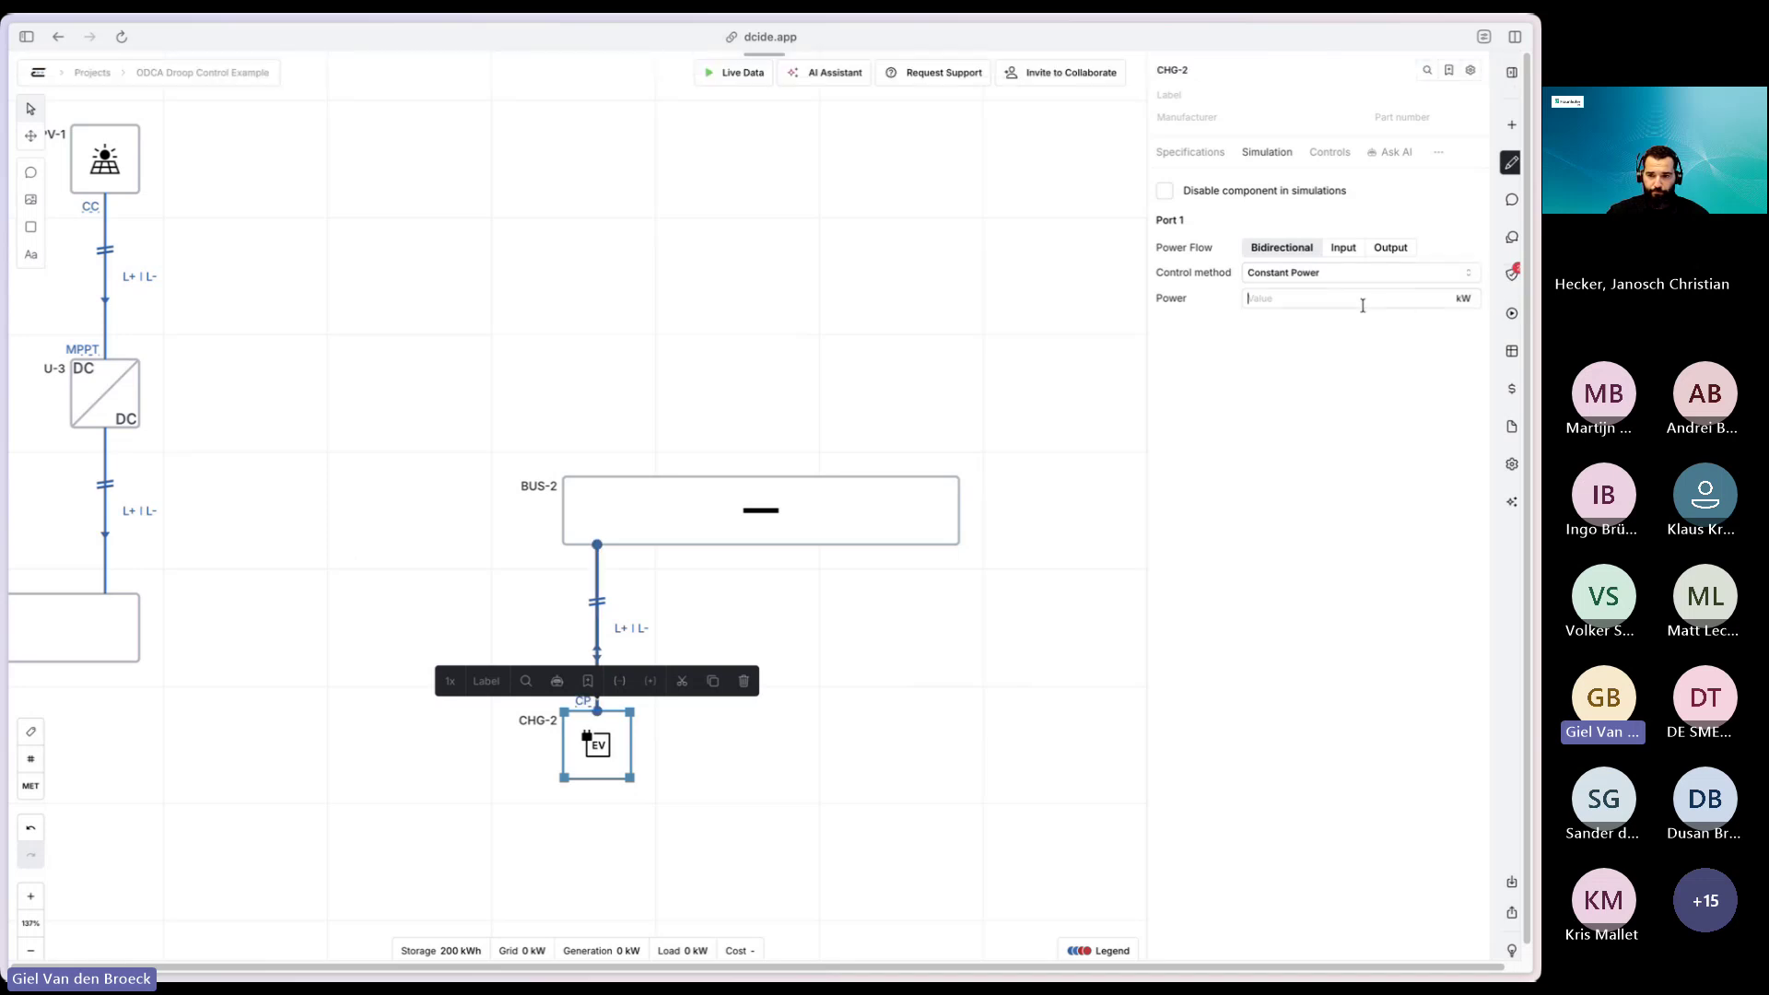
{"action": "type", "text": "1"}
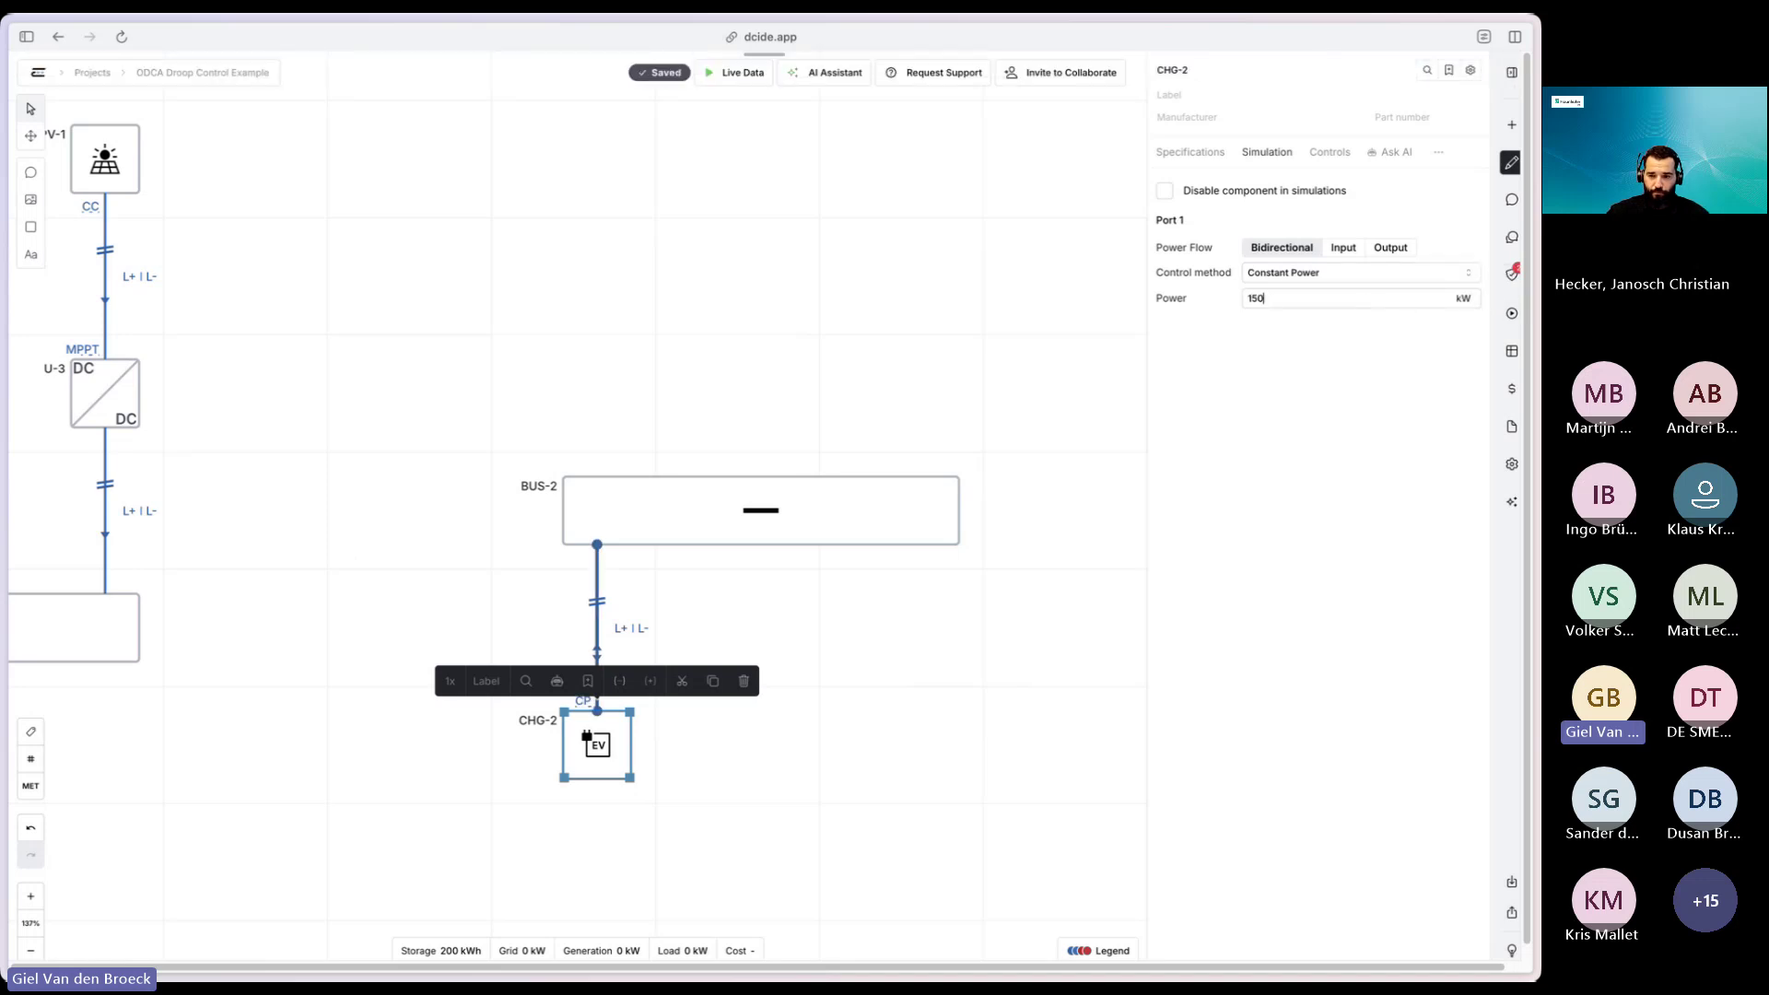
{"action": "type", "text": "50"}
{"action": "key", "text": "Escape"}
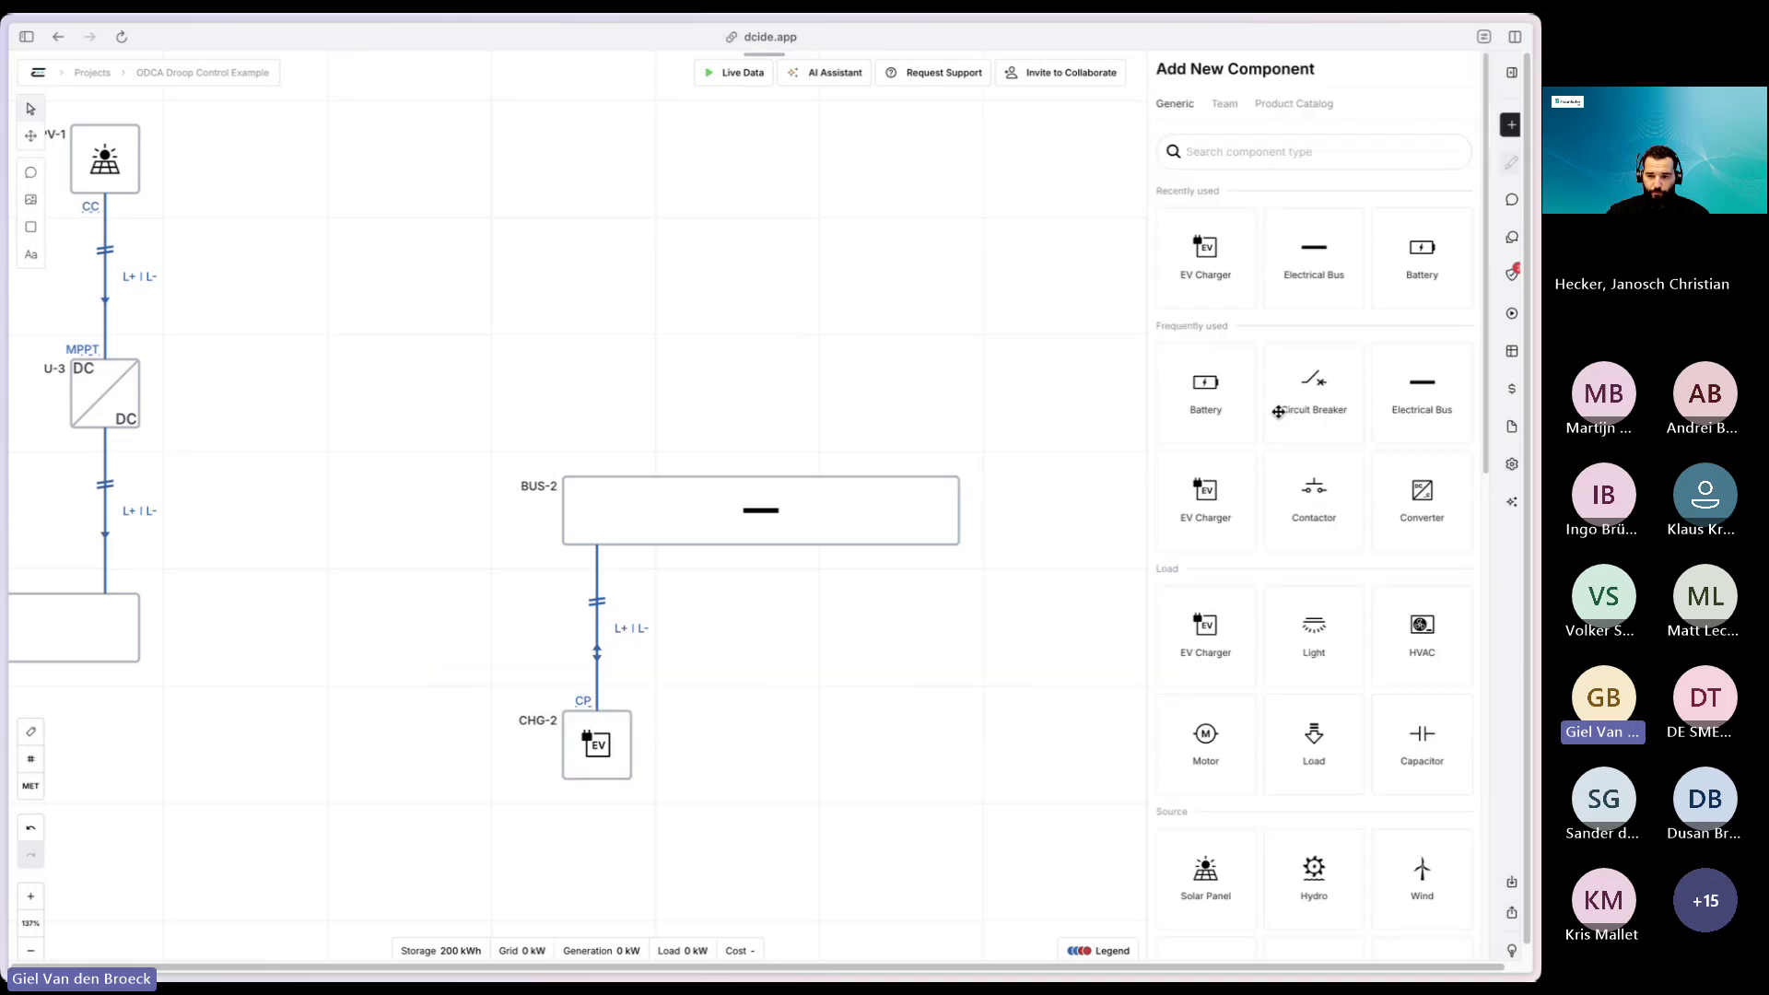
- Add battery BAT-2, utility GRID-2, and converter U-4 linking GRID-2 to BUS-2
{"action": "left_click", "coordinate": [1219, 411]}
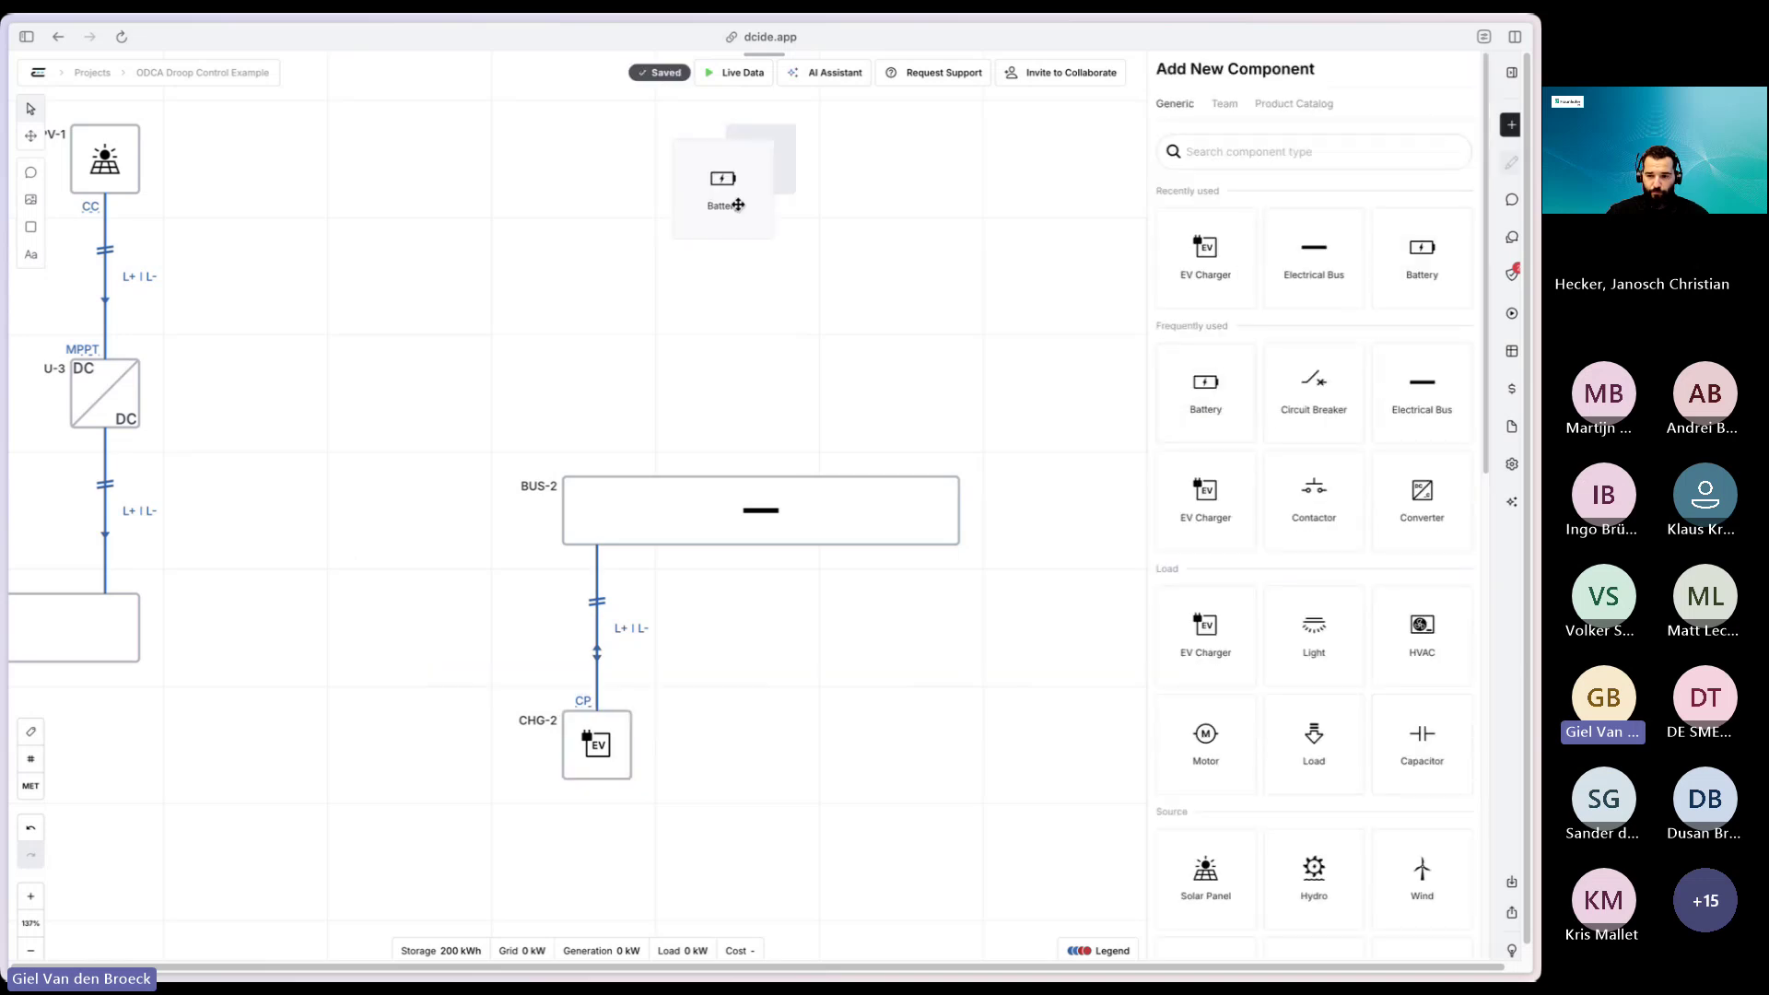
{"action": "scroll", "coordinate": [1337, 643], "scroll_direction": "down", "scroll_amount": 5}
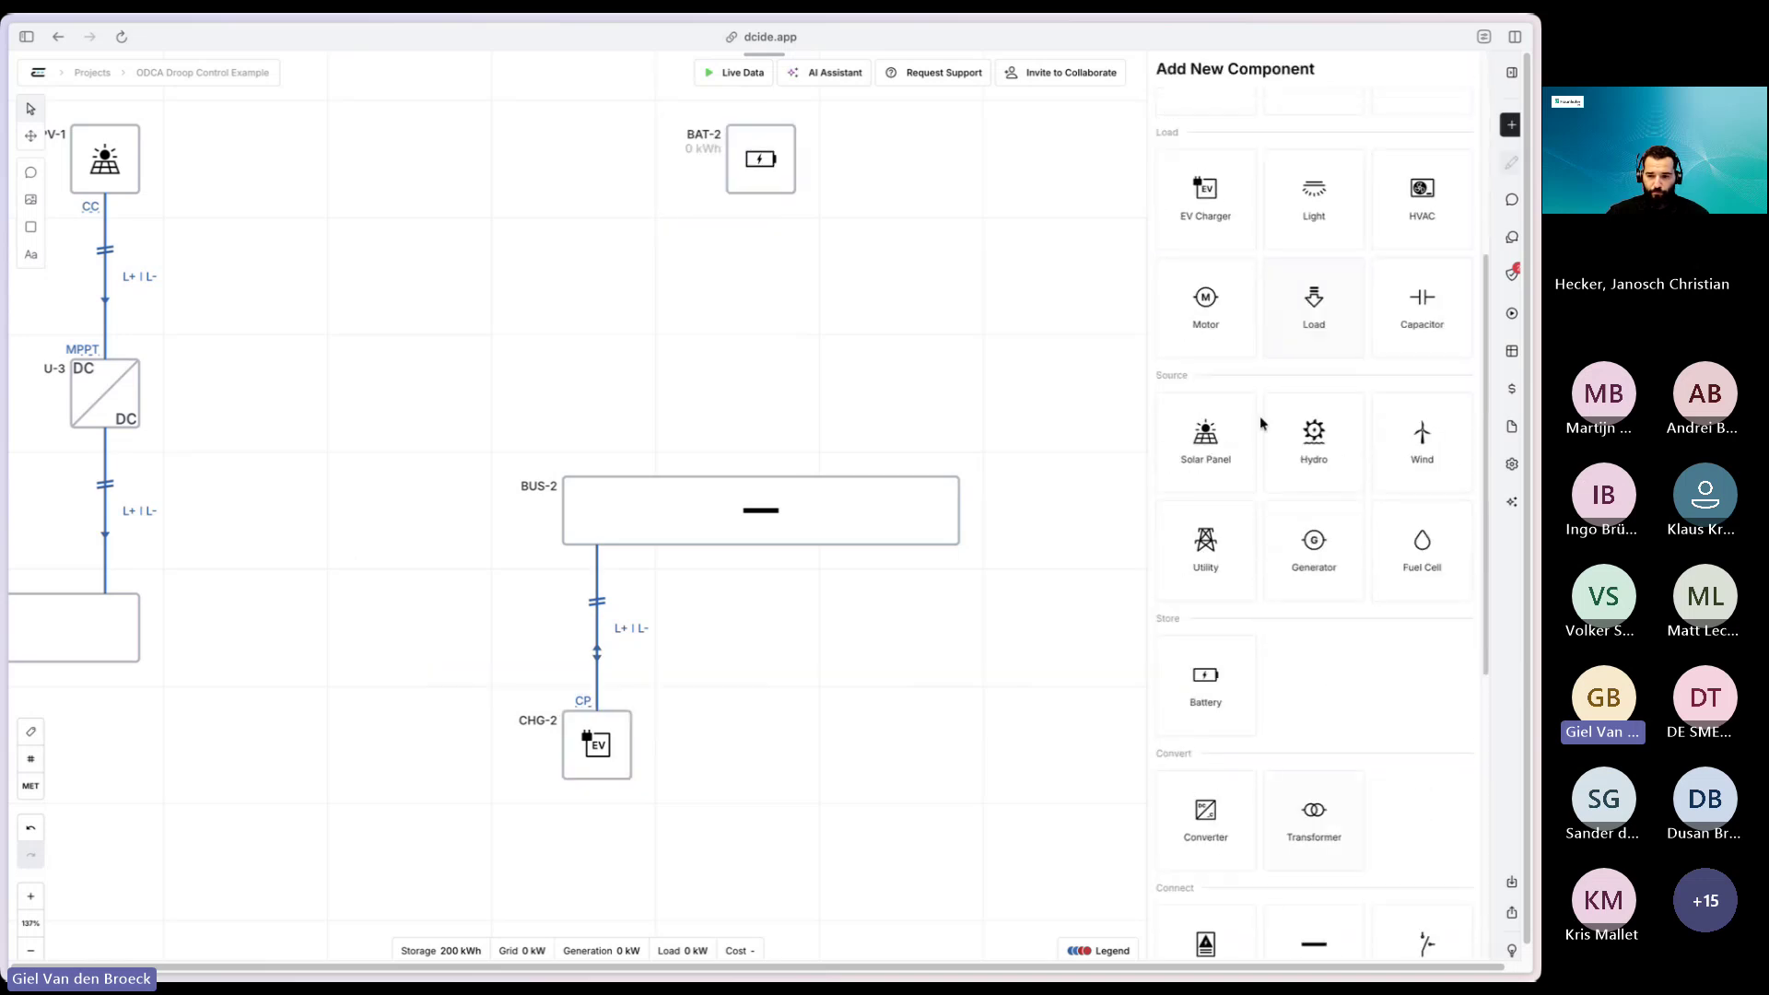
{"action": "left_click_drag", "start_coordinate": [1245, 590], "coordinate": [597, 159]}
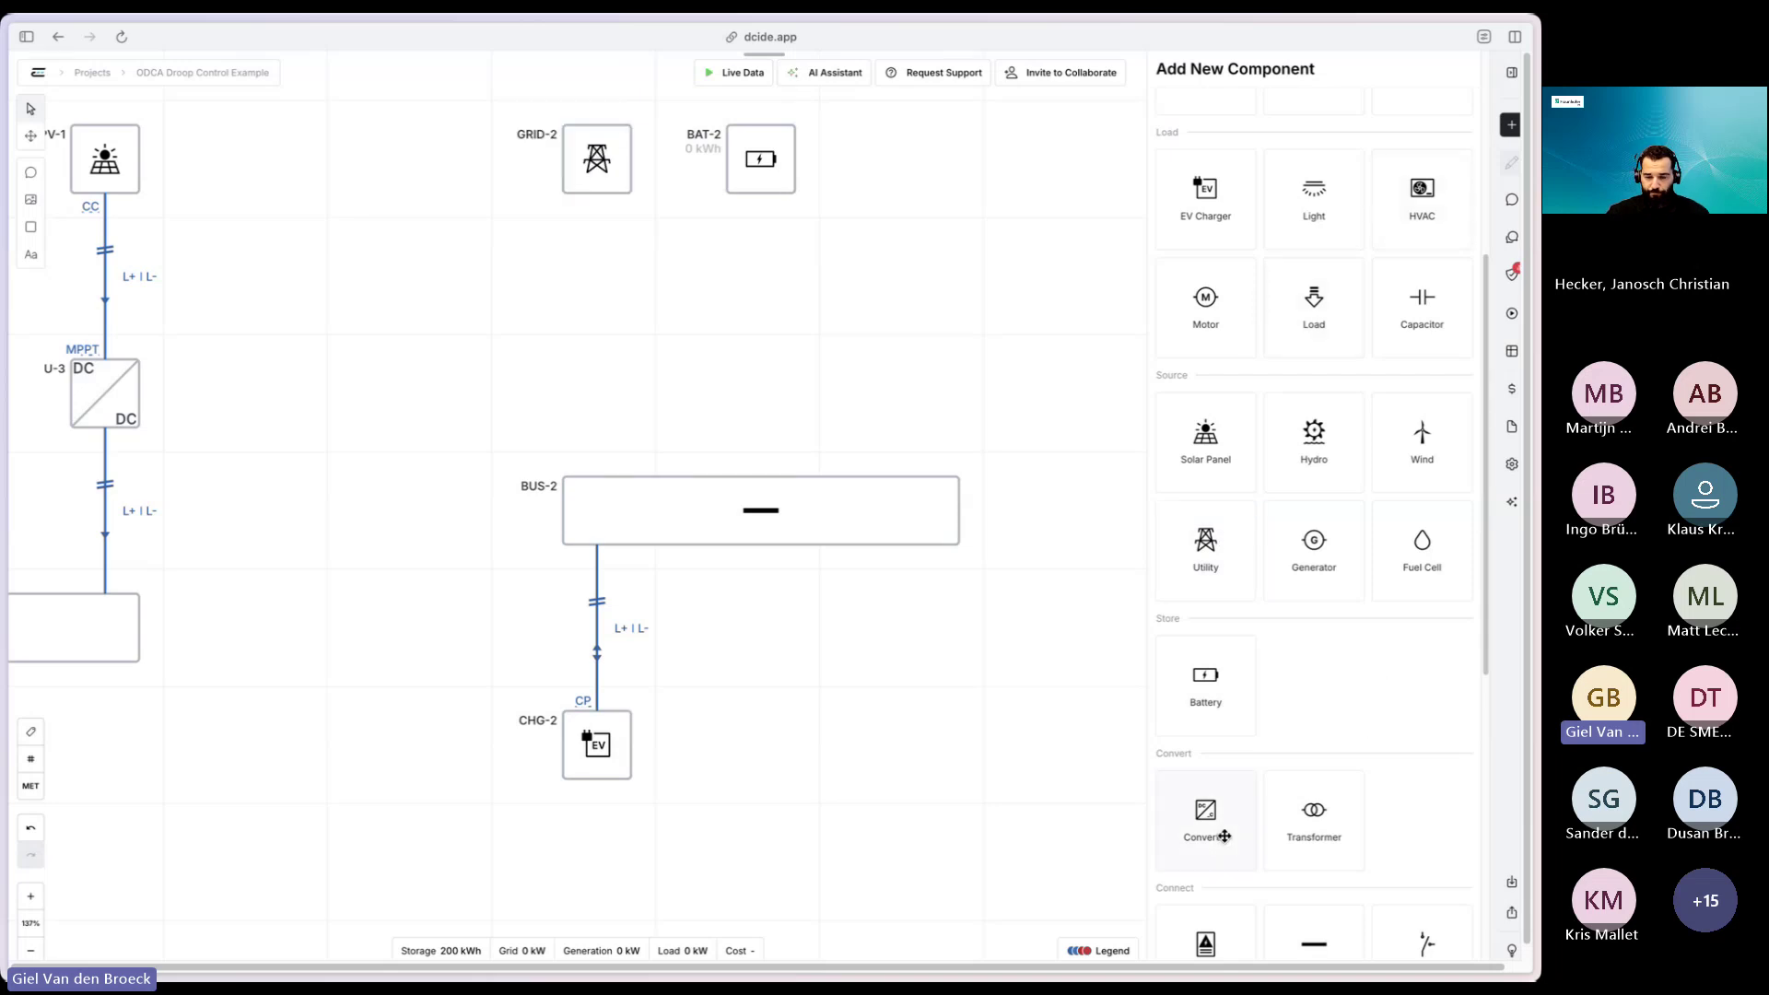
{"action": "left_click_drag", "start_coordinate": [1221, 832], "coordinate": [596, 480]}
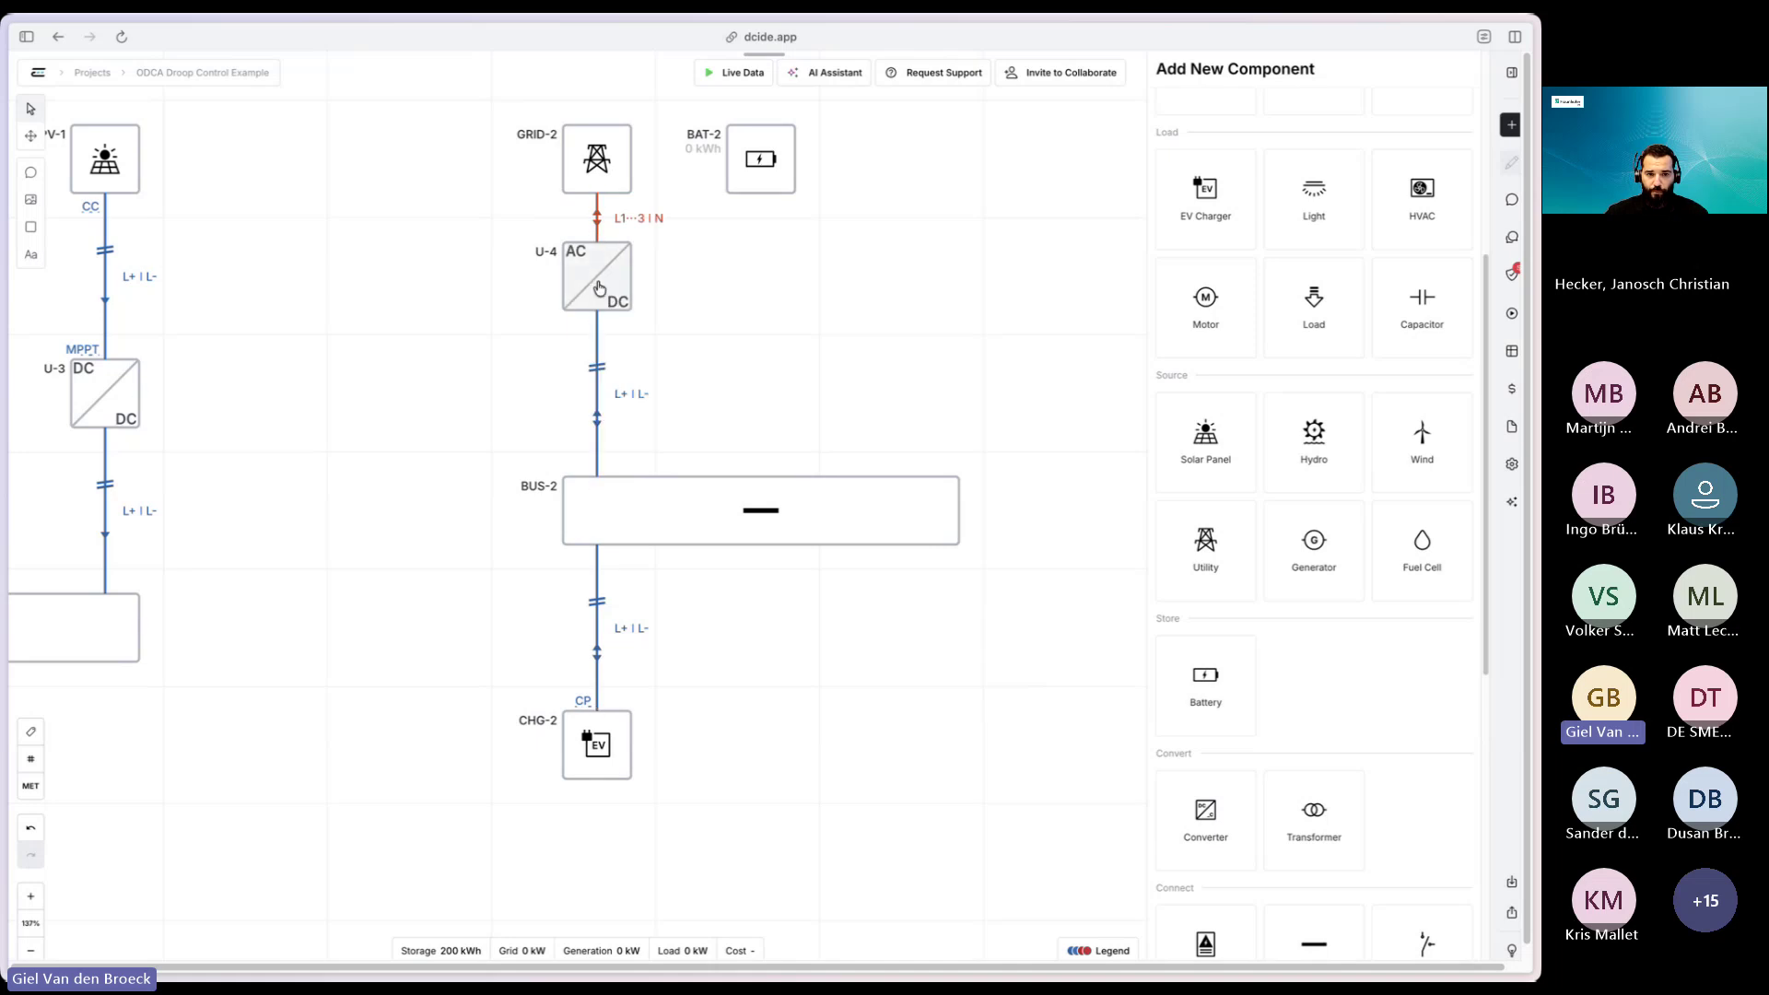
{"action": "left_click", "coordinate": [598, 288]}
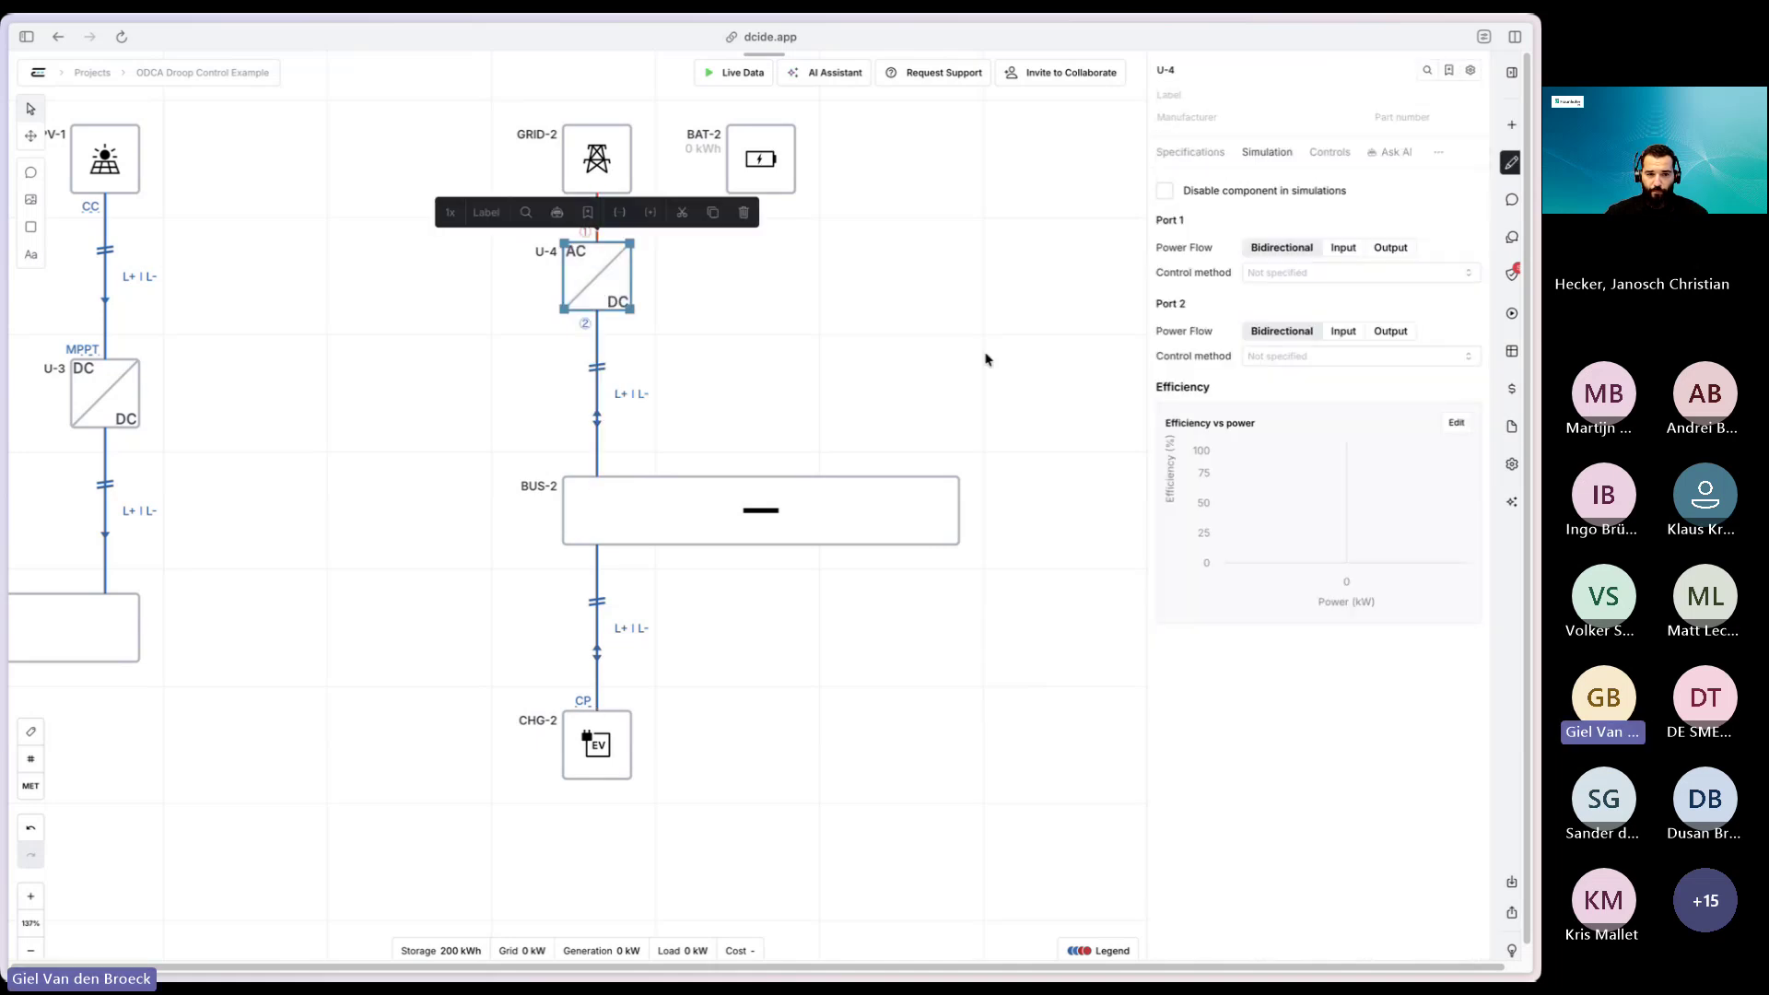
- Mark U-4's AC port isolated and link U-4 to the CE+T Stabiliti 30C part (25 kW AC, 30 kW DC)
{"action": "left_click", "coordinate": [1189, 152]}
{"action": "left_click", "coordinate": [1264, 385]}
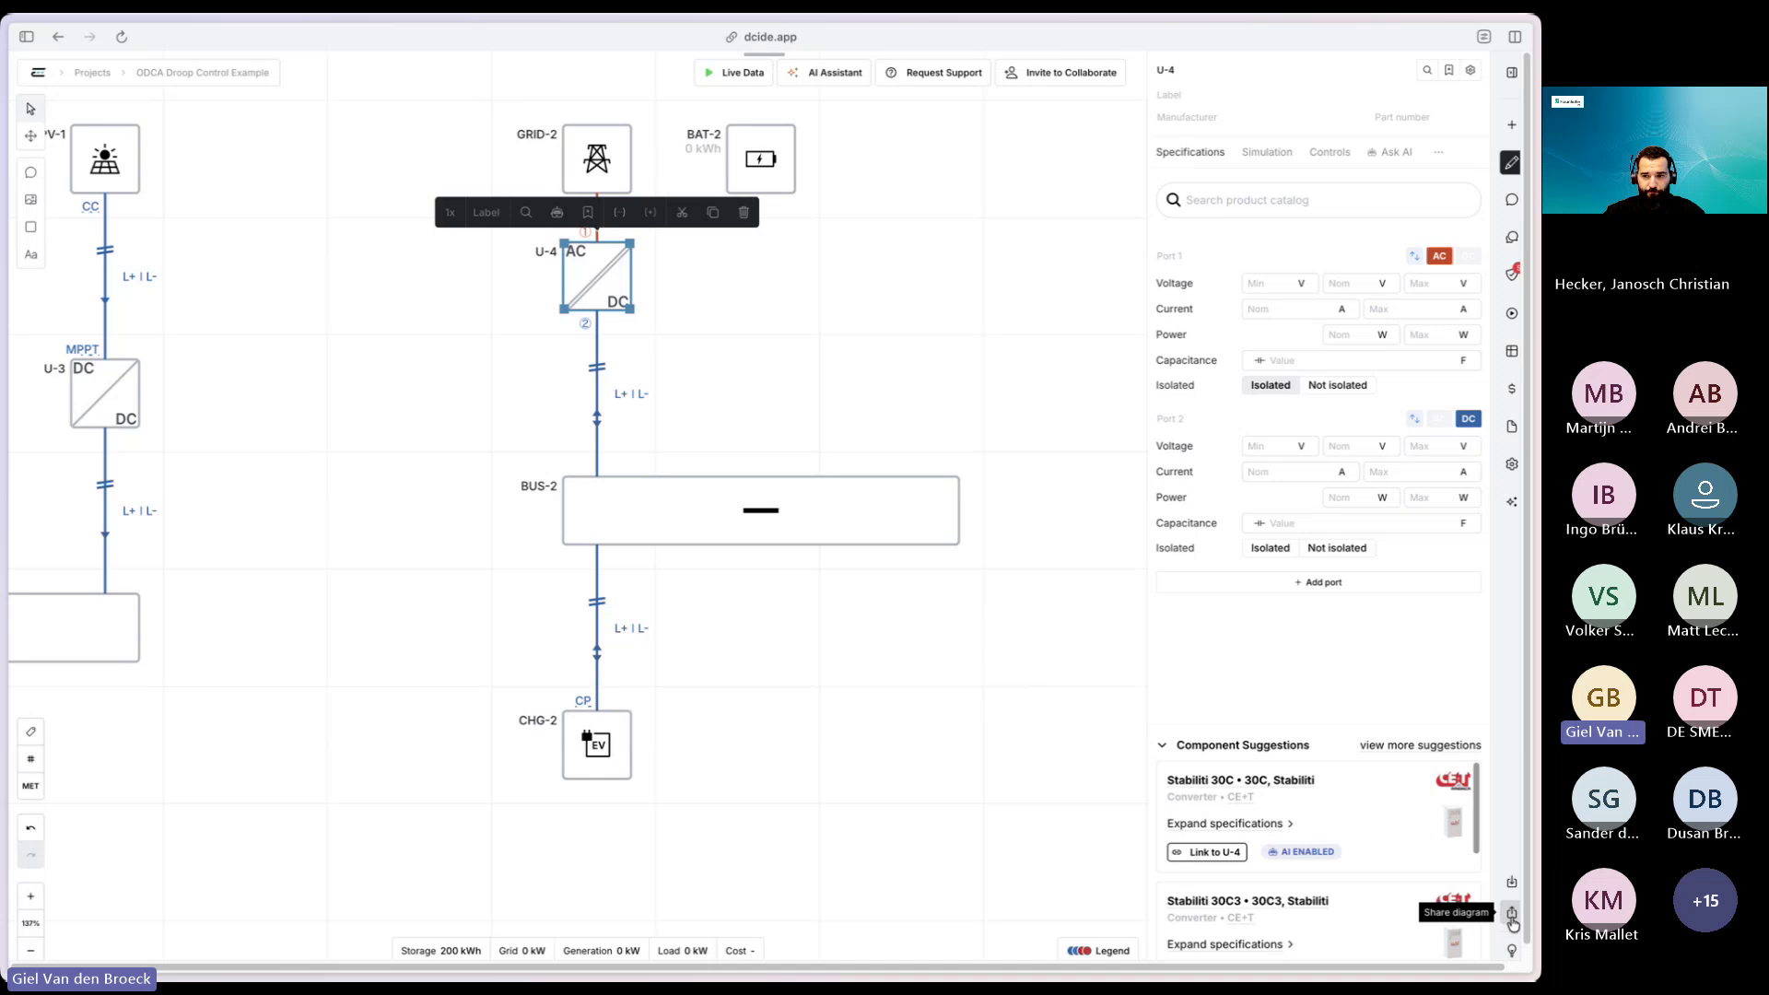
{"action": "left_click", "coordinate": [1512, 919]}
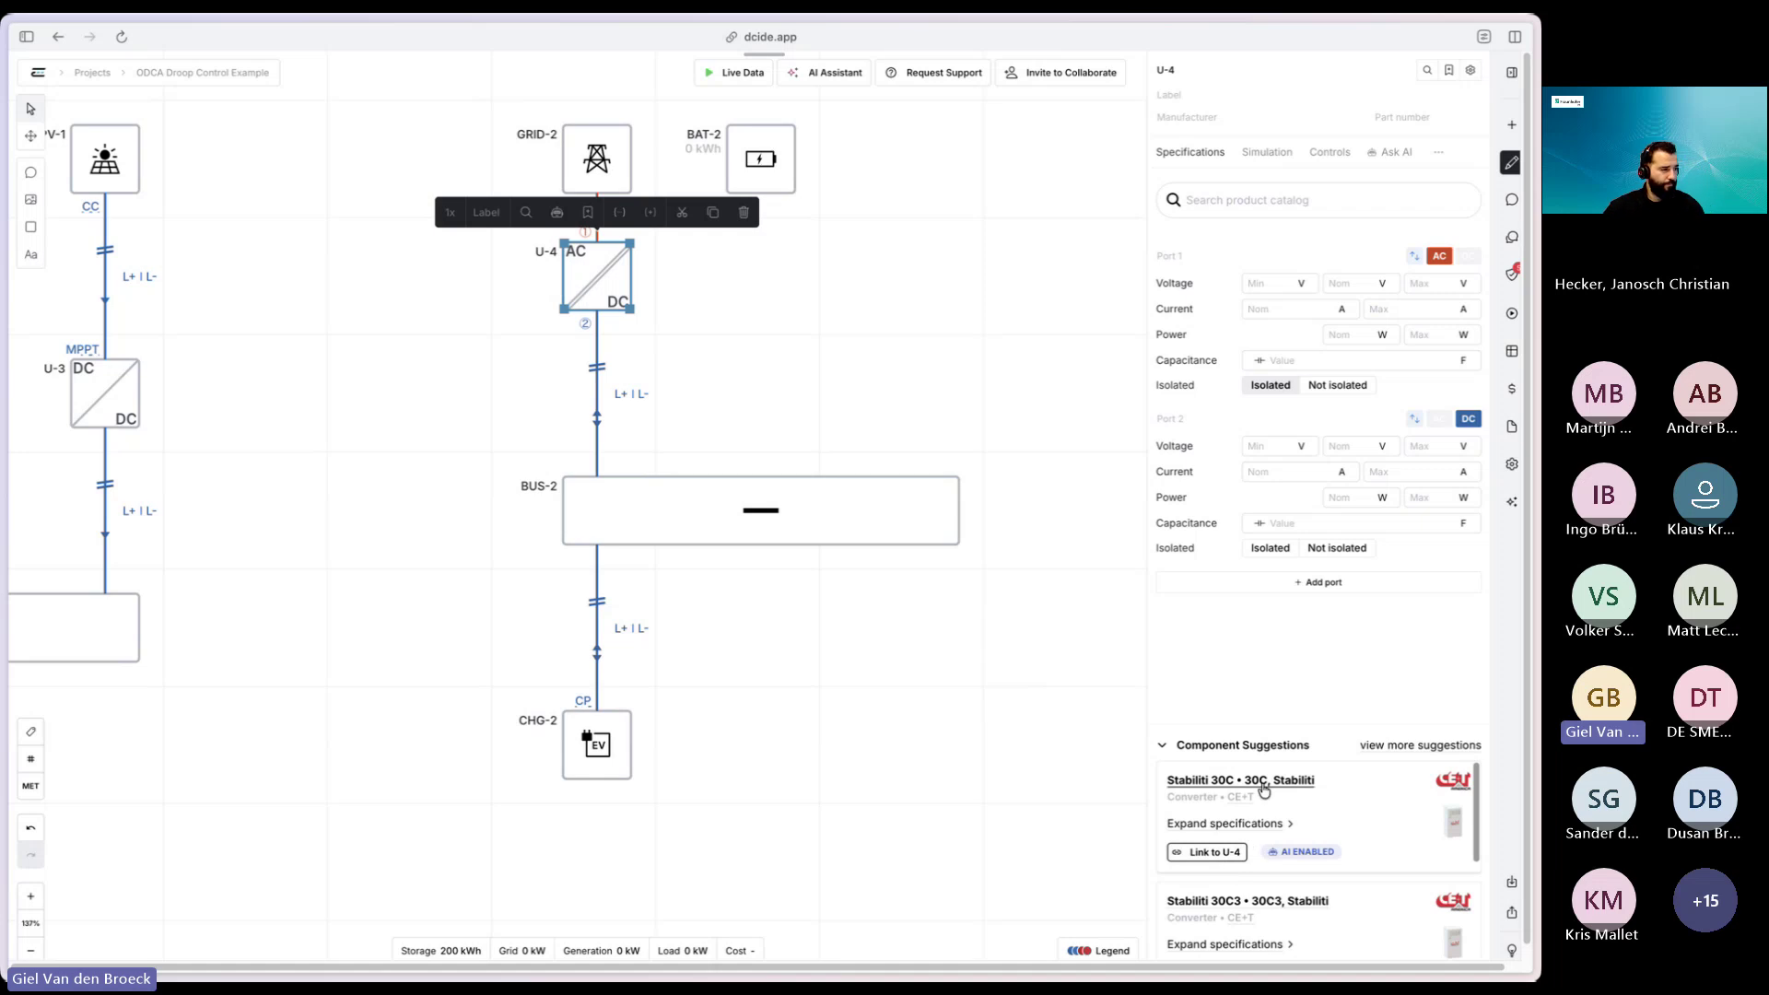
{"action": "left_click", "coordinate": [1208, 855]}
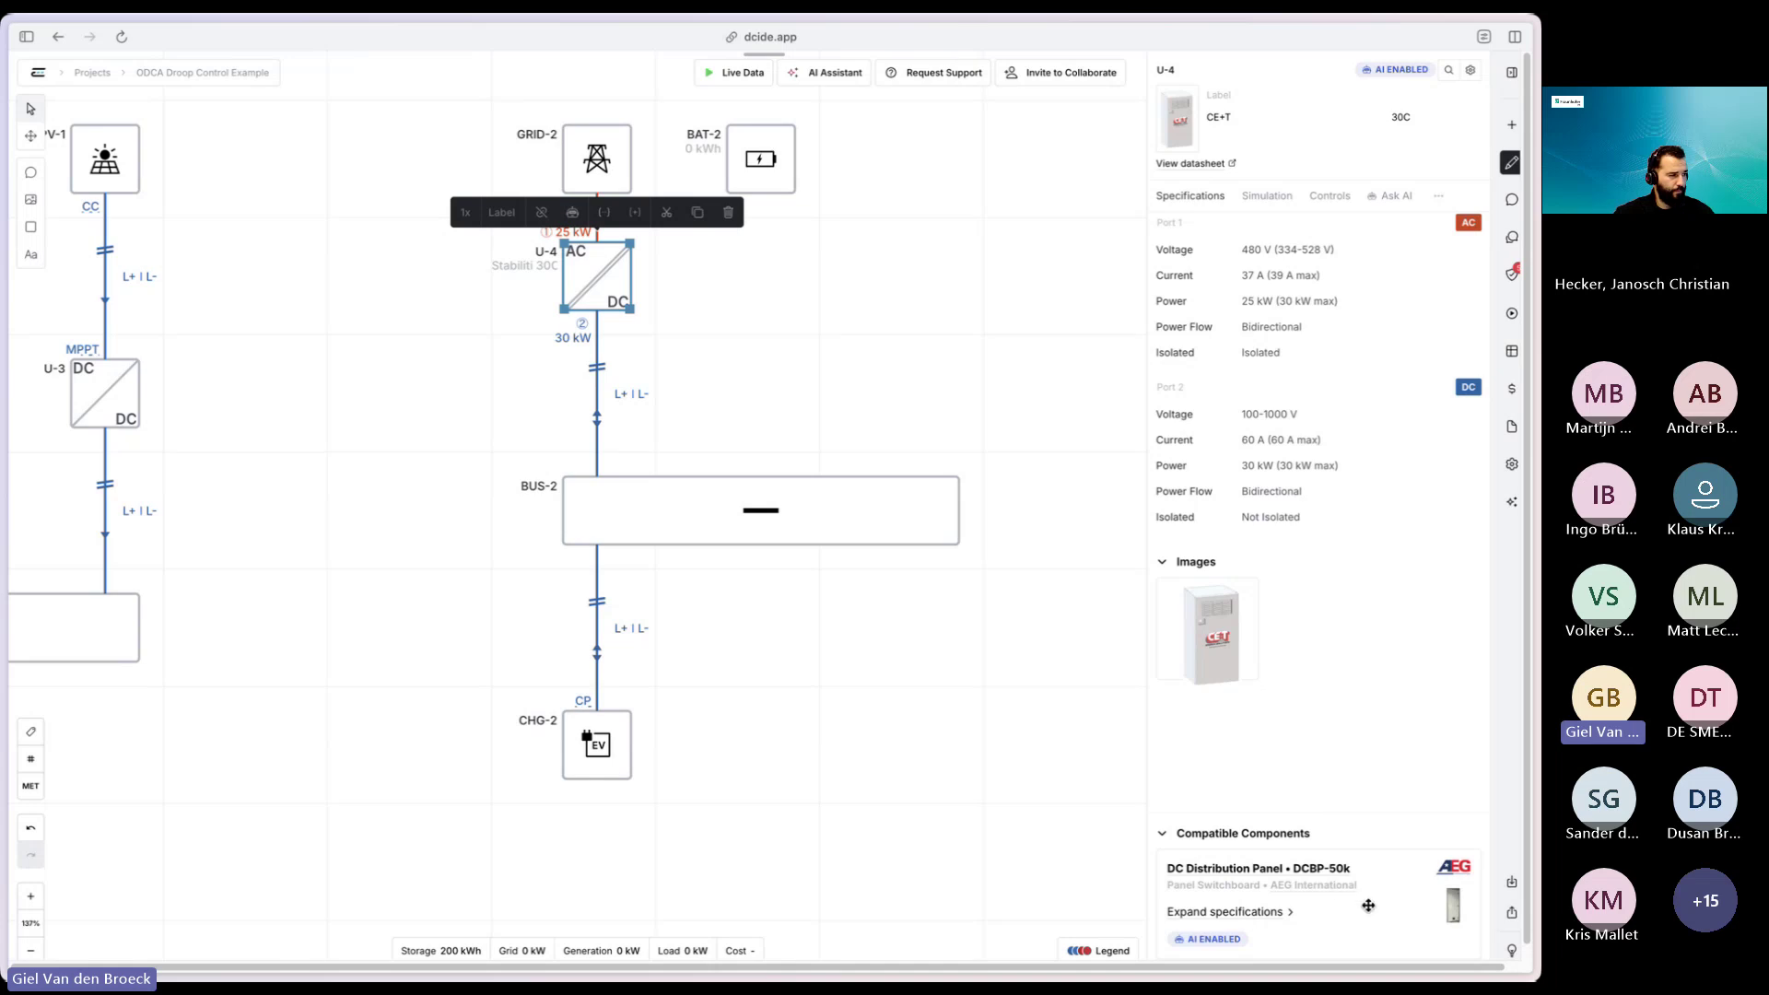
{"action": "left_click", "coordinate": [902, 423]}
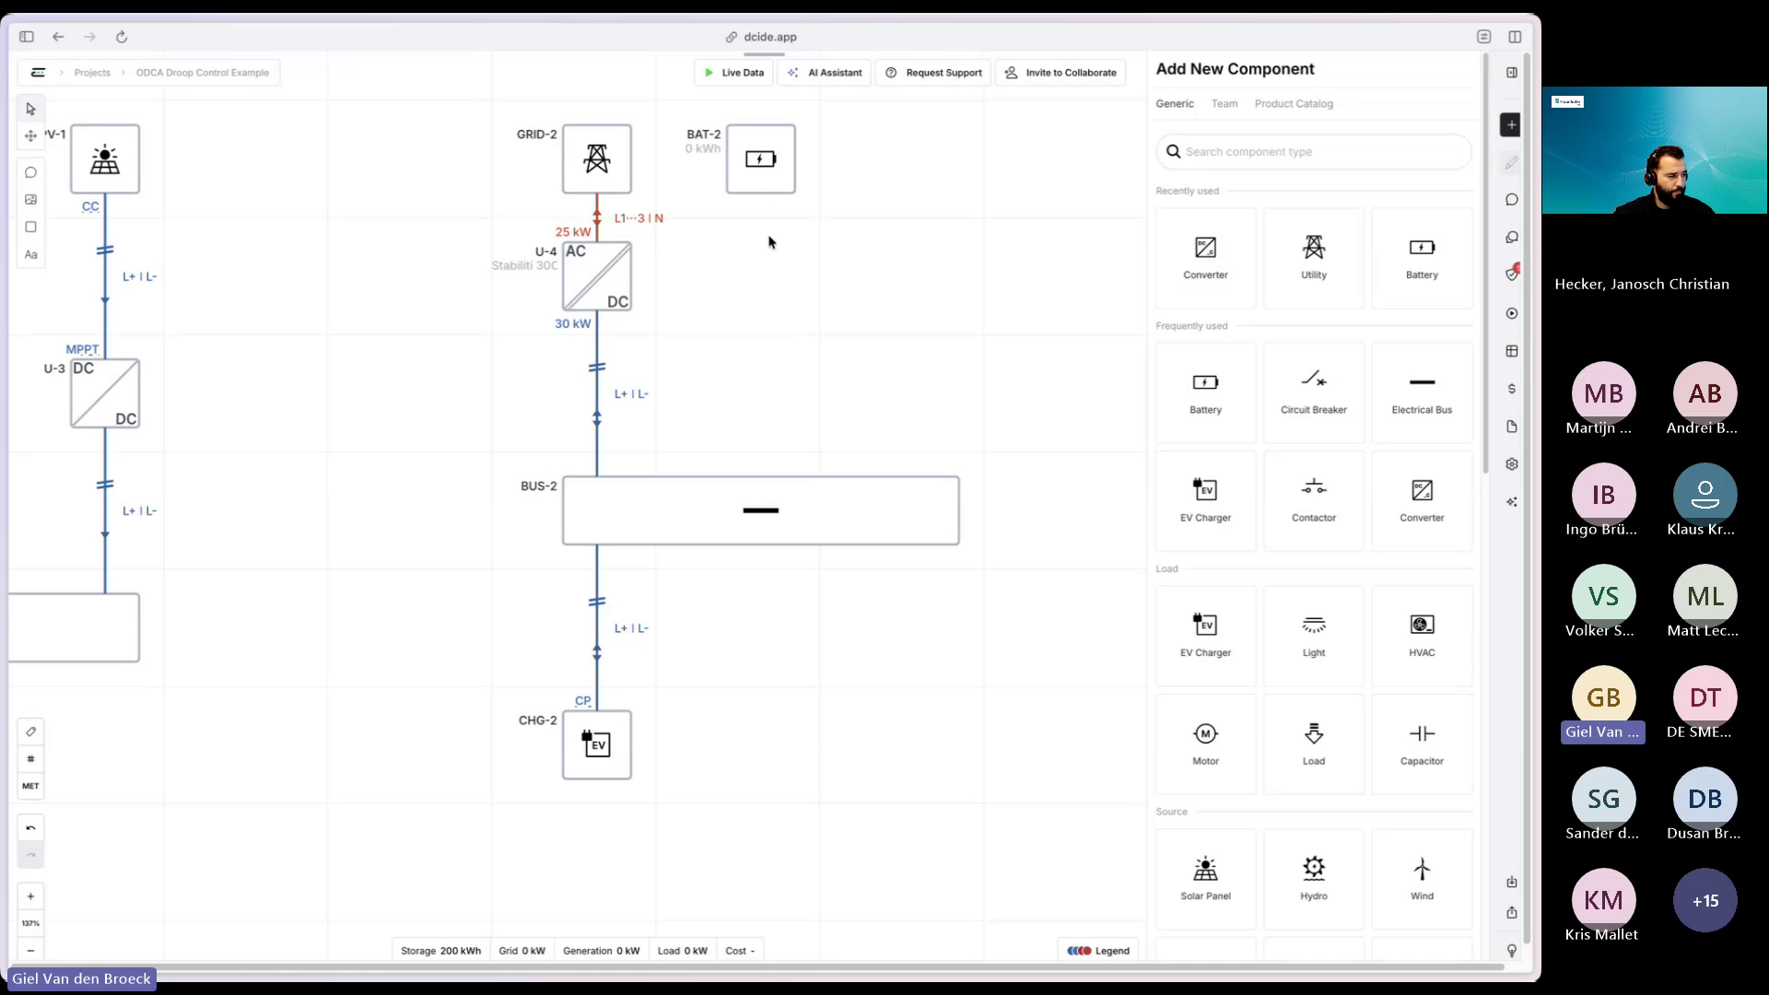
- Wire BAT-2 to BUS-2 and drop a new DC/DC converter U-5 onto that wire
{"action": "left_click_drag", "start_coordinate": [760, 194], "coordinate": [761, 474]}
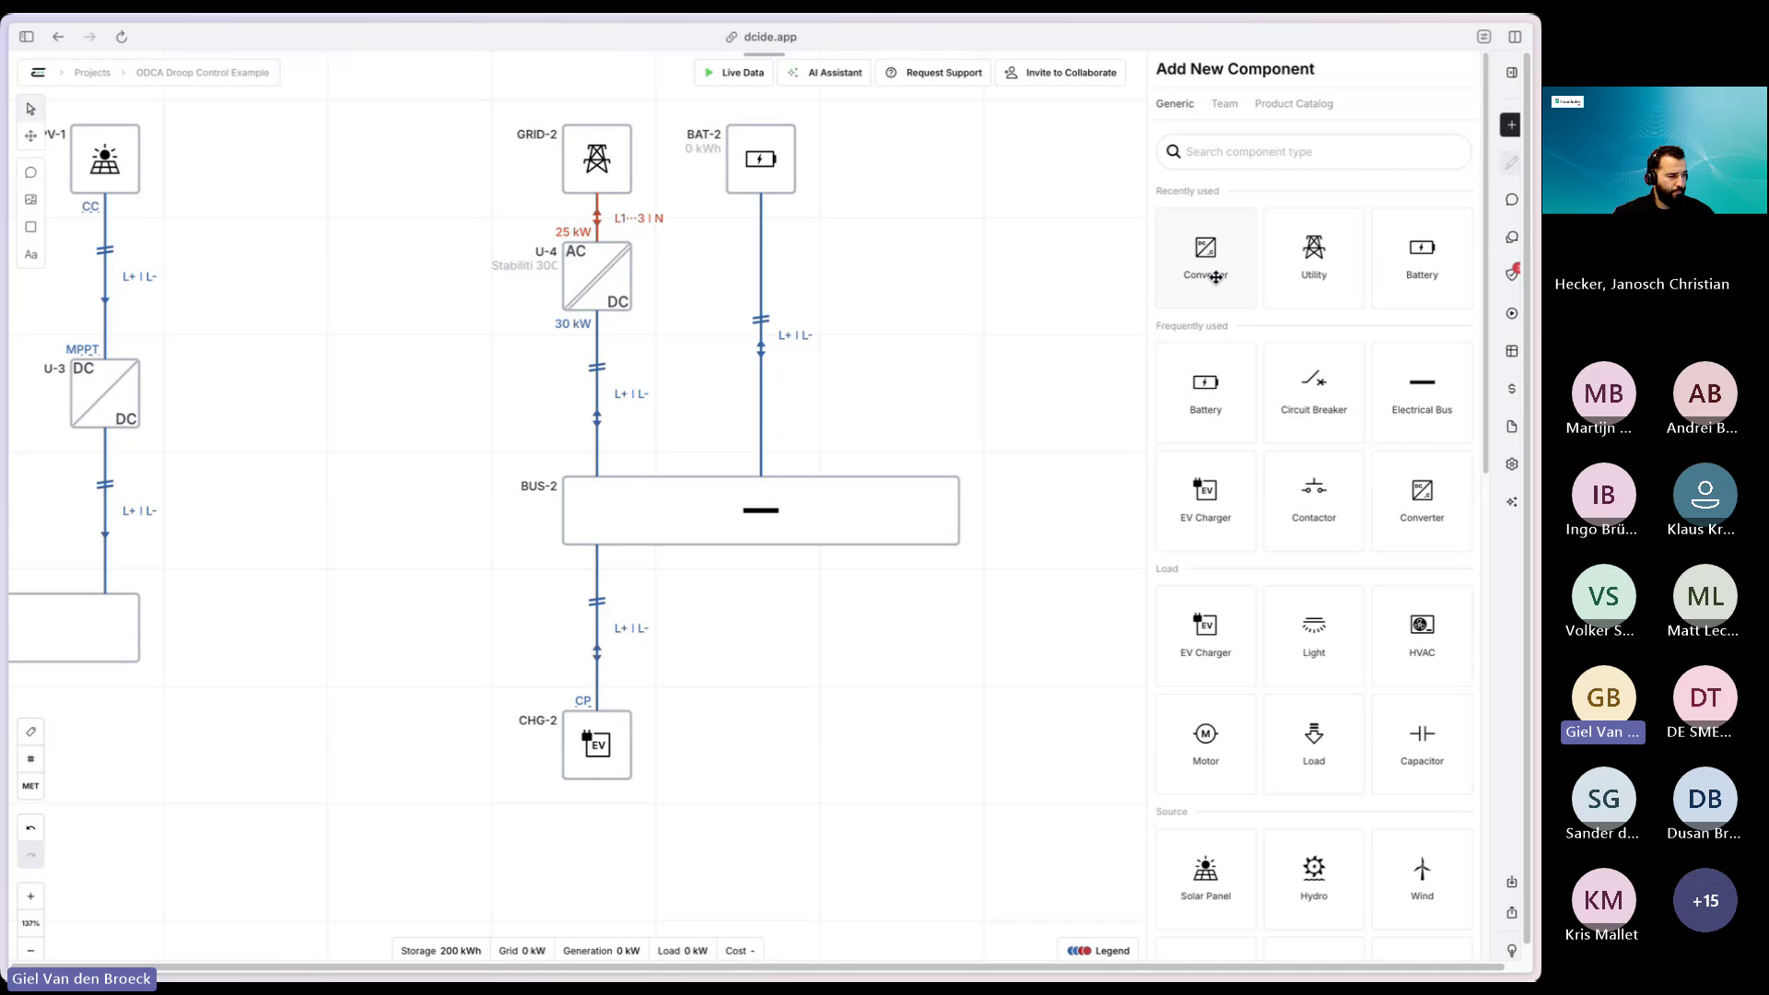
{"action": "left_click_drag", "start_coordinate": [1210, 280], "coordinate": [758, 289]}
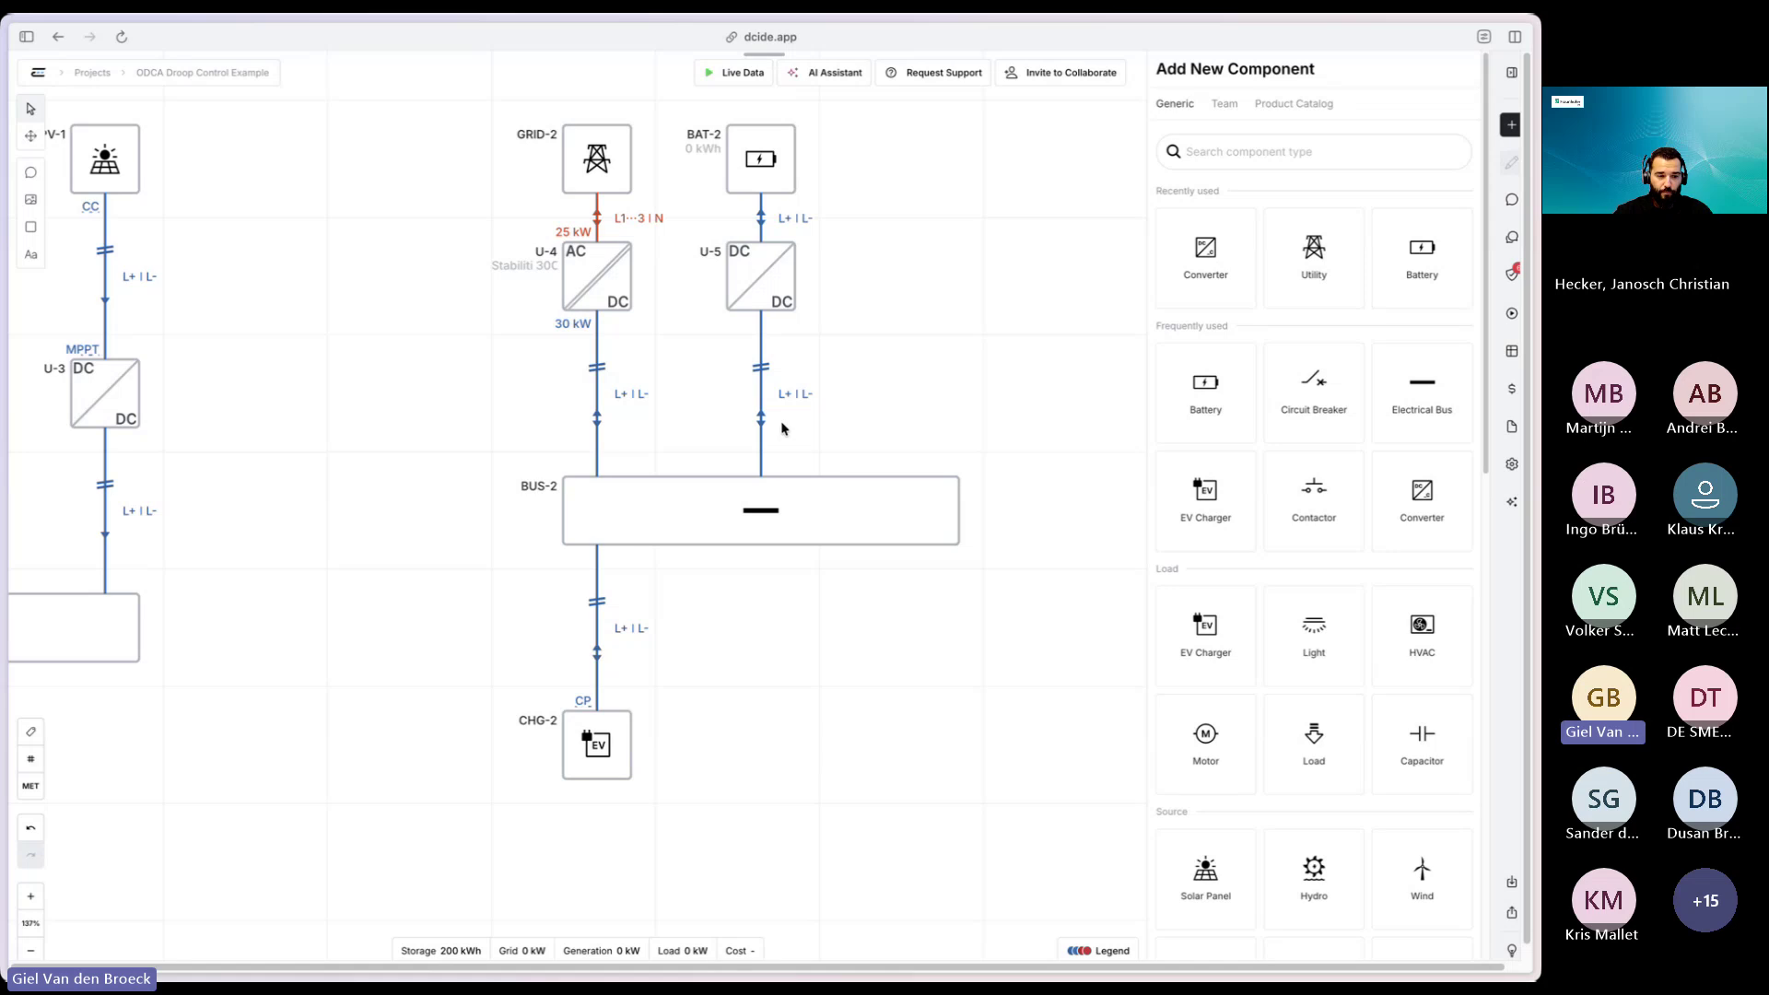
- Give battery BAT-2 a 400 kWh energy capacity and set its nominal port voltage
{"action": "left_click", "coordinate": [749, 175]}
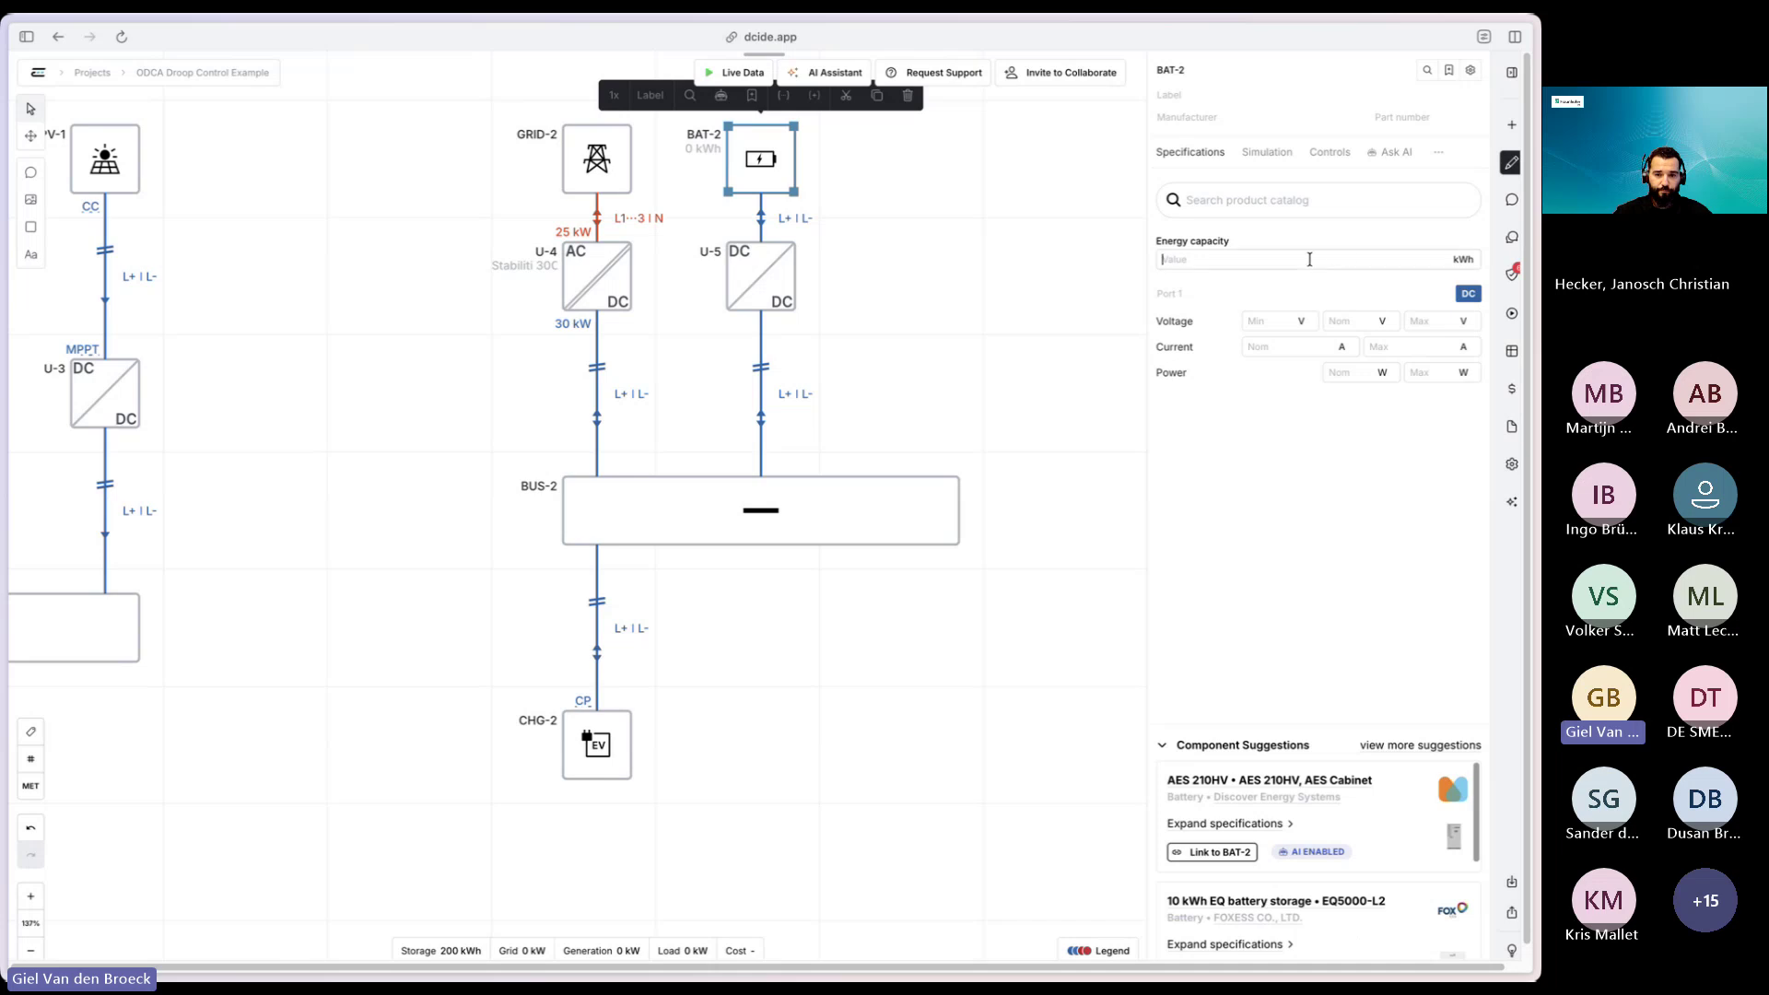
{"action": "left_click", "coordinate": [1309, 259]}
{"action": "type", "text": "400"}
{"action": "left_click", "coordinate": [1359, 320]}
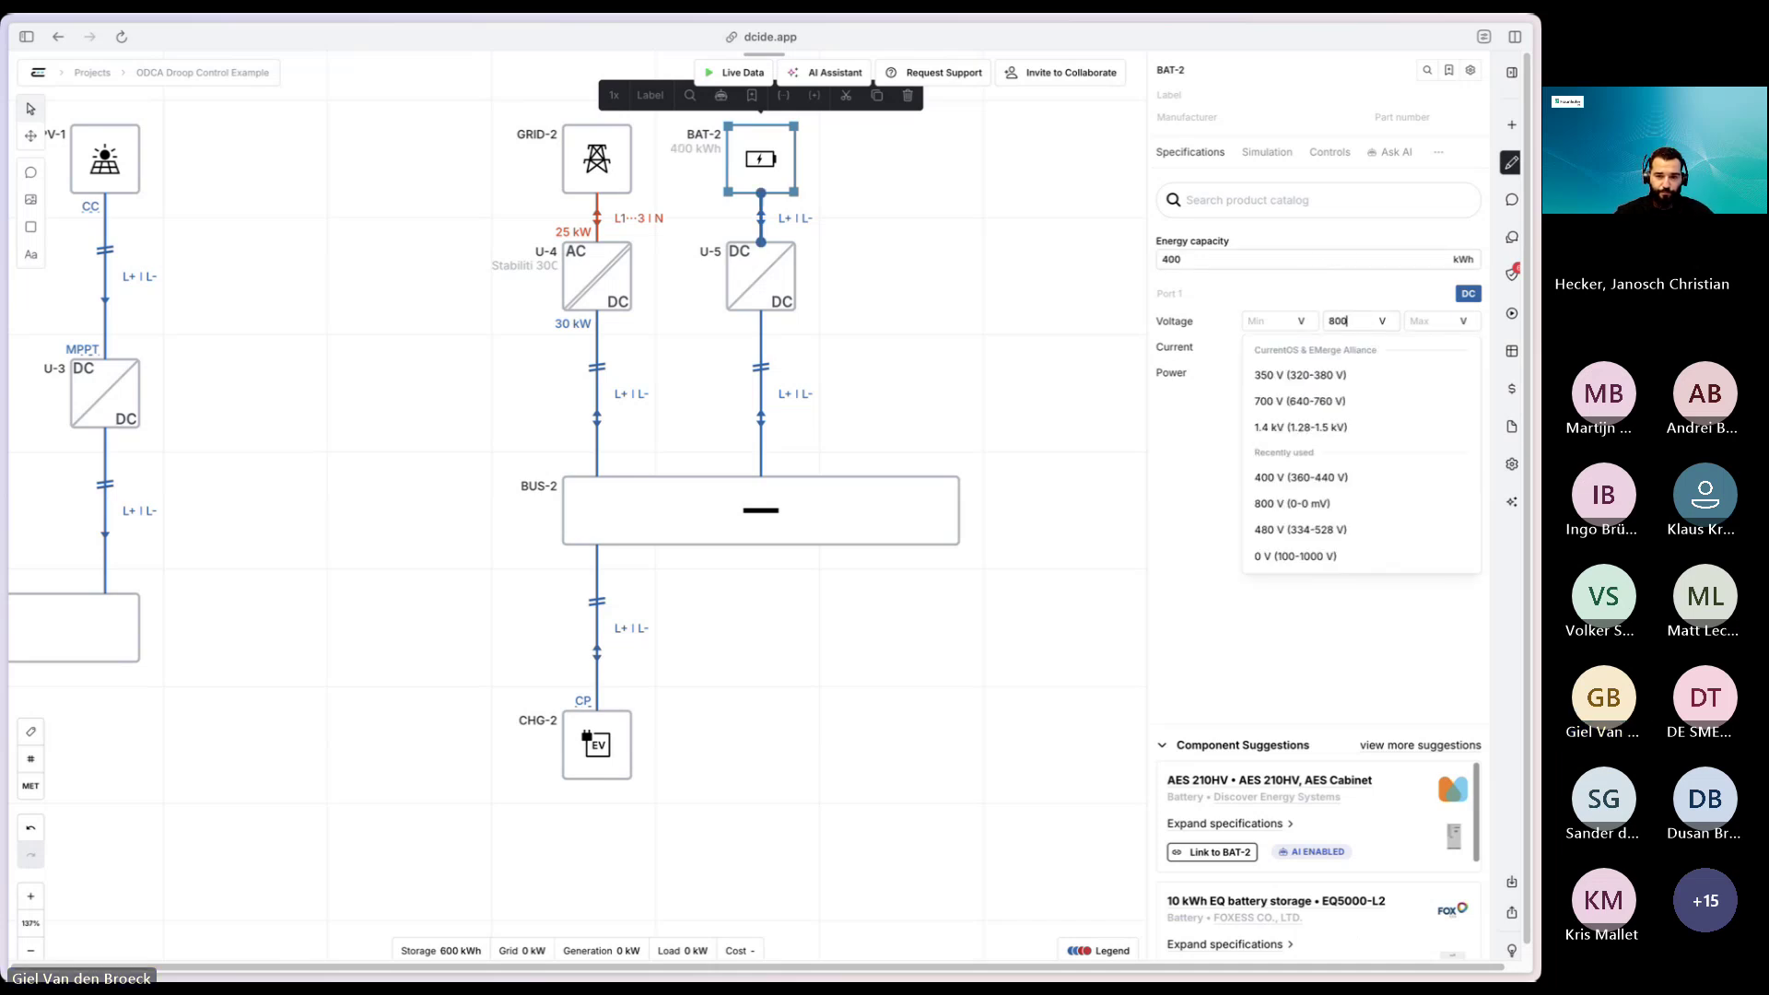
{"action": "left_click", "coordinate": [809, 322]}
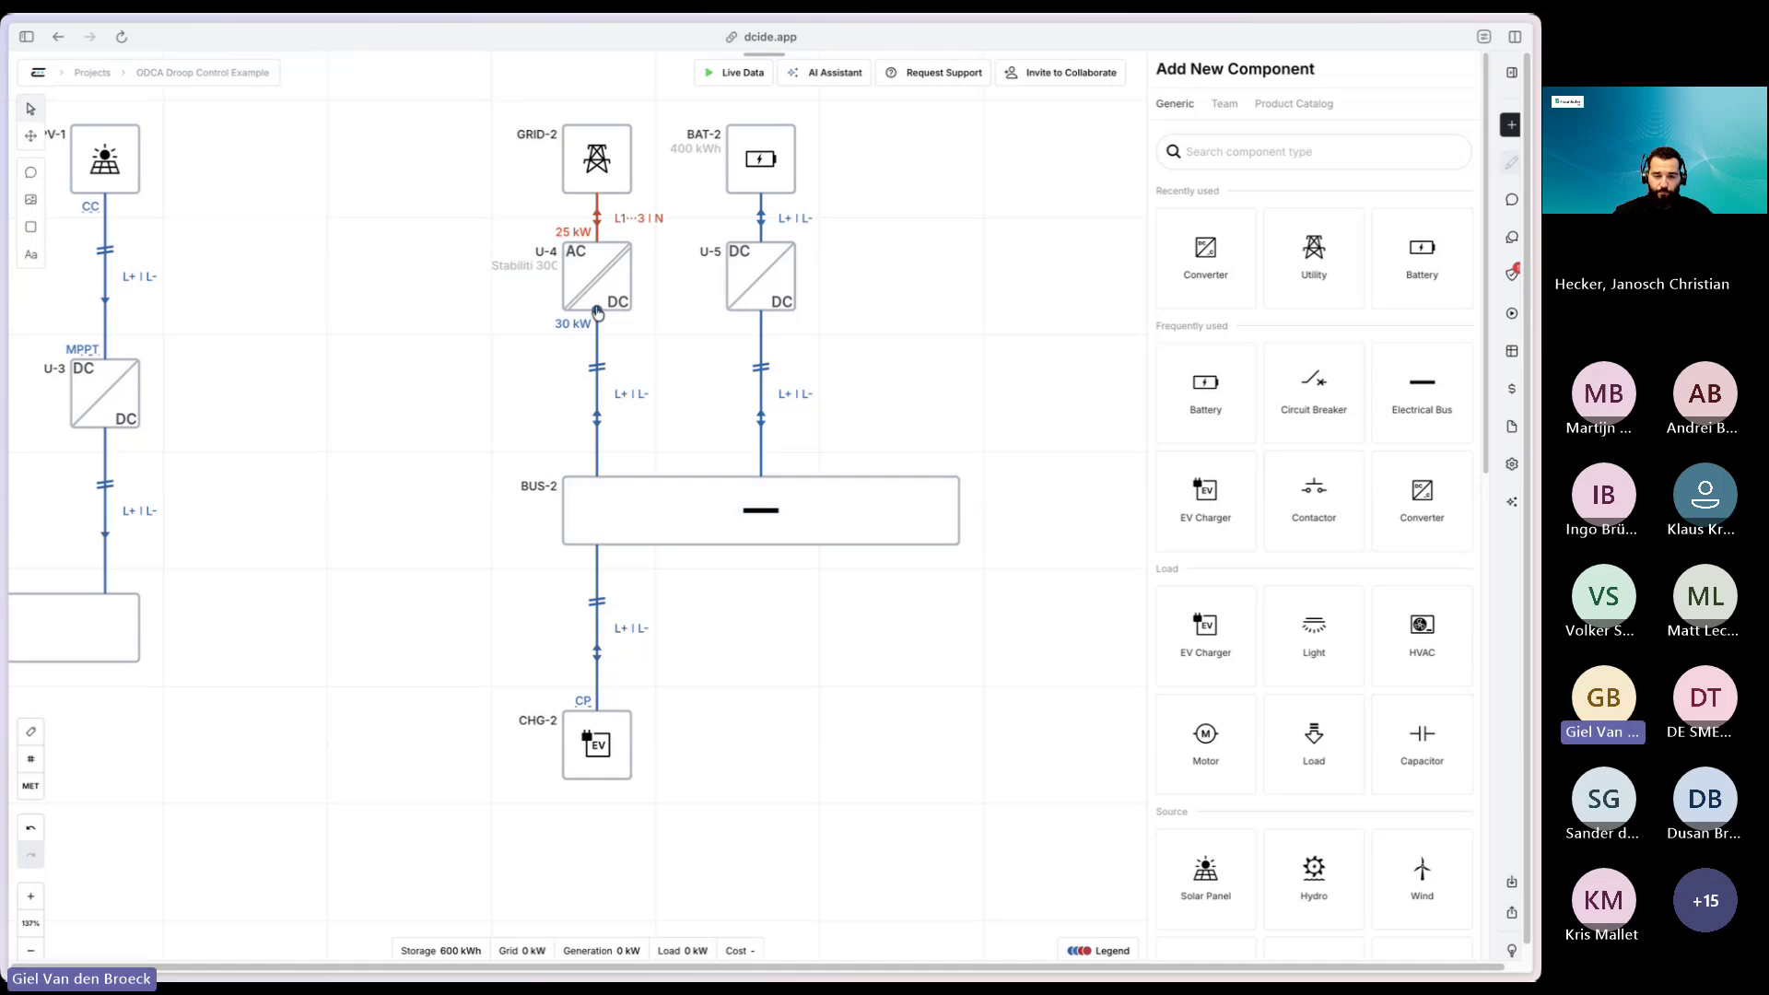
- Review U-4's Port 2 control method options, then delete converter U-4 from the diagram
{"action": "left_click", "coordinate": [605, 296]}
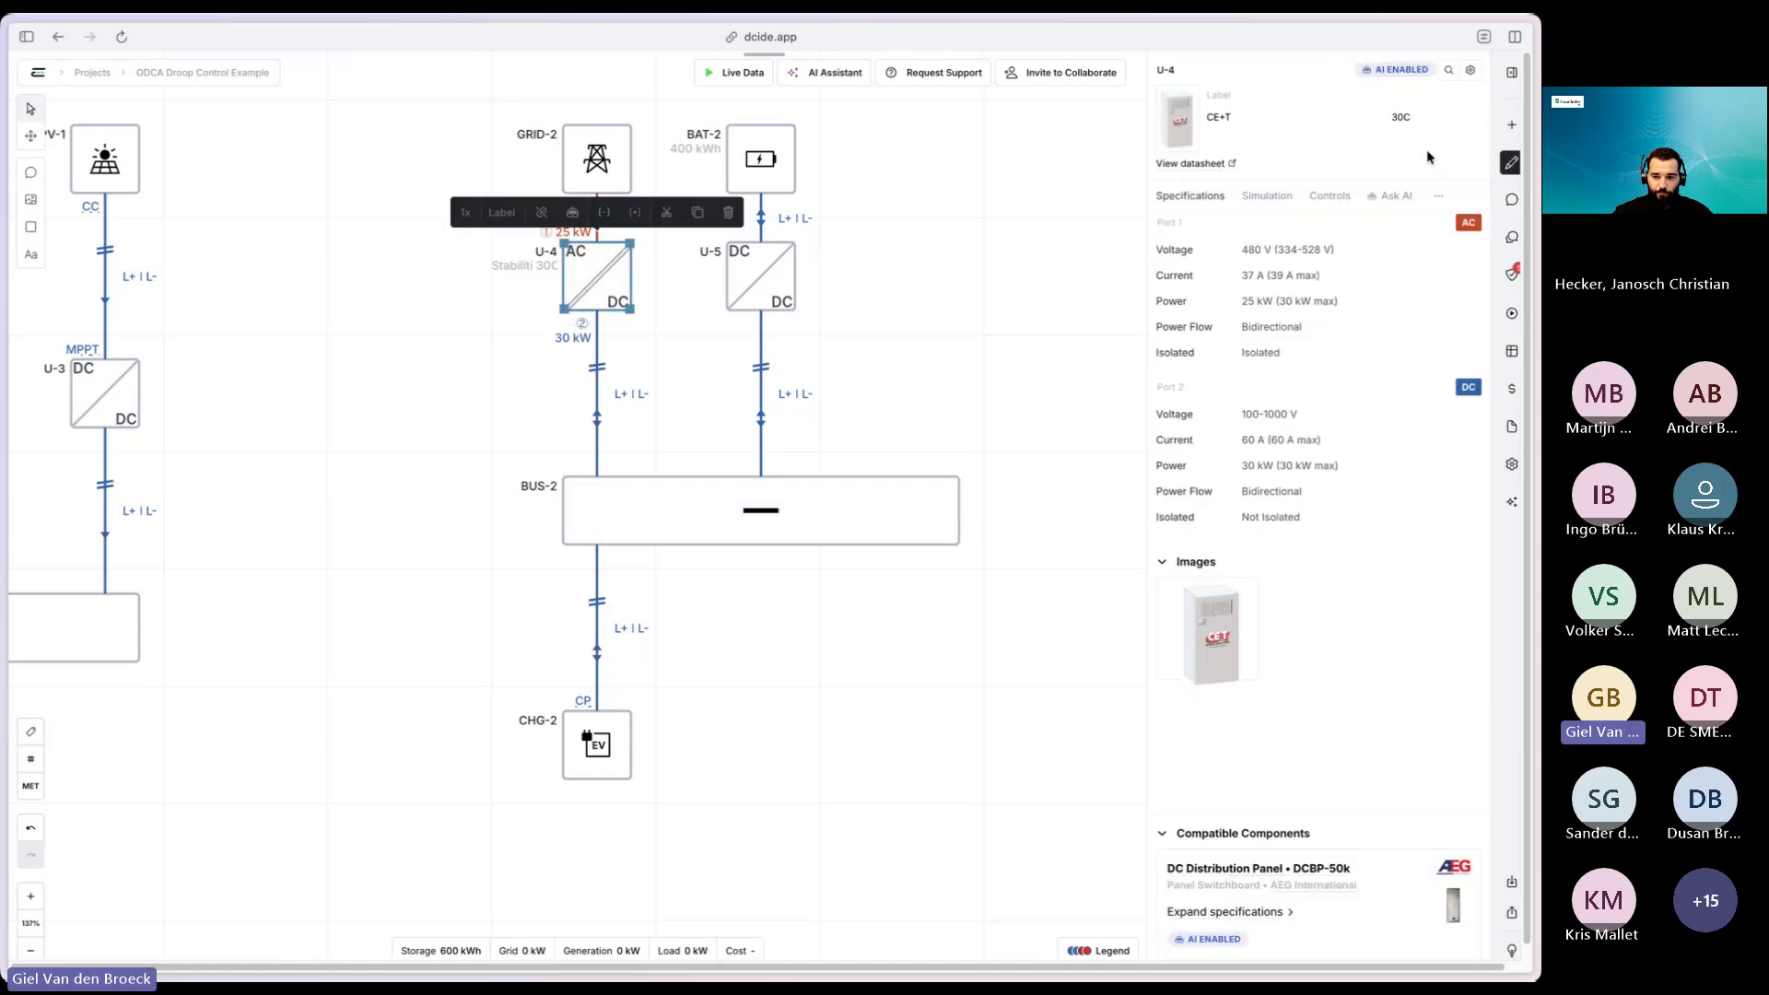
{"action": "left_click", "coordinate": [1268, 197]}
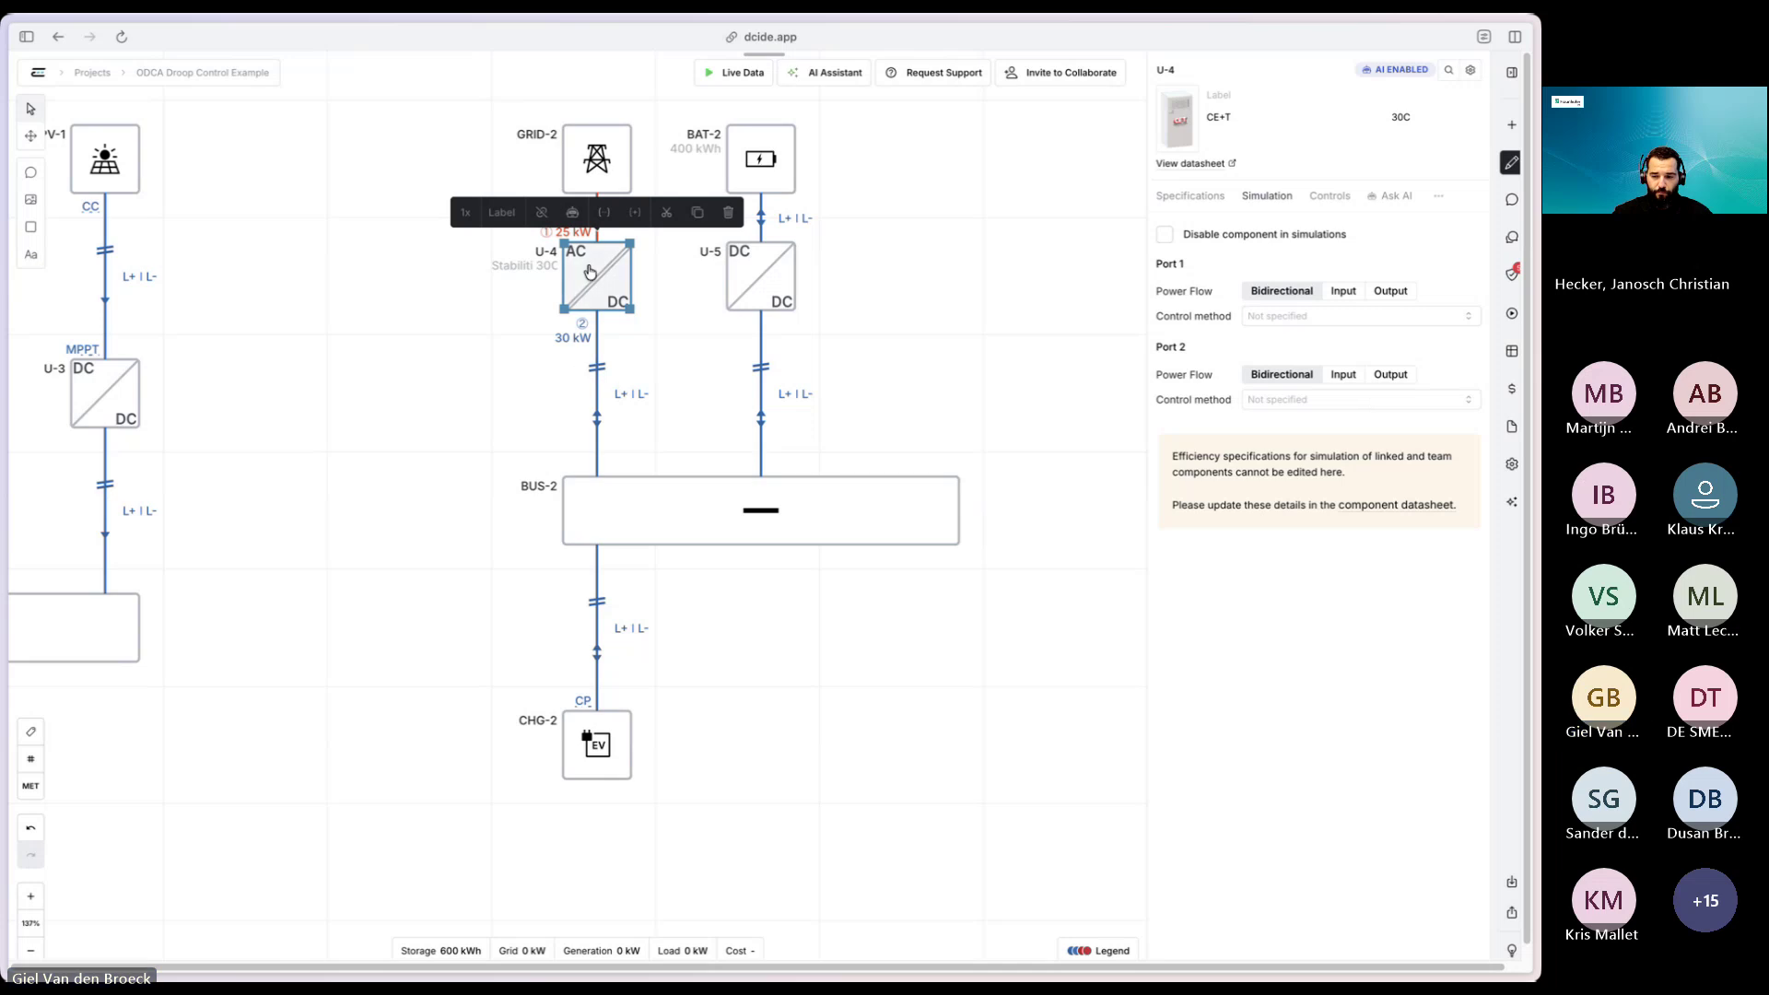
{"action": "left_click", "coordinate": [1315, 399]}
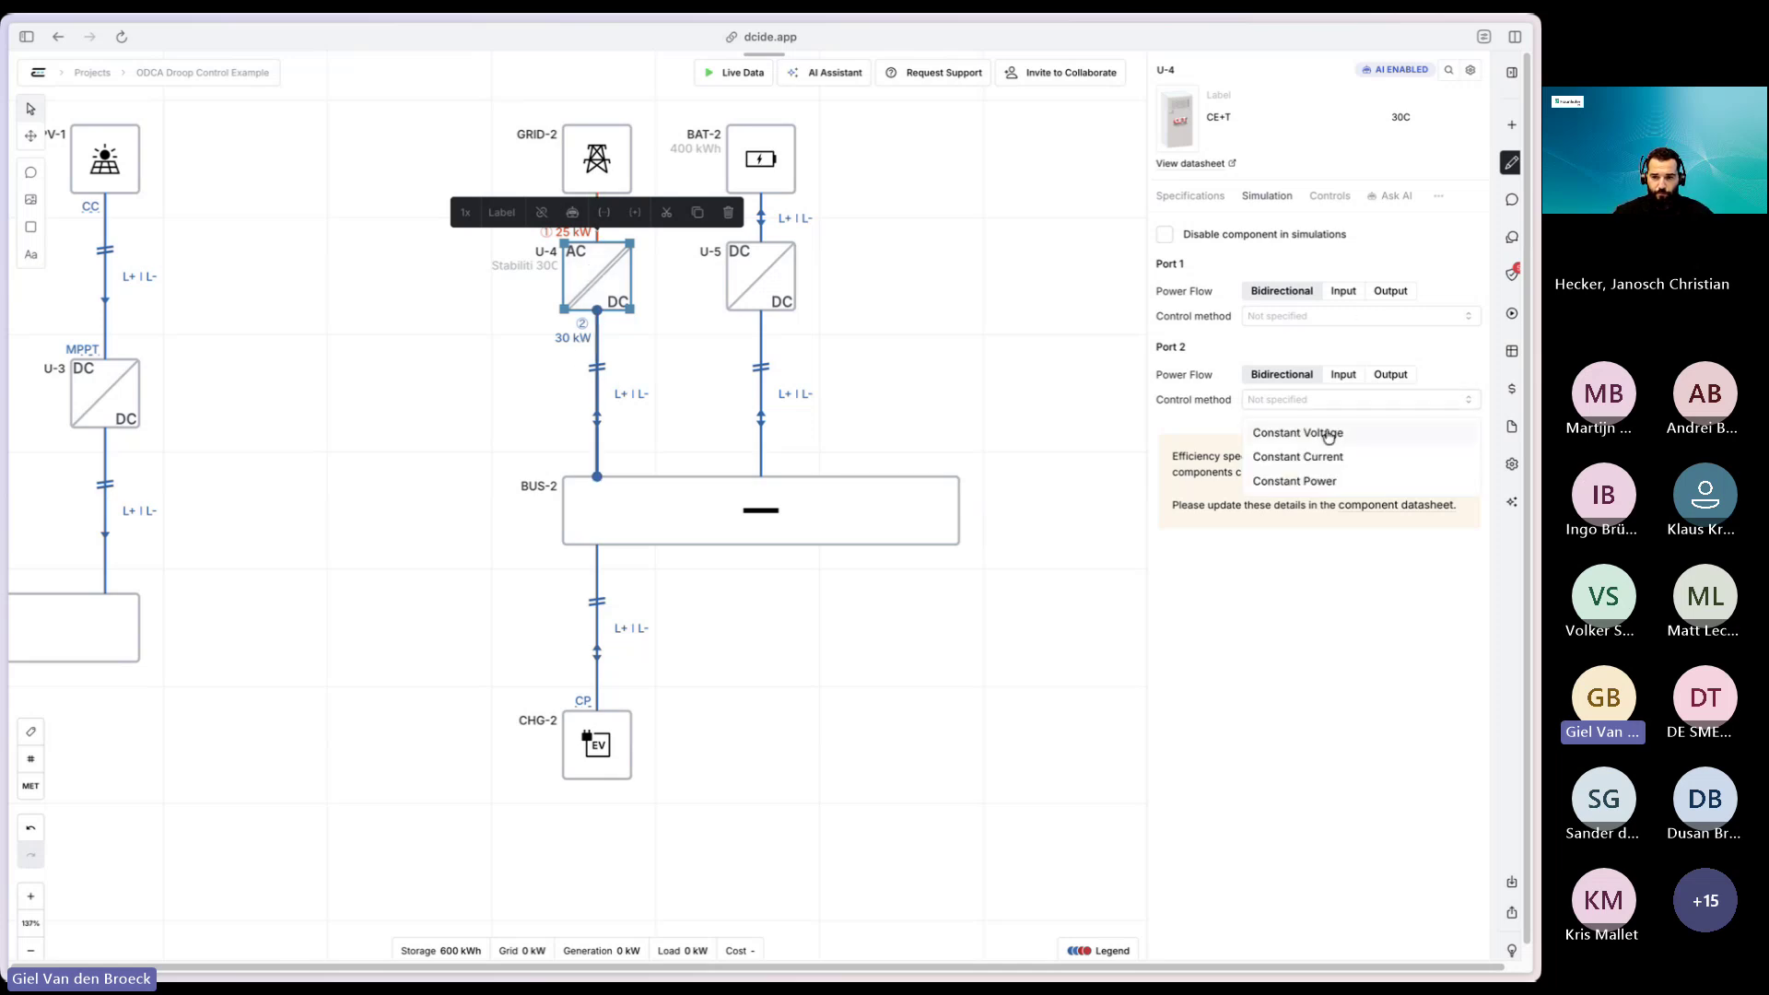
{"action": "scroll", "coordinate": [1331, 473], "scroll_direction": "down", "scroll_amount": 1}
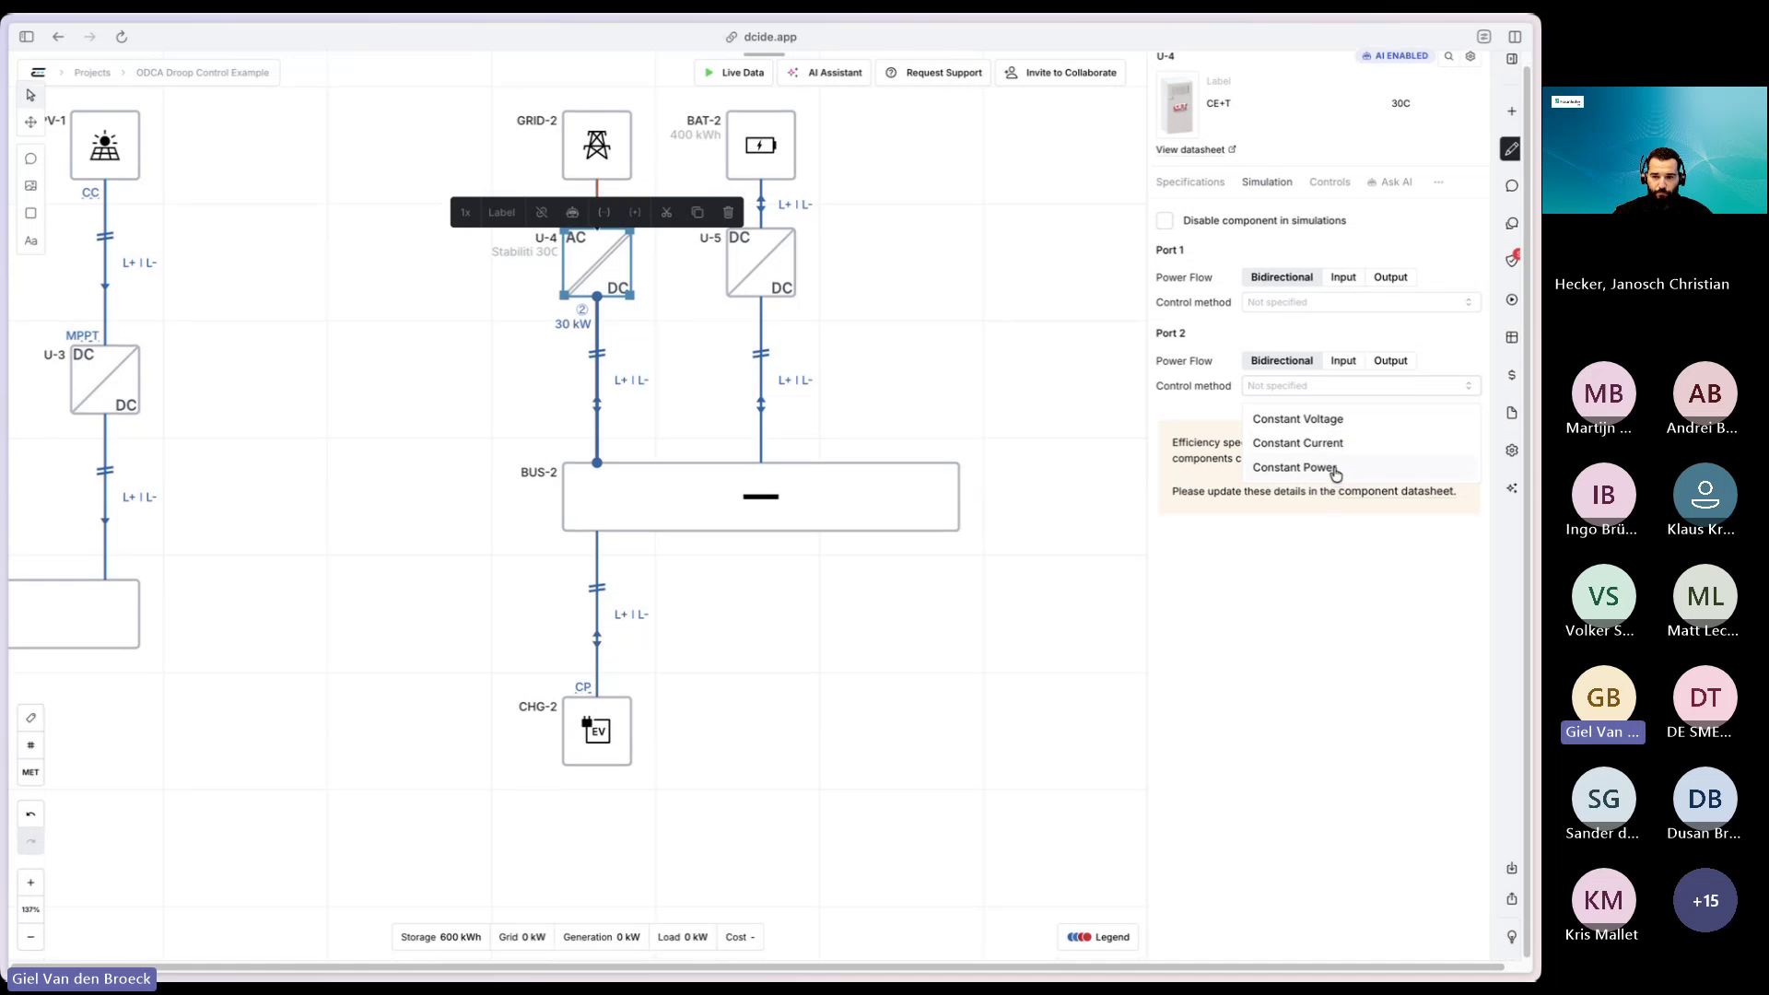
{"action": "scroll", "coordinate": [943, 363], "scroll_direction": "up", "scroll_amount": 2}
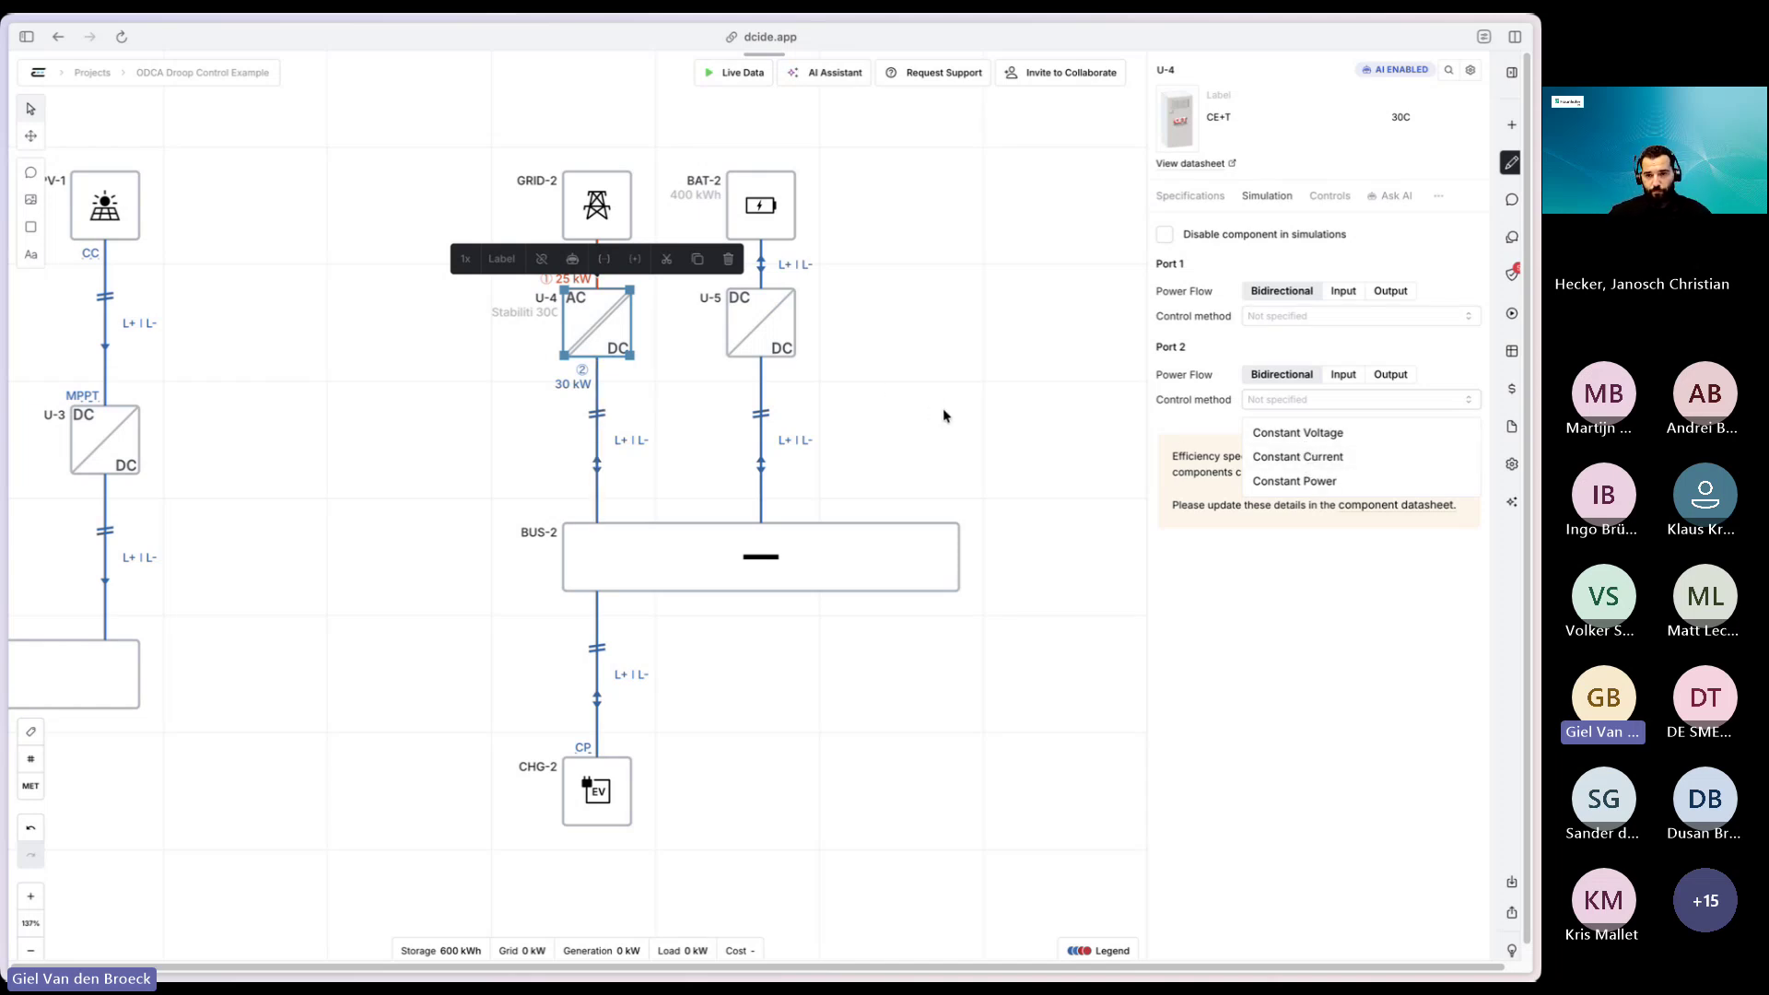
{"action": "left_click", "coordinate": [729, 259]}
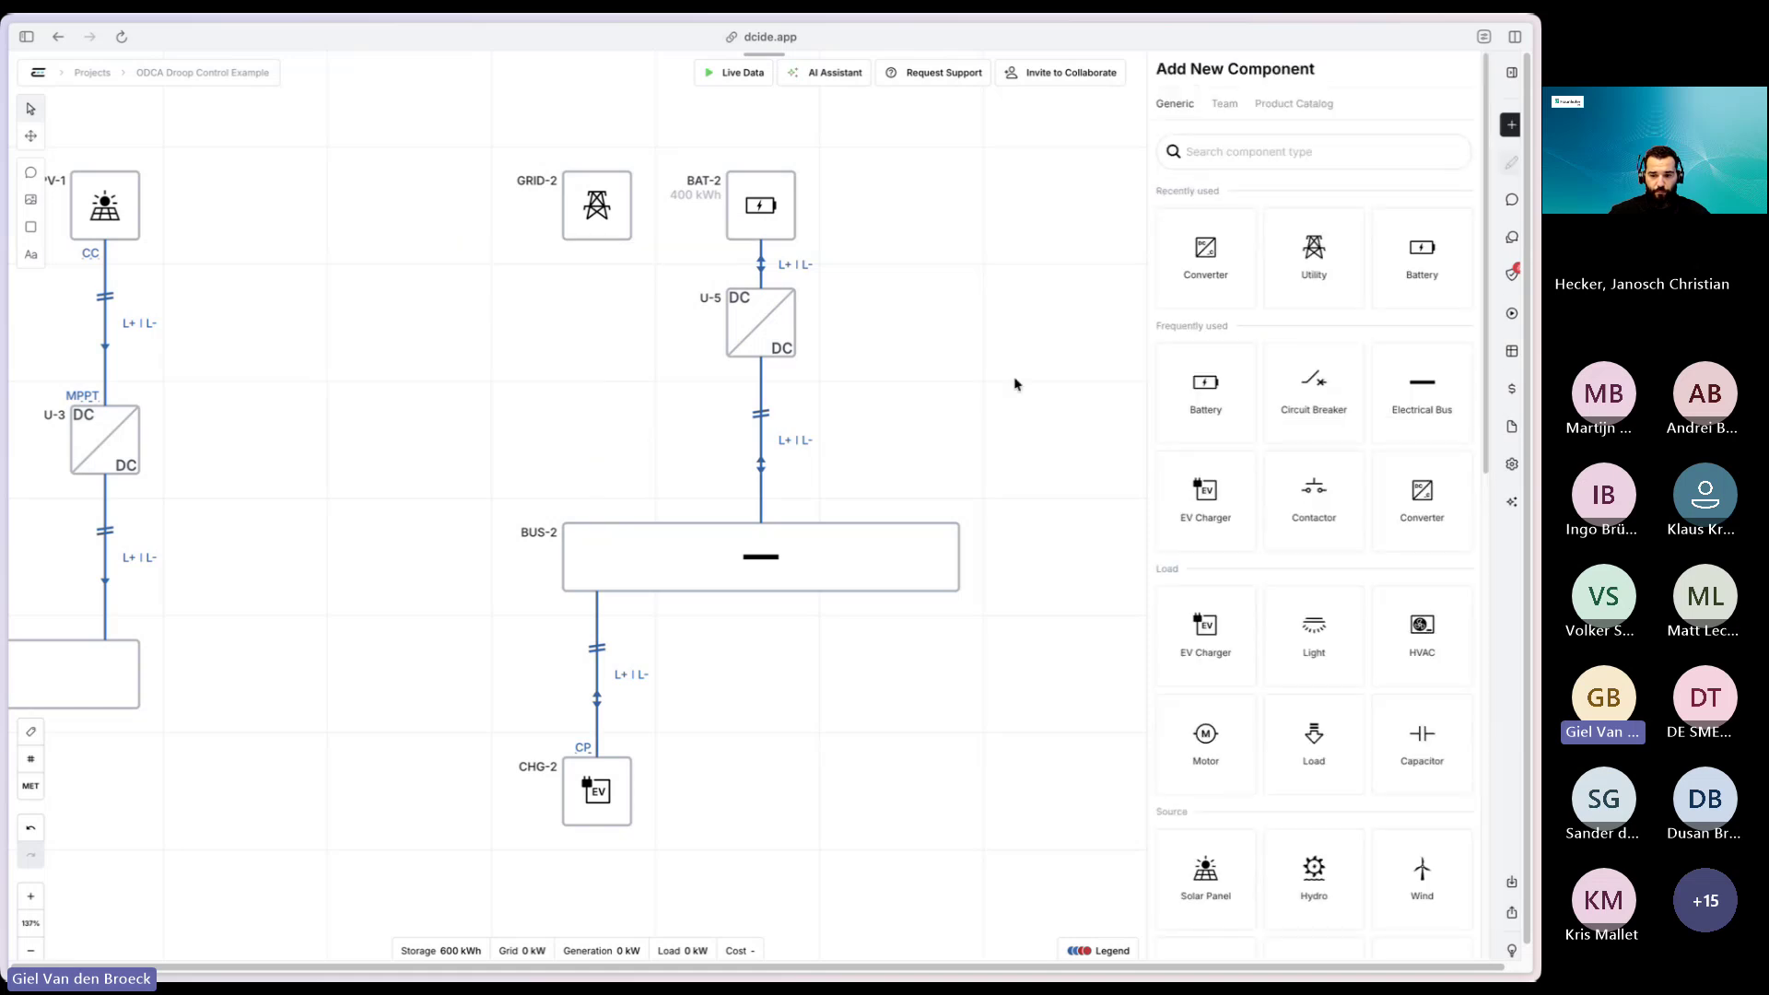
- Place a new converter U-6 and wire it between GRID-2 and BUS-2
{"action": "mouse_move", "coordinate": [1409, 498]}
{"action": "left_mouse_down"}
{"action": "mouse_move", "coordinate": [926, 424]}
{"action": "mouse_move", "coordinate": [597, 322]}
{"action": "left_mouse_up"}
{"action": "left_click_drag", "start_coordinate": [597, 239], "coordinate": [597, 288]}
{"action": "left_click_drag", "start_coordinate": [597, 359], "coordinate": [597, 523]}
- Set U-6's Port 2 control method to power-voltage droop control
{"action": "left_click", "coordinate": [605, 314]}
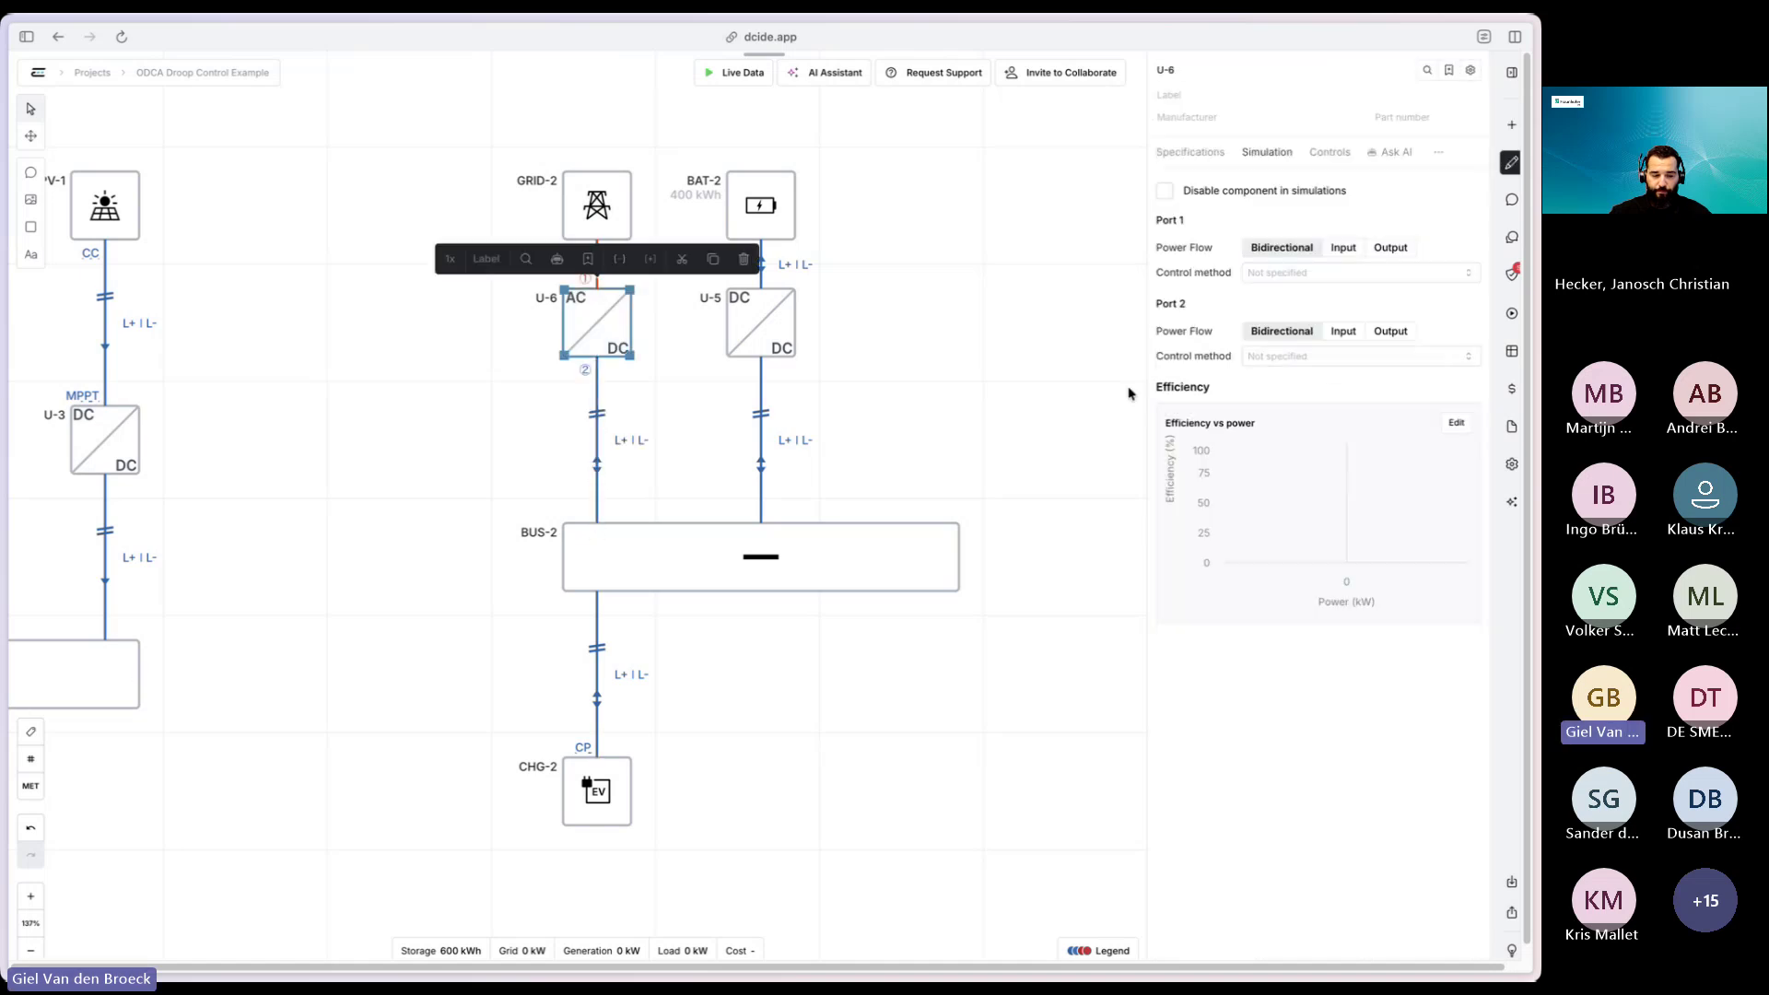
{"action": "left_click", "coordinate": [1192, 148]}
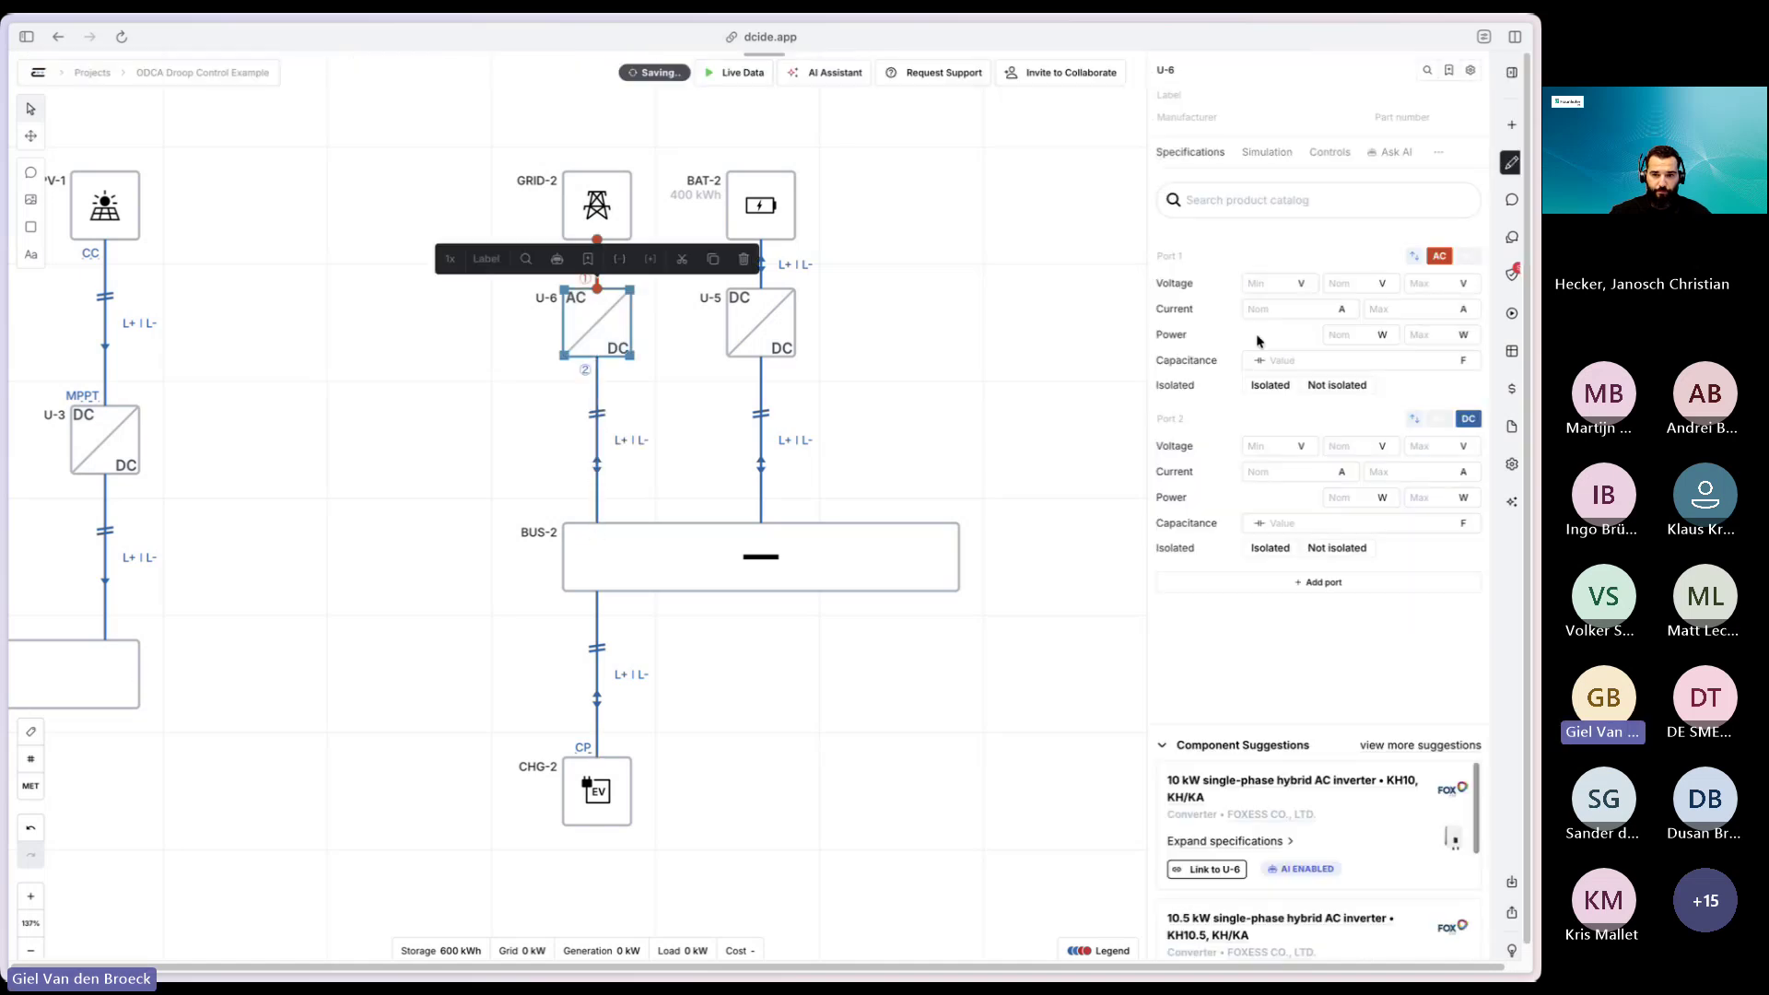
{"action": "left_click", "coordinate": [1266, 152]}
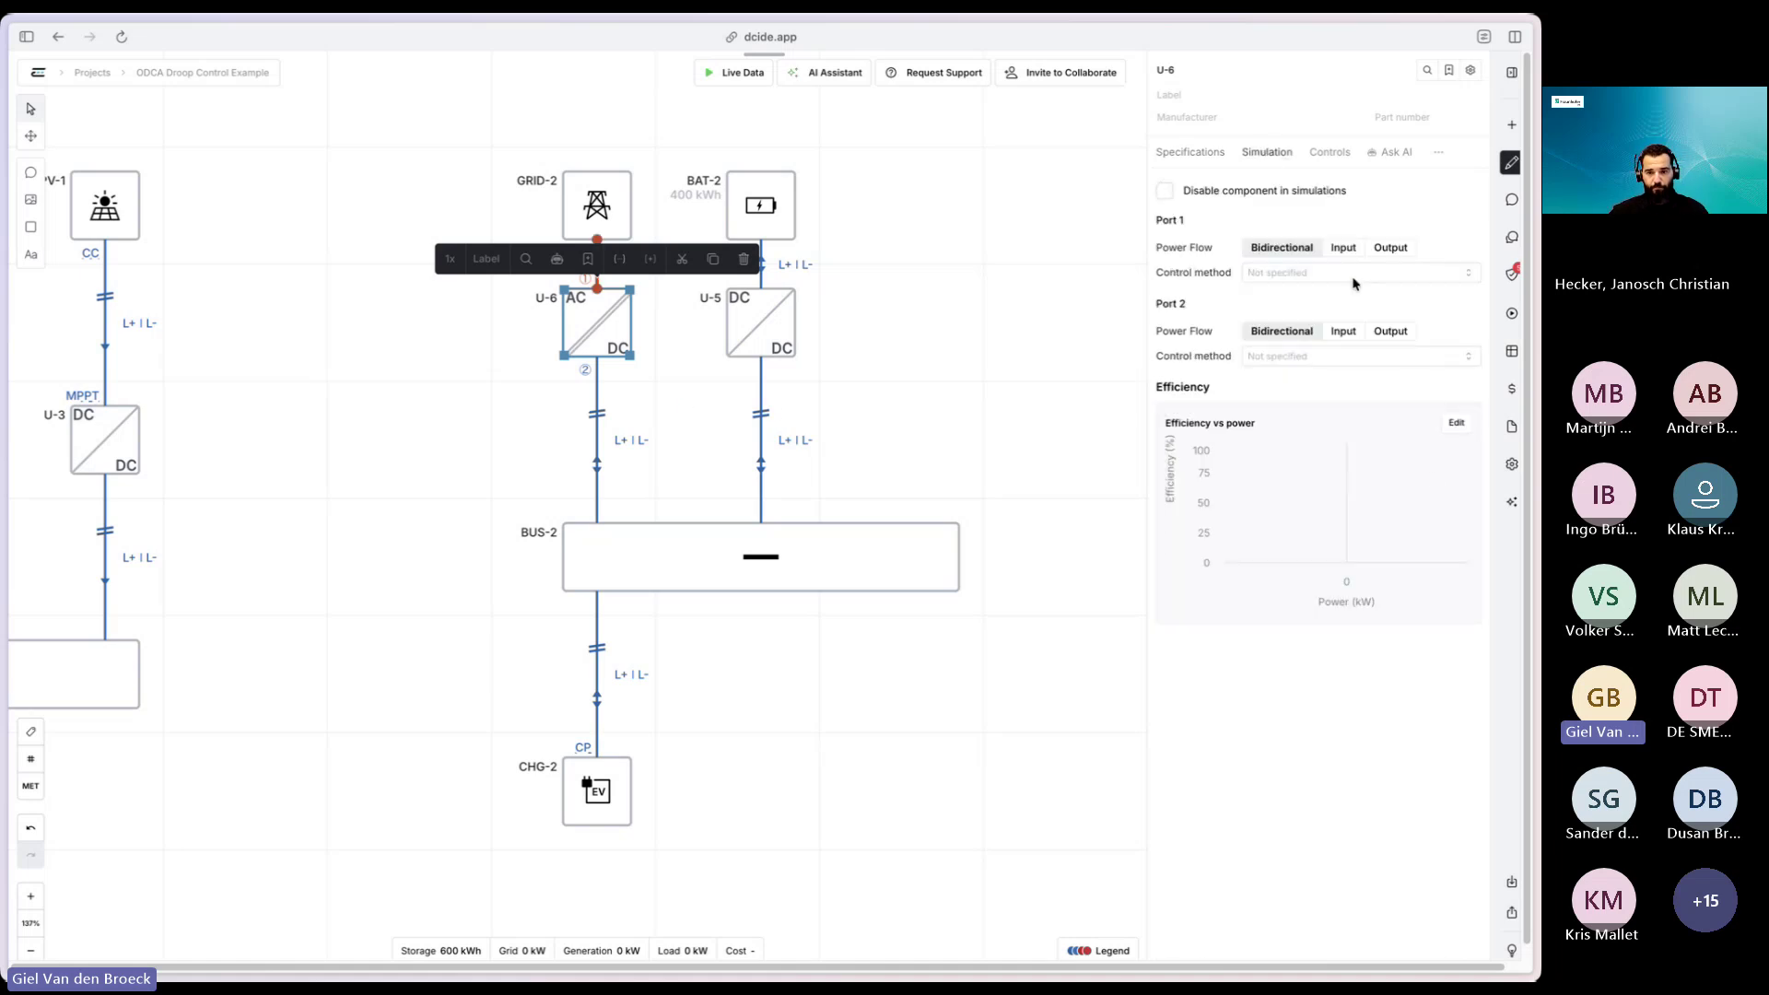
{"action": "left_click", "coordinate": [1282, 357]}
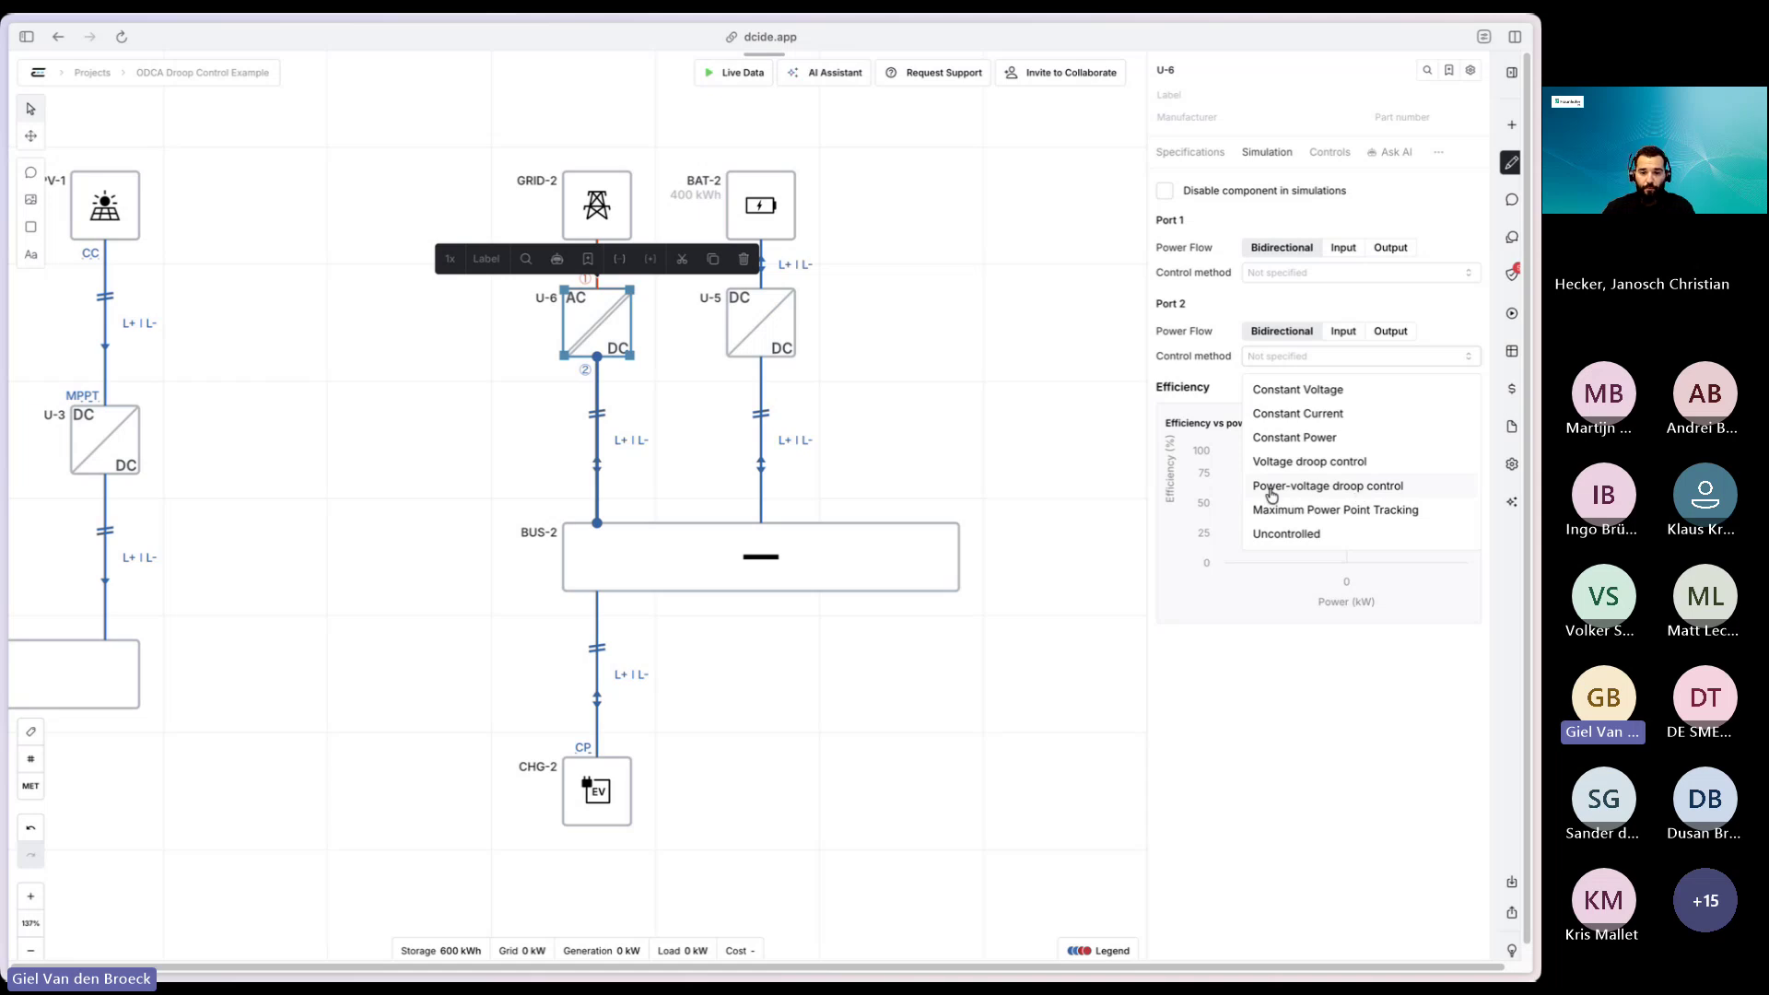
{"action": "left_click", "coordinate": [1270, 489]}
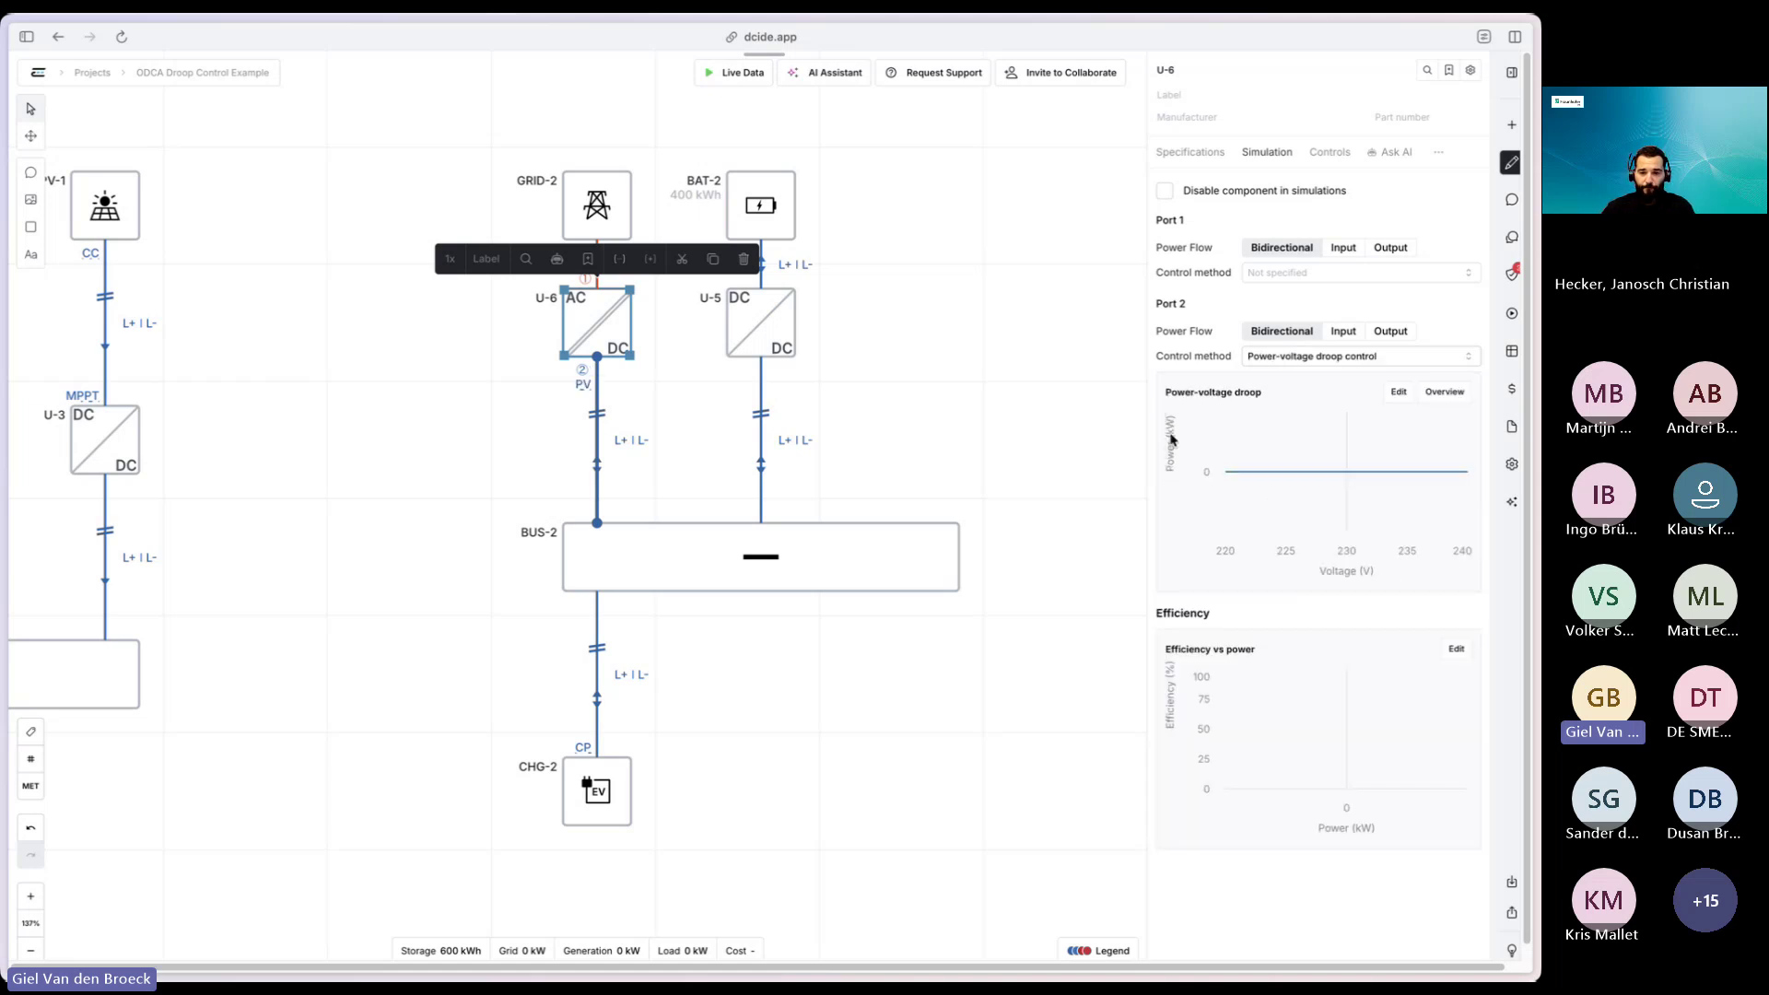
- Define and save U-6's droop curve: -100 kW at 640 V to 100 kW at 760 V
{"action": "left_click", "coordinate": [1400, 395]}
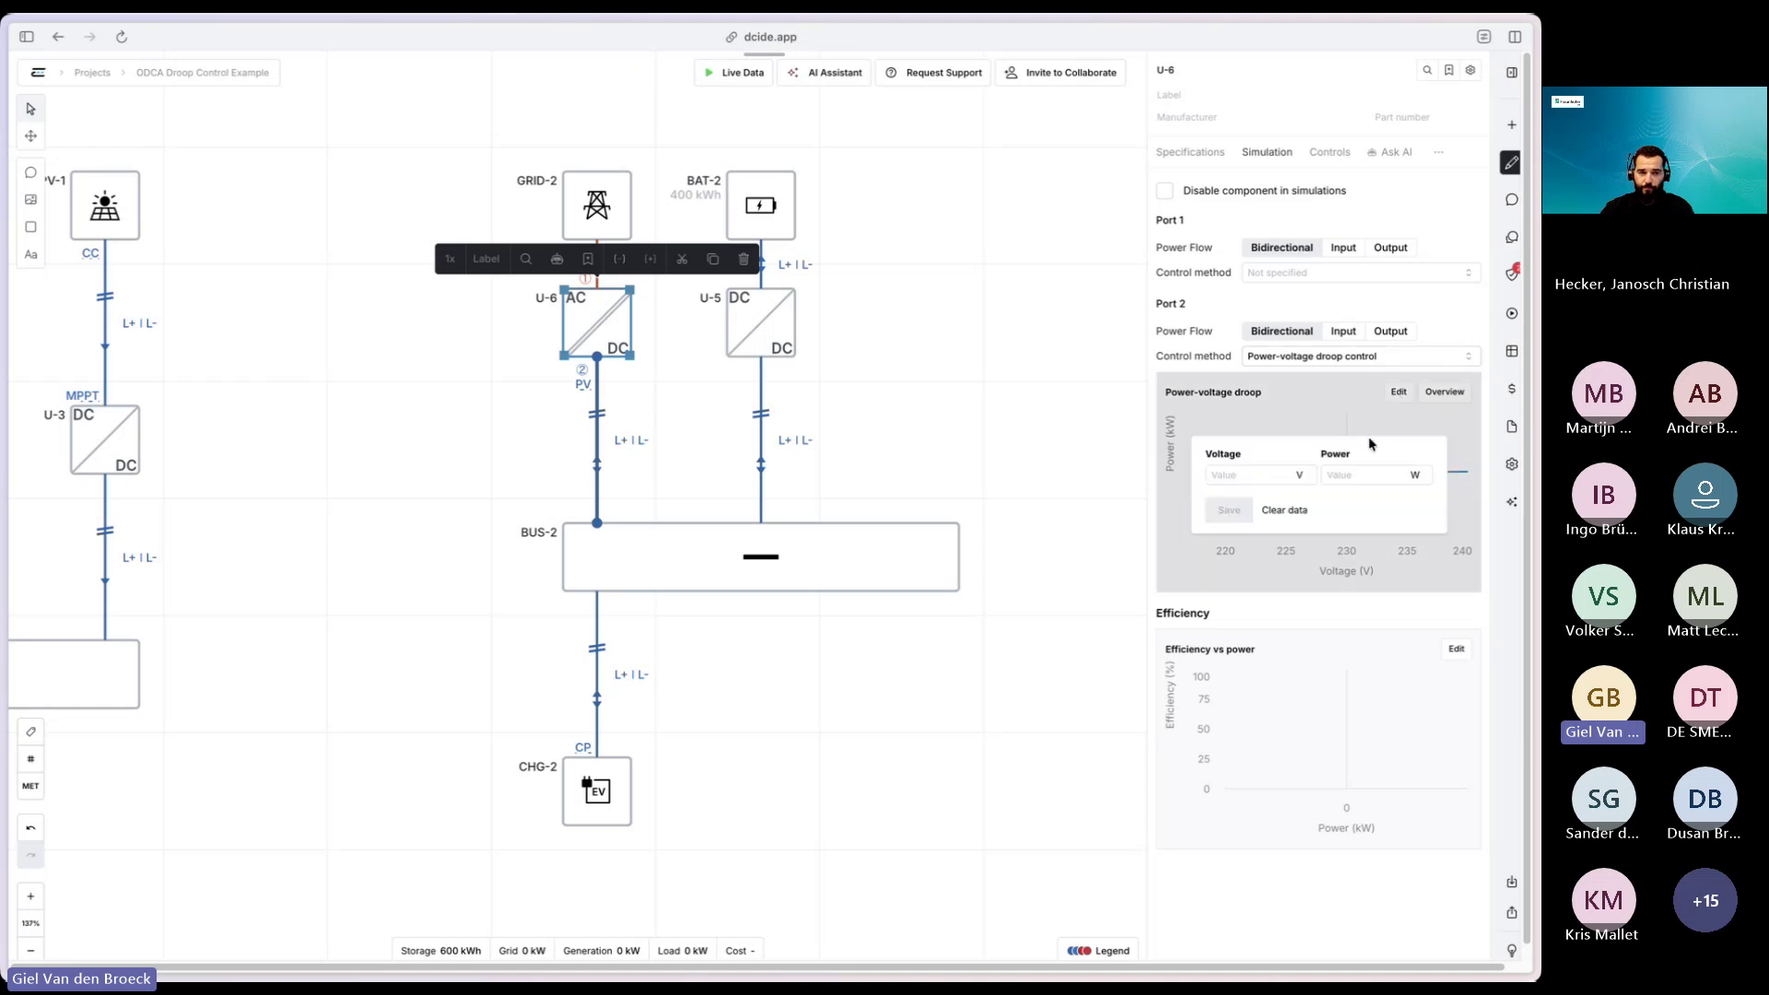
{"action": "left_click", "coordinate": [1259, 474]}
{"action": "type", "text": "640"}
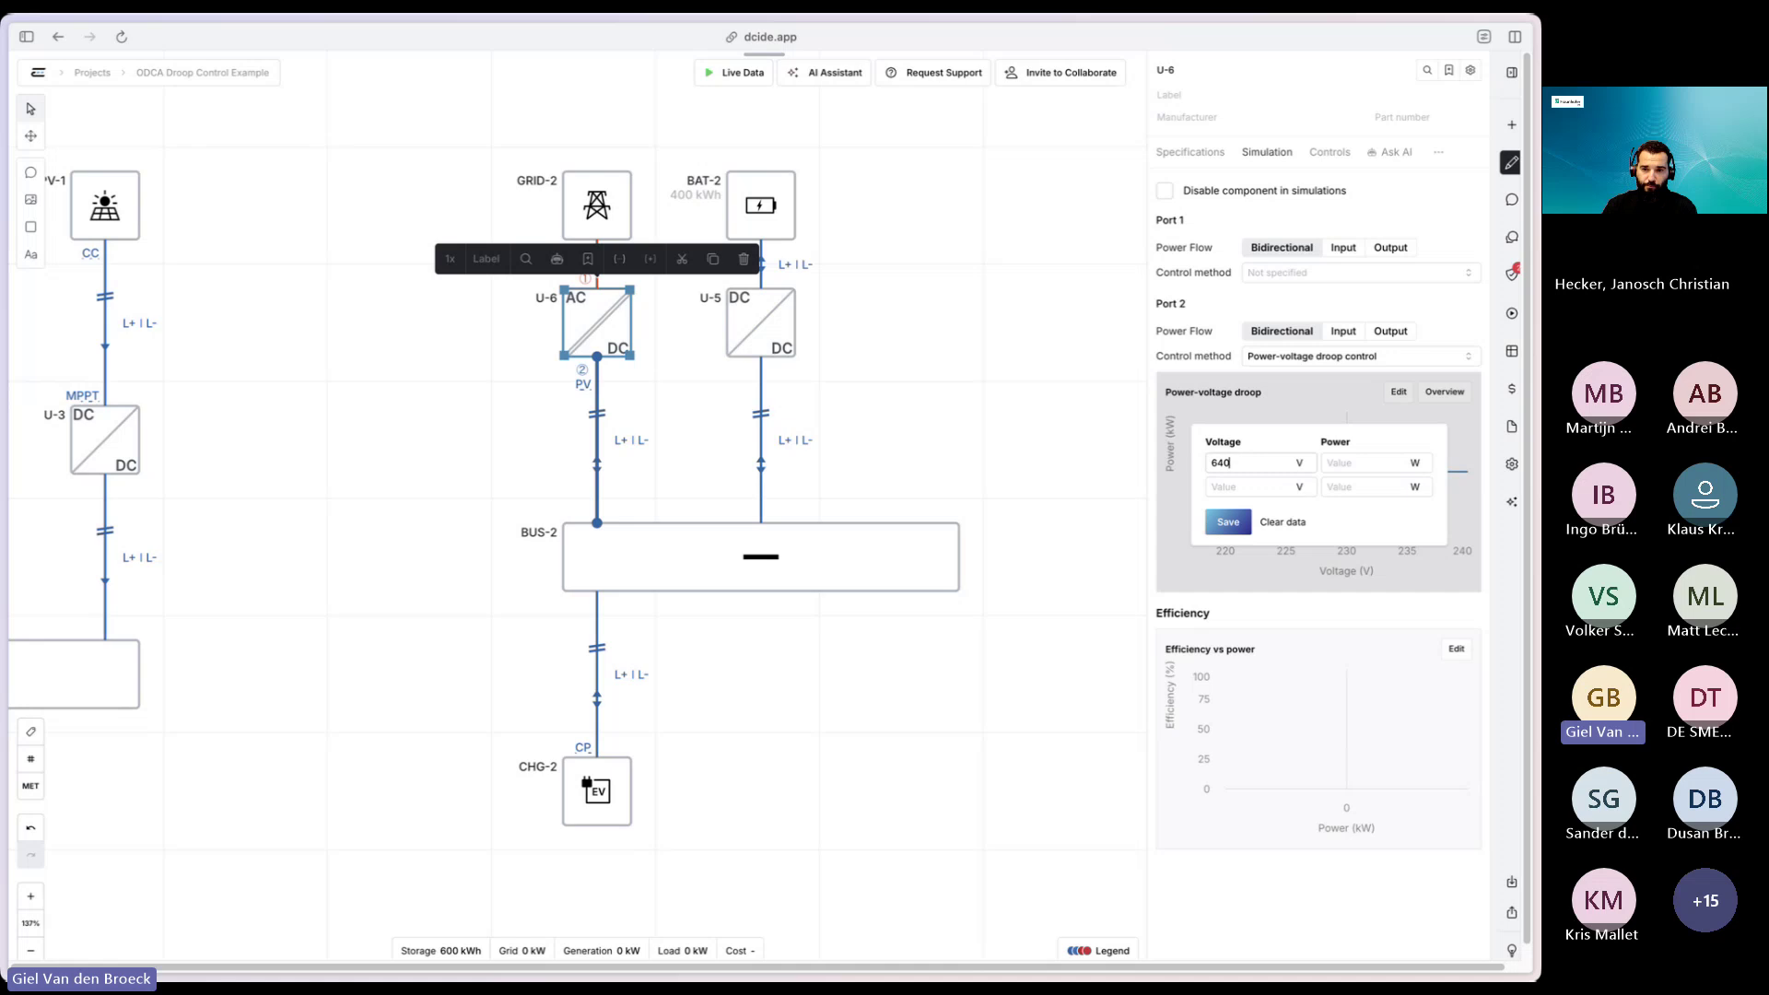
{"action": "key", "text": "Tab"}
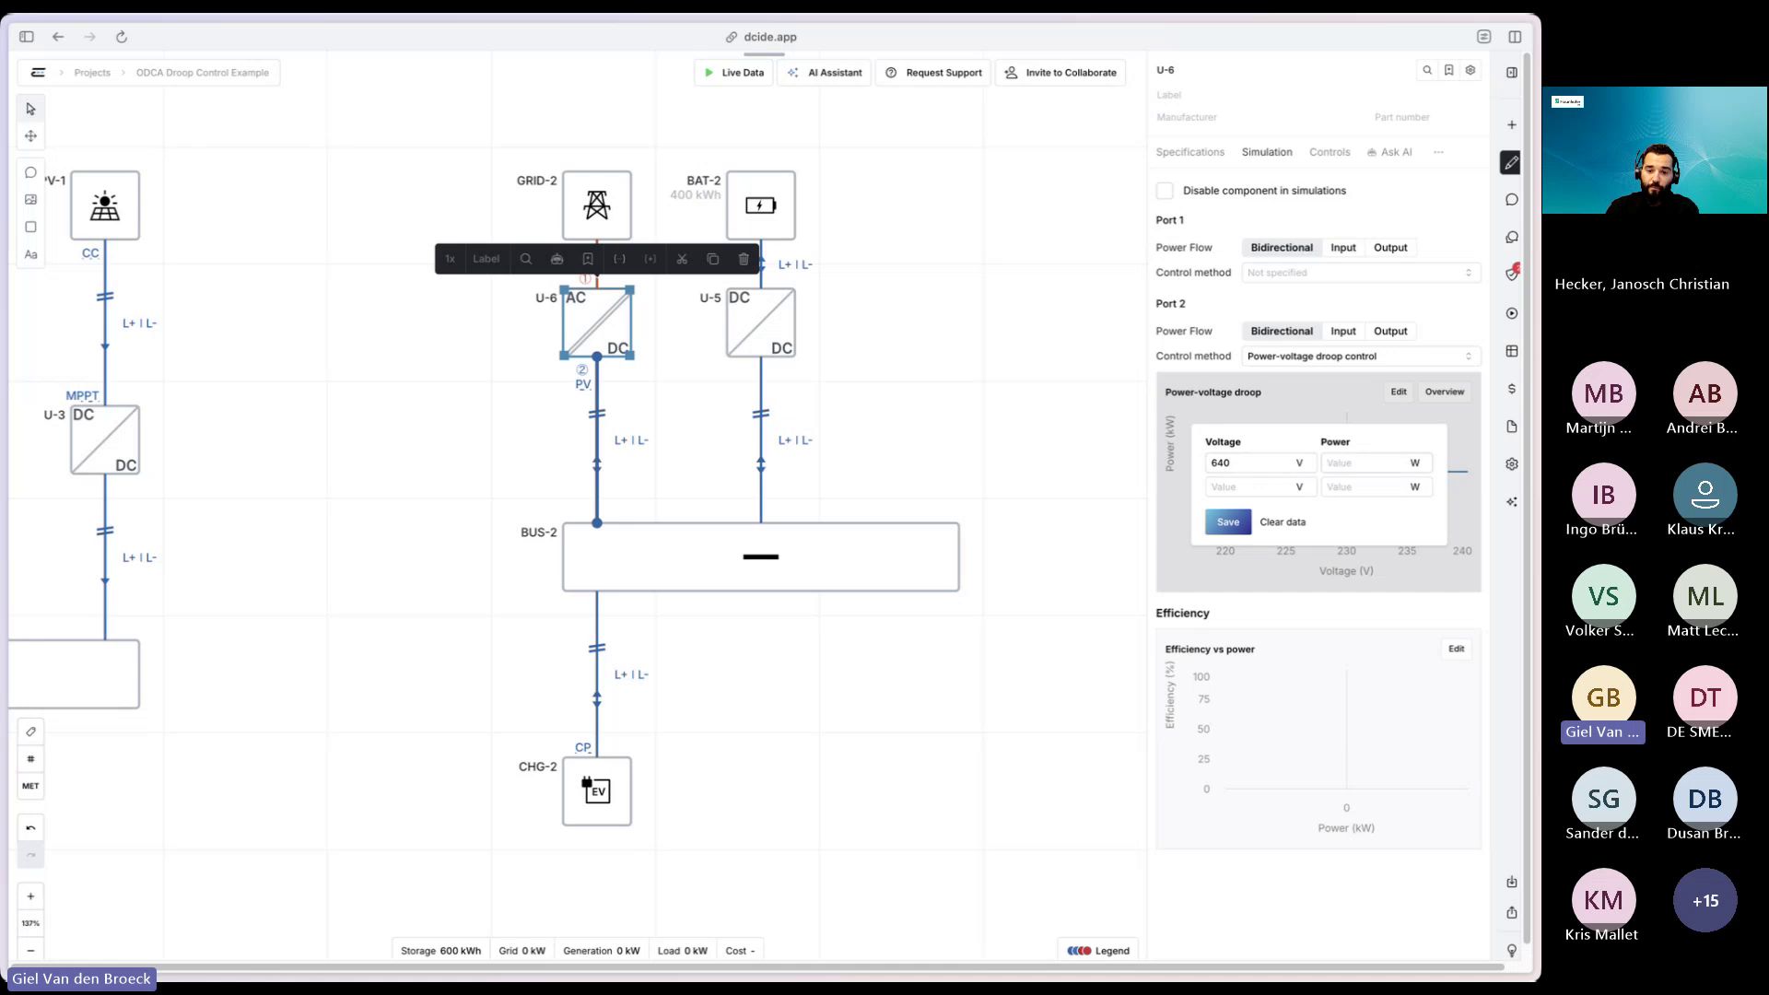
{"action": "left_click", "coordinate": [1416, 463]}
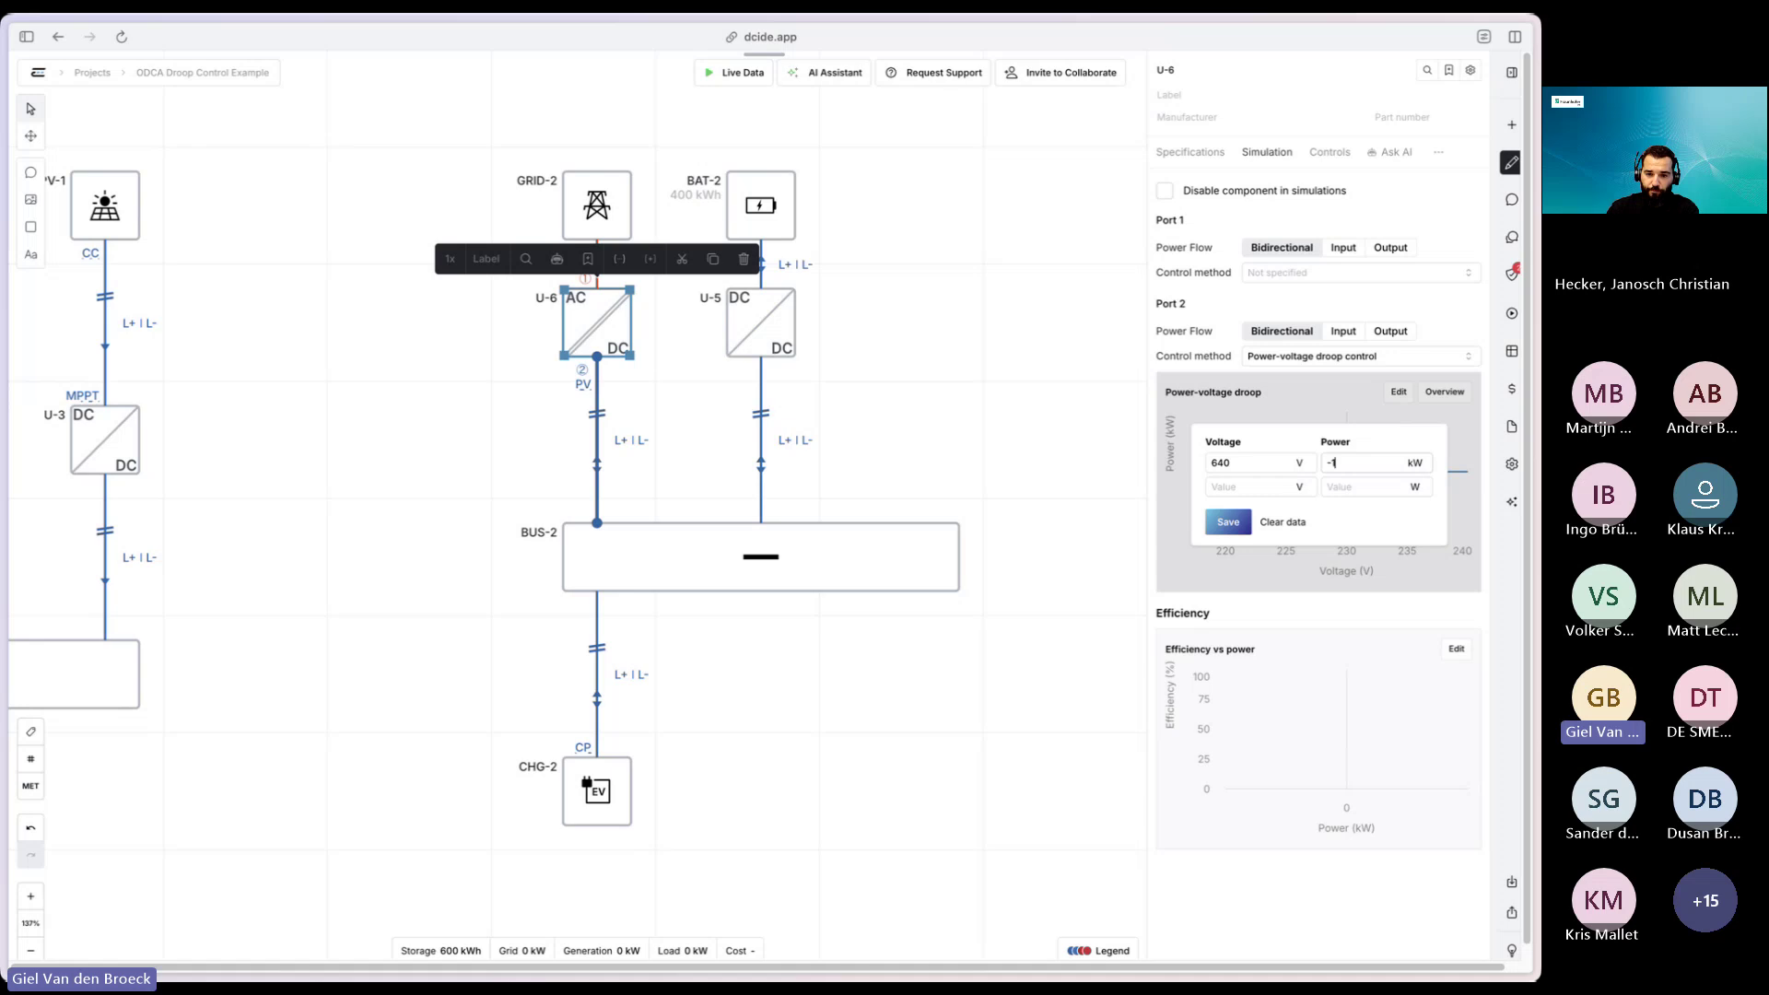
{"action": "left_click", "coordinate": [1252, 485]}
{"action": "type", "text": "760"}
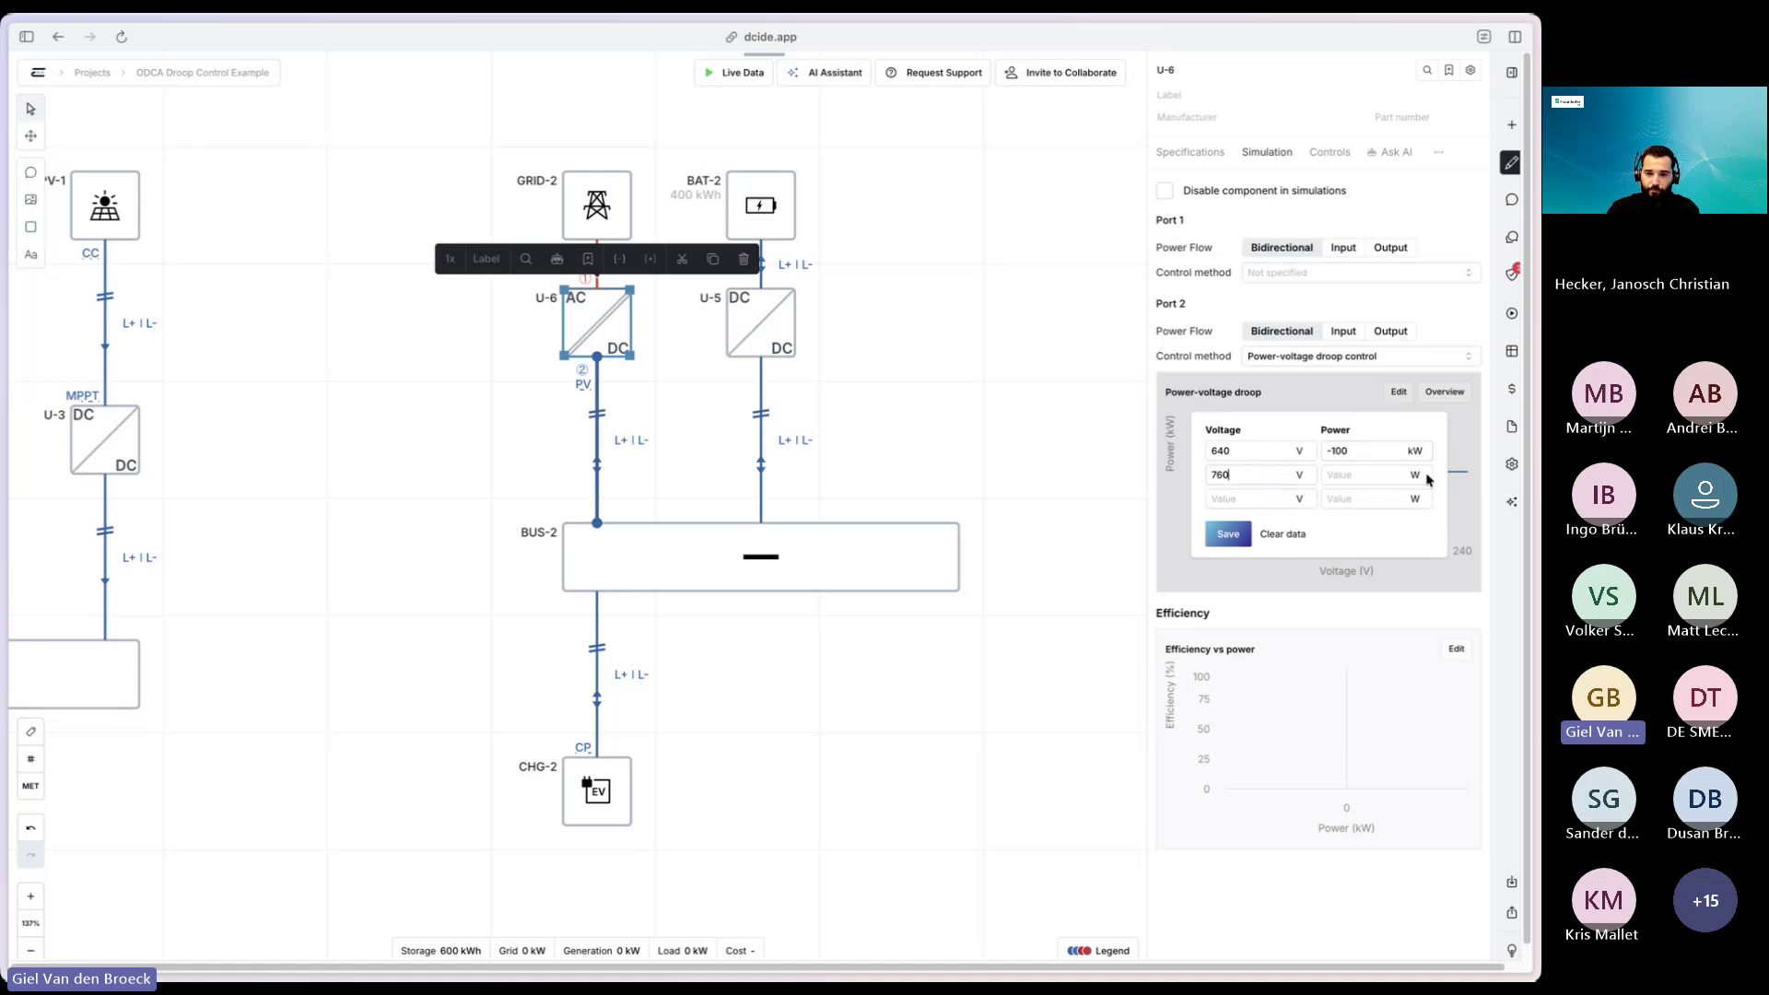
{"action": "left_click", "coordinate": [1357, 478]}
{"action": "type", "text": "100"}
{"action": "left_click", "coordinate": [1228, 533]}
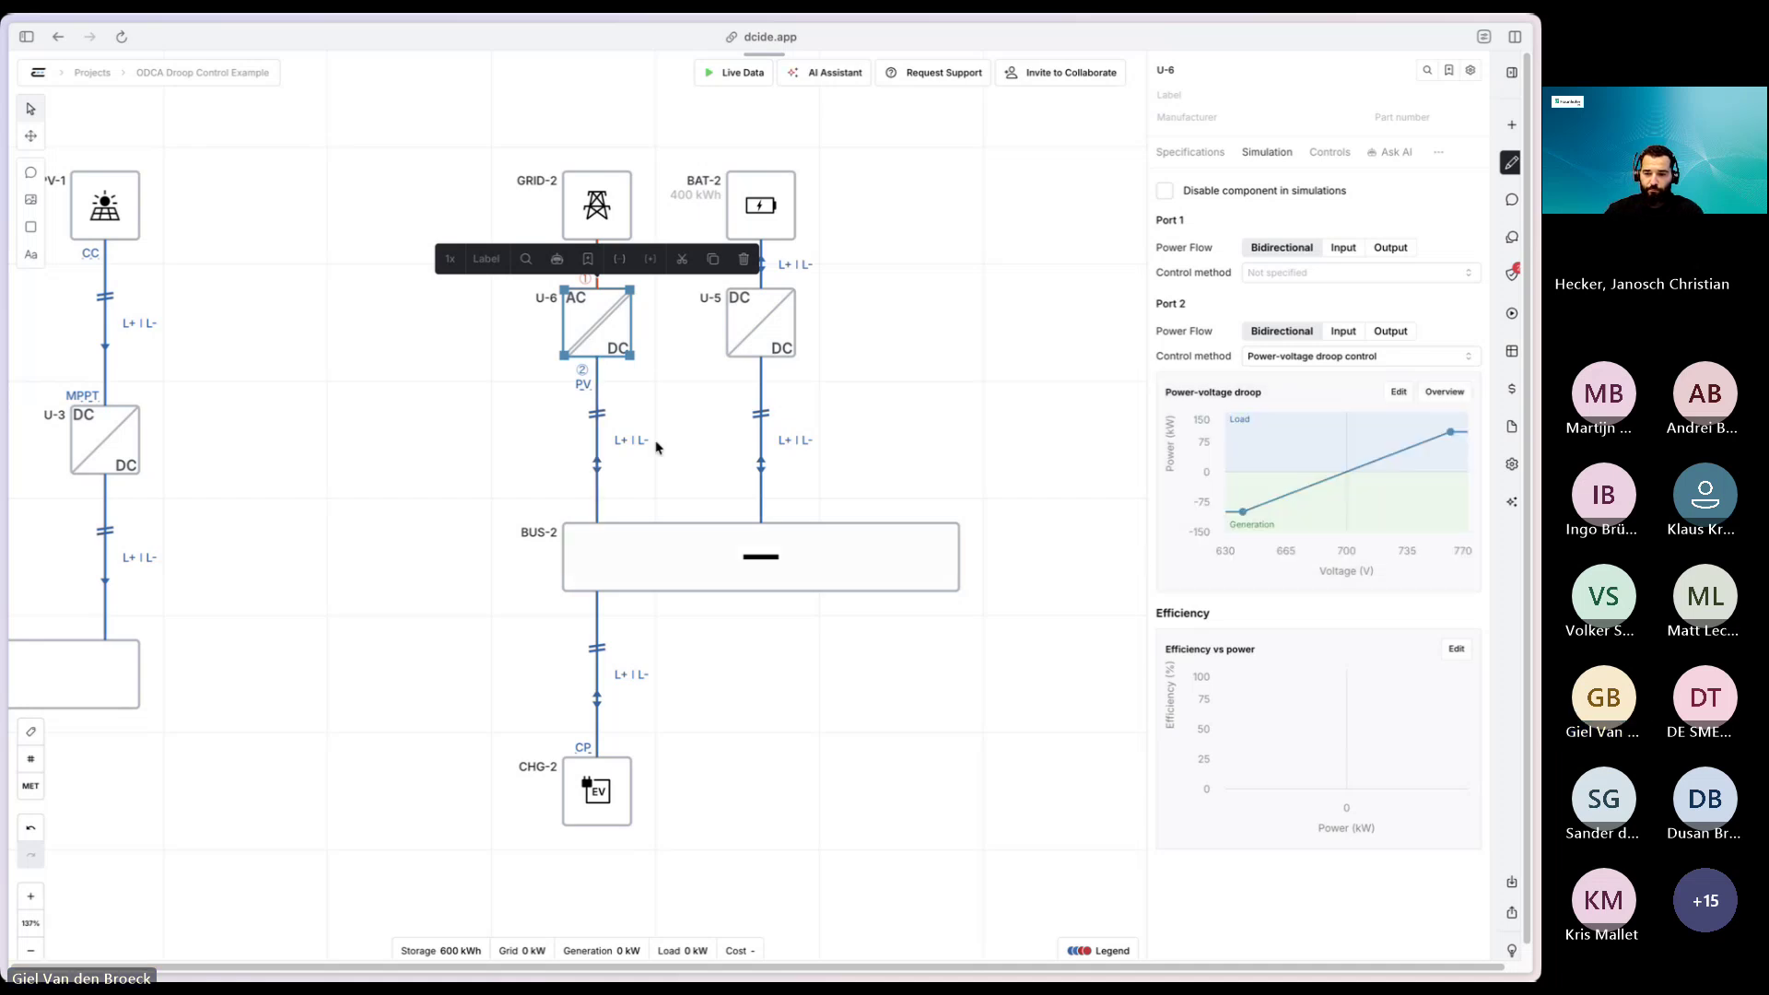
{"action": "left_click", "coordinate": [830, 345]}
{"action": "left_click", "coordinate": [774, 327]}
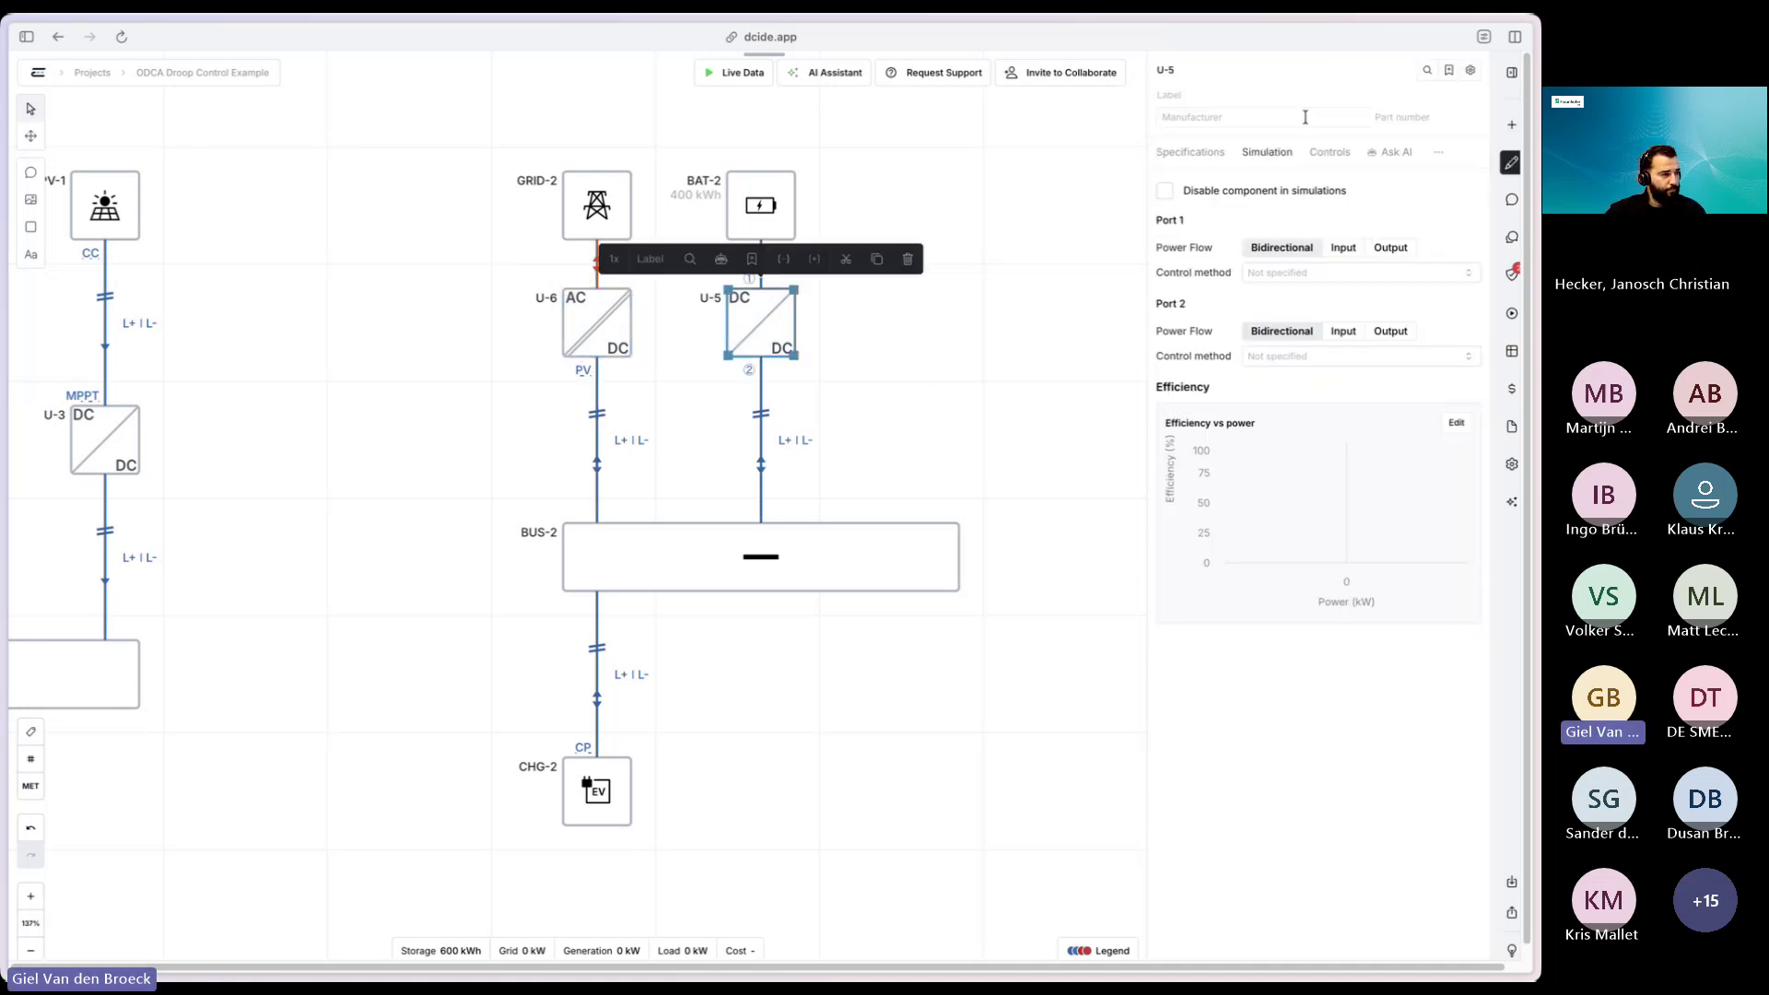
- Give U-5's Port 2 a power-voltage droop from -200 kW at 640 V to 200 kW at 760 V
{"action": "left_click", "coordinate": [1308, 357]}
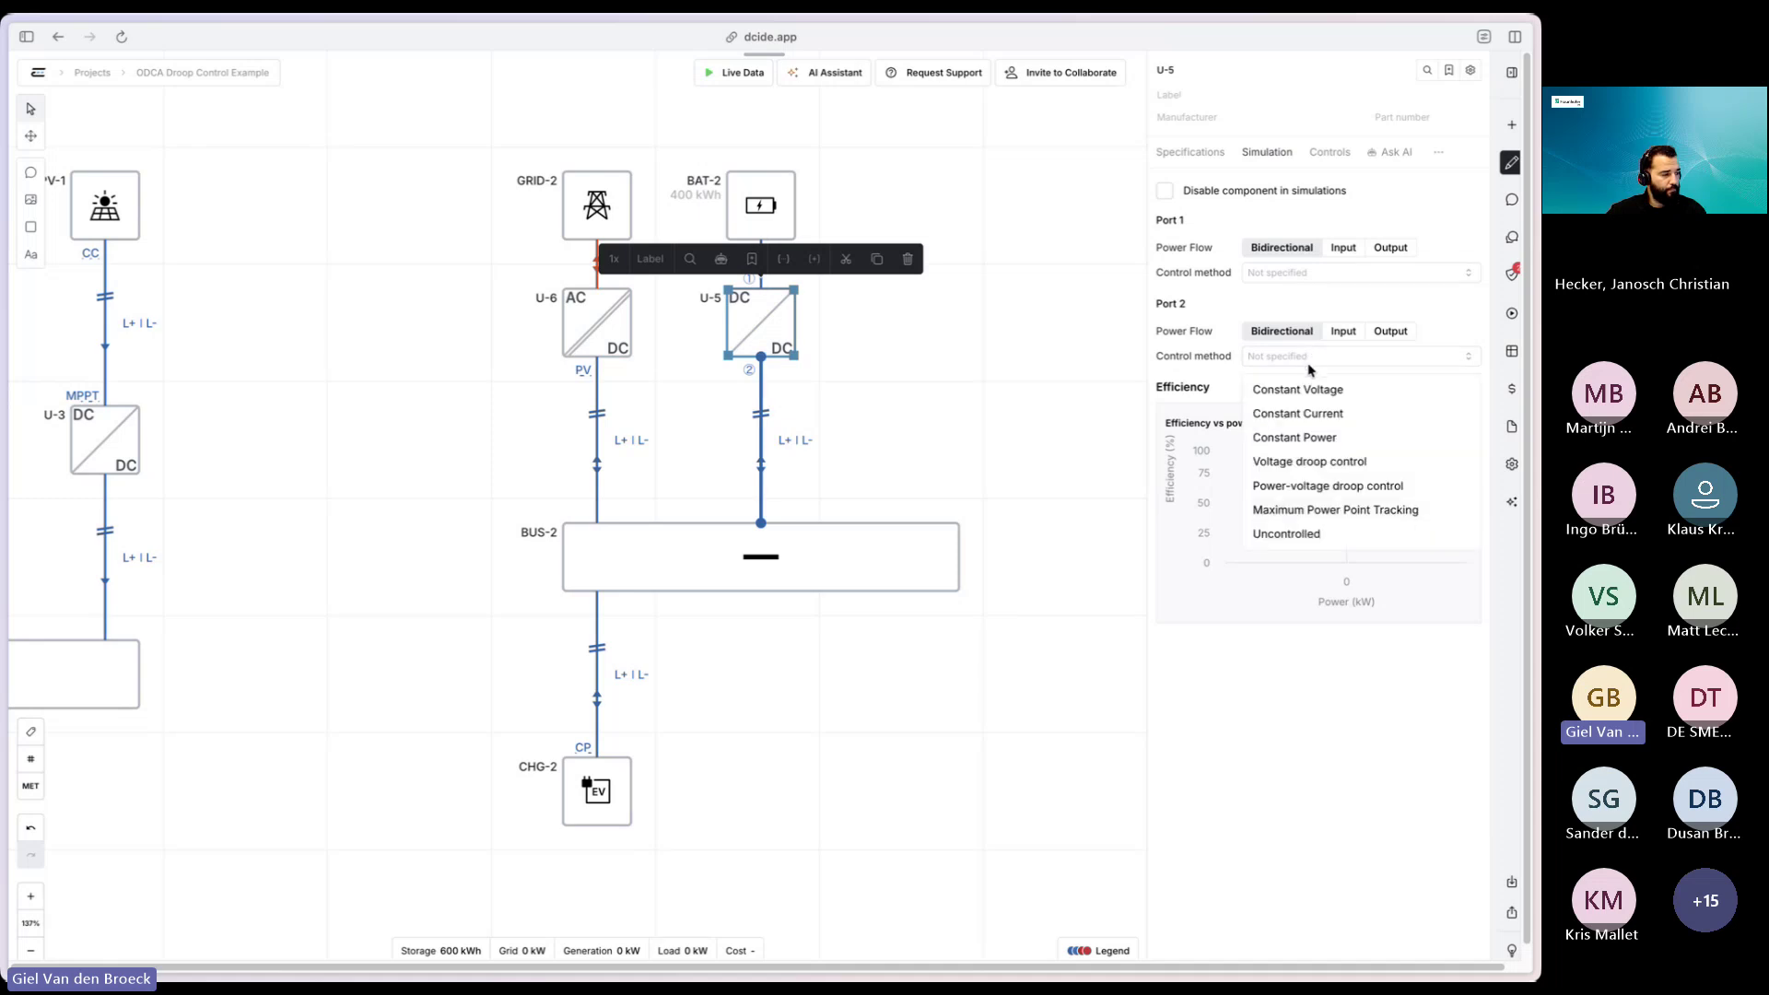
{"action": "left_click", "coordinate": [1367, 495]}
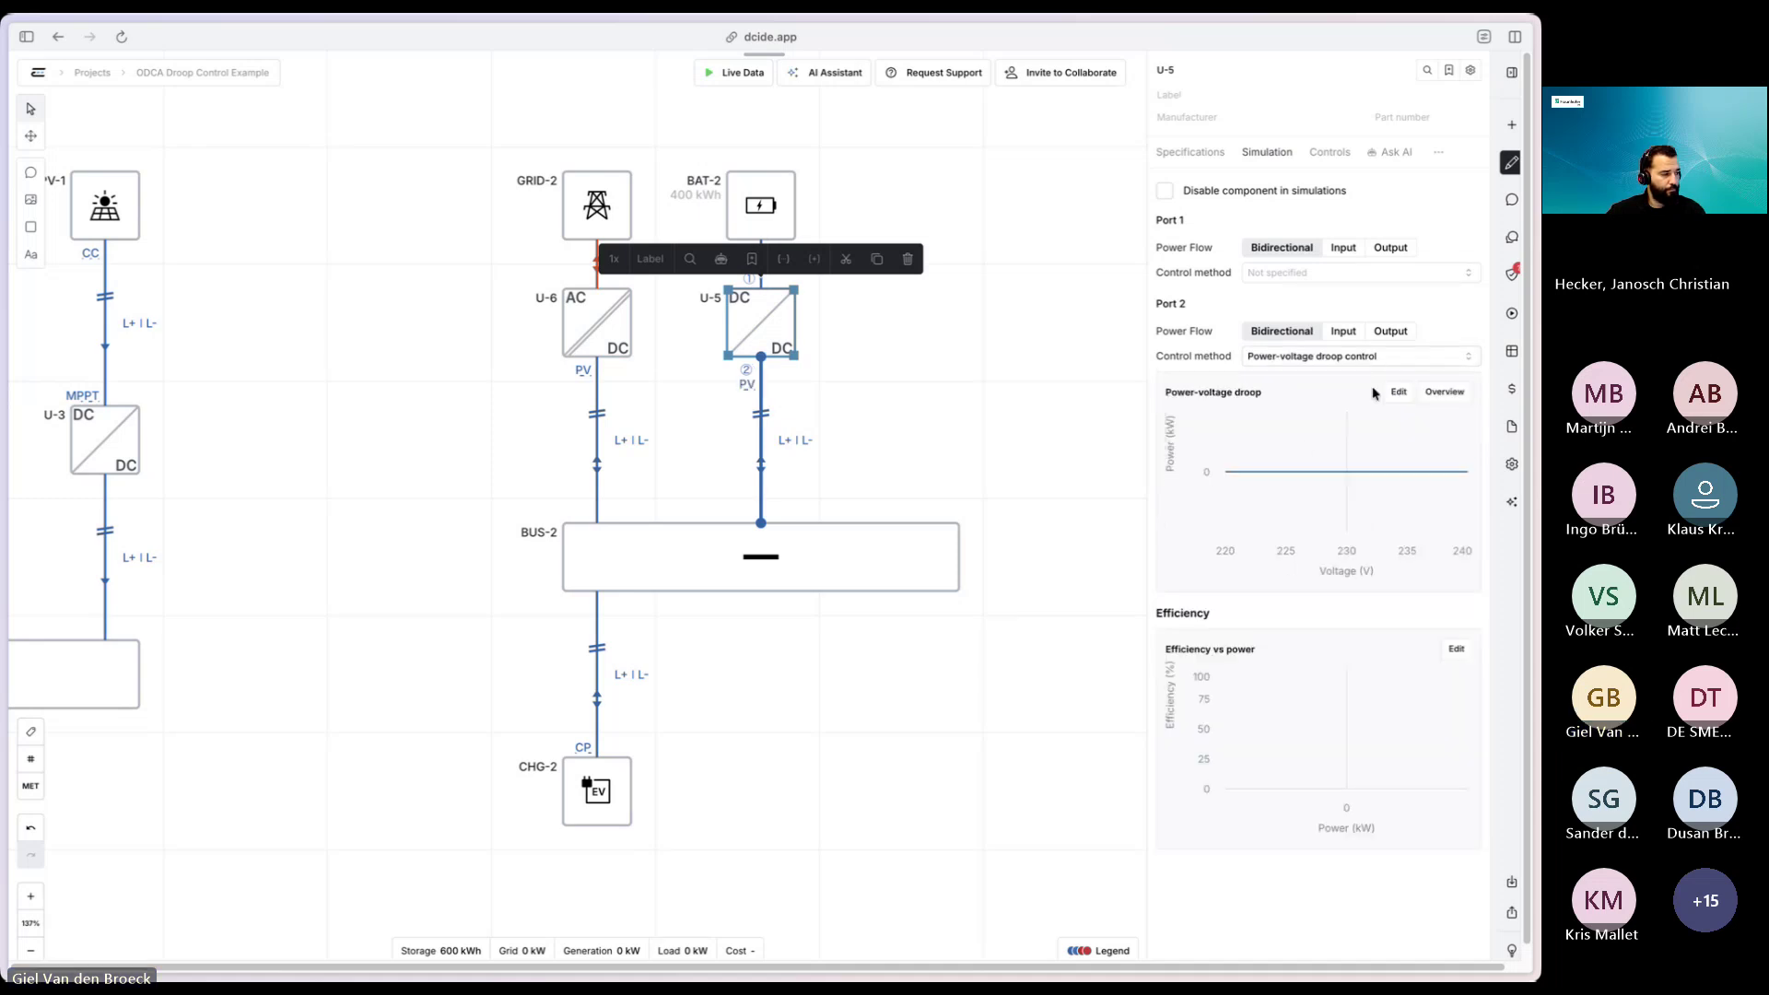
{"action": "left_click", "coordinate": [1397, 392]}
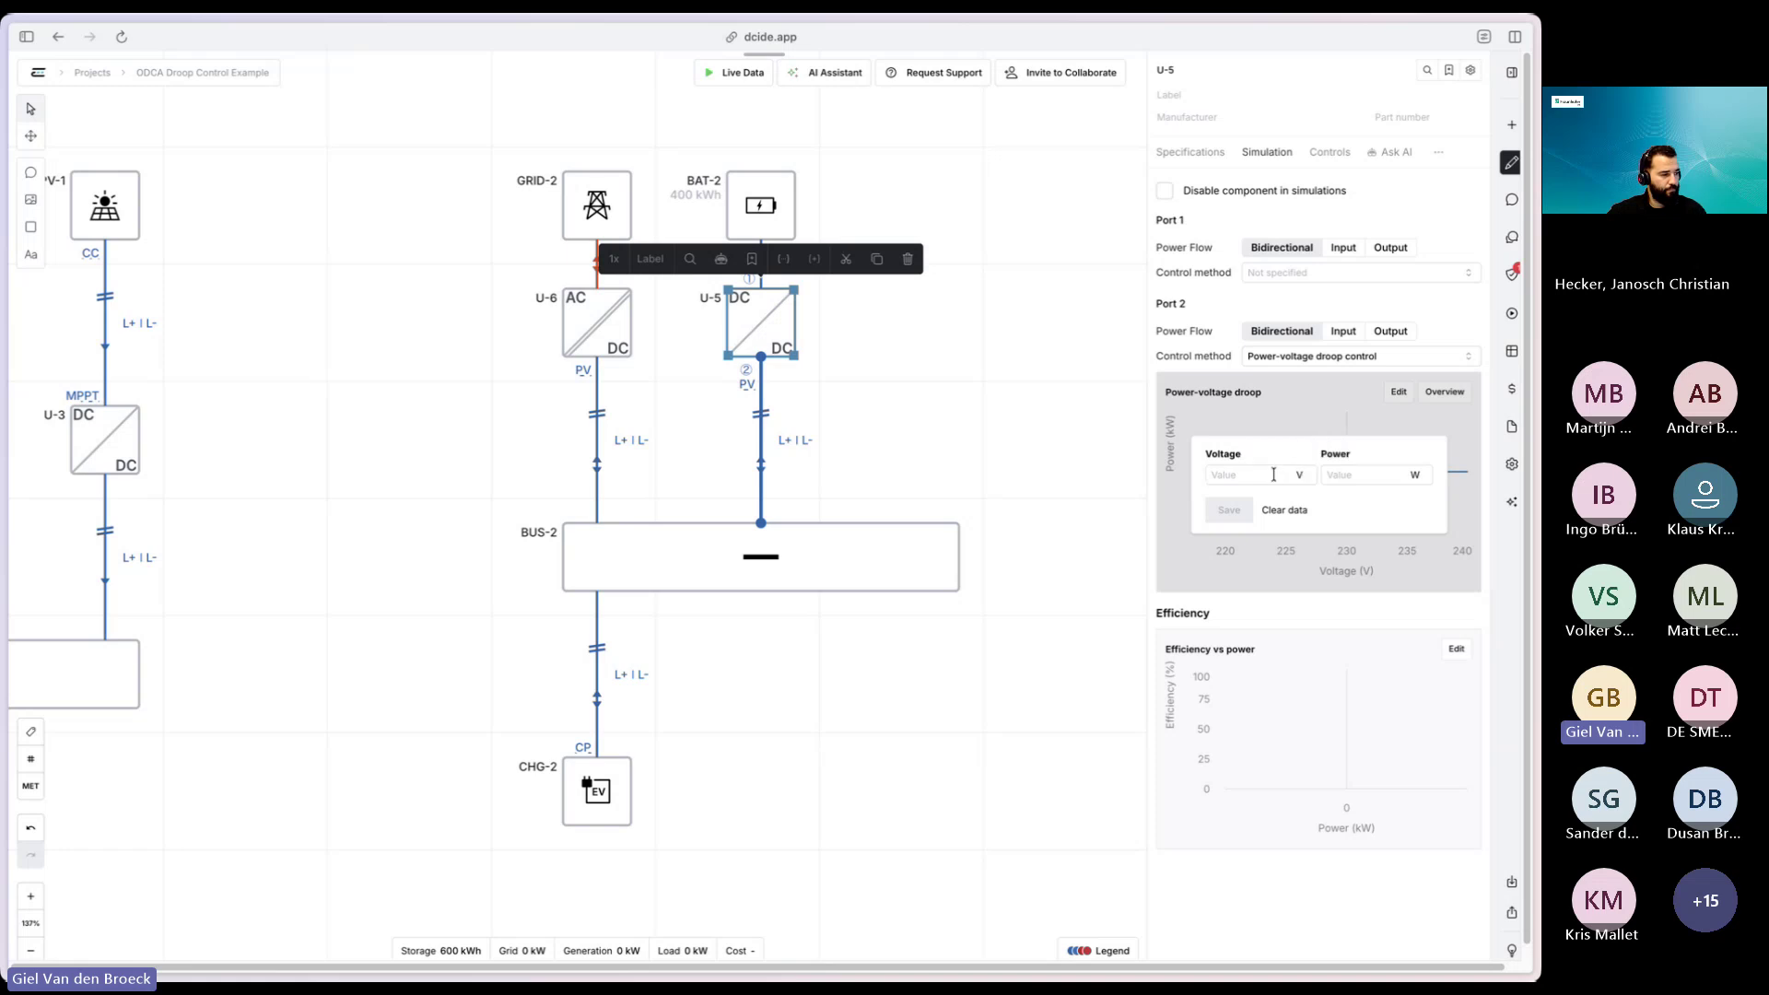
{"action": "type", "text": "640"}
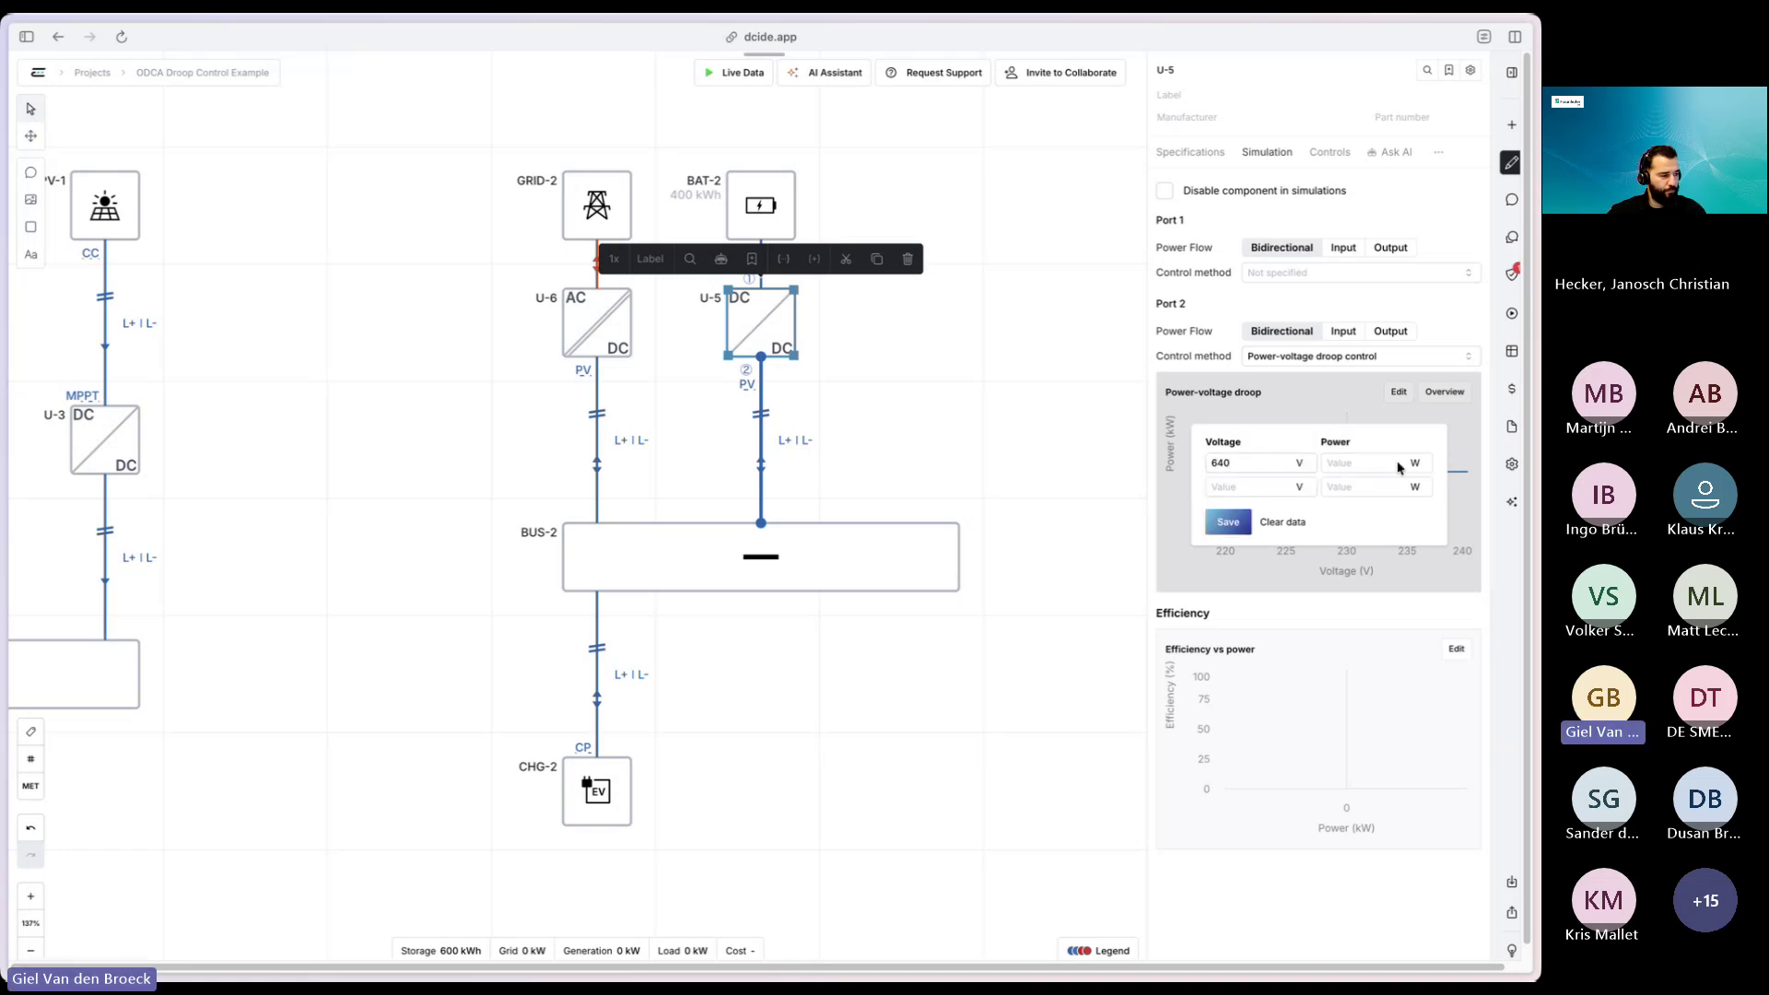
{"action": "left_click", "coordinate": [1416, 465]}
{"action": "left_click", "coordinate": [1360, 461]}
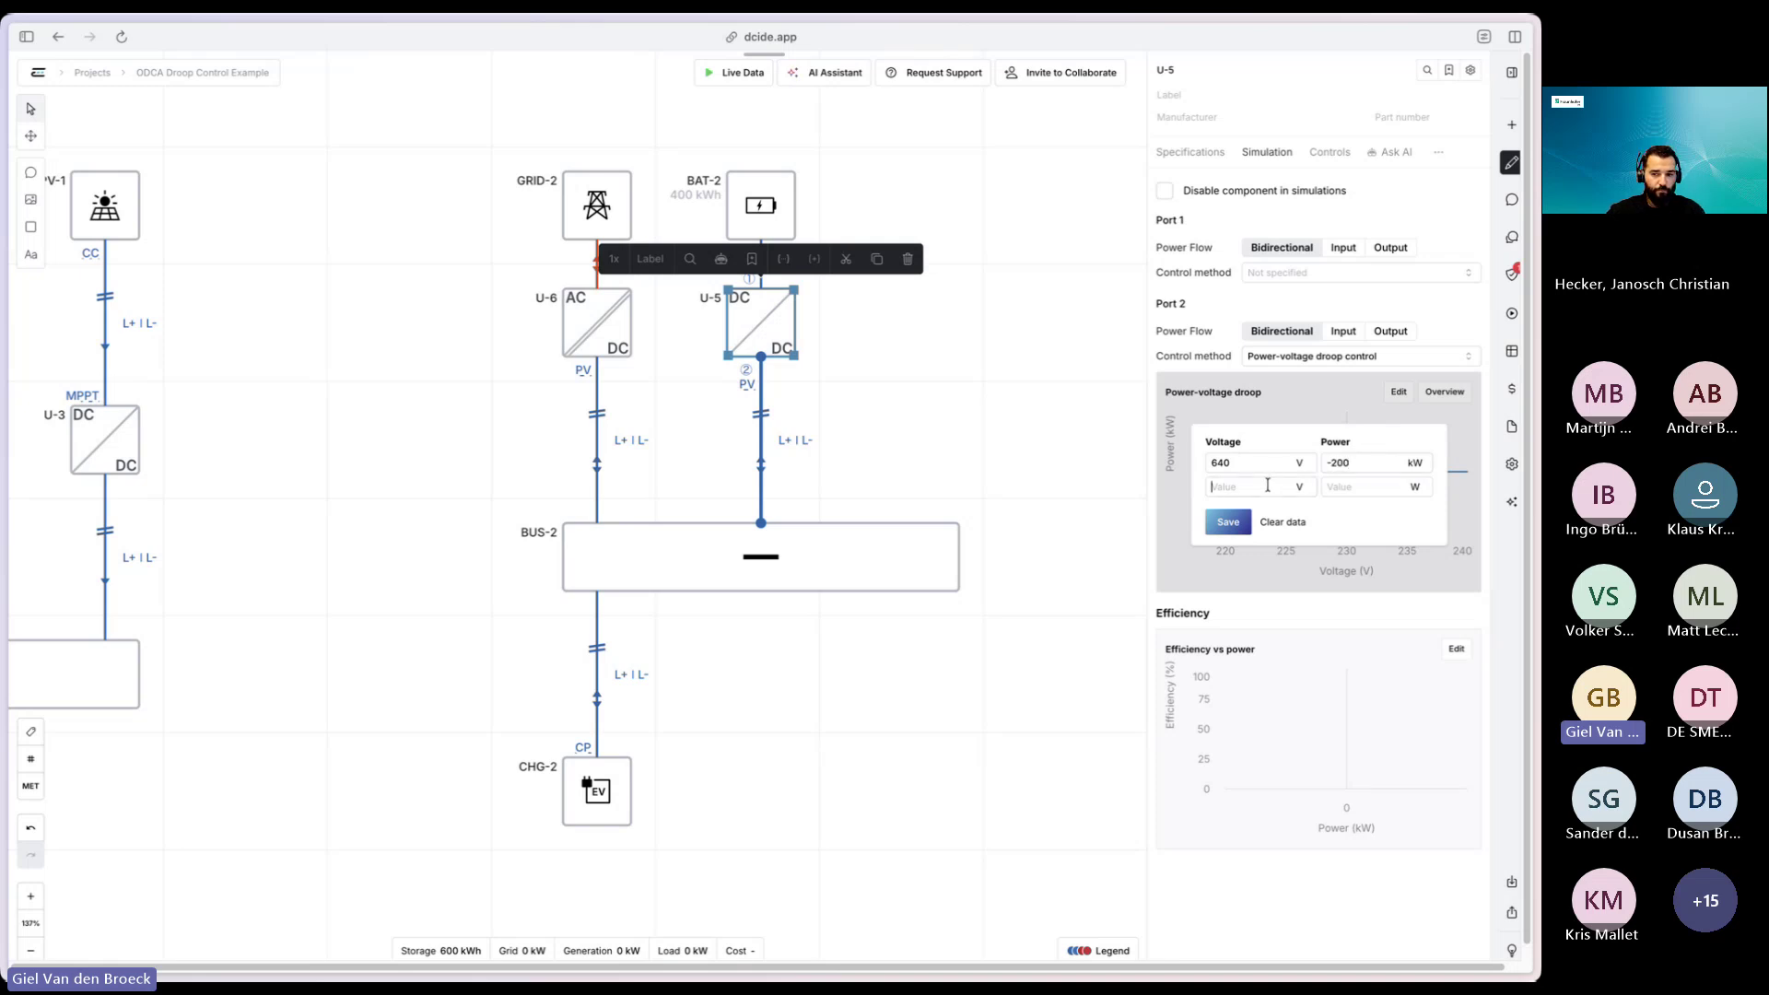
{"action": "left_click", "coordinate": [1268, 485]}
{"action": "type", "text": "760"}
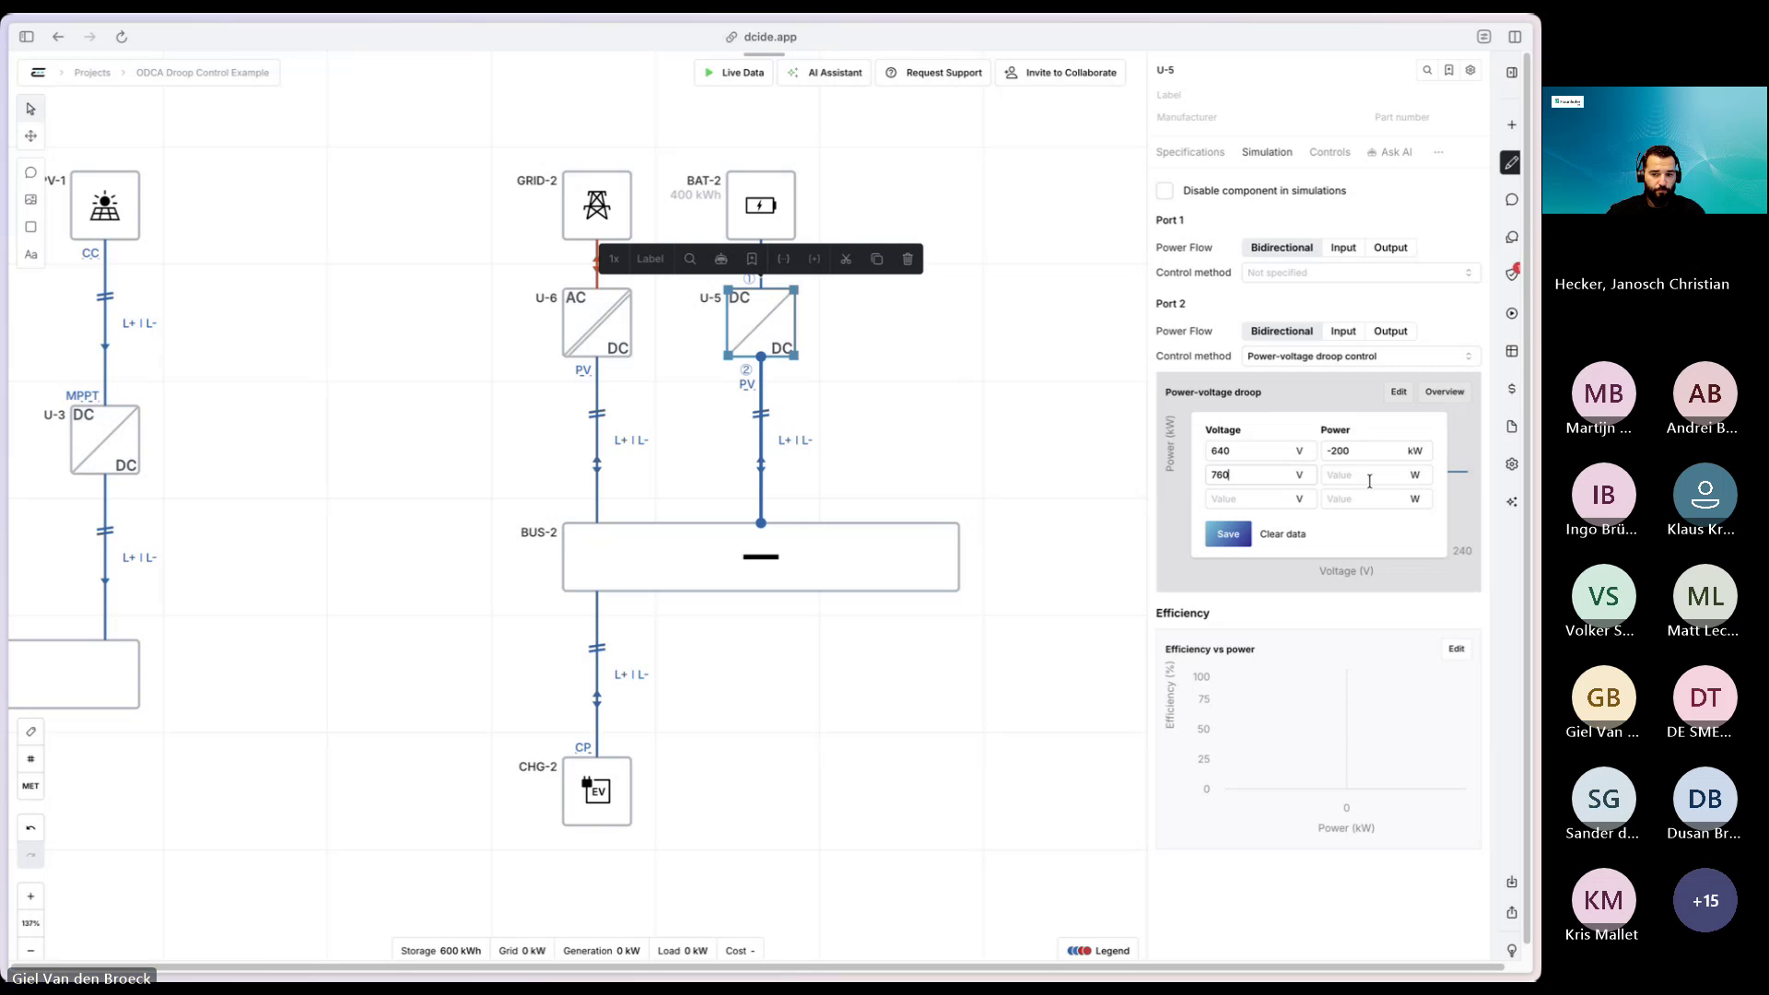
{"action": "left_click", "coordinate": [1415, 474]}
{"action": "left_click", "coordinate": [1346, 477]}
{"action": "type", "text": "200"}
{"action": "left_click", "coordinate": [1233, 540]}
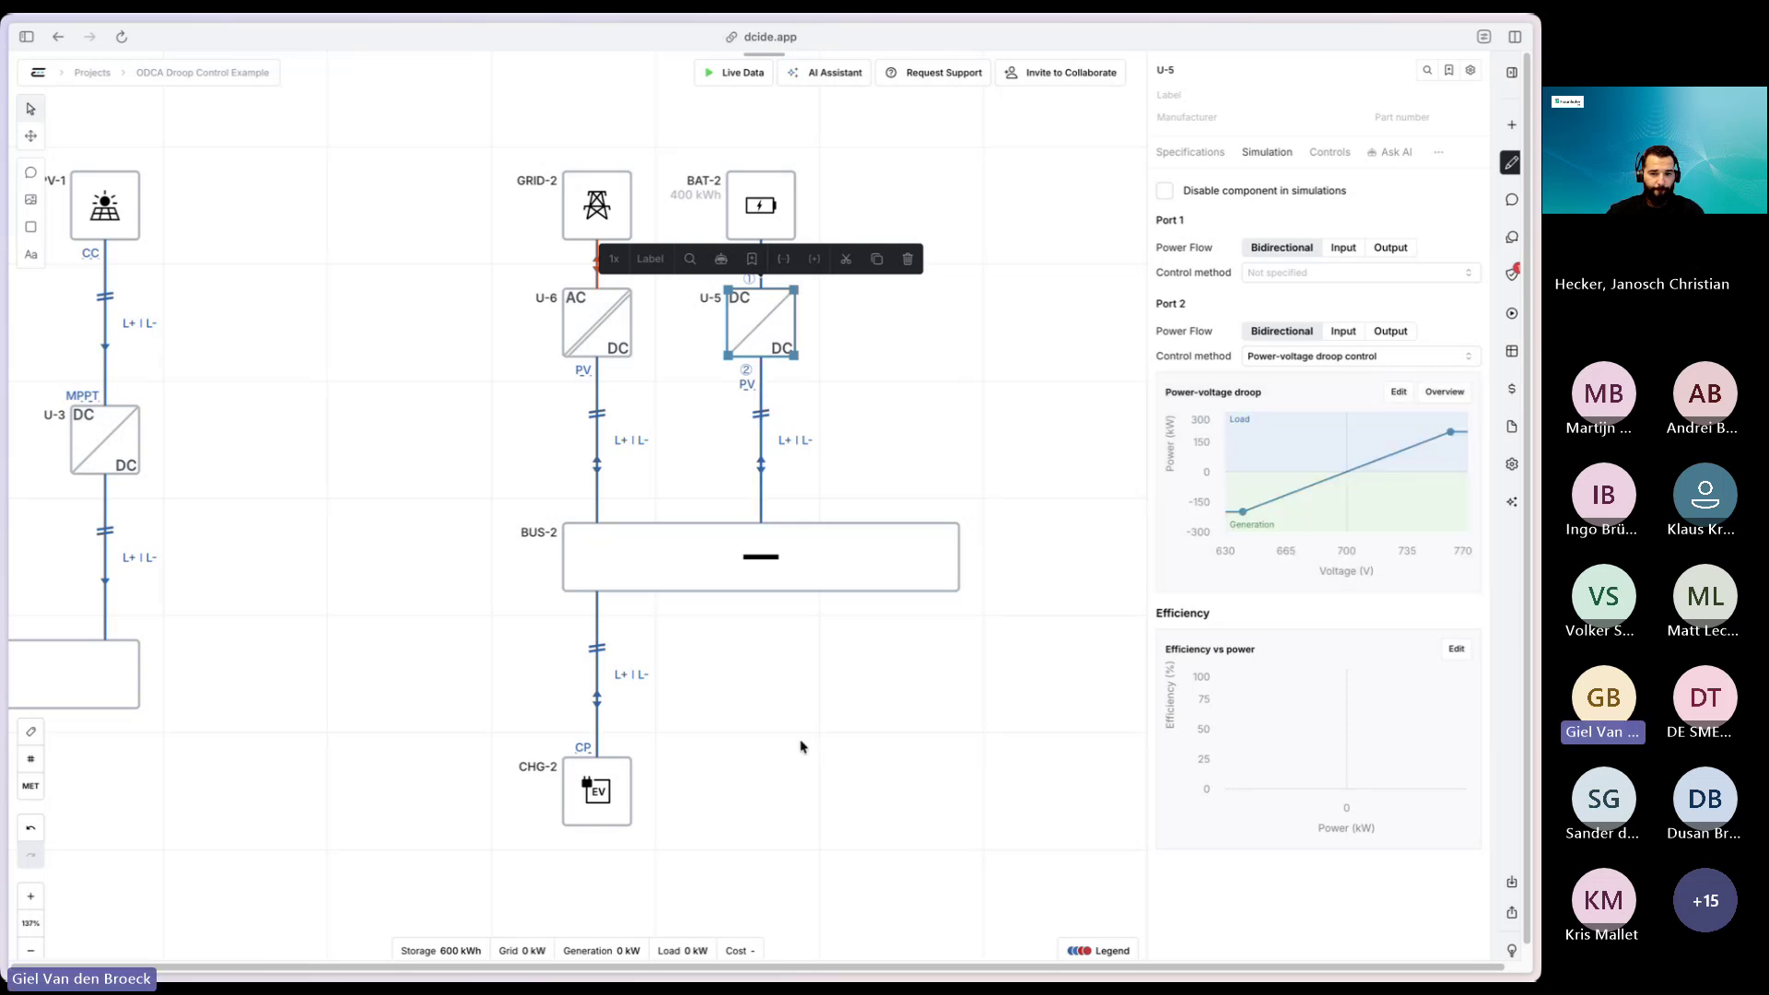
- Check the EV charger CHG-2's load and bring up the simulations list
{"action": "left_click", "coordinate": [797, 712]}
{"action": "left_click", "coordinate": [592, 790]}
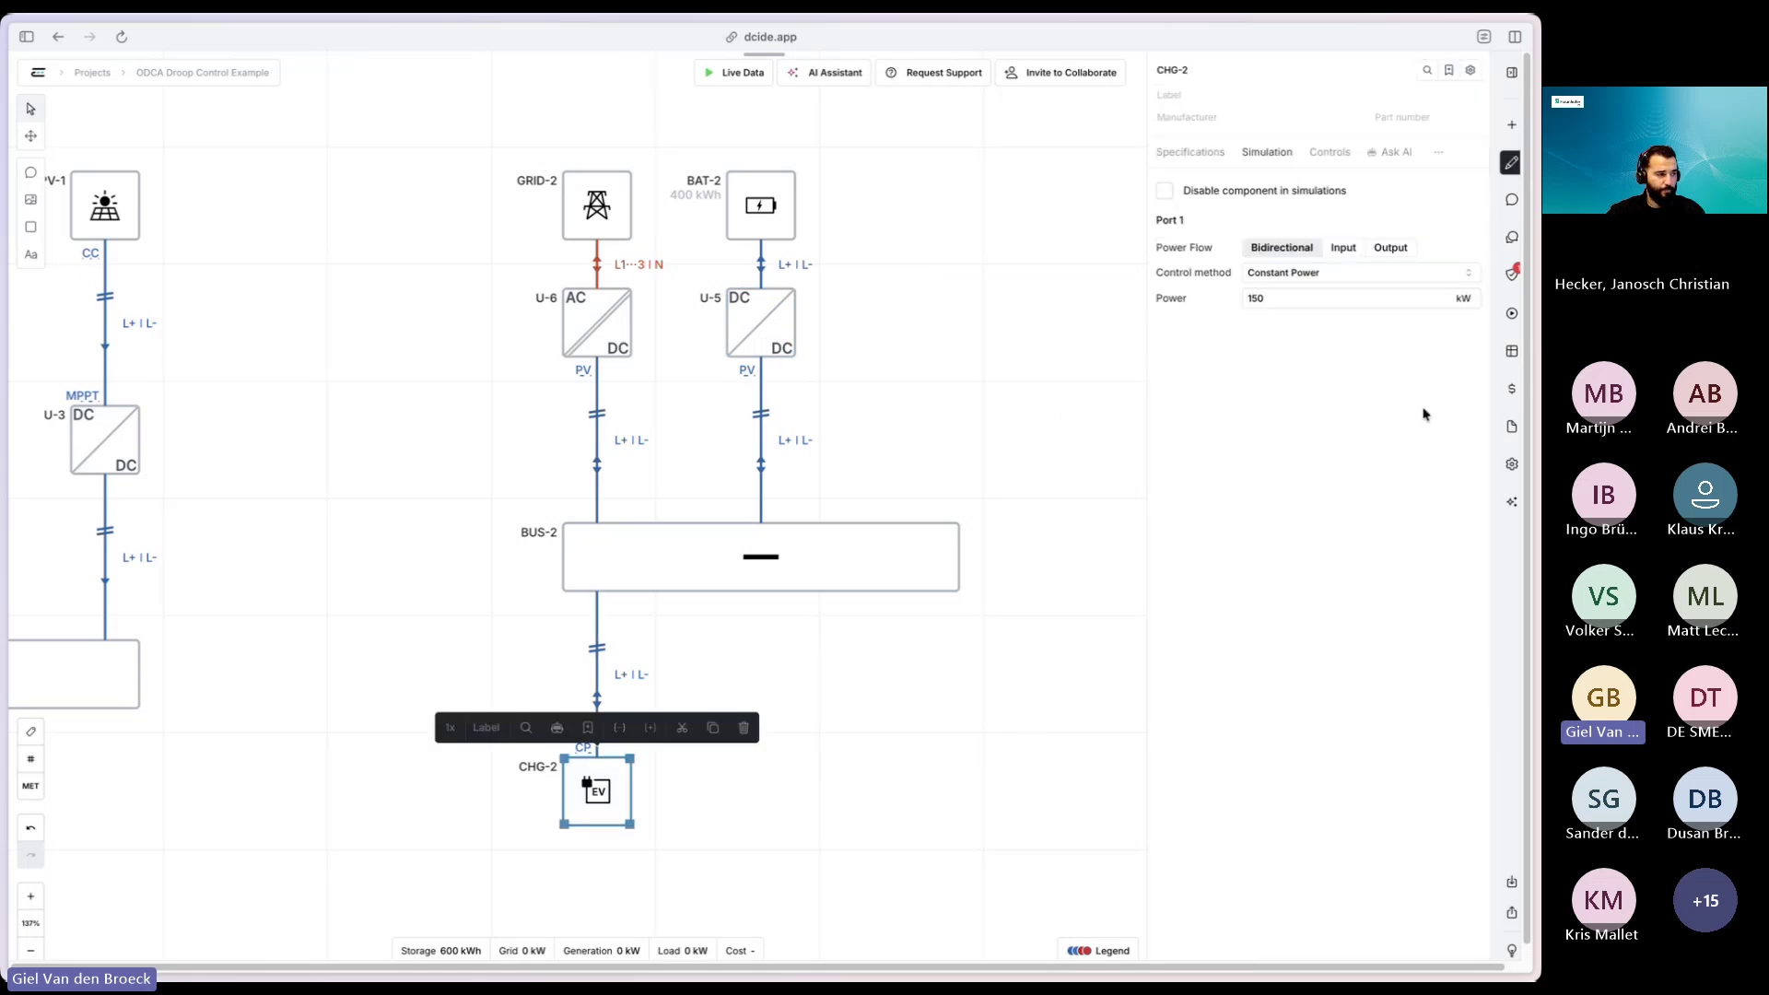
{"action": "left_click", "coordinate": [1109, 378]}
{"action": "left_click", "coordinate": [1511, 313]}
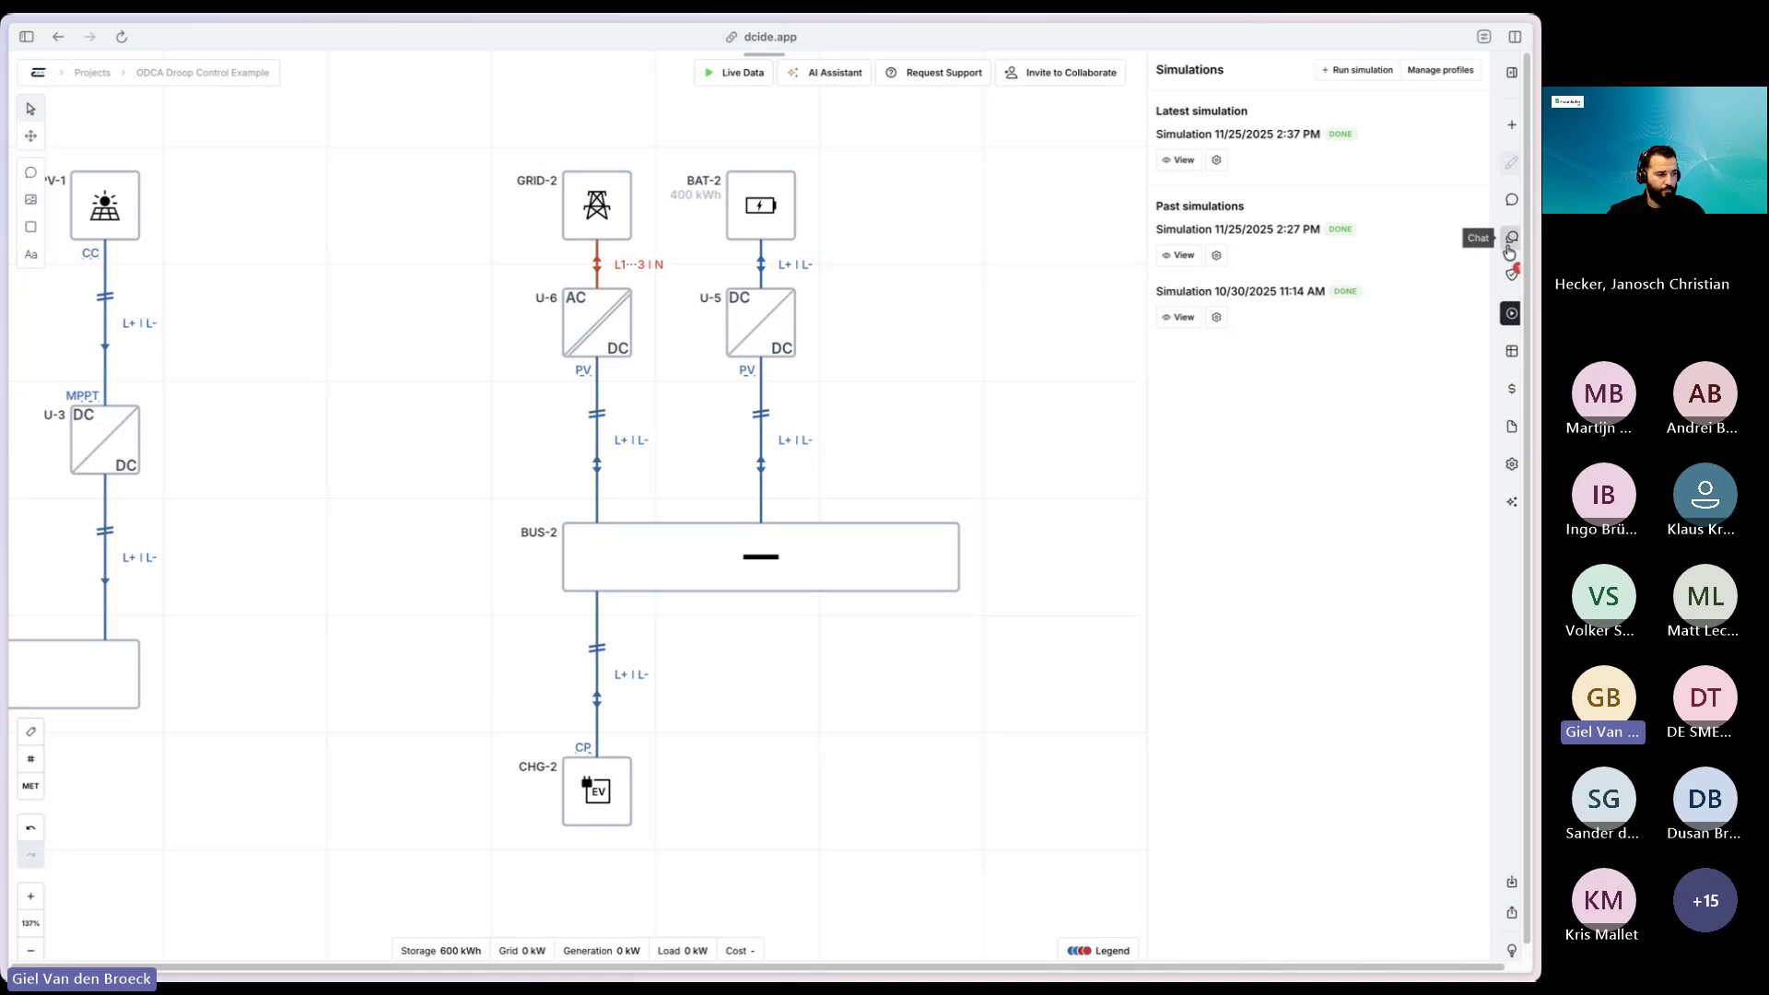
- Quick-fix GRID-2 from the validation list with the 400 V three-phase preset (360–440 V)
{"action": "left_click", "coordinate": [1508, 279]}
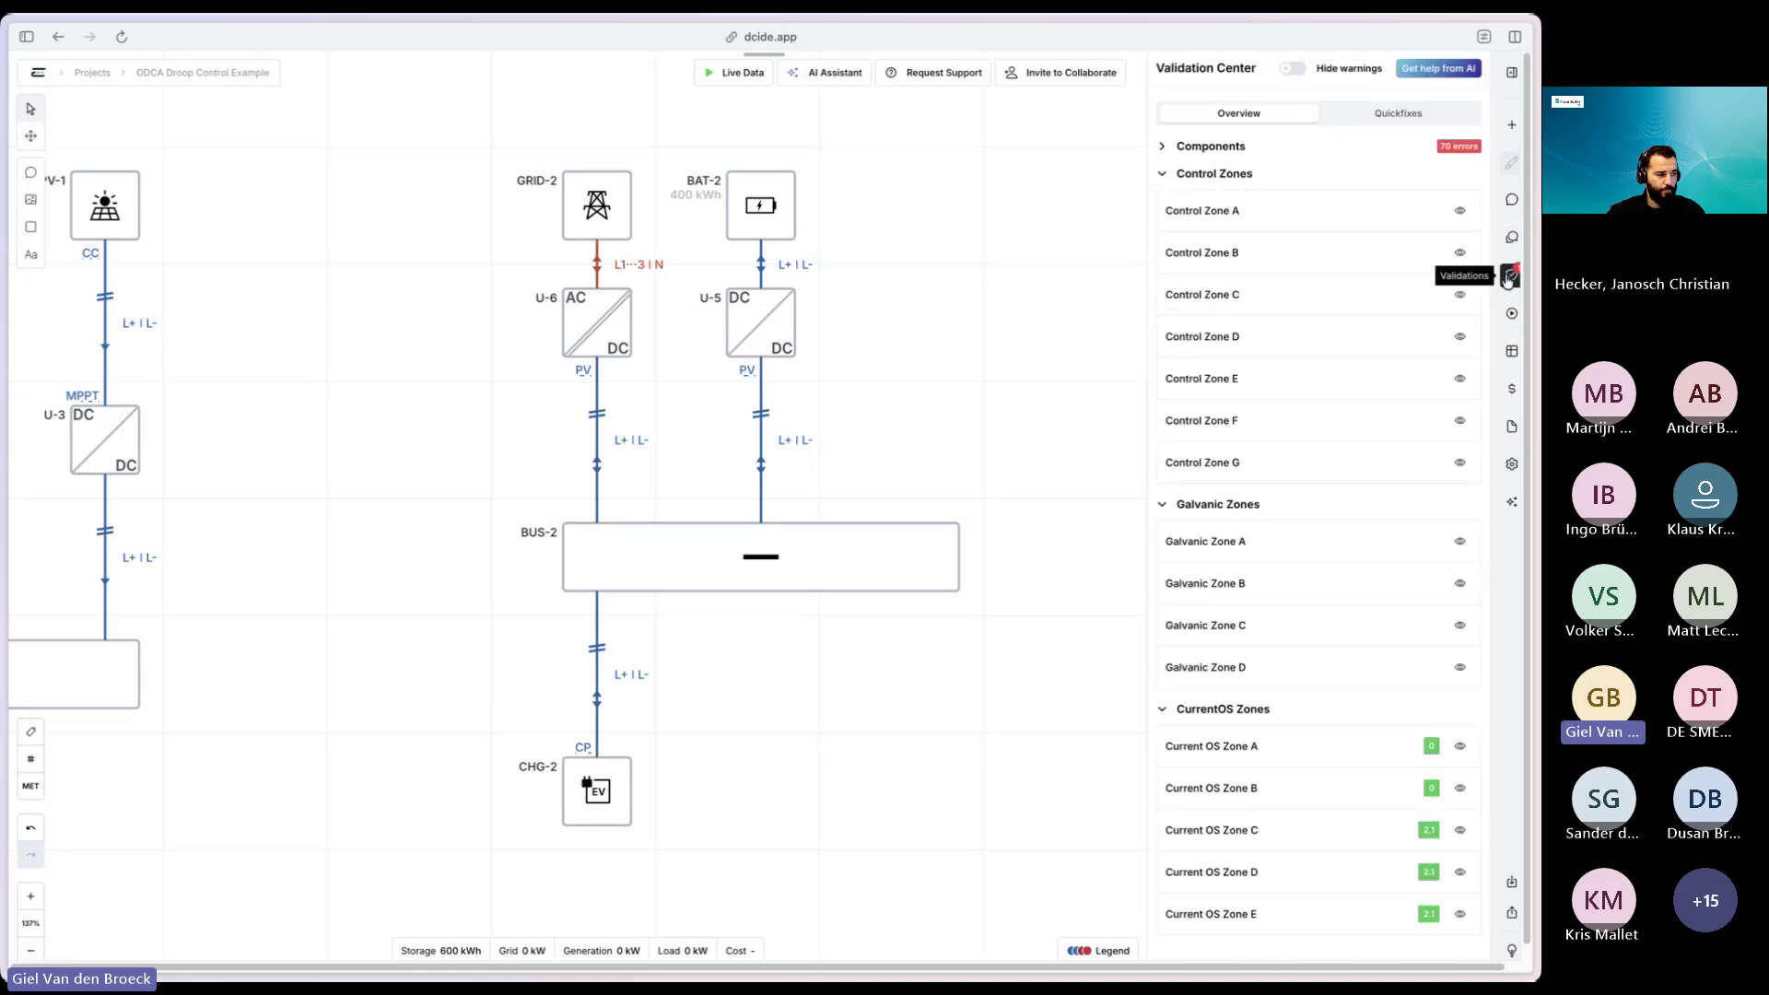
{"action": "left_click", "coordinate": [1164, 174]}
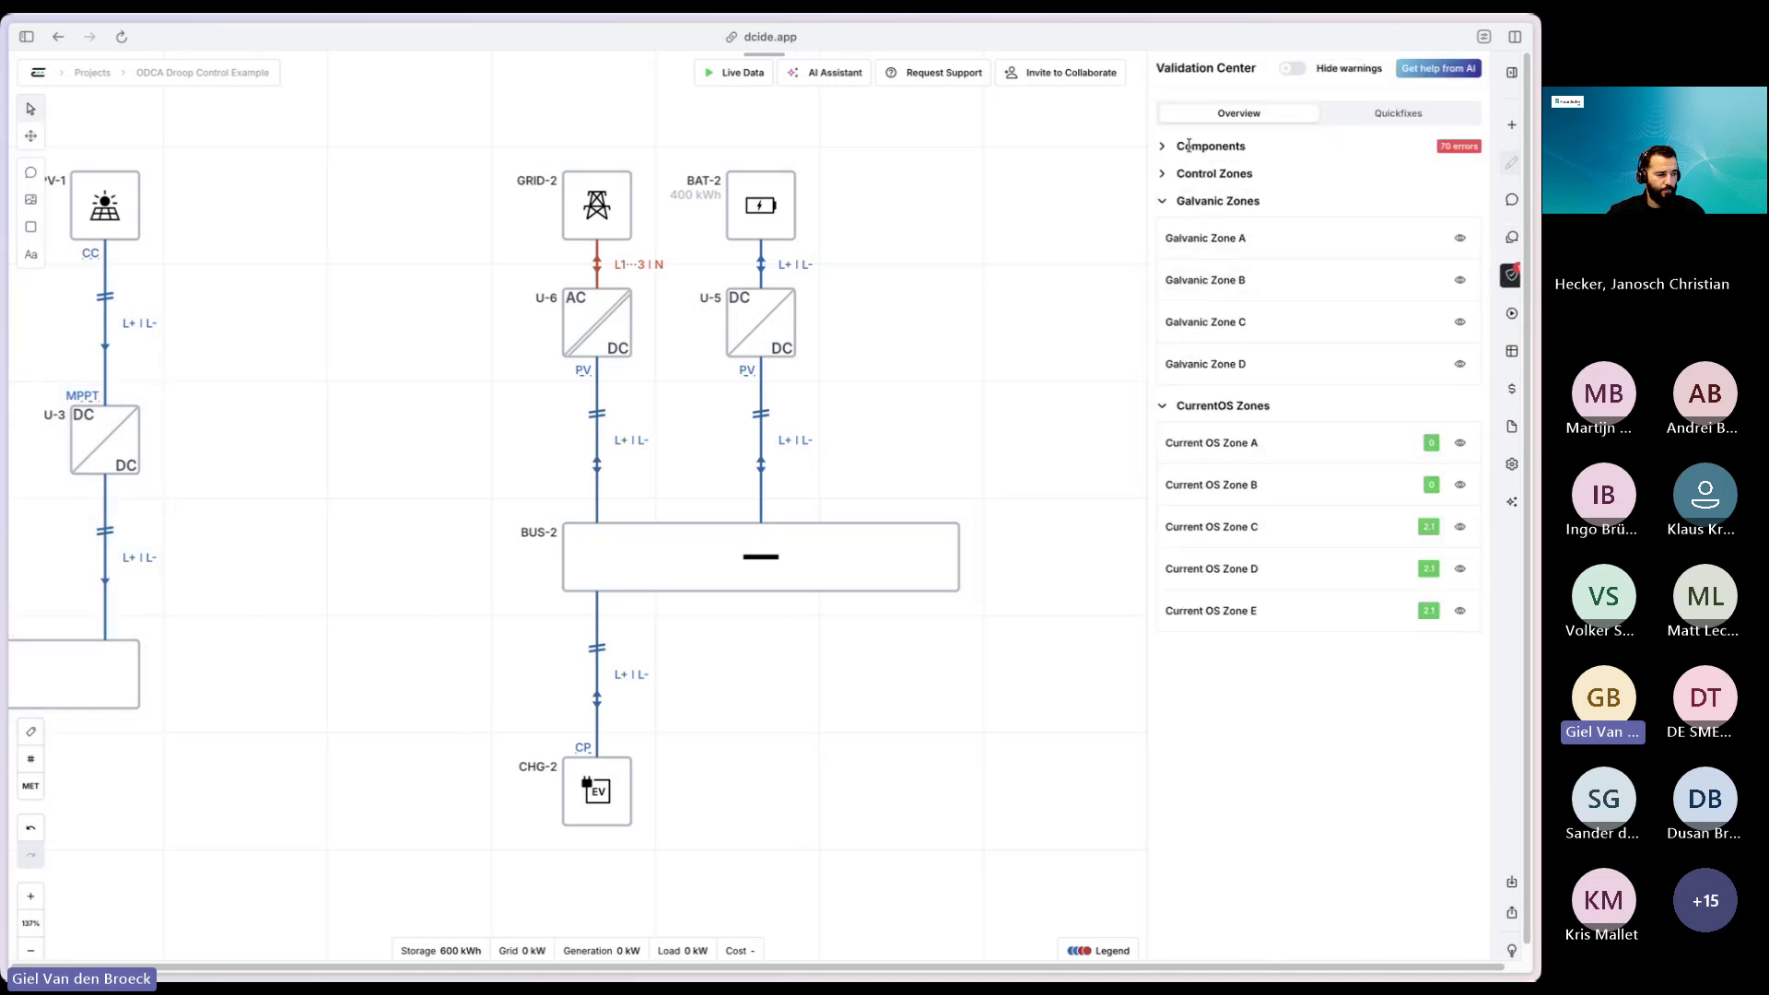
{"action": "left_click", "coordinate": [1193, 144]}
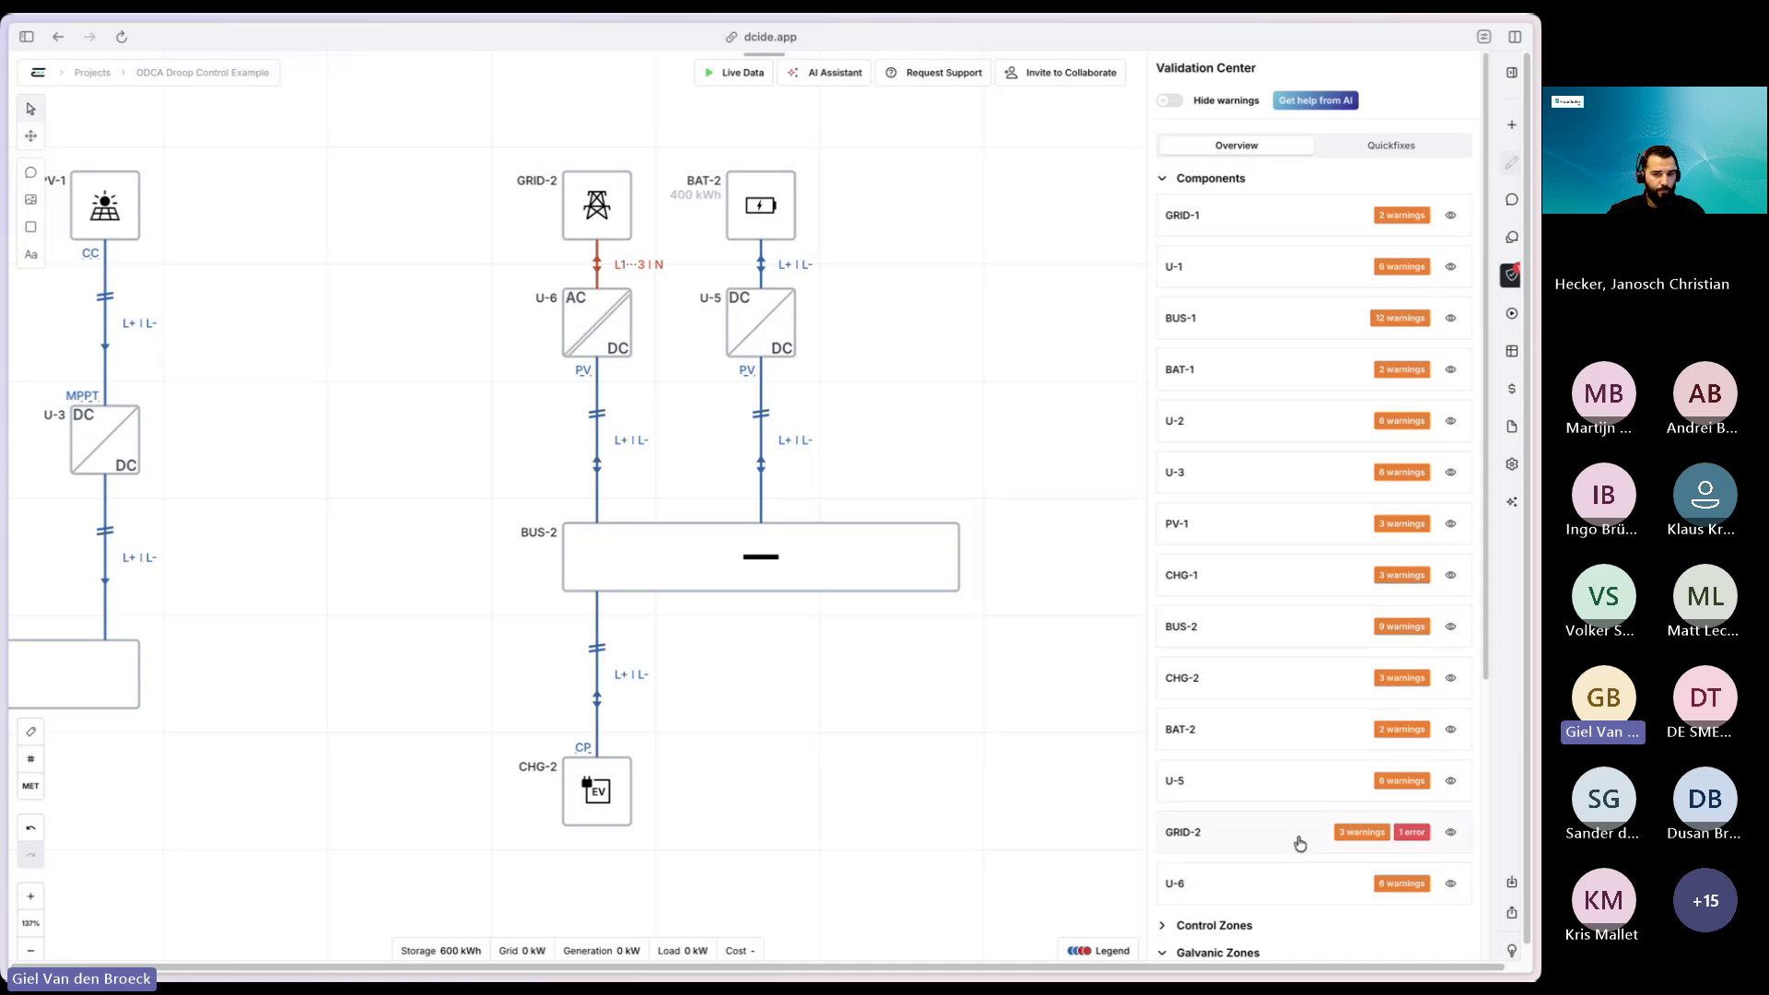
{"action": "left_click", "coordinate": [1226, 840]}
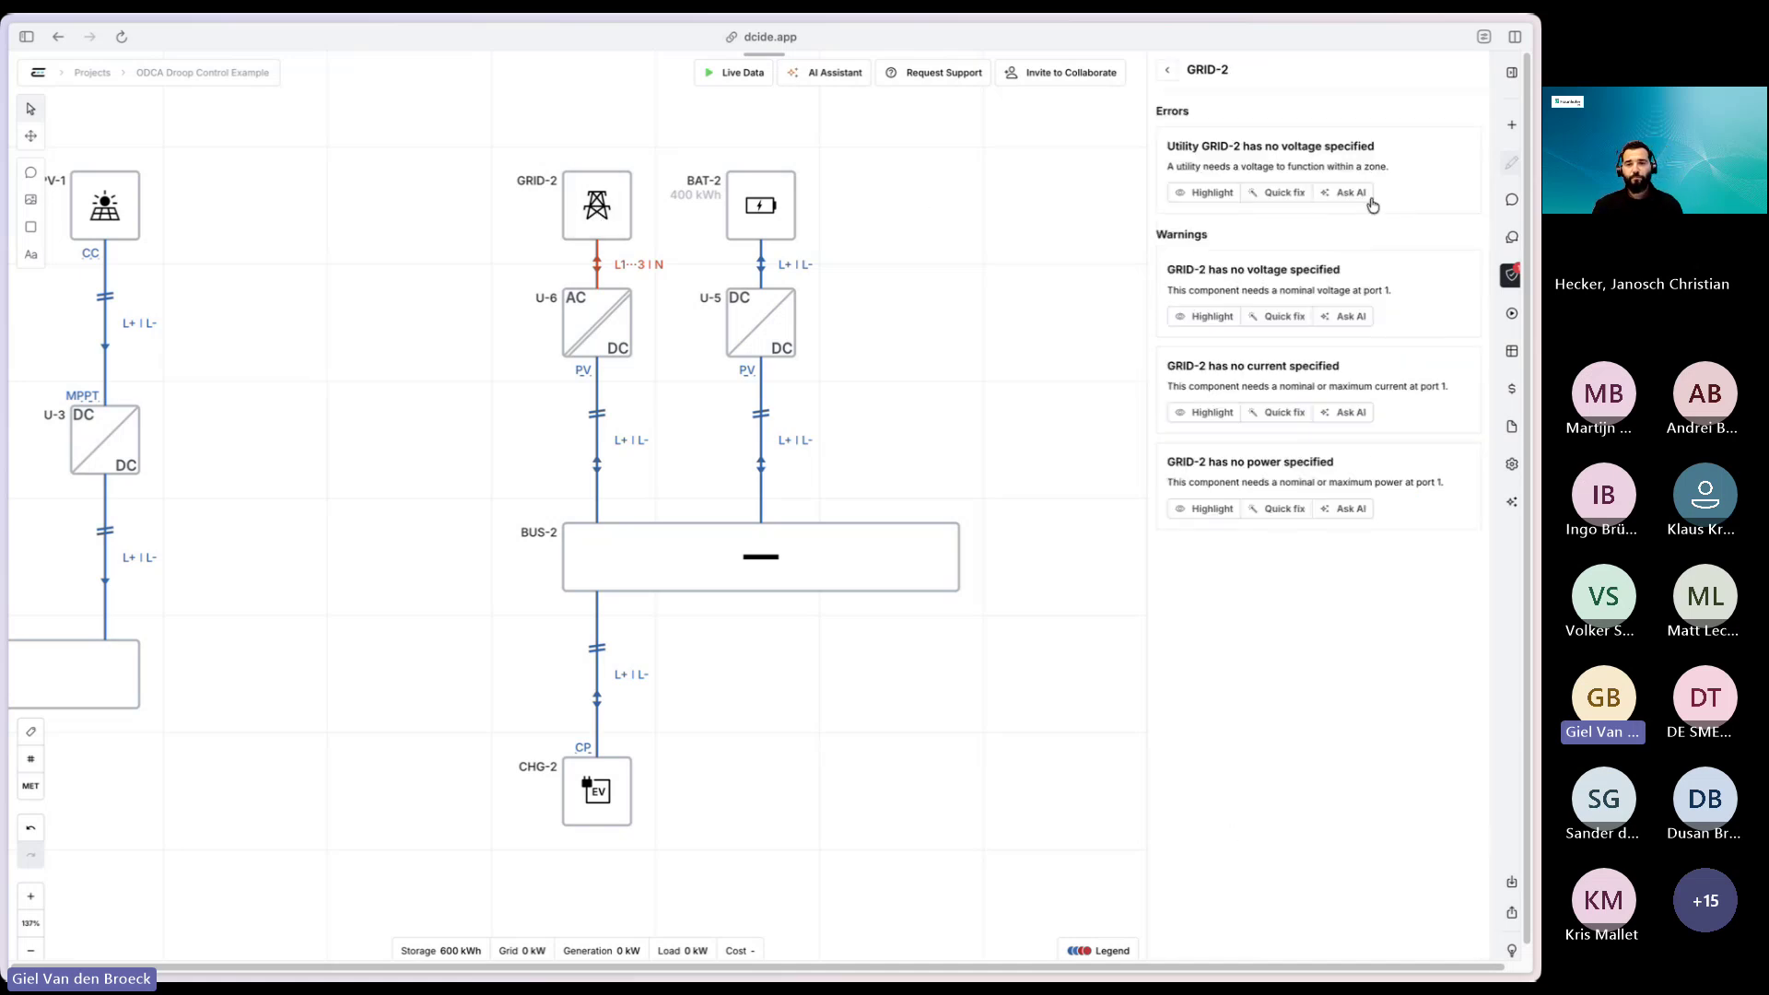
{"action": "left_click", "coordinate": [1286, 199]}
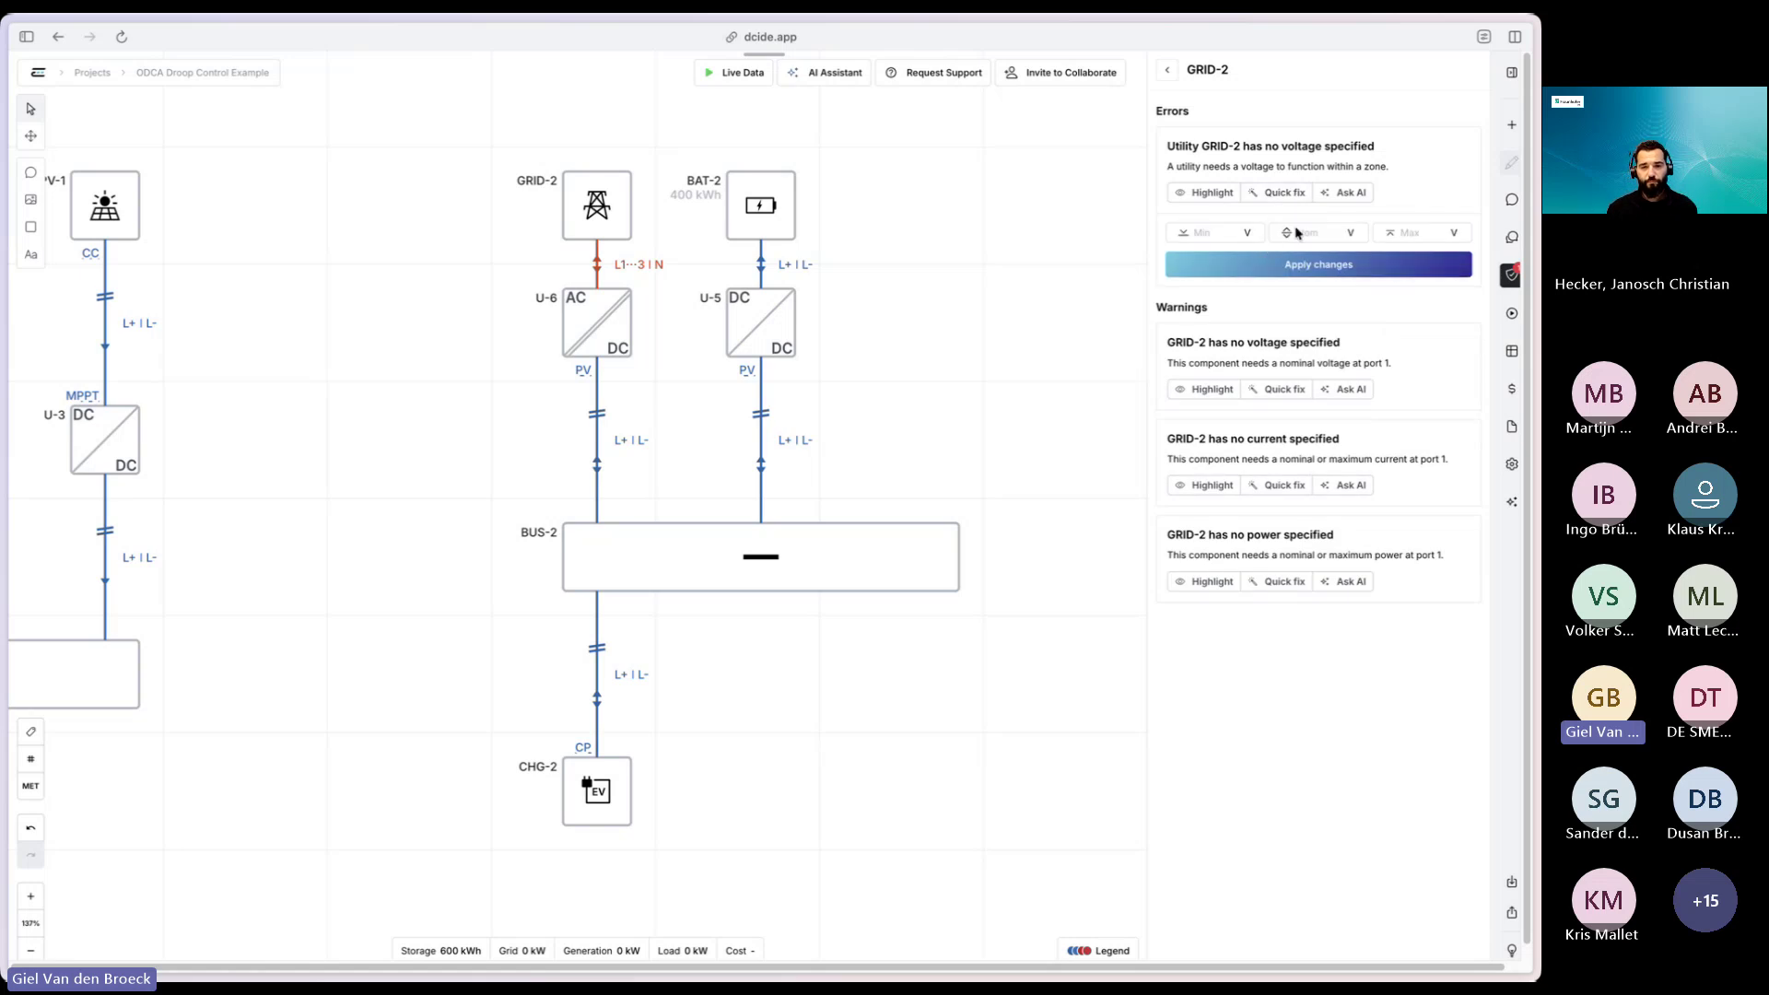
{"action": "left_click", "coordinate": [1320, 233]}
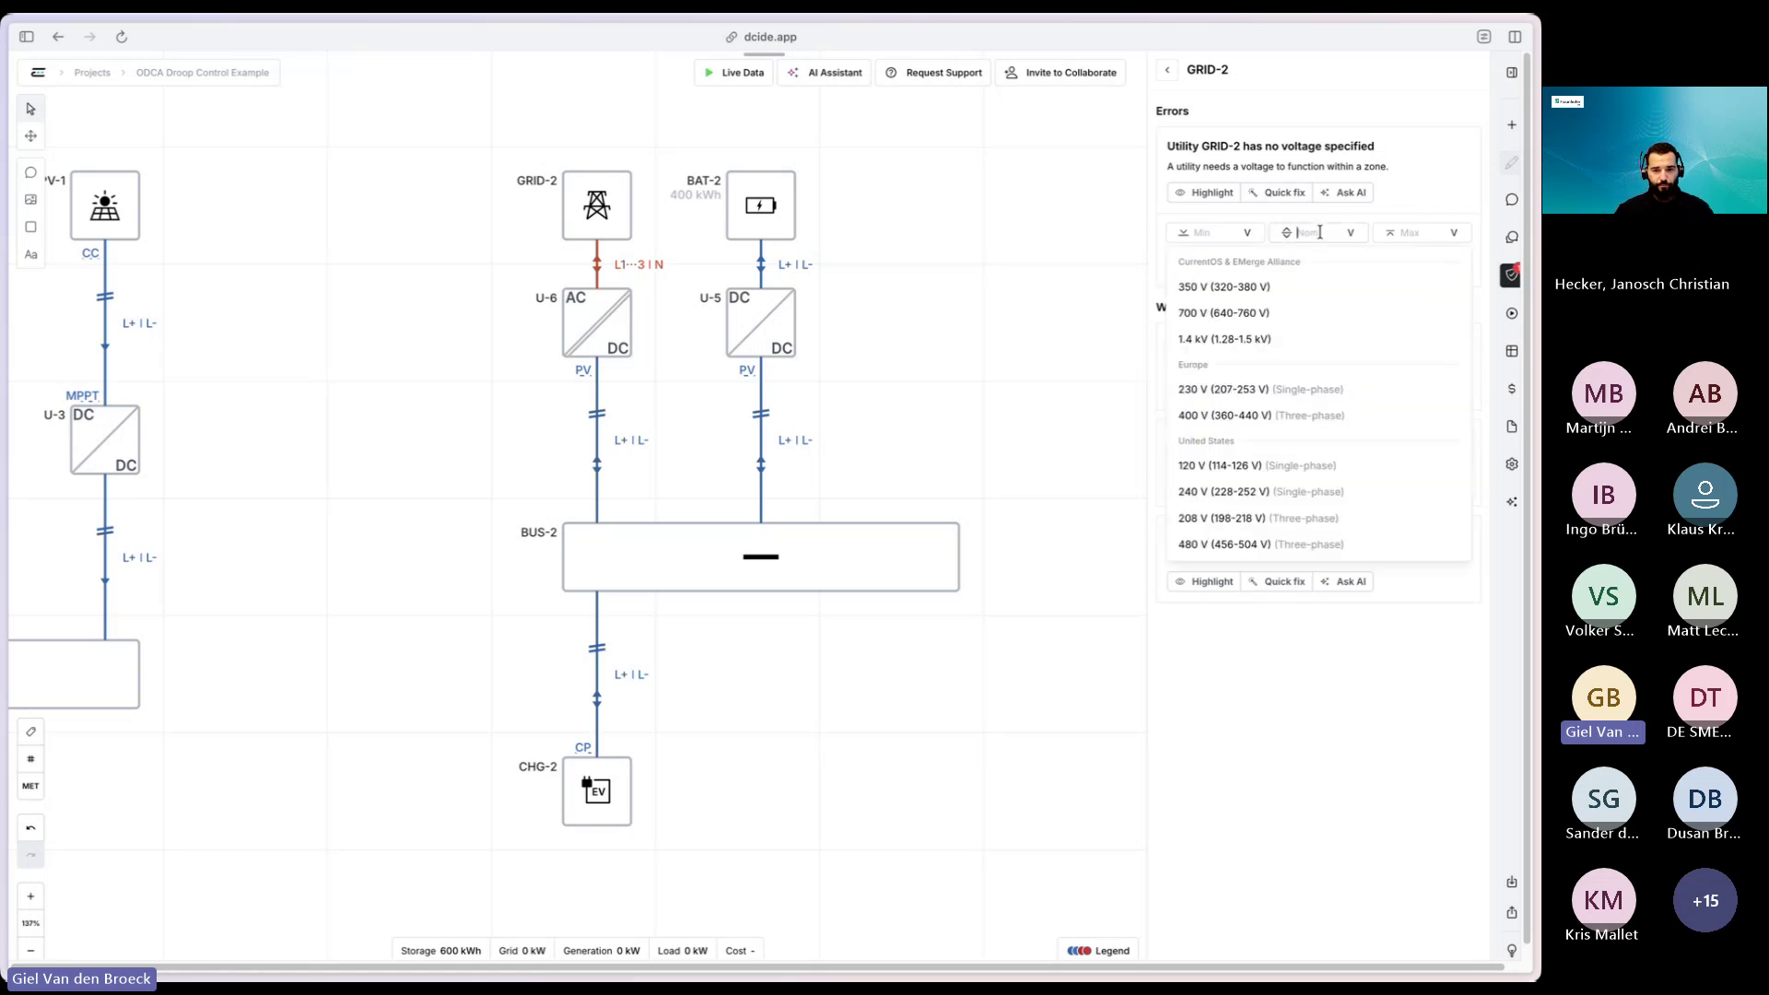
{"action": "left_click", "coordinate": [1293, 423]}
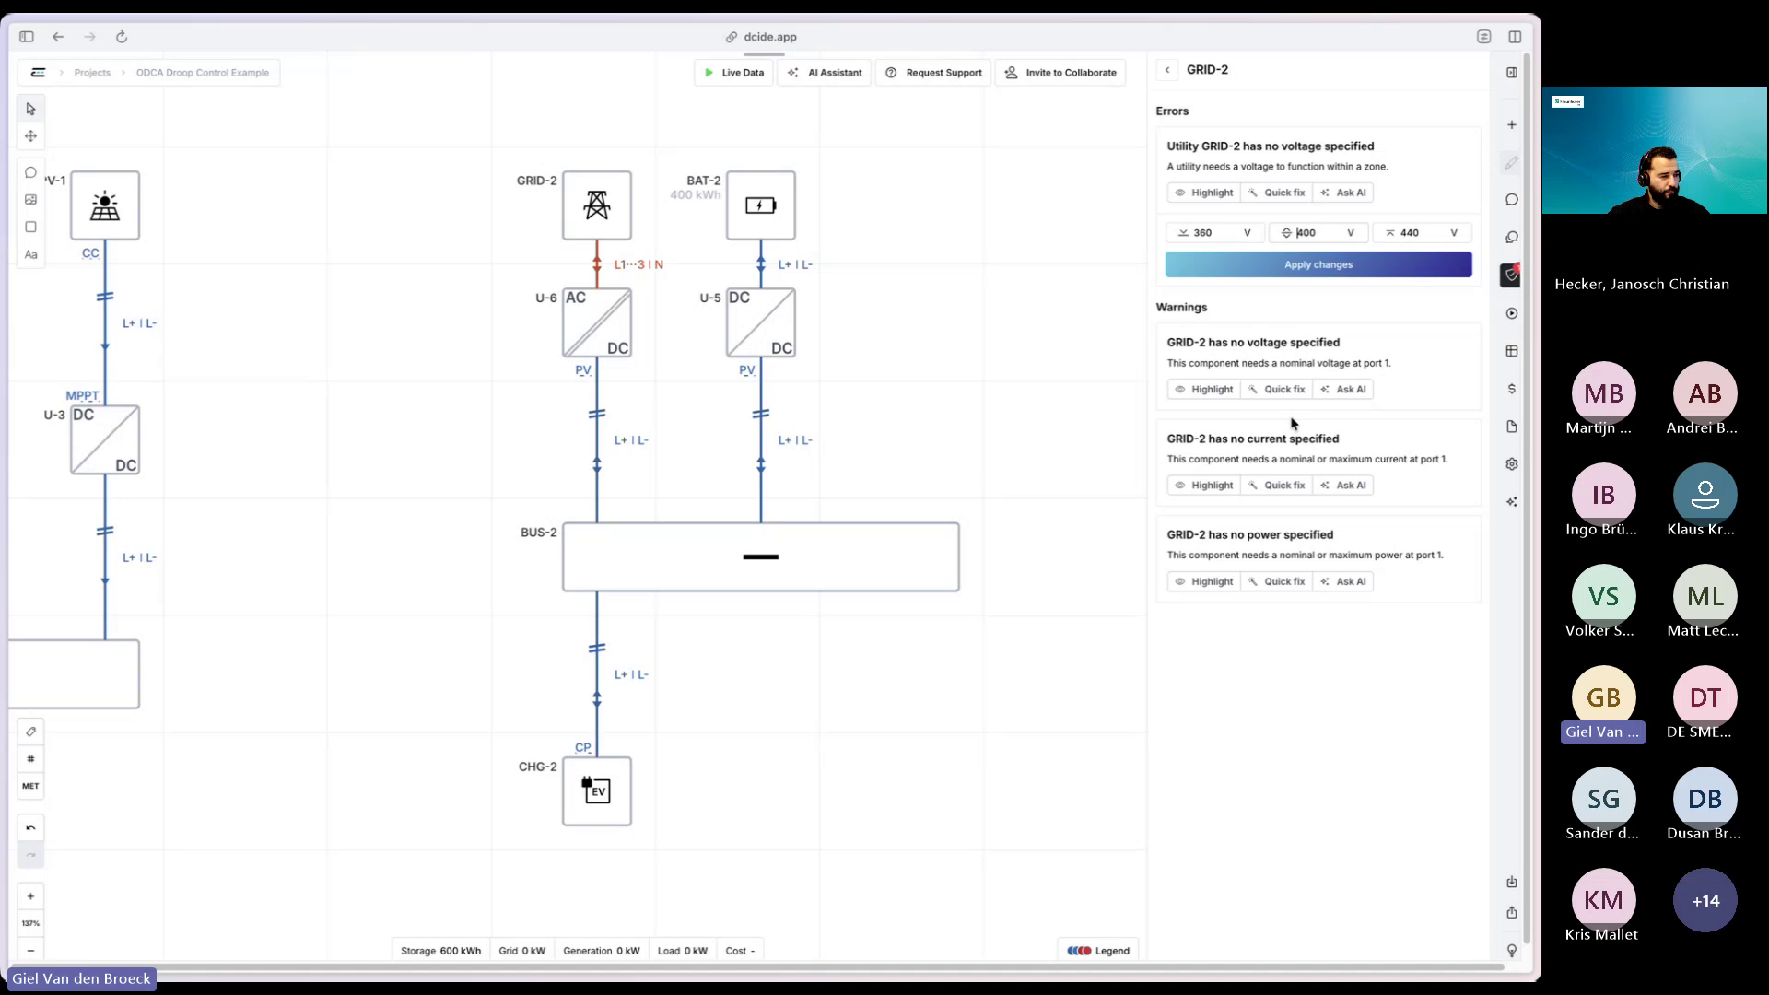
{"action": "left_click", "coordinate": [1352, 264]}
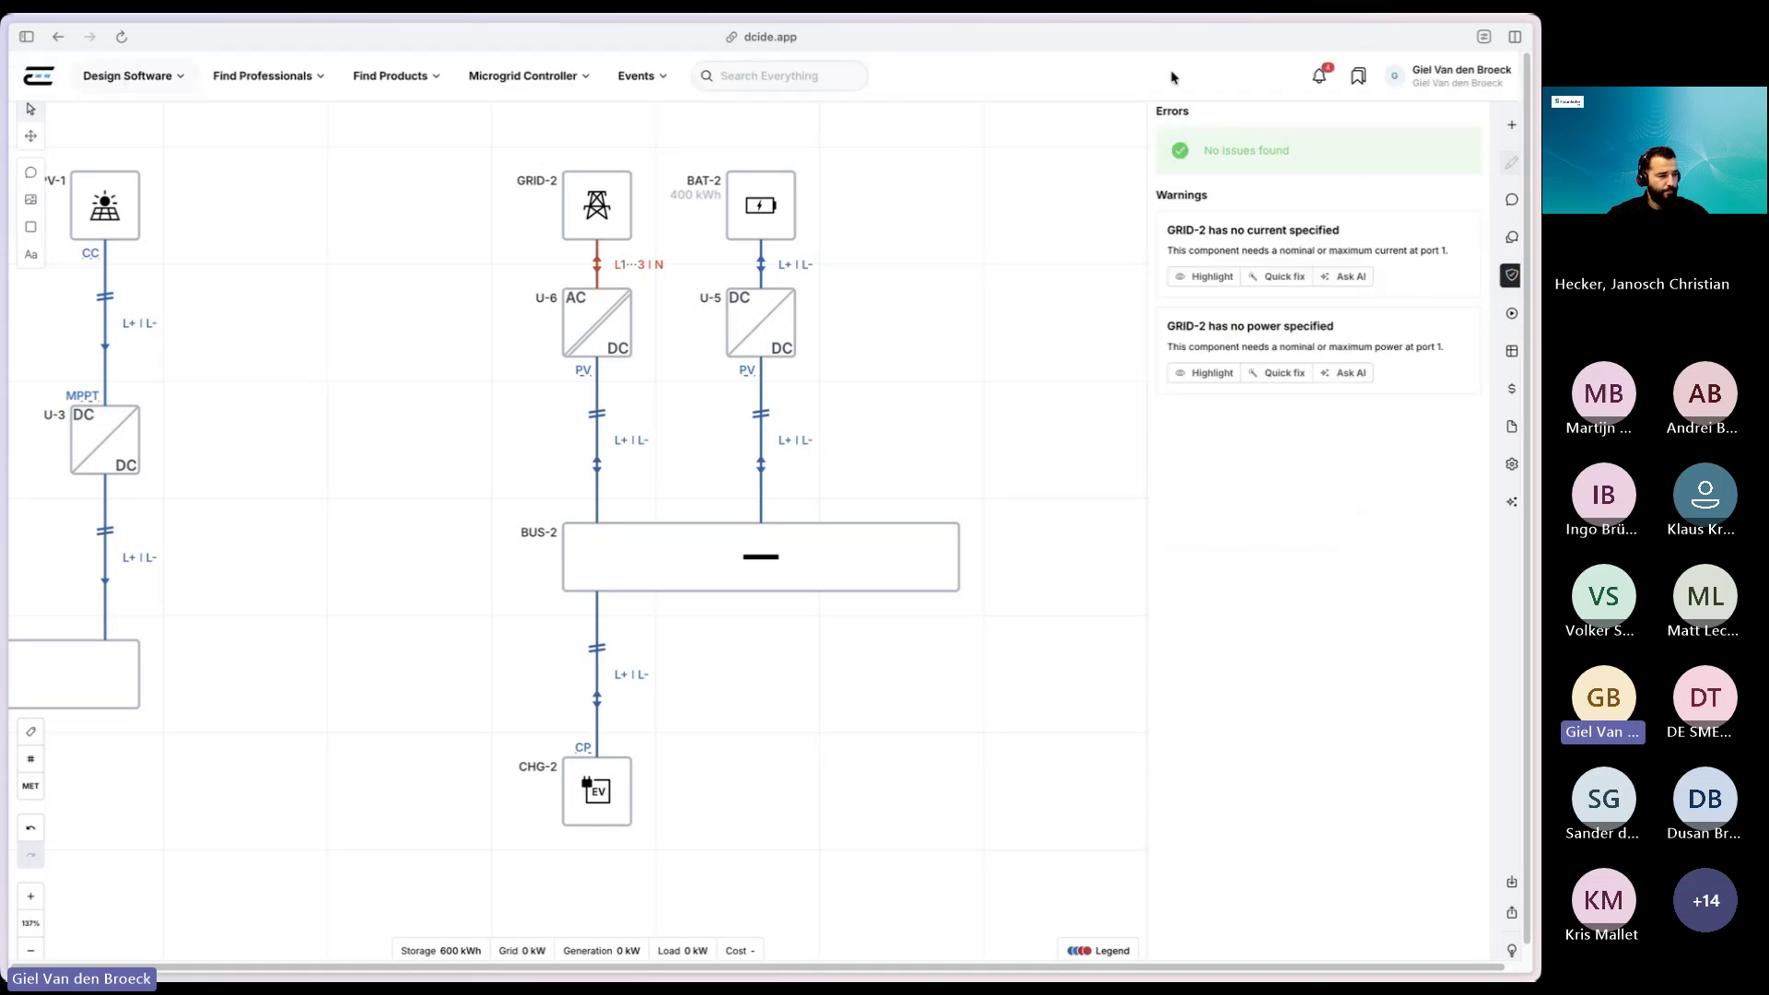
{"action": "left_click", "coordinate": [1511, 313]}
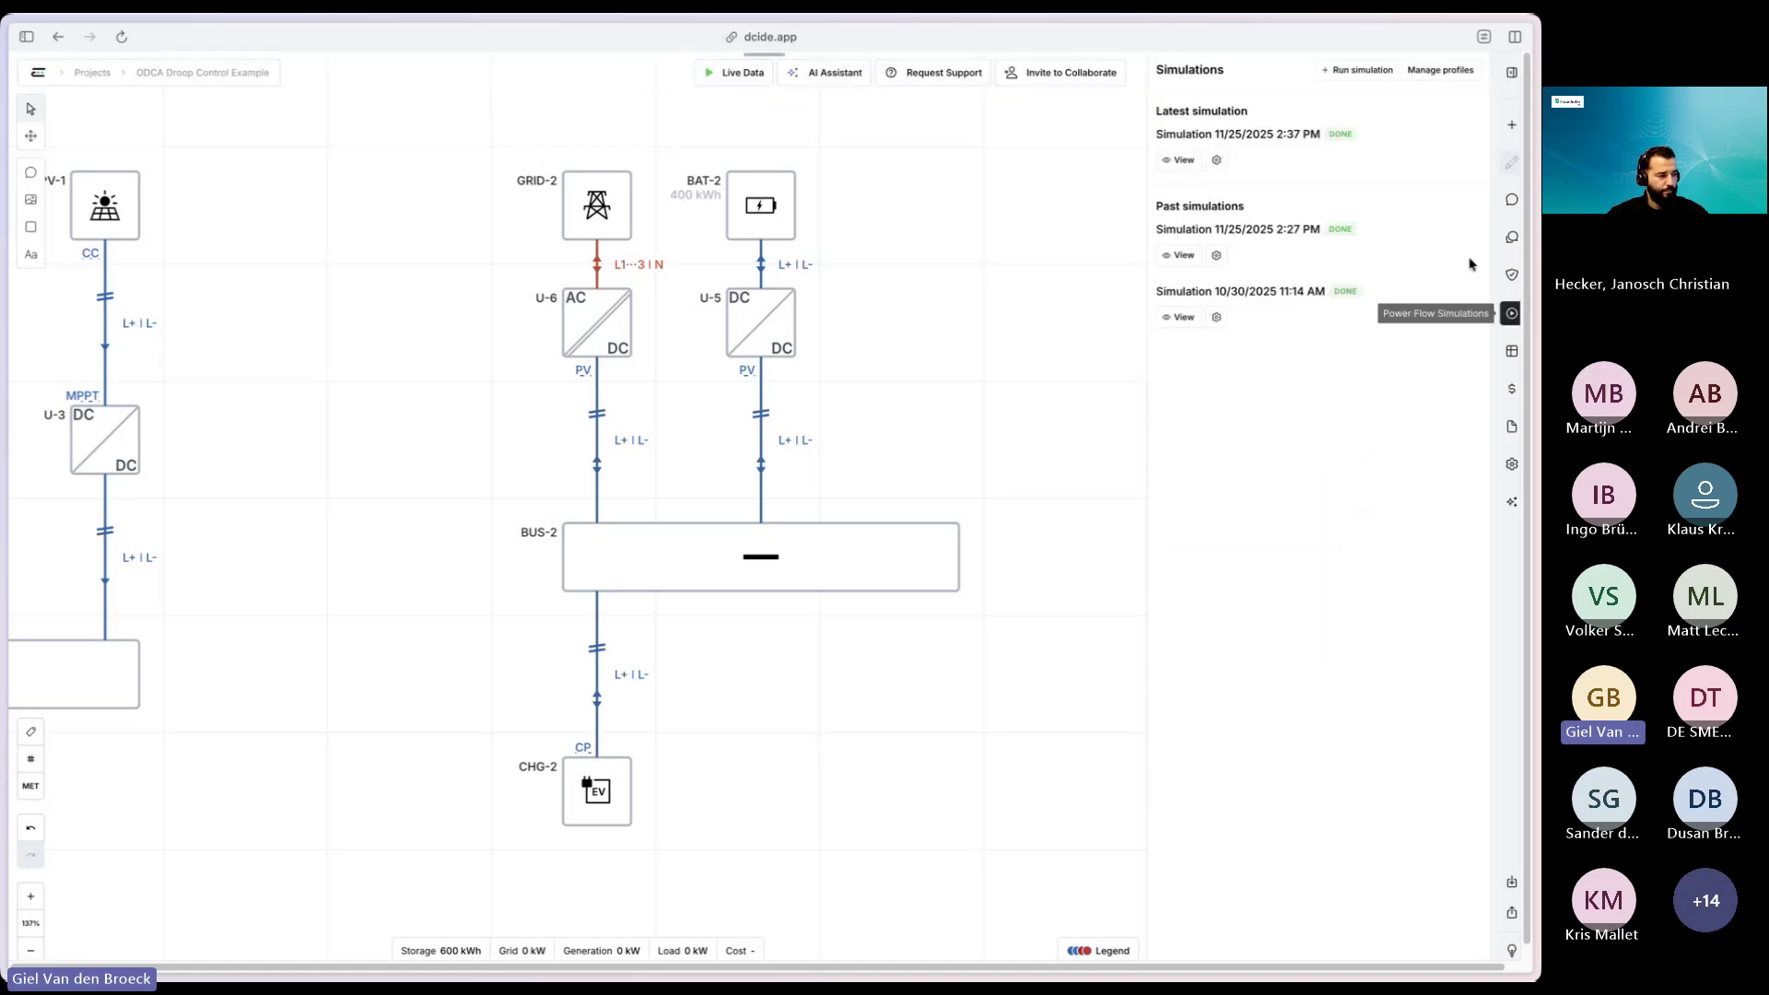
- Create and run a new simulation, then view its 2:42 PM results with BUS-2 at 670 V
{"action": "left_click", "coordinate": [1370, 71]}
{"action": "left_click", "coordinate": [1338, 577]}
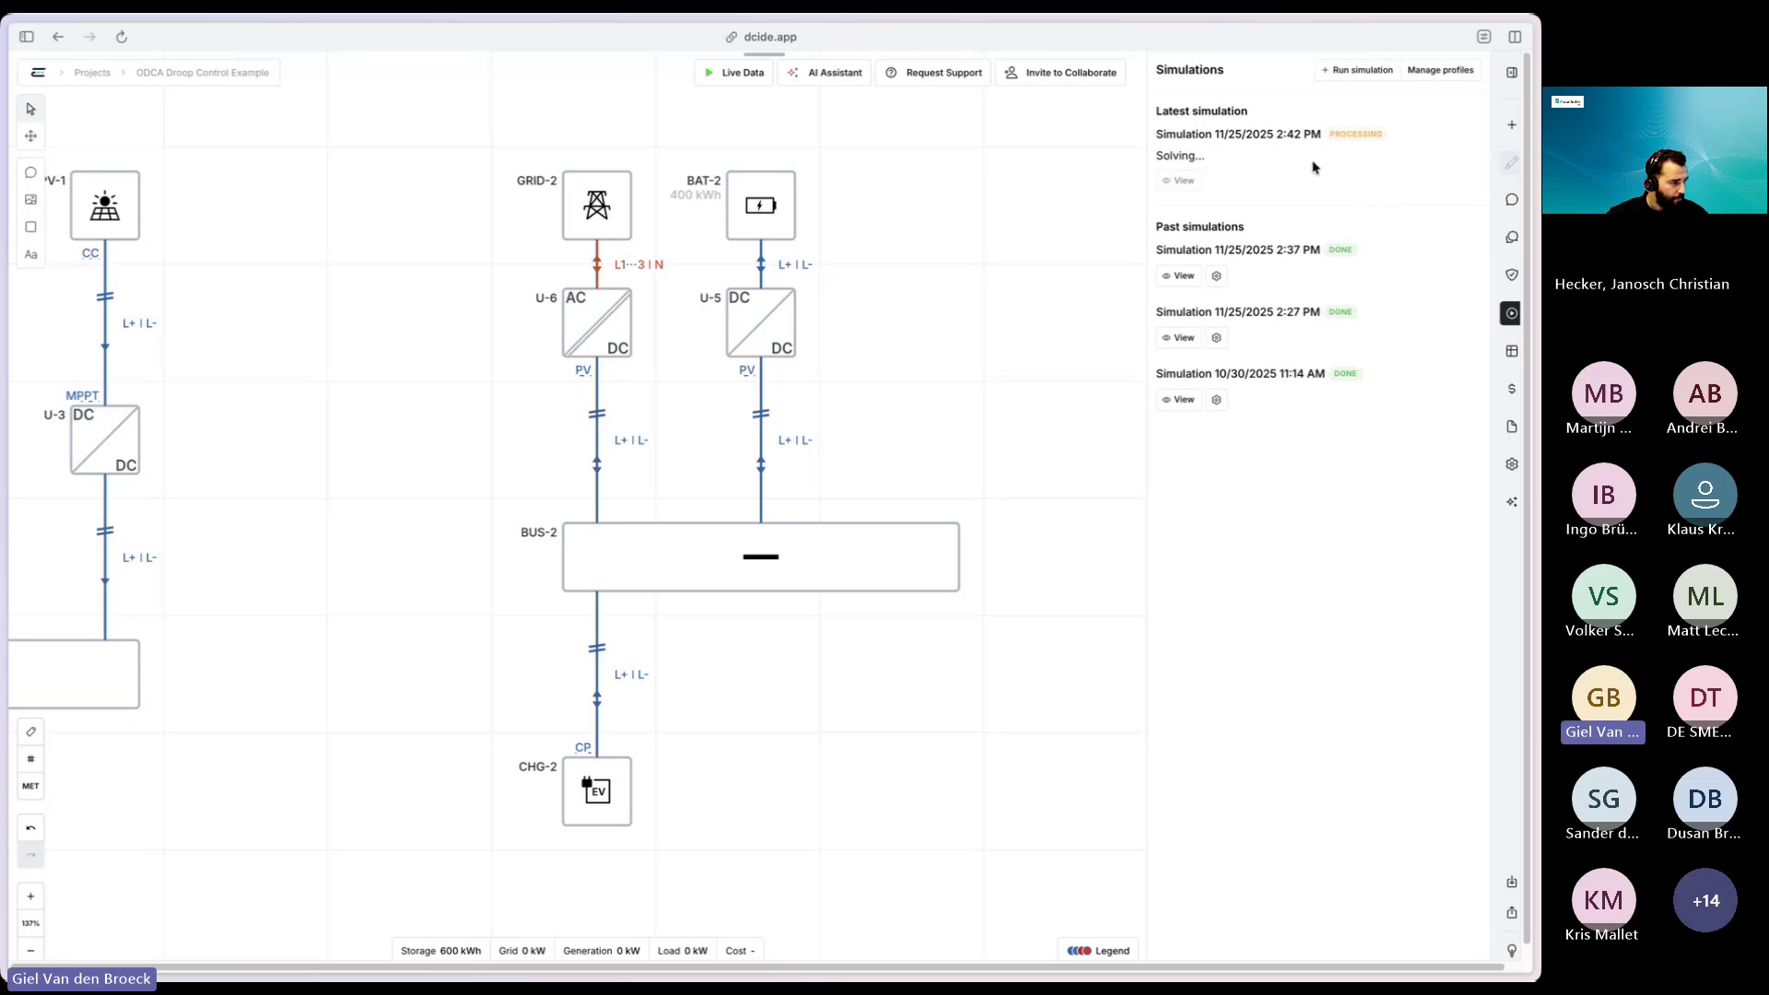
{"action": "left_click_drag", "start_coordinate": [403, 347], "coordinate": [896, 343]}
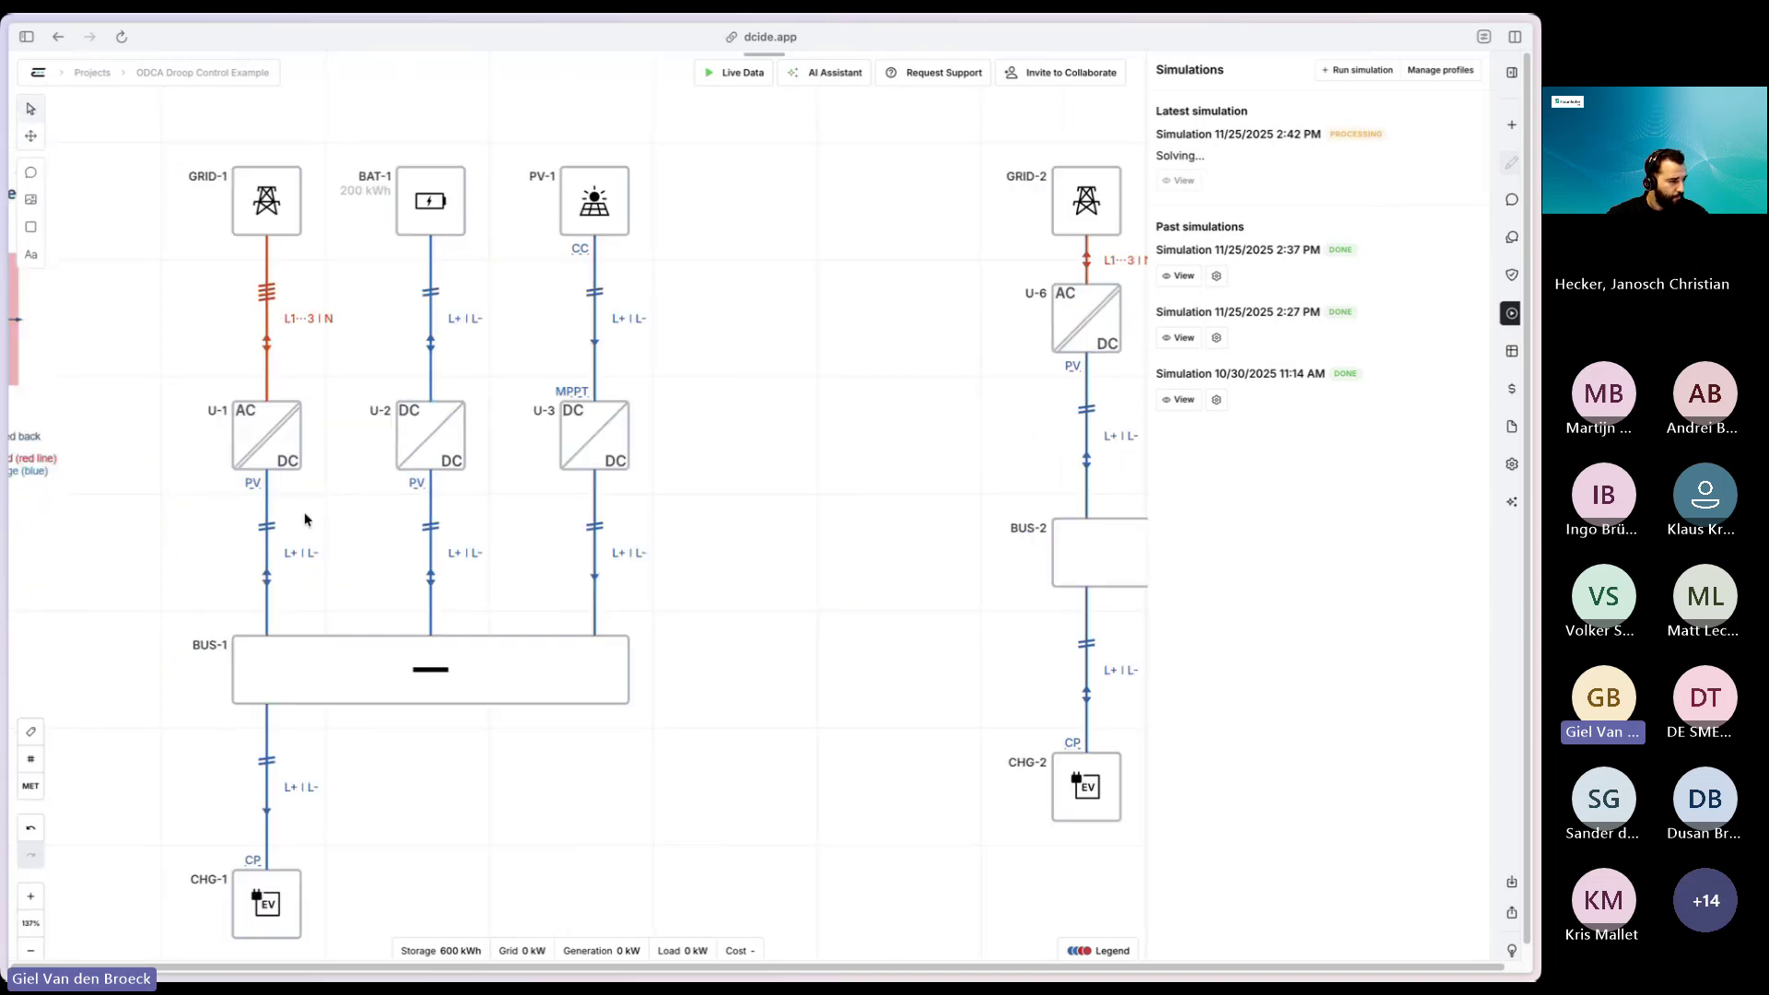
{"action": "left_click_drag", "start_coordinate": [710, 703], "coordinate": [398, 592]}
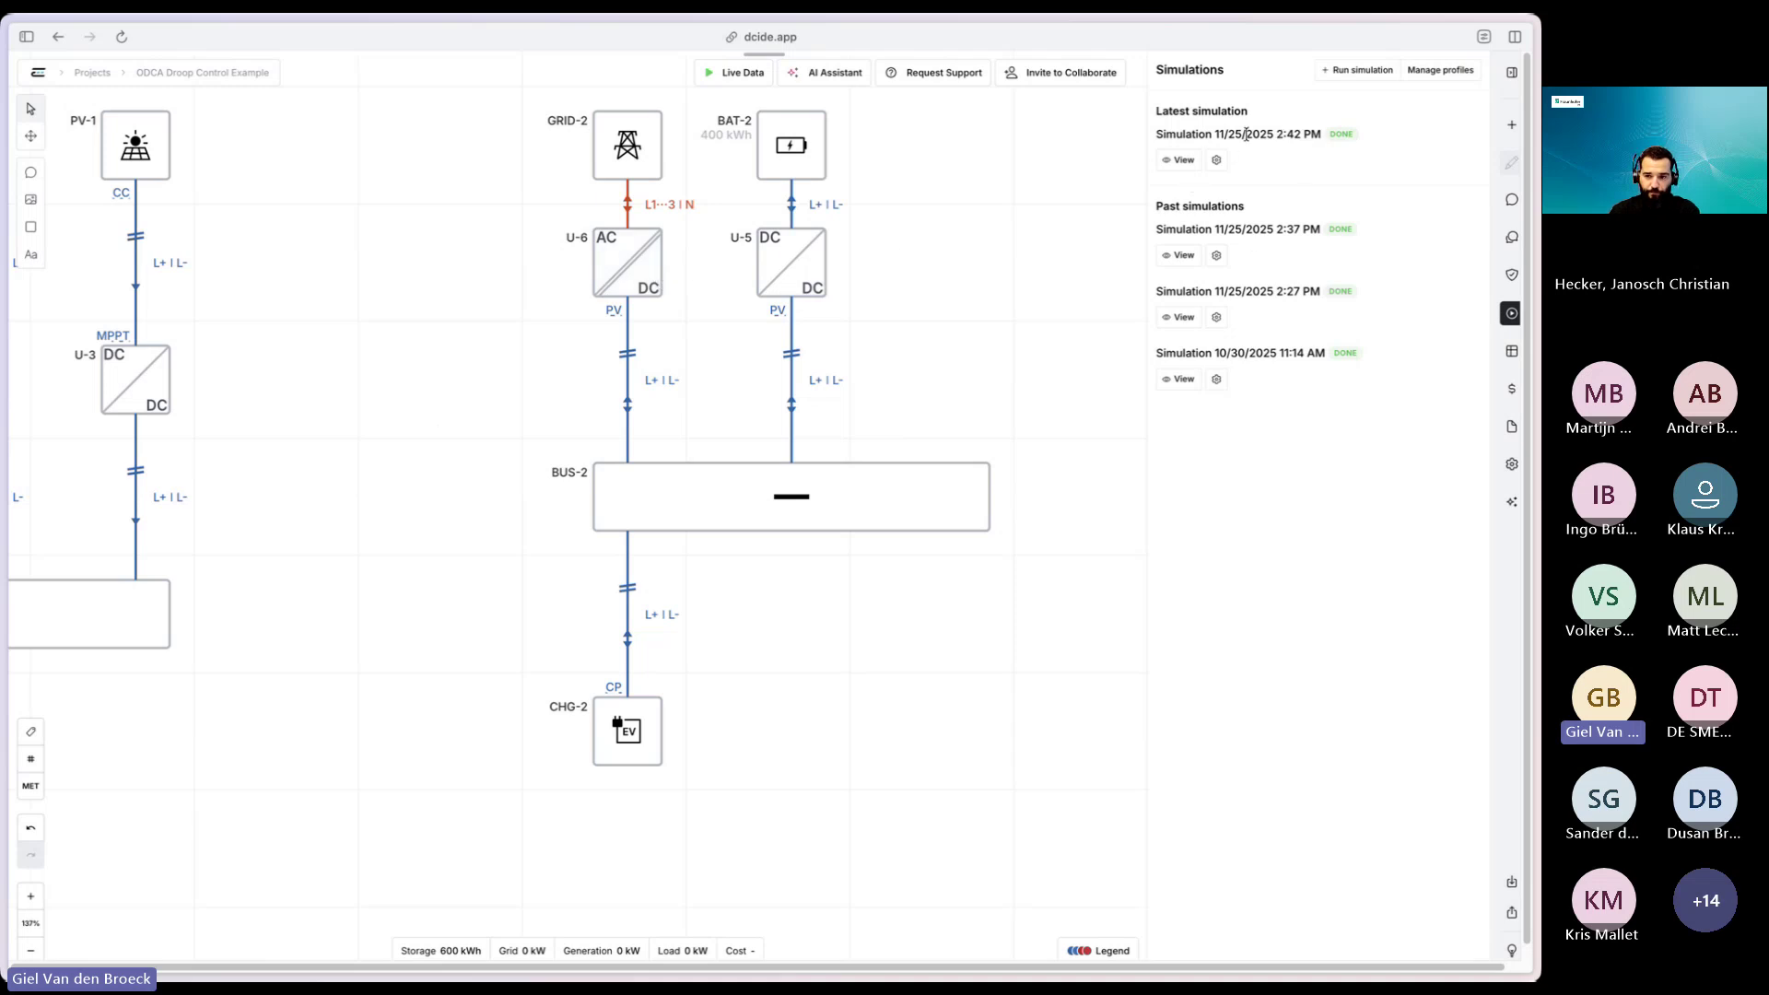
{"action": "left_click", "coordinate": [1180, 160]}
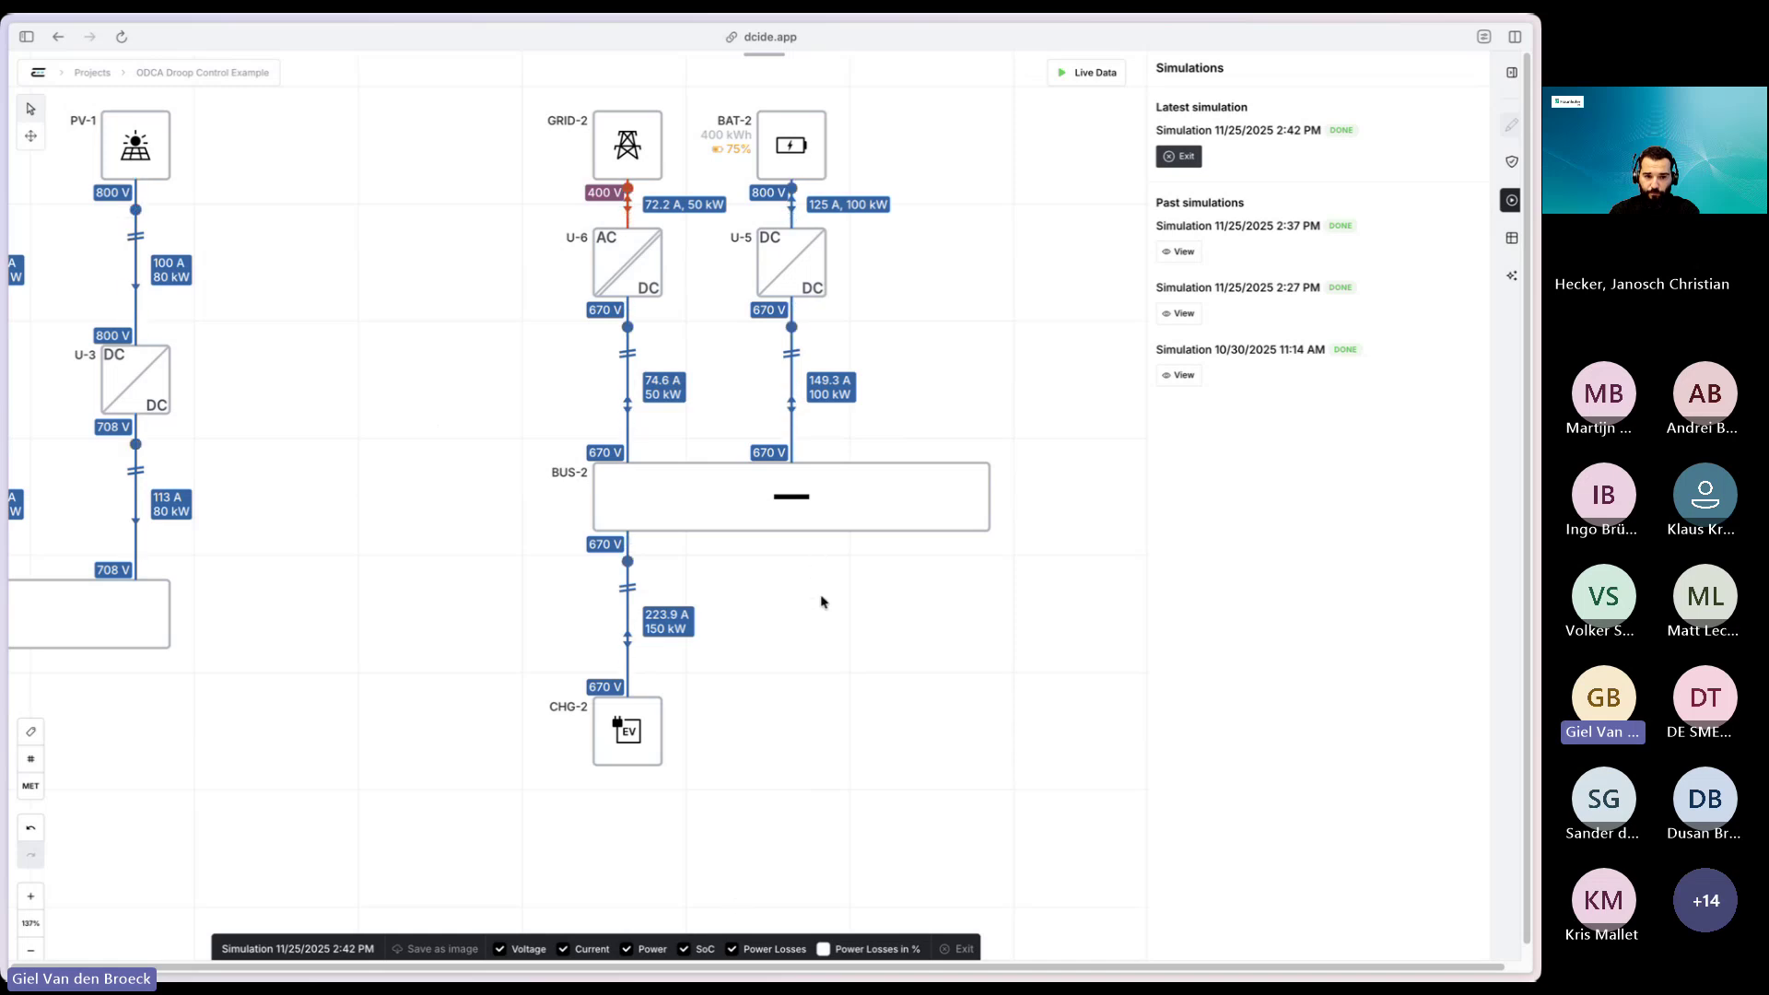
- Pan back to PV-1, GRID-2 and BAT-2 and exit the 2:42 PM results view
{"action": "scroll", "coordinate": [823, 601], "scroll_direction": "down", "scroll_amount": 3}
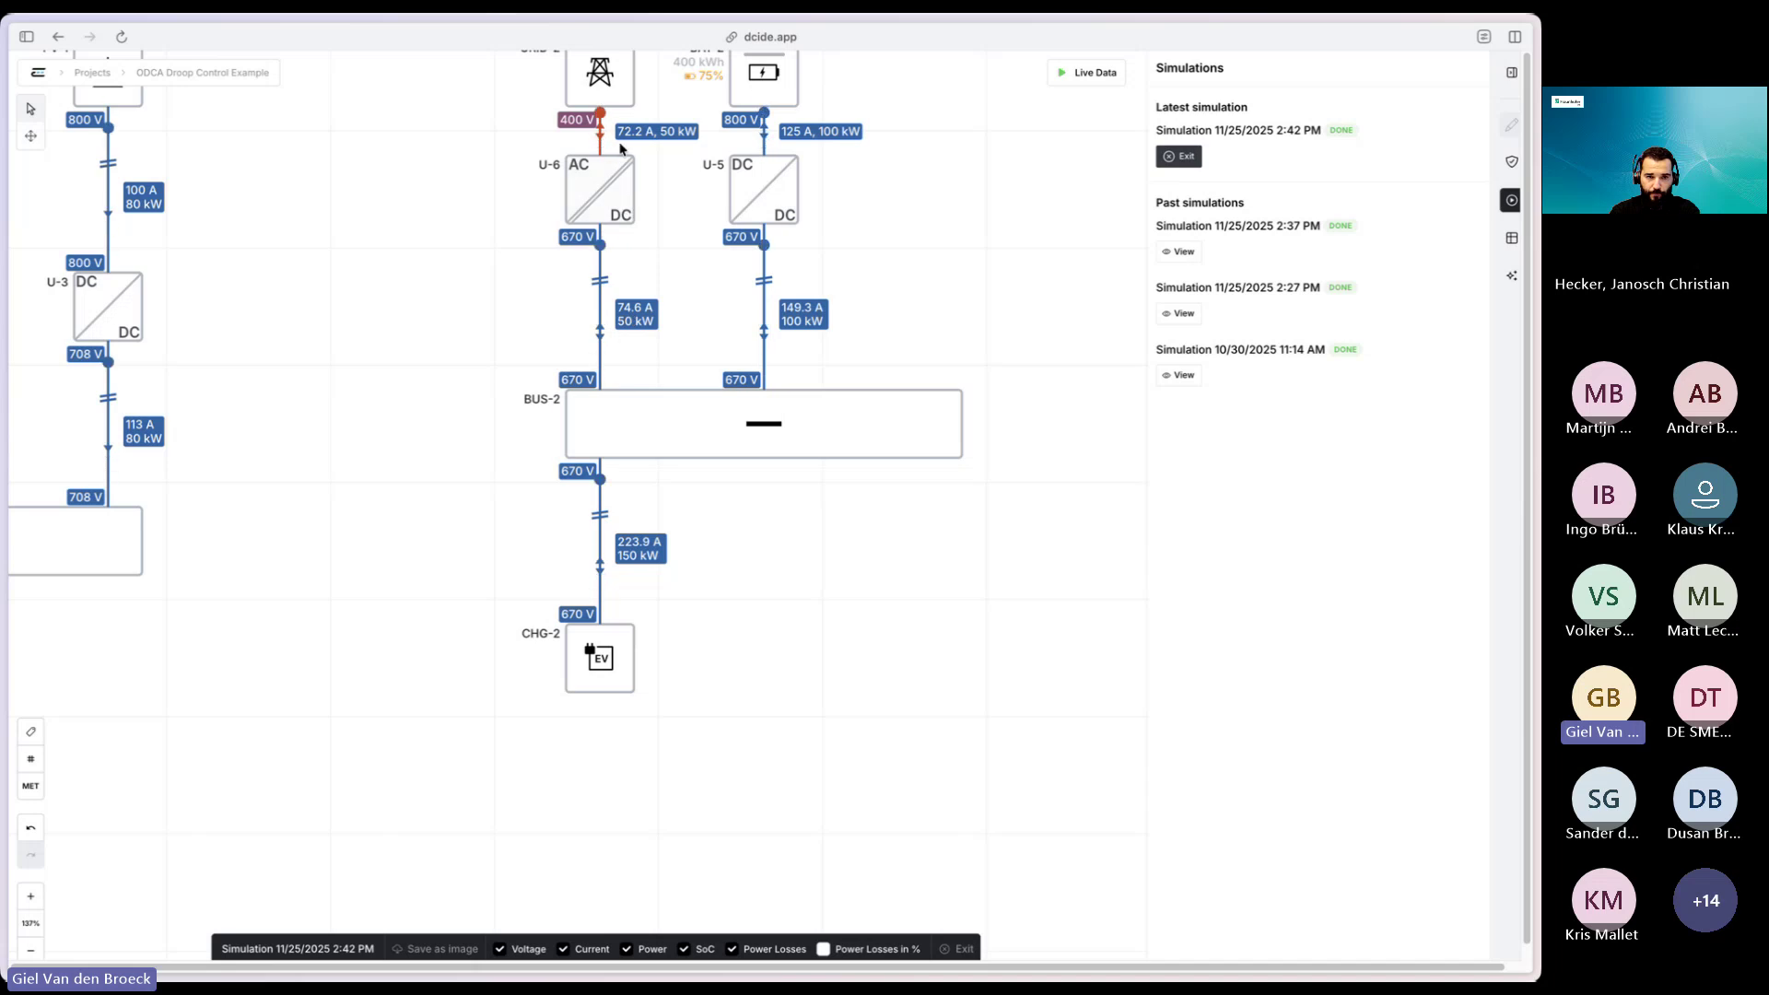
{"action": "left_click_drag", "start_coordinate": [915, 266], "coordinate": [924, 355]}
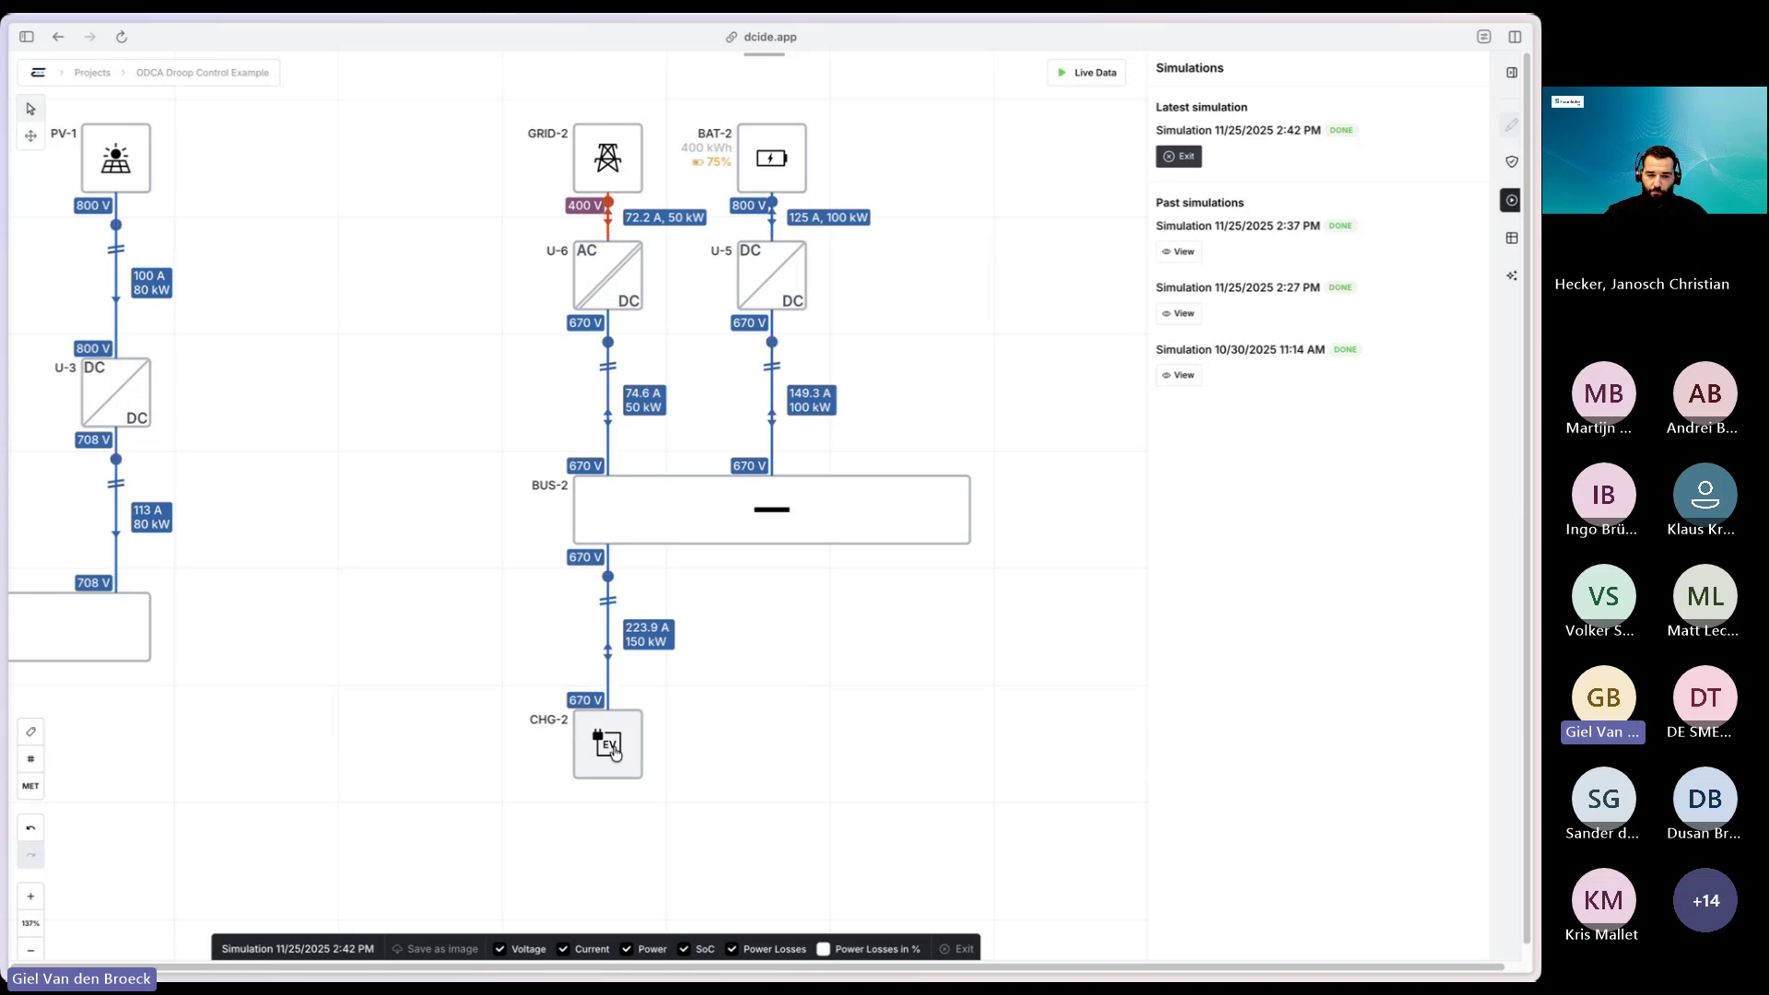
{"action": "key", "text": "Escape"}
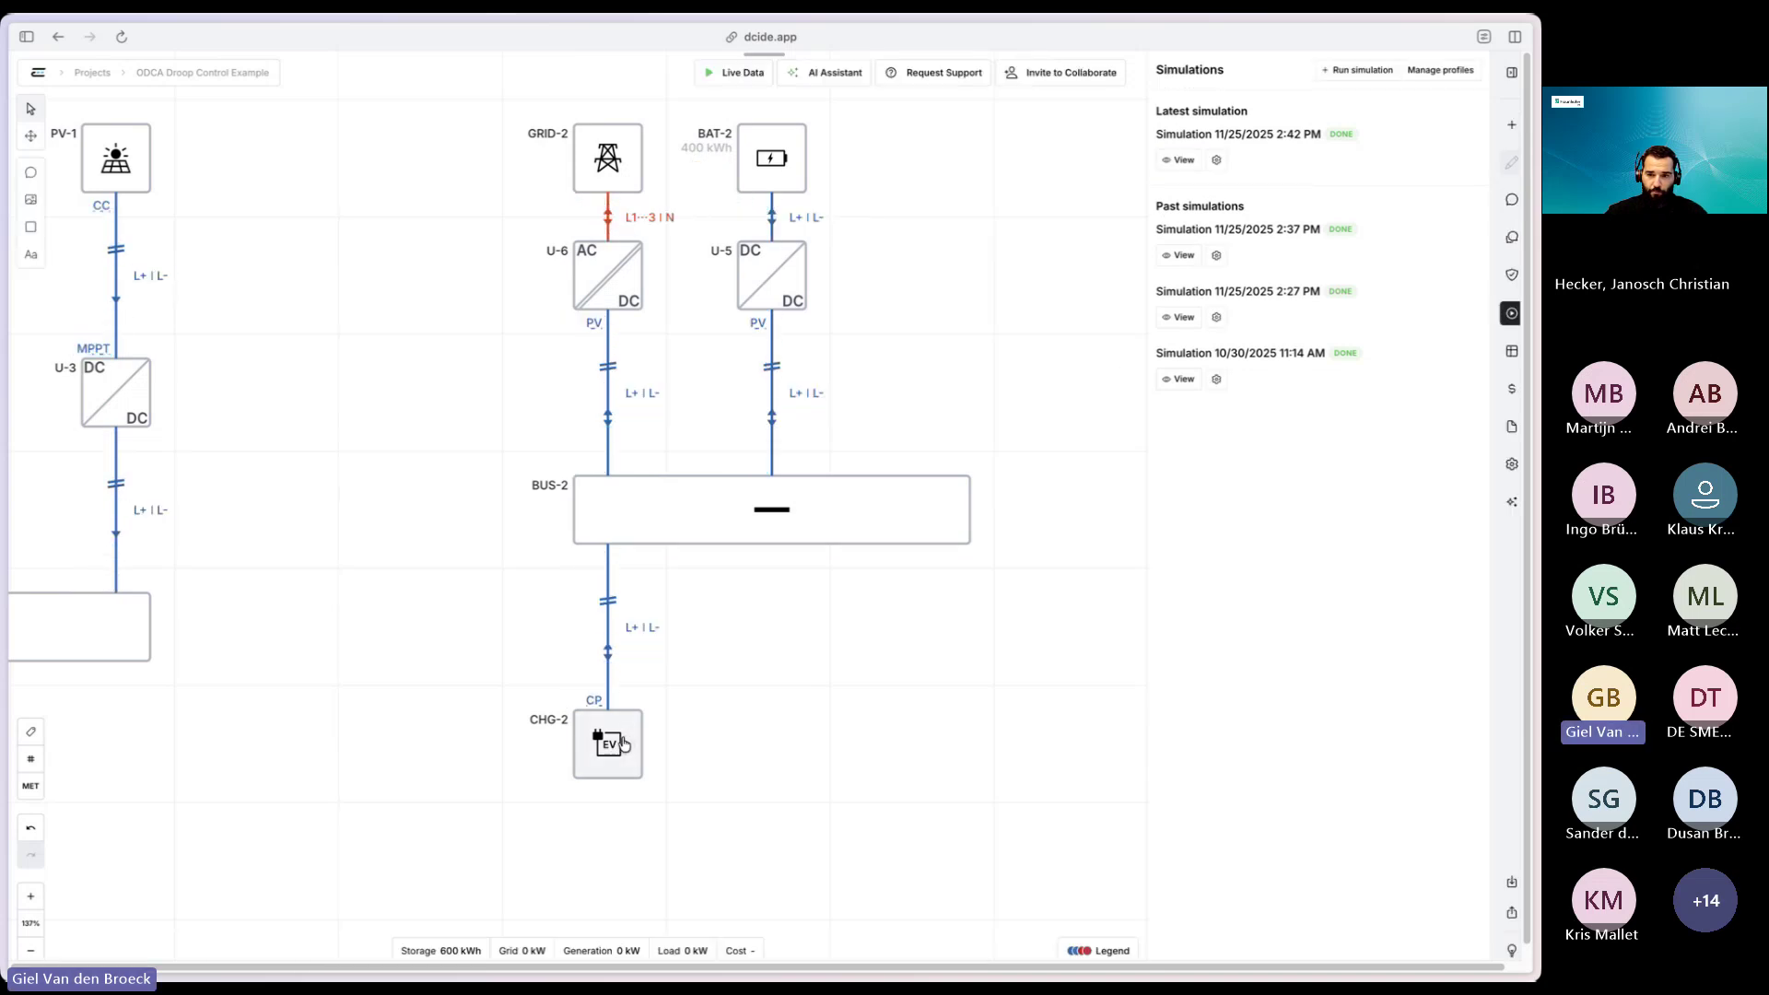
- Raise the EV charger CHG-2's power from 150 kW to 300 kW
{"action": "left_click", "coordinate": [608, 744]}
{"action": "double_click", "coordinate": [1293, 299]}
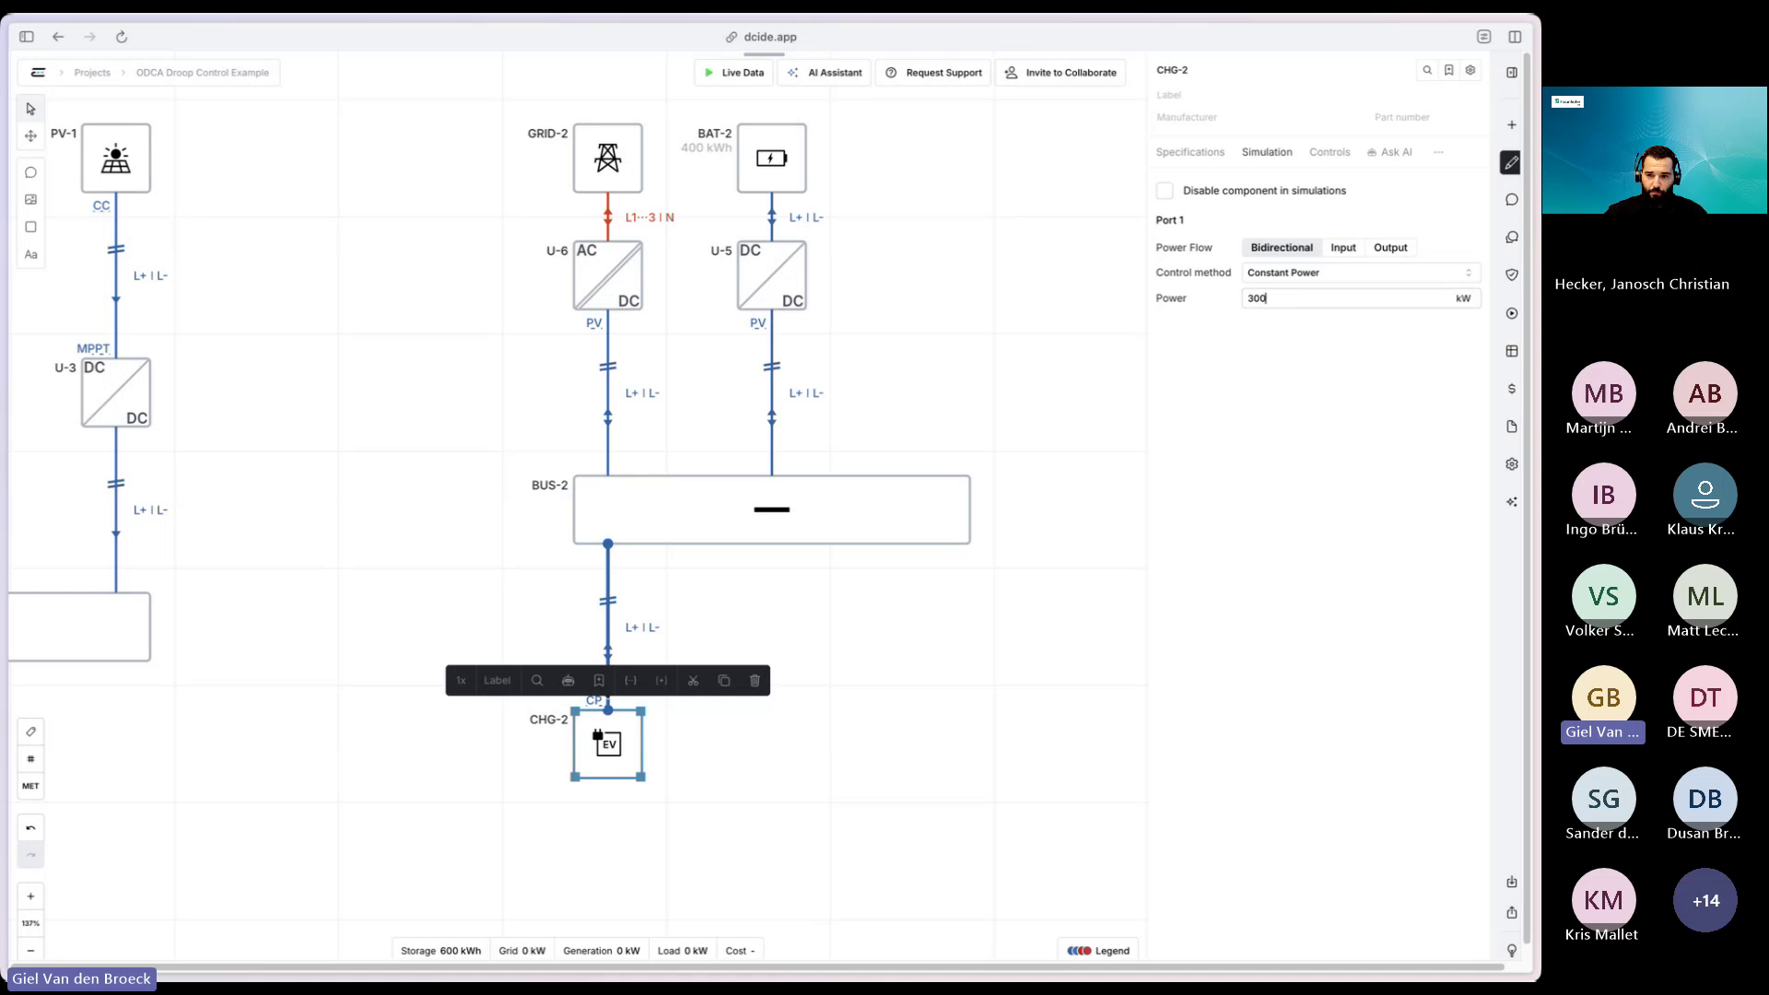
{"action": "left_click", "coordinate": [972, 795]}
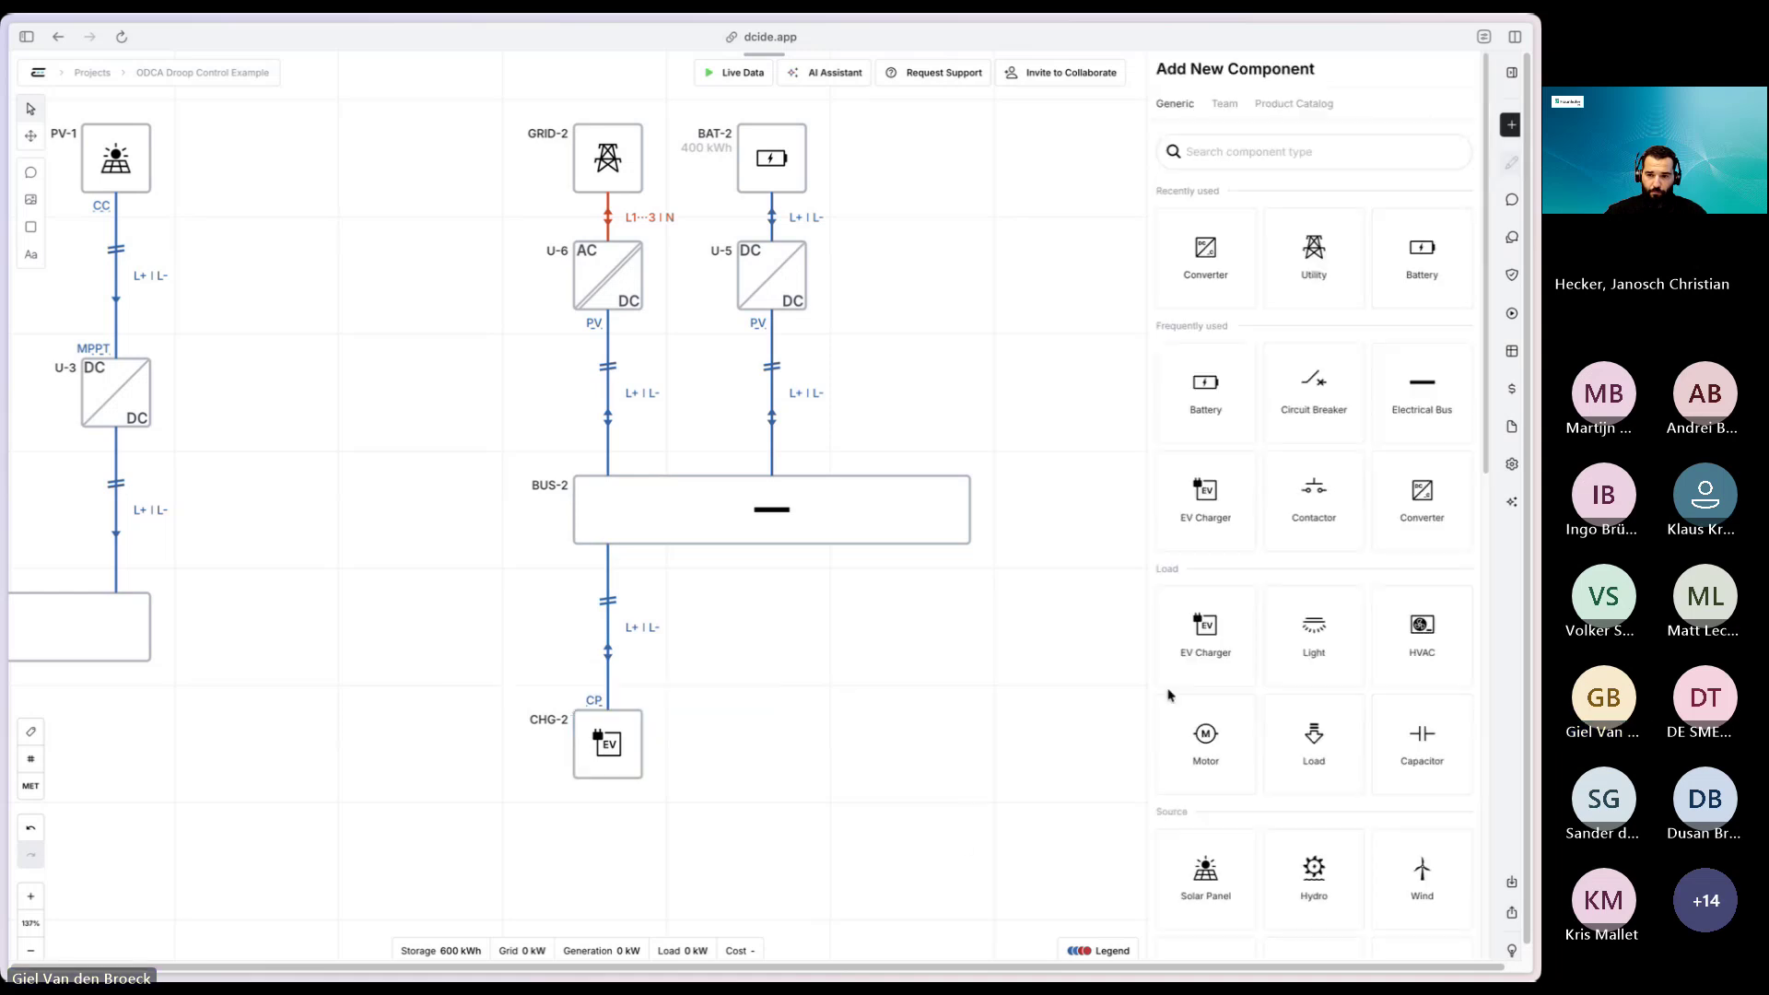
- Run a new simulation and view the 2:44 PM results: grid 100 kW, battery 200 kW
{"action": "left_click", "coordinate": [1511, 313]}
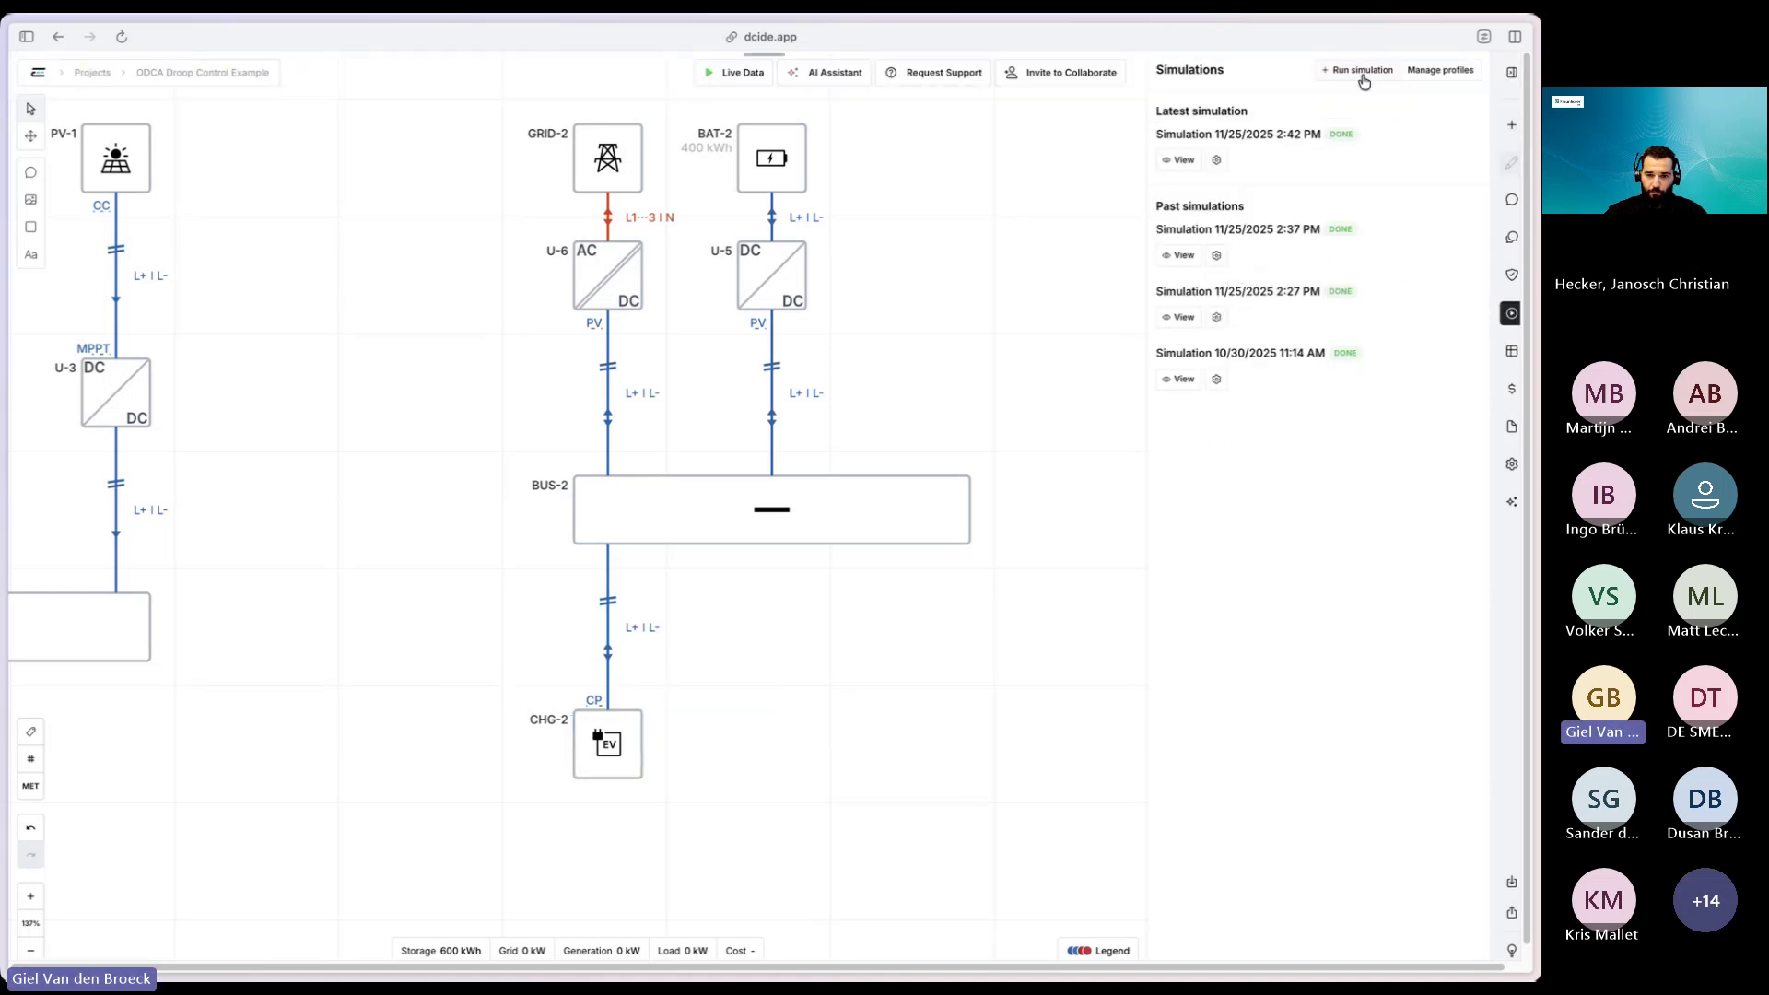
{"action": "left_click", "coordinate": [1363, 72]}
{"action": "left_click", "coordinate": [1345, 576]}
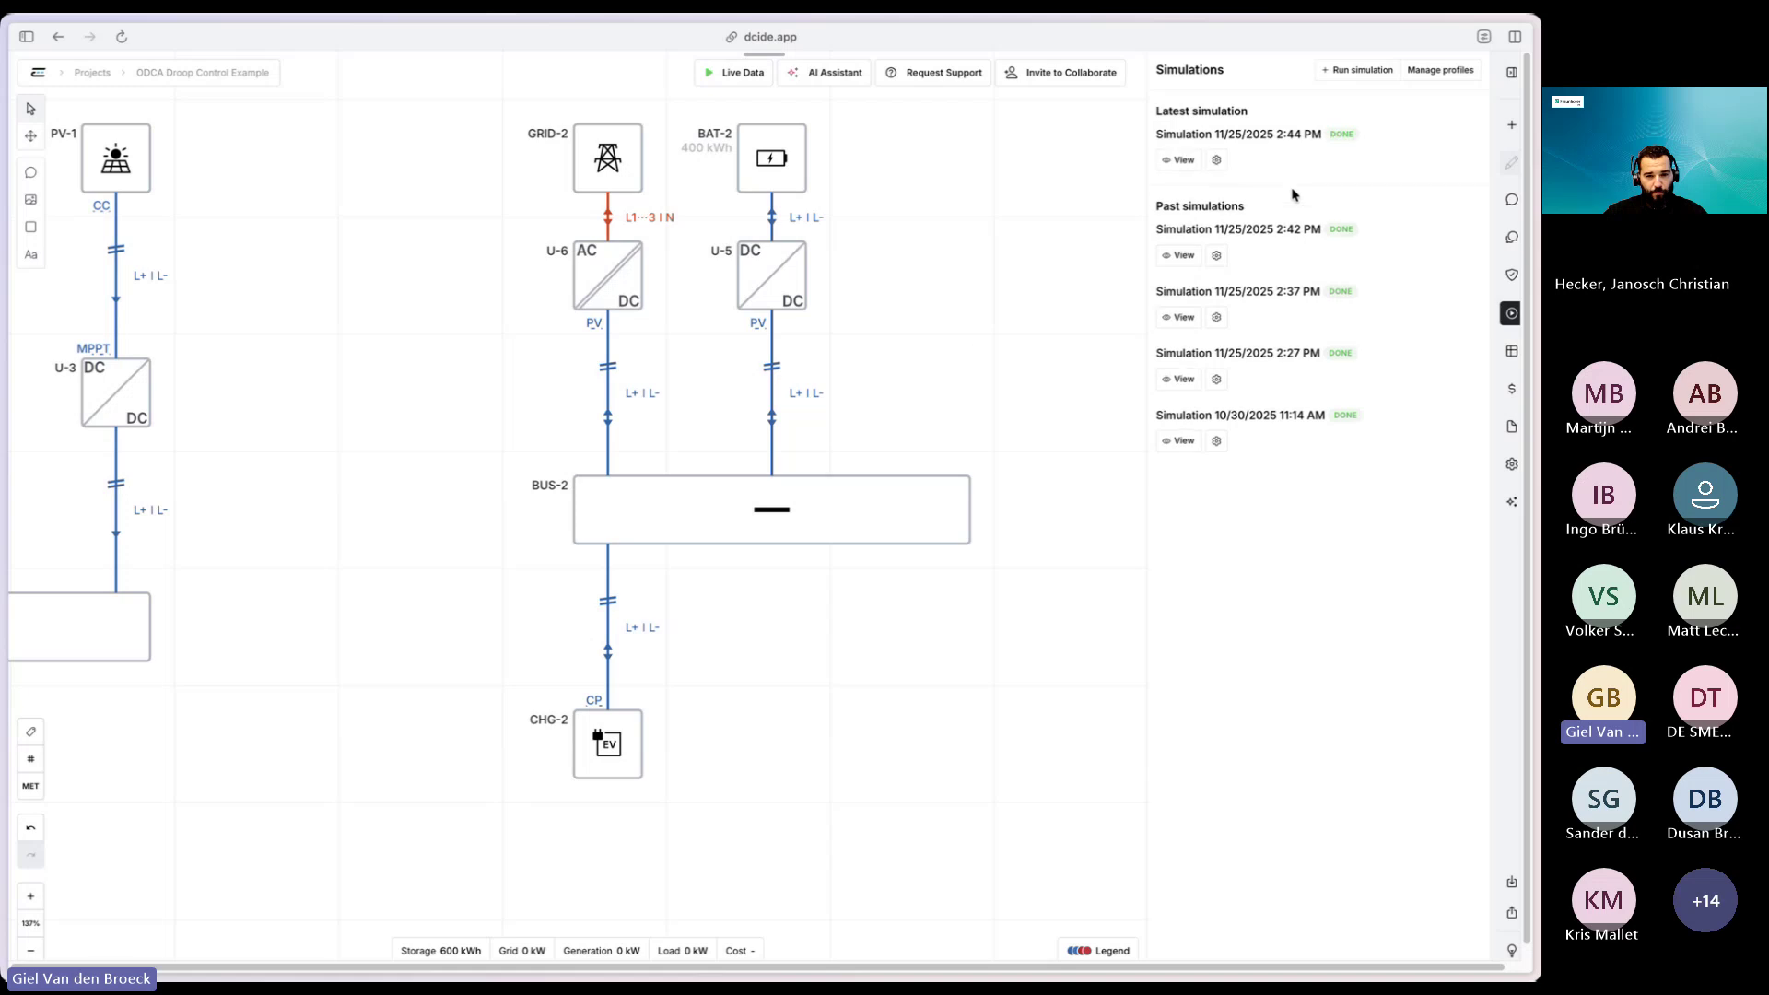
{"action": "left_click", "coordinate": [1166, 167]}
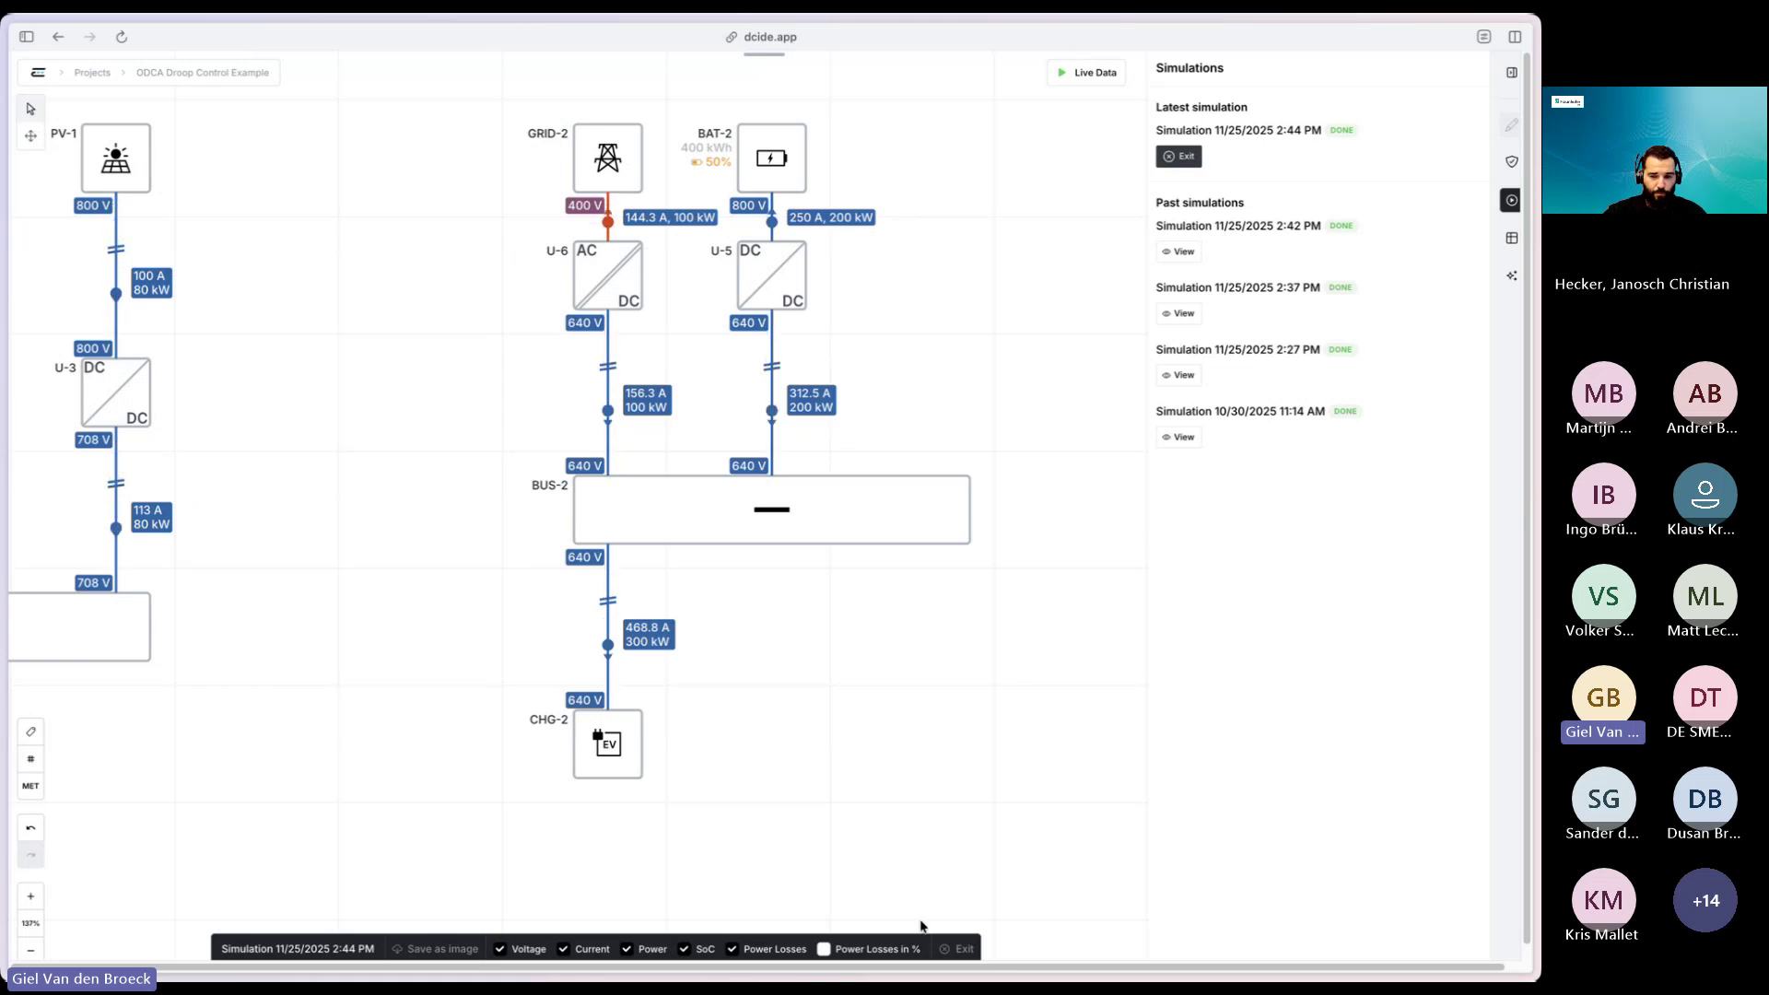
{"action": "left_click", "coordinate": [960, 949]}
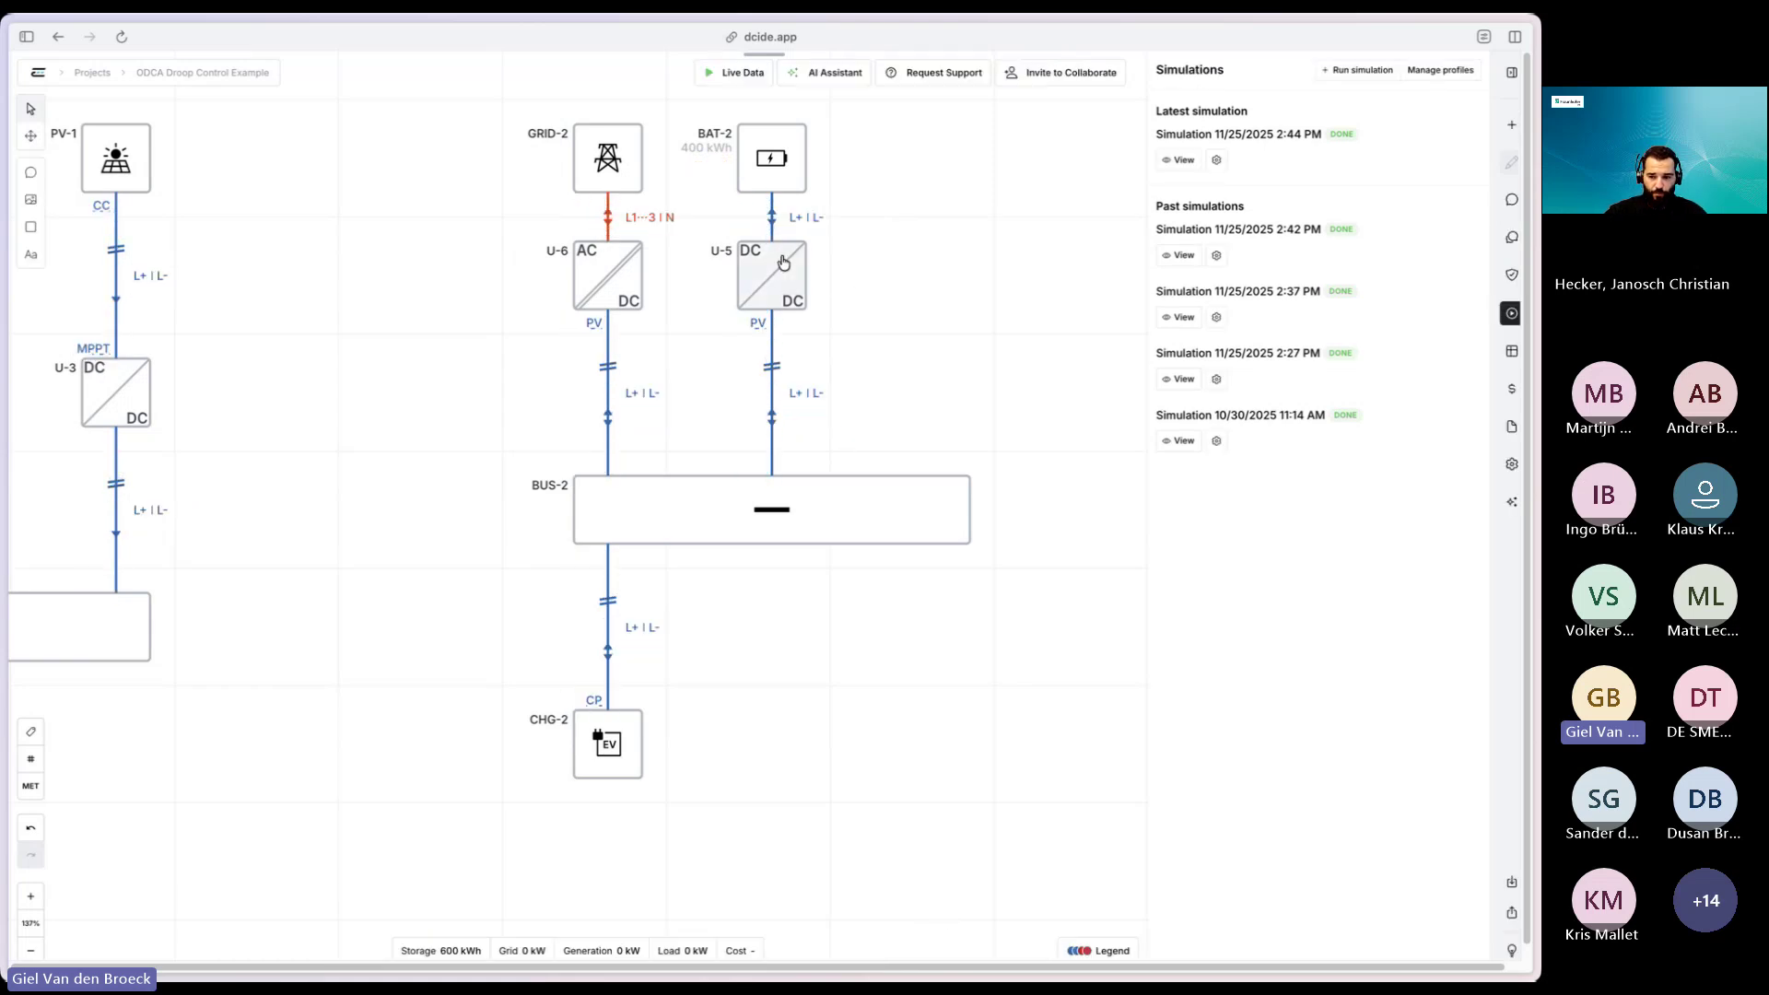
- Begin U-5's efficiency-vs-power table with the 200 kW and 150 kW power rows
{"action": "left_click", "coordinate": [1456, 649]}
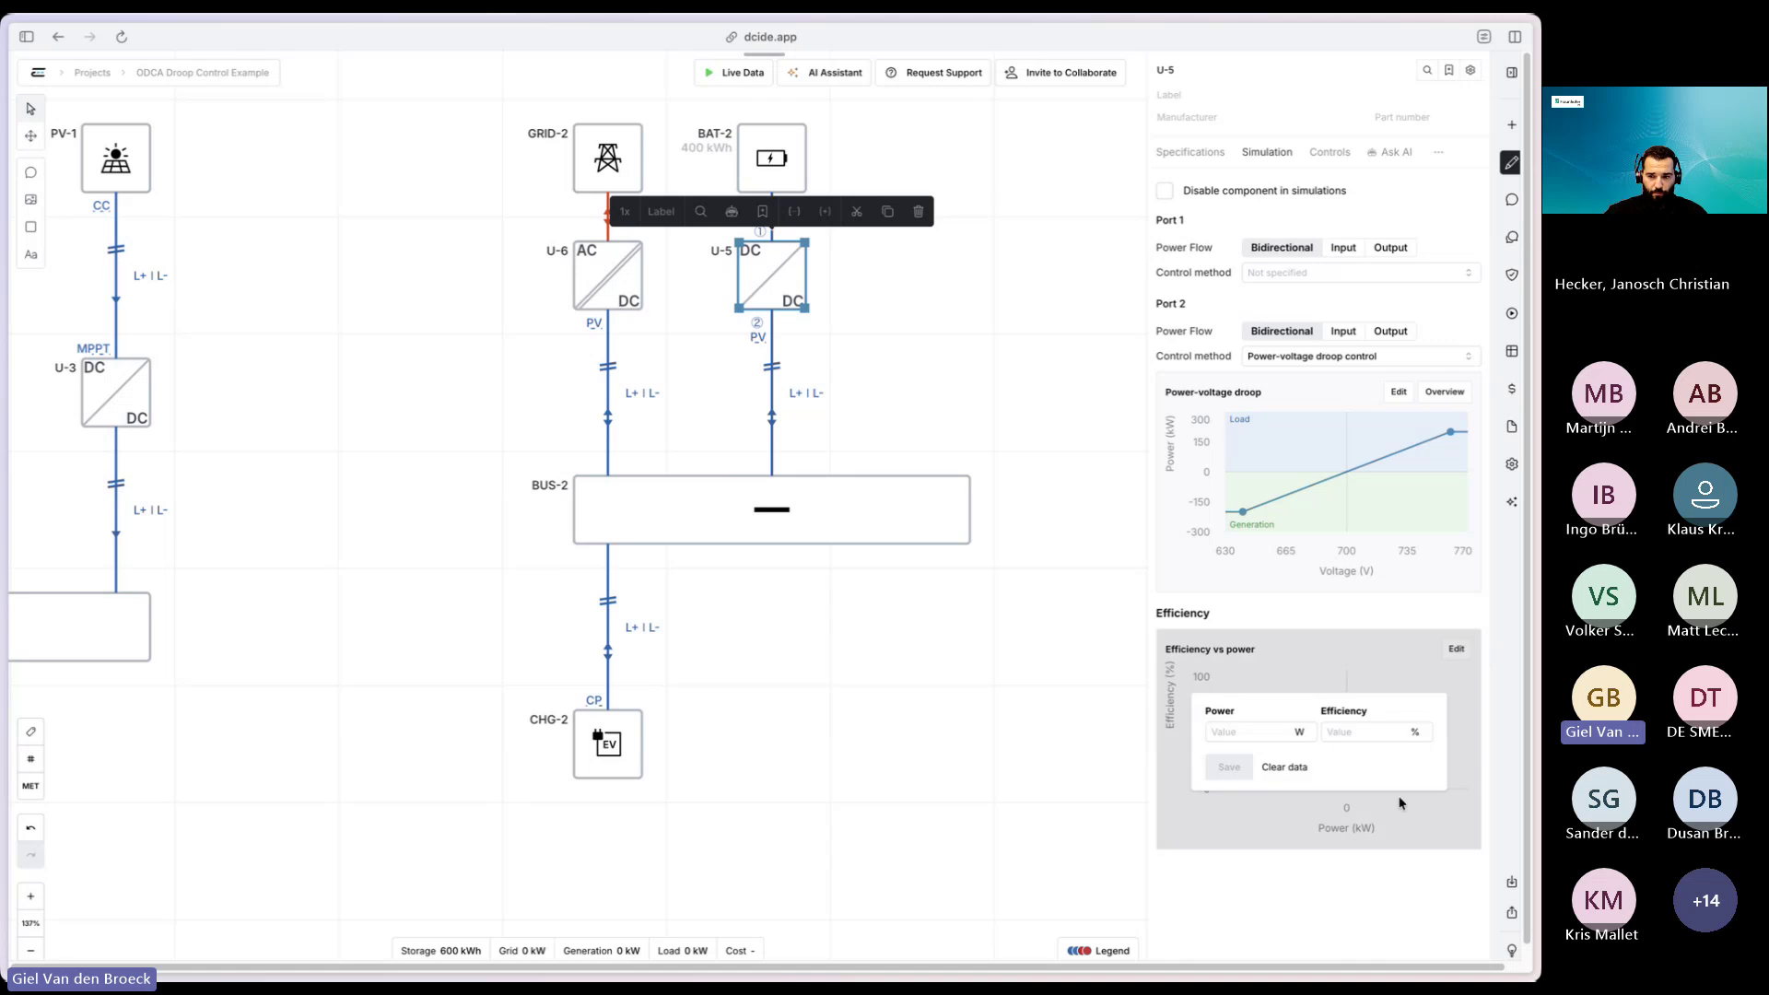
{"action": "left_click", "coordinate": [1299, 733]}
{"action": "left_click", "coordinate": [1258, 739]}
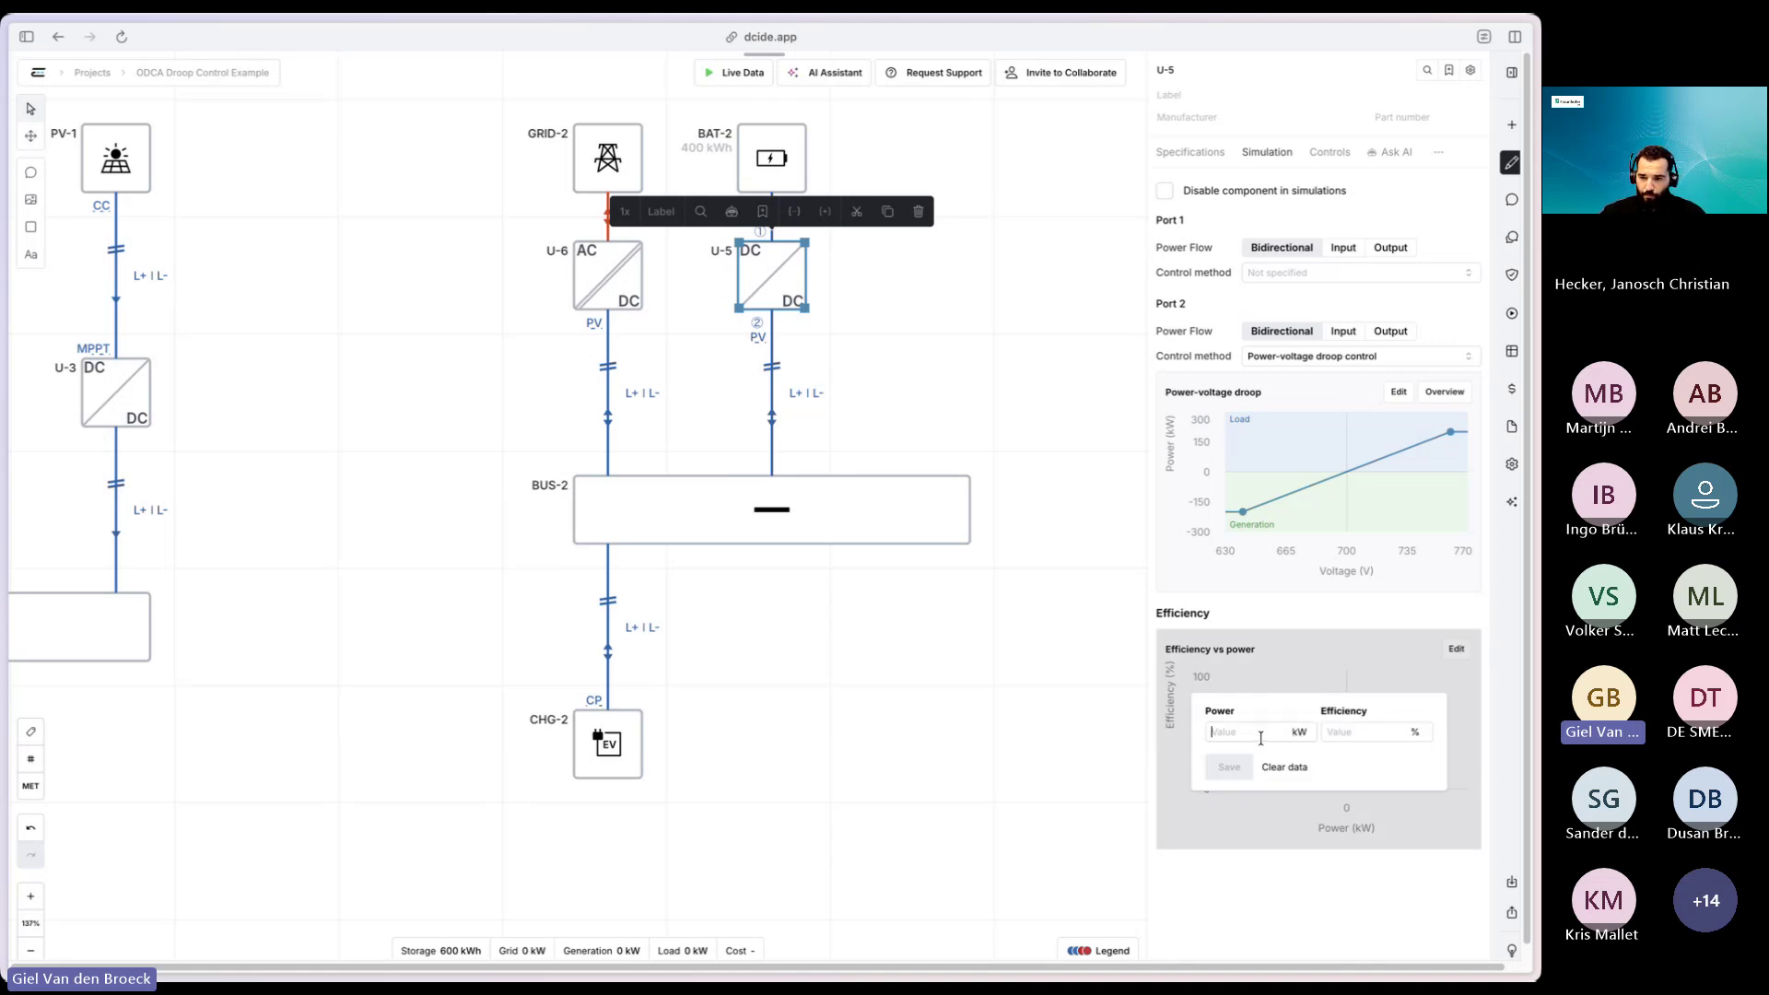
{"action": "type", "text": "200"}
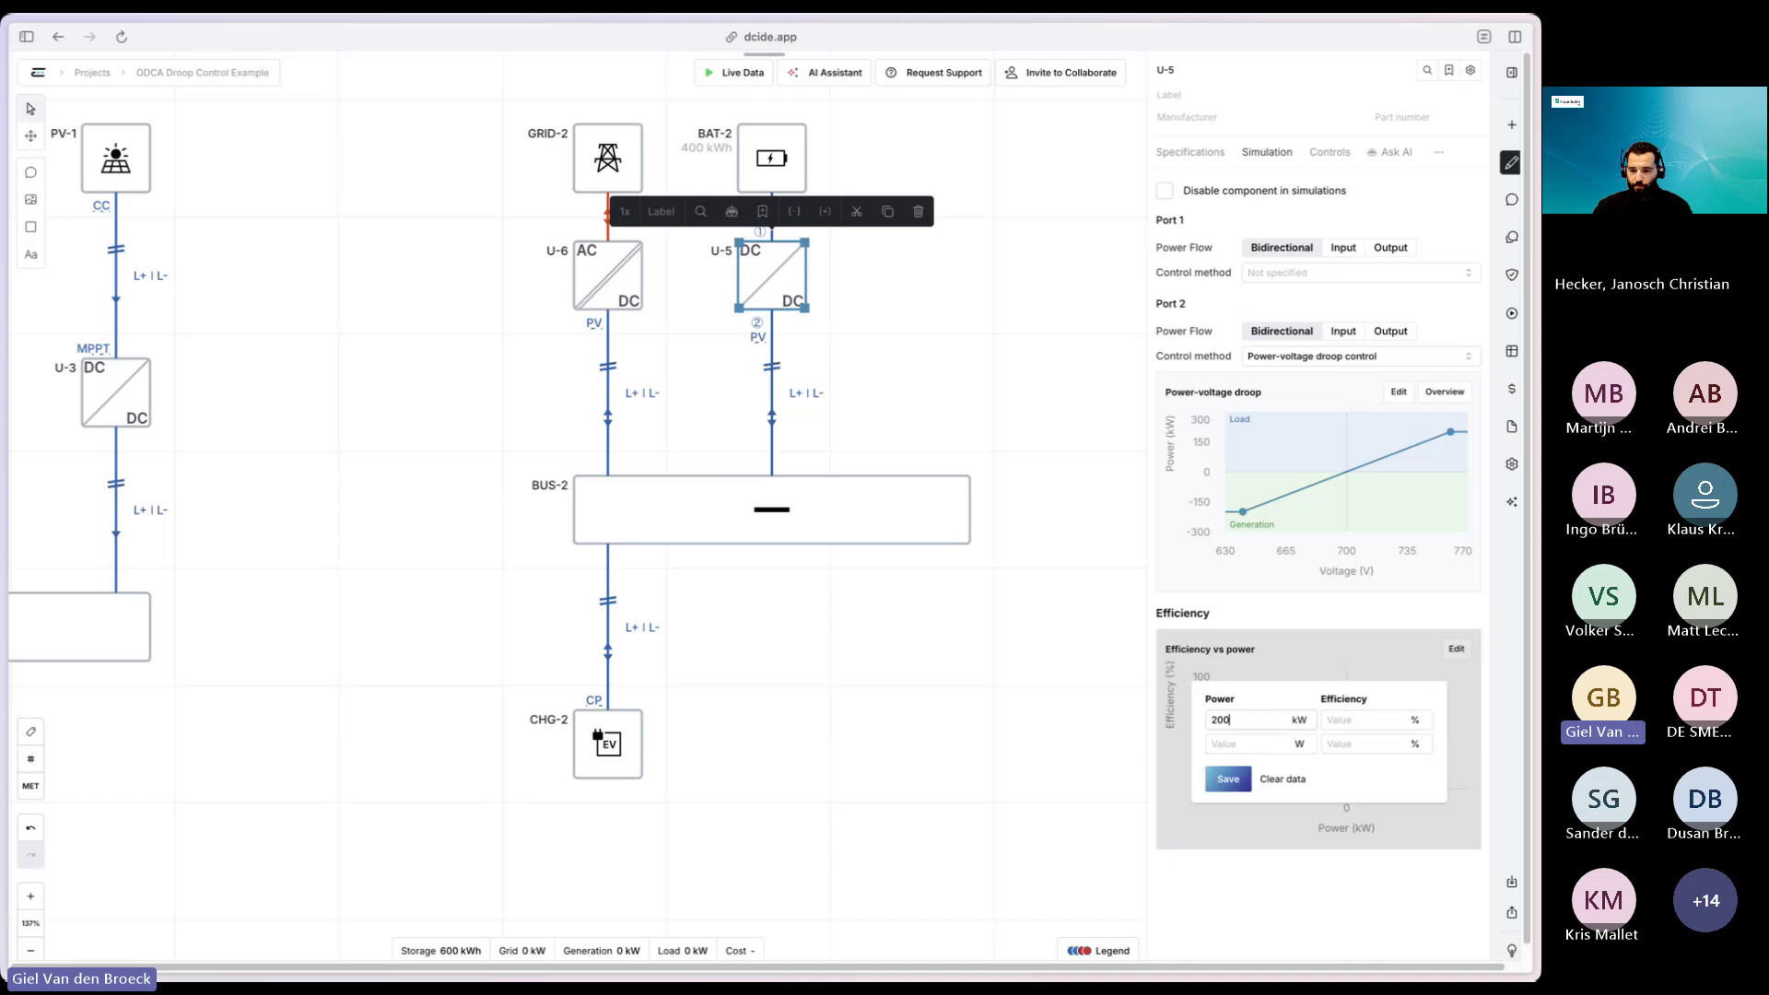
{"action": "left_click", "coordinate": [1390, 719]}
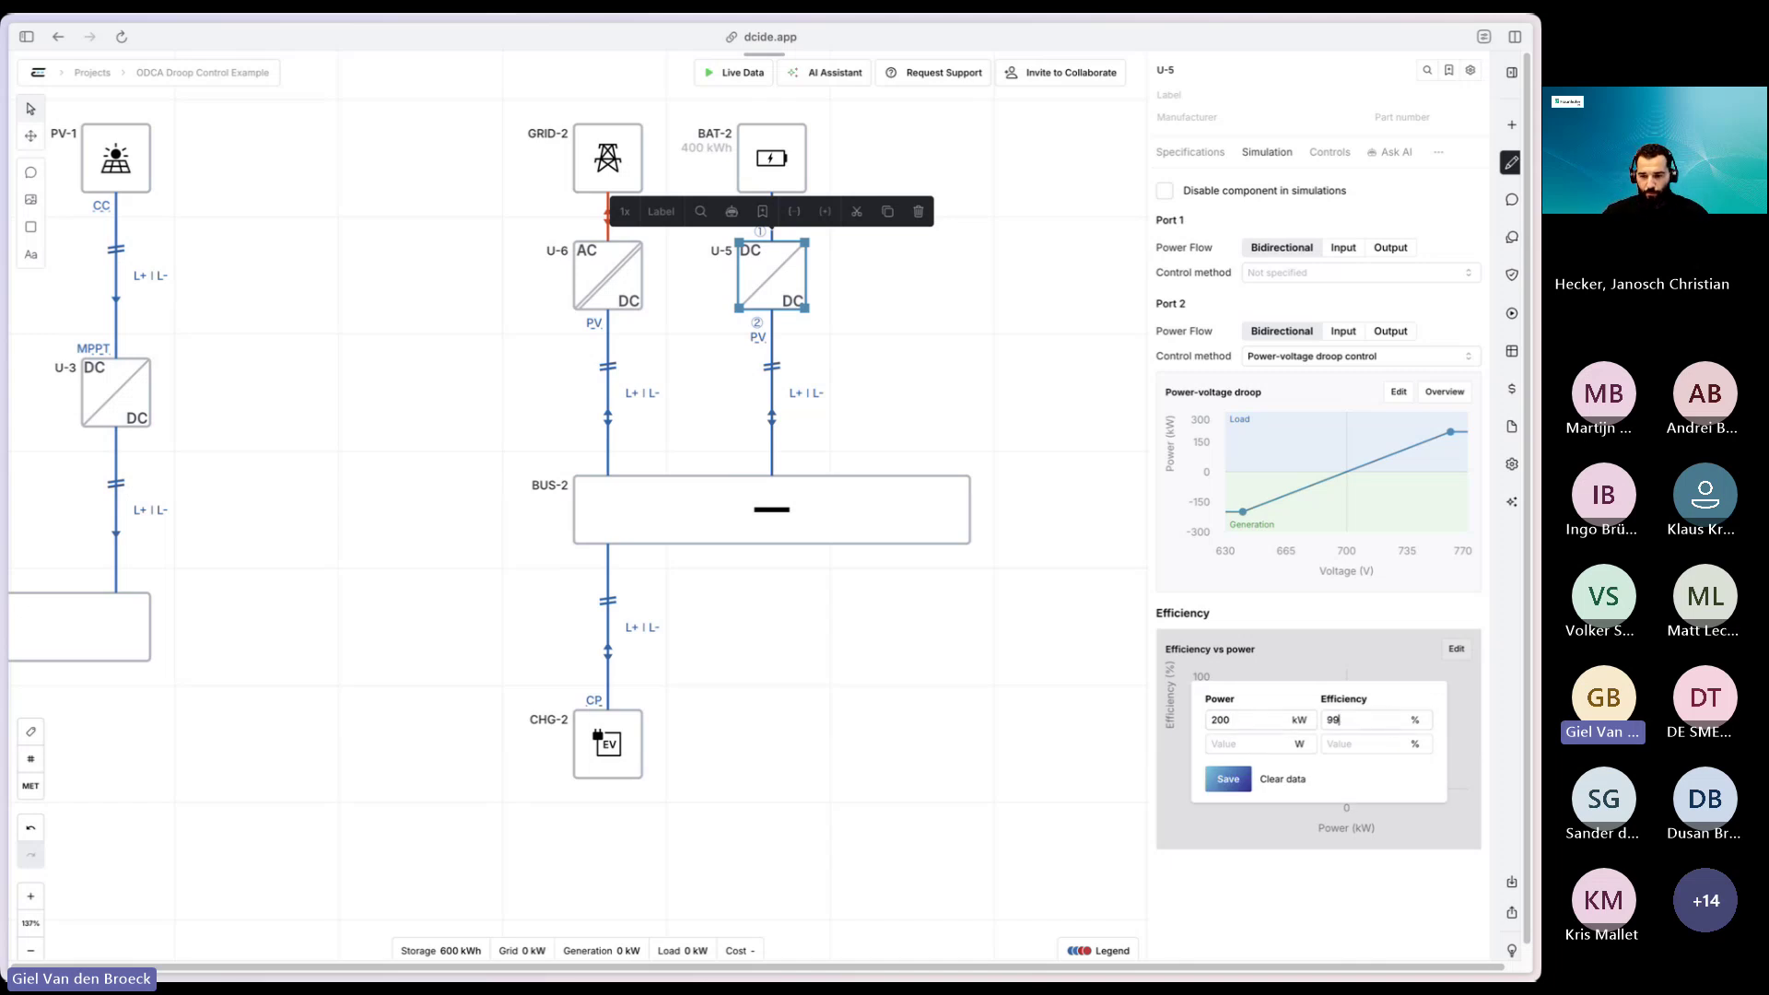
{"action": "left_click", "coordinate": [1297, 745]}
{"action": "left_click", "coordinate": [1259, 744]}
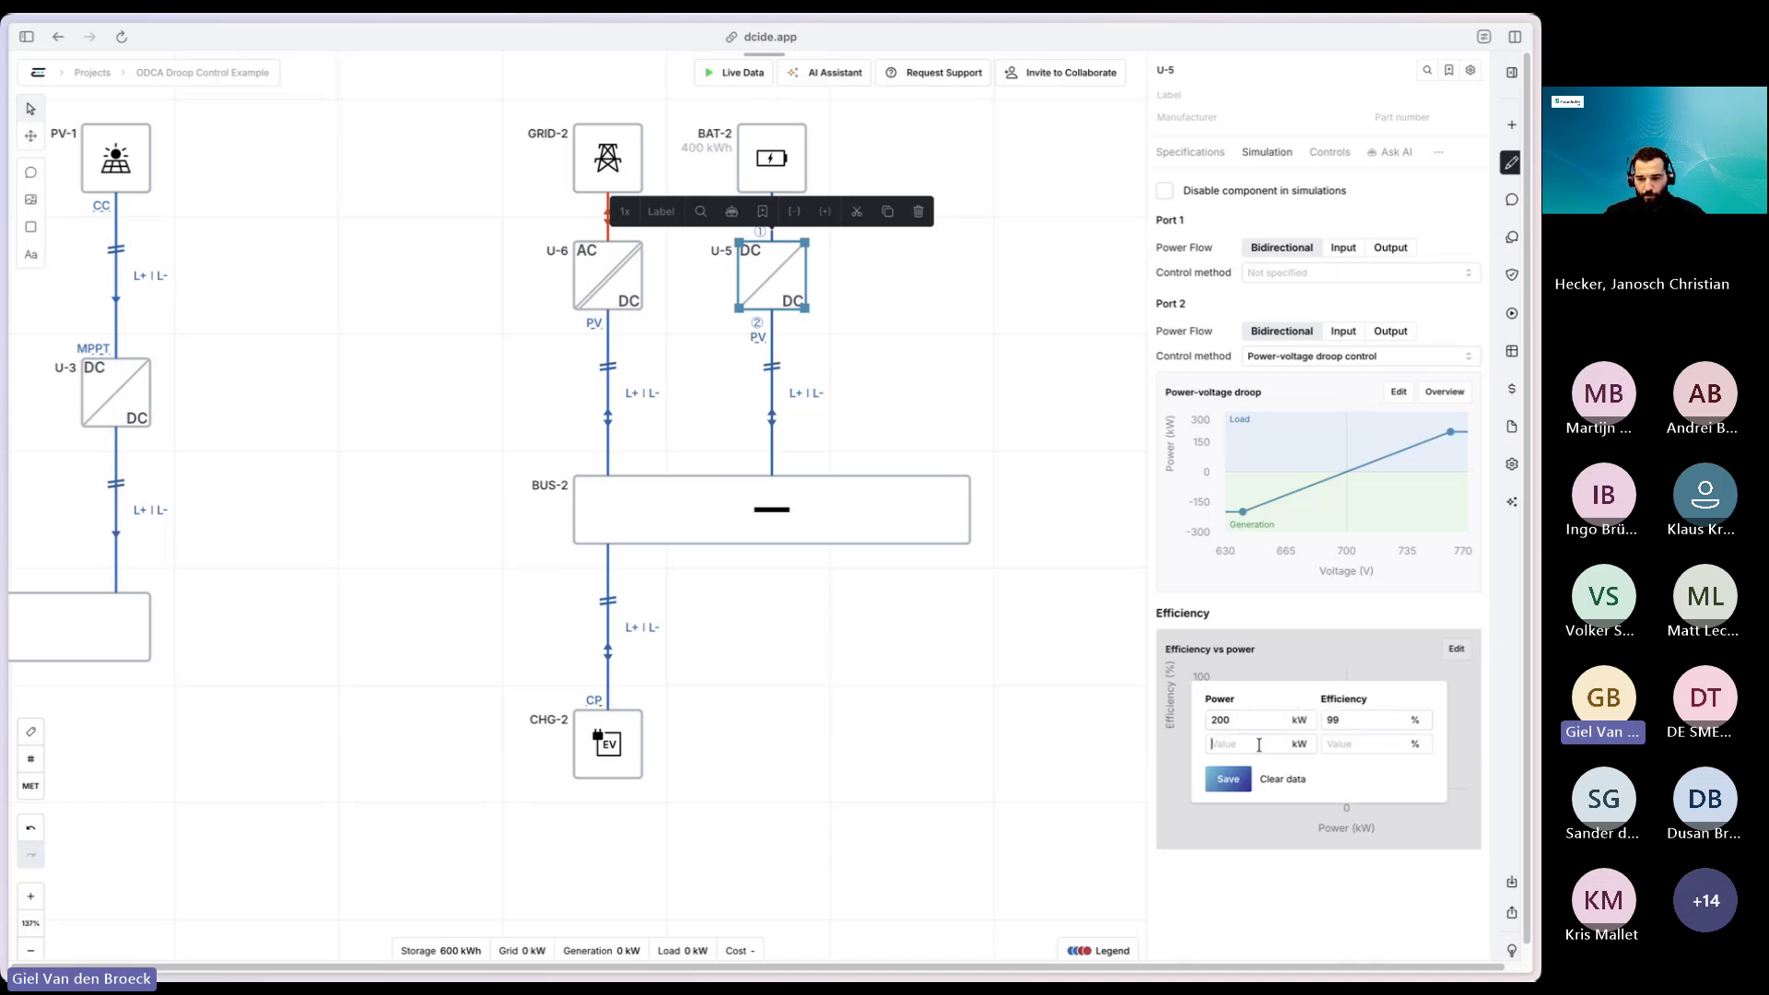
{"action": "type", "text": "150"}
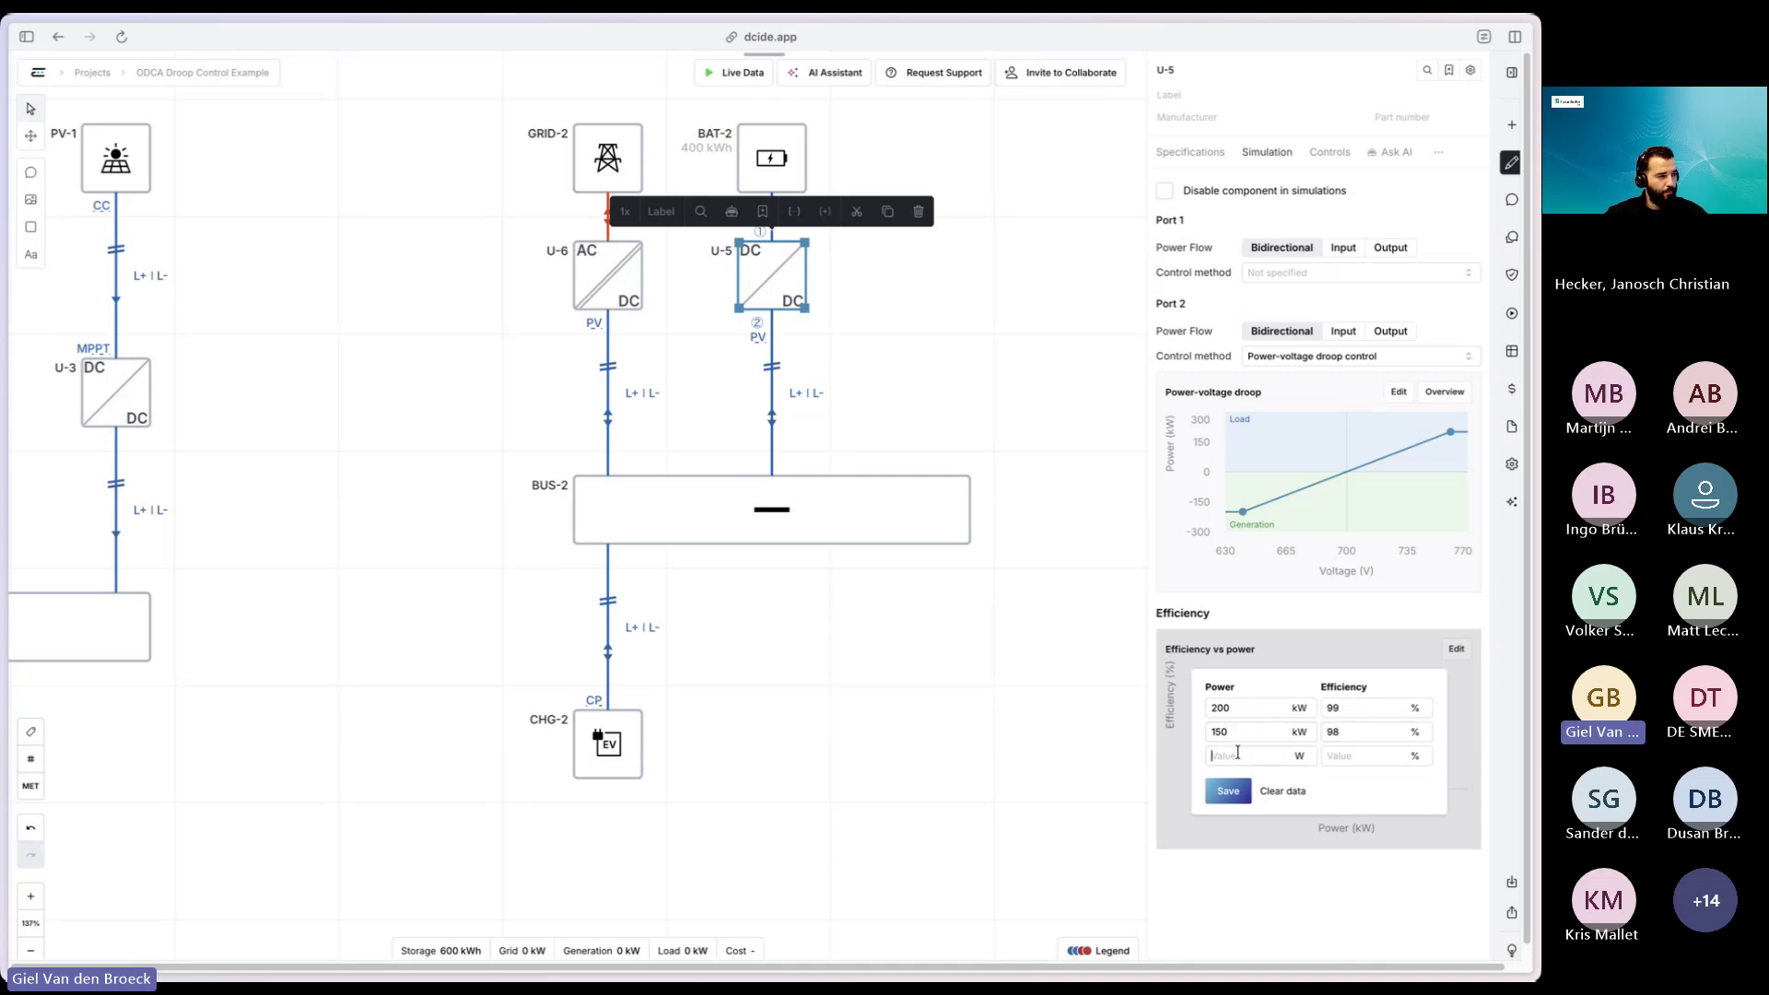
- Enter the 100 kW row and the 50 kW row at 94% efficiency
{"action": "left_click", "coordinate": [1285, 757]}
{"action": "type", "text": "100"}
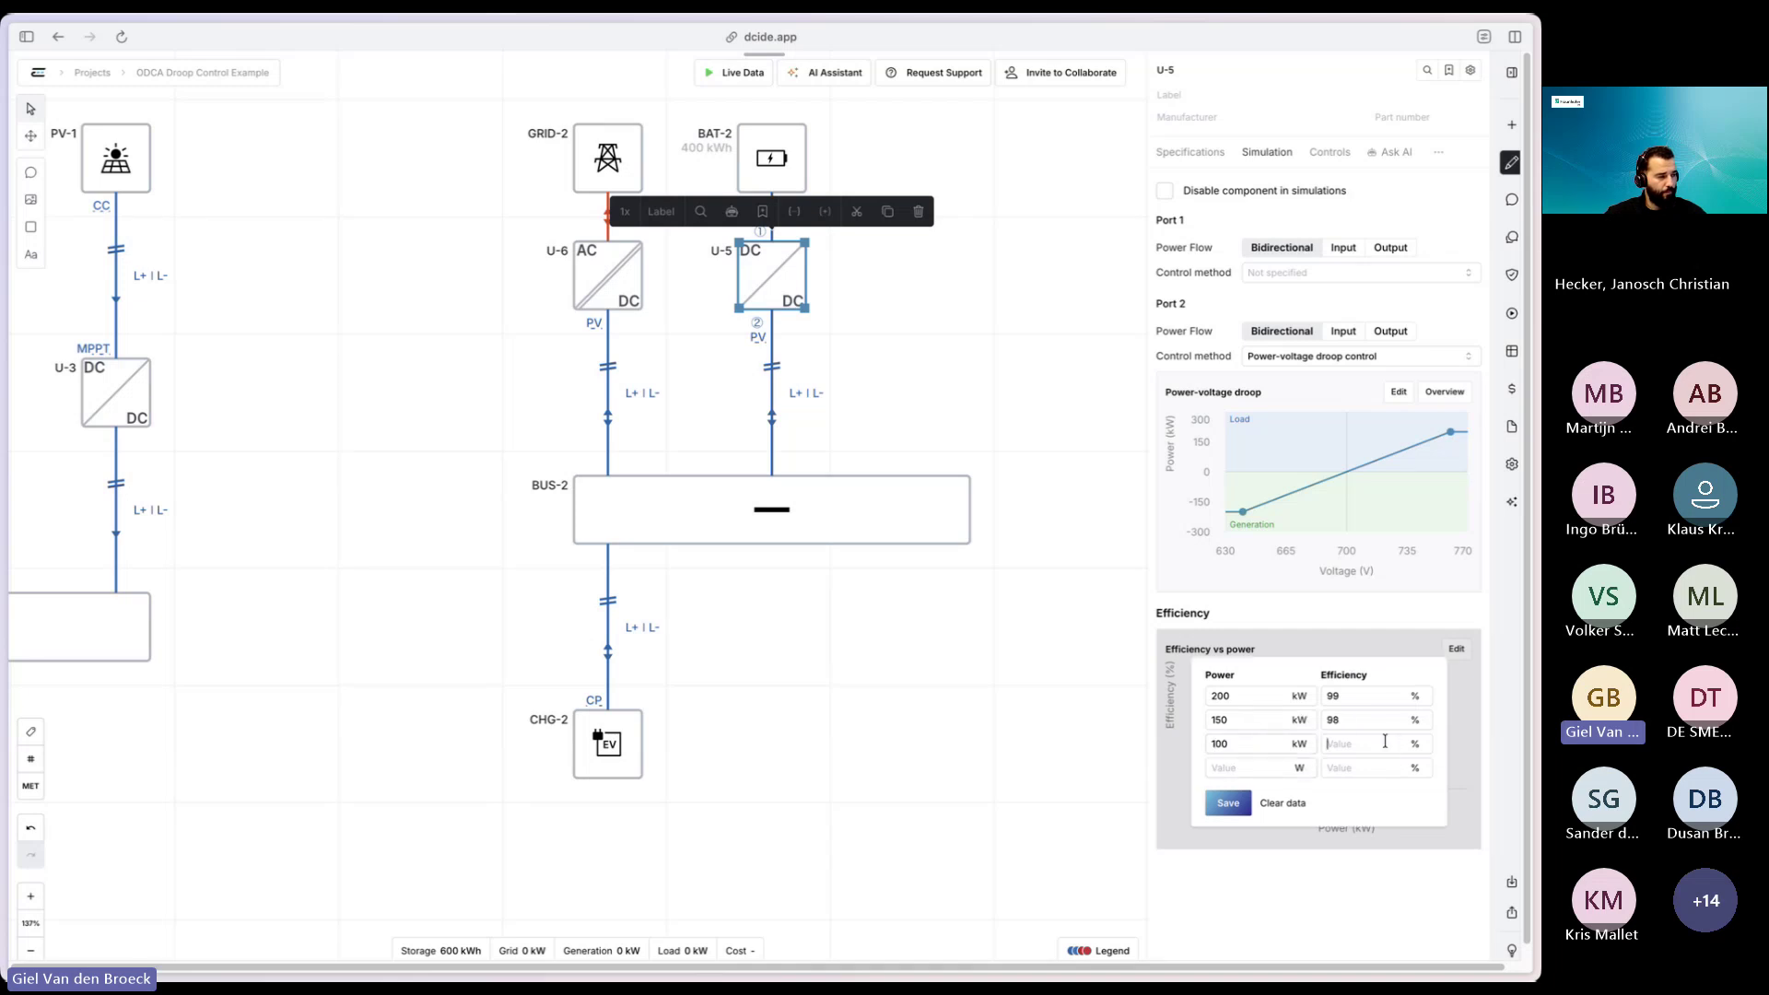
{"action": "left_click", "coordinate": [1384, 742]}
{"action": "type", "text": "9"}
{"action": "left_click", "coordinate": [1245, 764]}
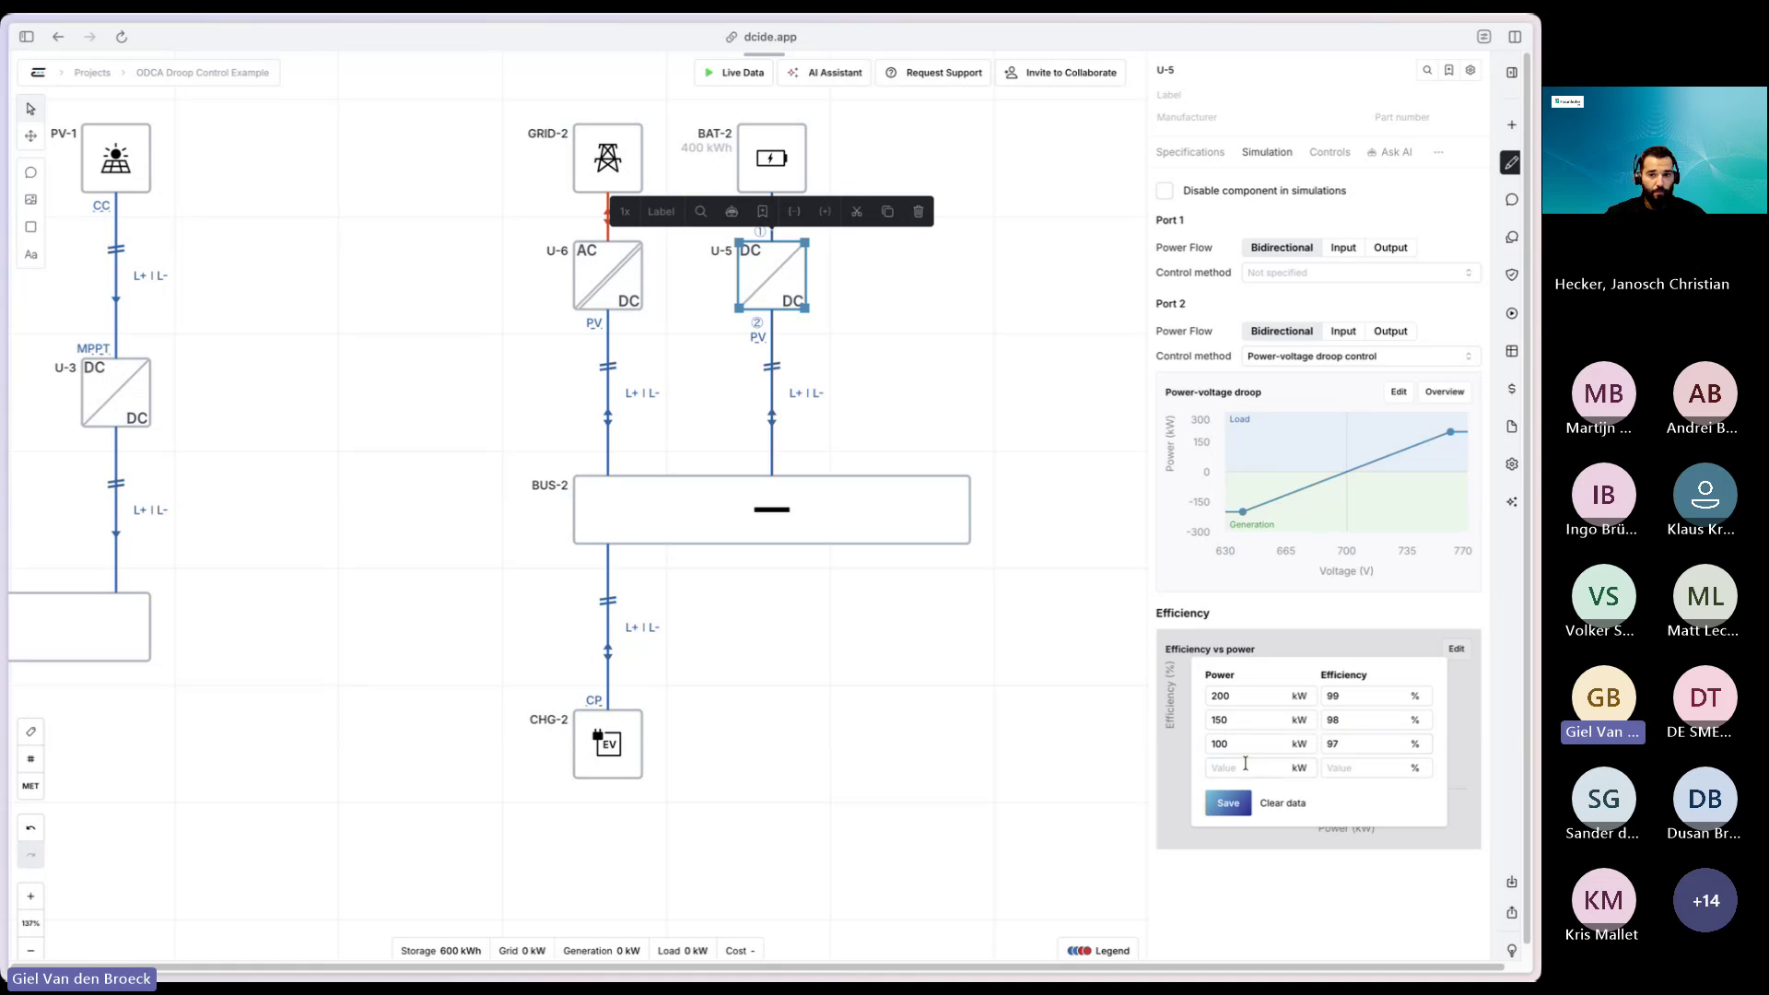
{"action": "type", "text": "50"}
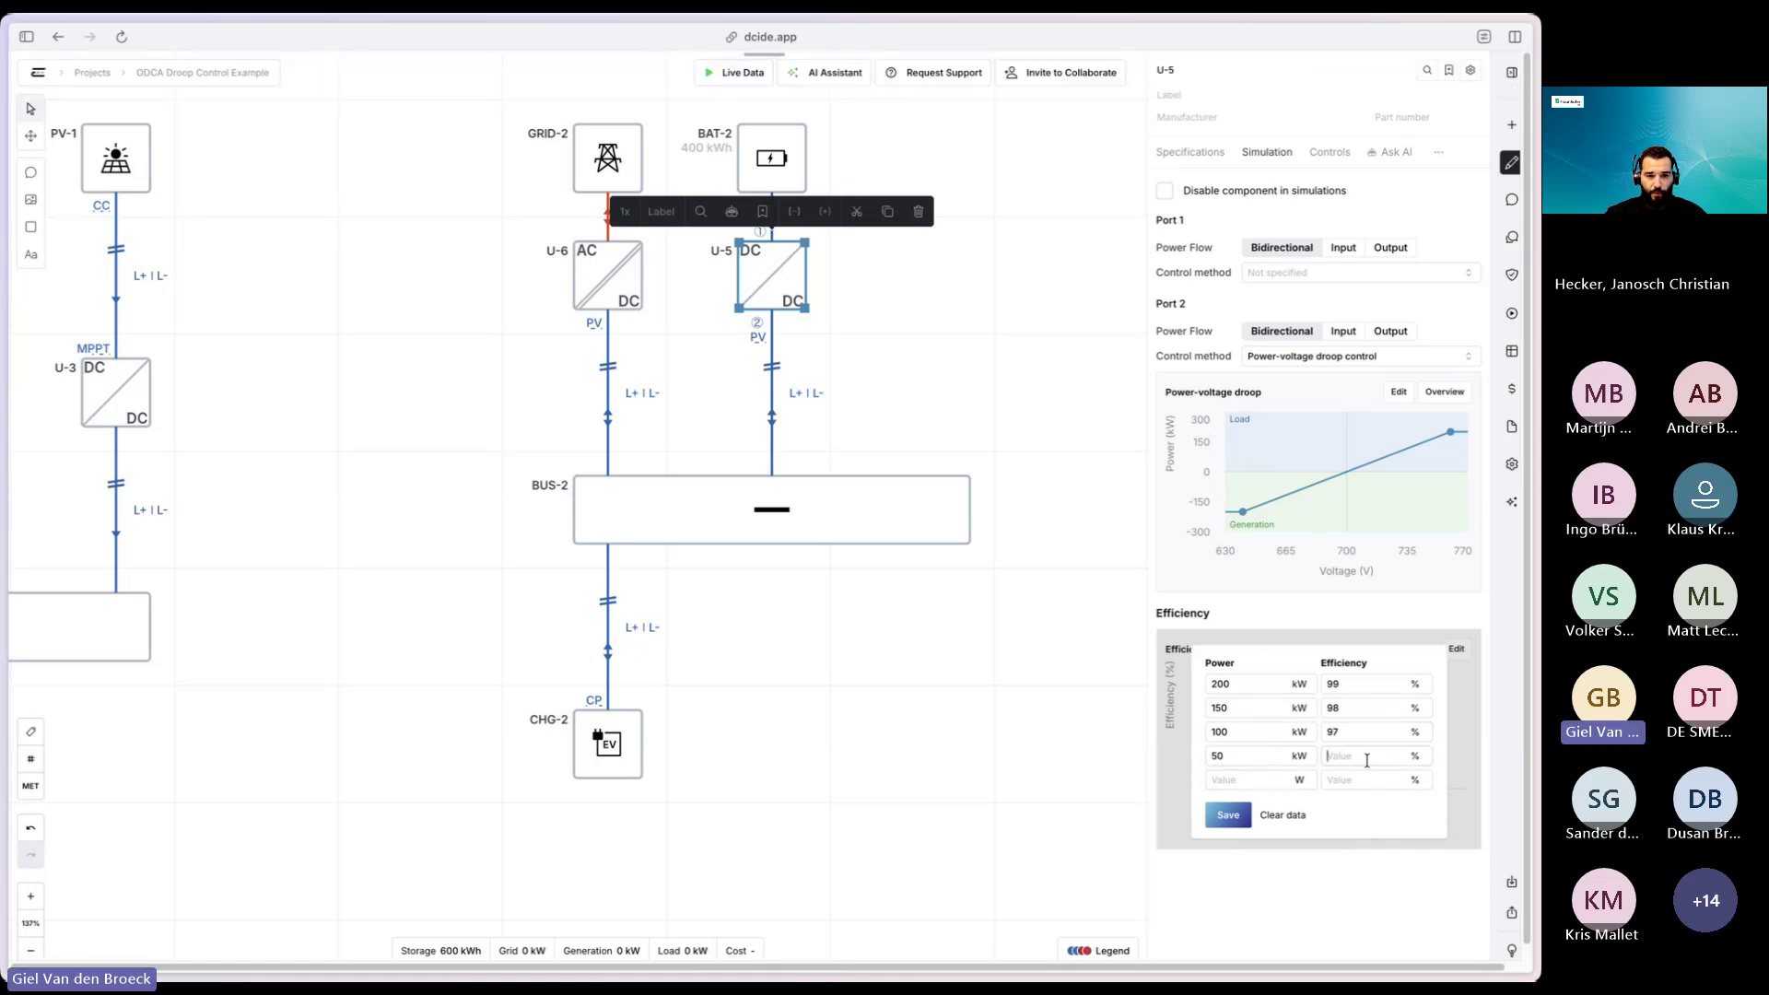
{"action": "type", "text": "94"}
- Add the 1 kW row at 80% efficiency and save the five-point curve
{"action": "left_click", "coordinate": [1299, 779]}
{"action": "left_click", "coordinate": [1258, 781]}
{"action": "type", "text": "1"}
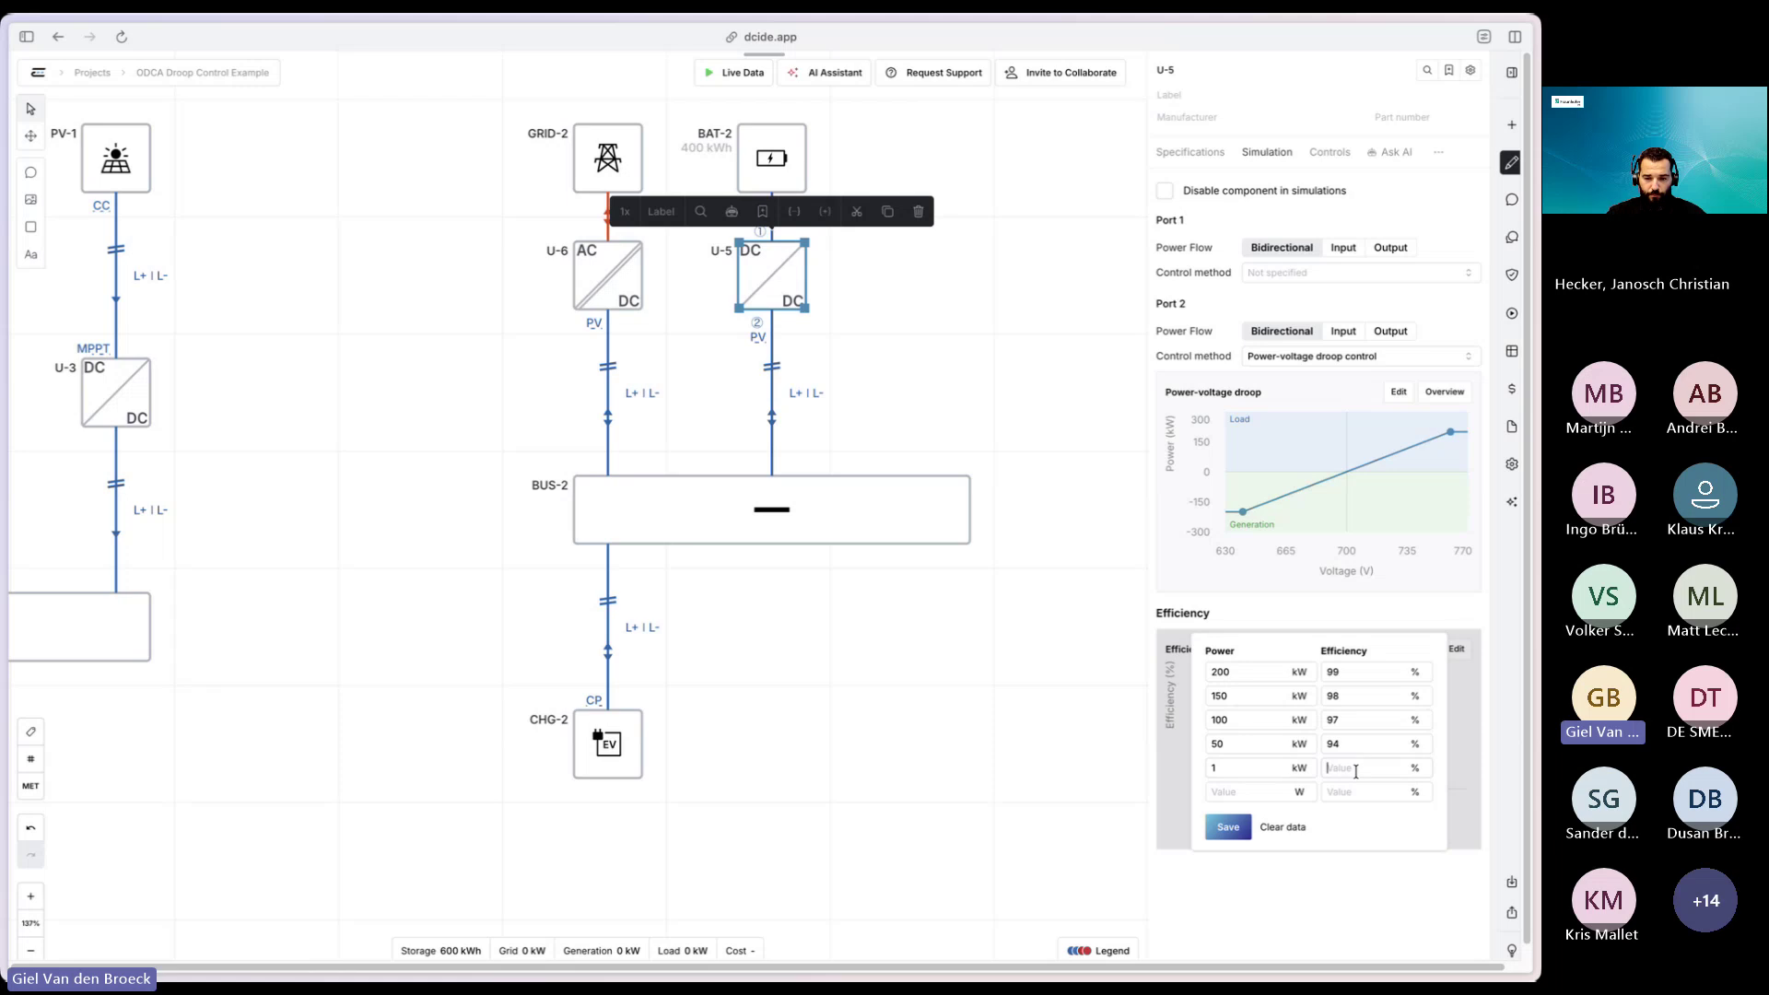
{"action": "left_click", "coordinate": [1356, 770]}
{"action": "type", "text": "8"}
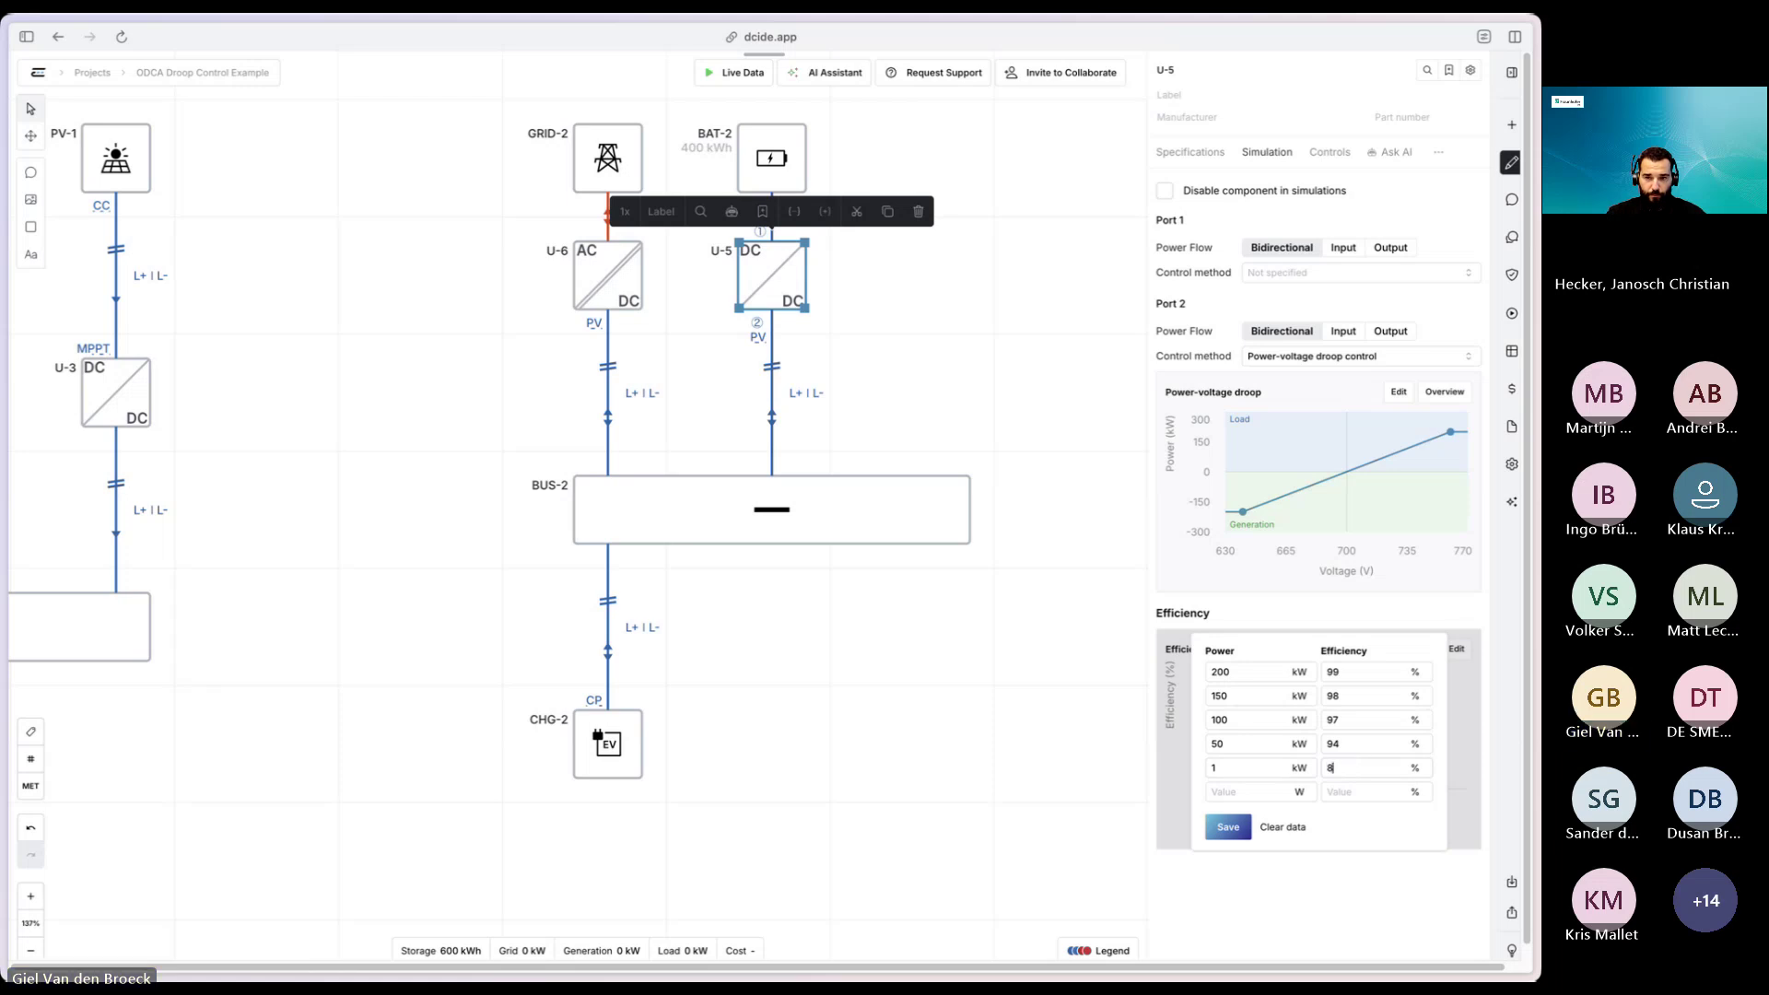
{"action": "type", "text": "0"}
{"action": "left_click", "coordinate": [1229, 826]}
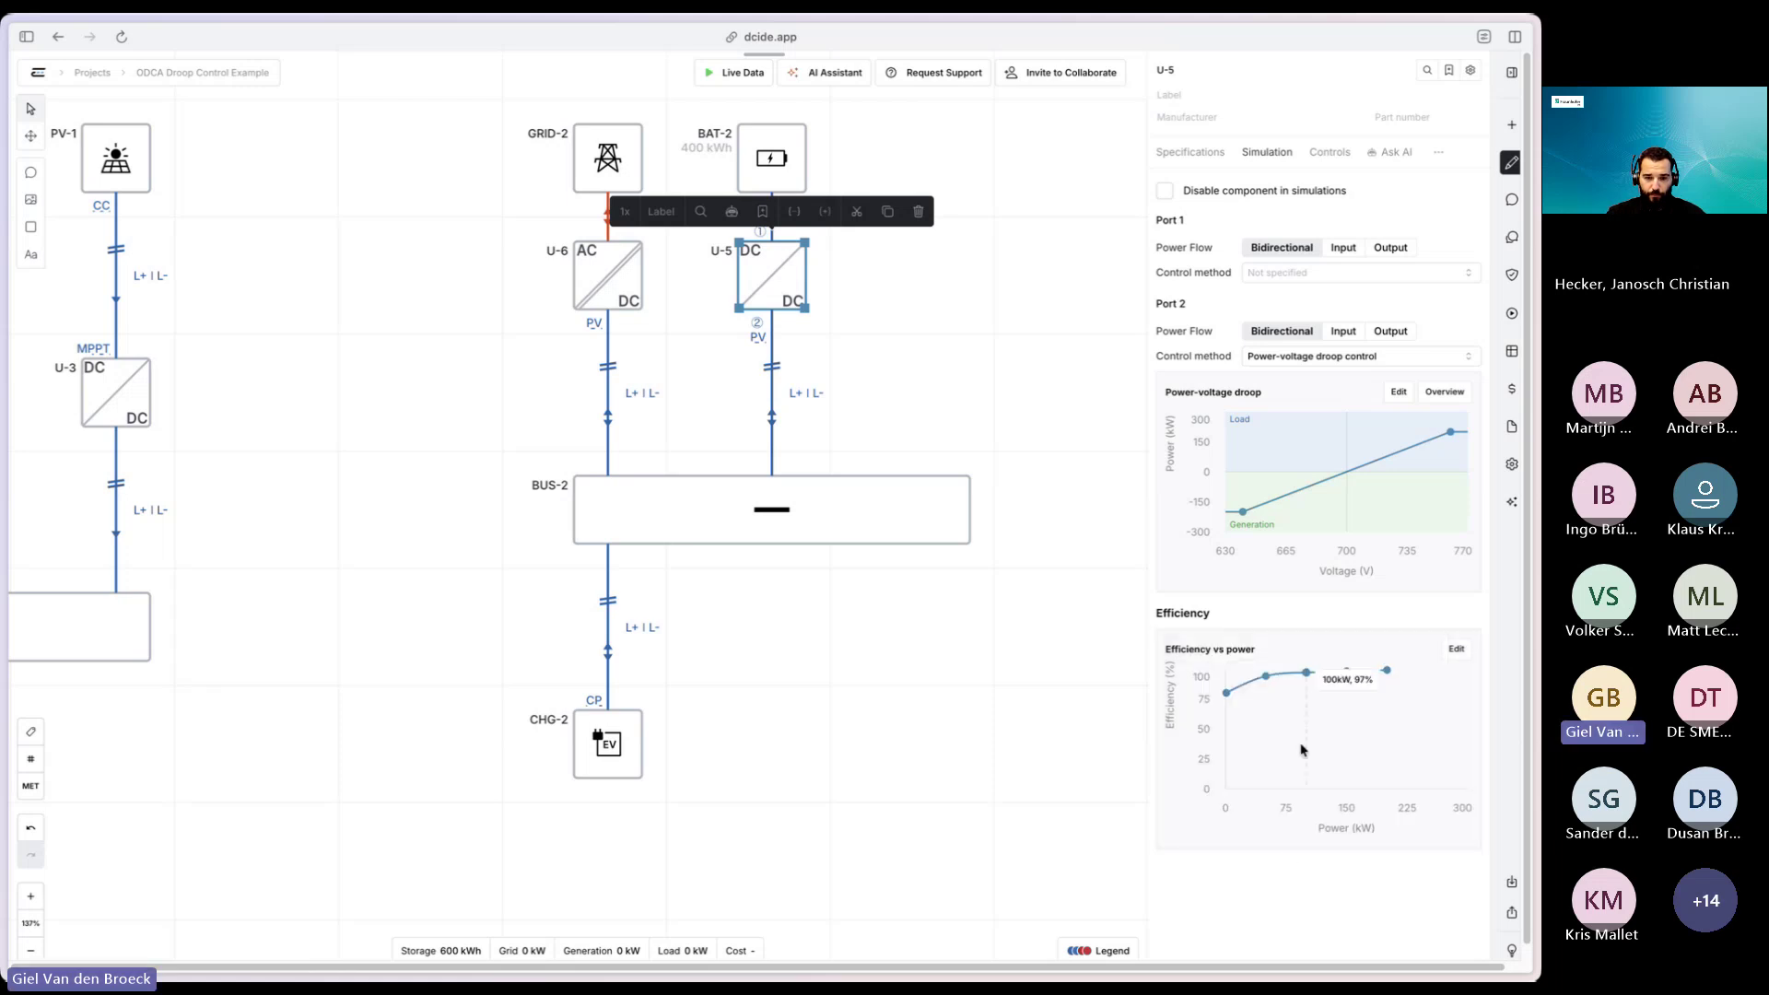
- Create and run a new snapshot simulation from the Simulations sidebar
{"action": "mouse_move", "coordinate": [1391, 678]}
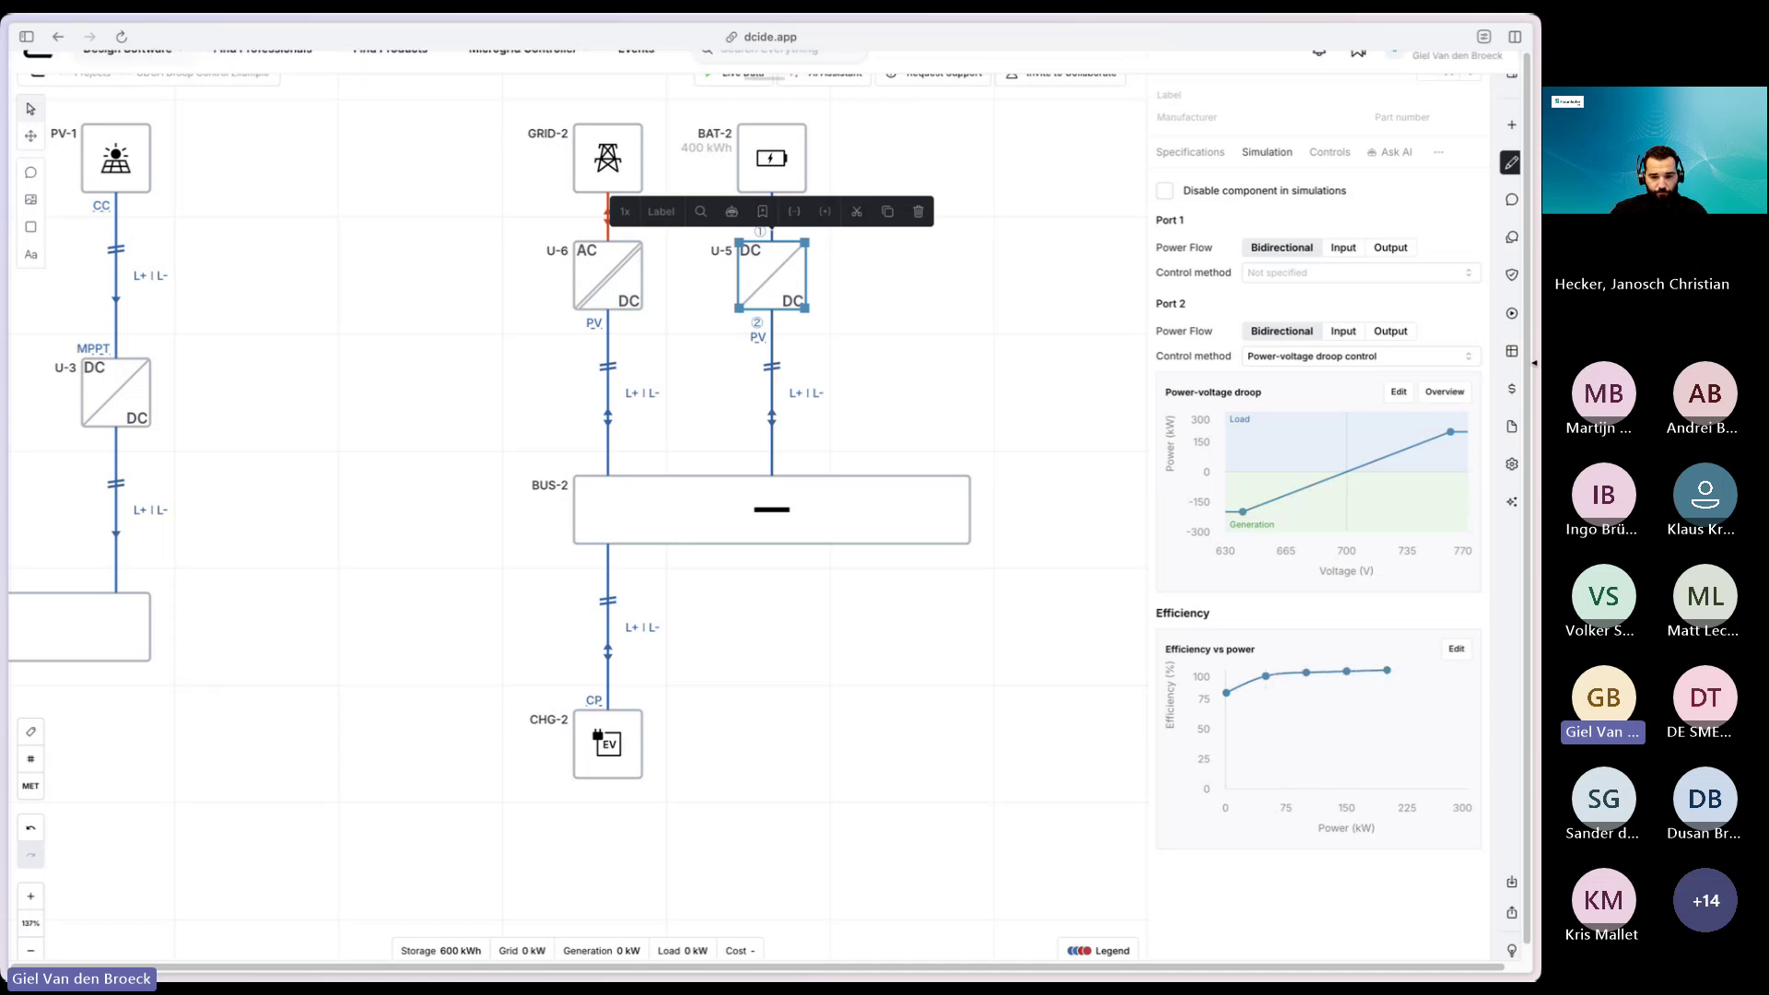
{"action": "left_click", "coordinate": [1512, 314]}
{"action": "left_click", "coordinate": [1360, 74]}
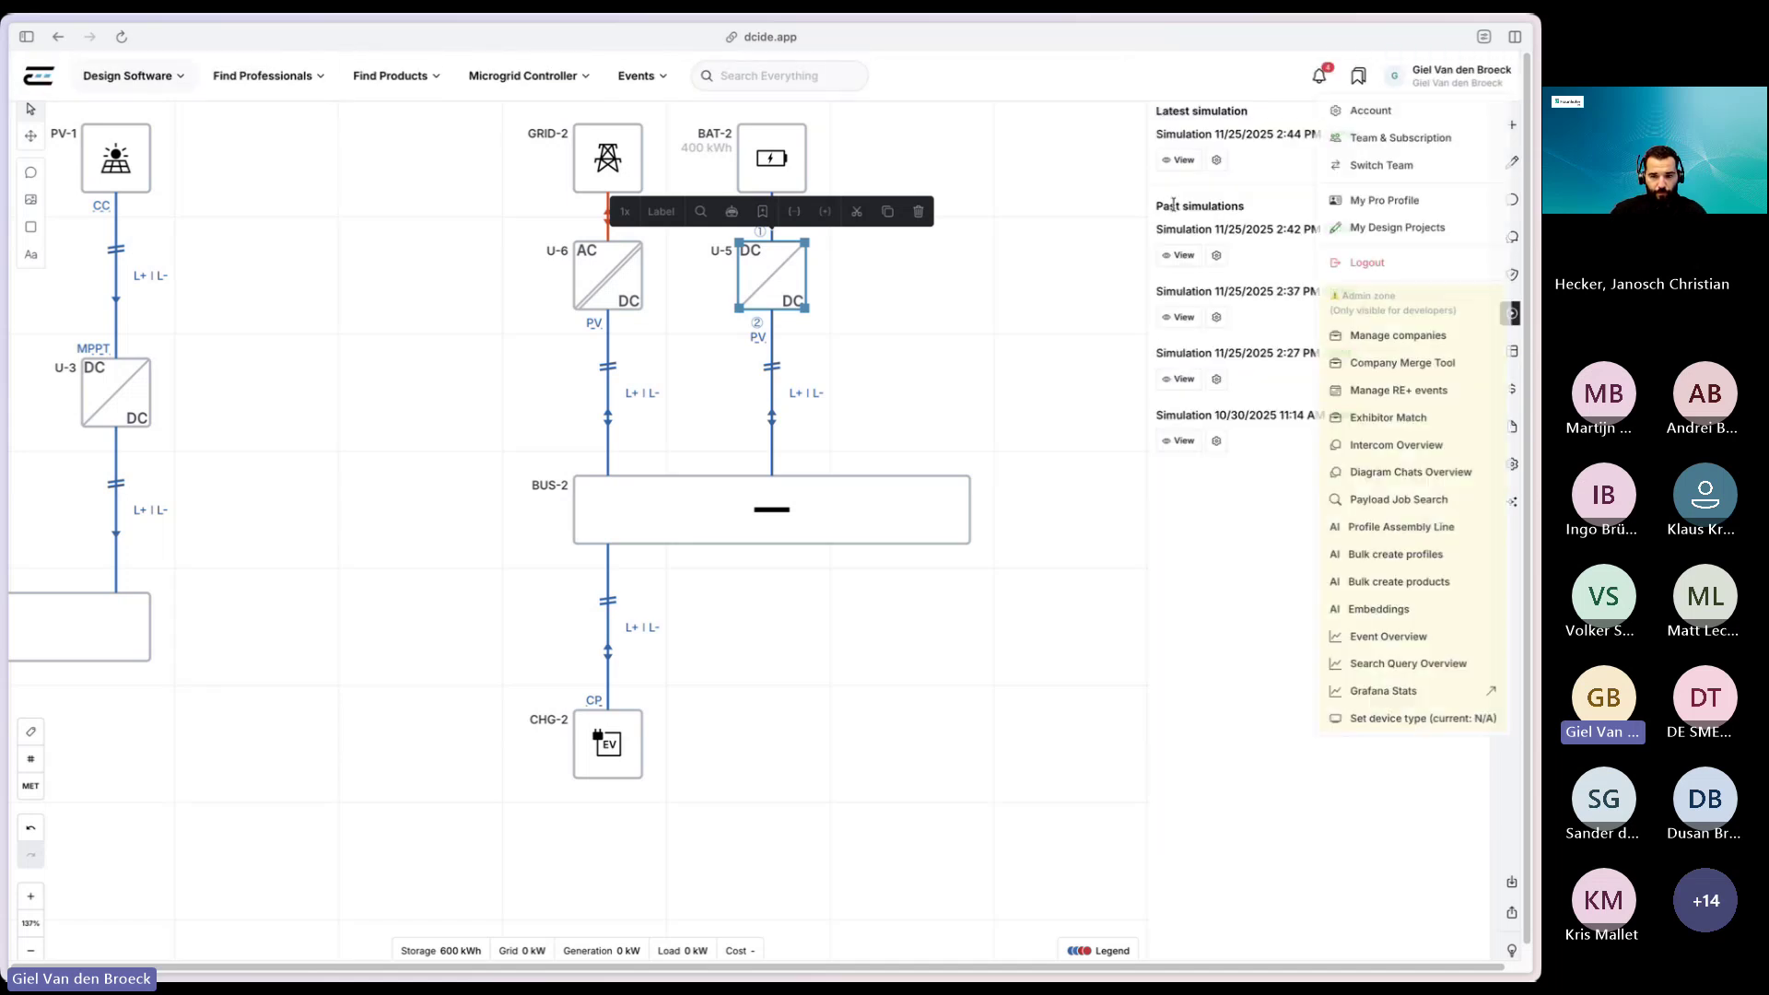
{"action": "left_click", "coordinate": [1368, 70]}
{"action": "left_click", "coordinate": [1308, 577]}
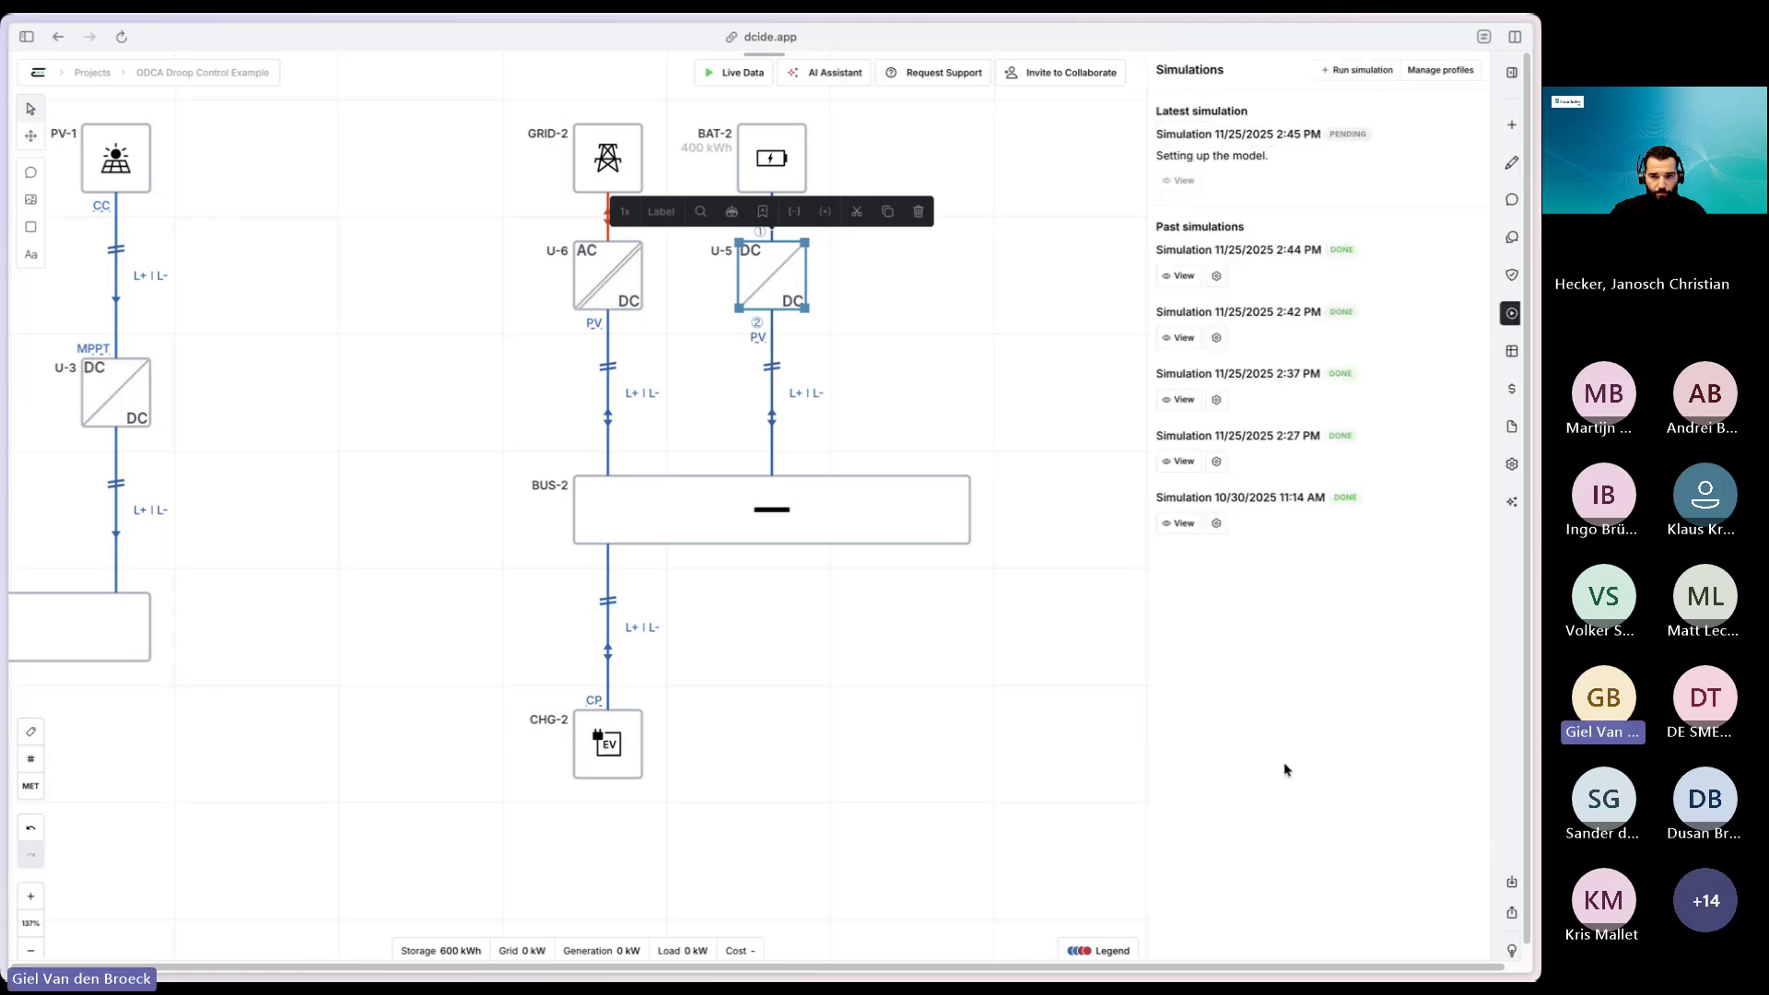
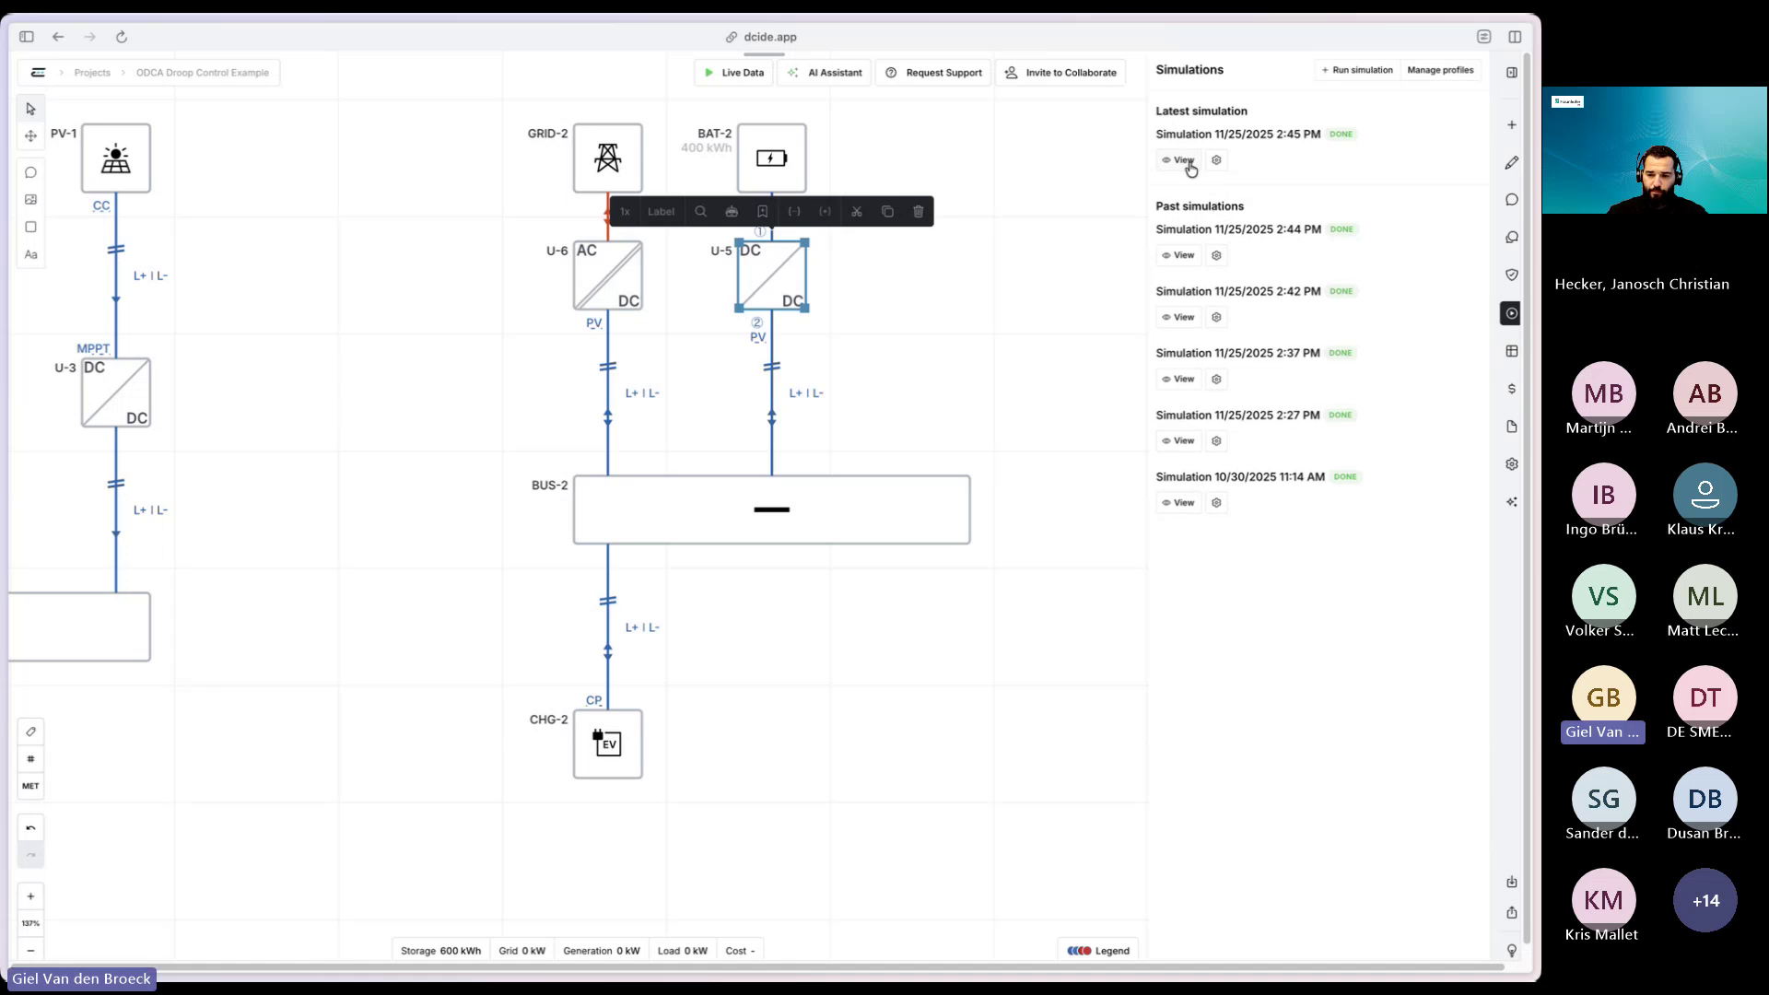
- Overlay the 11/25/2025 2:45 PM simulation results on the Droop Control Example diagram
{"action": "left_click", "coordinate": [1184, 161]}
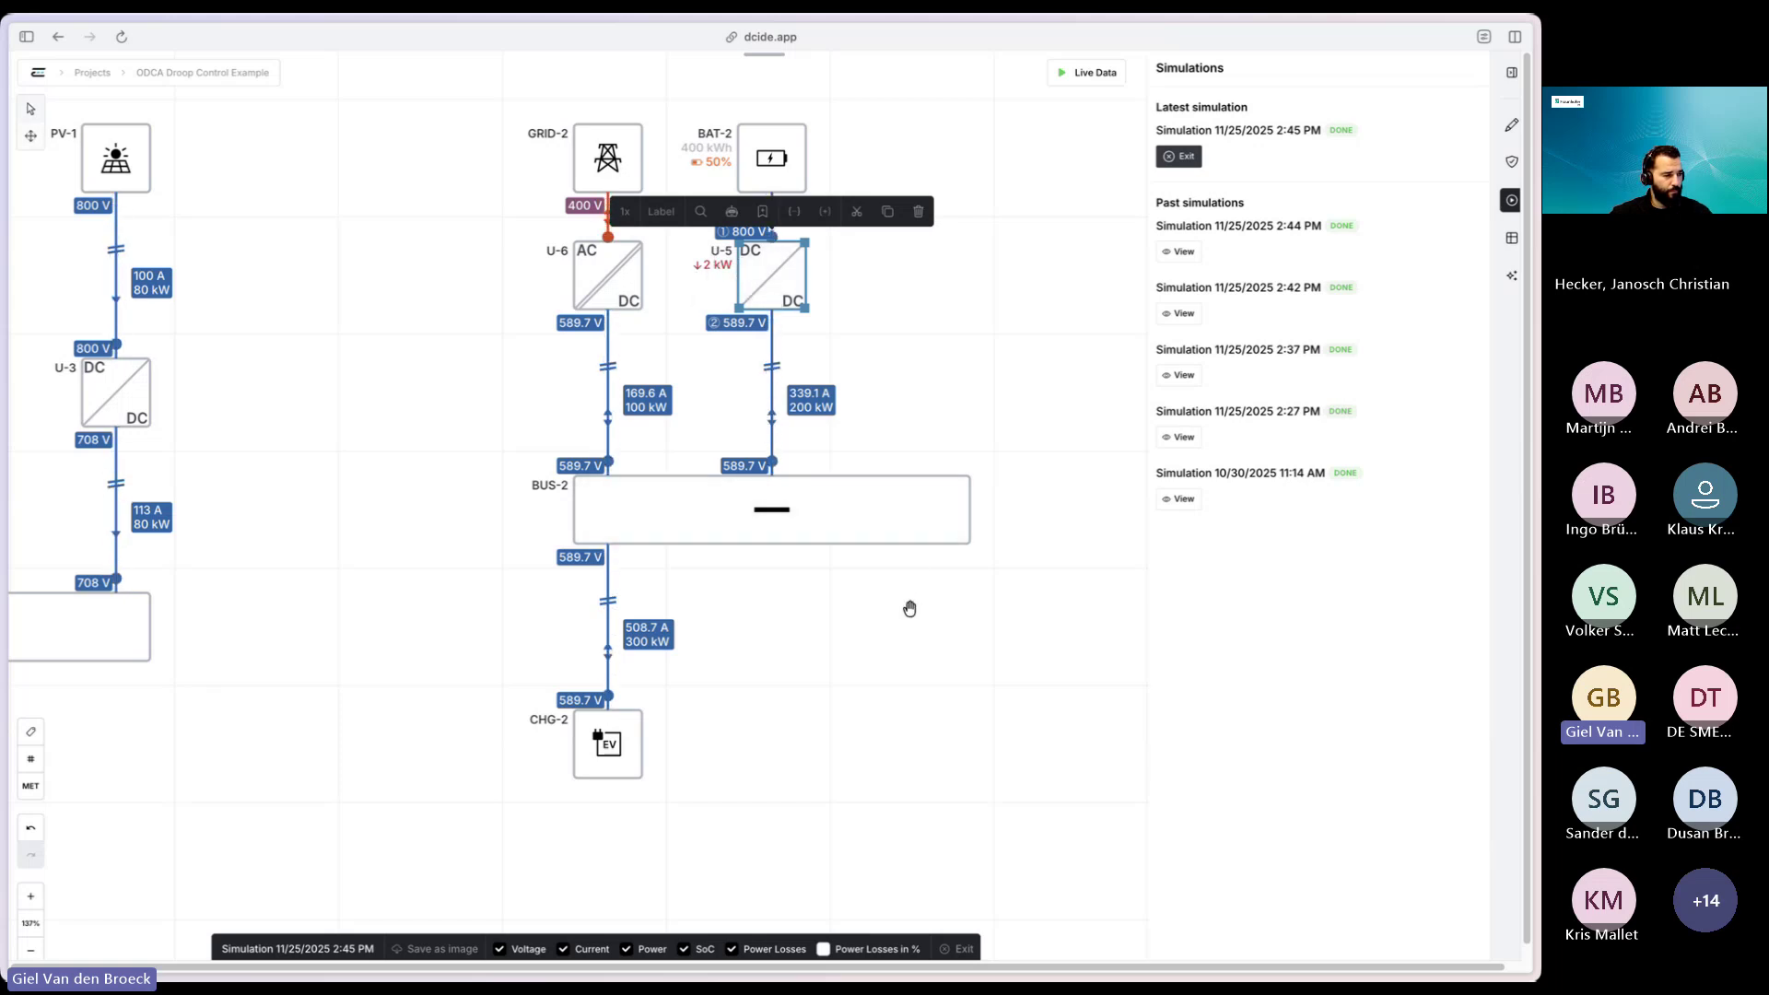
{"action": "left_click_drag", "start_coordinate": [909, 608], "coordinate": [900, 610]}
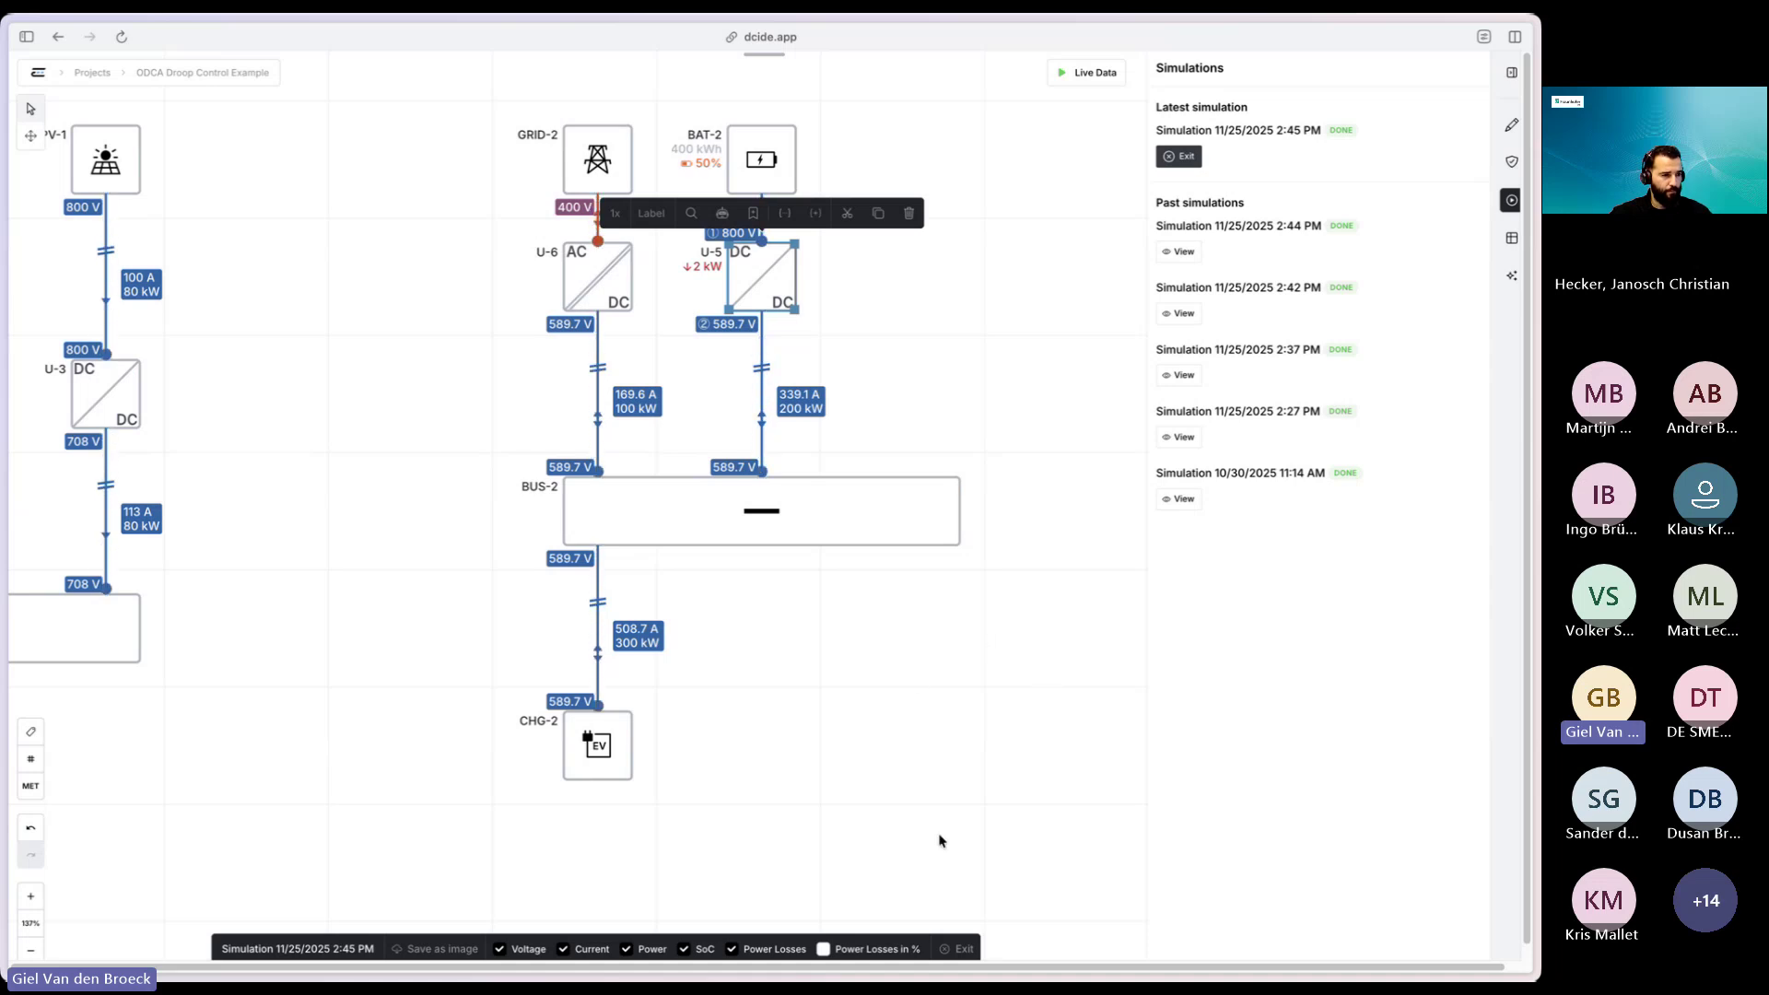
- Leave the results view and size the U-5–BUS-2 cable at 25 mm² and 100 m
{"action": "left_click", "coordinate": [958, 949]}
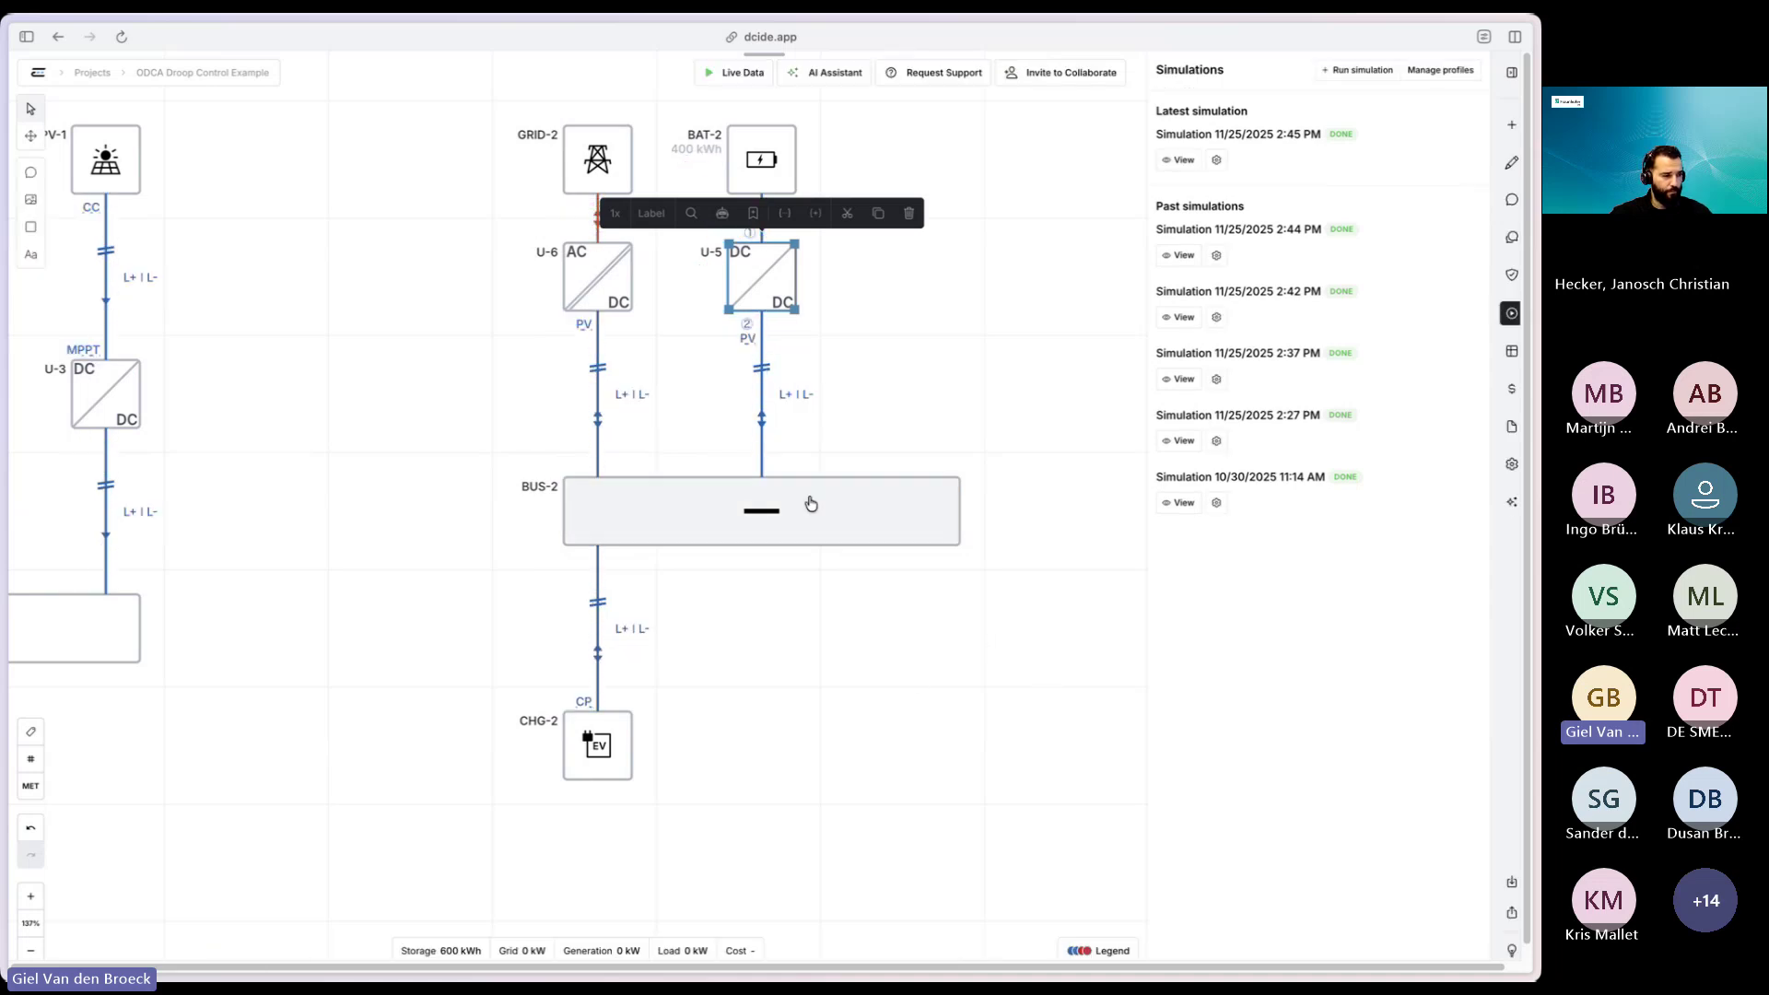
{"action": "left_click", "coordinate": [763, 440]}
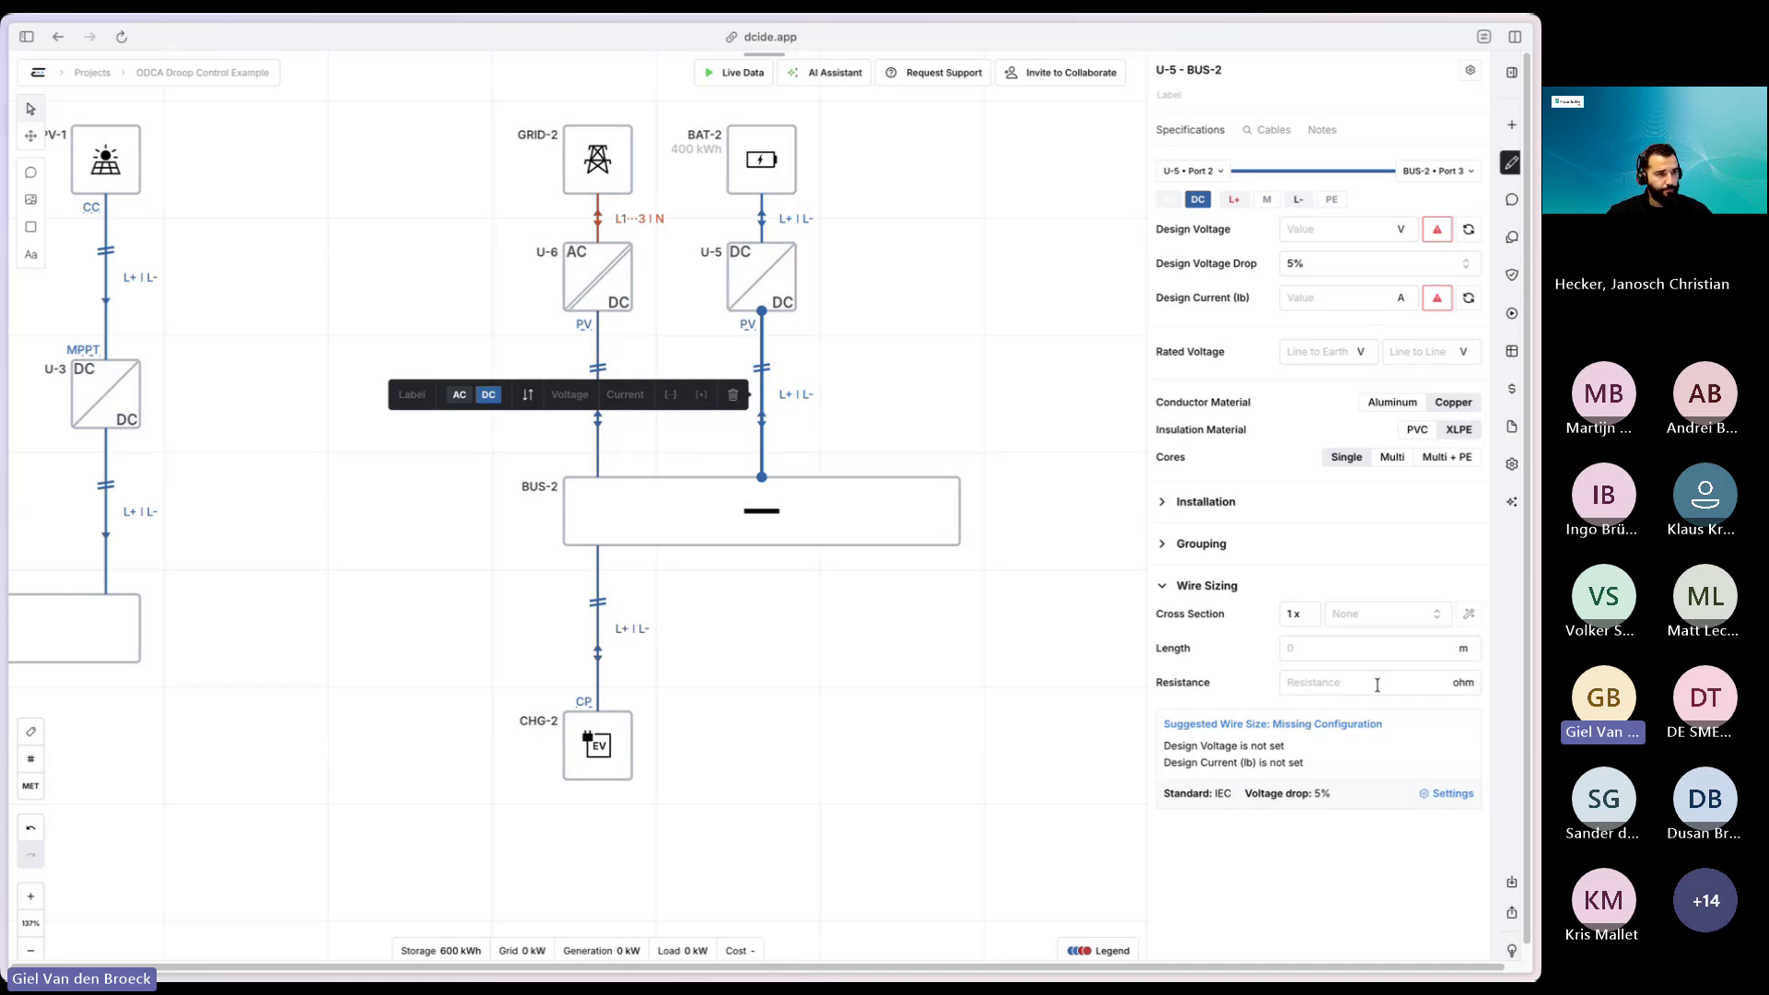
{"action": "left_click", "coordinate": [1378, 613]}
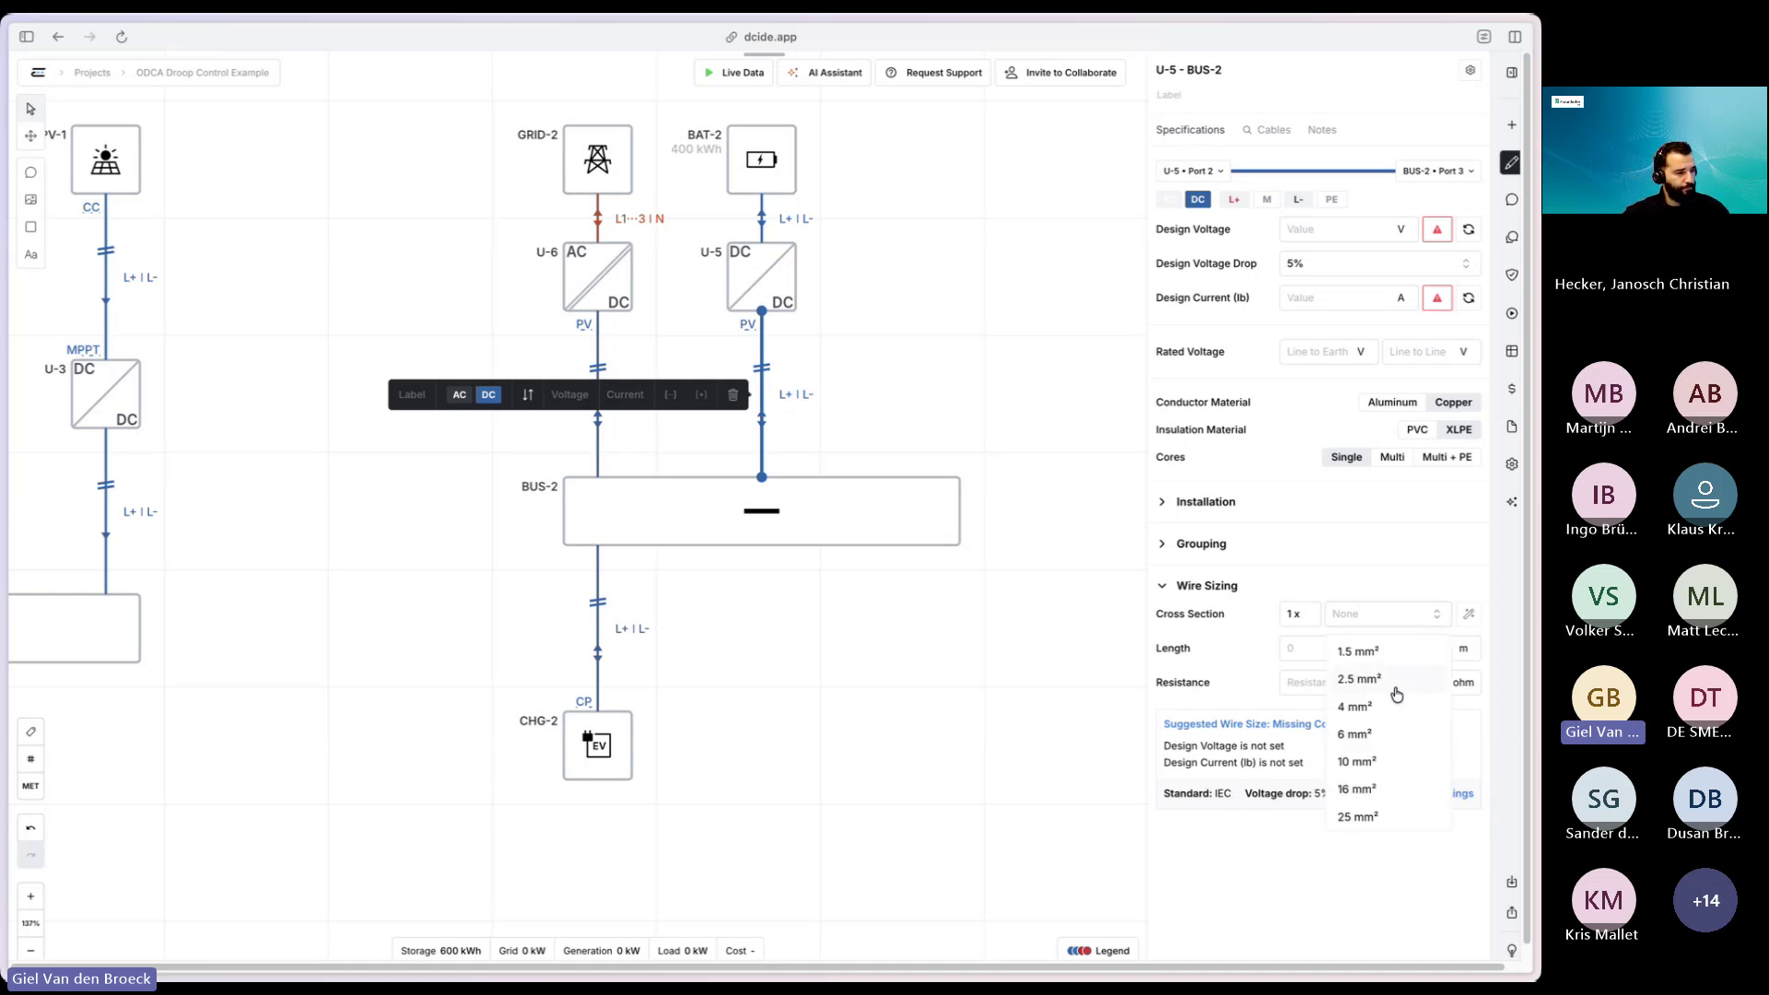
{"action": "left_click", "coordinate": [1361, 817]}
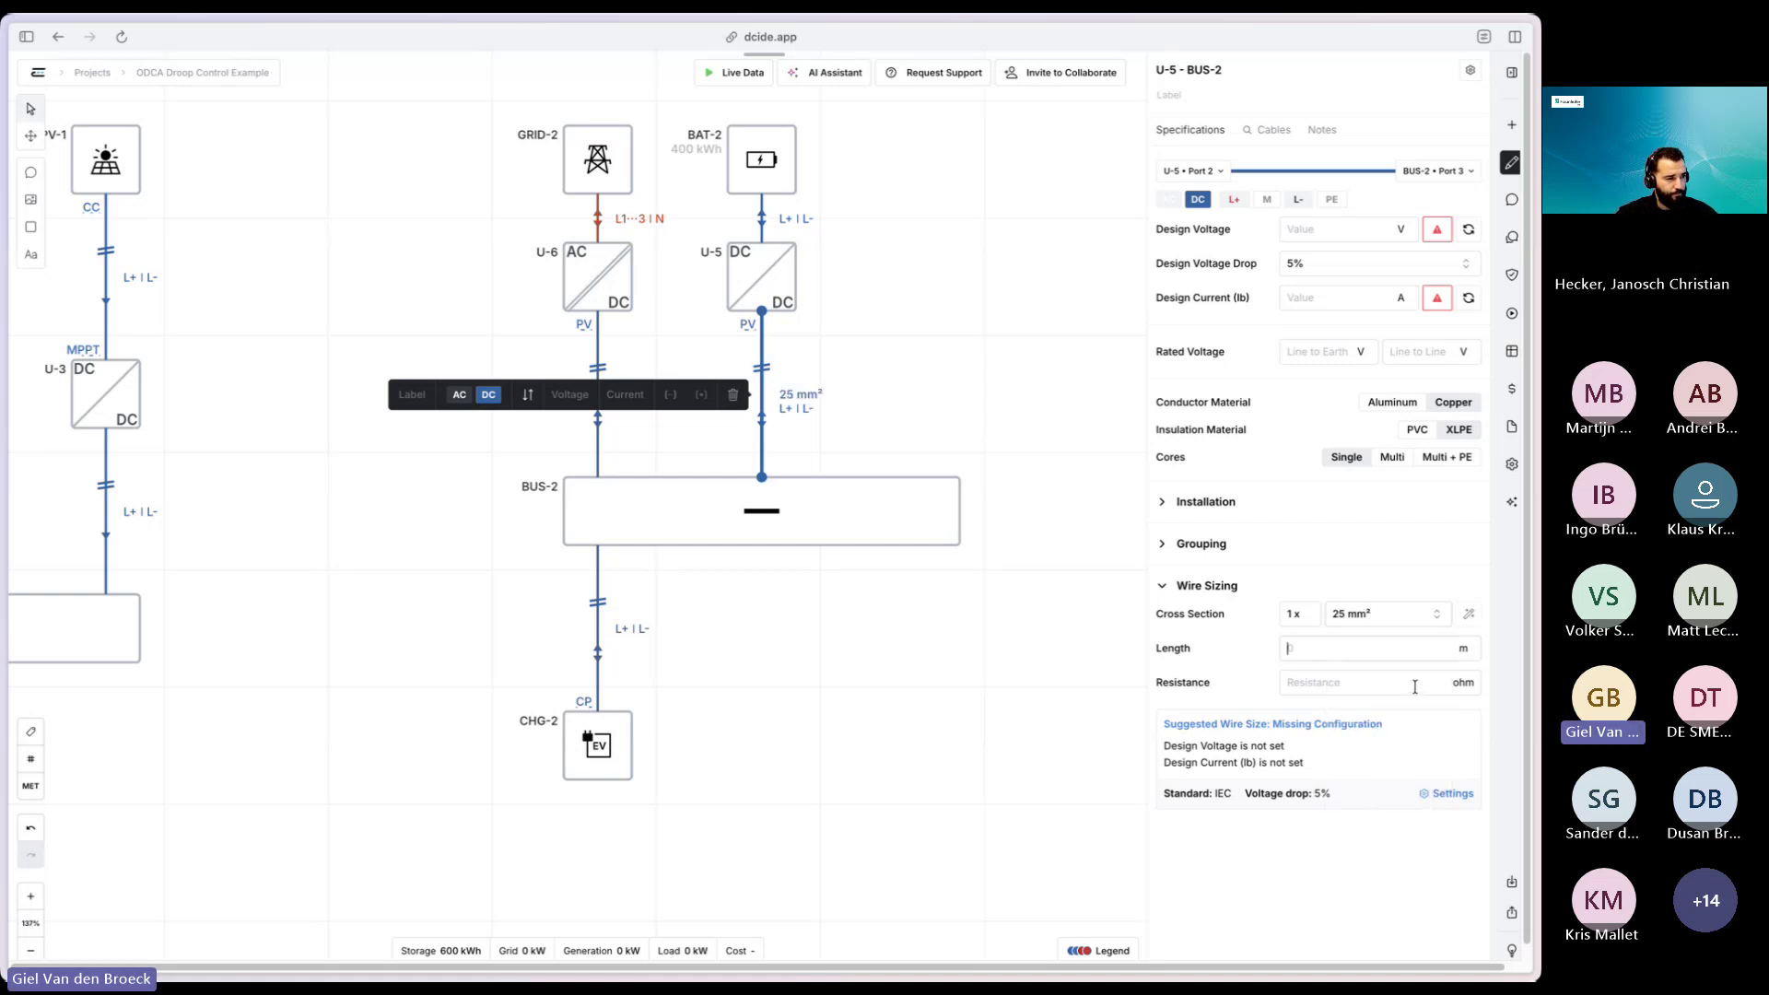
{"action": "type", "text": "00"}
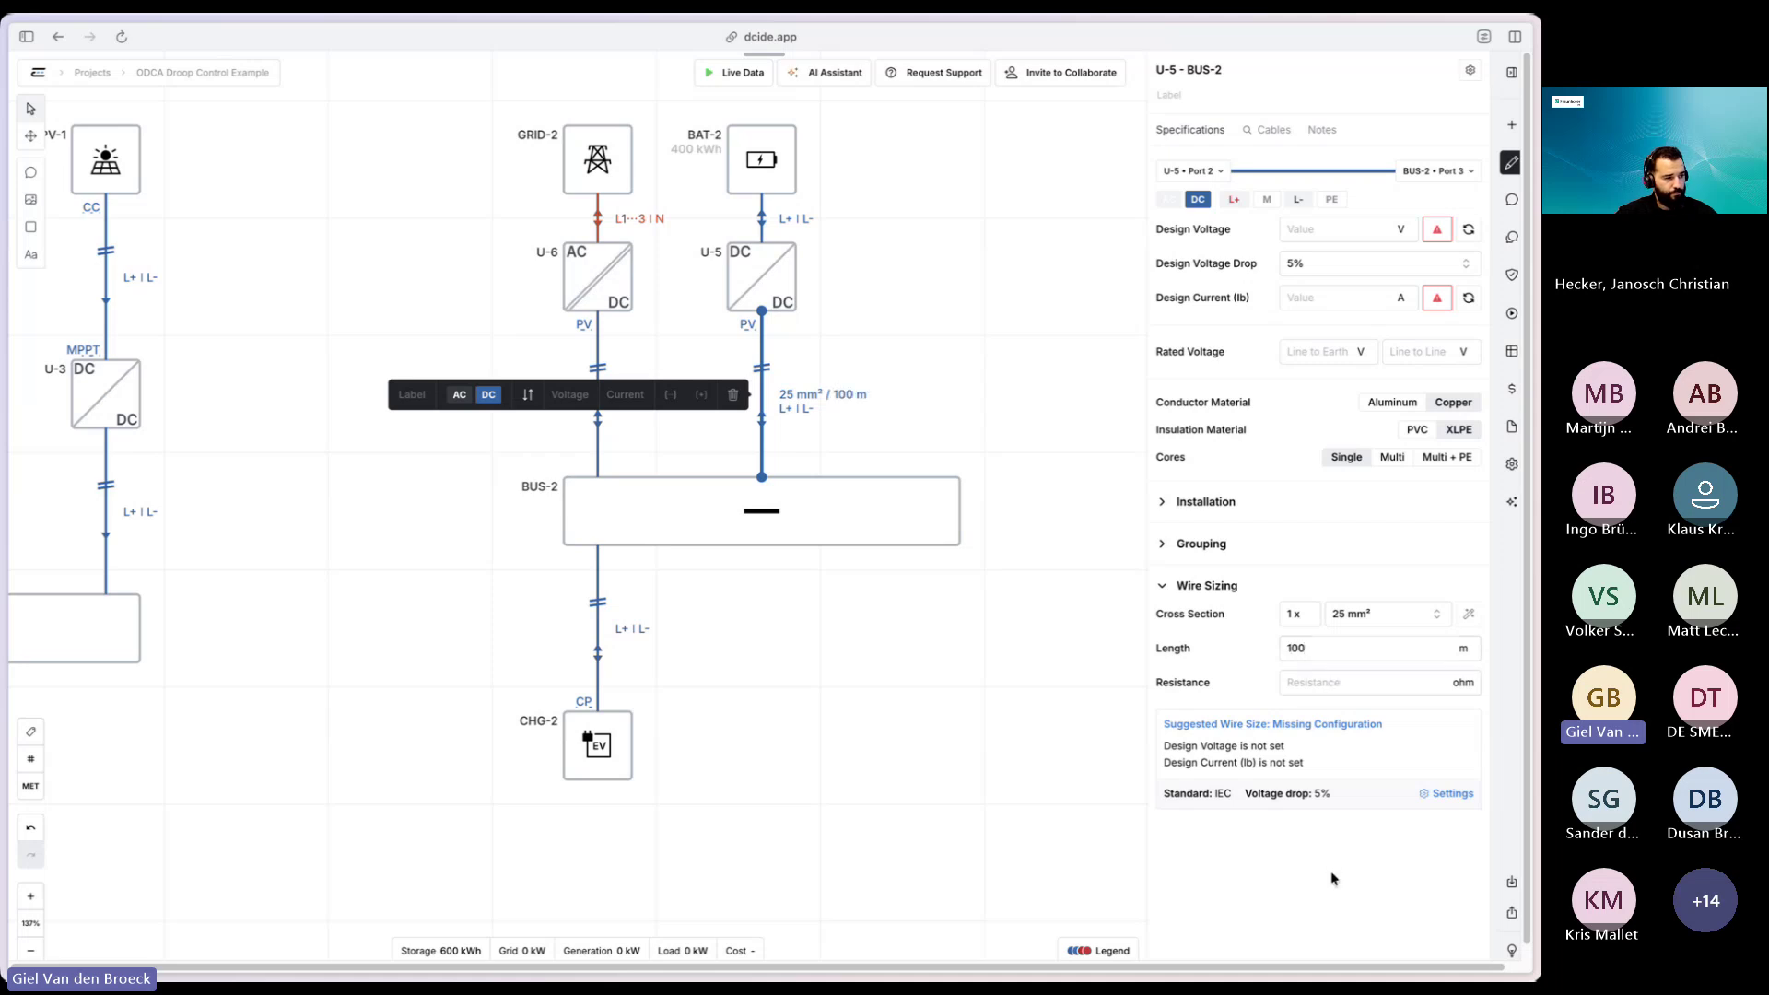
{"action": "type", "text": "0.1"}
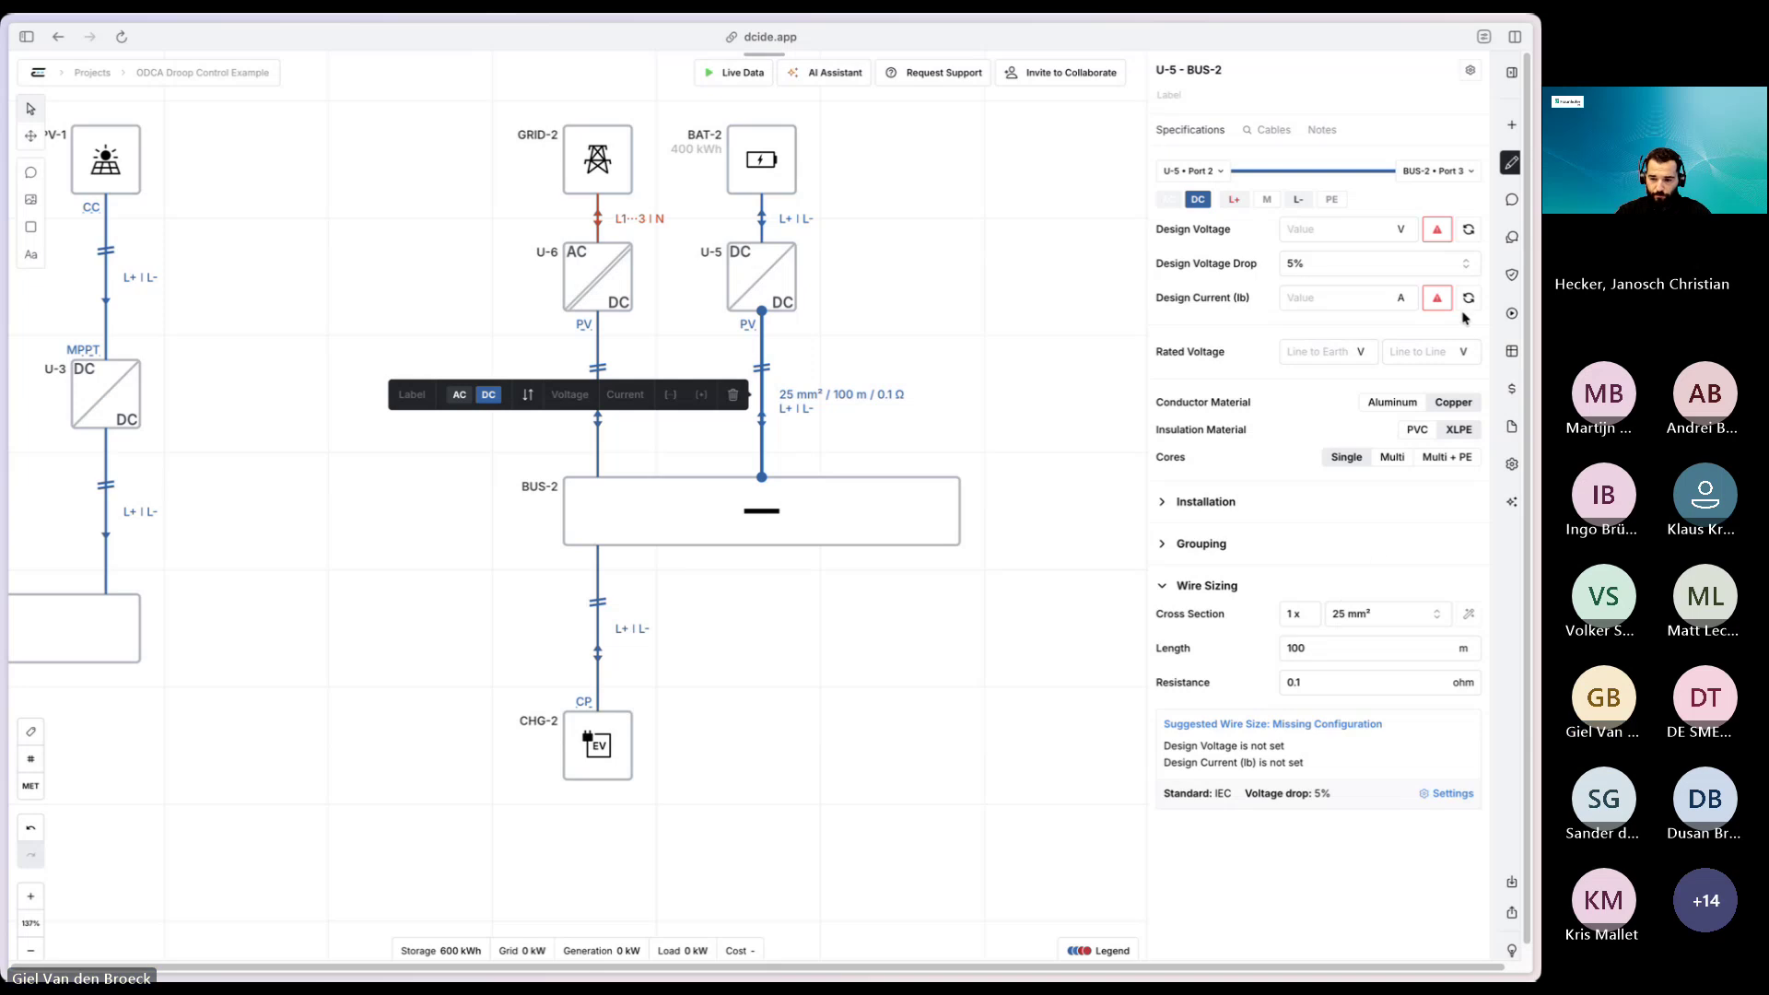
{"action": "left_click", "coordinate": [827, 702]}
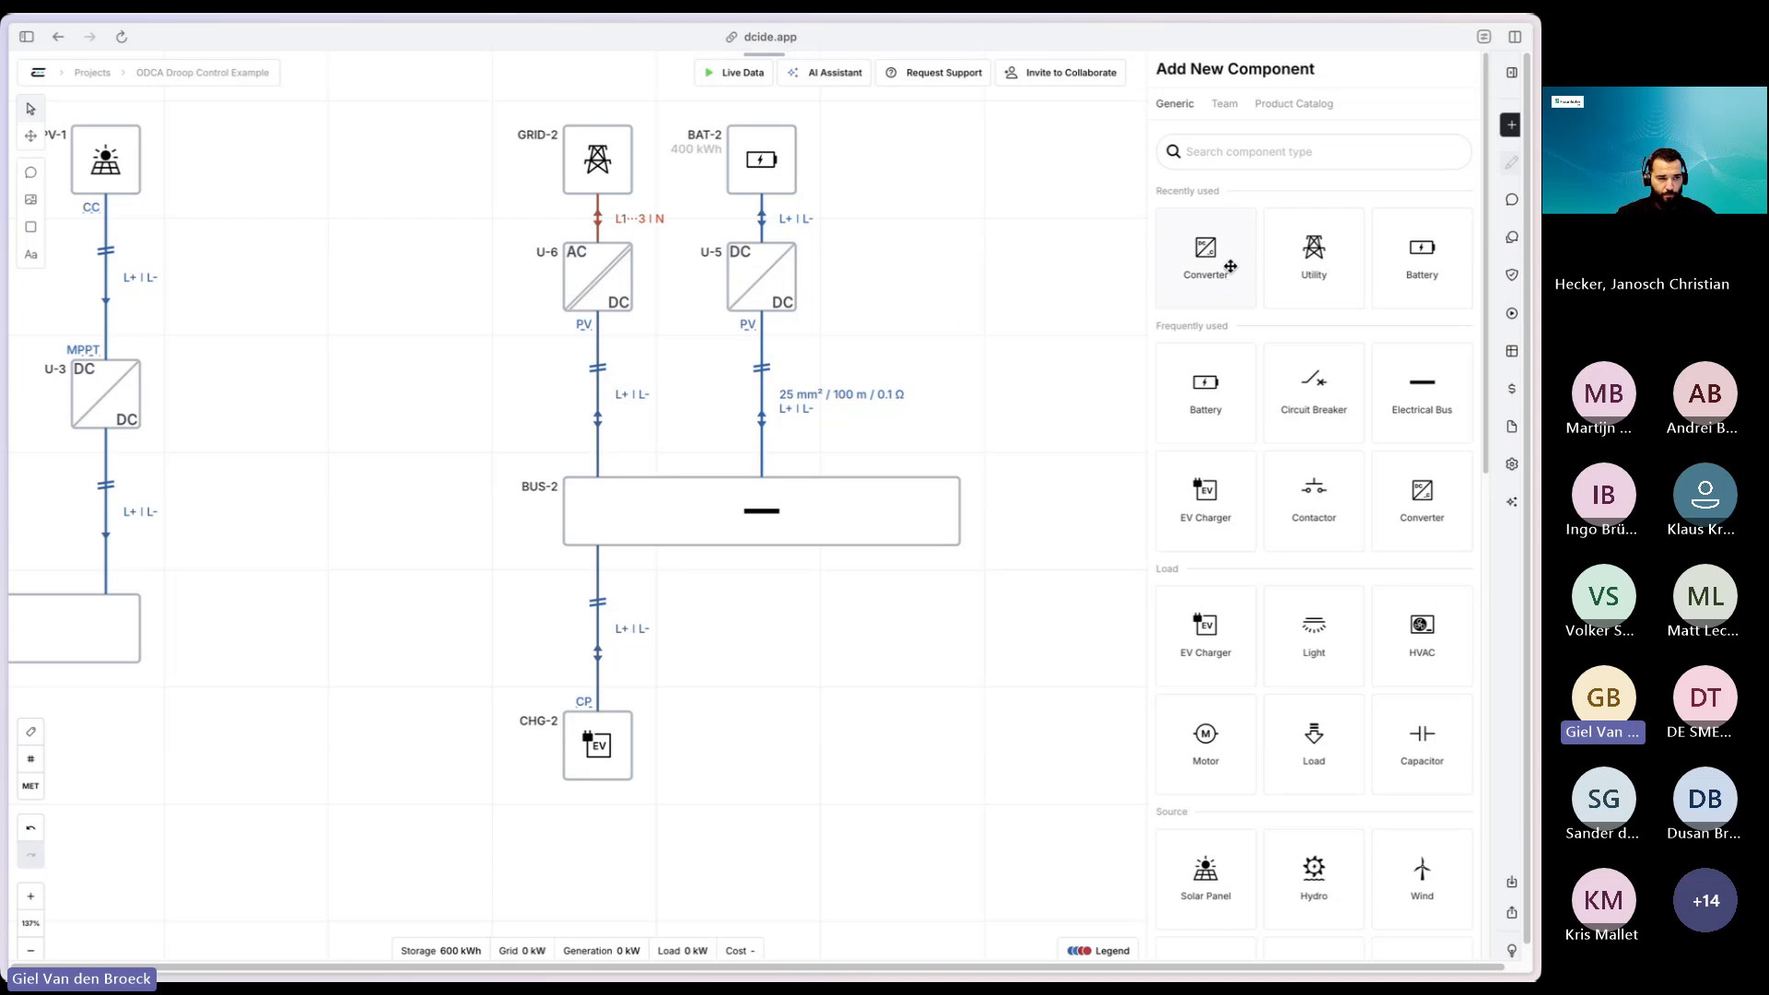
- Place converters U-7 and U-8 and a new bus BUS-3, wiring BUS-3 to both
{"action": "left_click_drag", "start_coordinate": [1230, 266], "coordinate": [925, 737]}
{"action": "left_click_drag", "start_coordinate": [1225, 251], "coordinate": [1097, 700]}
{"action": "left_click_drag", "start_coordinate": [1078, 632], "coordinate": [947, 295]}
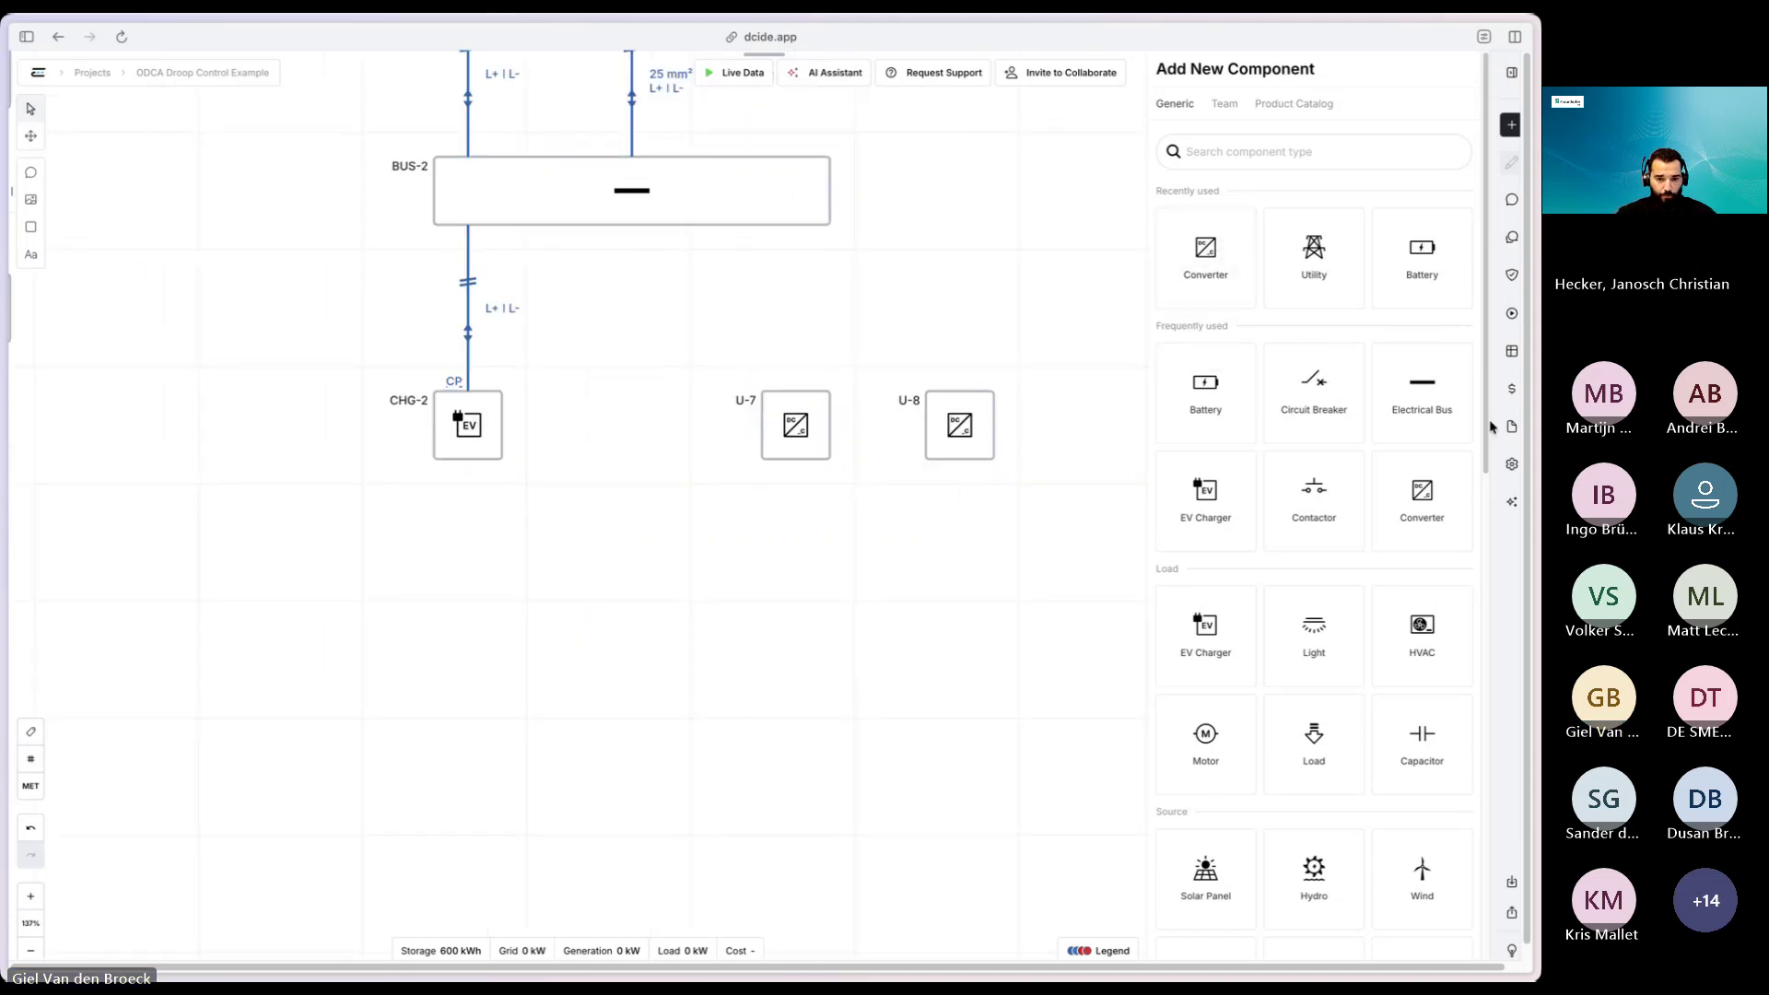
{"action": "left_click_drag", "start_coordinate": [1413, 402], "coordinate": [1013, 332]}
{"action": "left_click", "coordinate": [1016, 332]}
{"action": "left_click_drag", "start_coordinate": [796, 342], "coordinate": [796, 391]}
{"action": "left_click_drag", "start_coordinate": [960, 344], "coordinate": [959, 391]}
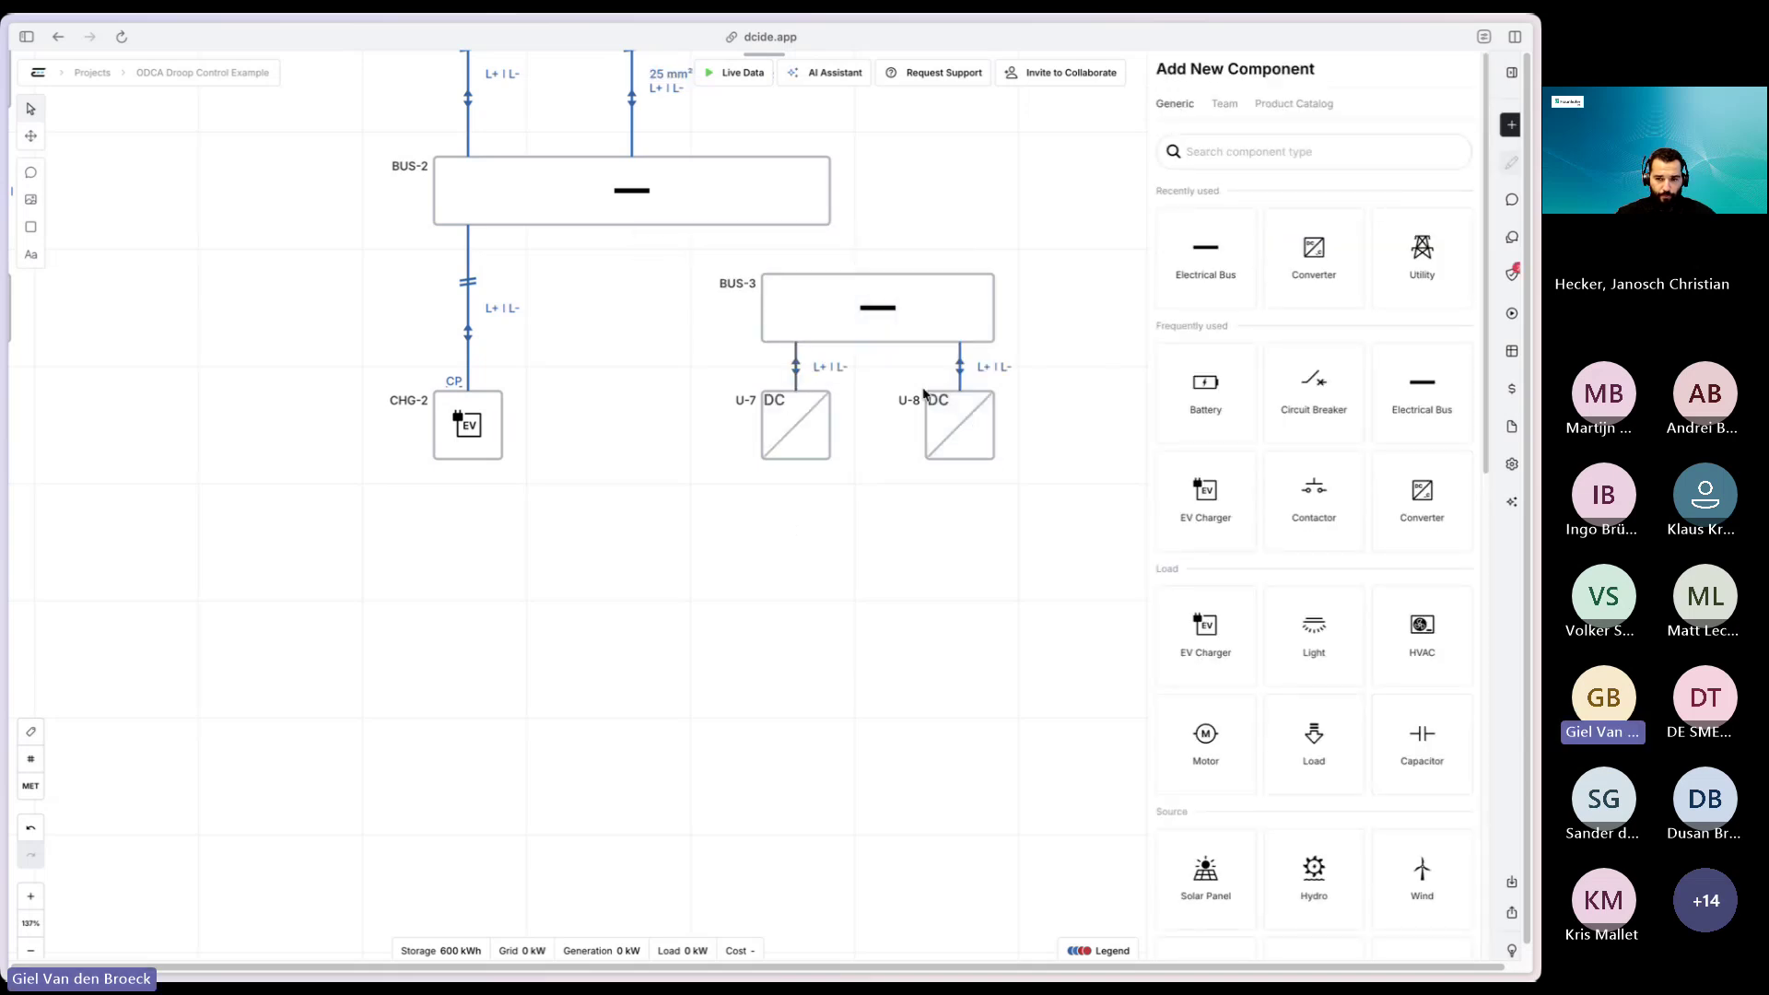
- Set port 1 of U-8 and U-7 to Constant Voltage and review the validation overview
{"action": "left_click", "coordinate": [981, 431]}
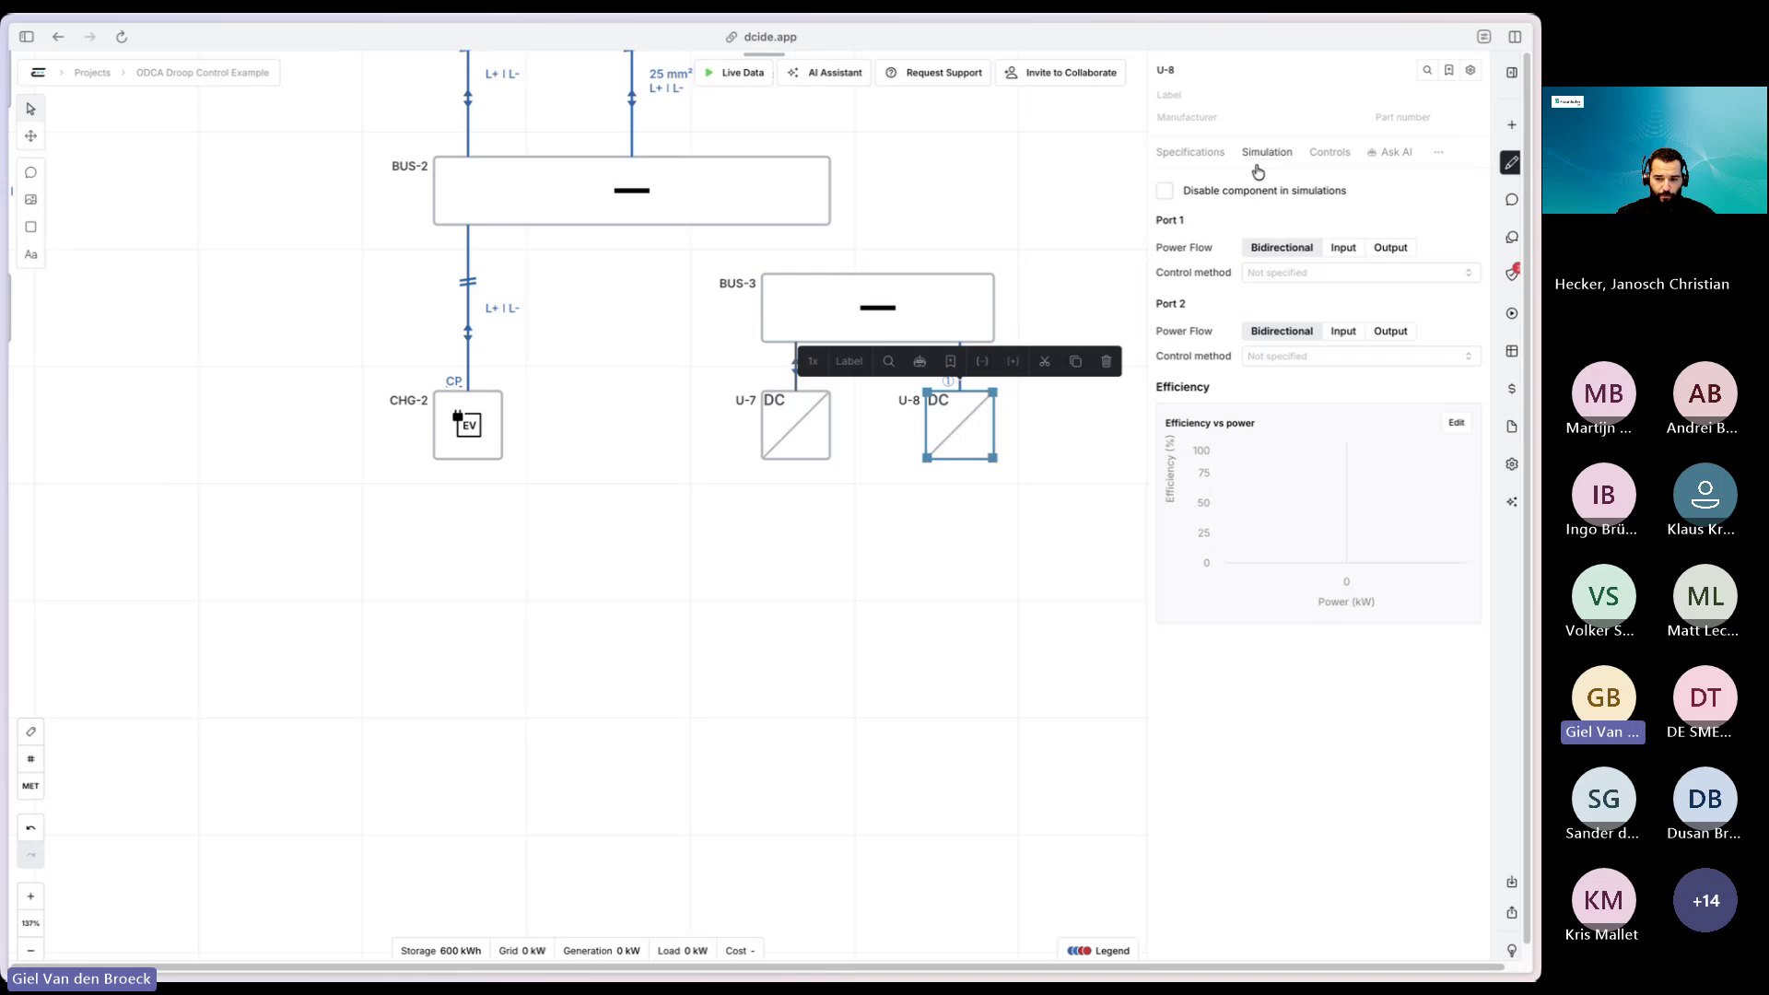
{"action": "left_click", "coordinate": [1297, 274]}
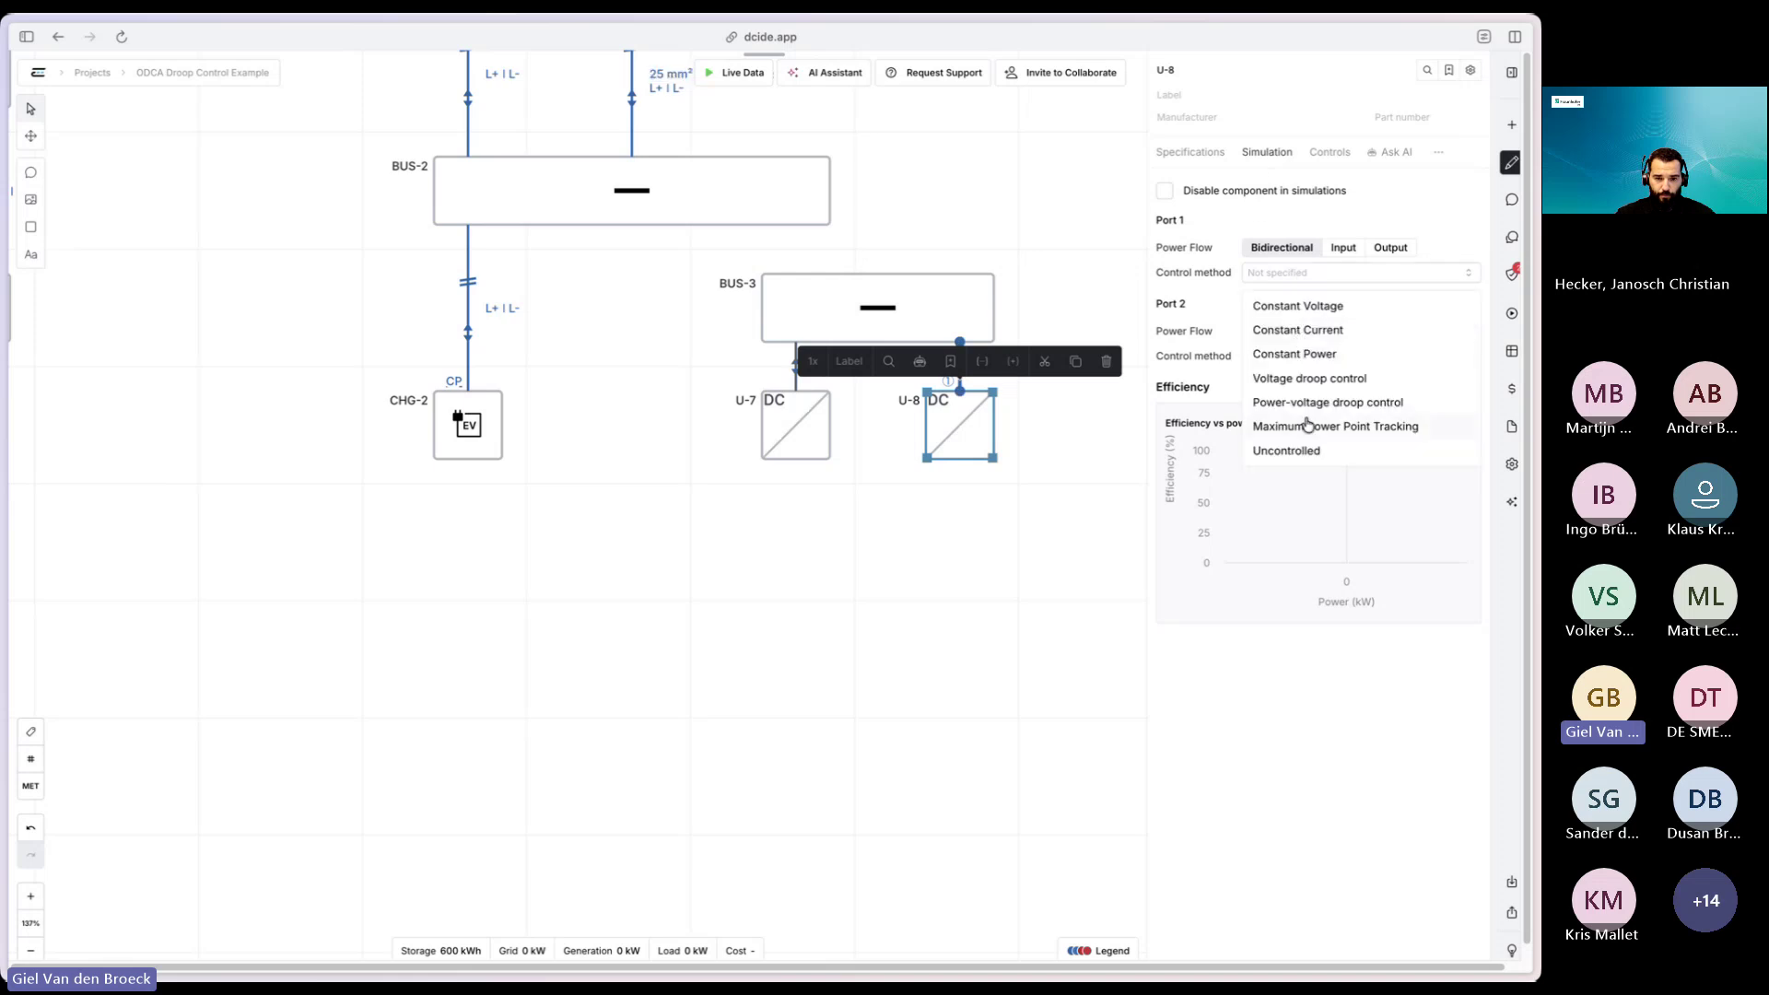
{"action": "left_click", "coordinate": [1314, 305]}
{"action": "left_click", "coordinate": [798, 433]}
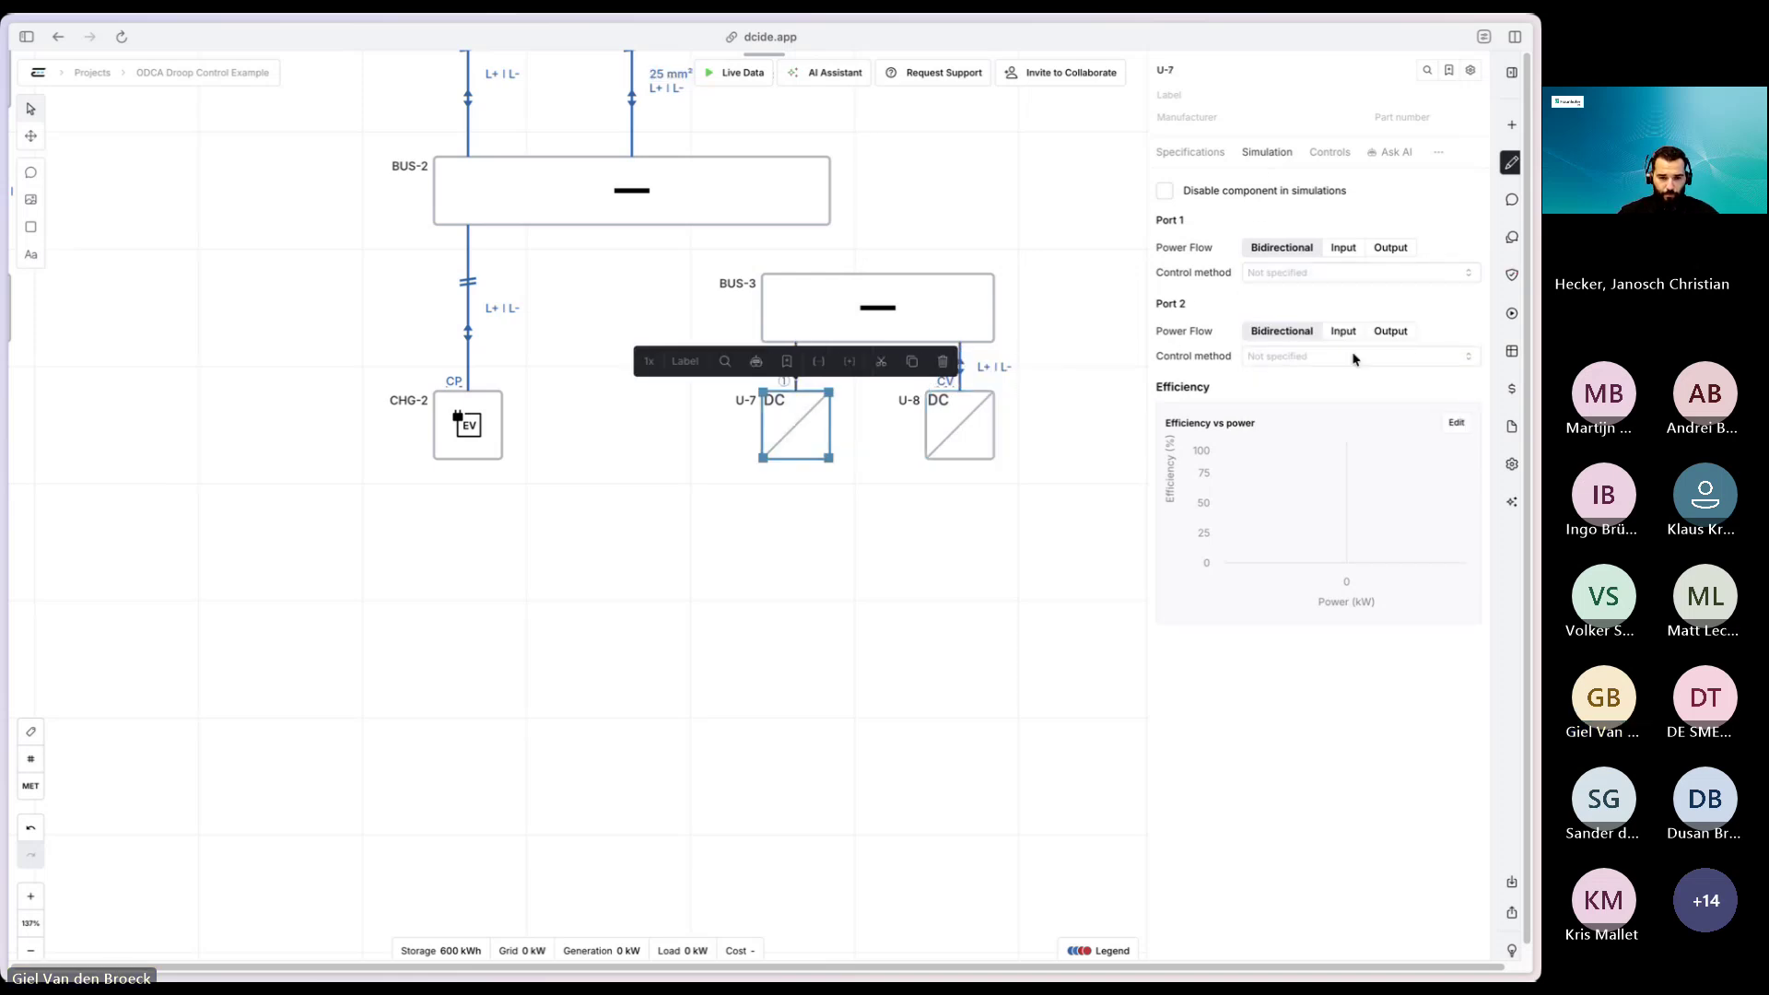
{"action": "left_click", "coordinate": [1267, 273]}
{"action": "left_click", "coordinate": [1306, 305]}
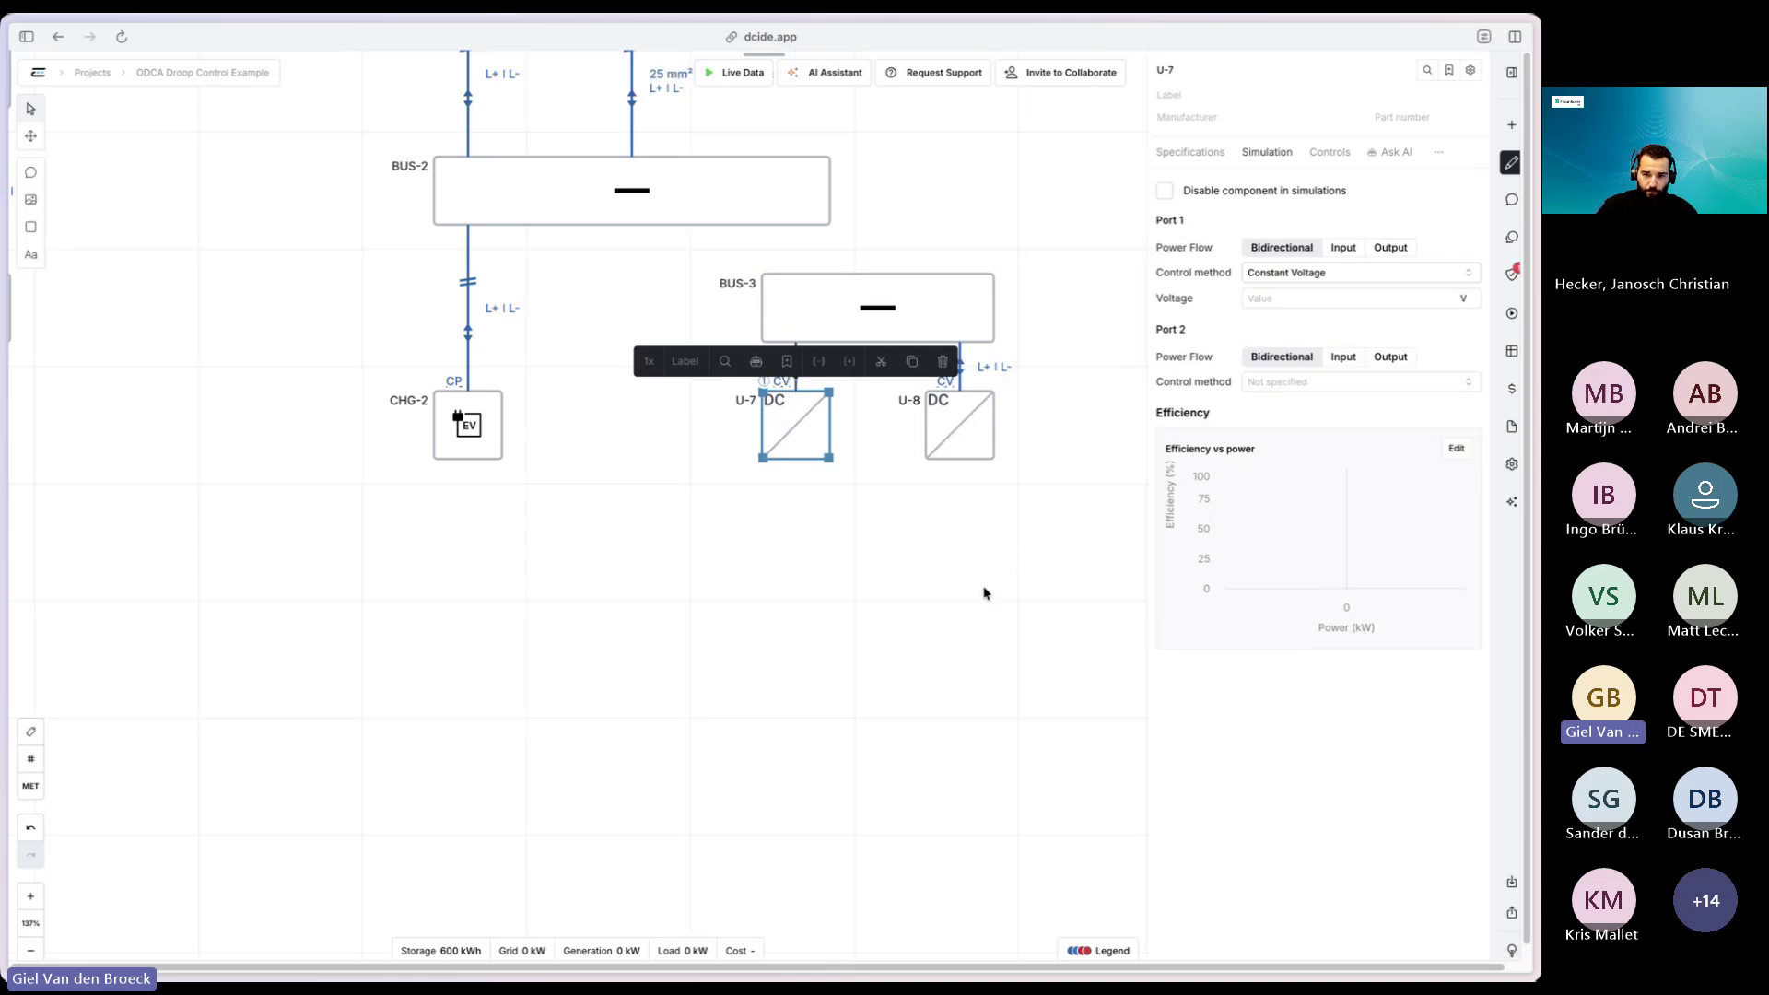
{"action": "left_click", "coordinate": [911, 473]}
{"action": "left_click", "coordinate": [1510, 274]}
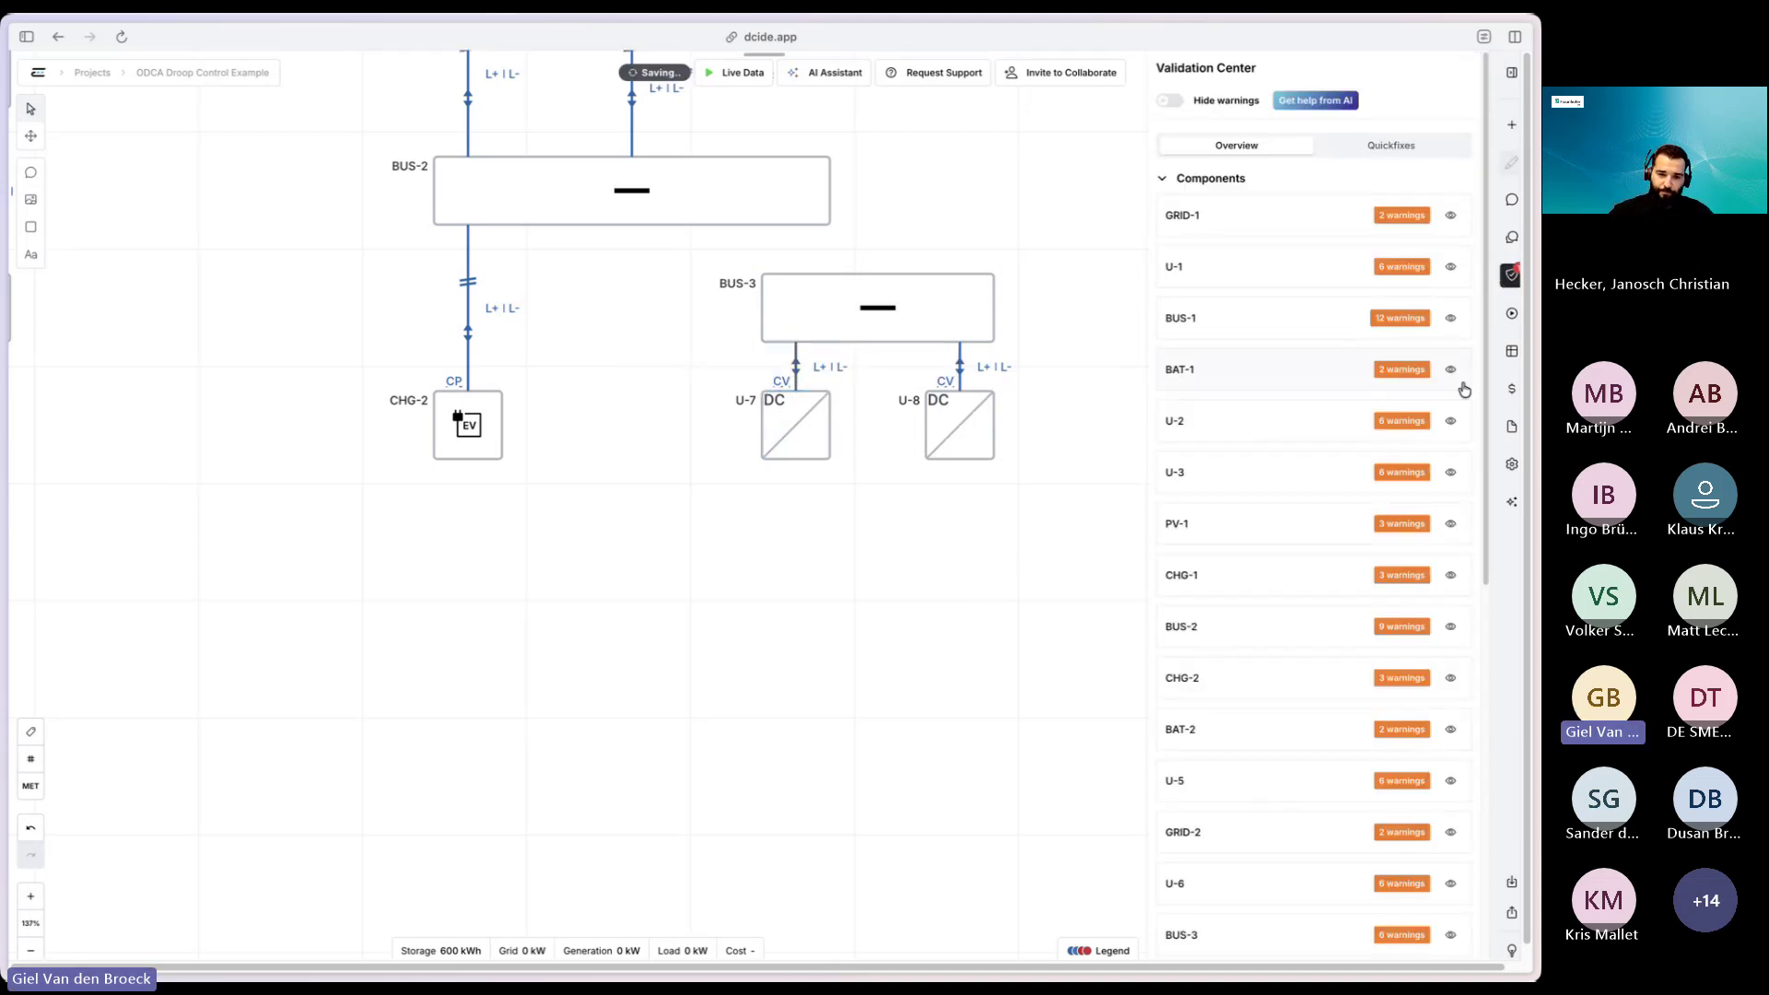
- Inspect Control Zone H's error in the validation results and its suggested fixes
{"action": "left_click", "coordinate": [1194, 175]}
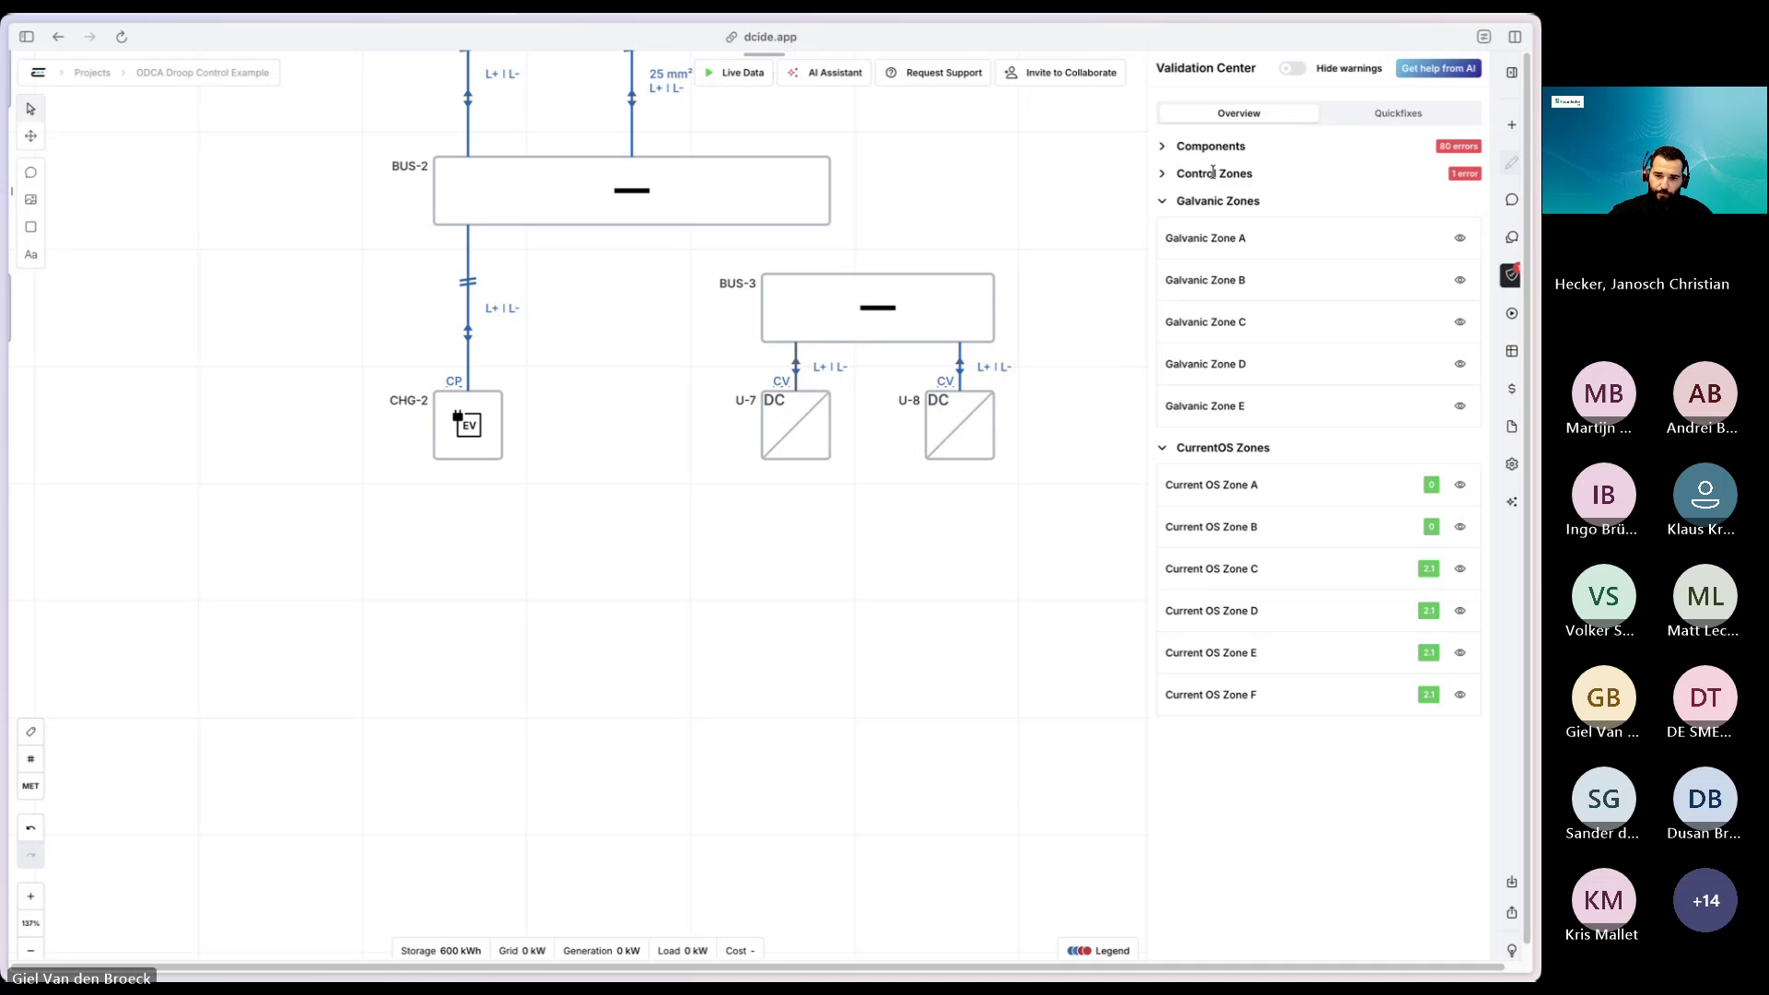
{"action": "left_click", "coordinate": [1213, 174]}
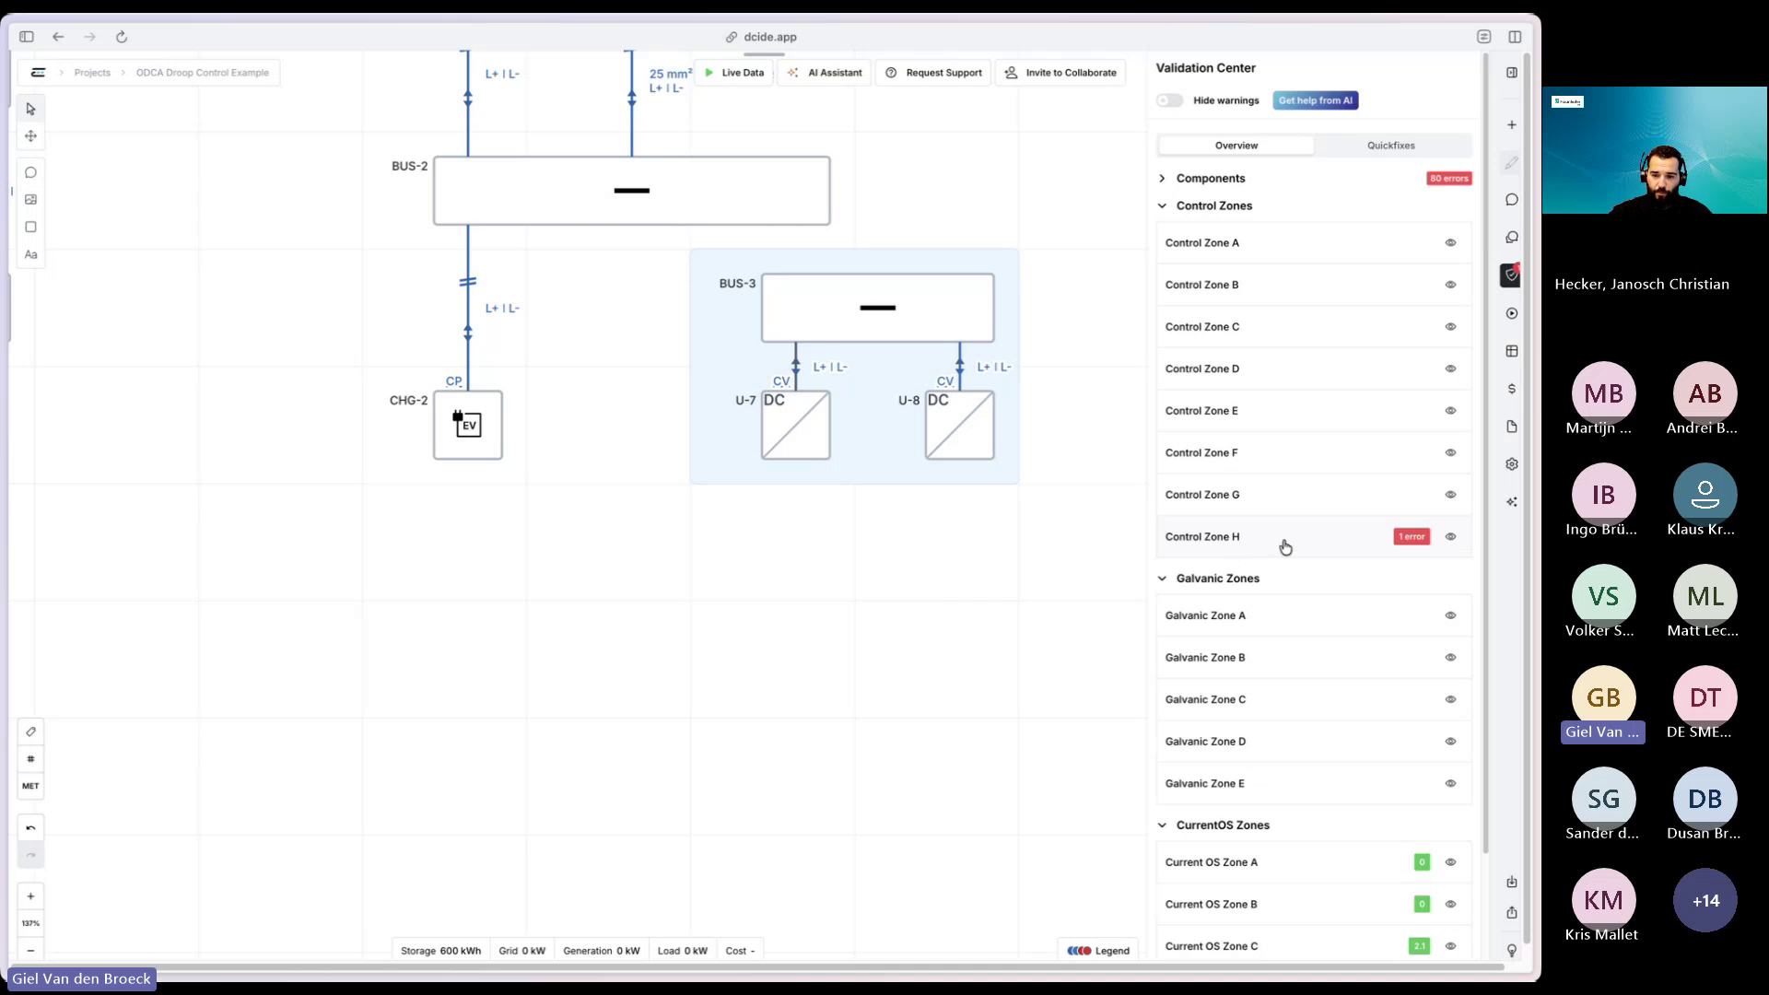
{"action": "left_click", "coordinate": [1354, 552]}
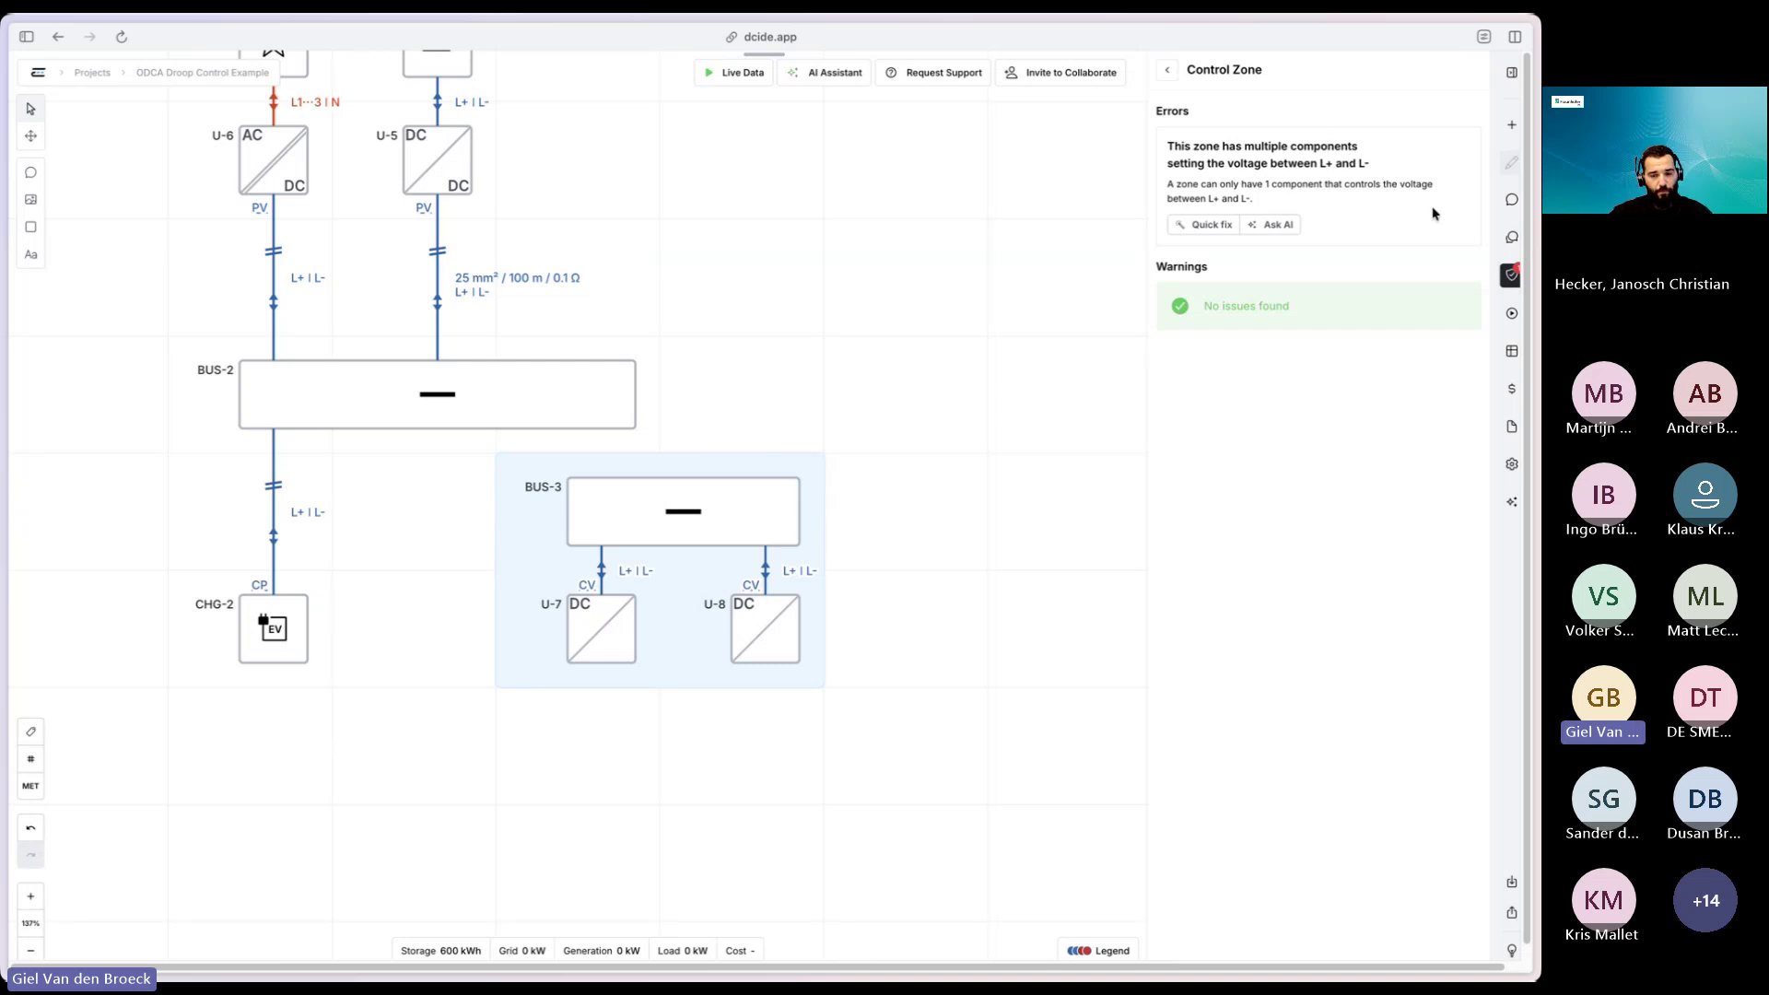
{"action": "left_click", "coordinate": [1206, 227]}
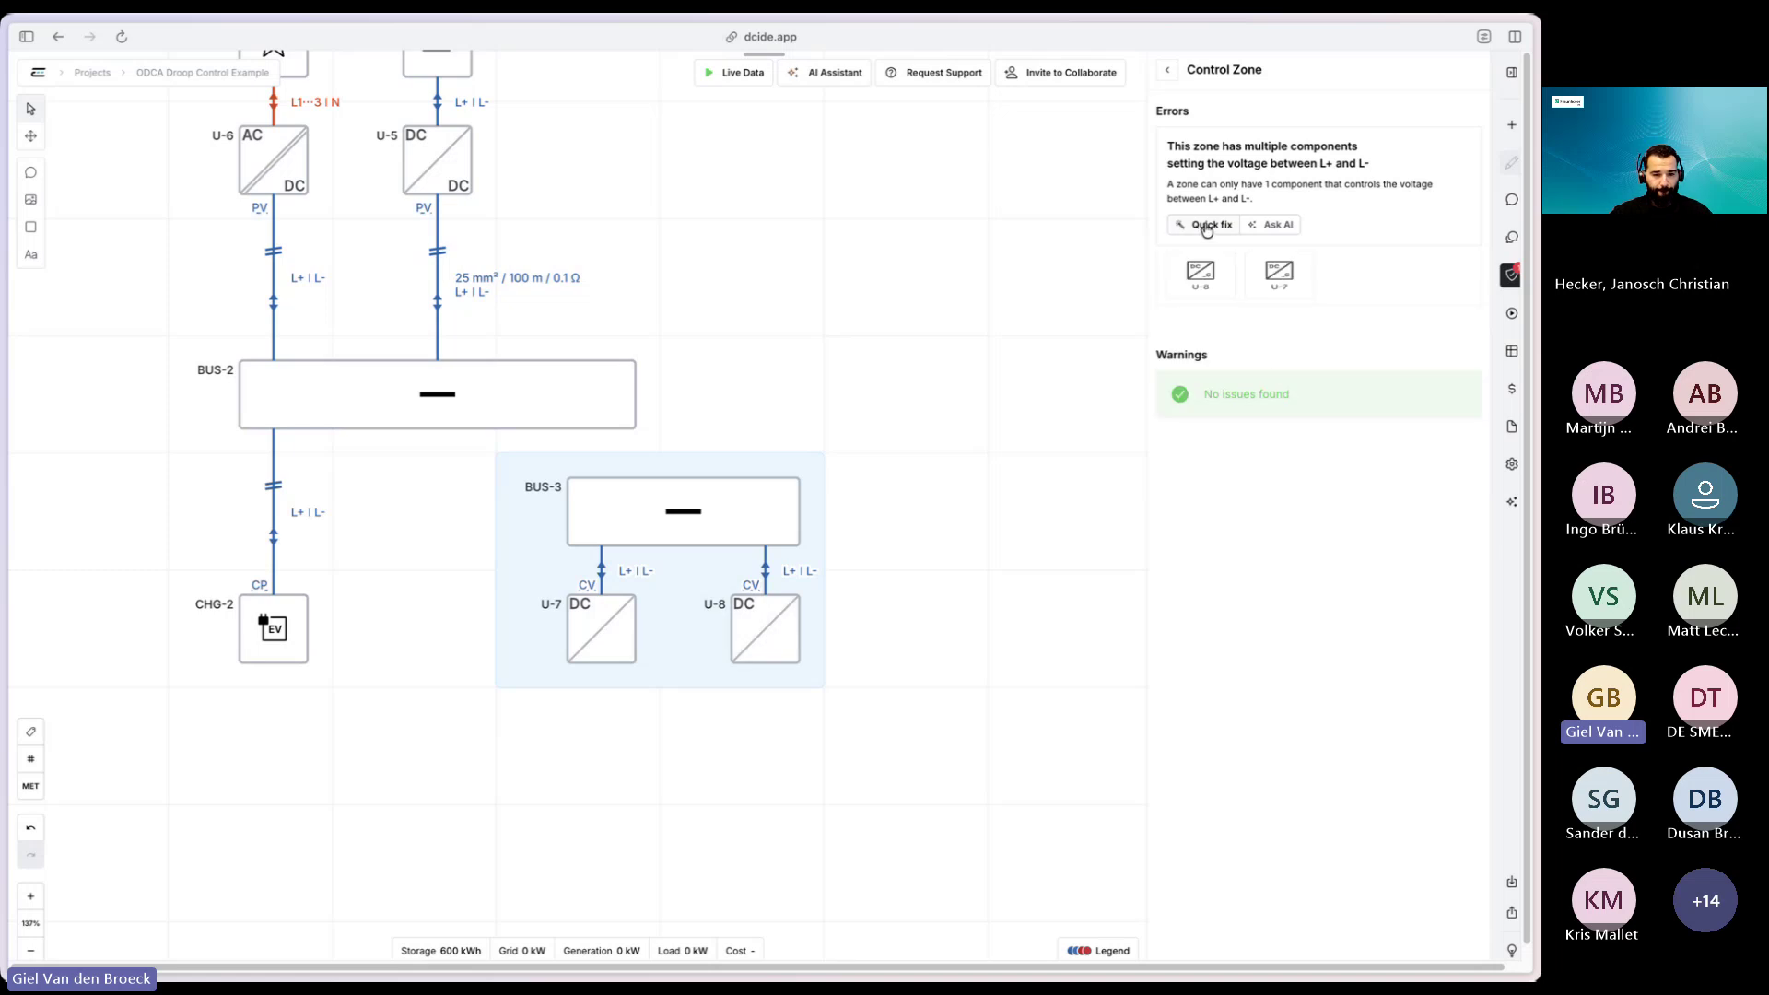
- Switch U-8's port 1 to Constant Power and confirm the control-zone issue clears
{"action": "left_click", "coordinate": [1203, 293]}
{"action": "left_click", "coordinate": [1310, 378]}
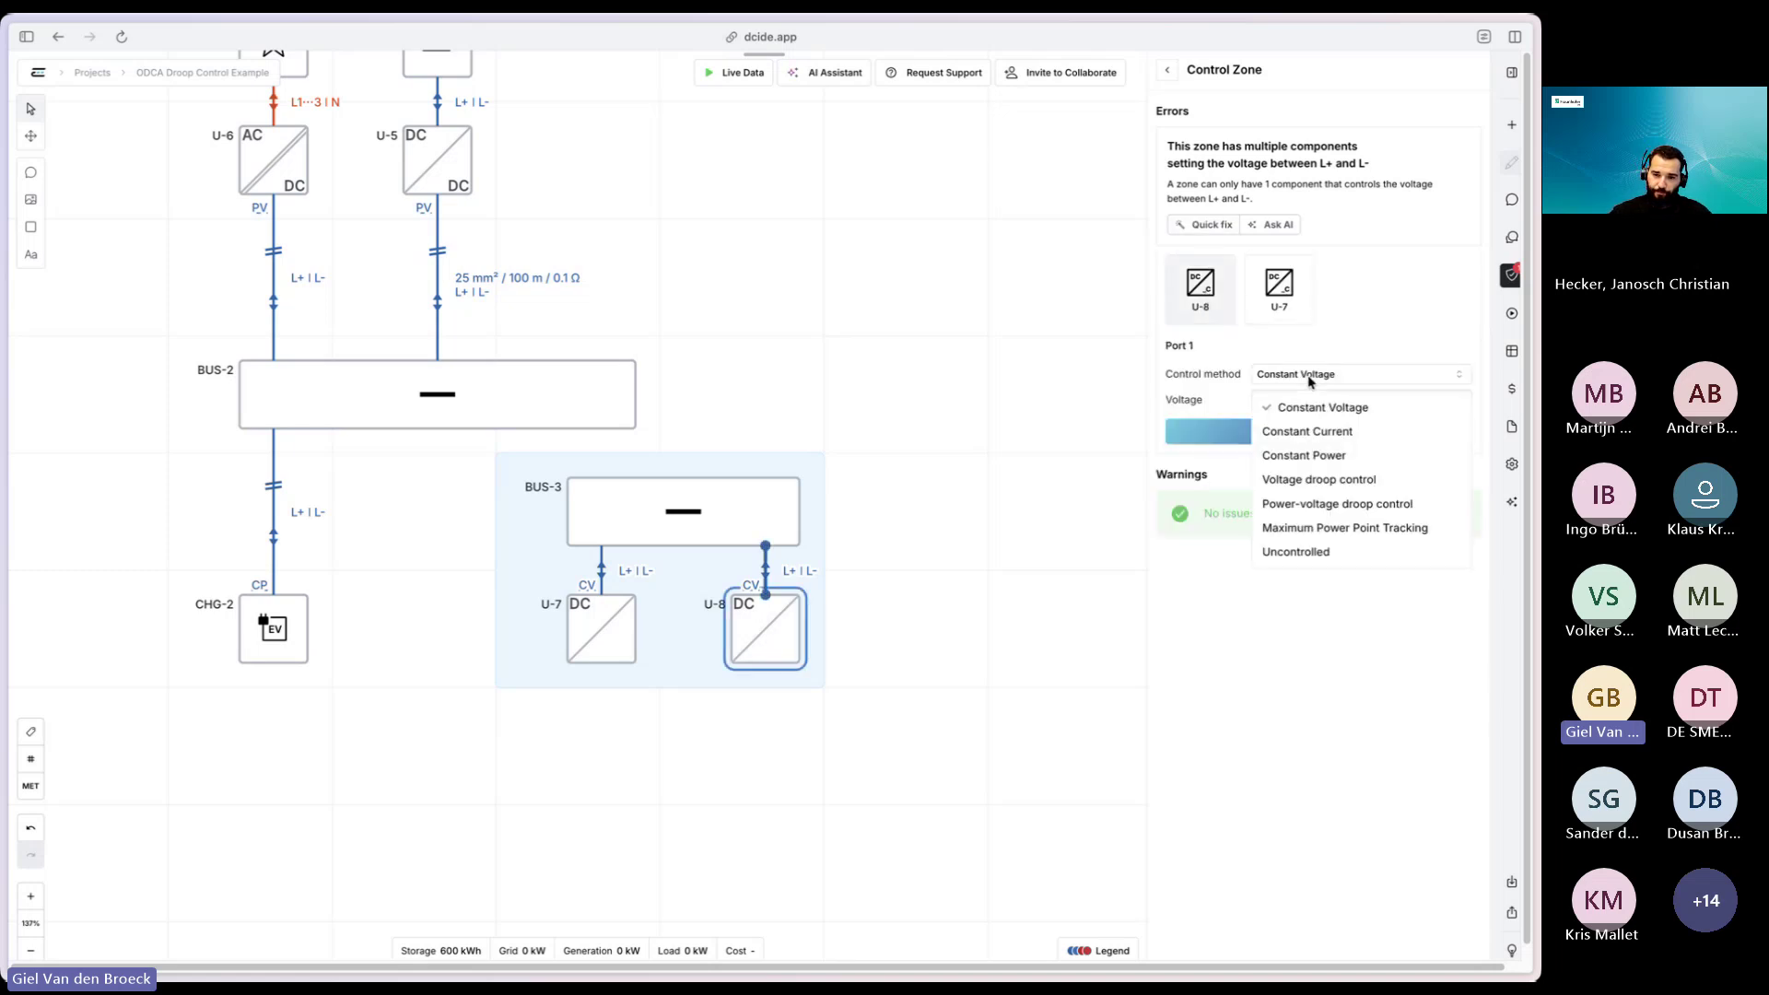
{"action": "left_click", "coordinate": [1327, 457]}
{"action": "left_click", "coordinate": [1299, 433]}
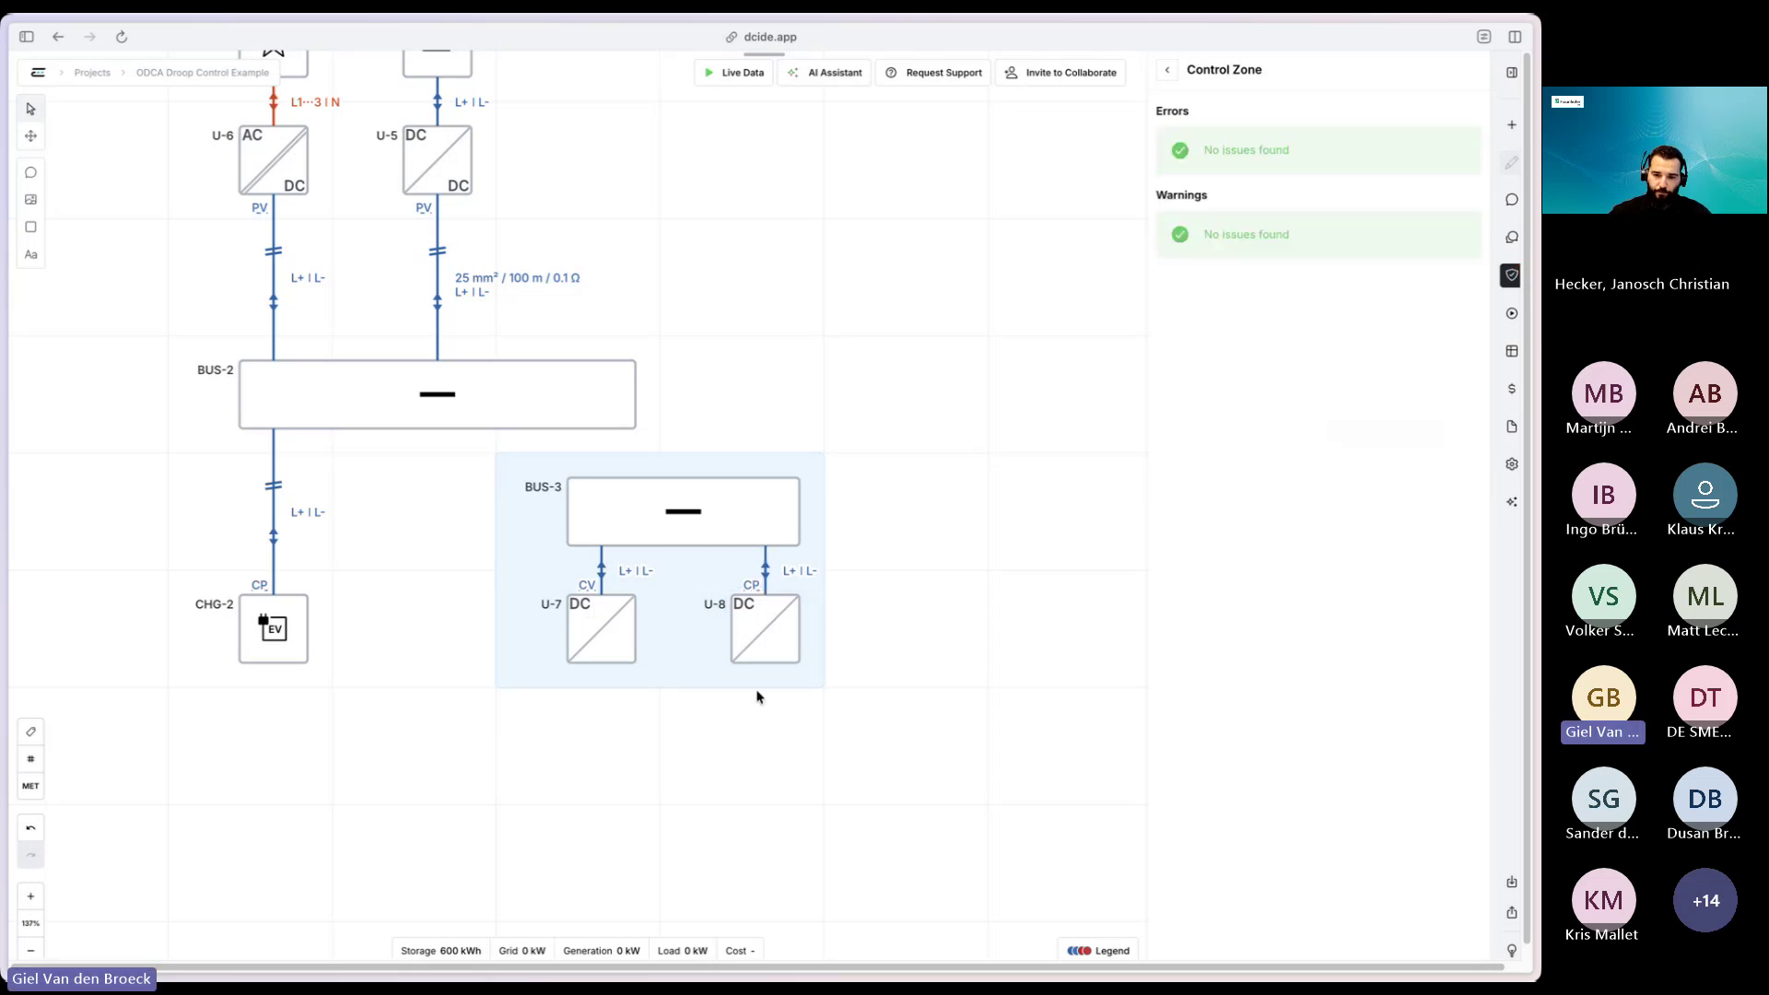
{"action": "left_click", "coordinate": [1167, 70]}
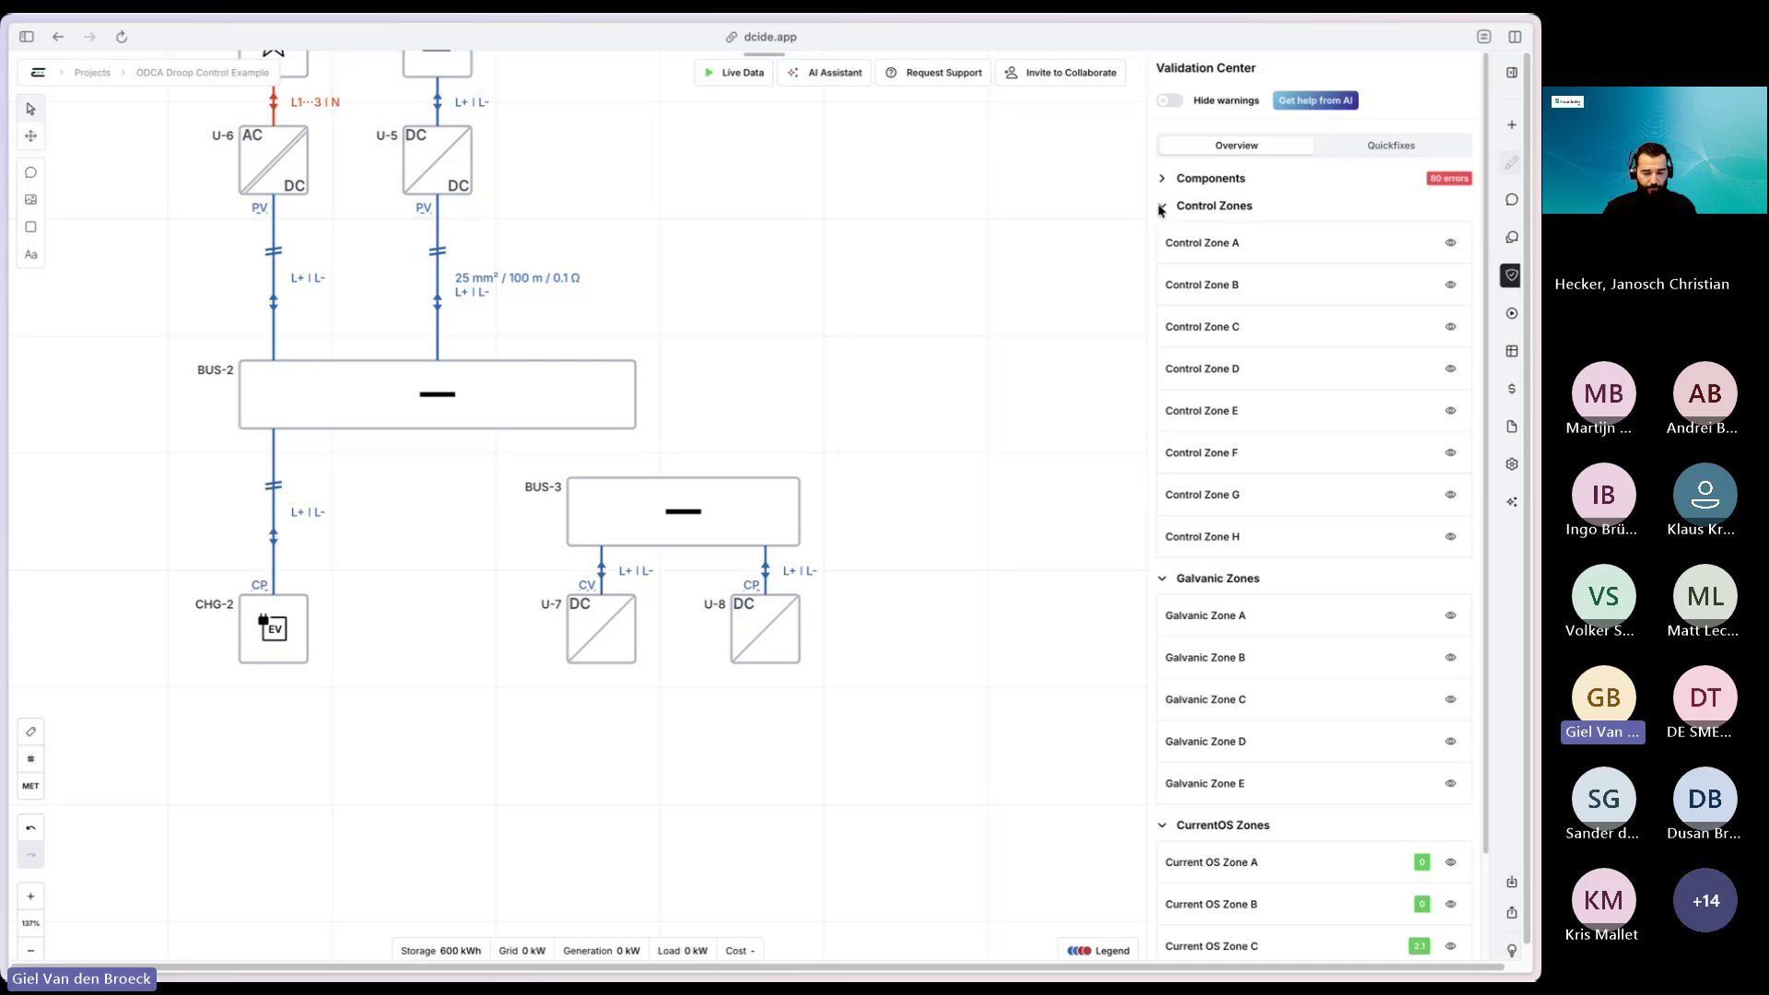
{"action": "left_click", "coordinate": [1161, 208]}
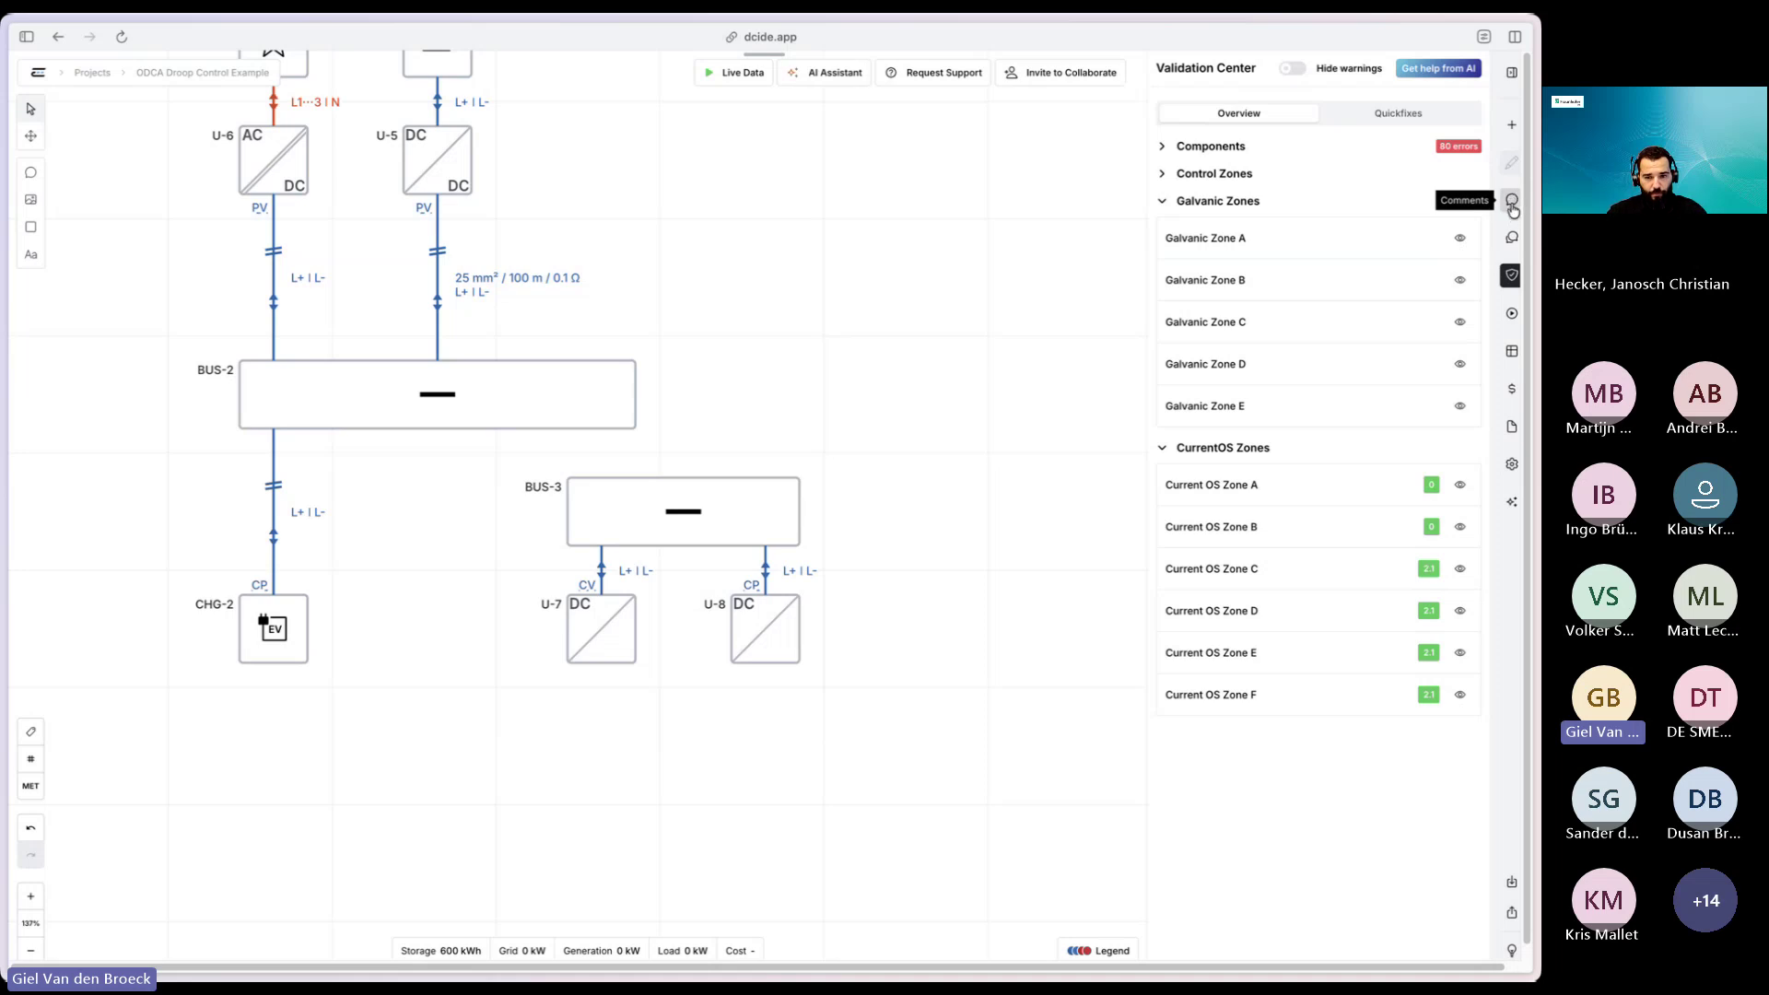
{"action": "left_click", "coordinate": [1512, 202]}
{"action": "left_click", "coordinate": [840, 417]}
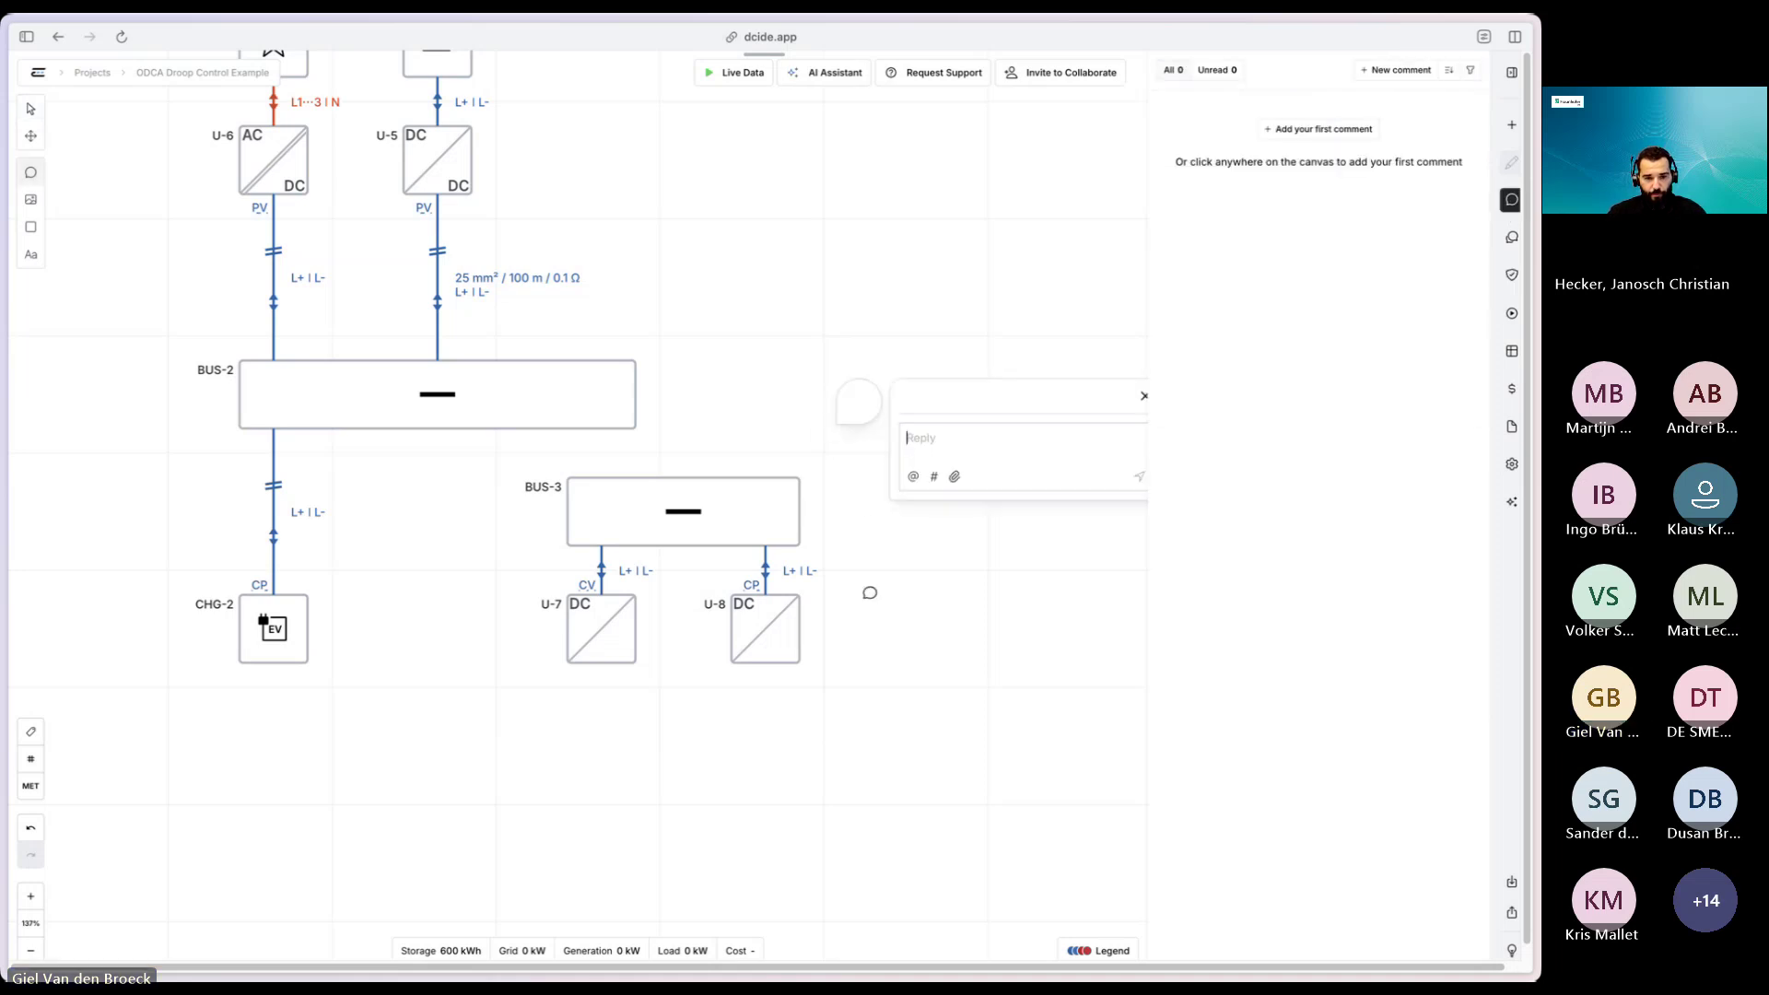
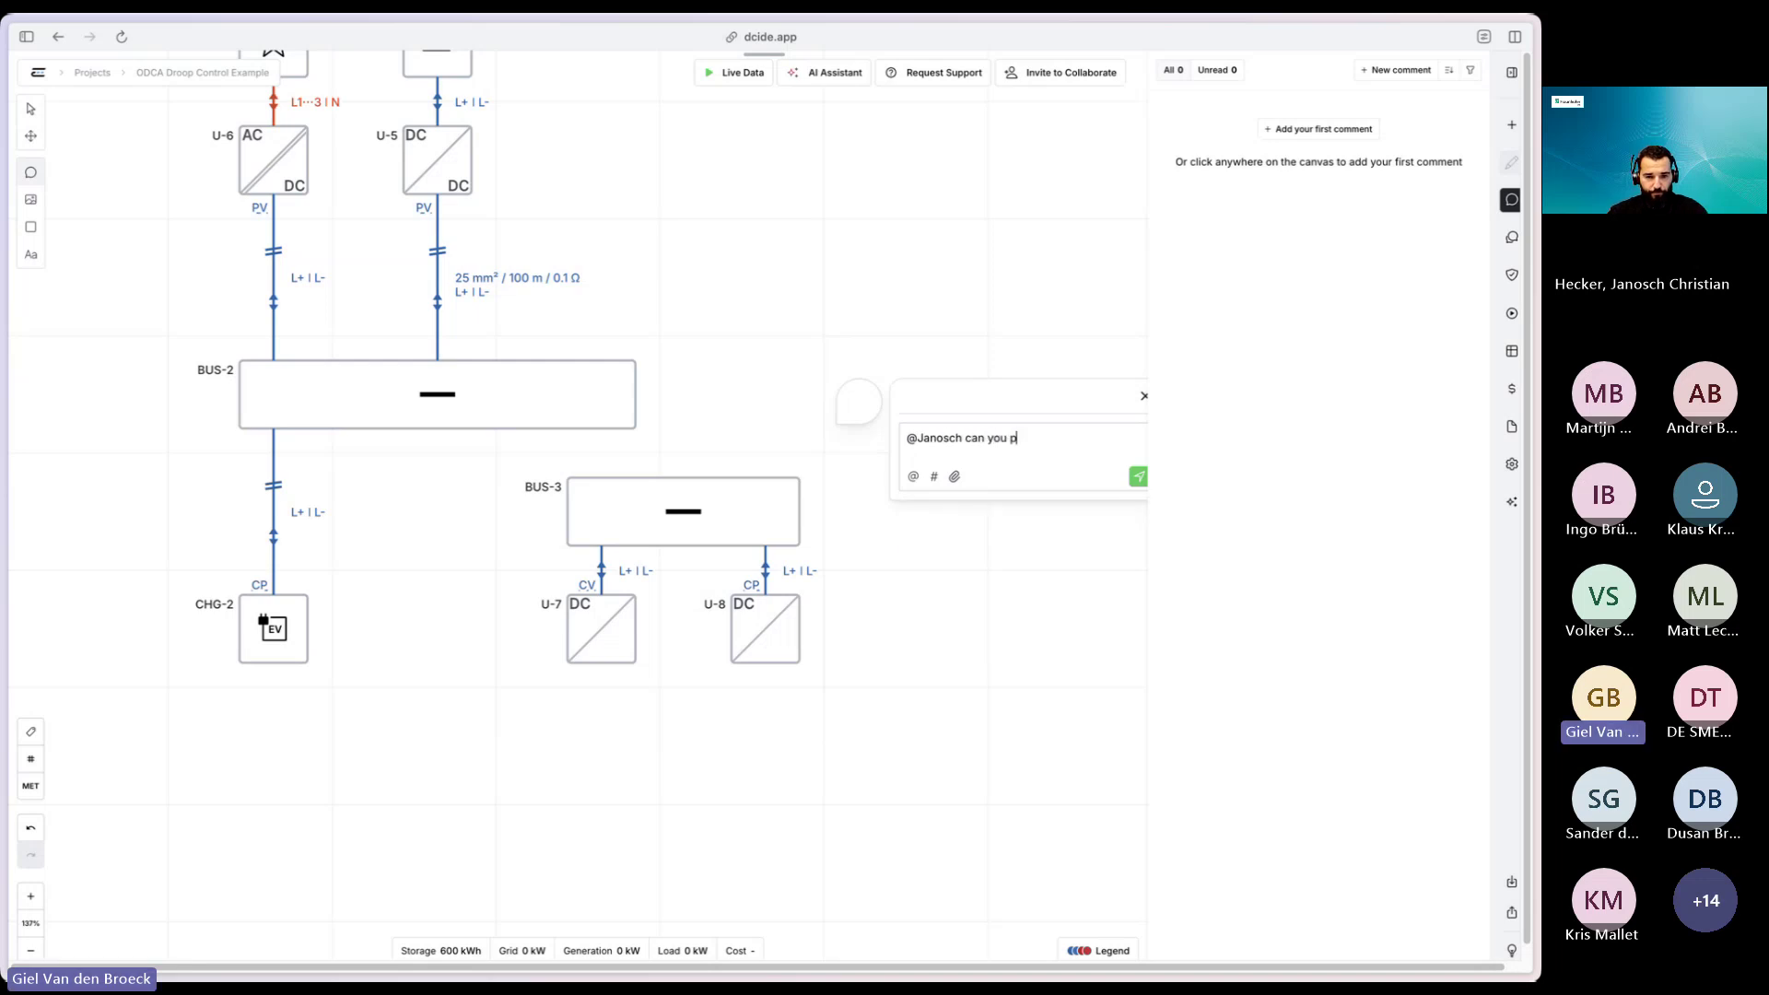
{"action": "type", "text": "lease check whether my "}
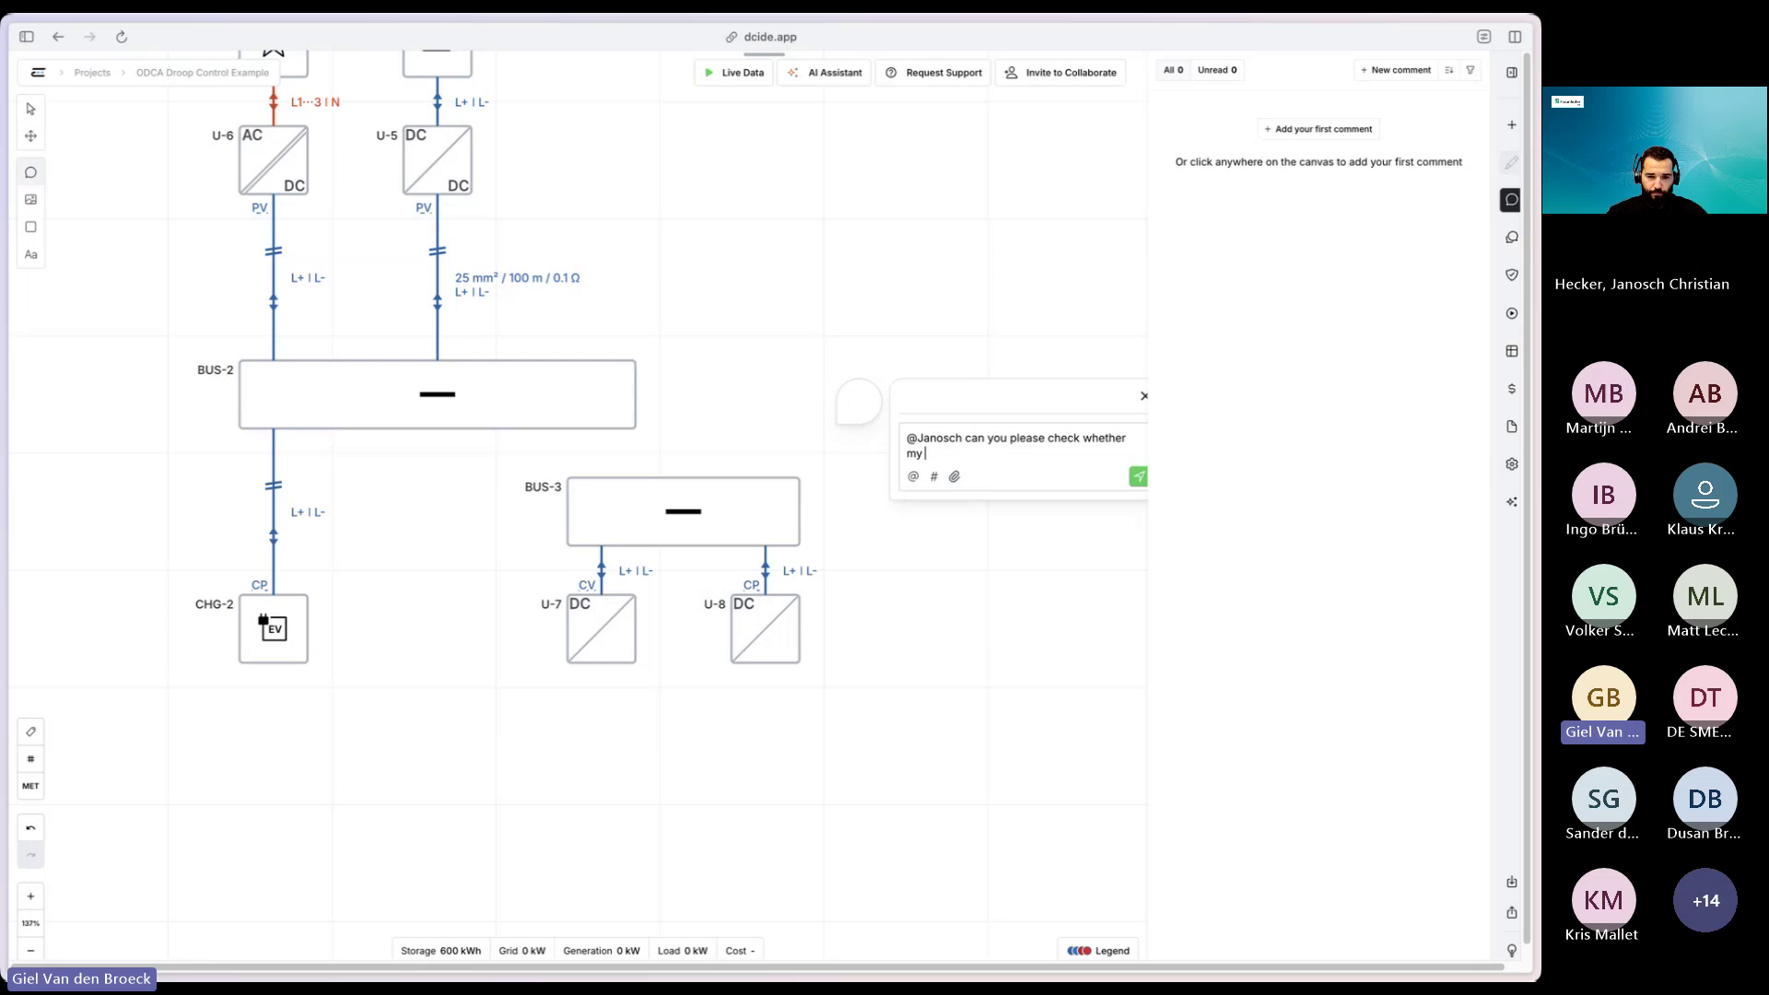
{"action": "type", "text": "assumptions are coorr"}
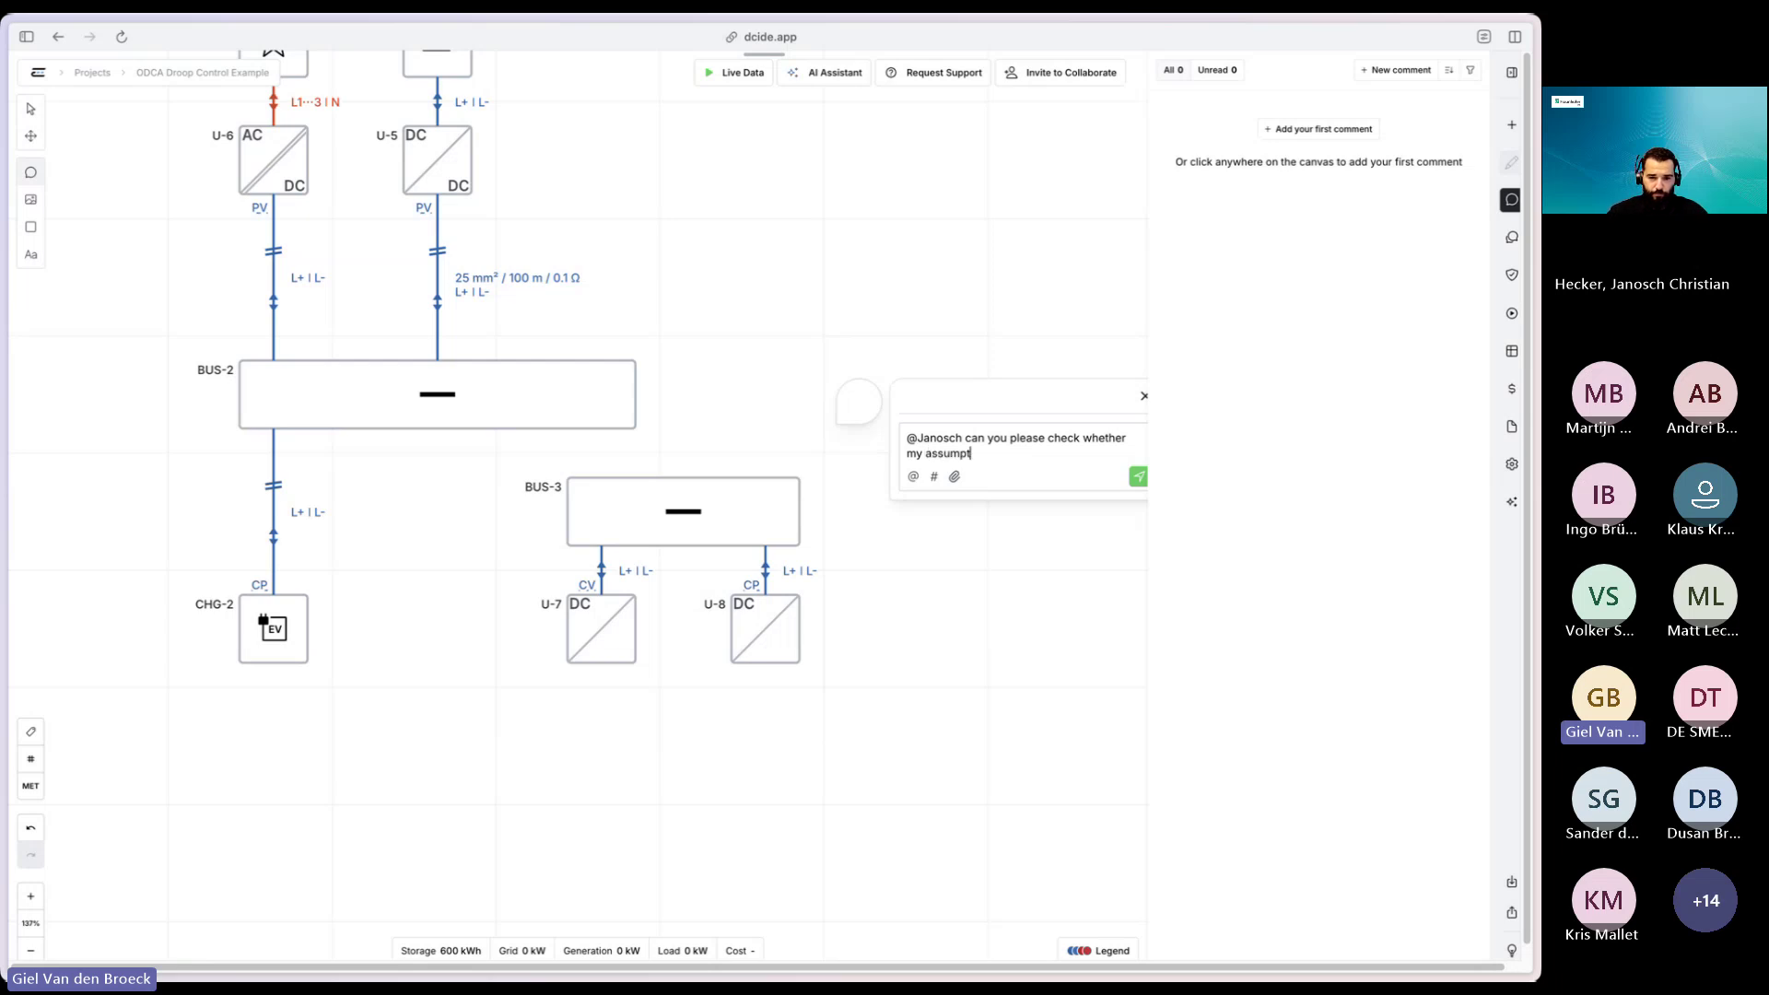
{"action": "key", "text": "BackSpace"}
{"action": "key", "text": "BackSpace"}
{"action": "key", "text": "BackSpace"}
{"action": "type", "text": "rrect? If I setup this"}
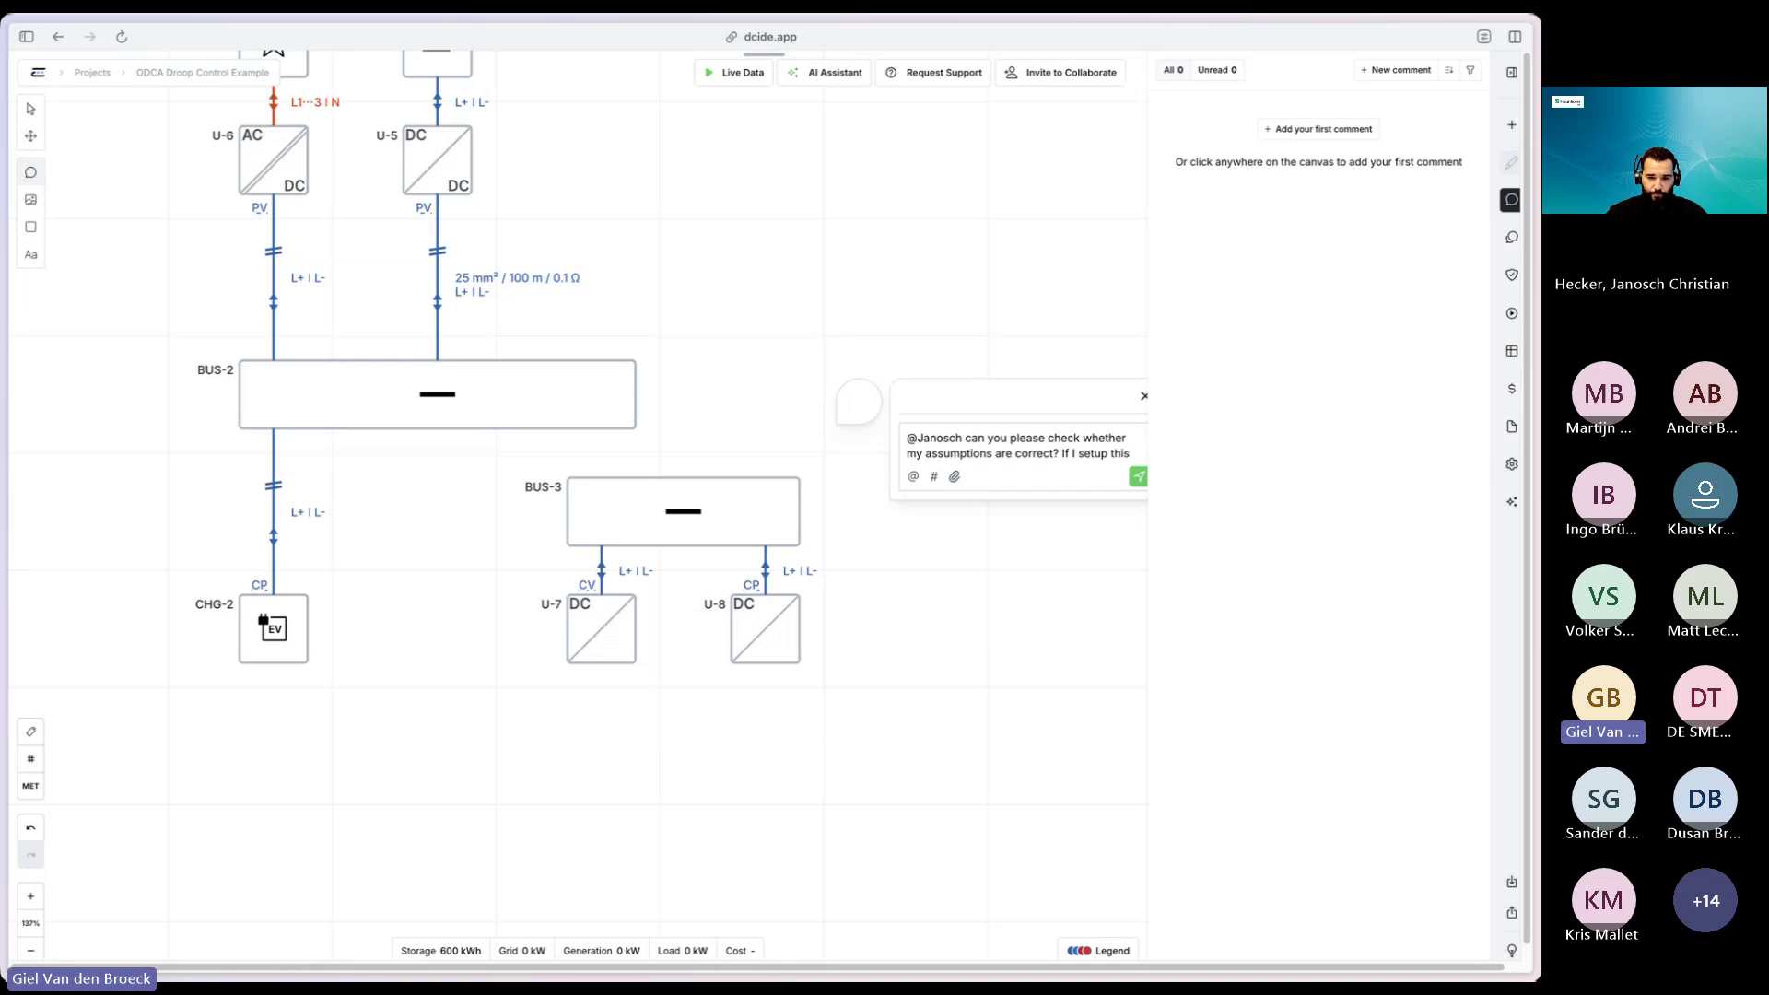
{"action": "key", "text": "BackSpace"}
{"action": "key", "text": "BackSpace"}
{"action": "type", "text": "e"}
{"action": "key", "text": "BackSpace"}
{"action": "type", "text": "hese converters "}
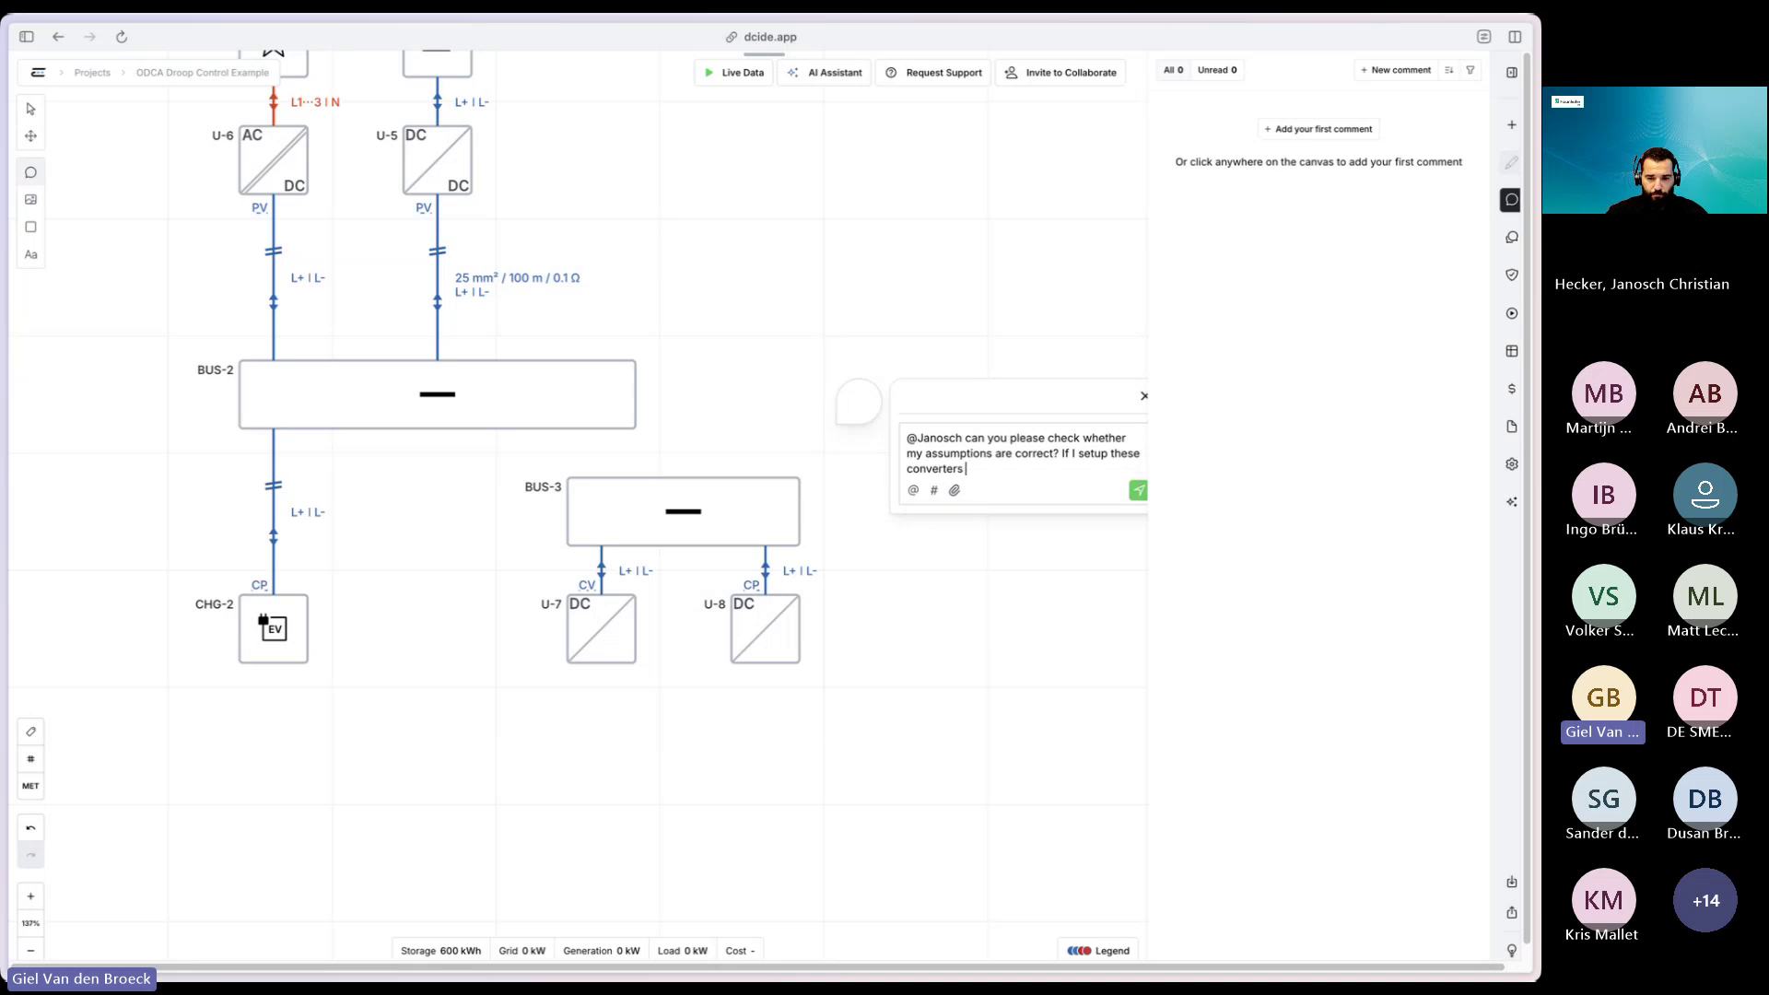
{"action": "type", "text": "to have one in constant voltage c"}
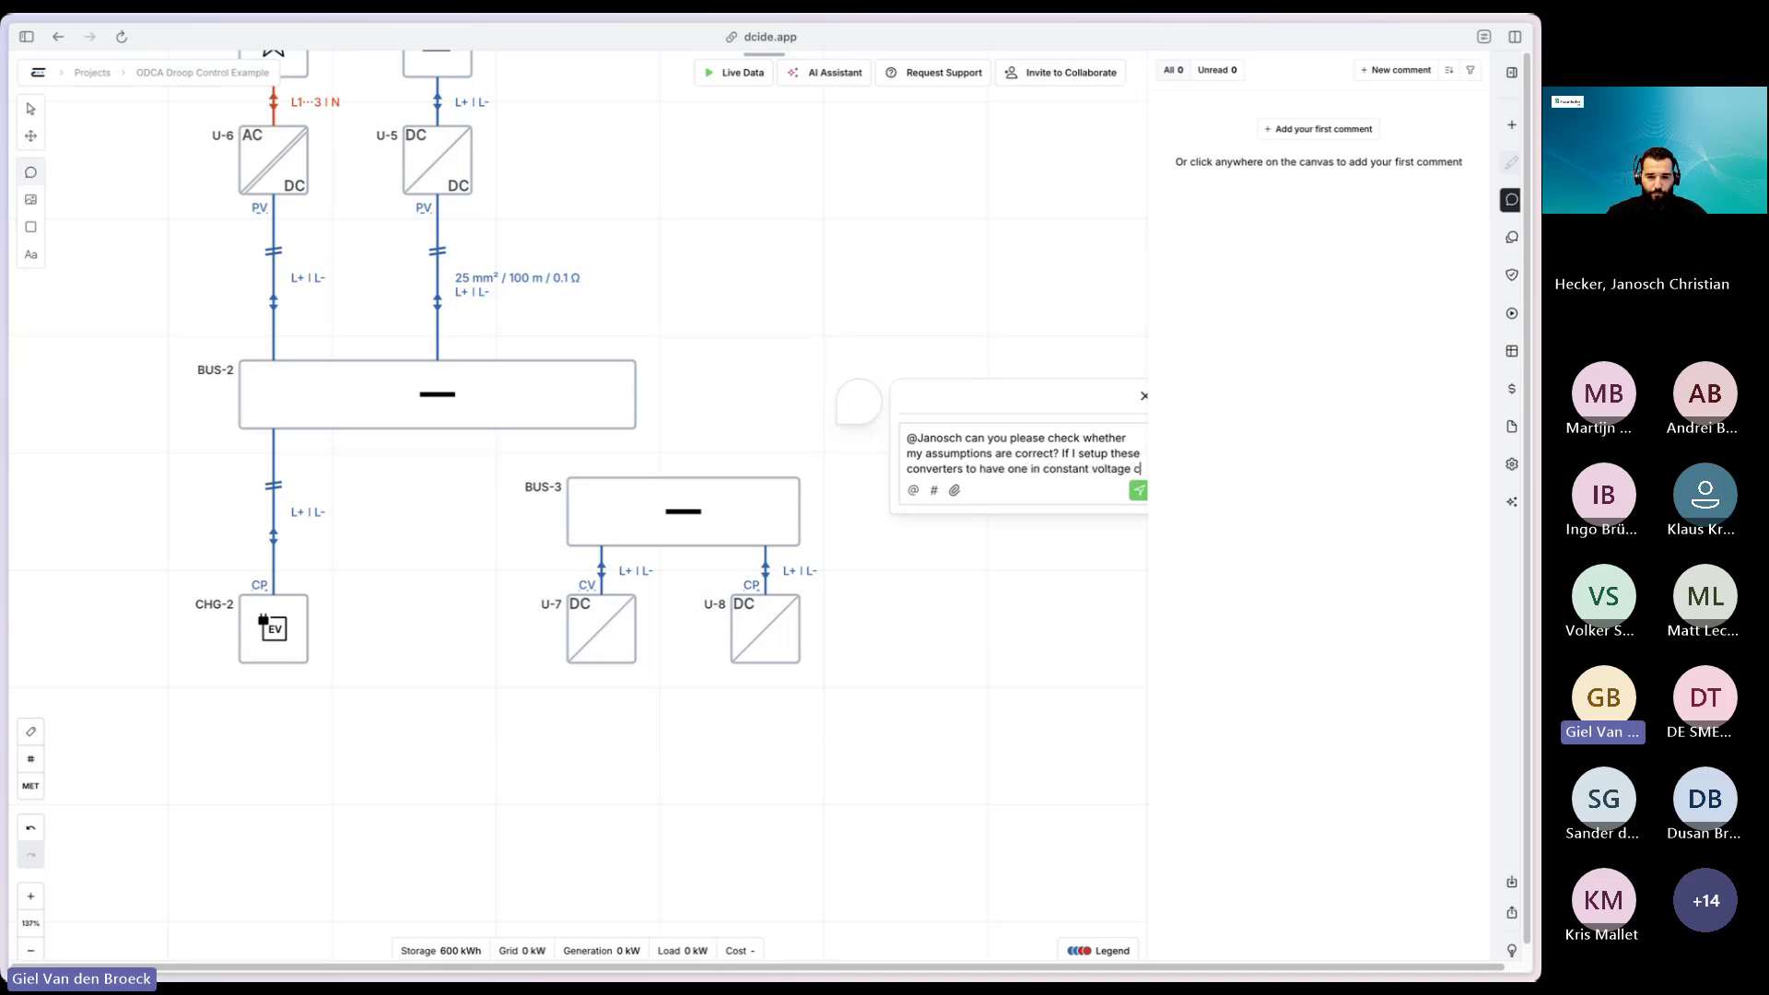
{"action": "type", "text": "ontrol and one in cons"}
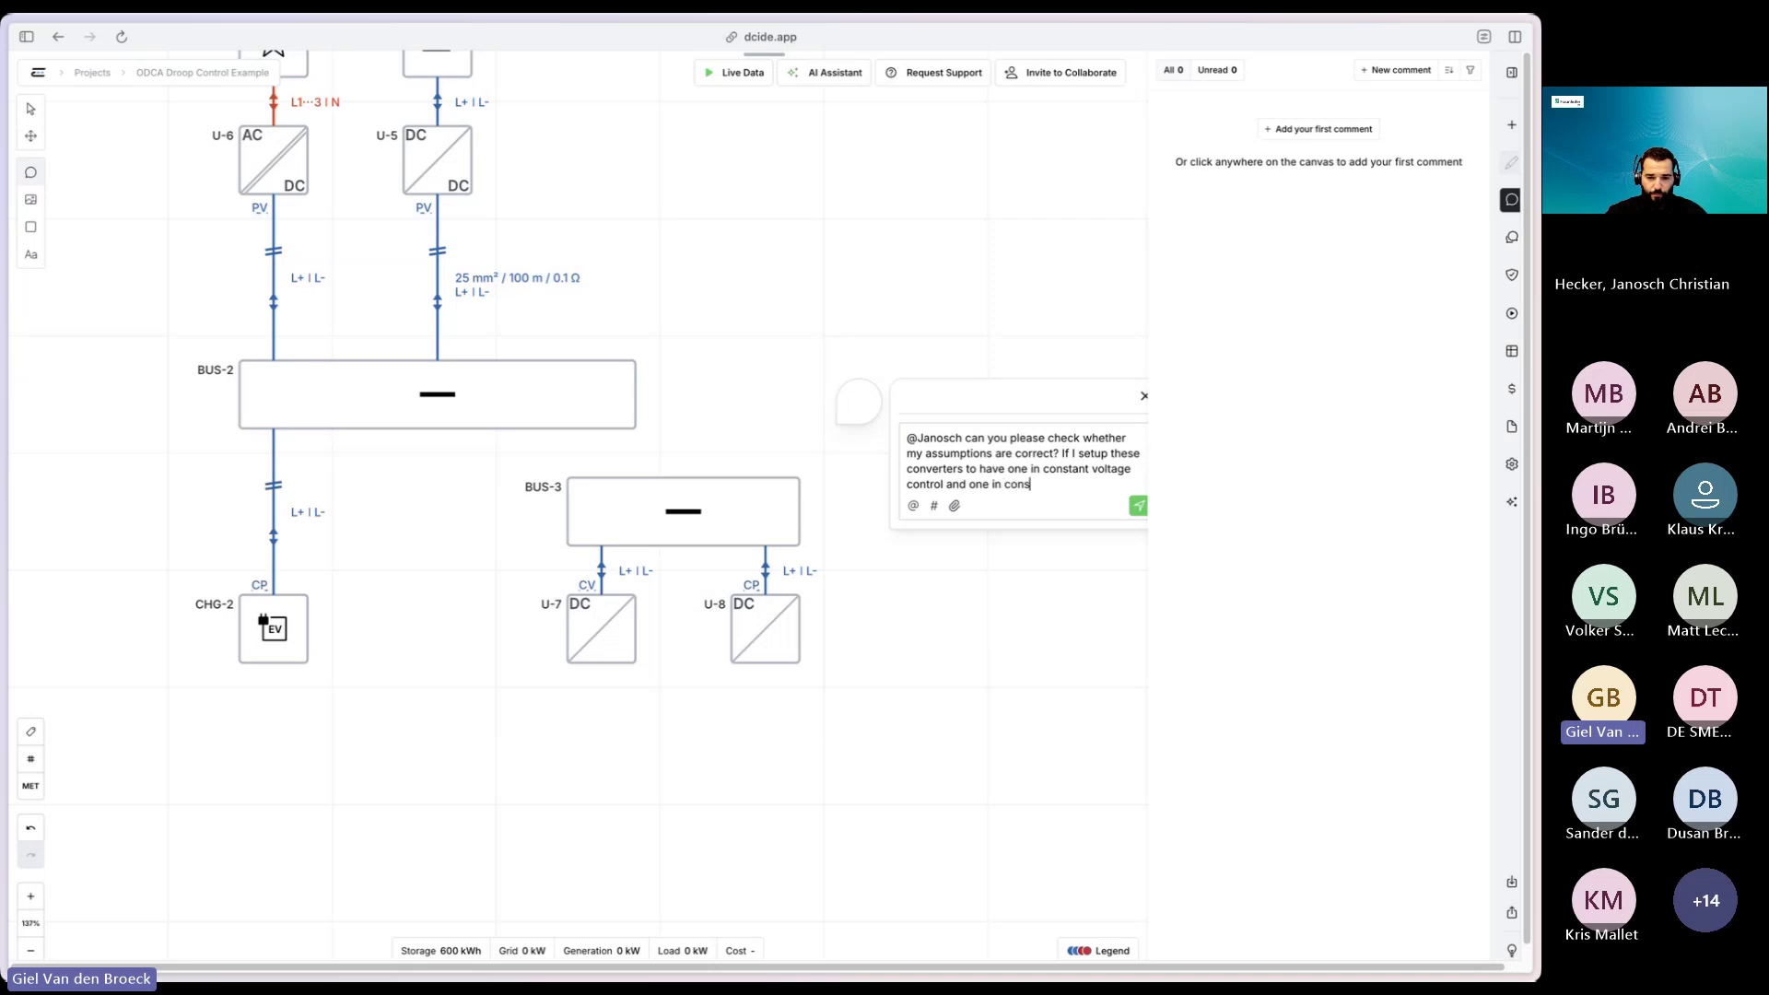
{"action": "type", "text": "tant power, will my voltage be"}
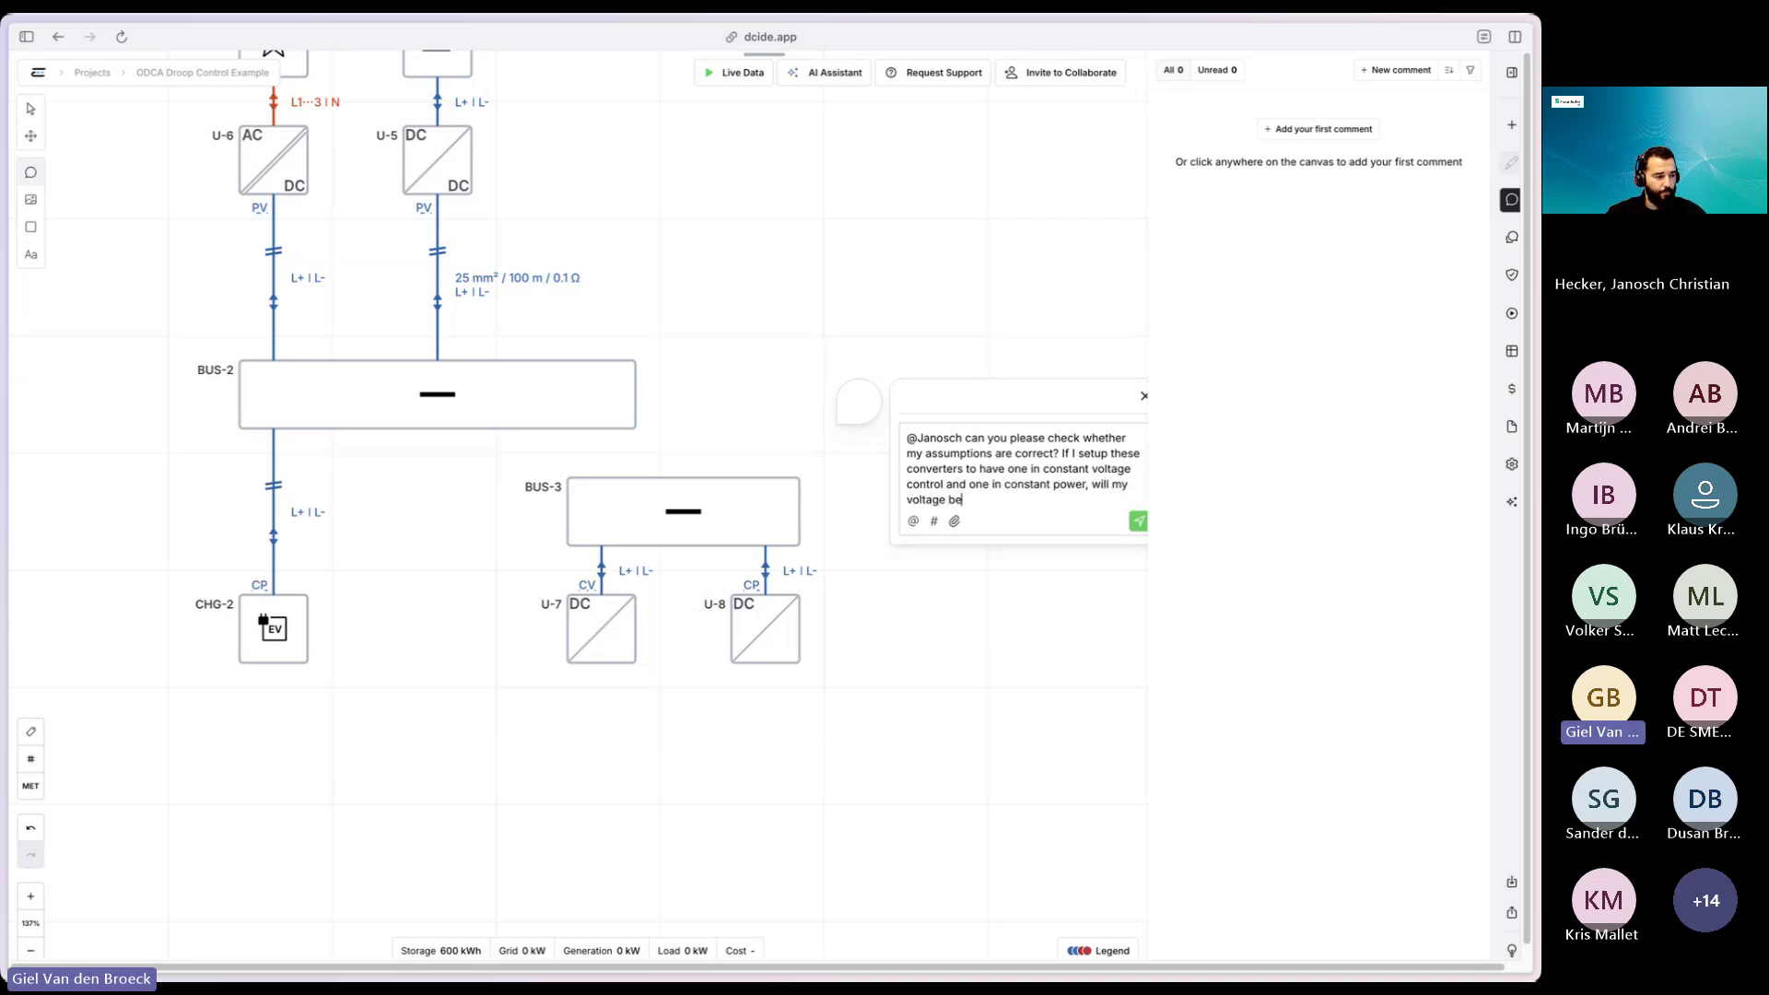
{"action": "type", "text": " stable? p"}
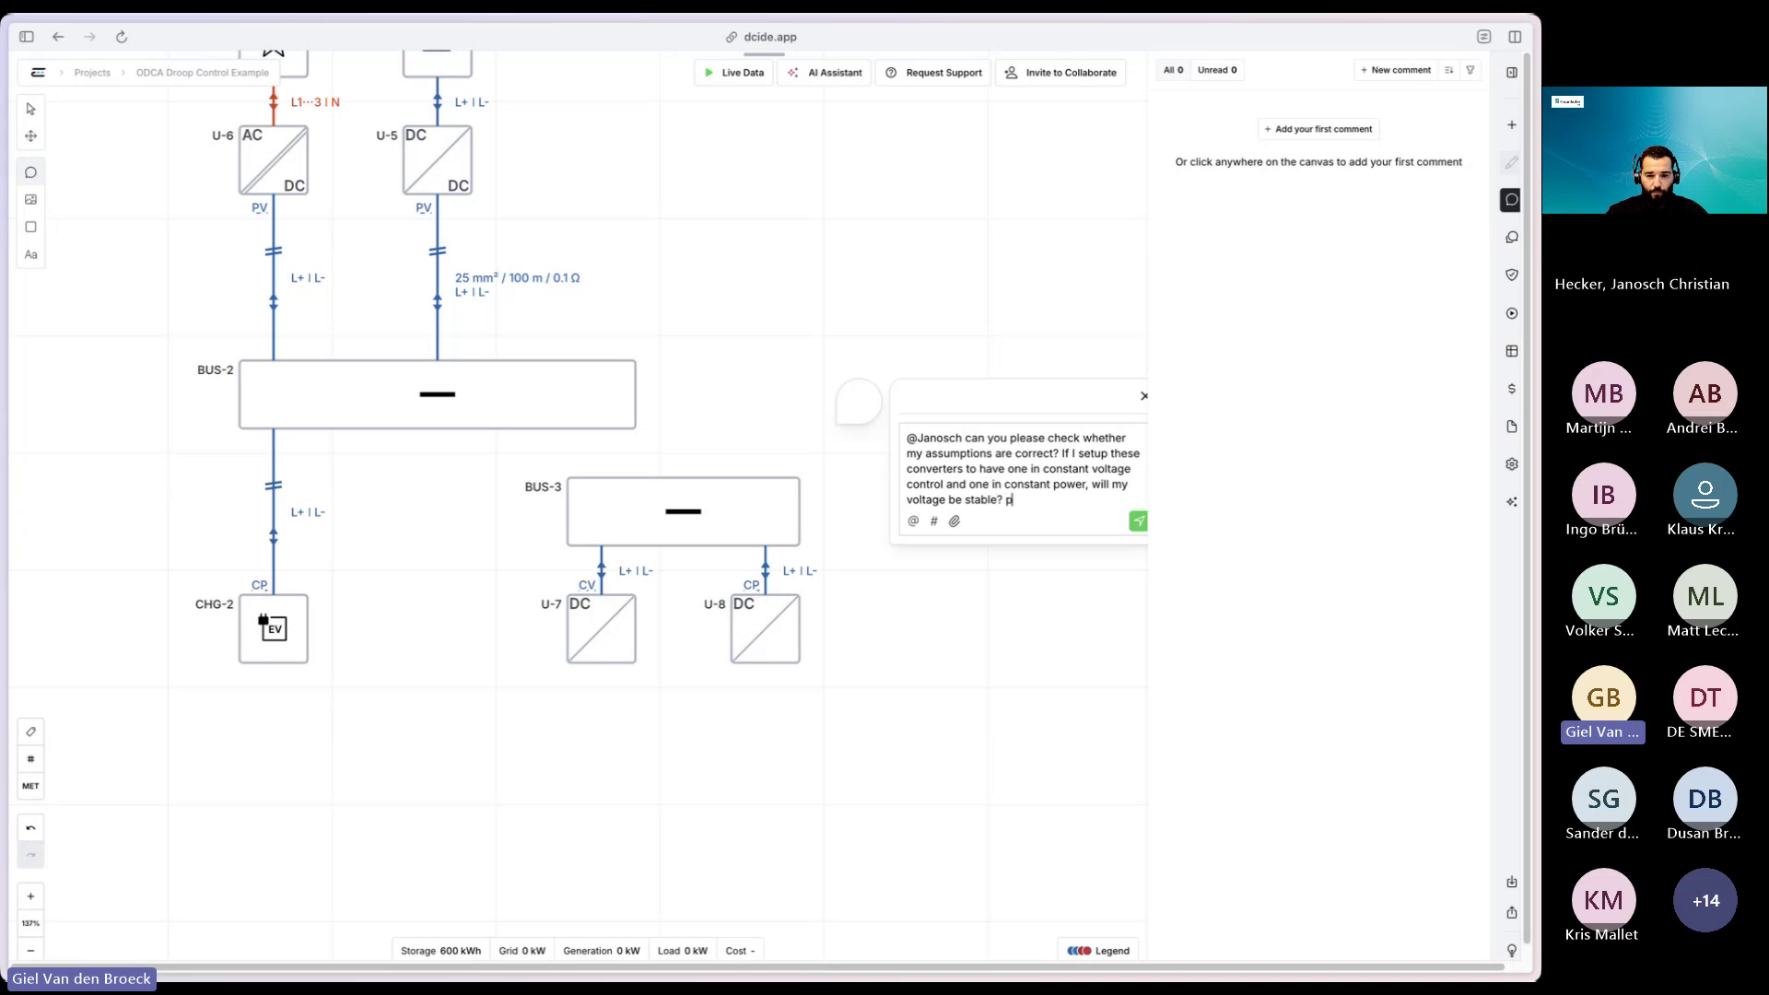
{"action": "key", "text": "BackSpace"}
{"action": "type", "text": "Please dou"}
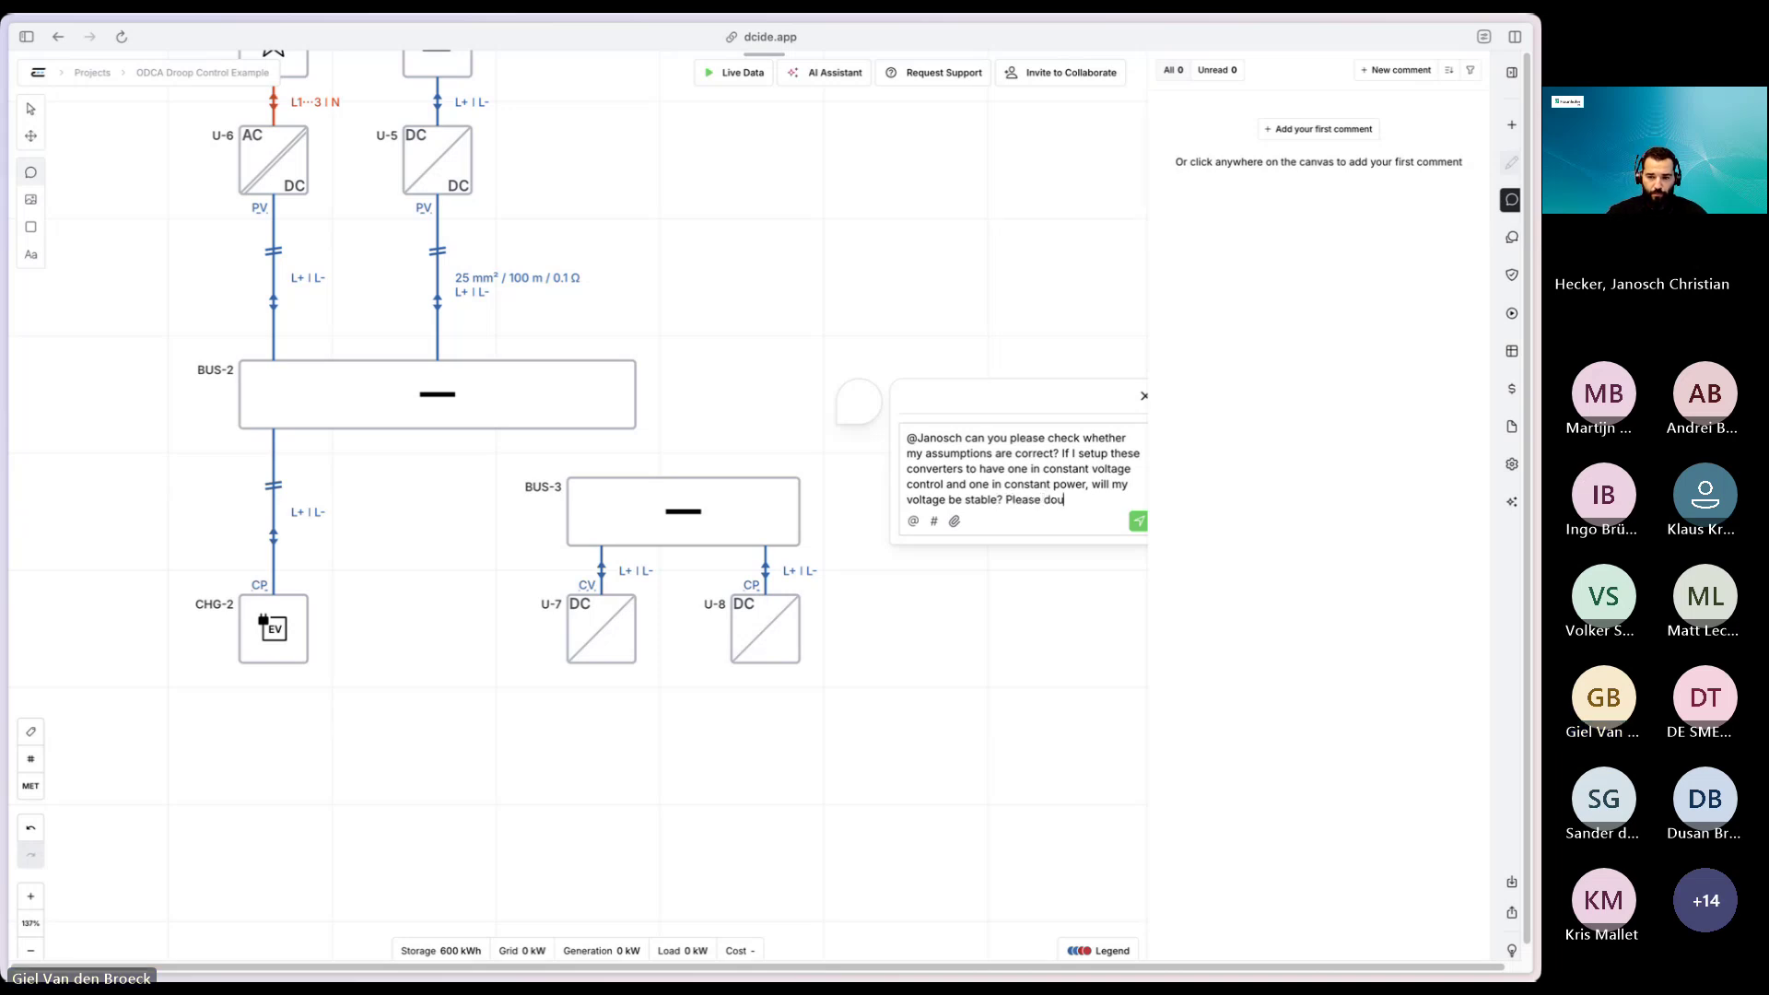
{"action": "type", "text": "ble check."}
{"action": "key", "text": "shift+Return"}
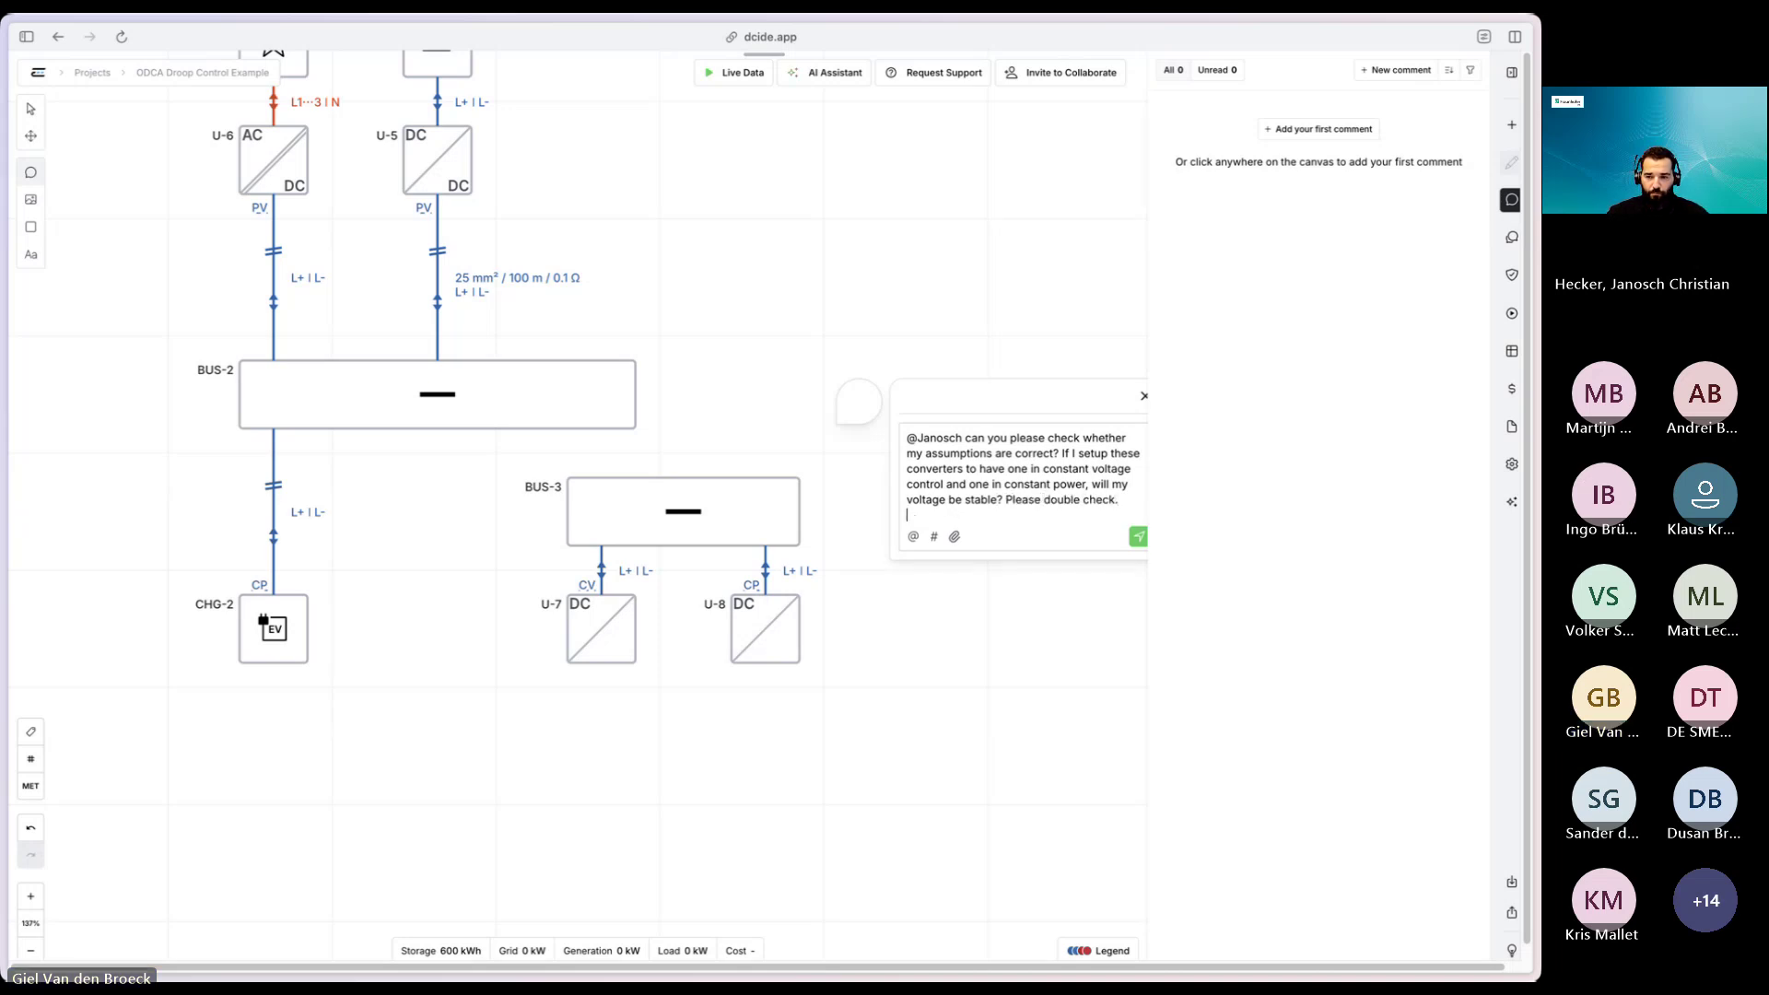
- Post the comment, pin it onto U-8, and bring up the chat channels
{"action": "left_click", "coordinate": [1136, 538]}
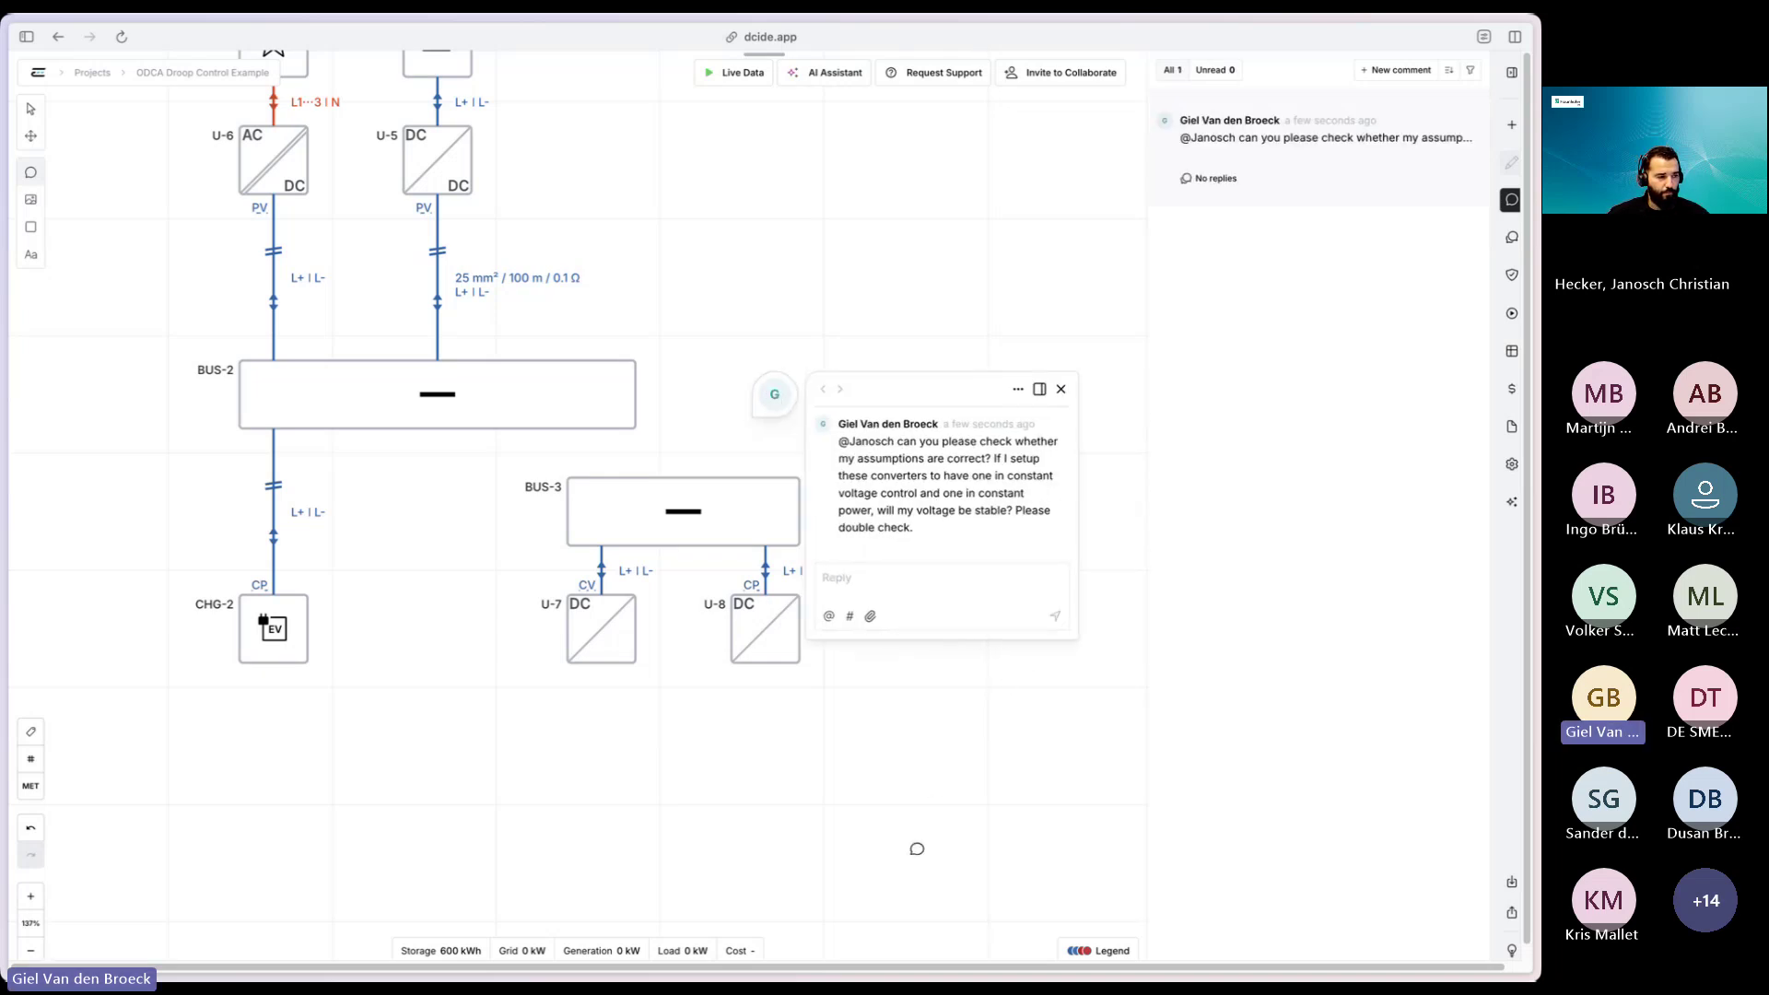
{"action": "left_click_drag", "start_coordinate": [775, 396], "coordinate": [834, 579]}
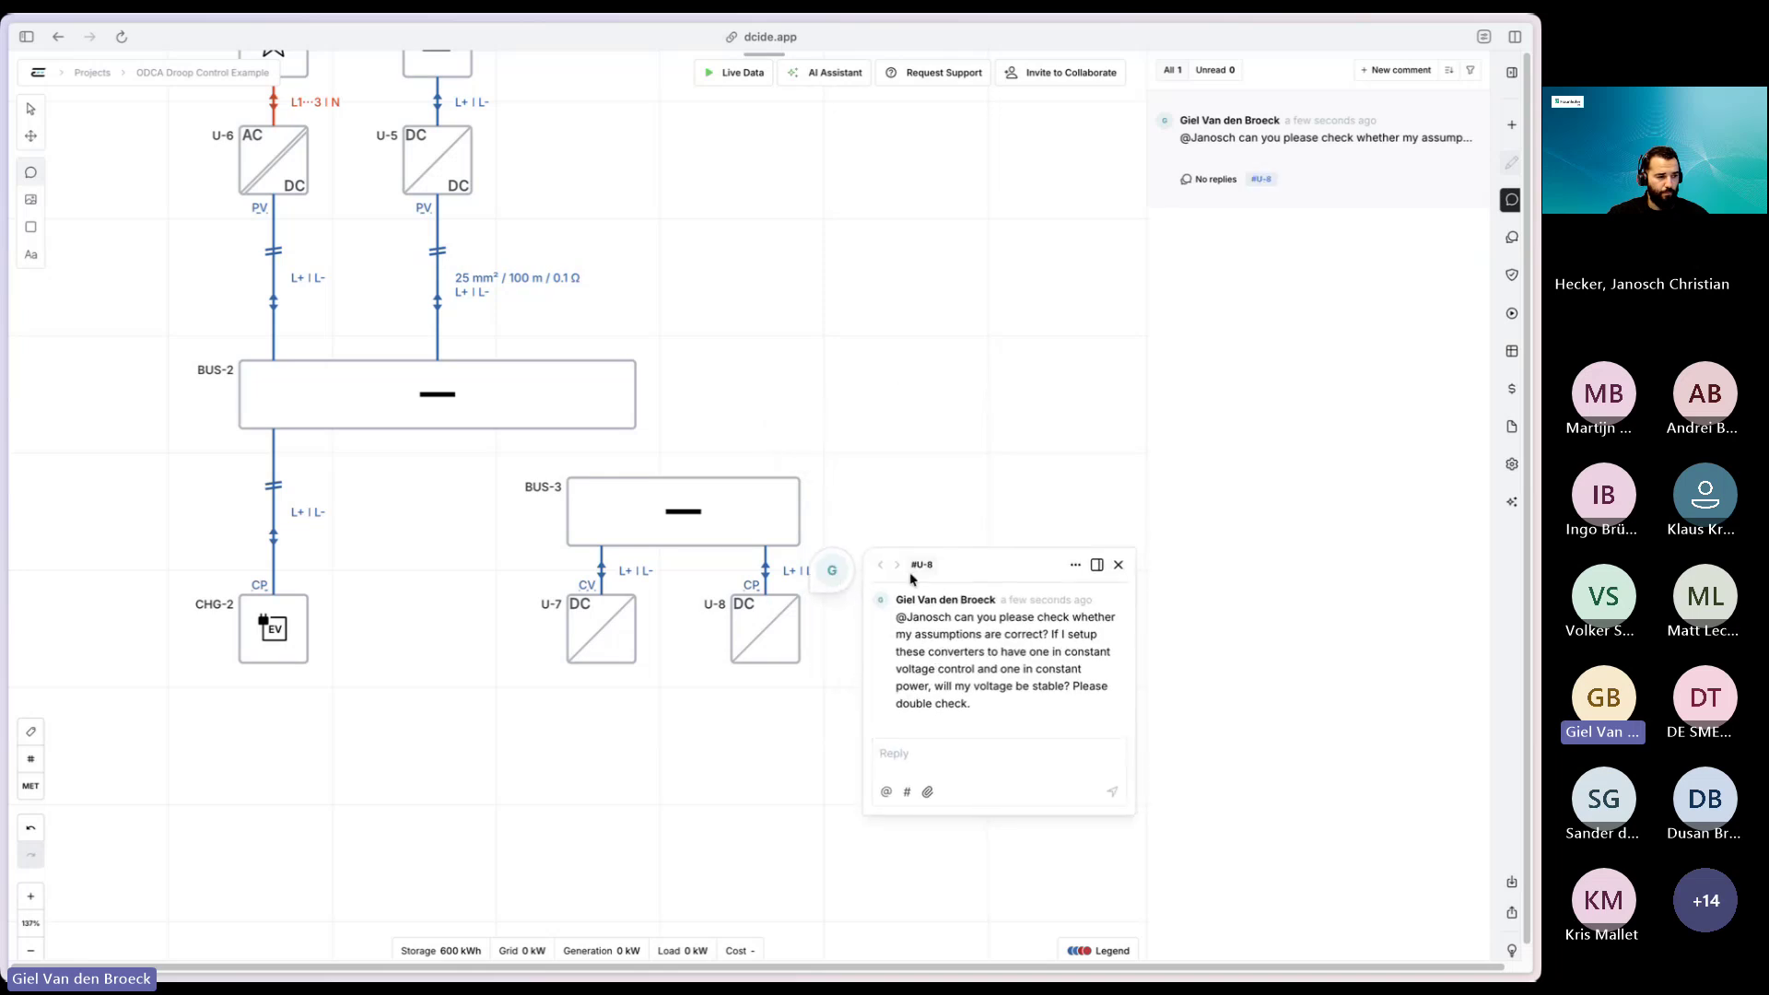
{"action": "double_click", "coordinate": [922, 565]}
{"action": "left_click", "coordinate": [1511, 238]}
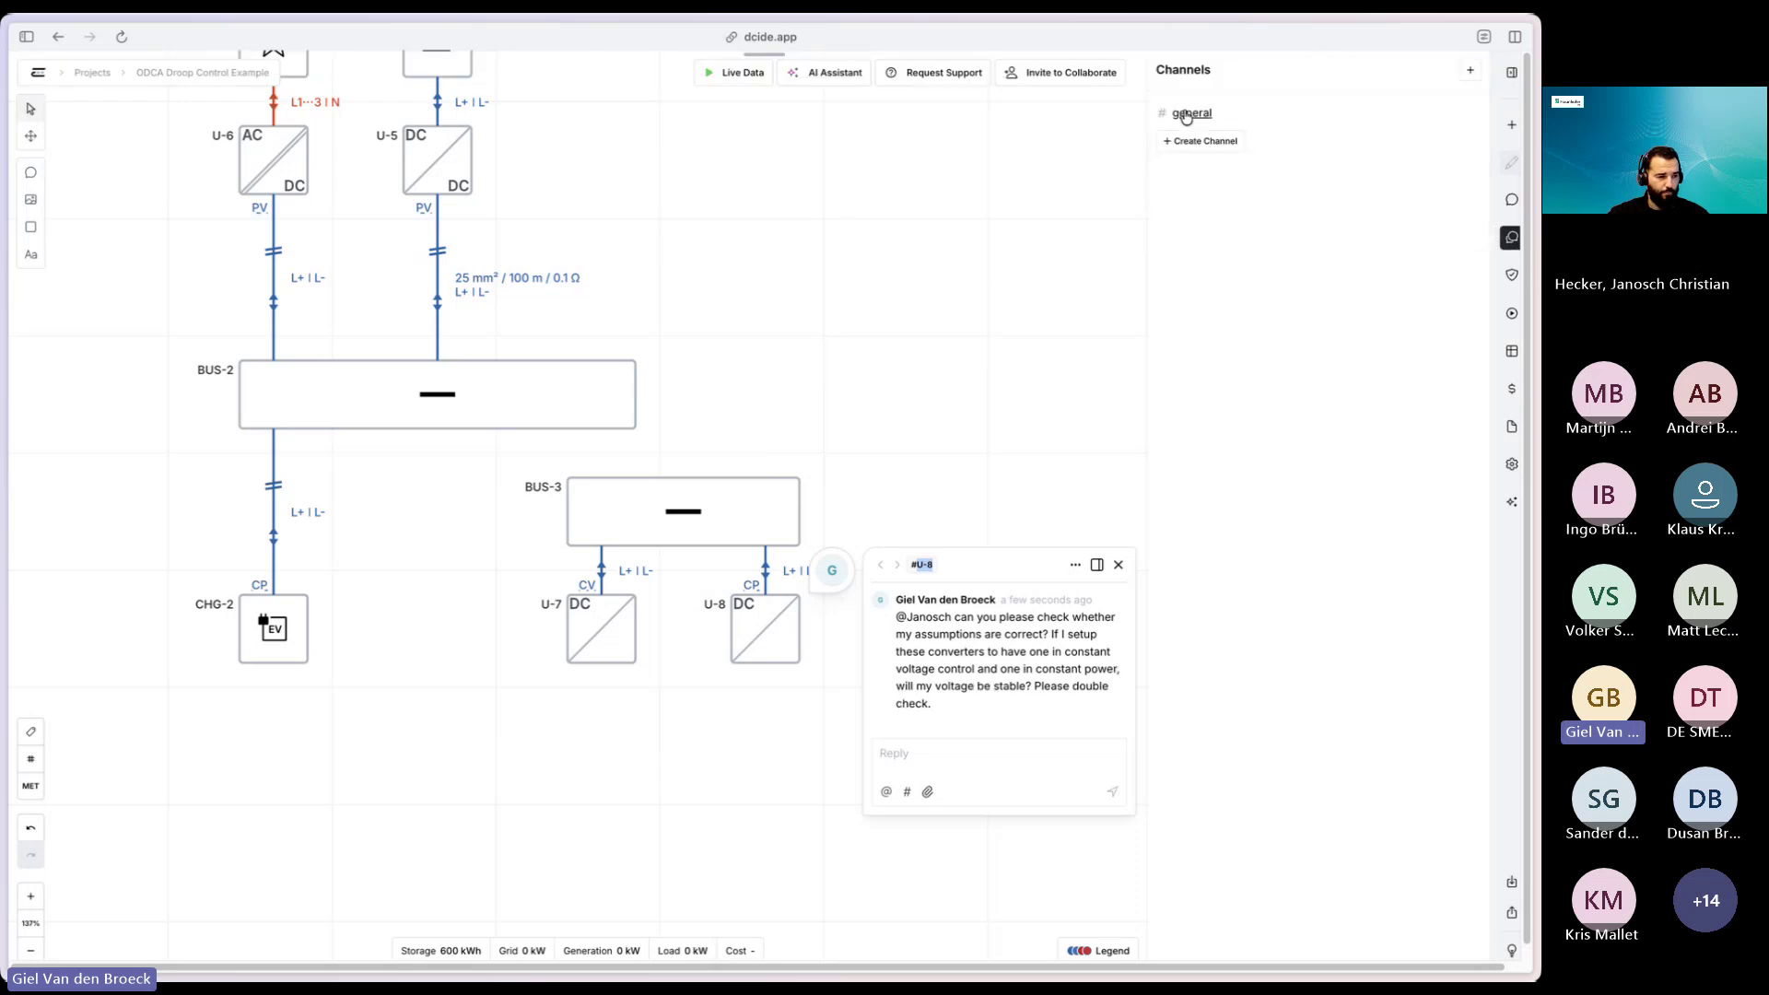